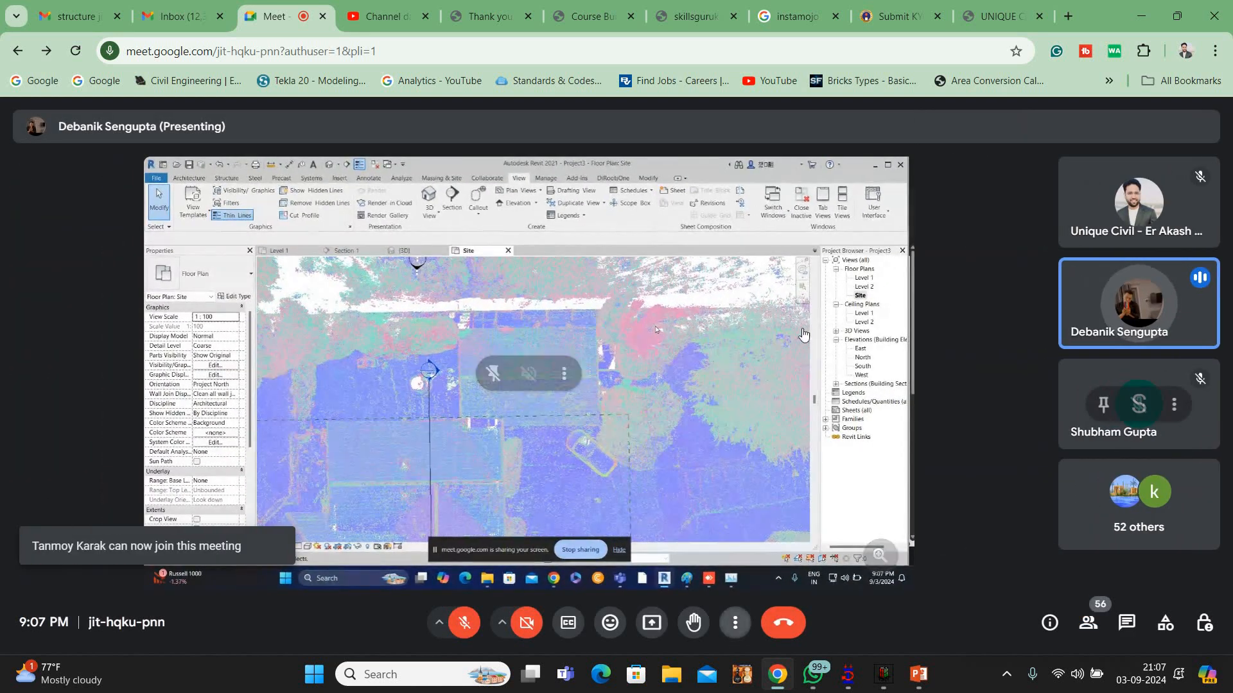
- Switch the meeting window to full screen and admit the participant waiting to join the call
click(735, 623)
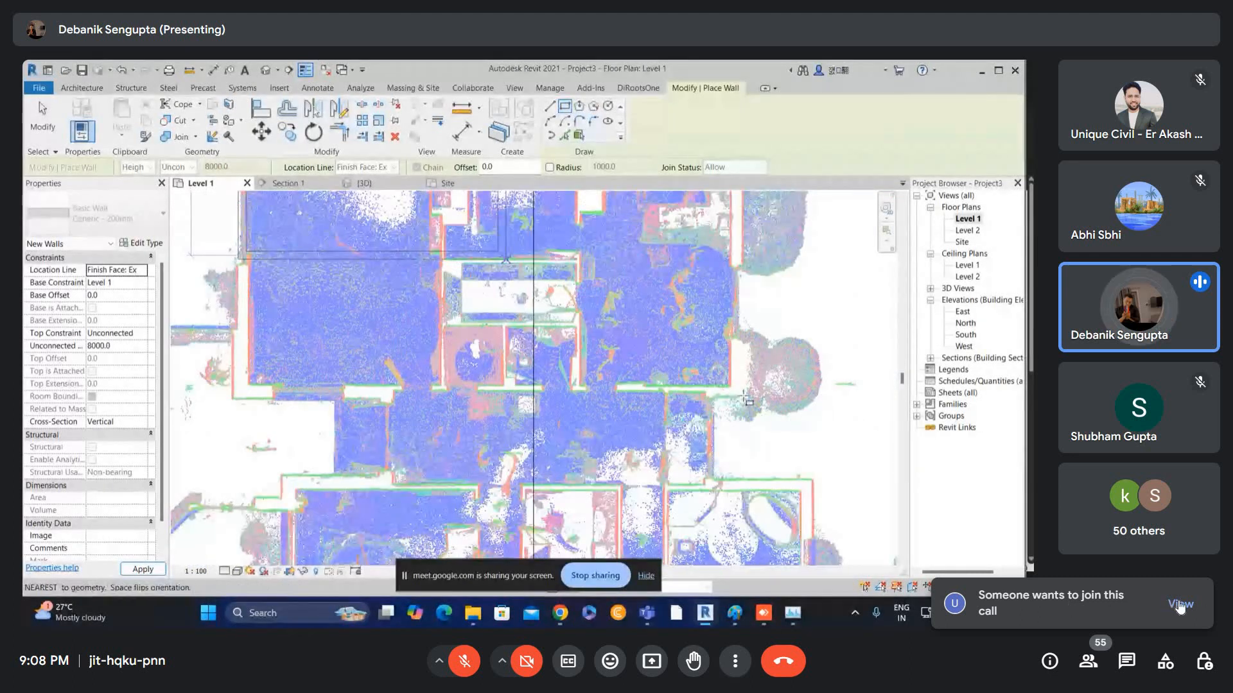
click(1180, 604)
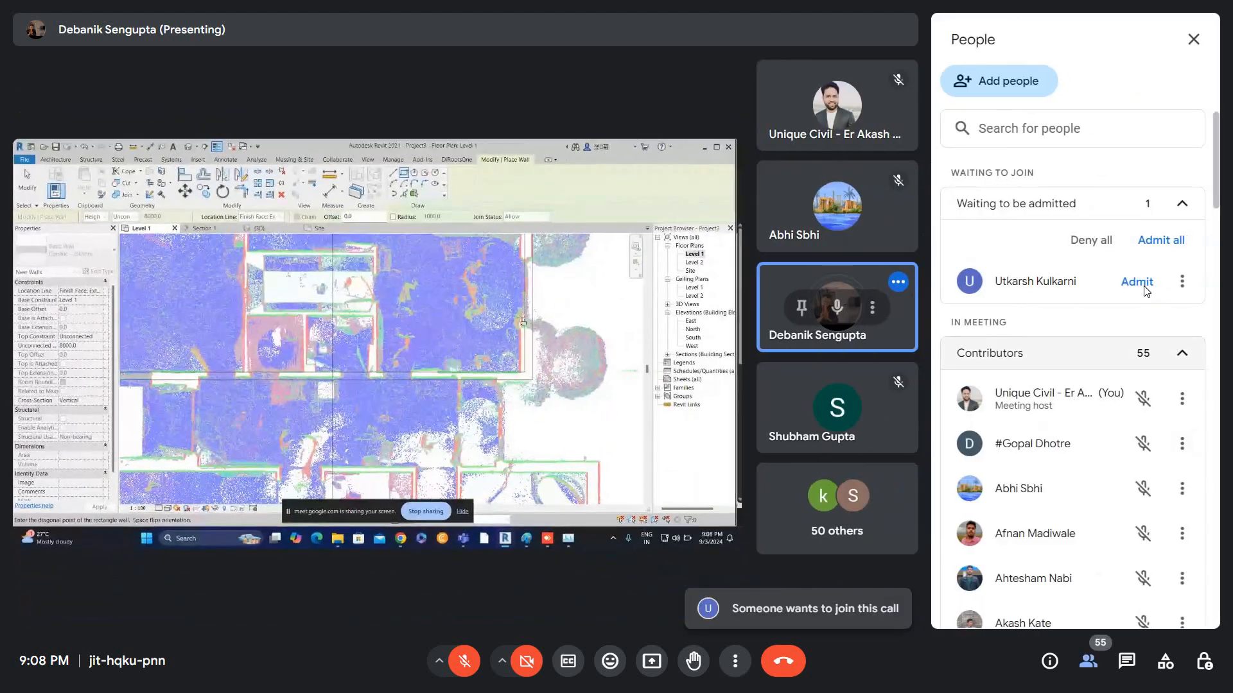
click(1134, 283)
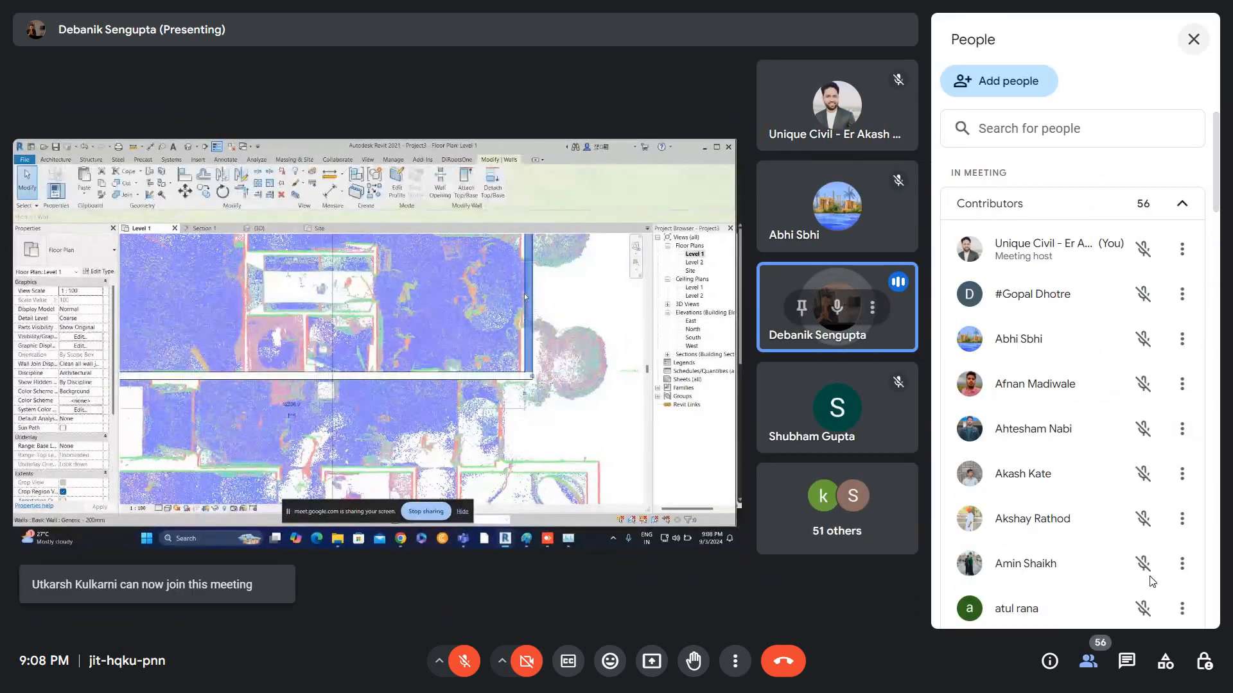
click(1193, 39)
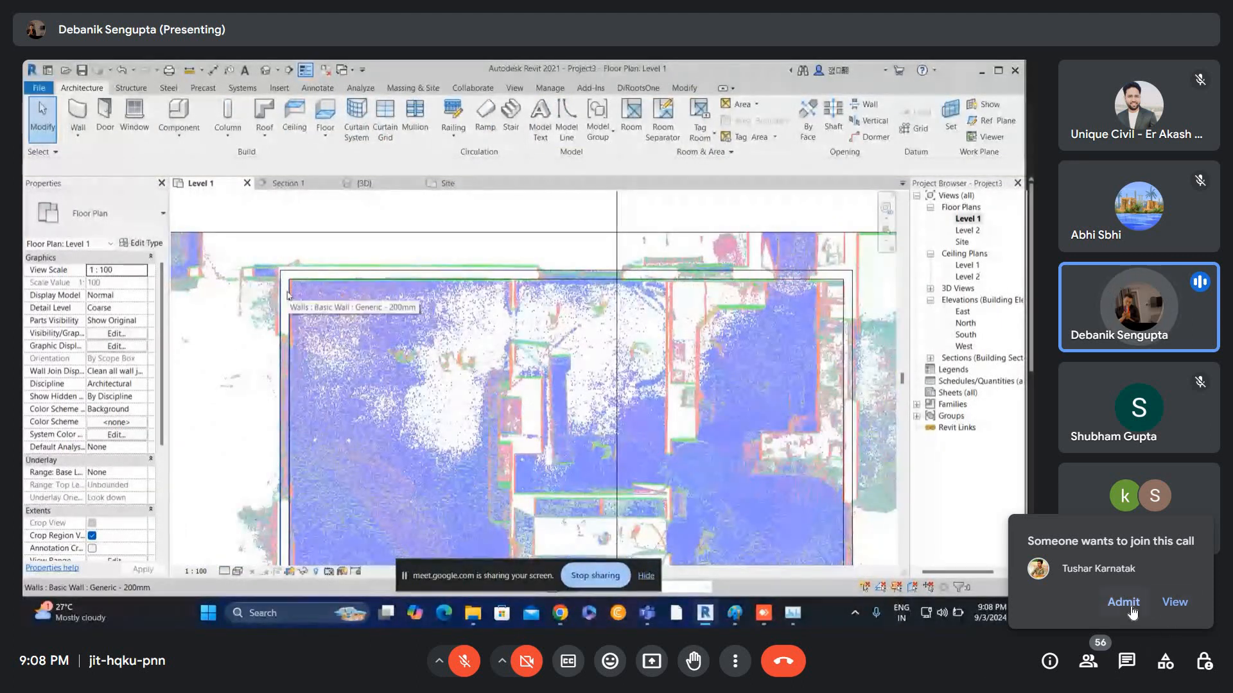
- Admit the next four people as they each ask to join the call
click(1131, 607)
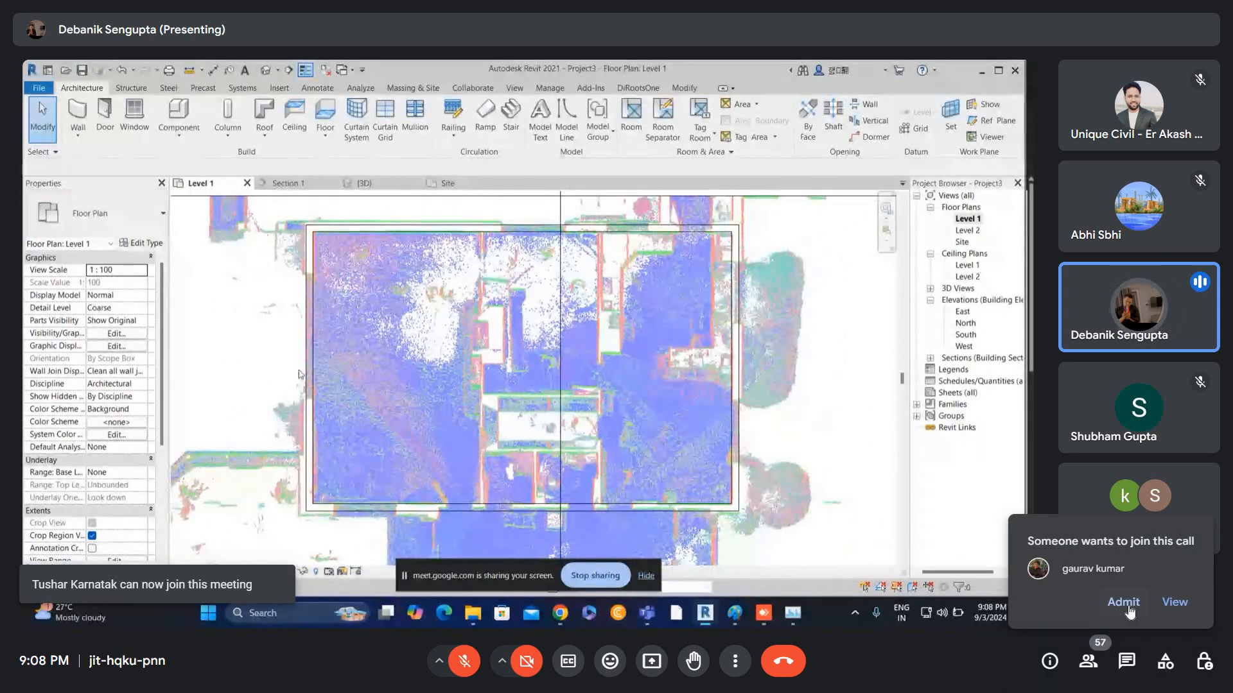
click(1123, 603)
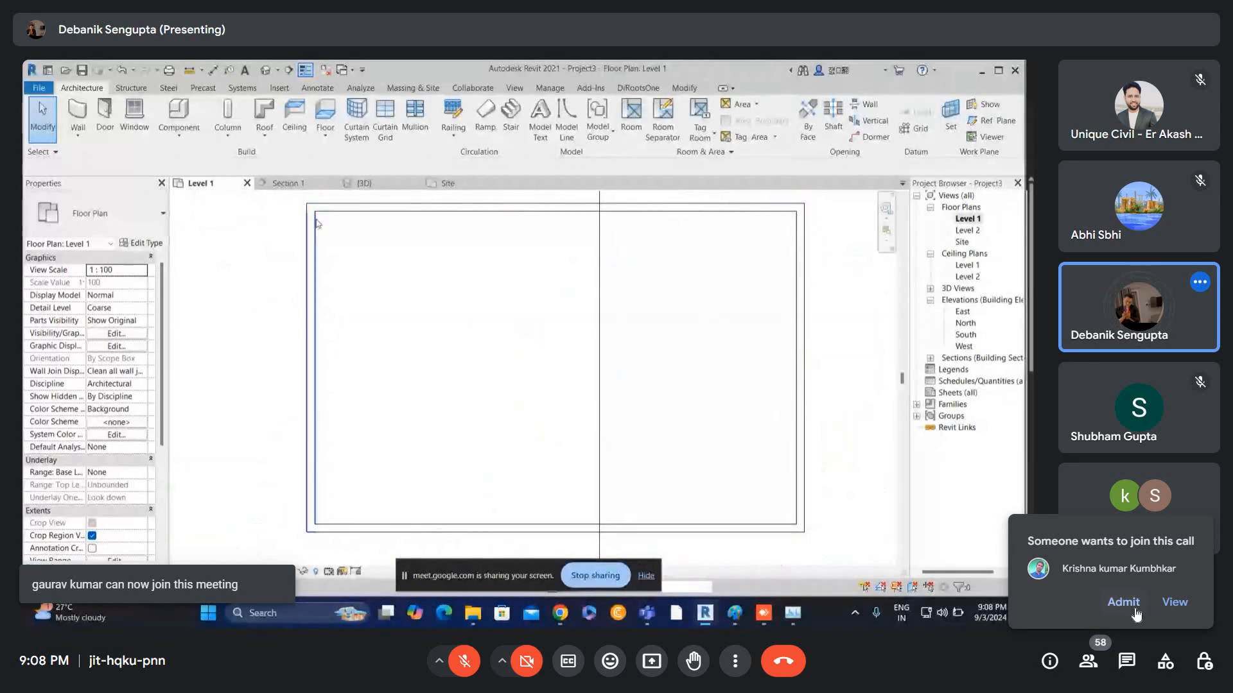
click(1134, 607)
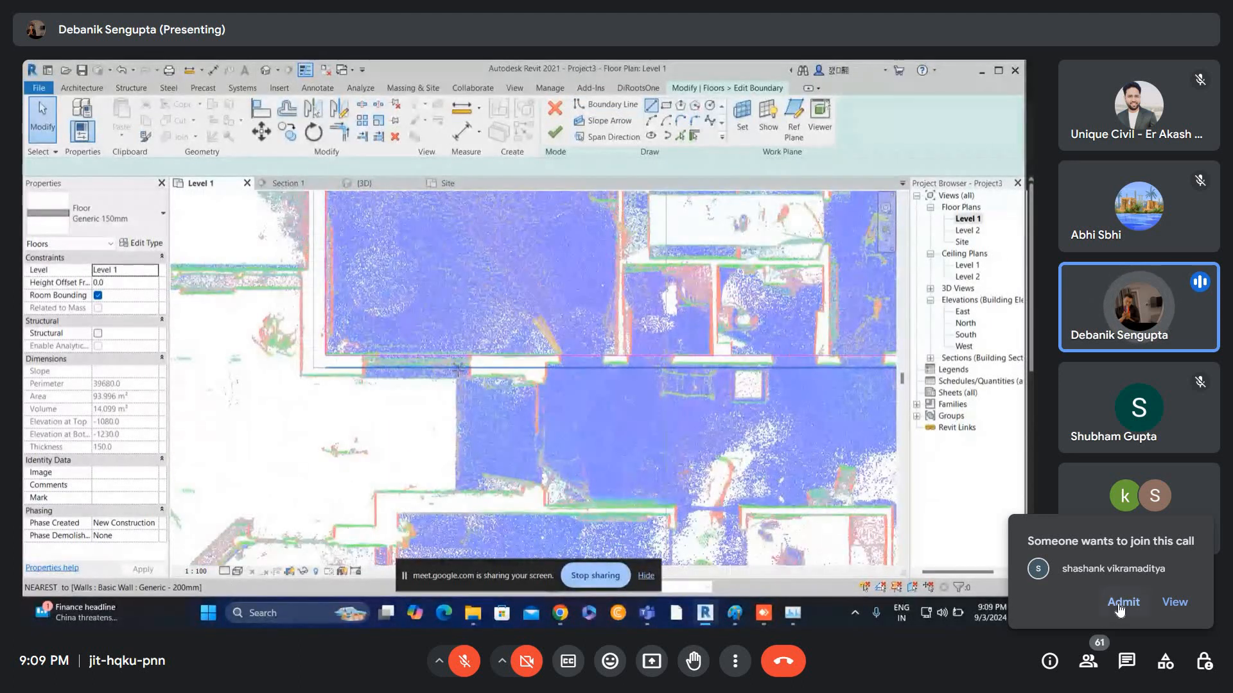
click(1118, 604)
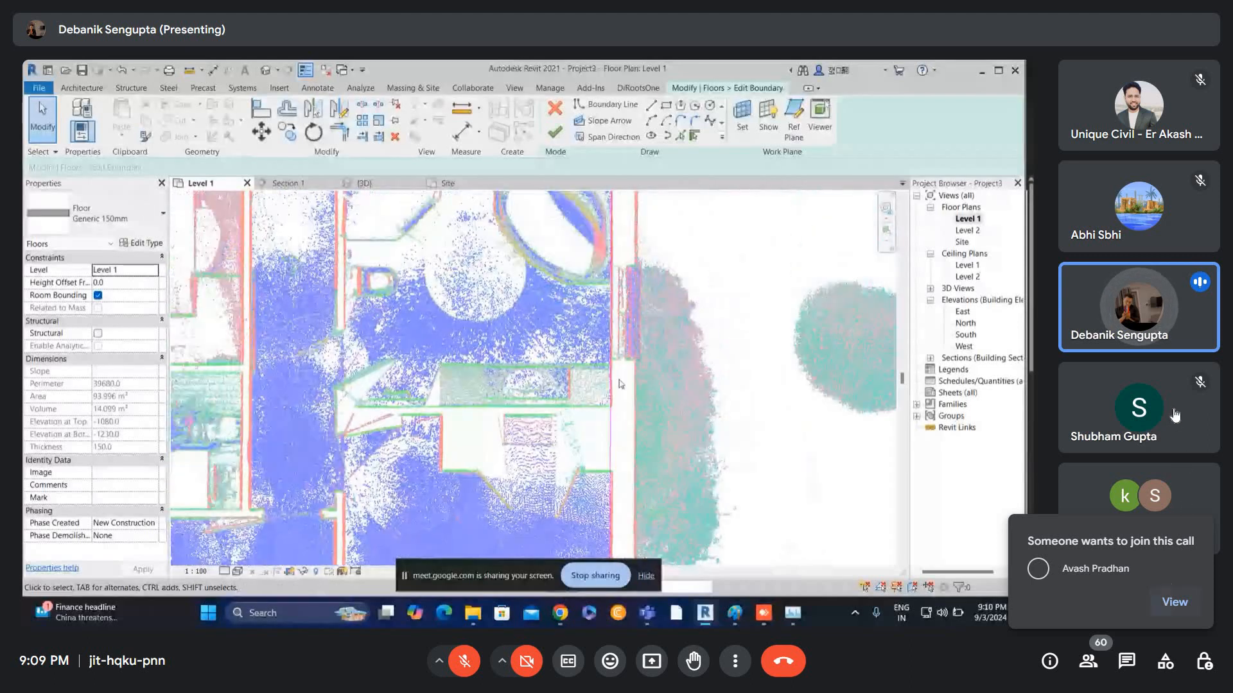
- Admit the join request flagged as suspicious, close the participant list and admit the next waiting person
click(1166, 602)
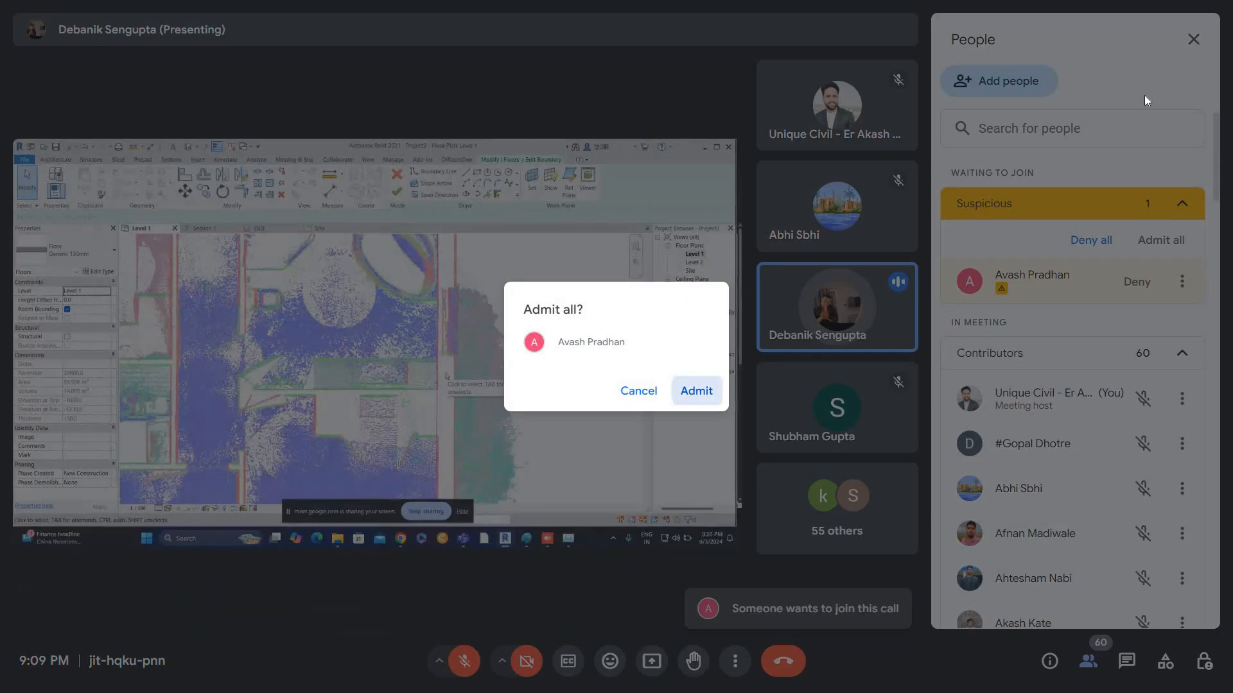
click(696, 390)
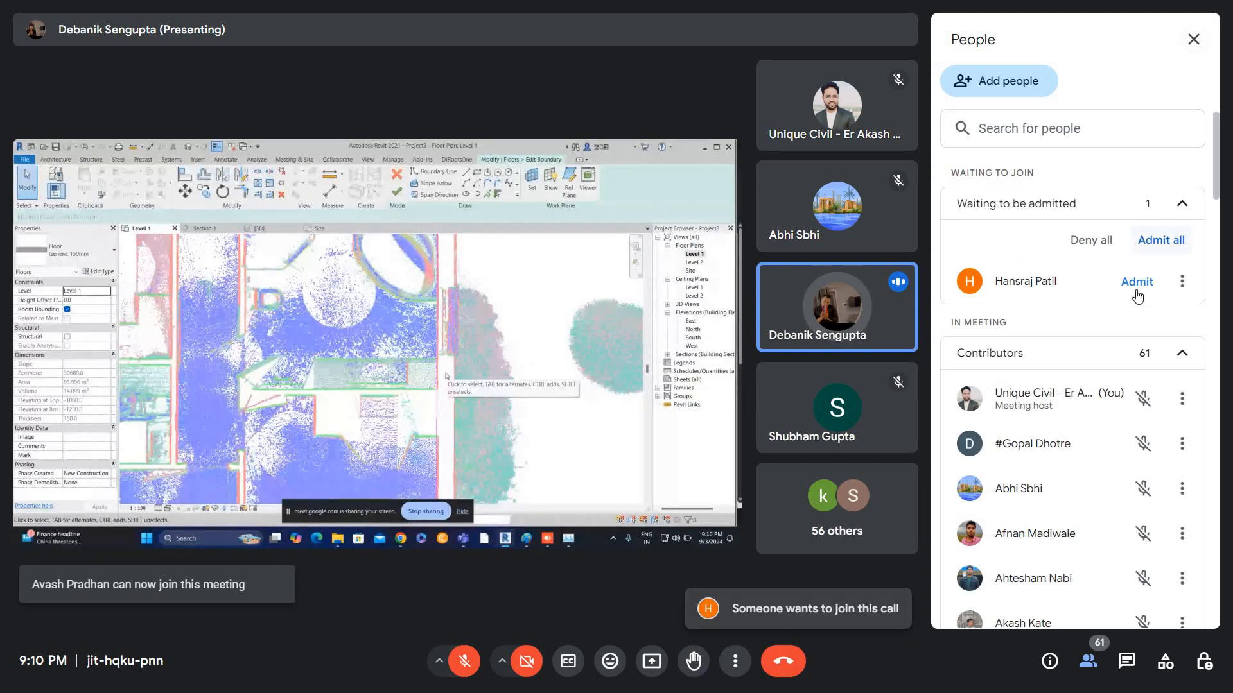
click(1192, 39)
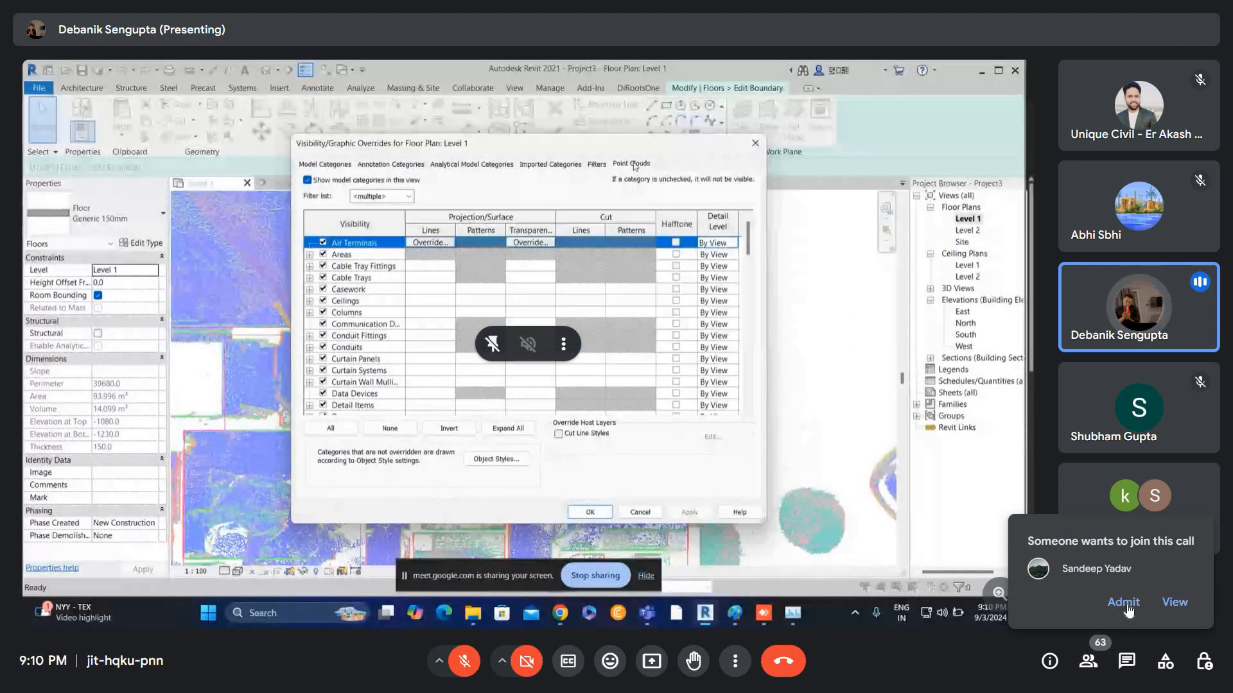
click(1127, 605)
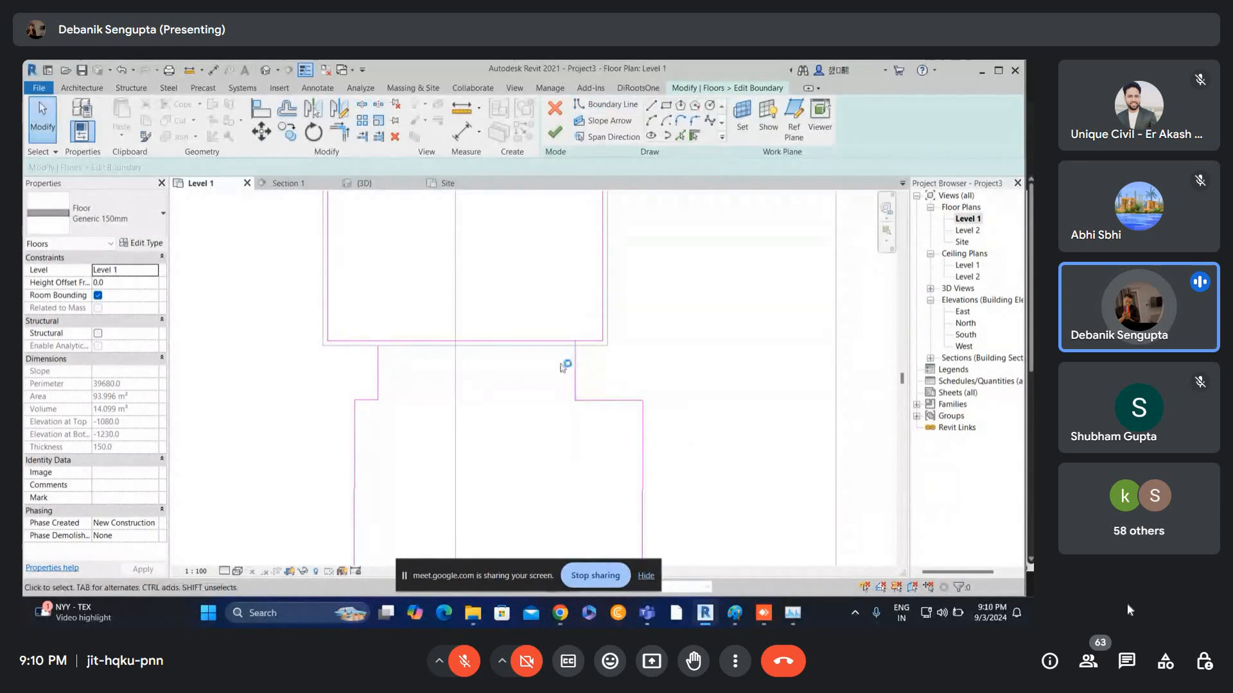
- In Revit, leave the trim command and finish the edited boundary of the Generic 150mm floor covering both building wings
key(Escape)
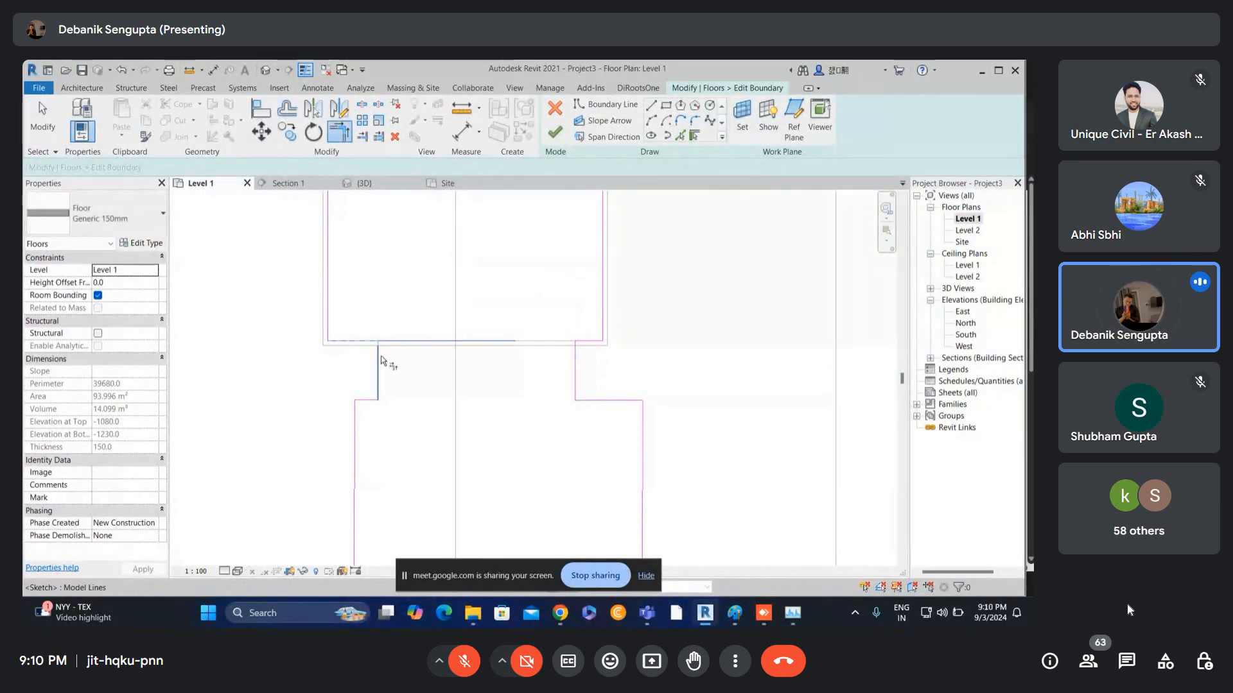
key(Escape)
scroll(535, 349, down, 2)
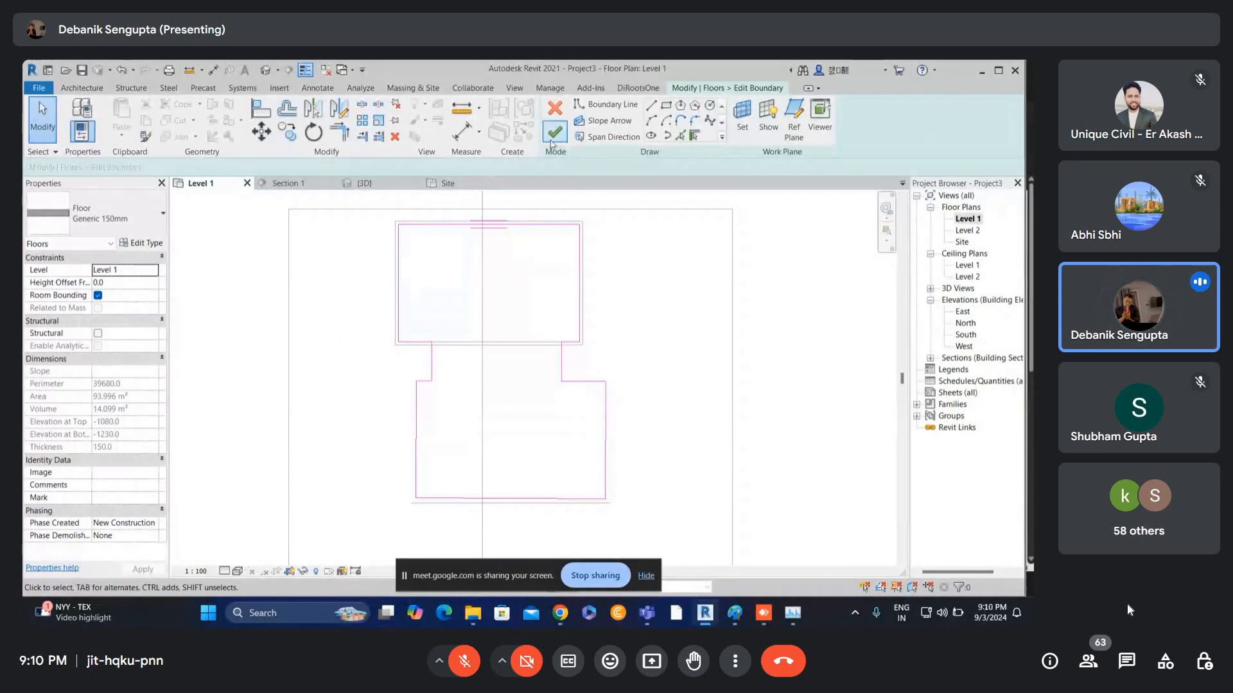
click(555, 132)
- Draw chained Generic 200mm walls, 8000 high, along the east edge of the connecting block to the lower wing's northeast corner
scroll(512, 357, up, 1)
scroll(571, 357, up, 3)
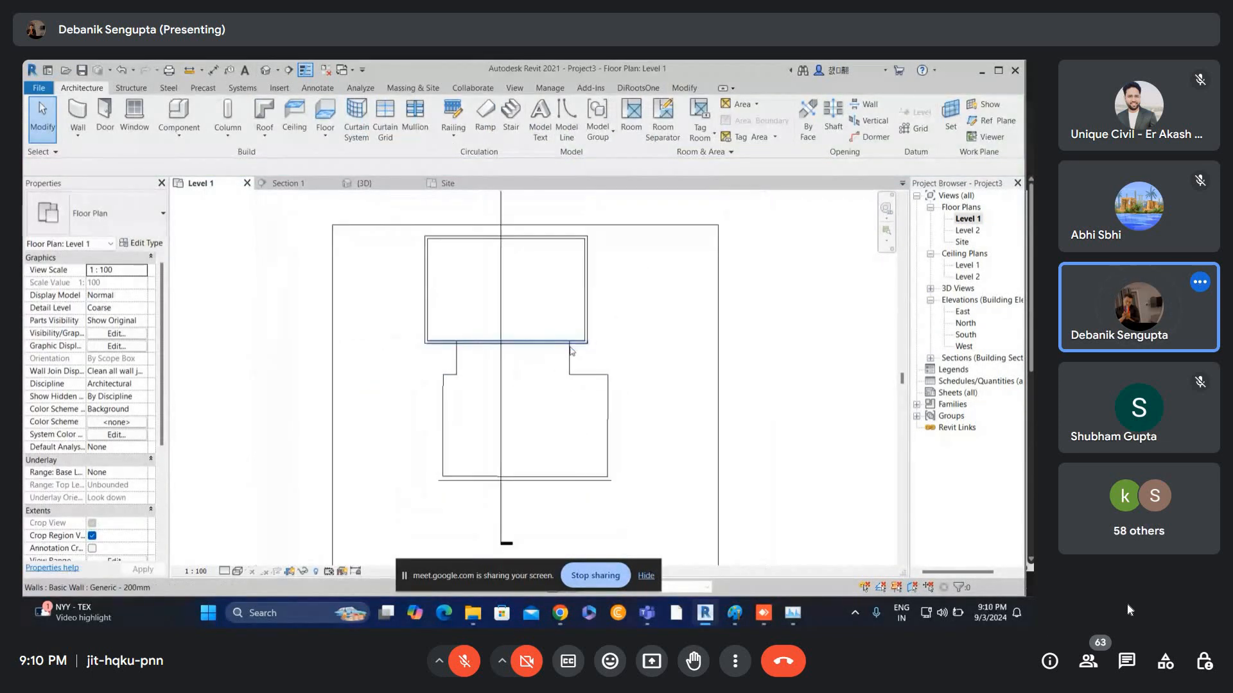
key(w)
key(a)
click(561, 337)
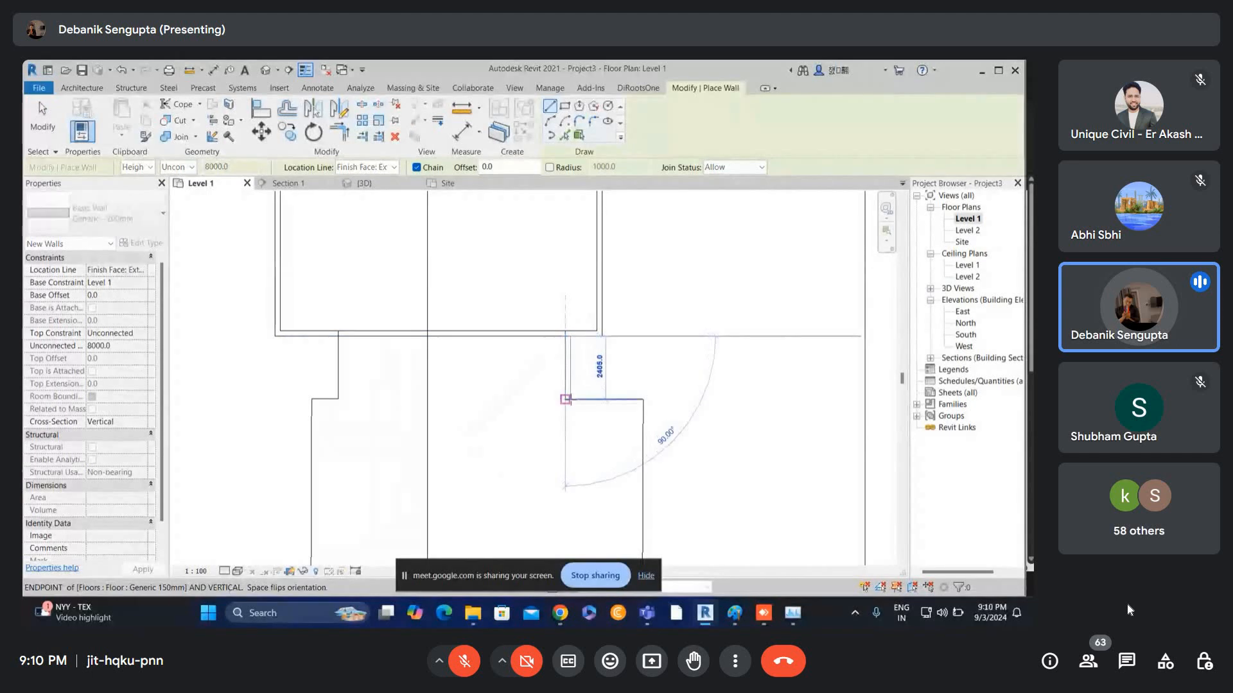
click(566, 400)
click(644, 399)
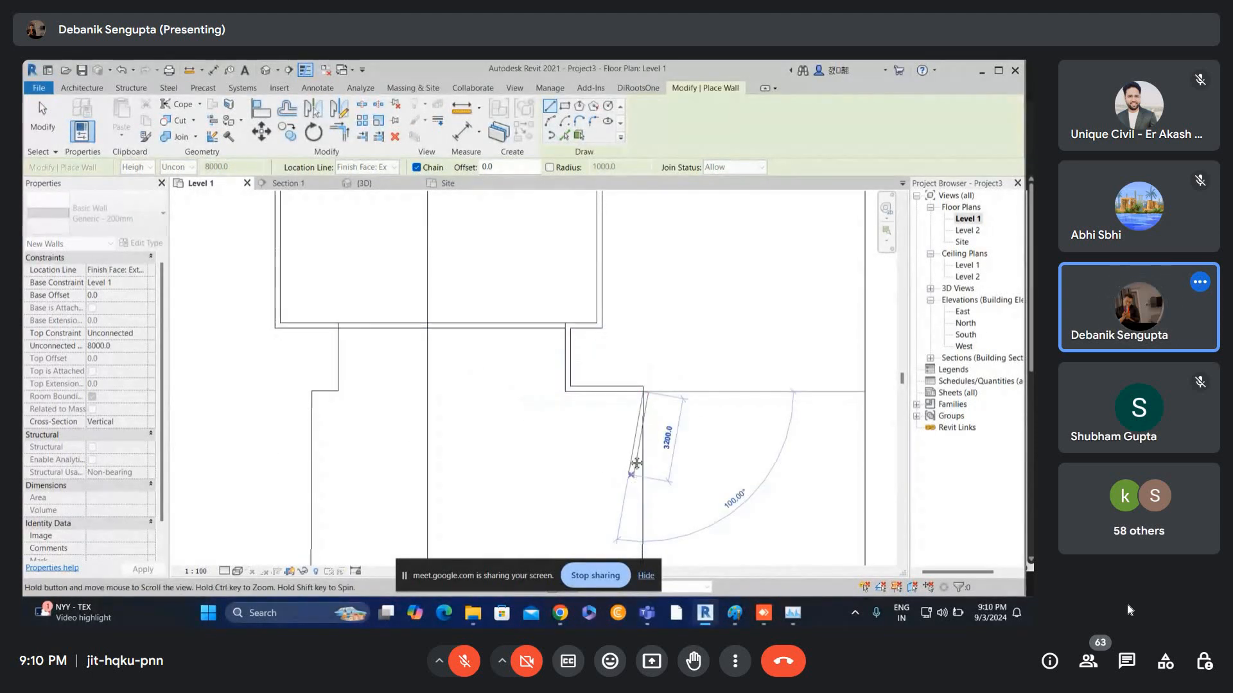
- Continue the wall chain around the lower wing's east, south and west floor edges and end the wall command
middle_drag(632, 483, 641, 323)
scroll(651, 443, up, 2)
click(652, 443)
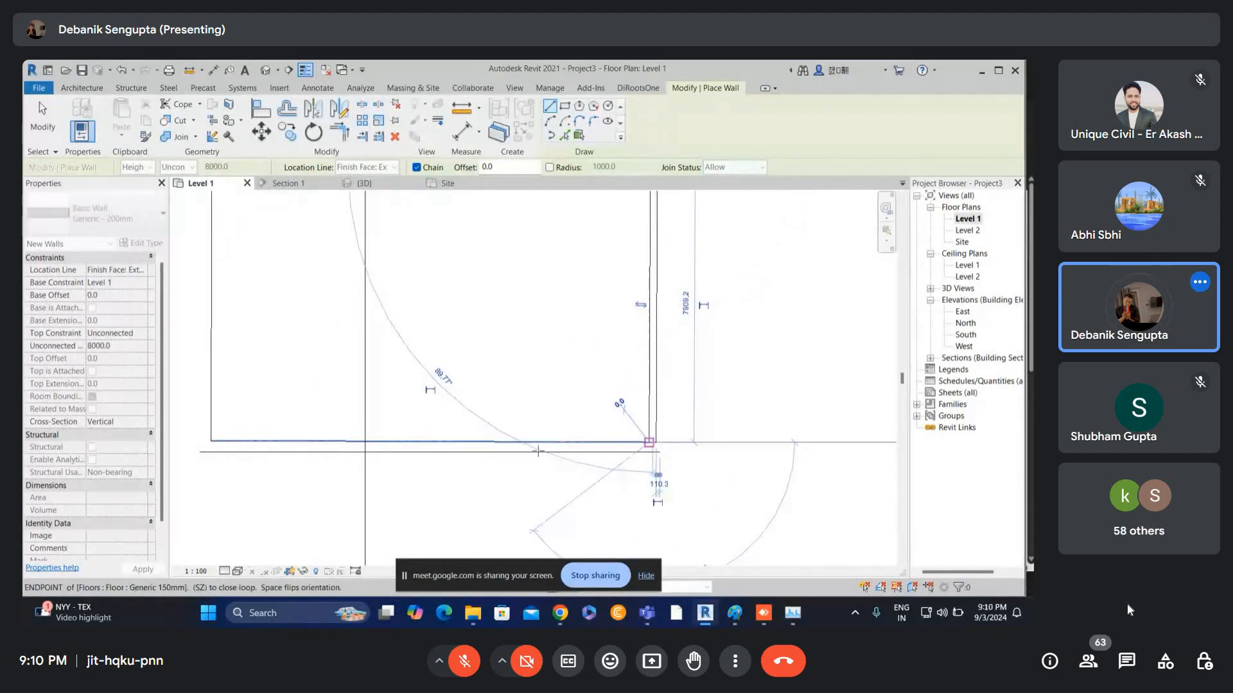
click(211, 441)
middle_drag(274, 357, 446, 533)
click(384, 336)
key(Escape)
key(Escape)
scroll(407, 345, down, 3)
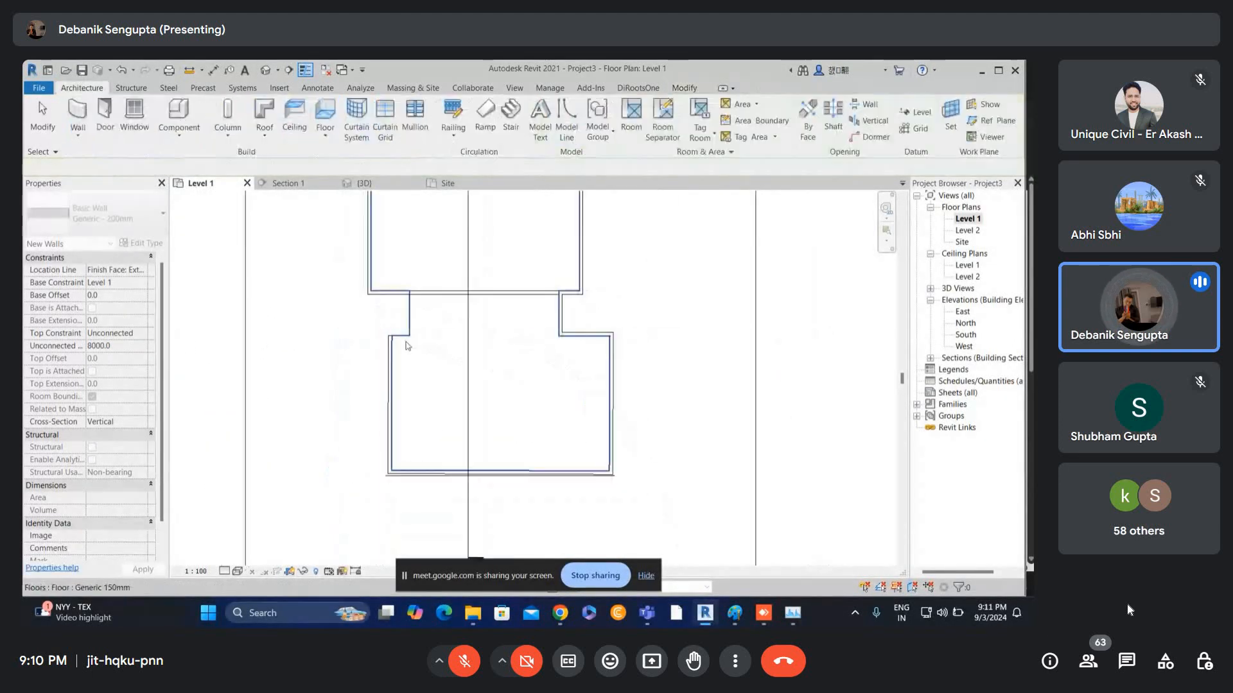
middle_drag(518, 372, 553, 440)
scroll(556, 417, up, 1)
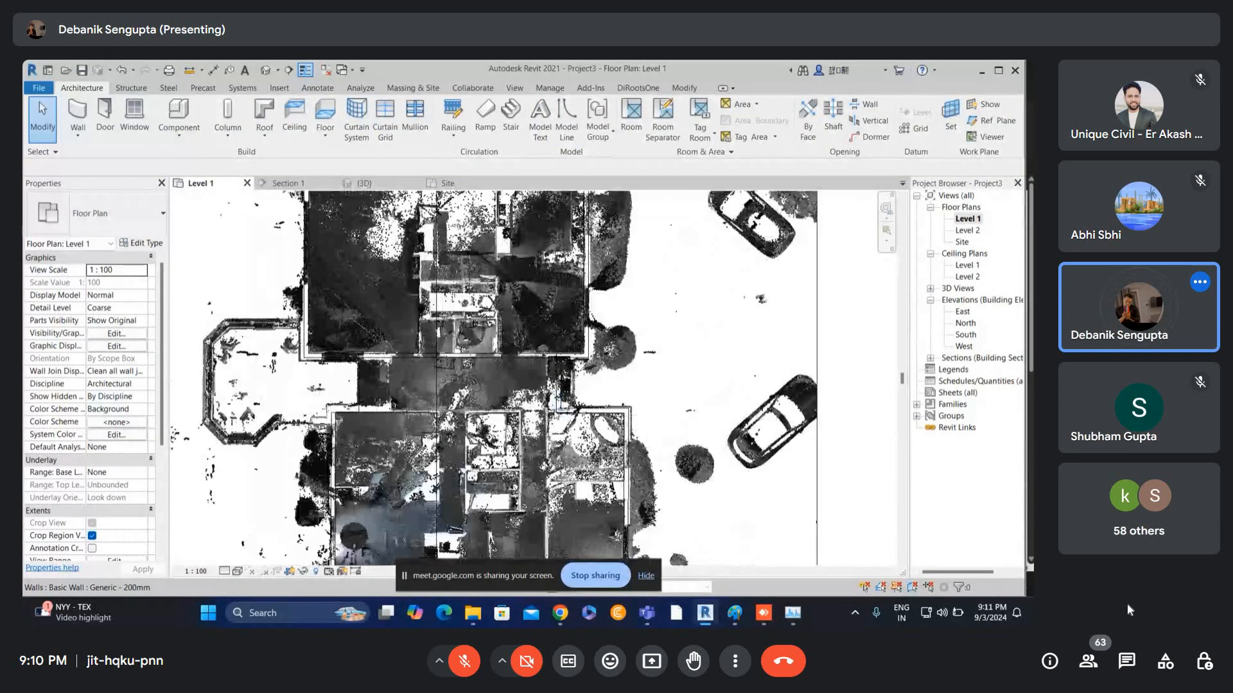
scroll(575, 490, up, 2)
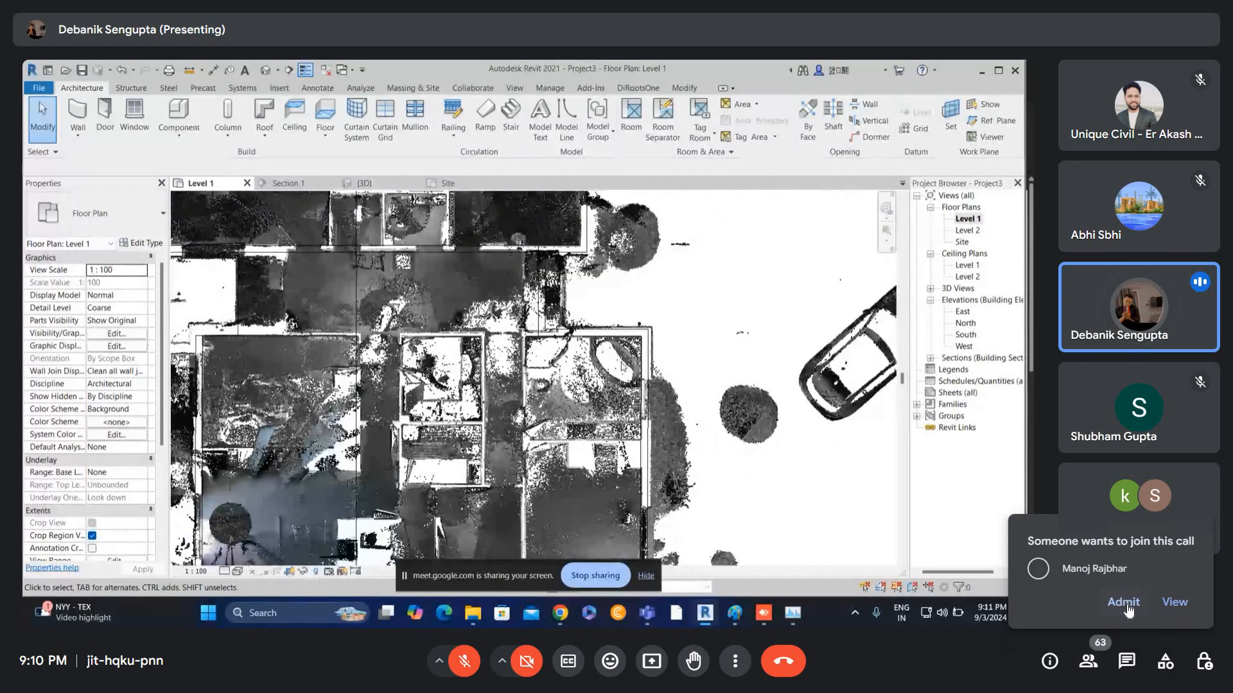
key(v)
key(g)
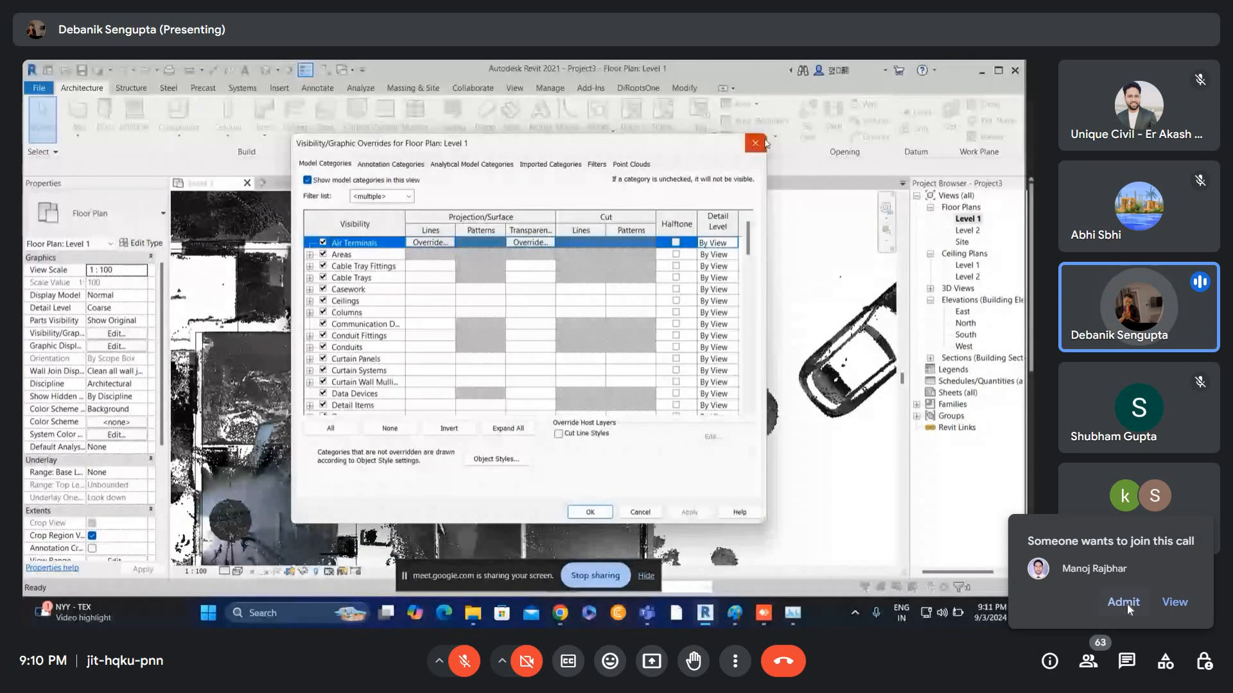
click(763, 143)
- Admit the waiting participants and set the point cloud's color mode to Normals in the Level 1 floor plan
click(1129, 608)
scroll(441, 345, down, 2)
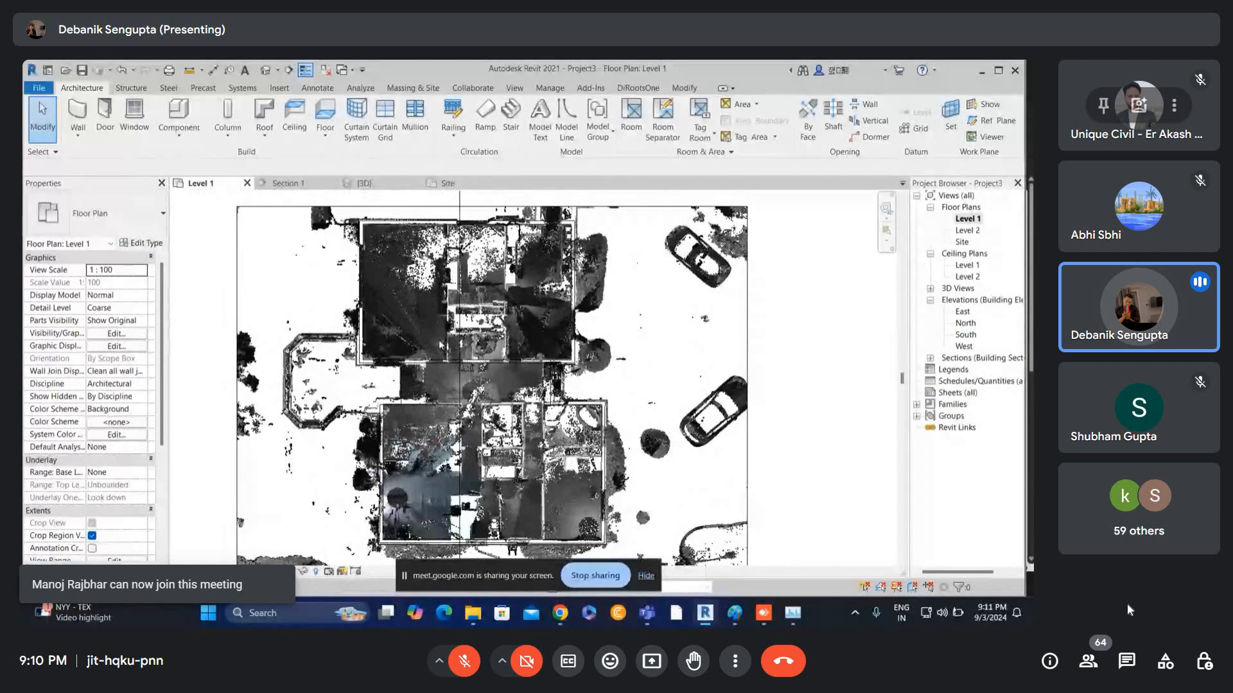
scroll(443, 328, up, 1)
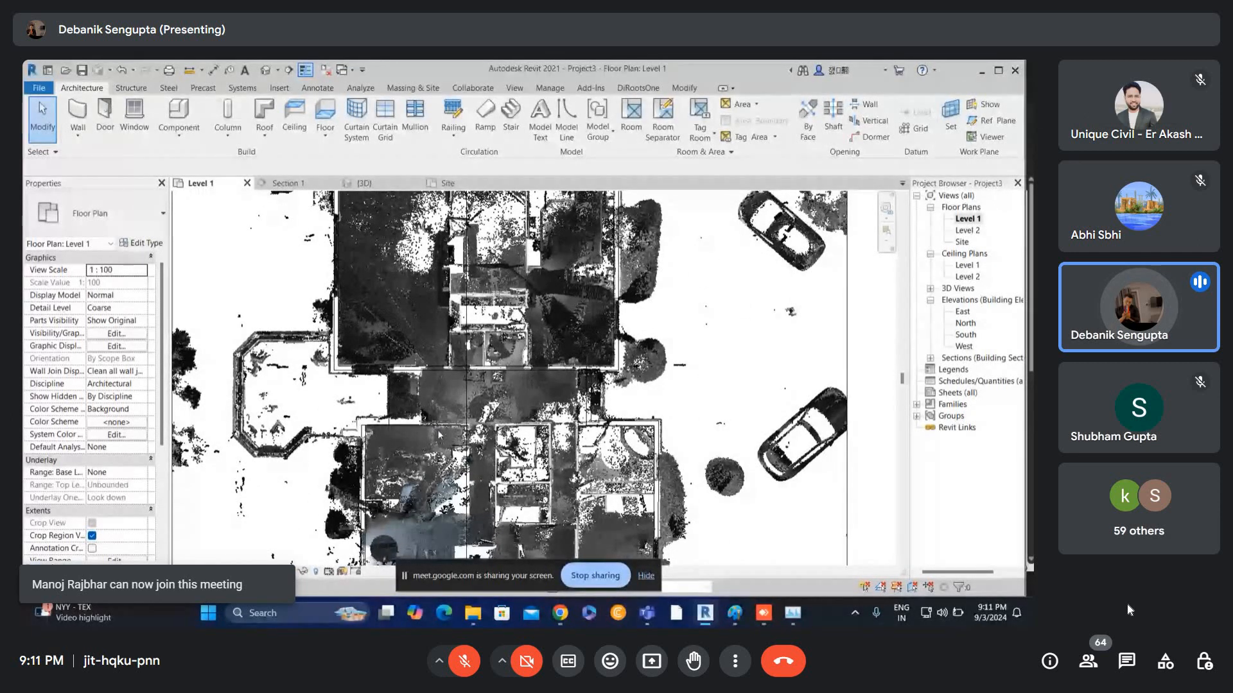
scroll(438, 433, up, 1)
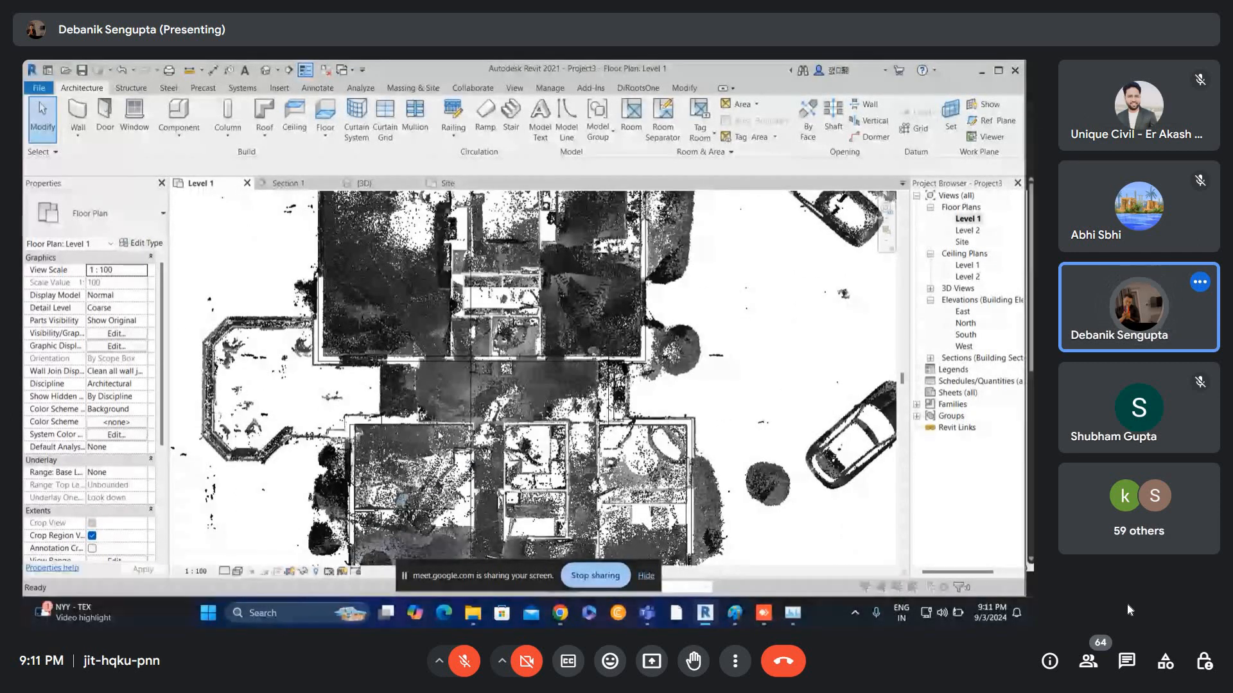
key(v)
key(g)
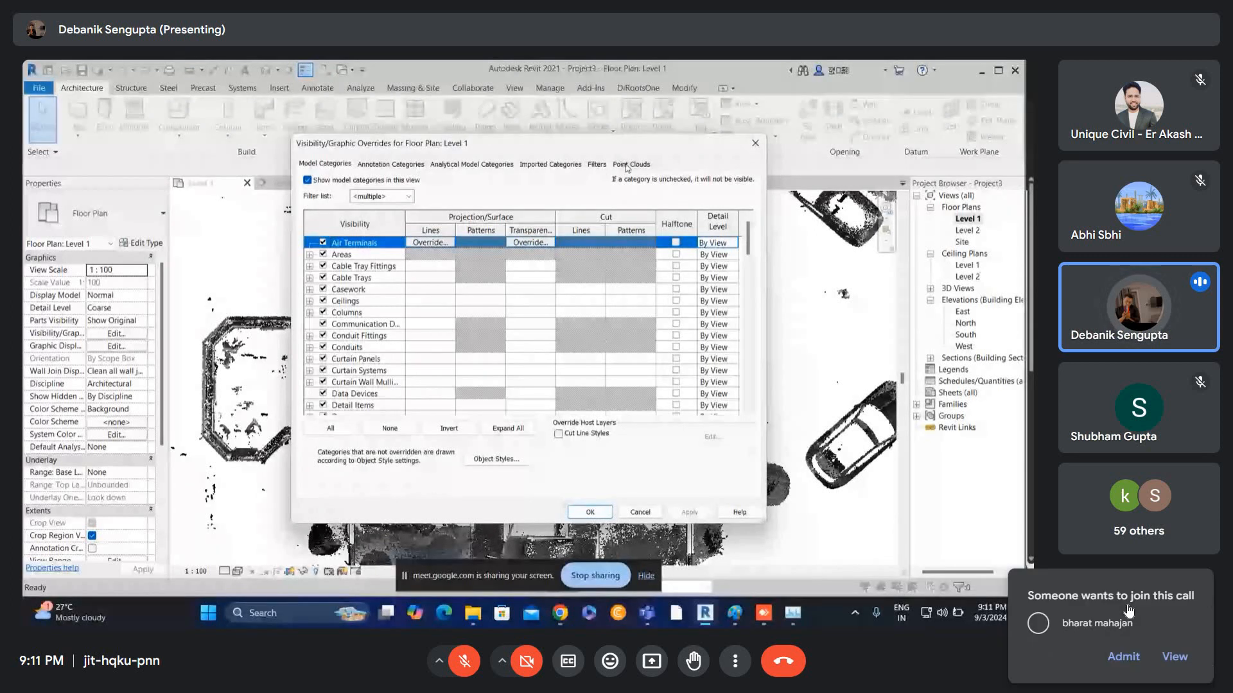
click(630, 164)
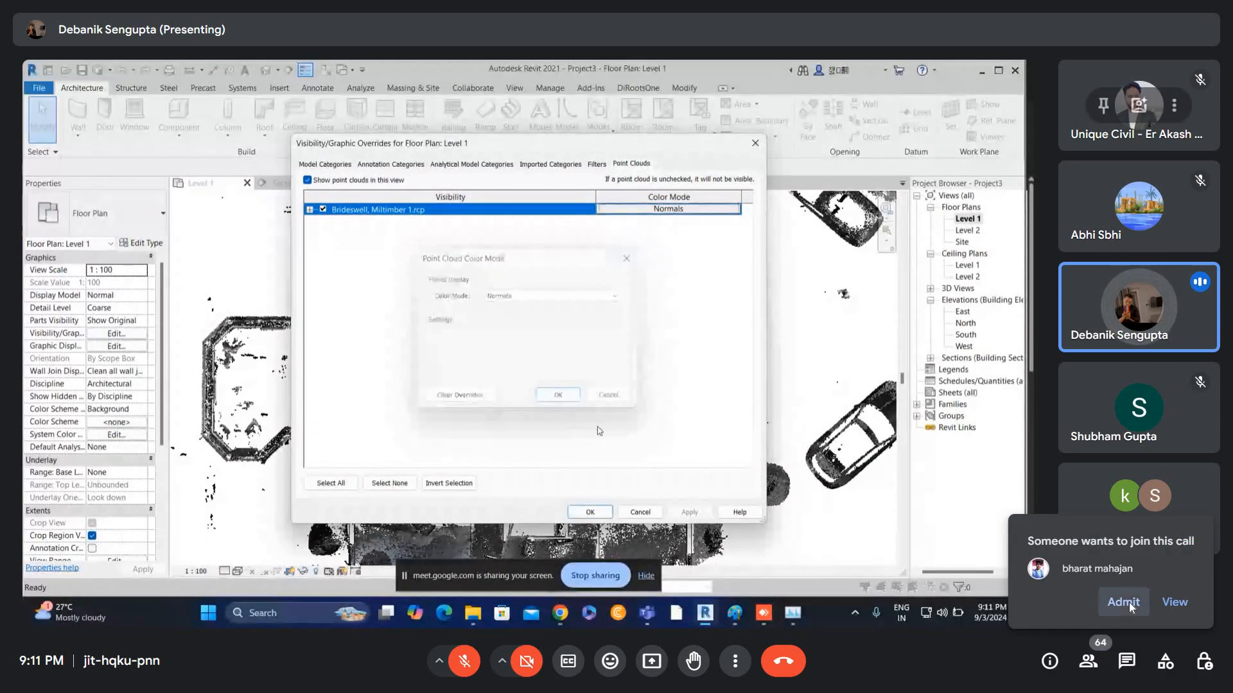
click(1130, 606)
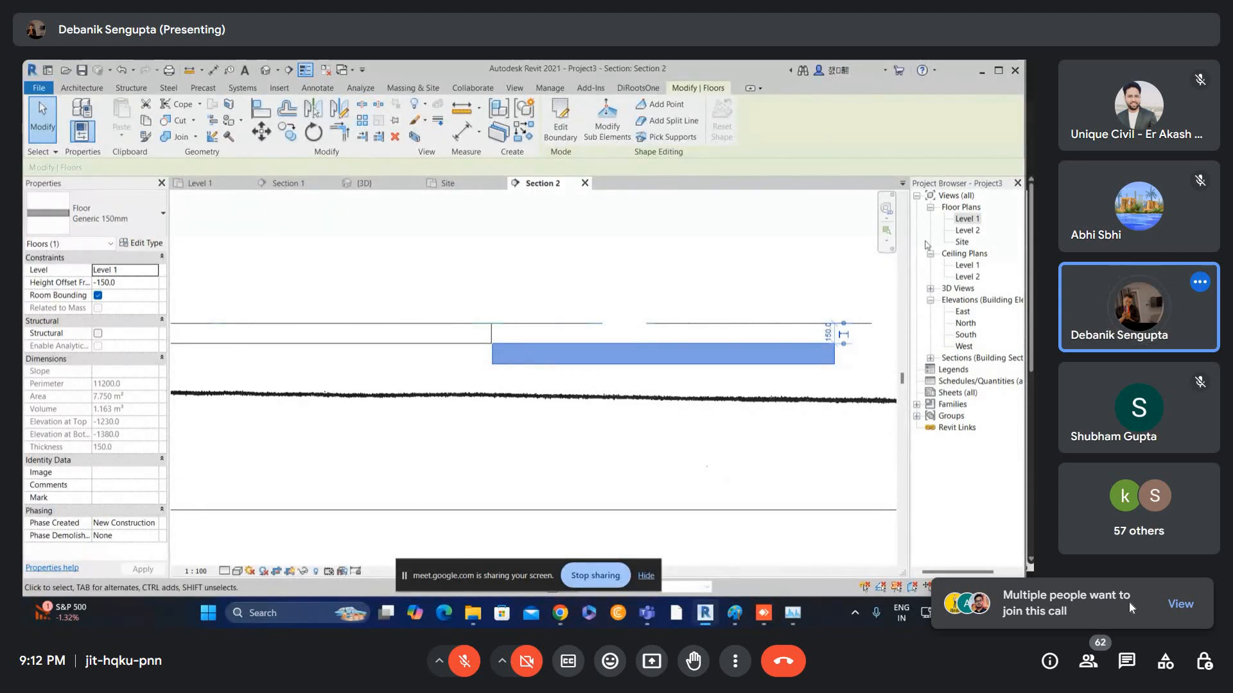
- Open the Level 1 floor plan from the Section 2 view
double_click(967, 211)
double_click(972, 221)
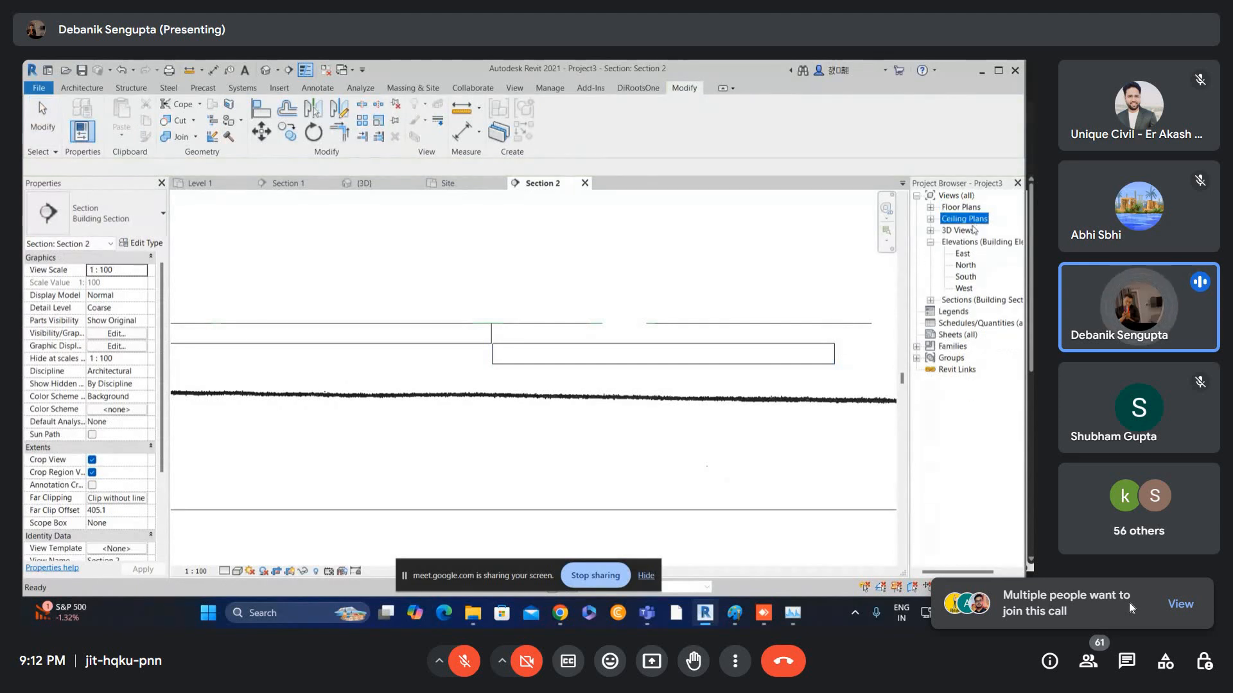
double_click(962, 207)
double_click(969, 219)
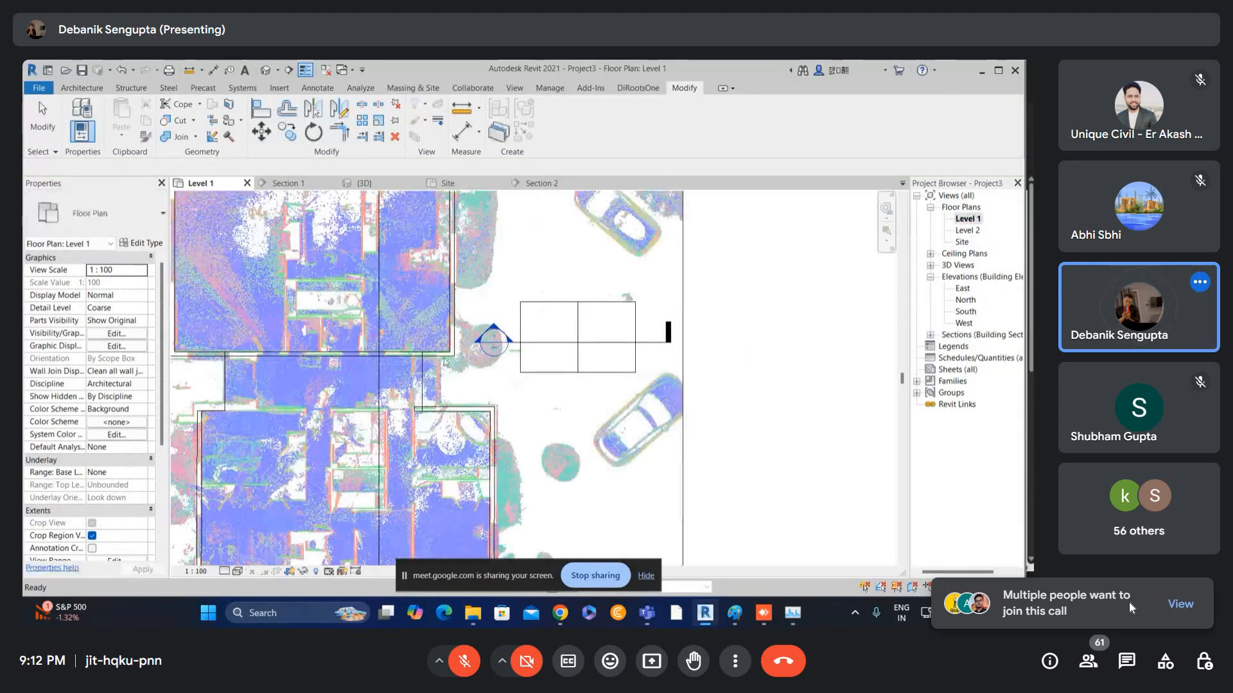
- Move the Section 1 line west so that it cuts both wings close to their west walls
click(410, 297)
scroll(410, 298, down, 1)
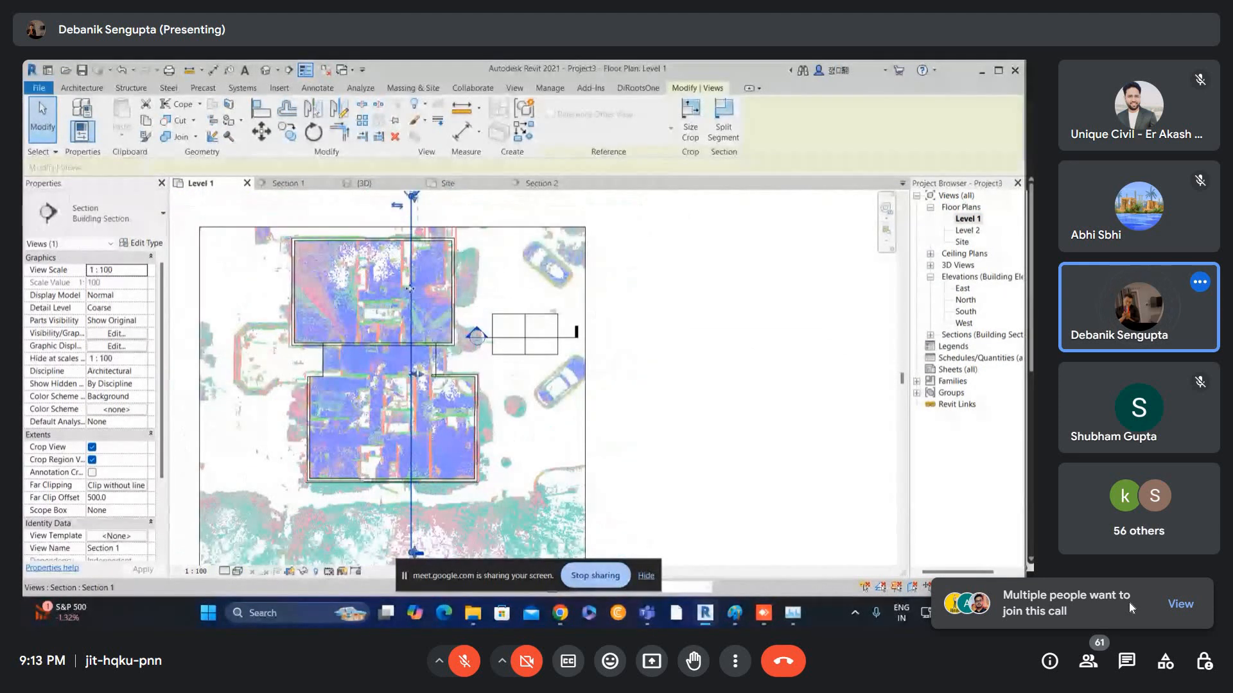
drag(411, 298, 311, 292)
click(319, 220)
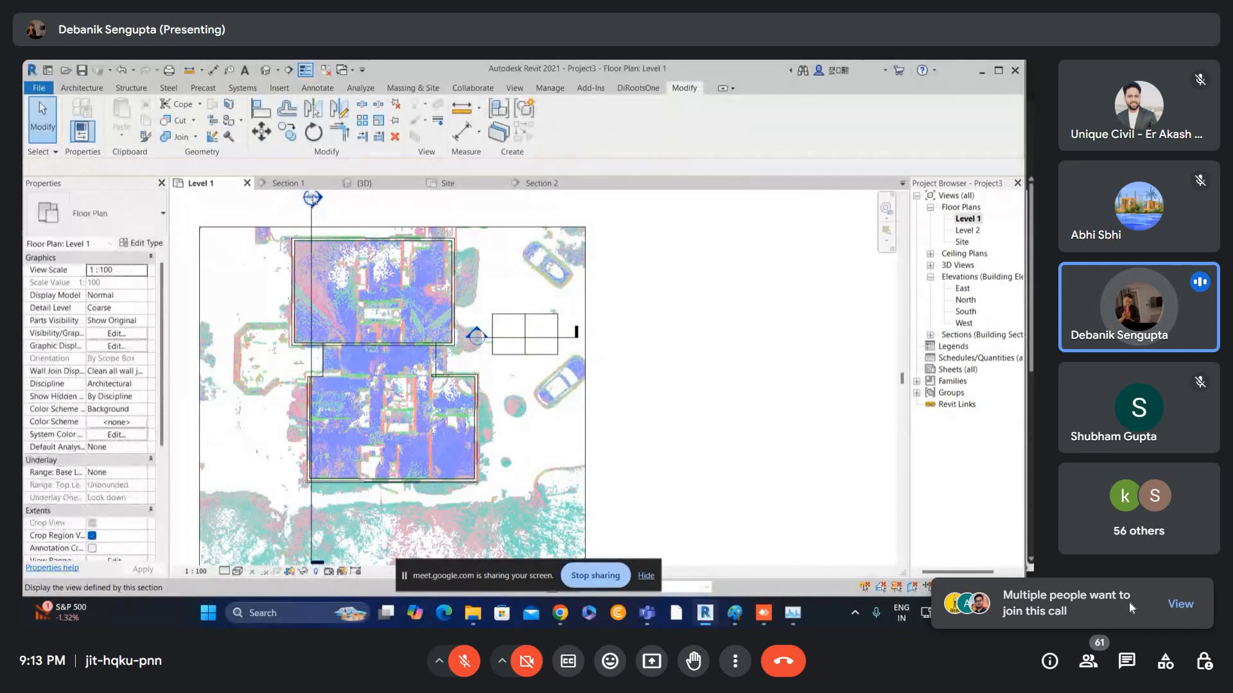
- Open the Section 1 view, select the main floor slab and examine it against the scanned ground line
double_click(312, 201)
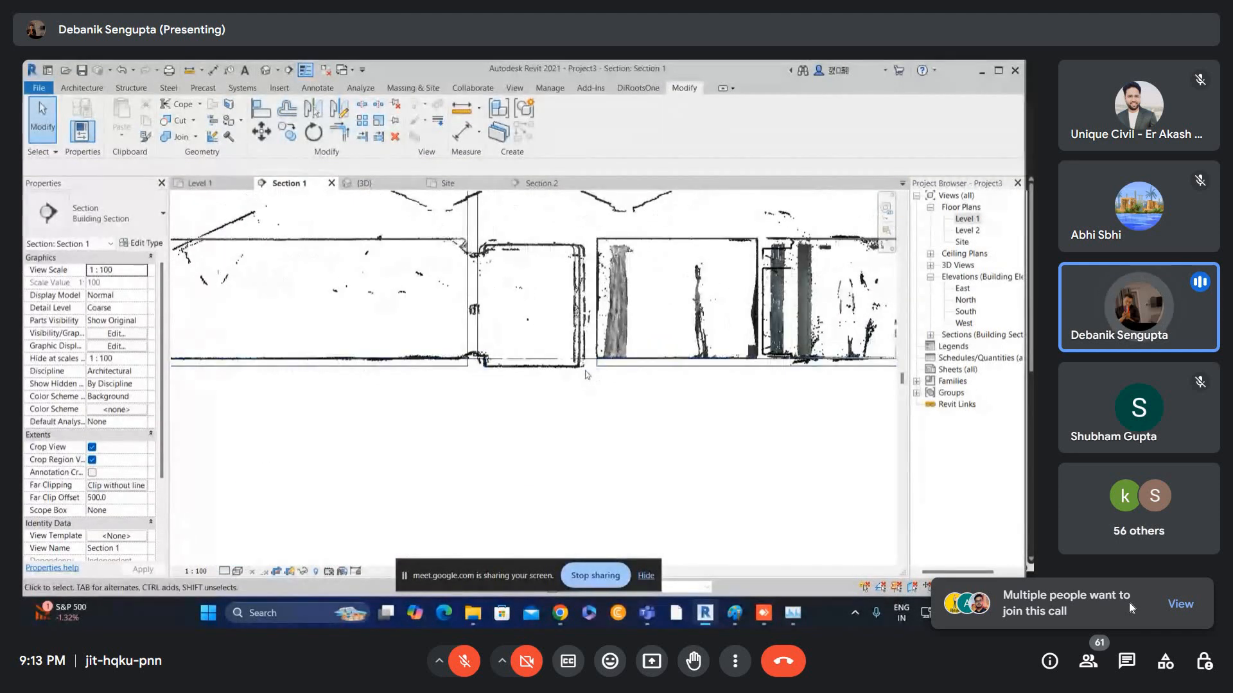
scroll(637, 364, up, 1)
click(698, 356)
middle_drag(644, 367, 469, 366)
scroll(645, 371, down, 1)
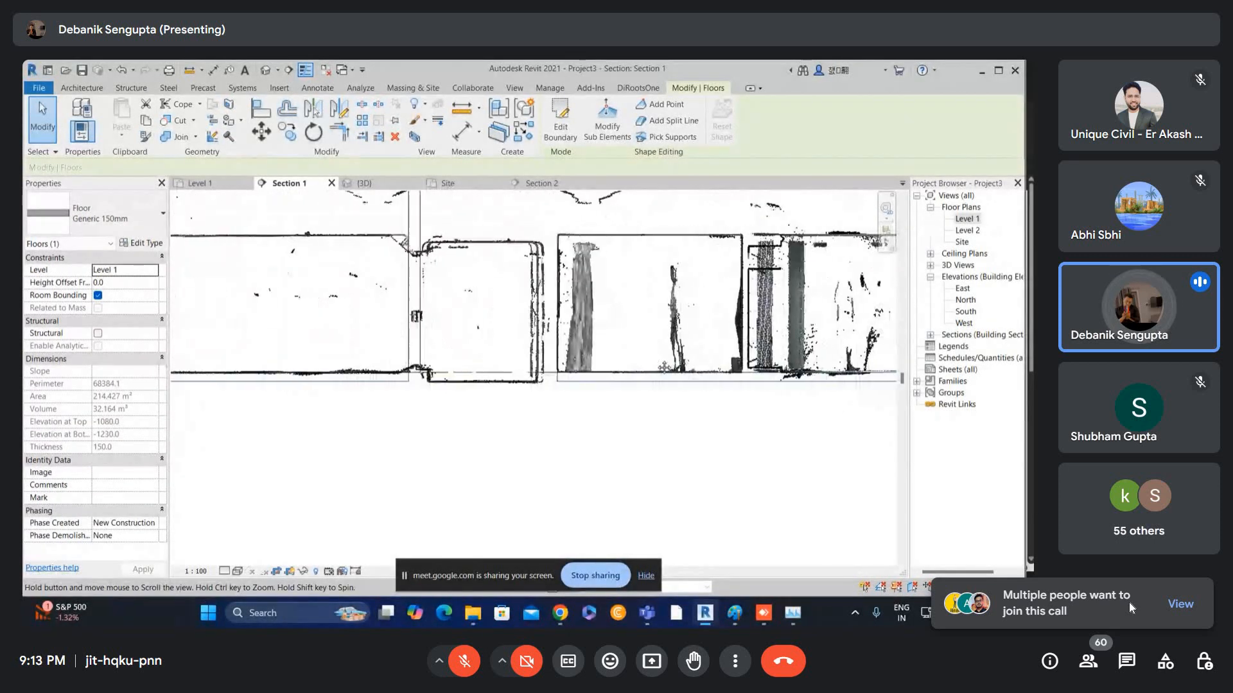
scroll(457, 377, up, 2)
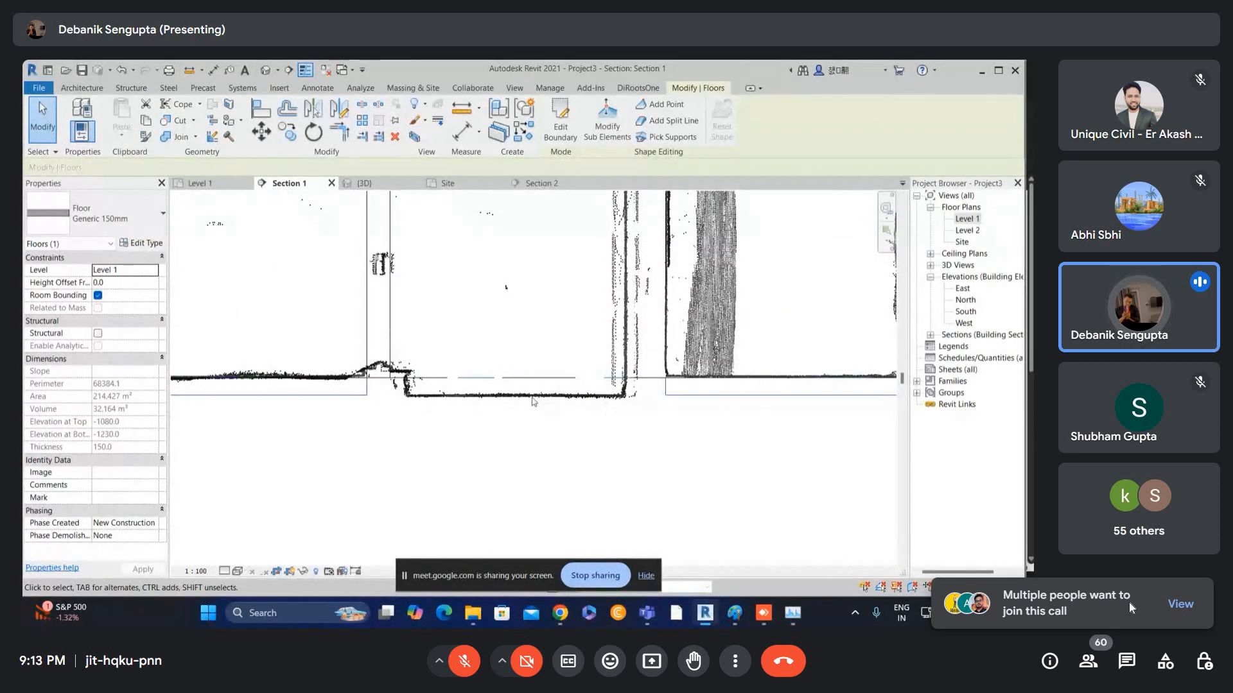
- Compare the selected floor slab with the scanned ground line between the two wings in Section 1
scroll(431, 380, down, 1)
middle_drag(434, 379, 633, 382)
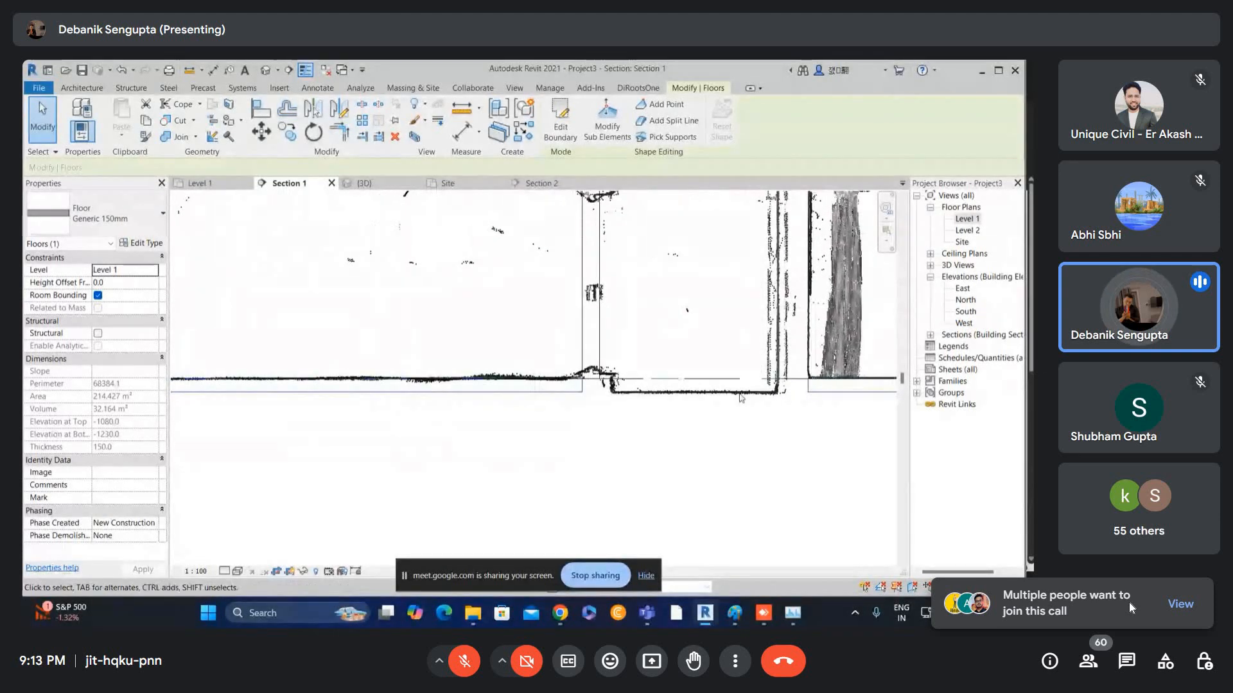
middle_drag(740, 397, 707, 399)
scroll(719, 382, down, 3)
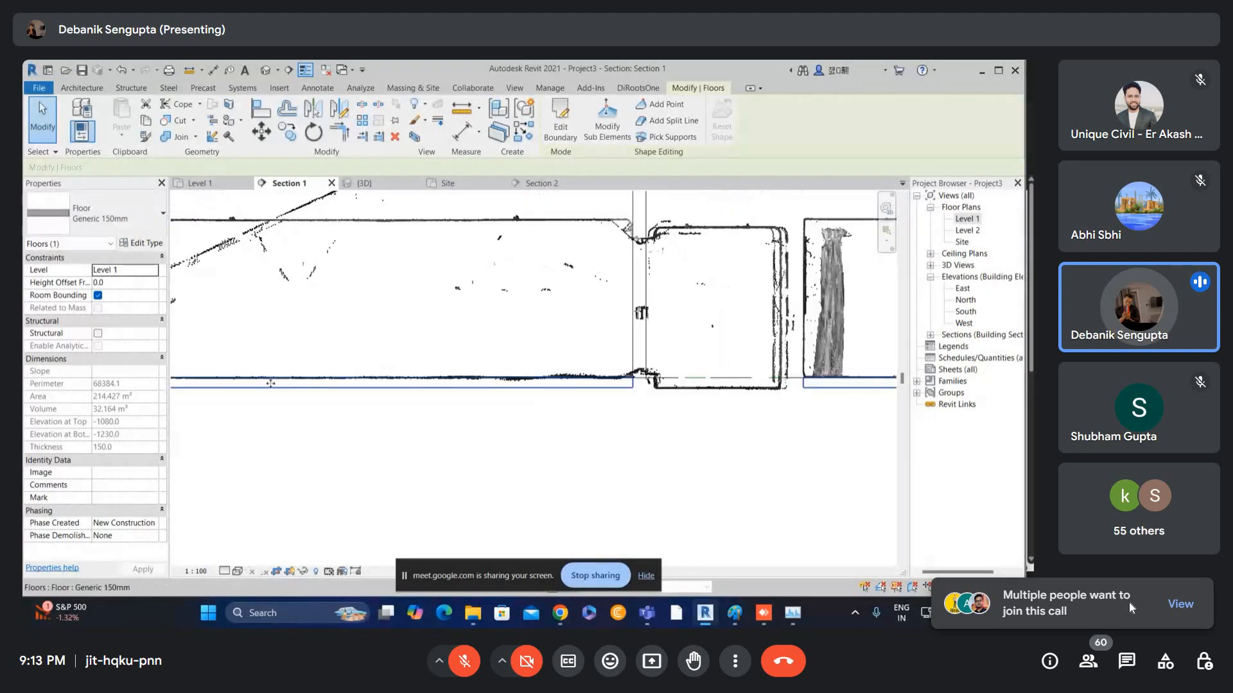
scroll(654, 388, up, 3)
scroll(654, 389, up, 1)
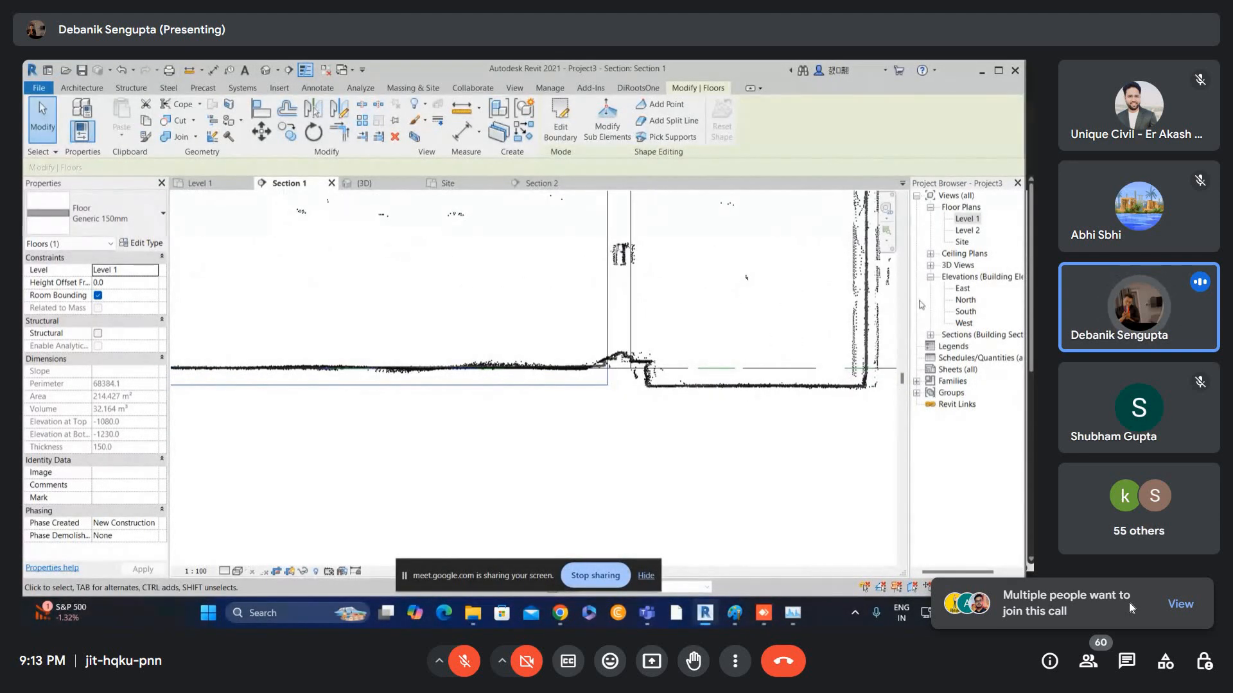
- Open the Level 1 floor plan and move the Section 1 line east so it cuts through the link between the wings
click(967, 219)
double_click(968, 220)
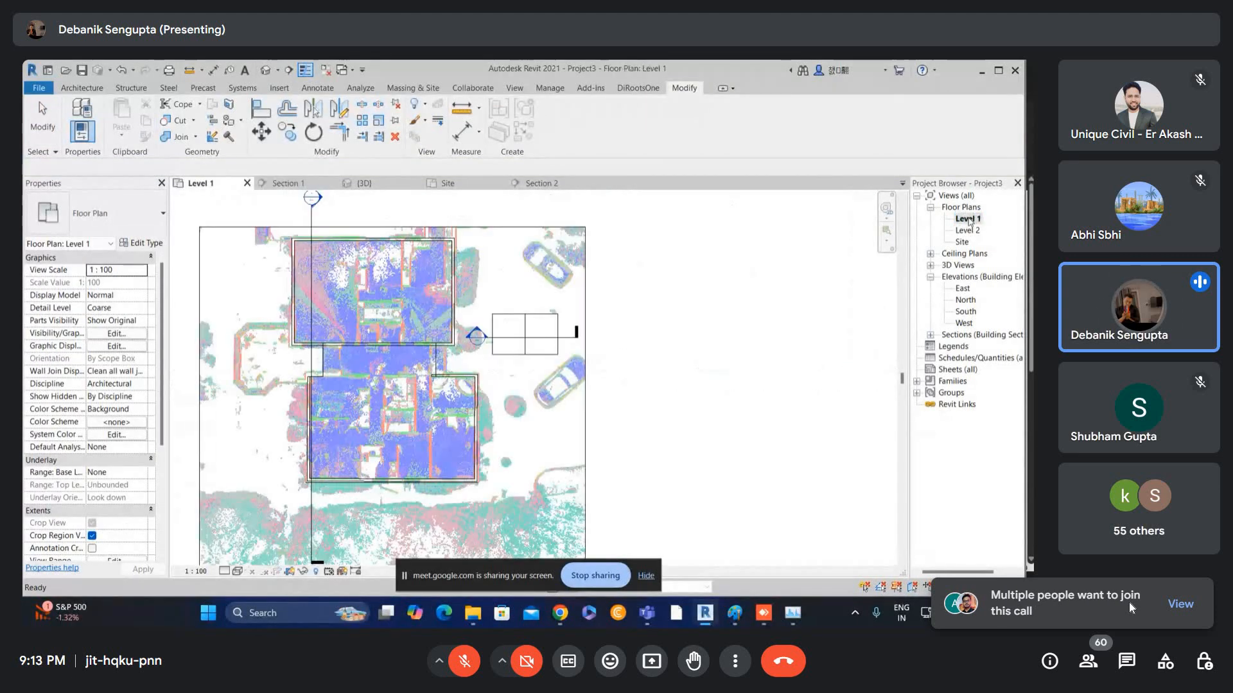
scroll(319, 361, up, 3)
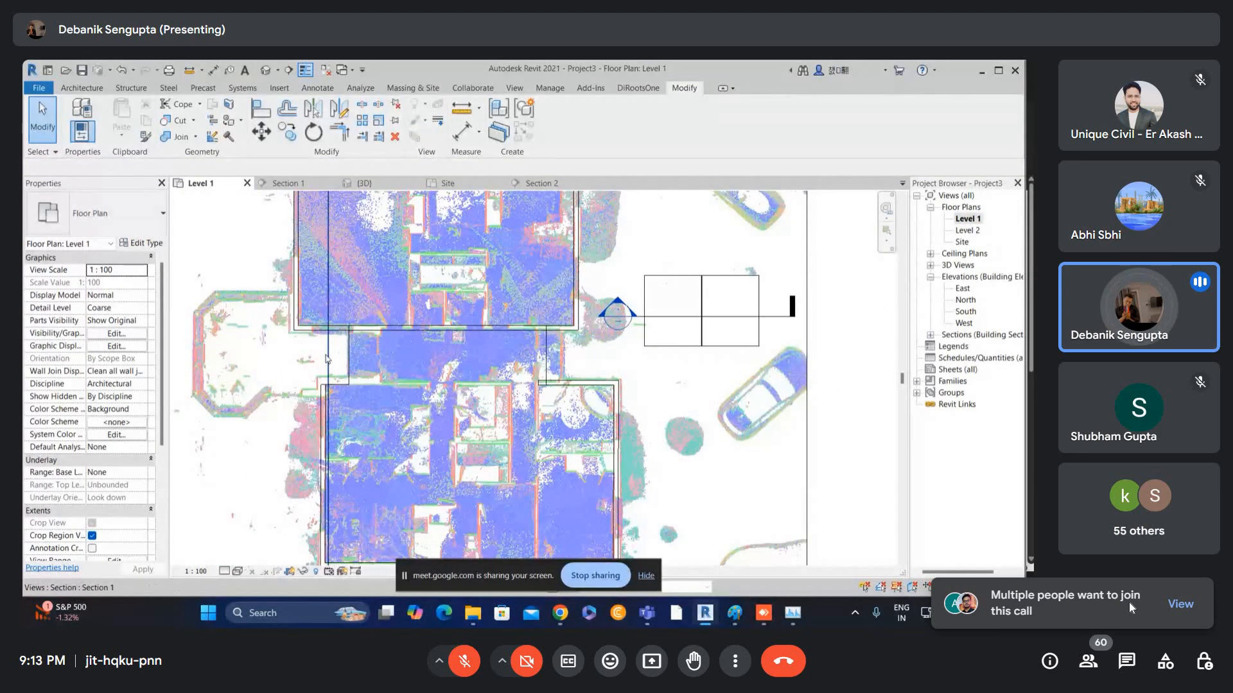
click(326, 357)
drag(326, 352, 357, 352)
scroll(357, 353, down, 1)
middle_drag(371, 270, 373, 361)
scroll(373, 362, down, 1)
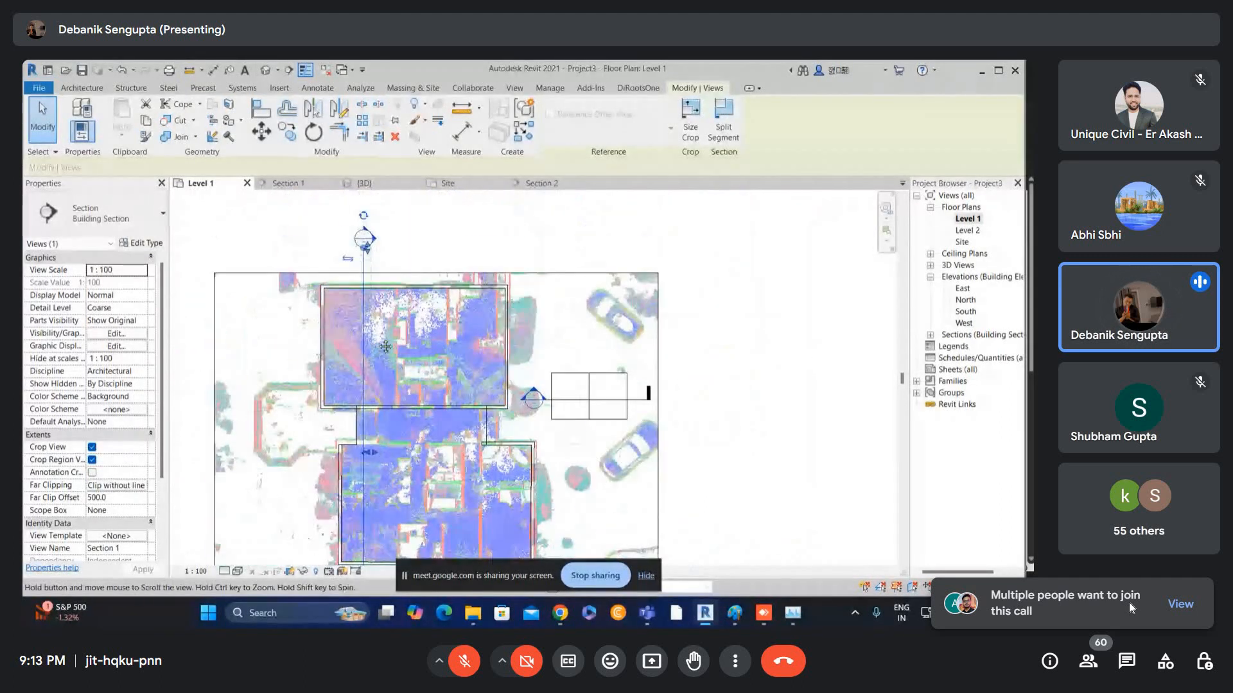
- Open the Section 1 view from its section marker, select the floor slab and compare it with the scanned floor line
scroll(374, 249, up, 1)
double_click(374, 248)
scroll(370, 245, up, 1)
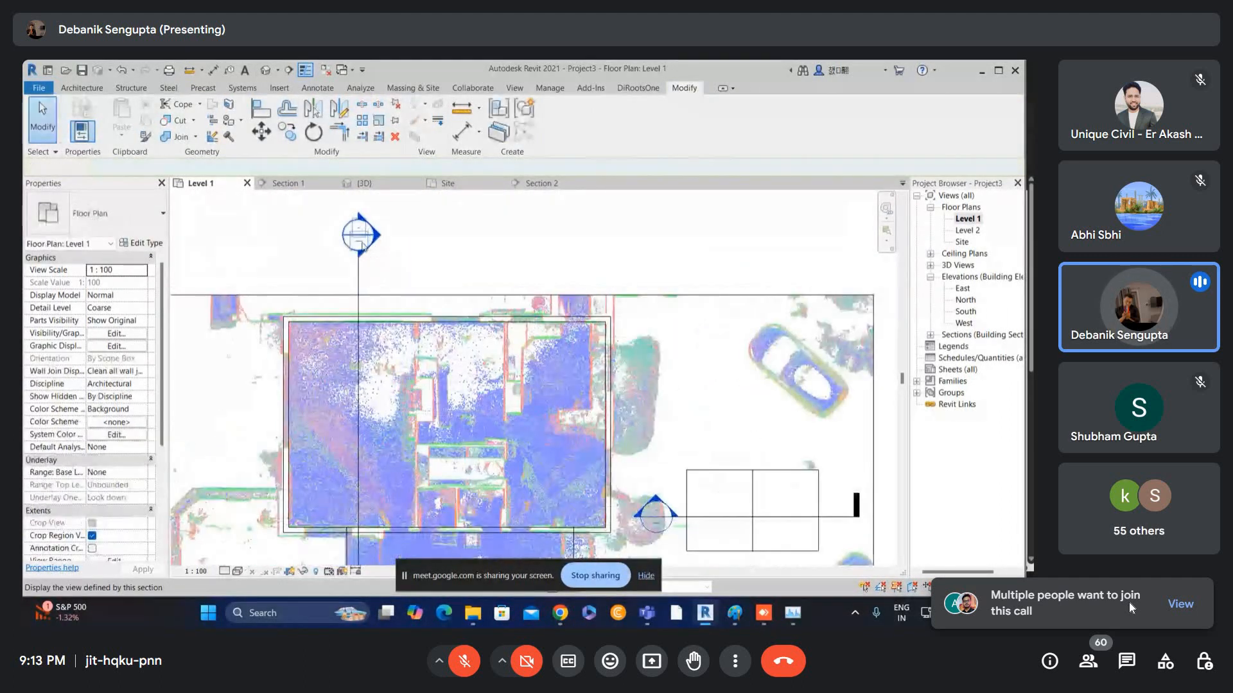
double_click(364, 245)
scroll(704, 358, down, 2)
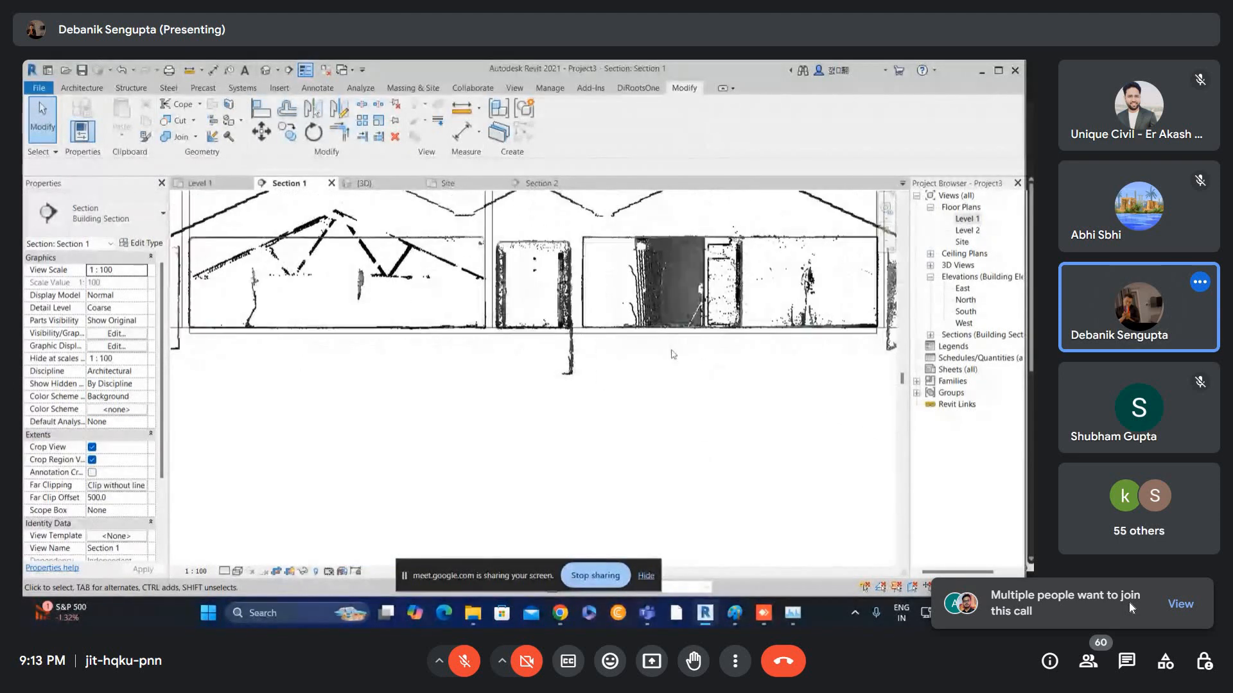
middle_drag(705, 359, 723, 375)
scroll(302, 341, up, 1)
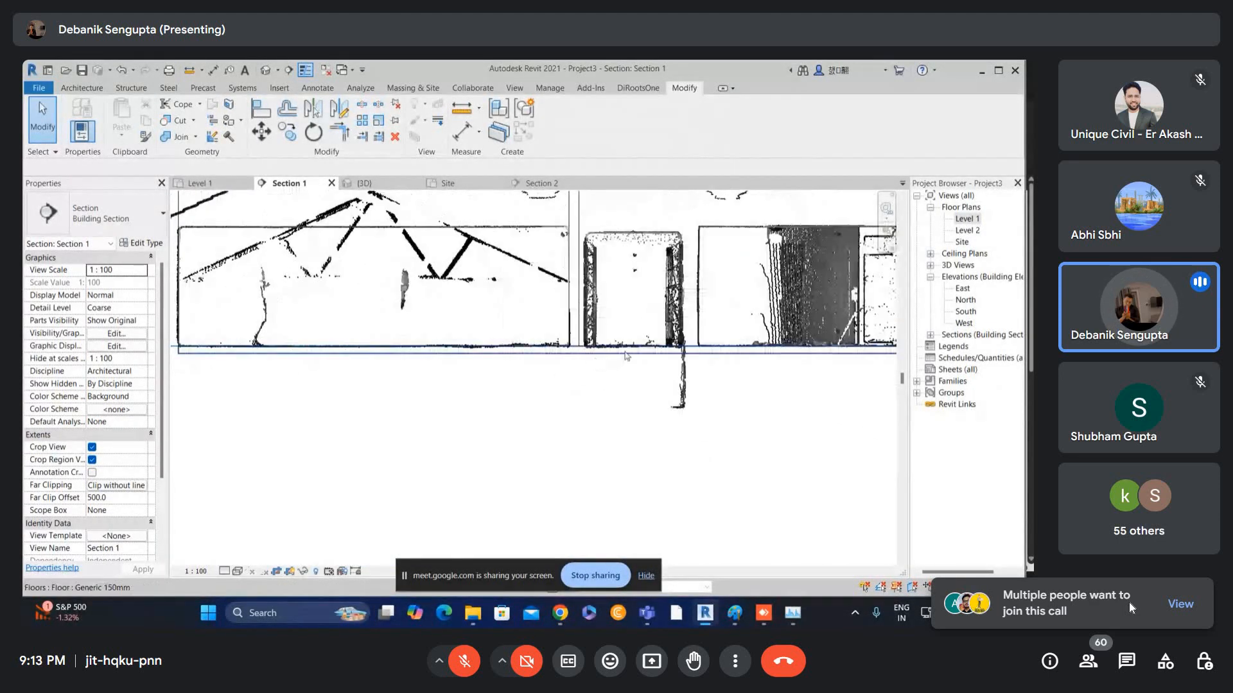
click(627, 359)
scroll(674, 366, down, 2)
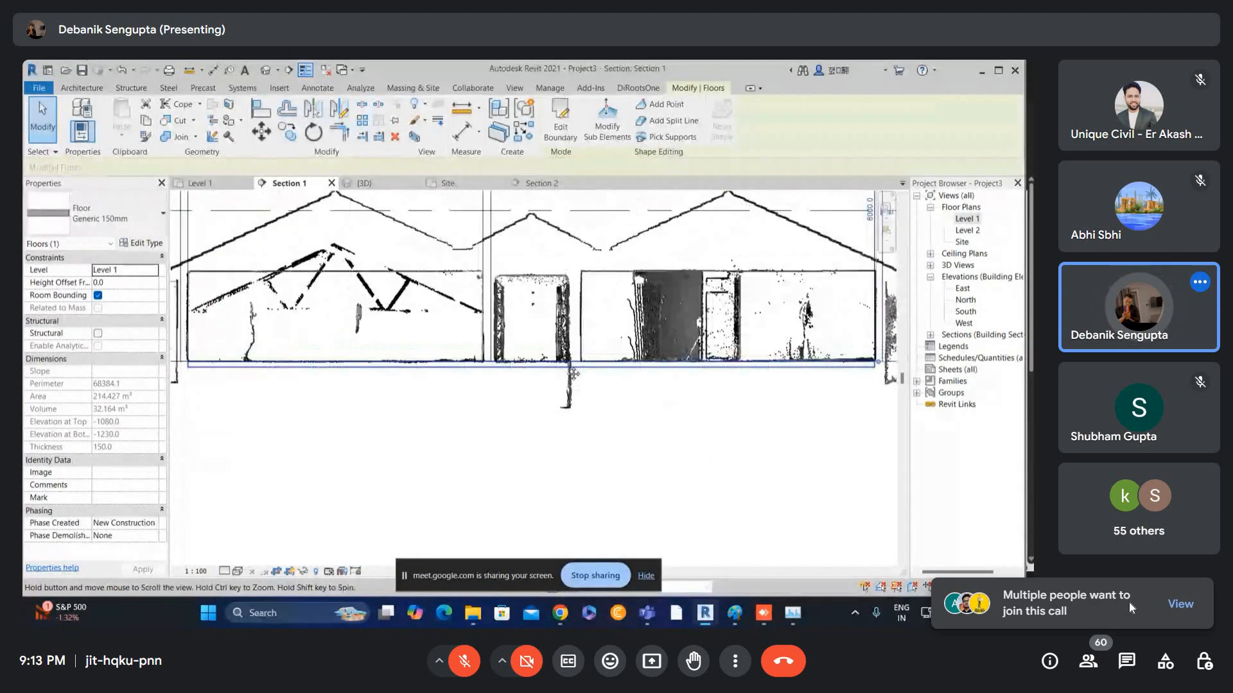
- Return to the Level 1 floor plan and examine the point cloud around the link's west edge and the octagonal area outside it
double_click(968, 220)
middle_drag(475, 418, 484, 238)
scroll(374, 392, up, 2)
middle_drag(407, 373, 540, 293)
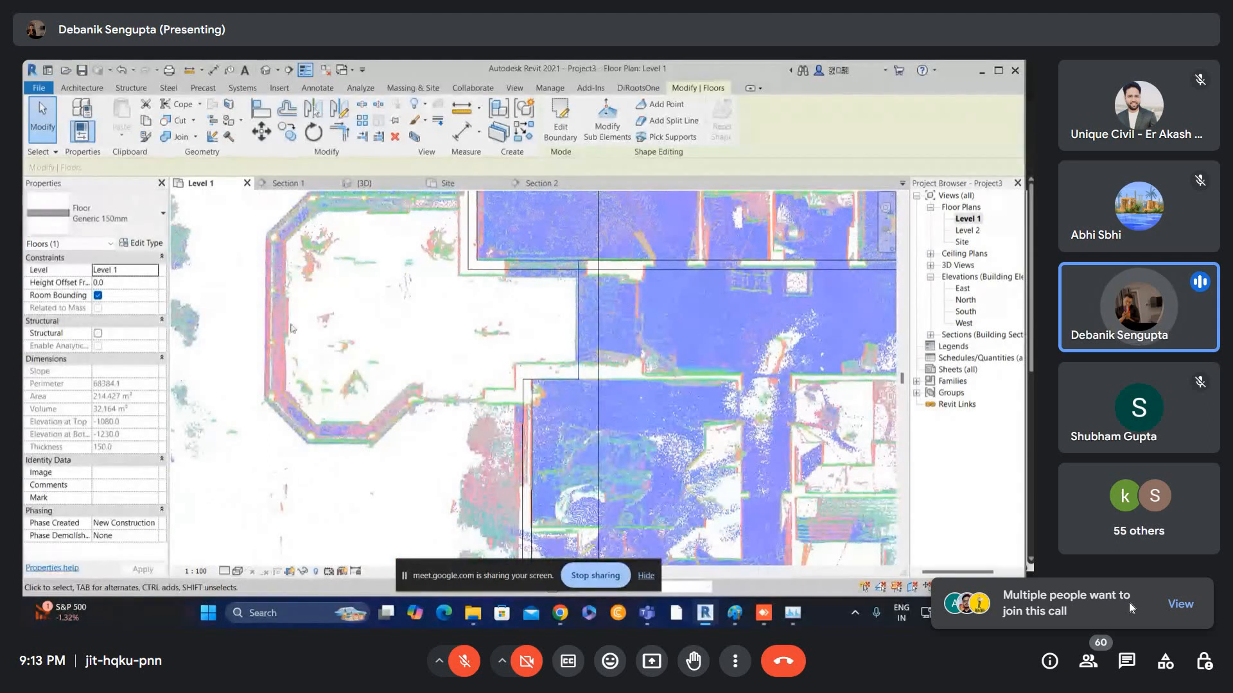
scroll(580, 326, up, 1)
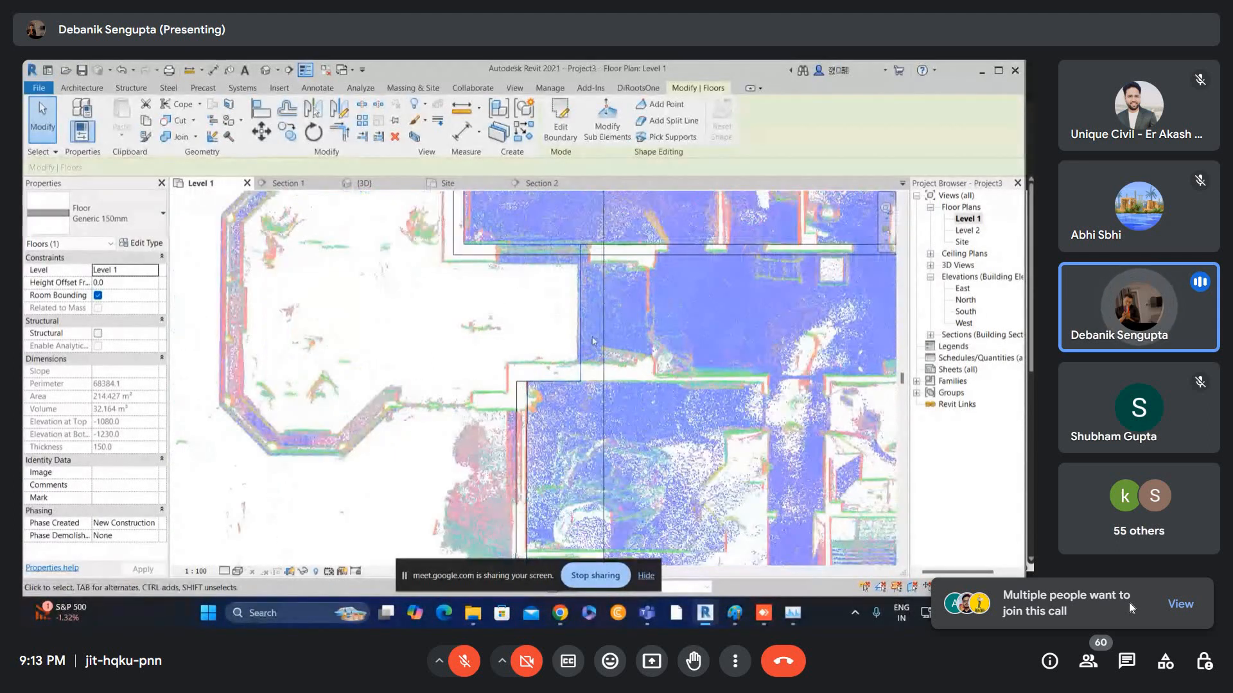
scroll(580, 325, up, 3)
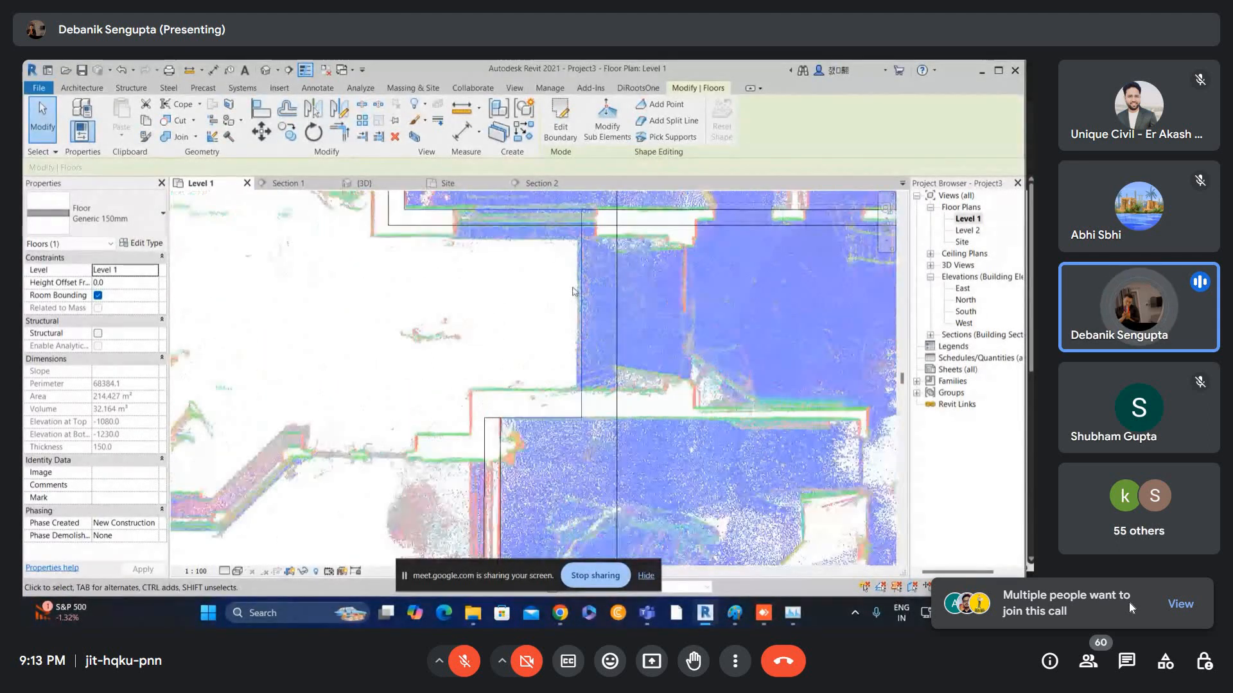
scroll(584, 254, up, 2)
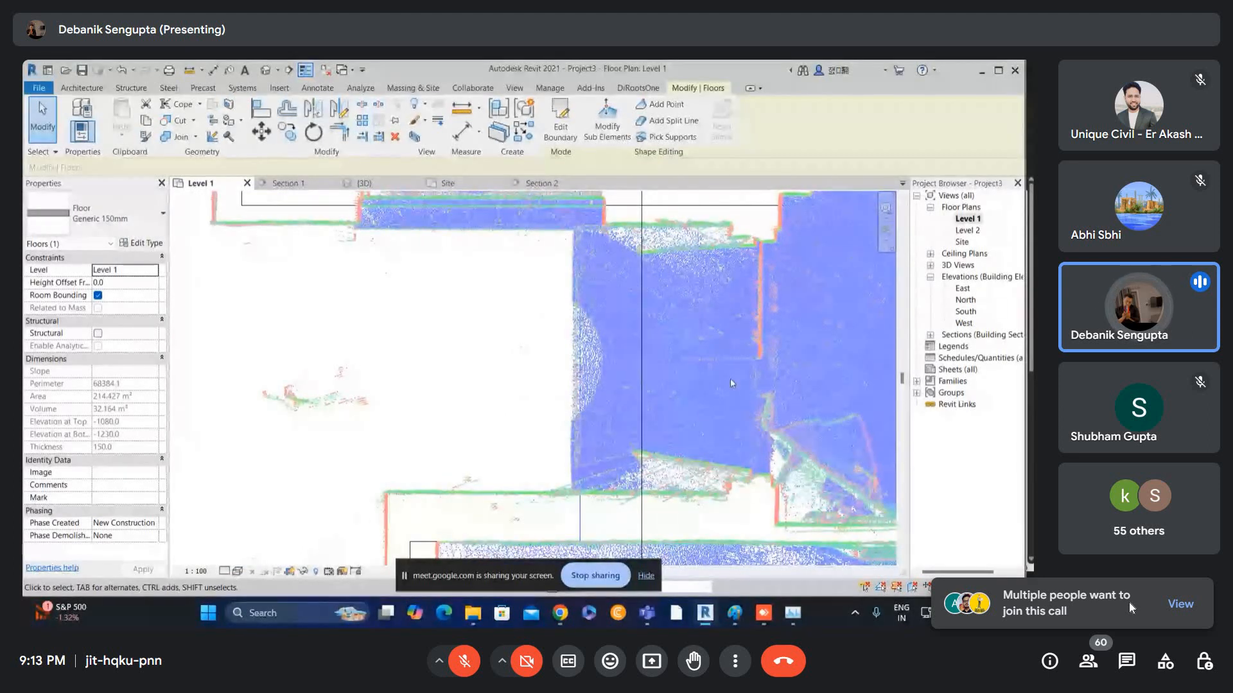
scroll(412, 308, down, 1)
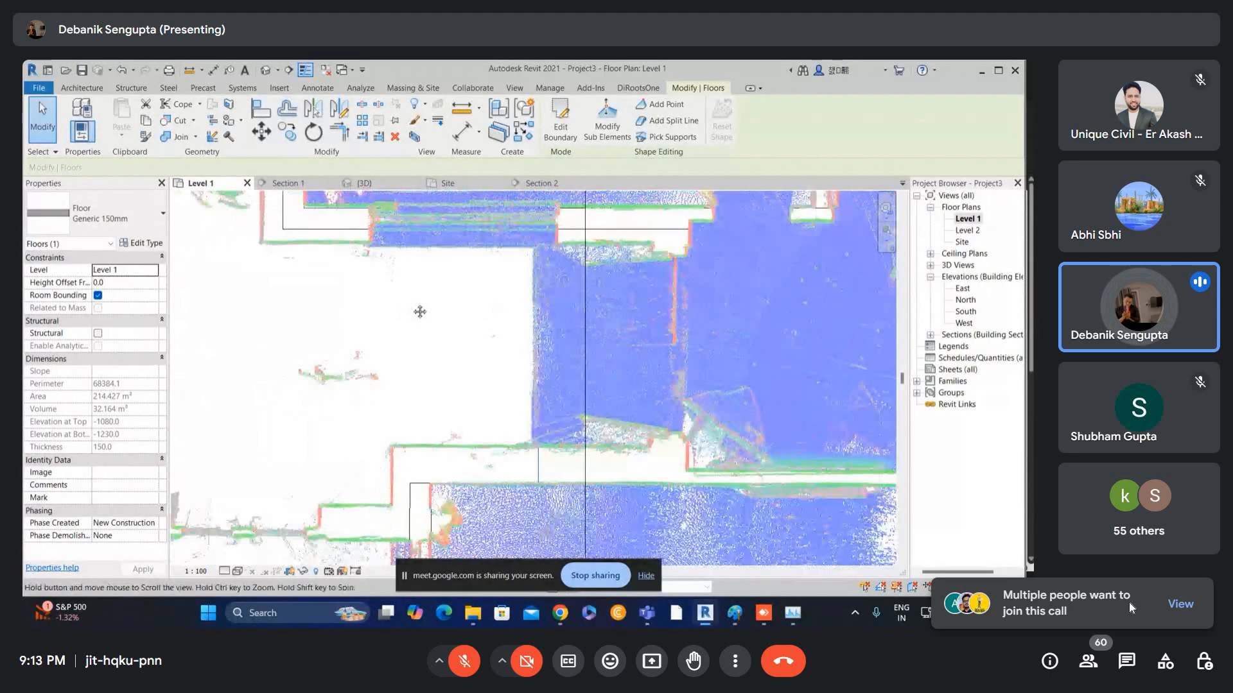
middle_drag(418, 311, 485, 318)
- Set the bottom offset of the Level 1 plan's view range to -500
key(v)
key(r)
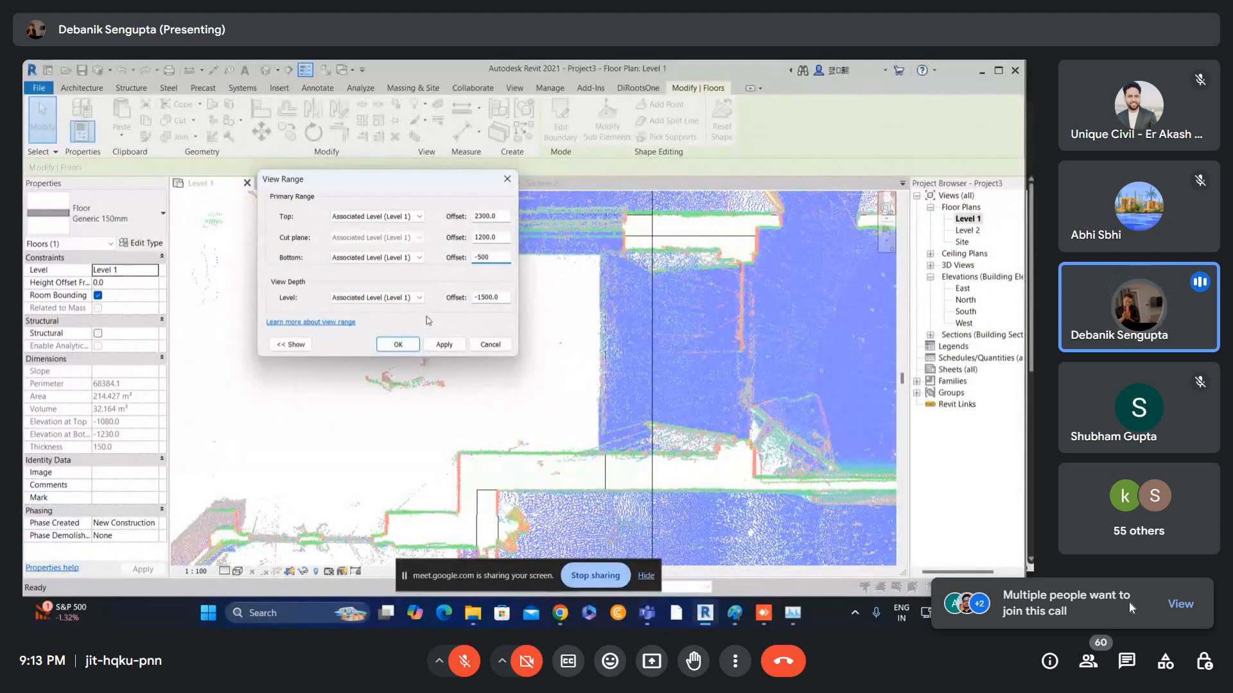
key(Return)
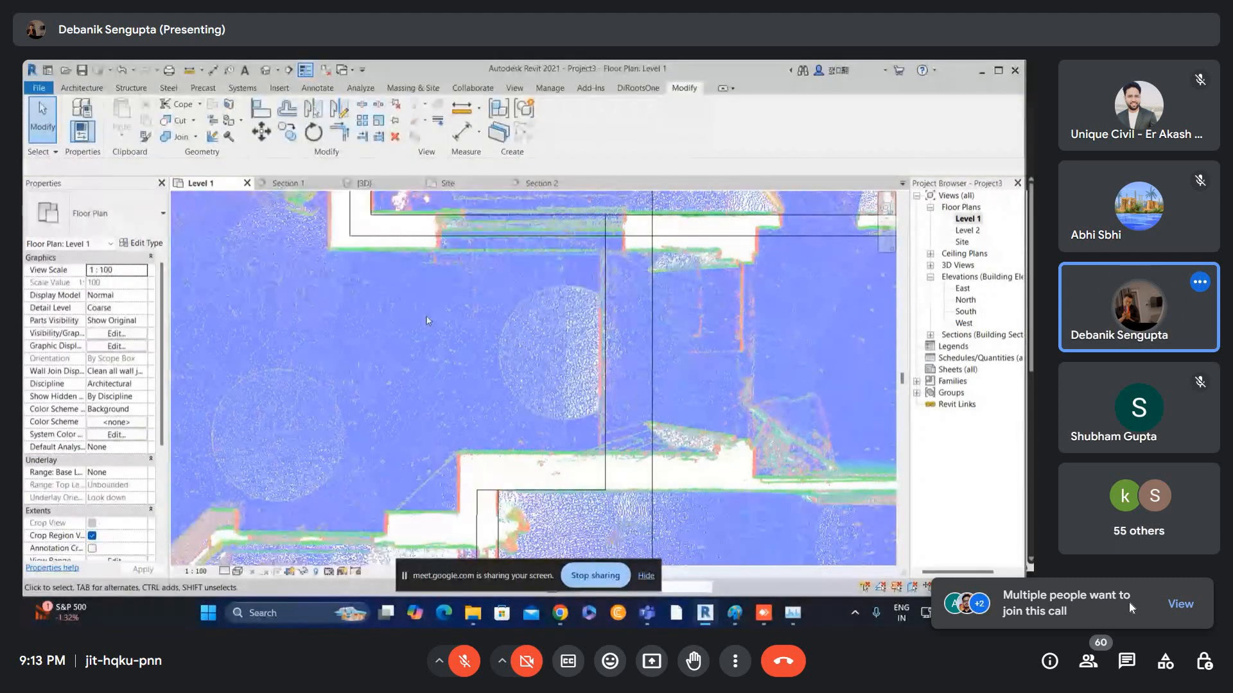
- Draw a short horizontal section across the link's west floor edge and reduce its far clip offset to about 410 mm
scroll(542, 371, down, 1)
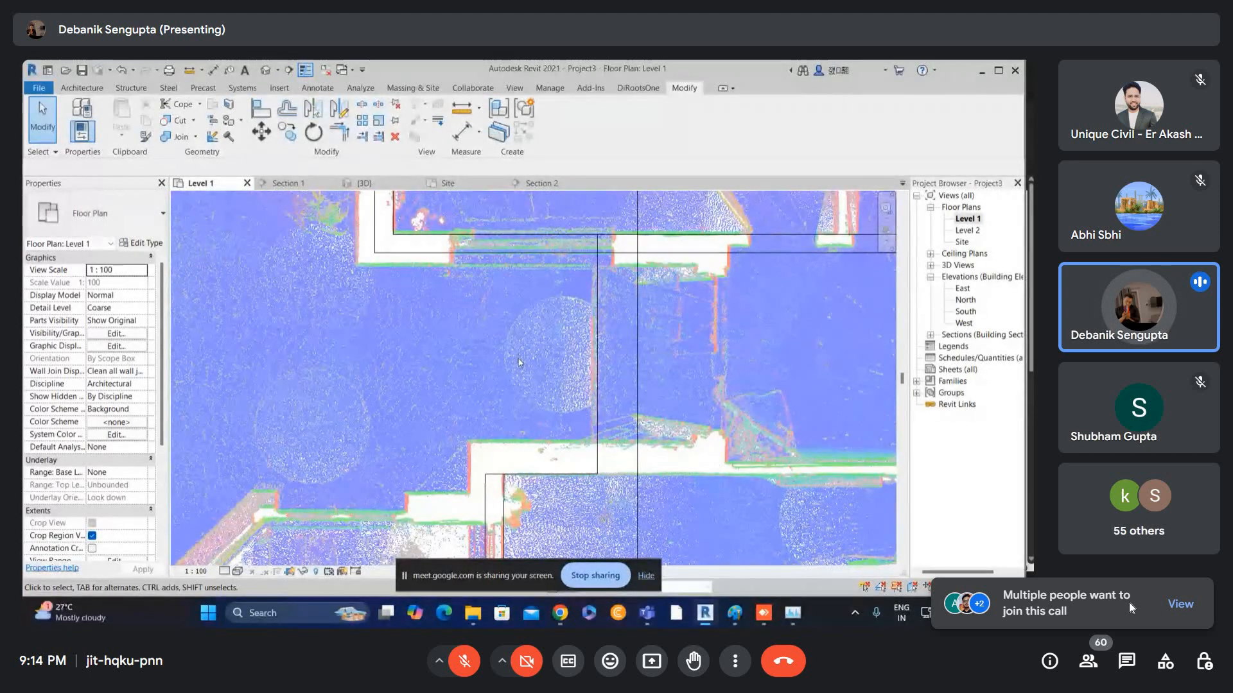
click(289, 70)
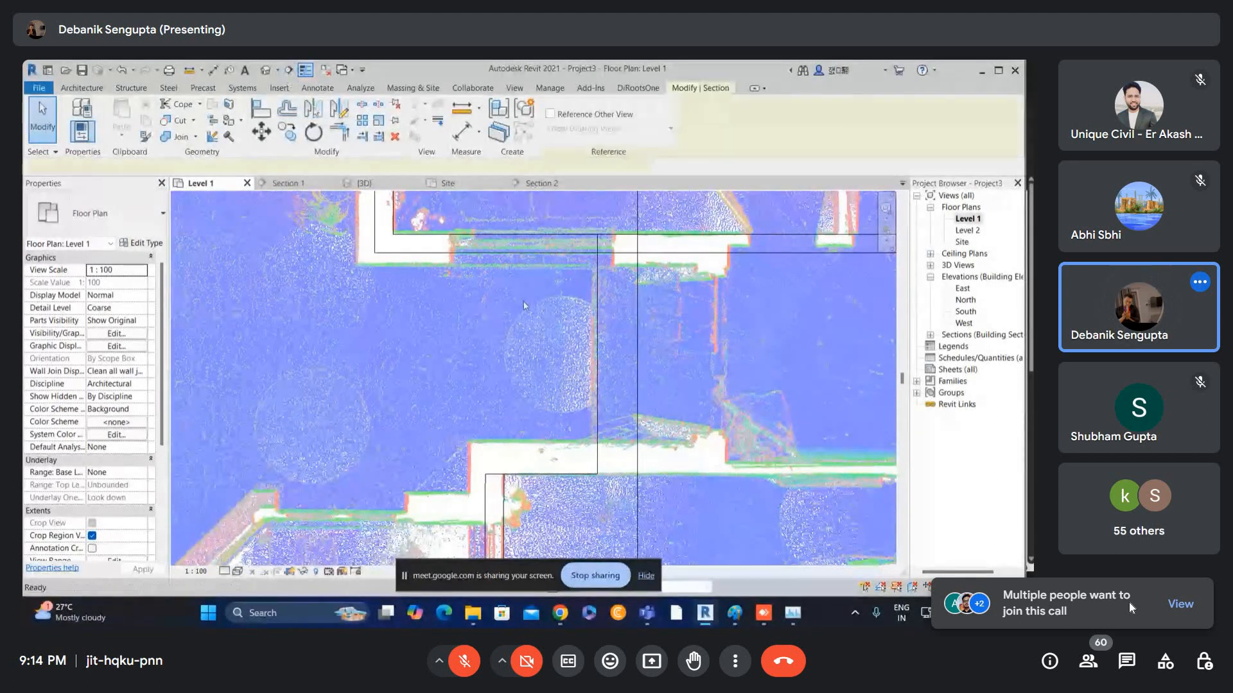
click(528, 374)
click(738, 373)
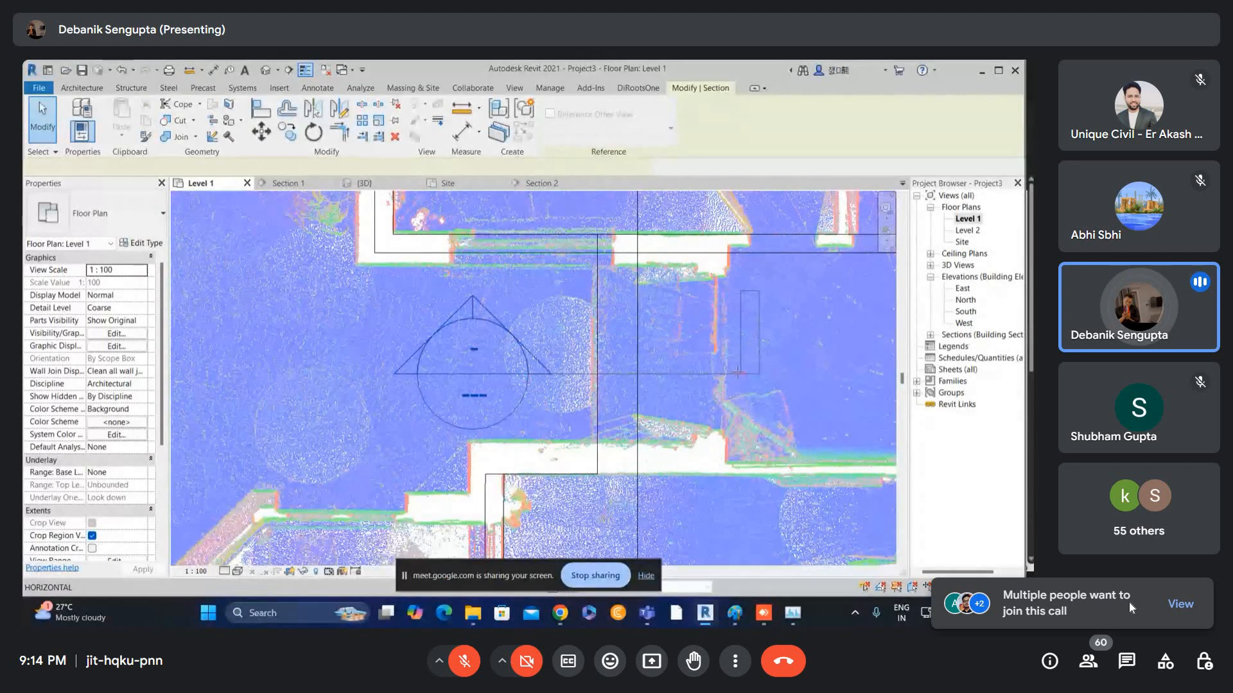
scroll(599, 348, down, 3)
key(Escape)
click(615, 256)
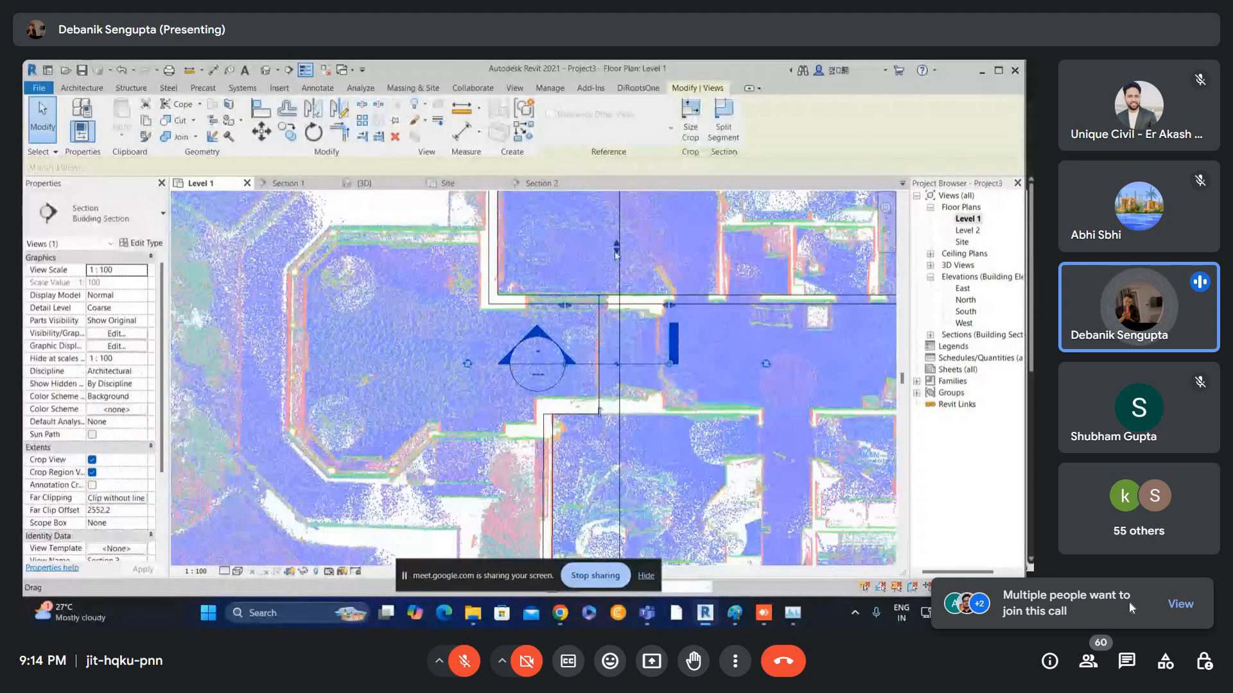
- Open the new section's view and draw a horizontal detail line along the lower scanned ground beside the floor edge
double_click(621, 324)
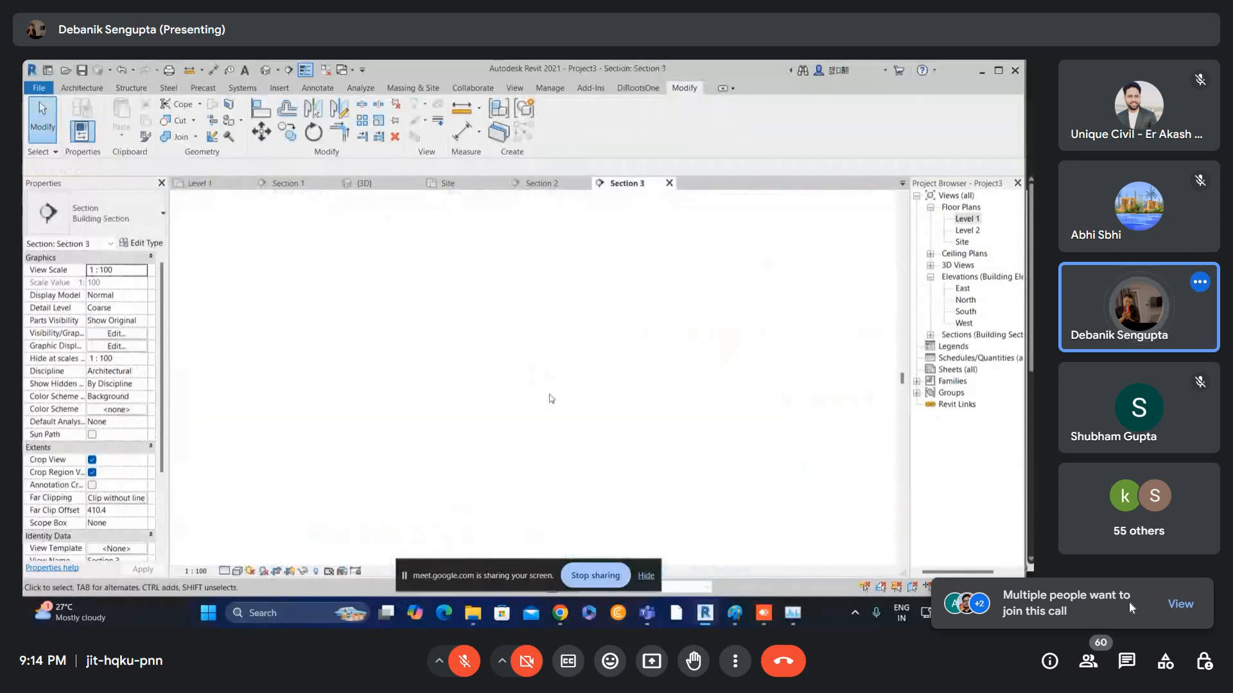
scroll(509, 378, up, 8)
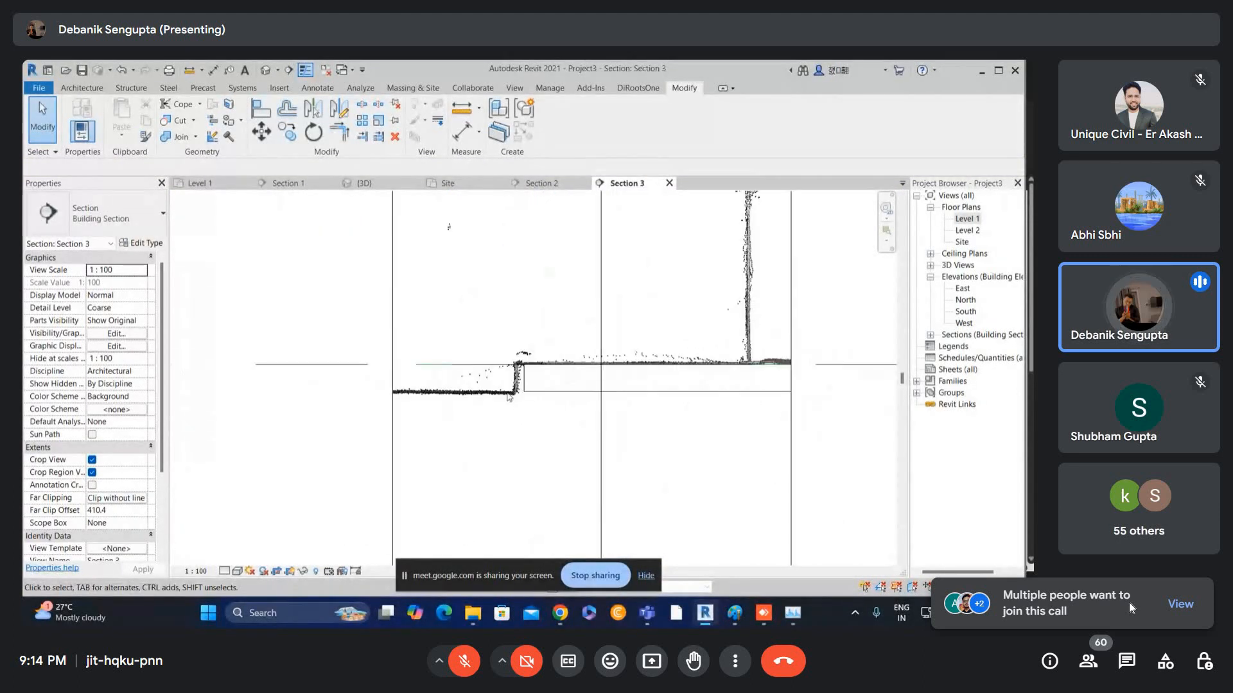
middle_drag(530, 416, 560, 433)
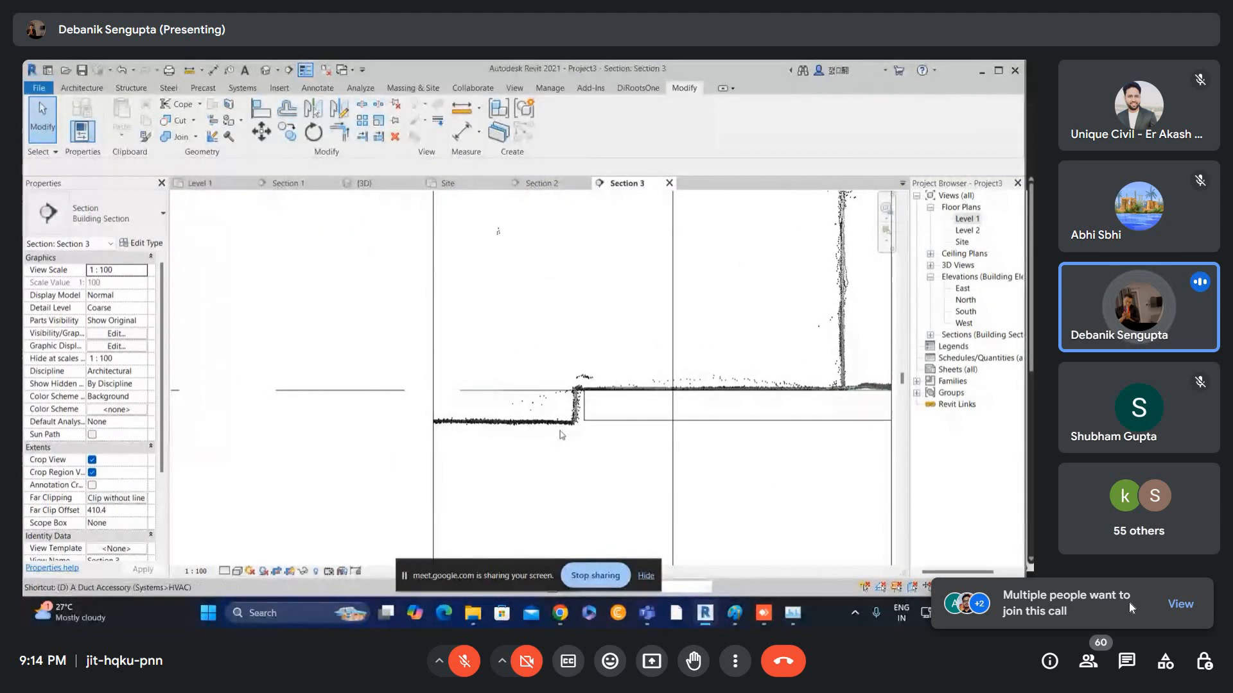
key(d)
key(l)
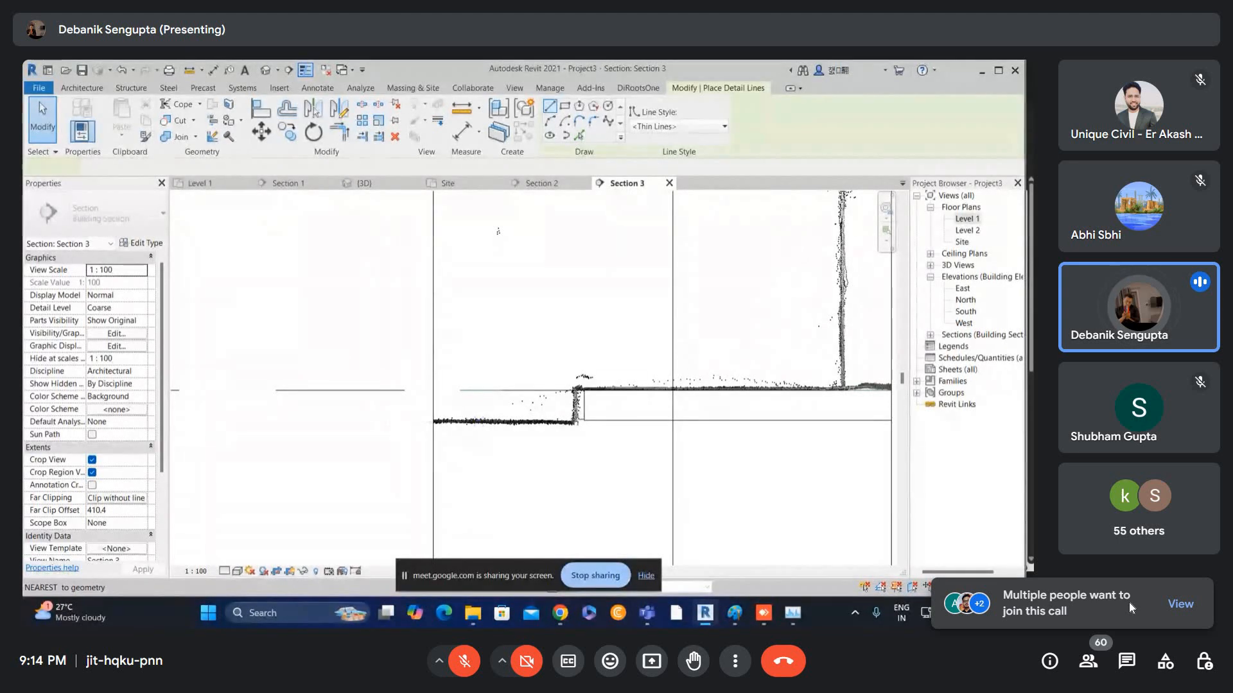
click(578, 388)
key(Escape)
key(Escape)
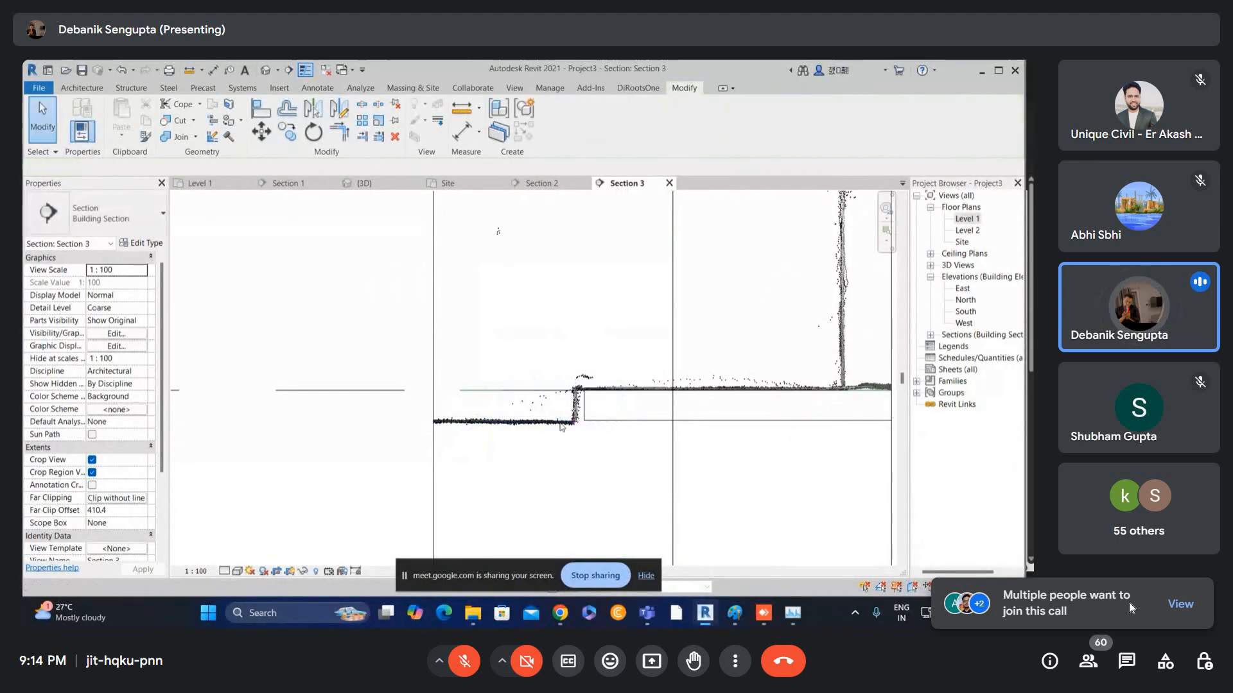
- Add an aligned dimension between the Level 1 line and the detail line on the lower ground
key(i)
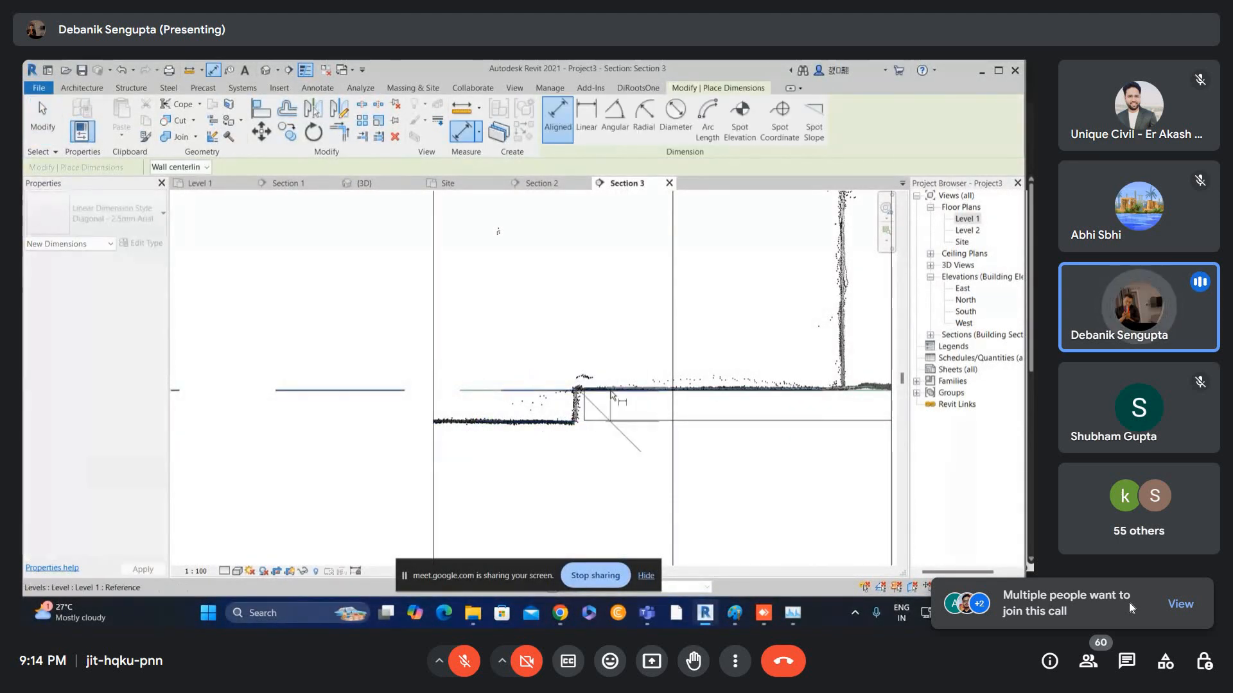
key(Escape)
key(Escape)
scroll(540, 417, up, 1)
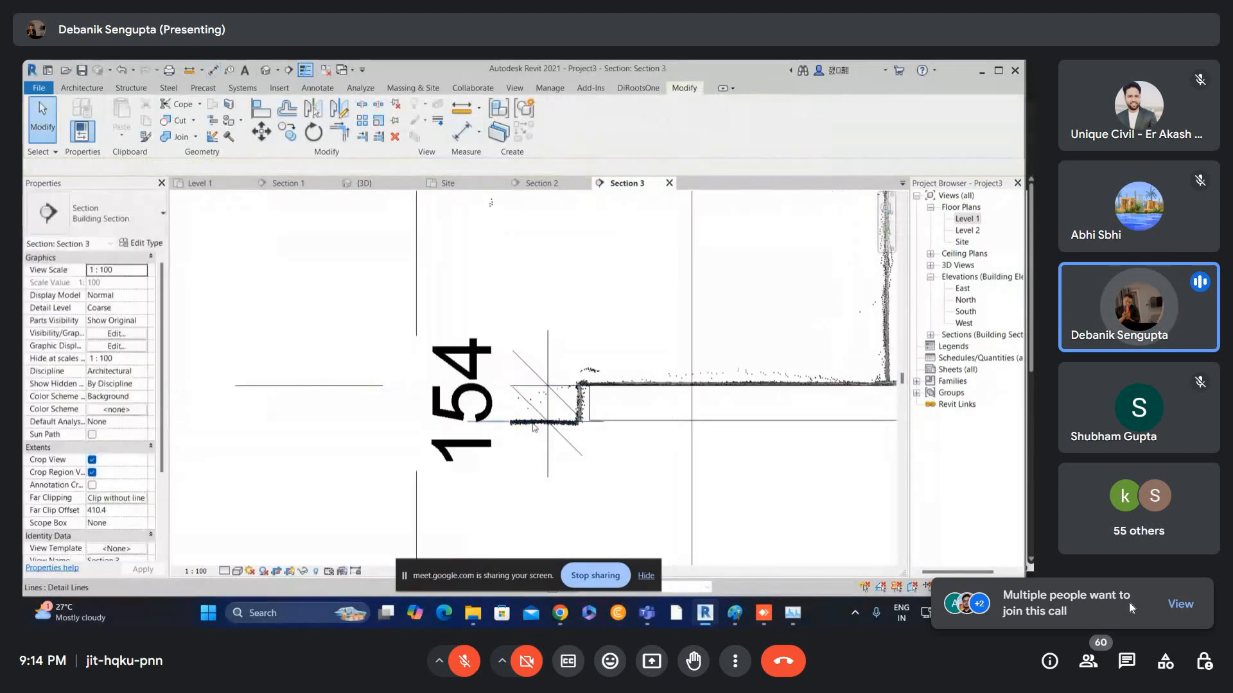
- Return to the Level 1 floor plan around the link's west edge and hide the point cloud
double_click(967, 219)
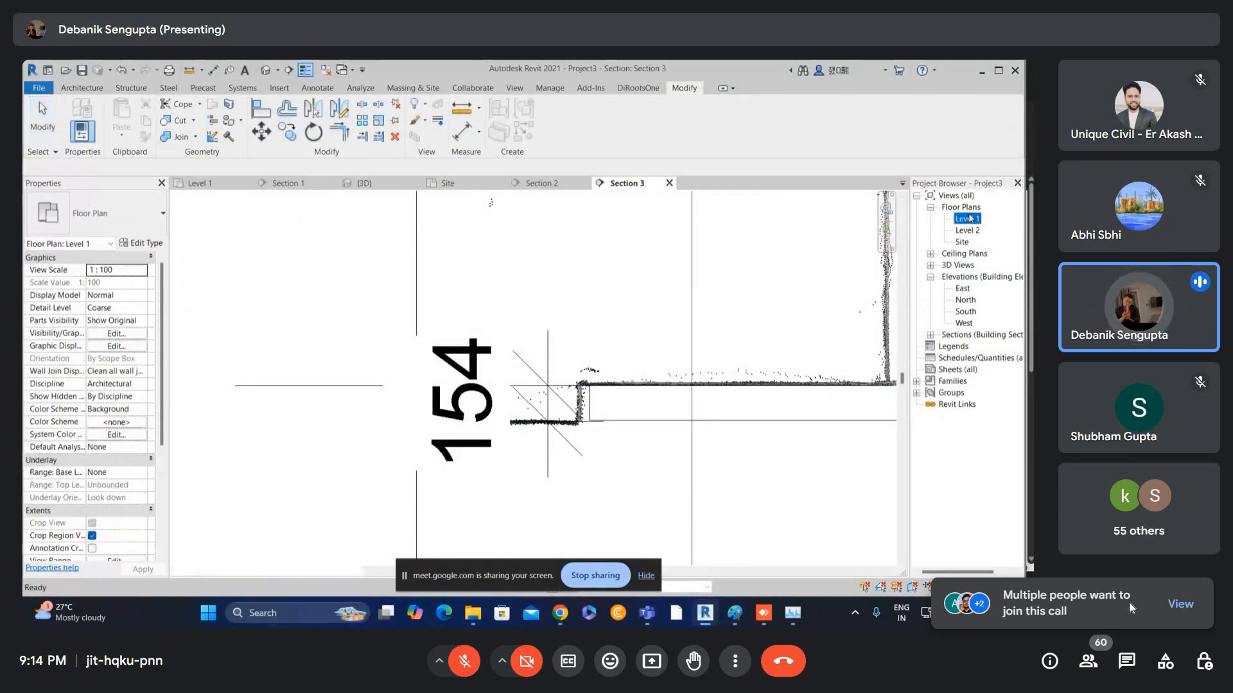
middle_drag(621, 414, 638, 464)
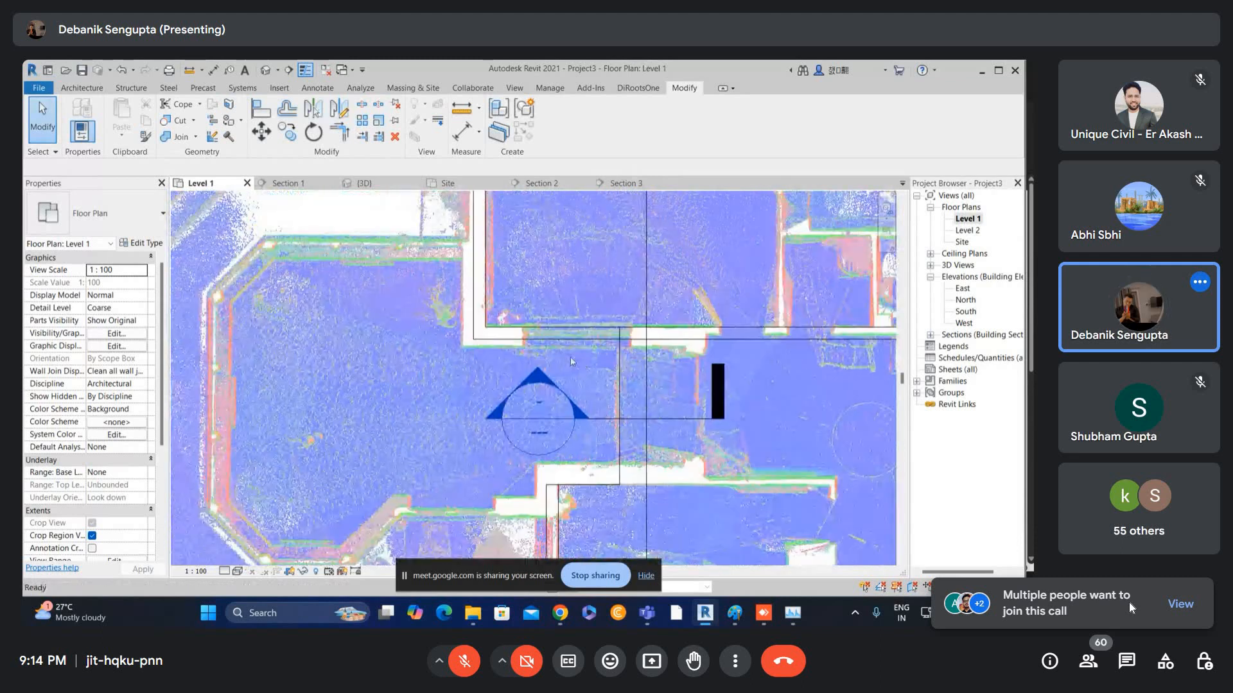
scroll(570, 356, down, 2)
middle_drag(590, 346, 499, 381)
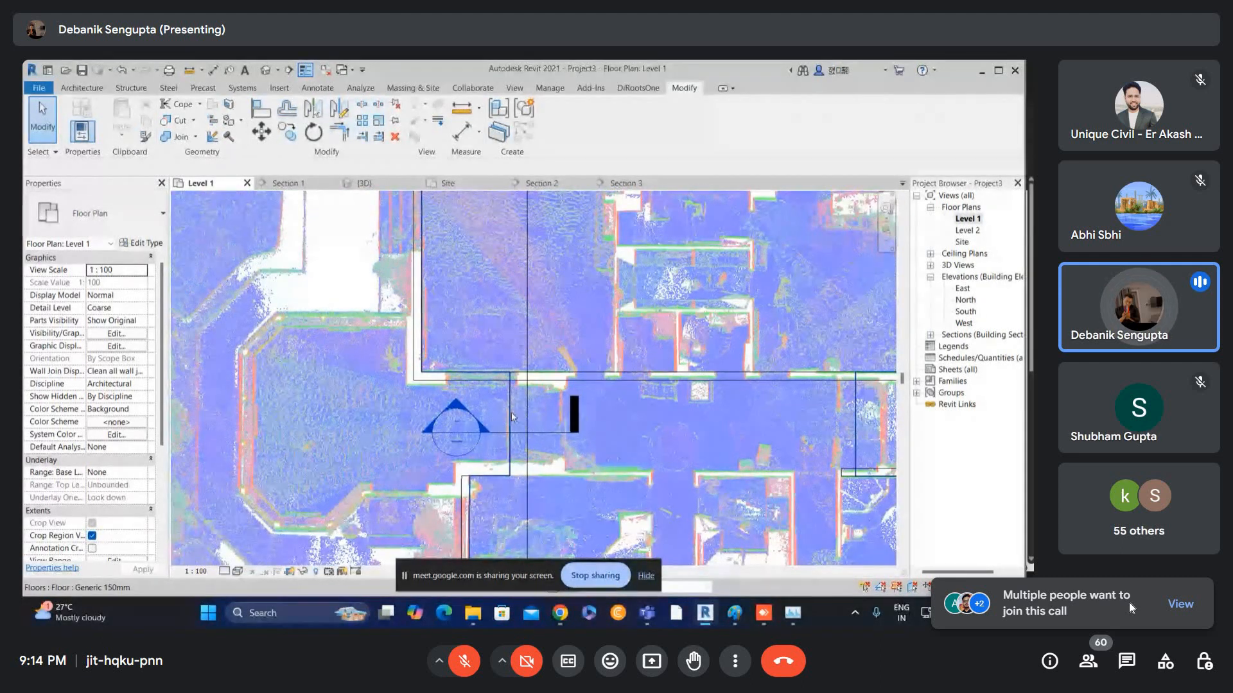
scroll(512, 416, up, 4)
scroll(510, 390, down, 2)
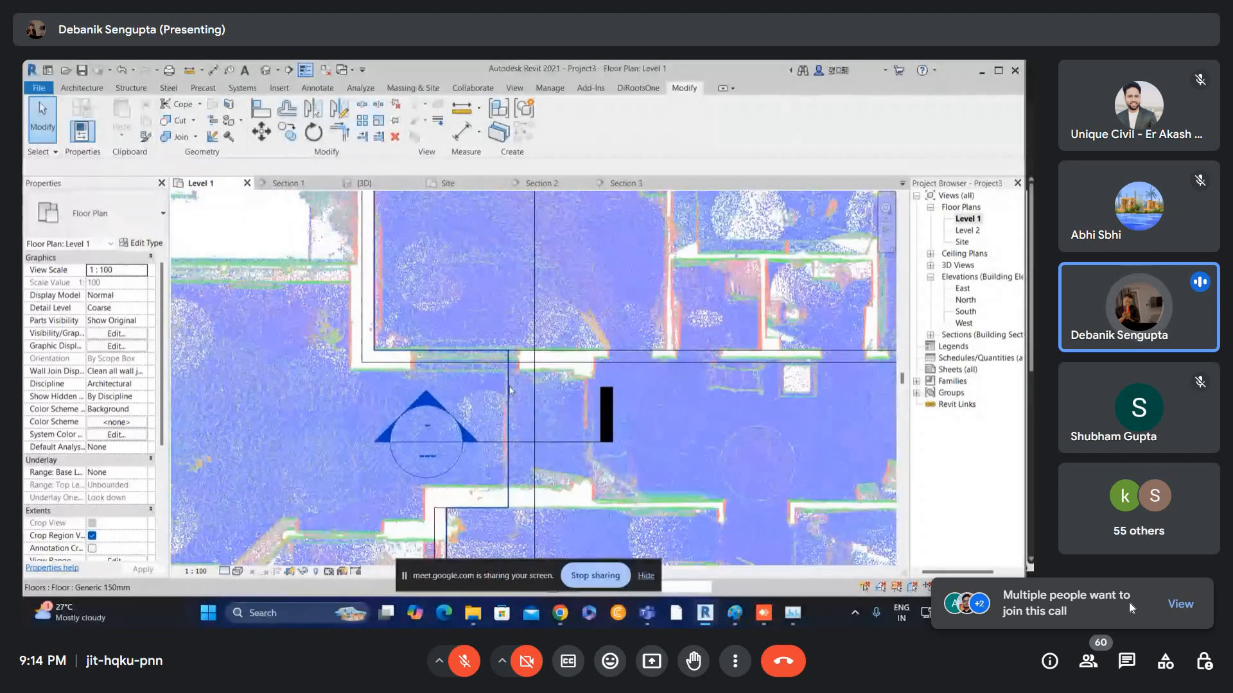
scroll(511, 390, down, 3)
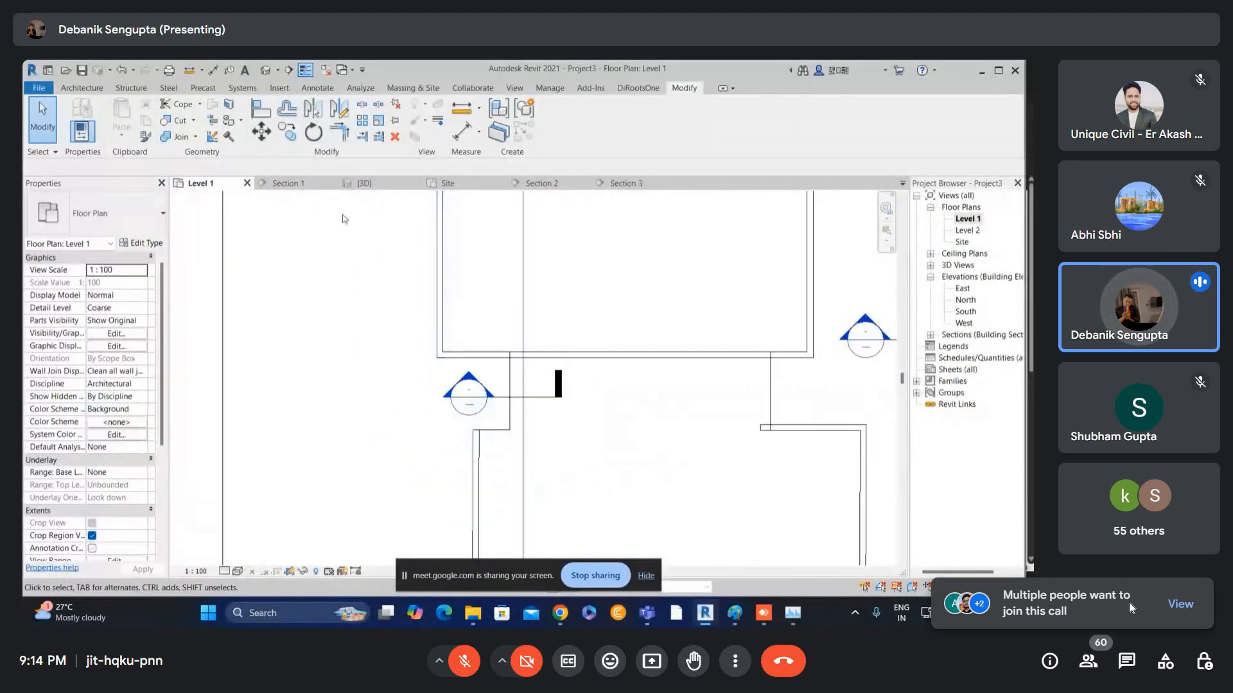
- Start a floor sketch and pick the link's west floor edge and the north room's west and south outer wall faces as boundary lines
click(82, 88)
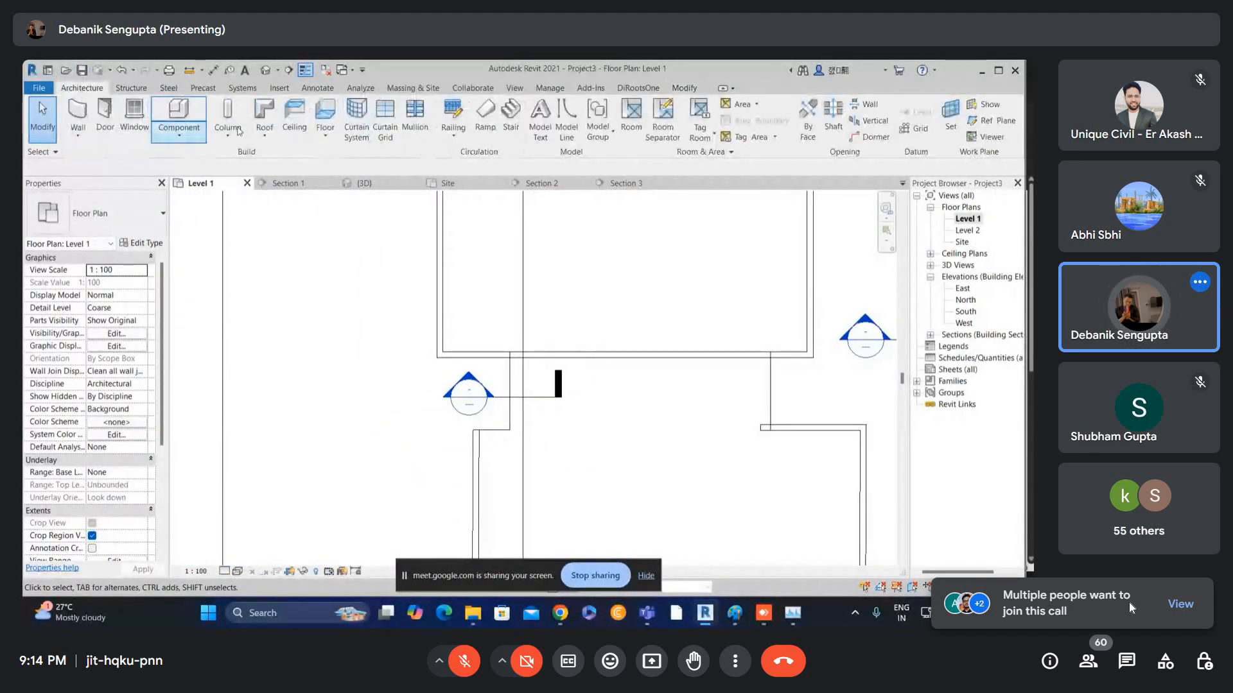
click(325, 121)
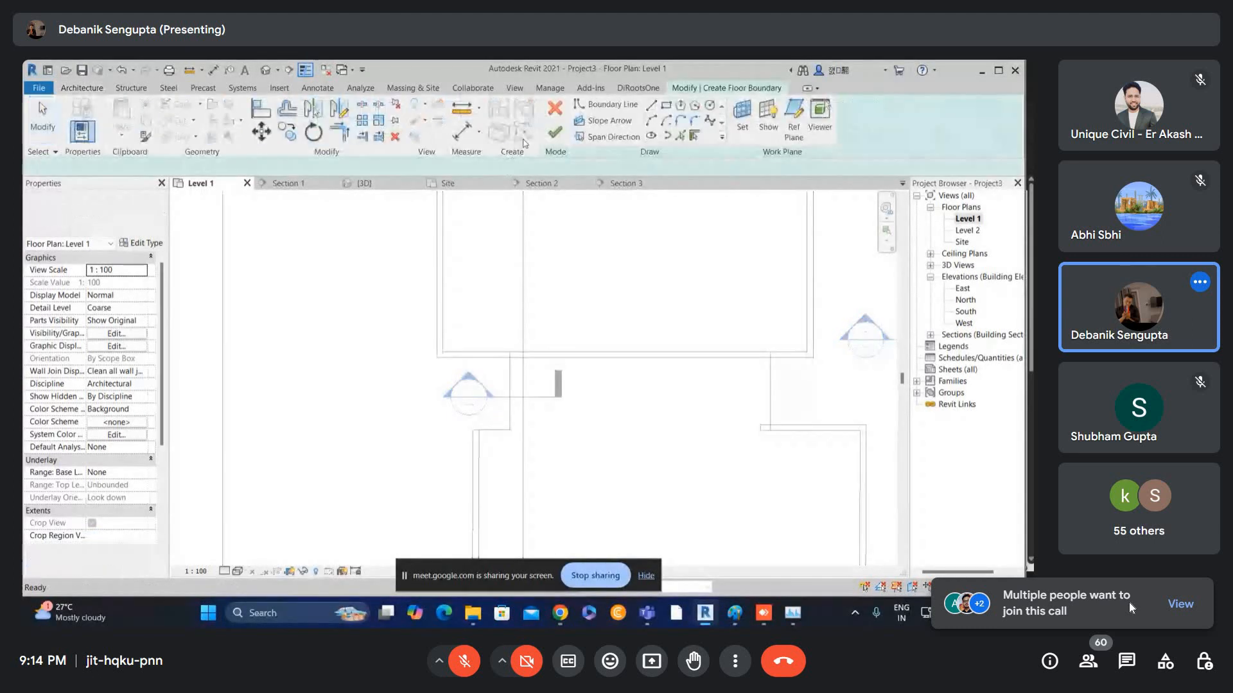
click(680, 135)
click(507, 411)
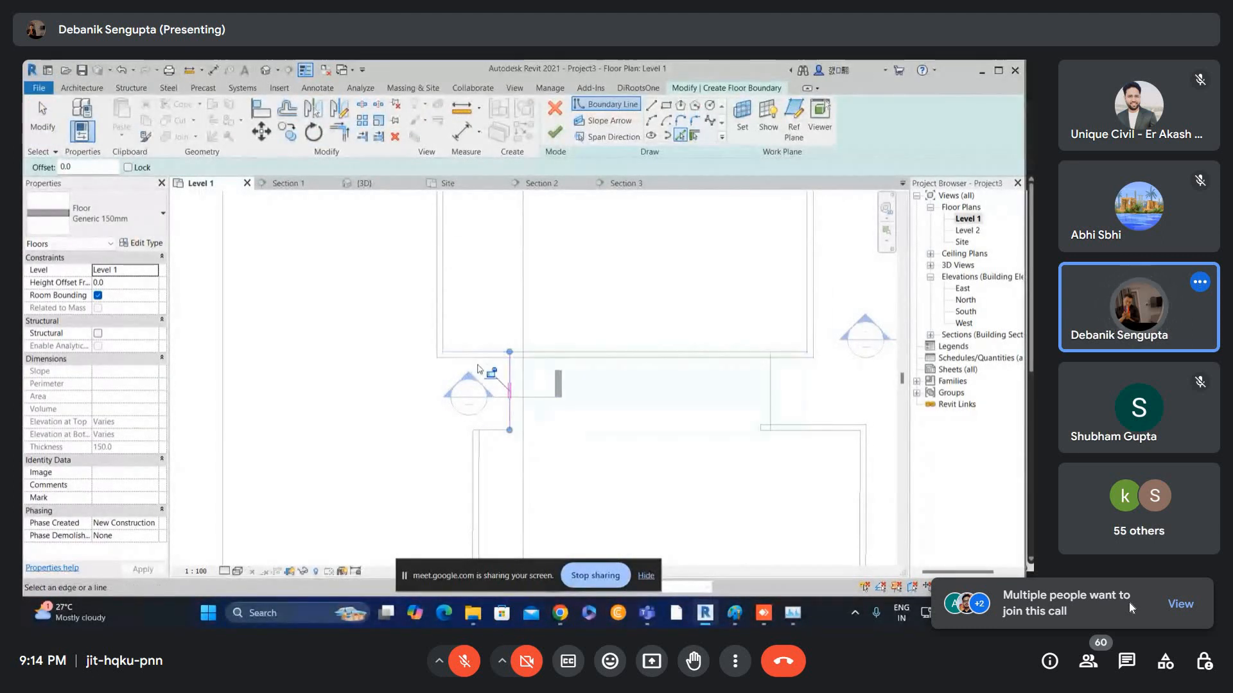
click(438, 336)
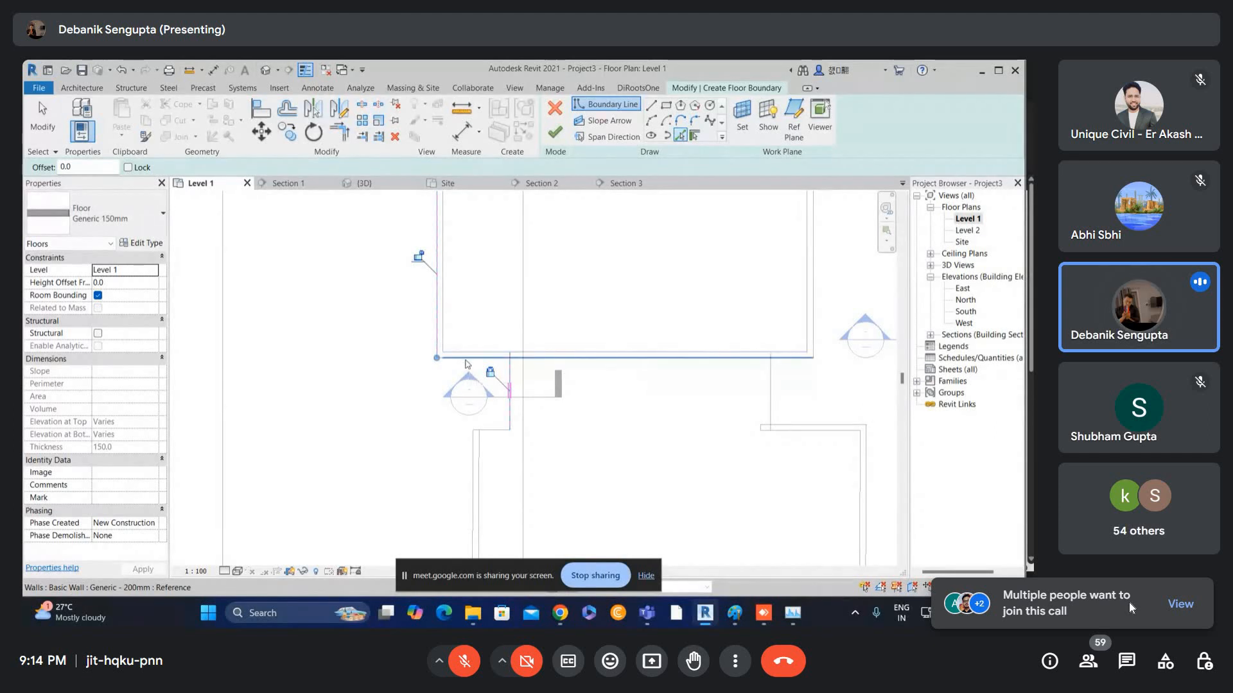
click(466, 363)
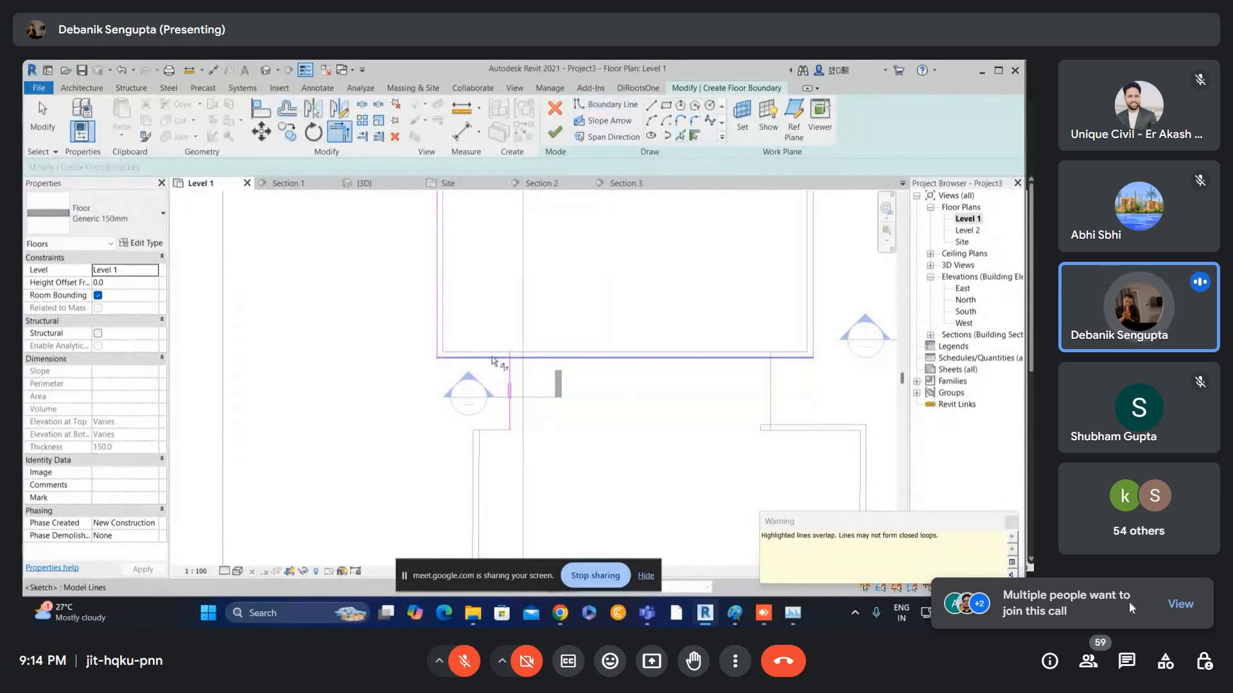
- Try to trim the picked south wall boundary line to the link's west edge line
click(492, 358)
click(510, 371)
key(ctrl+z)
key(Escape)
- Turn the point cloud back on in the Level 1 plan
key(v)
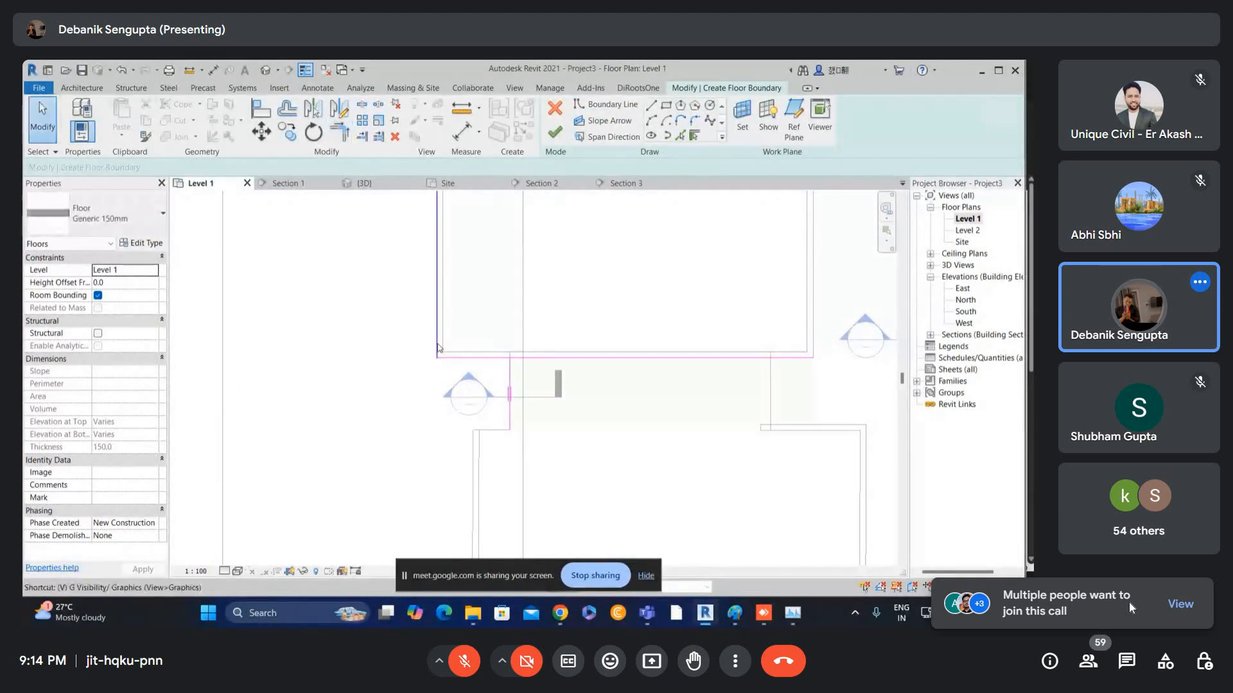
key(g)
click(631, 164)
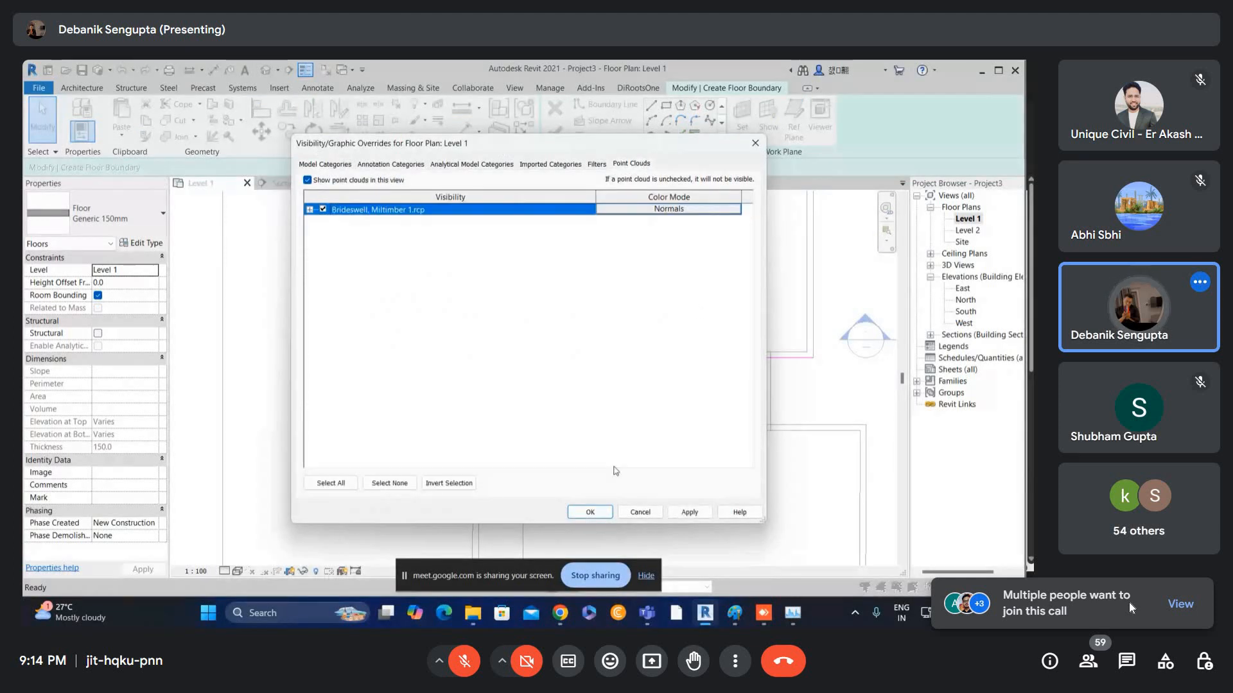
click(590, 513)
middle_drag(340, 308, 486, 309)
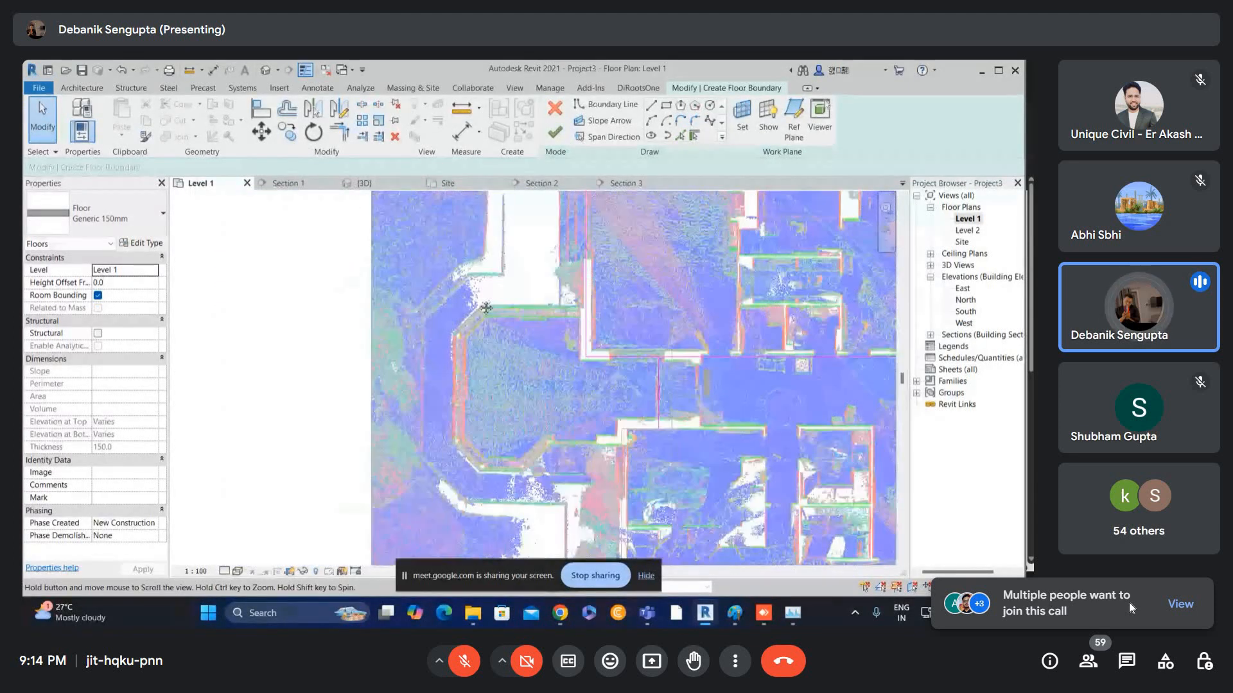
scroll(486, 308, up, 2)
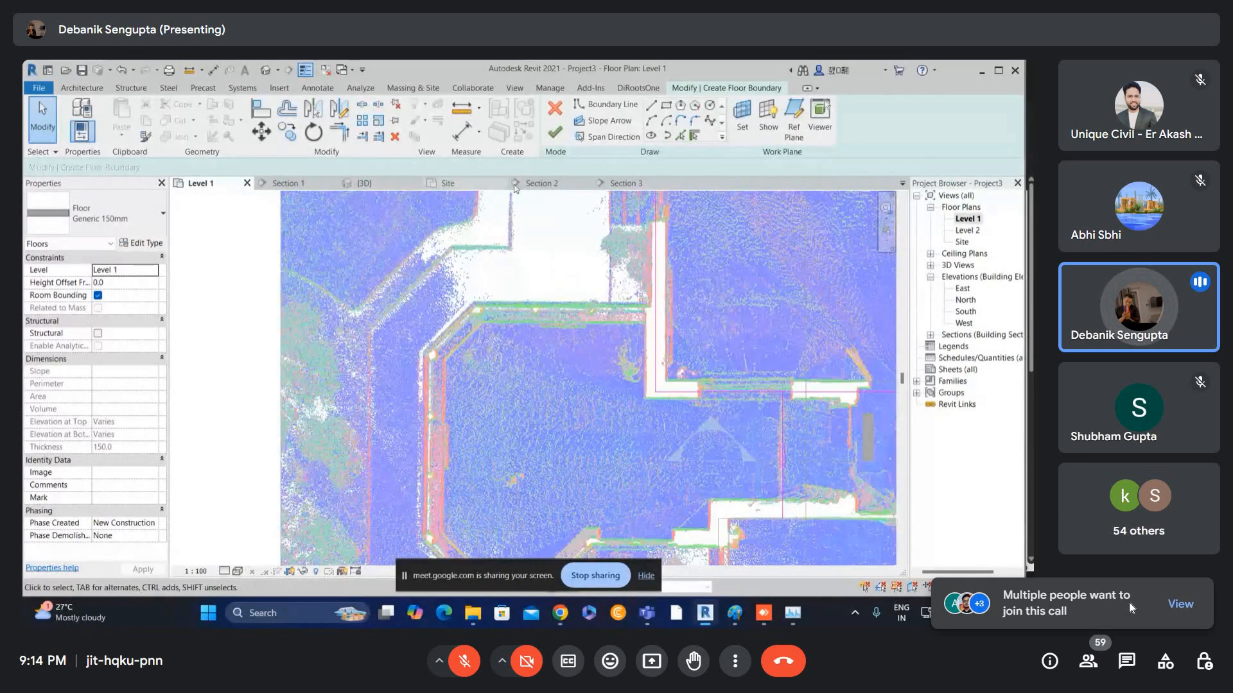
click(651, 105)
scroll(654, 311, up, 3)
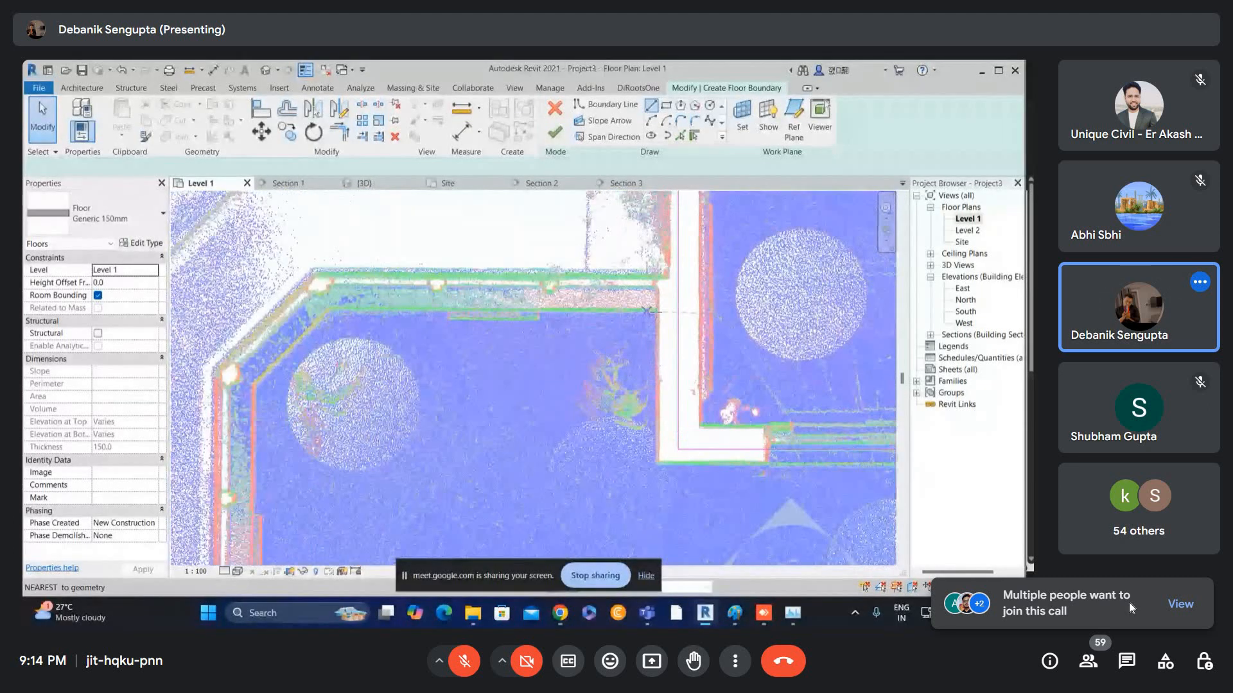
click(653, 311)
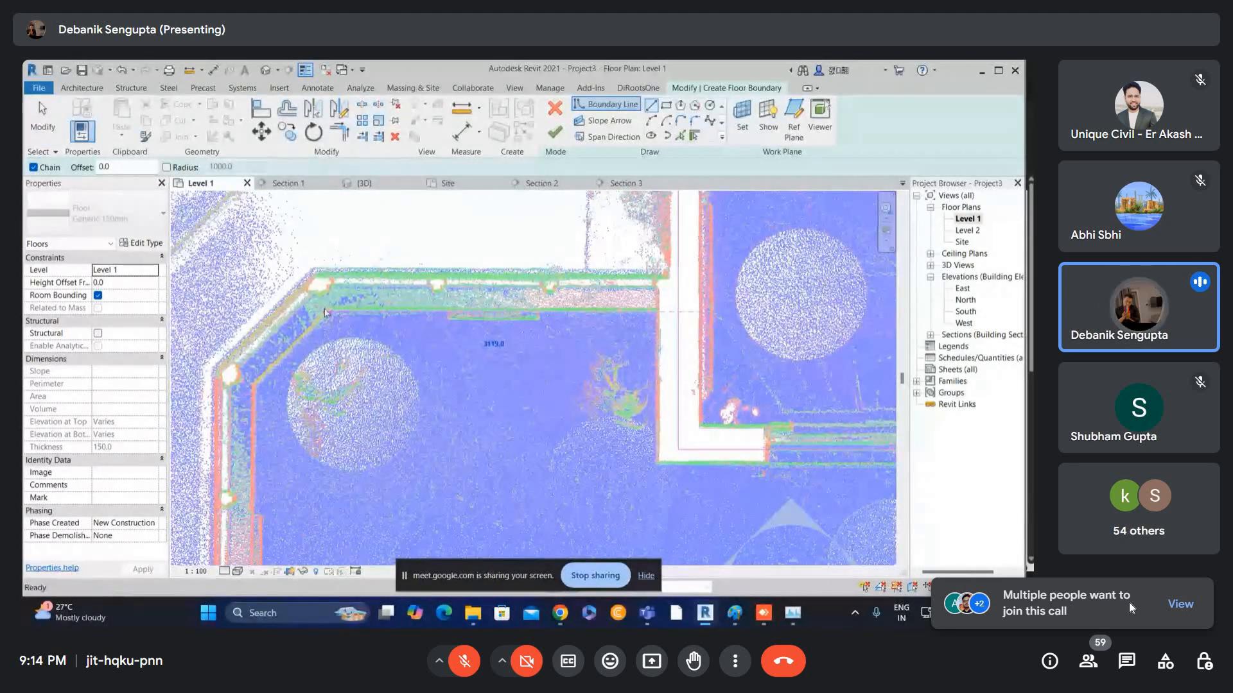
scroll(317, 312, up, 3)
scroll(341, 297, down, 2)
key(Escape)
key(Escape)
- Draw floor boundary lines from the picked wall line along the inner face of the bay's north wall and its northwest chamfer
scroll(338, 295, up, 5)
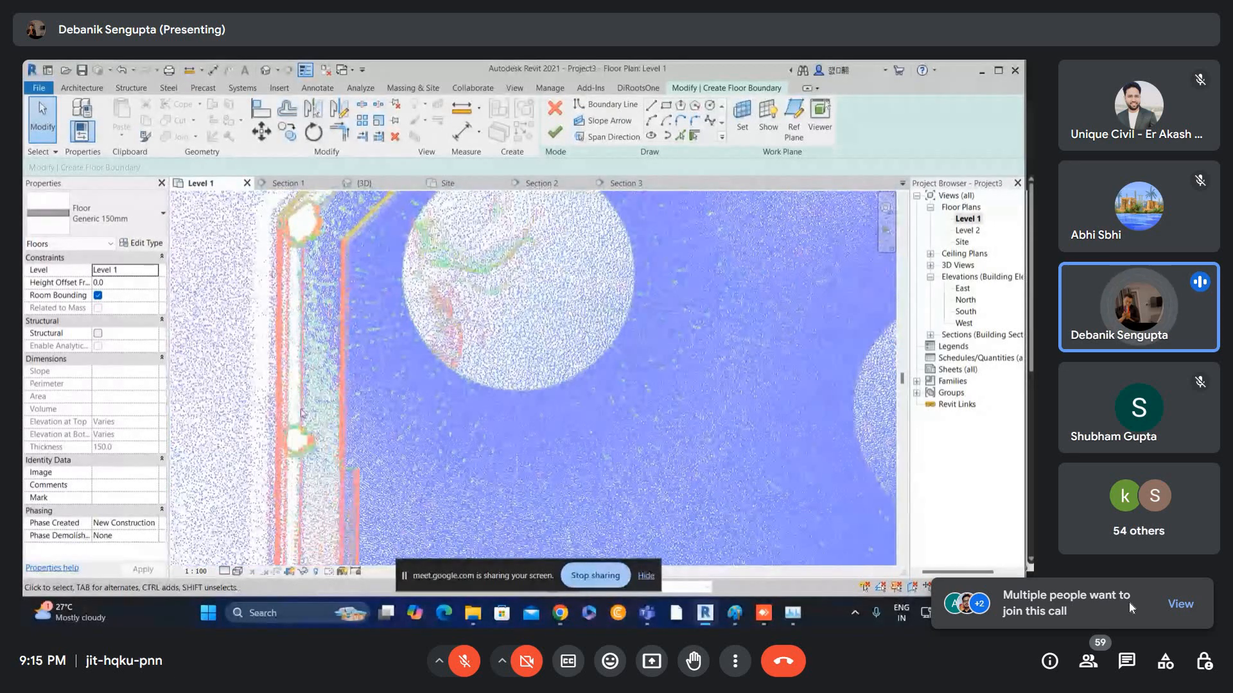
scroll(333, 245, down, 2)
middle_drag(347, 432, 341, 300)
middle_drag(350, 479, 325, 402)
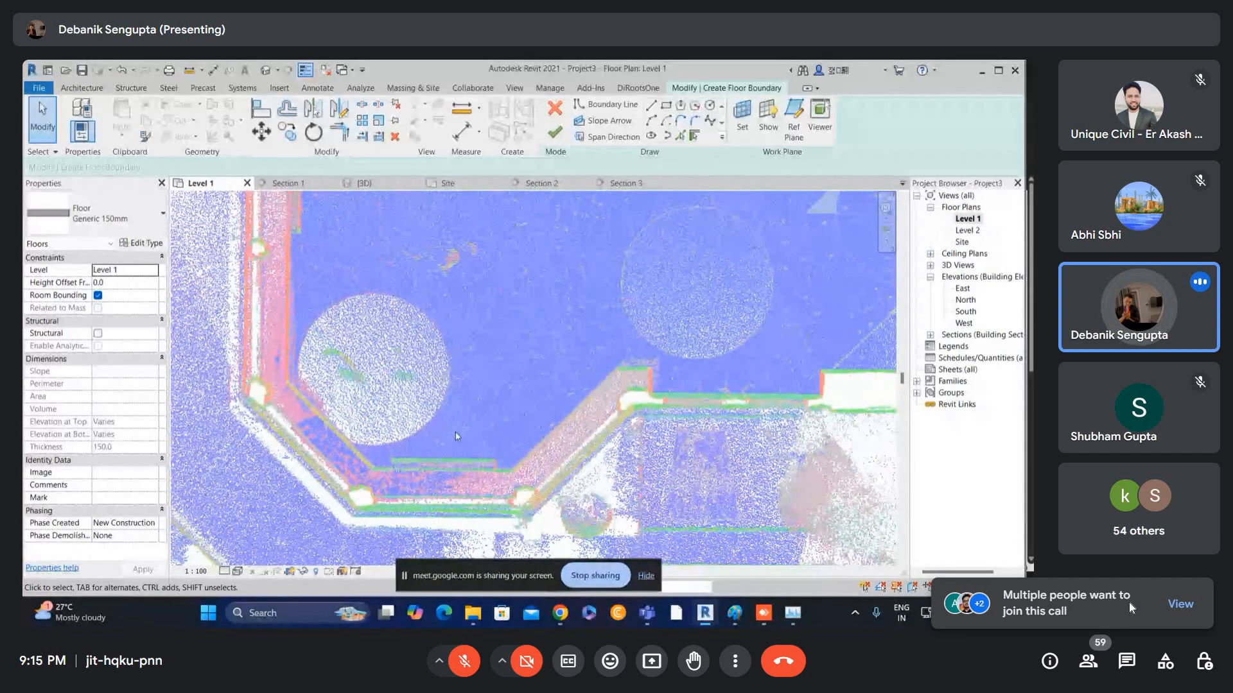
scroll(456, 431, down, 2)
middle_drag(469, 220, 423, 413)
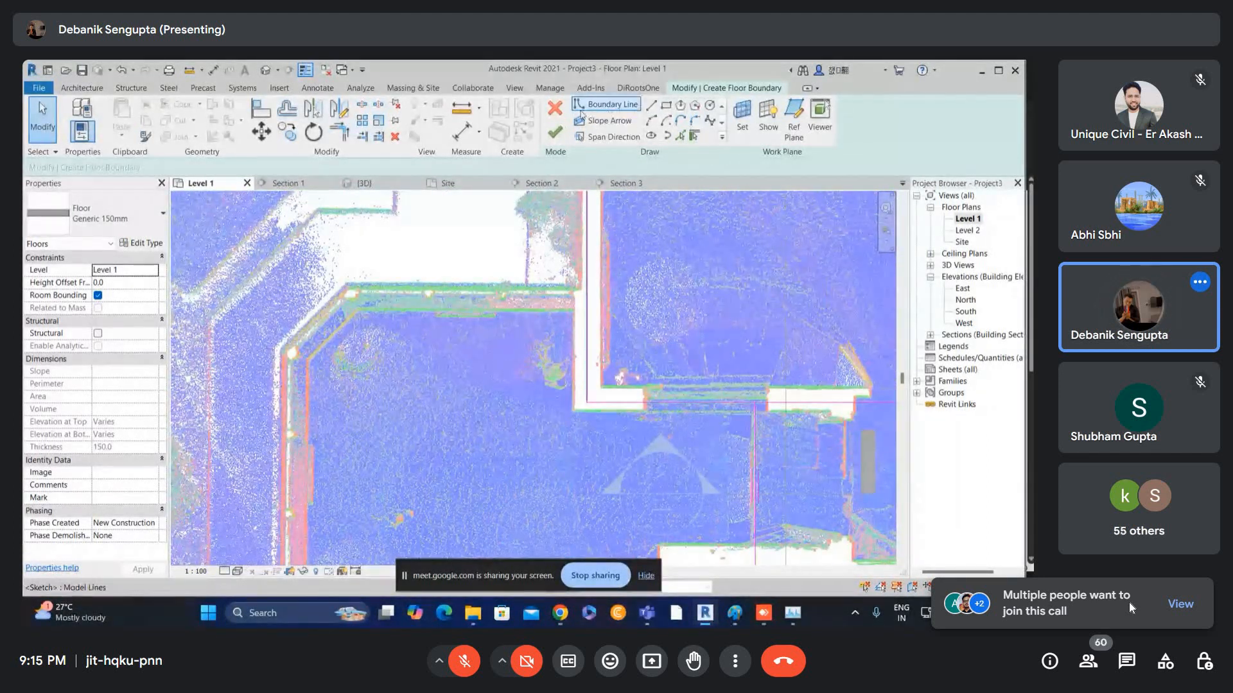
click(651, 107)
click(587, 306)
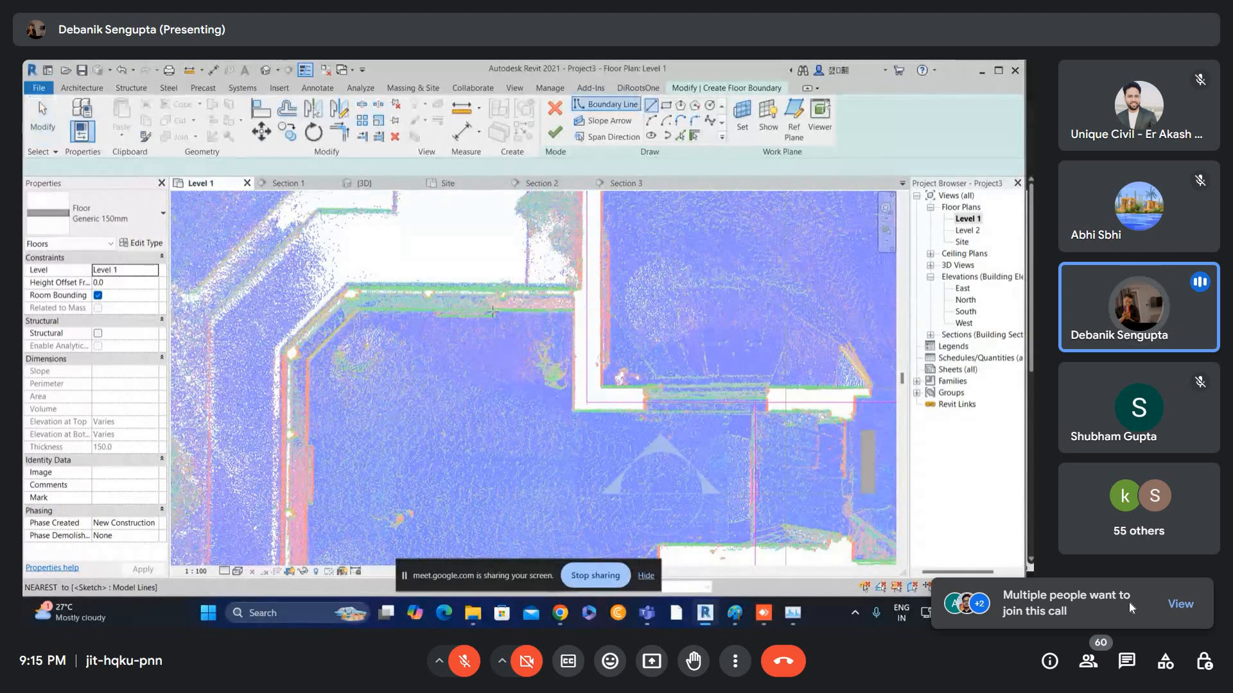
scroll(301, 329, up, 2)
scroll(321, 331, up, 1)
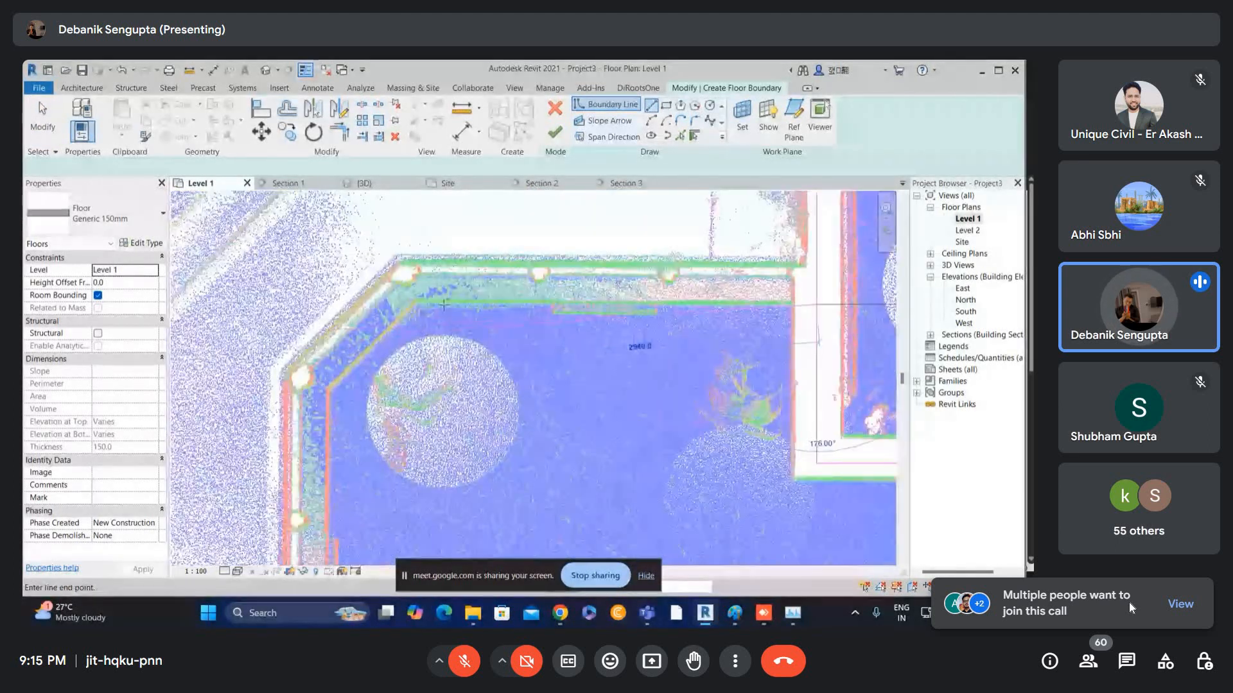
click(415, 302)
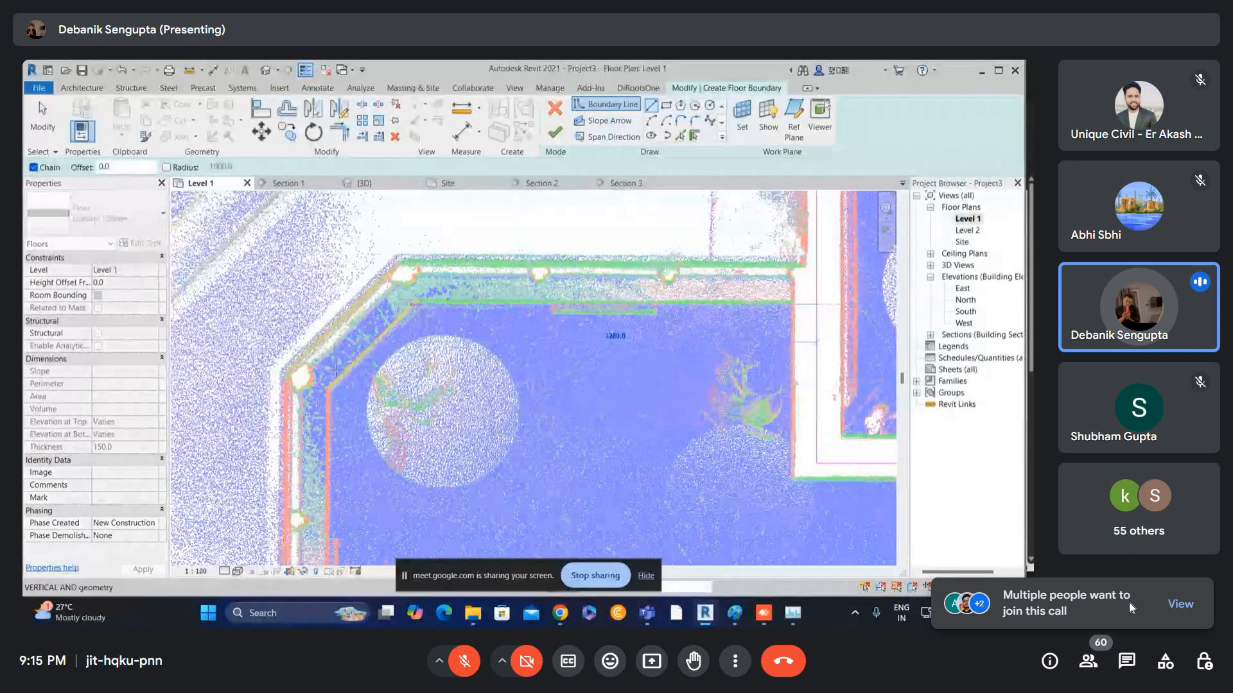
click(330, 393)
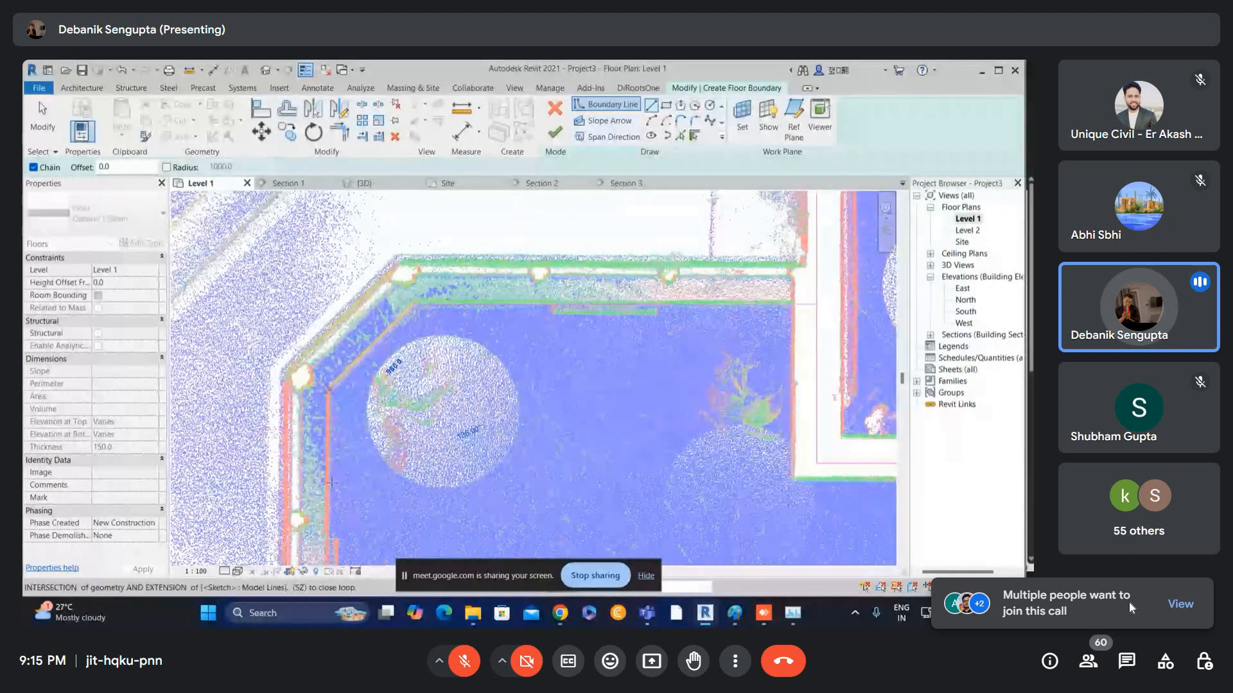
- Extend the floor boundary along the inner face of the bay's west wall to its southwest corner
middle_drag(338, 468, 360, 266)
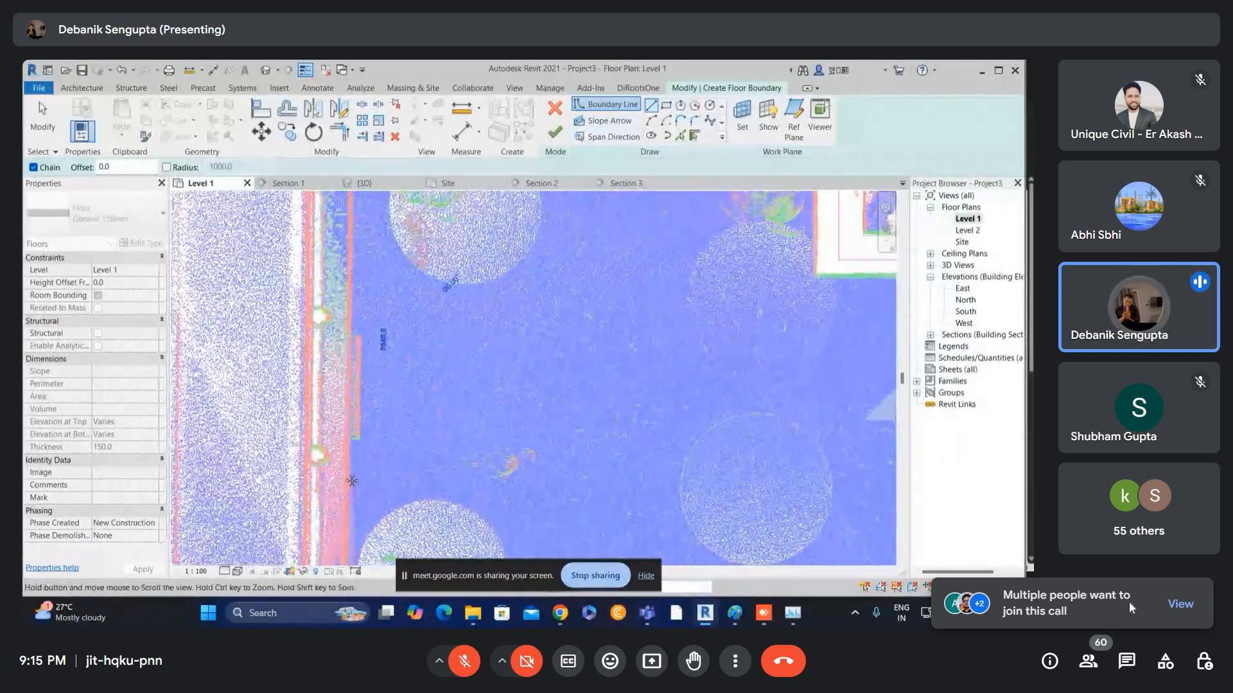
middle_drag(348, 508, 366, 330)
scroll(358, 420, up, 1)
scroll(358, 420, up, 1)
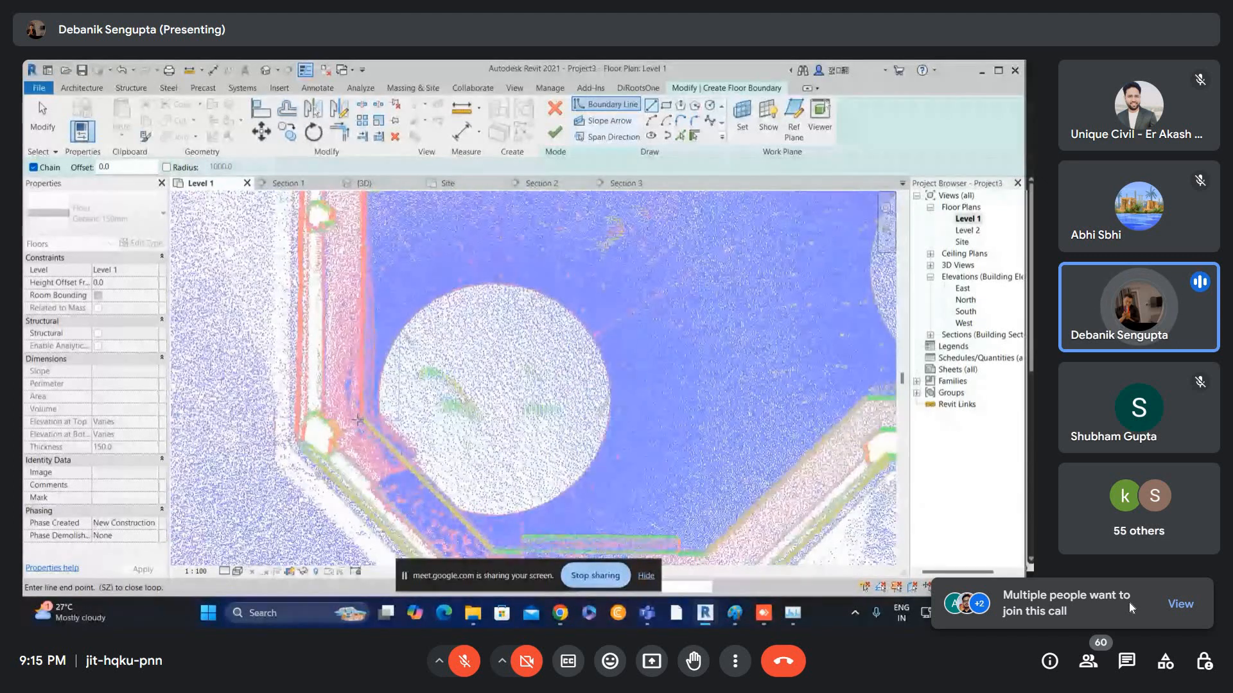
scroll(358, 420, up, 2)
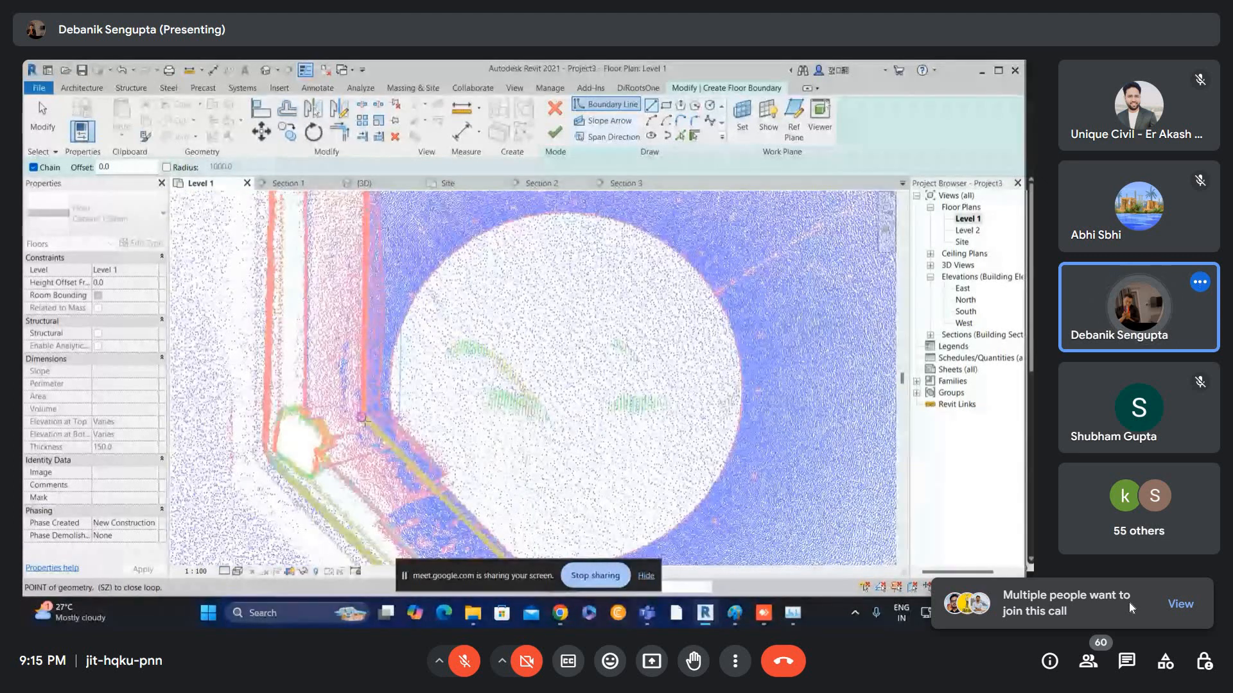
click(363, 418)
scroll(373, 379, down, 3)
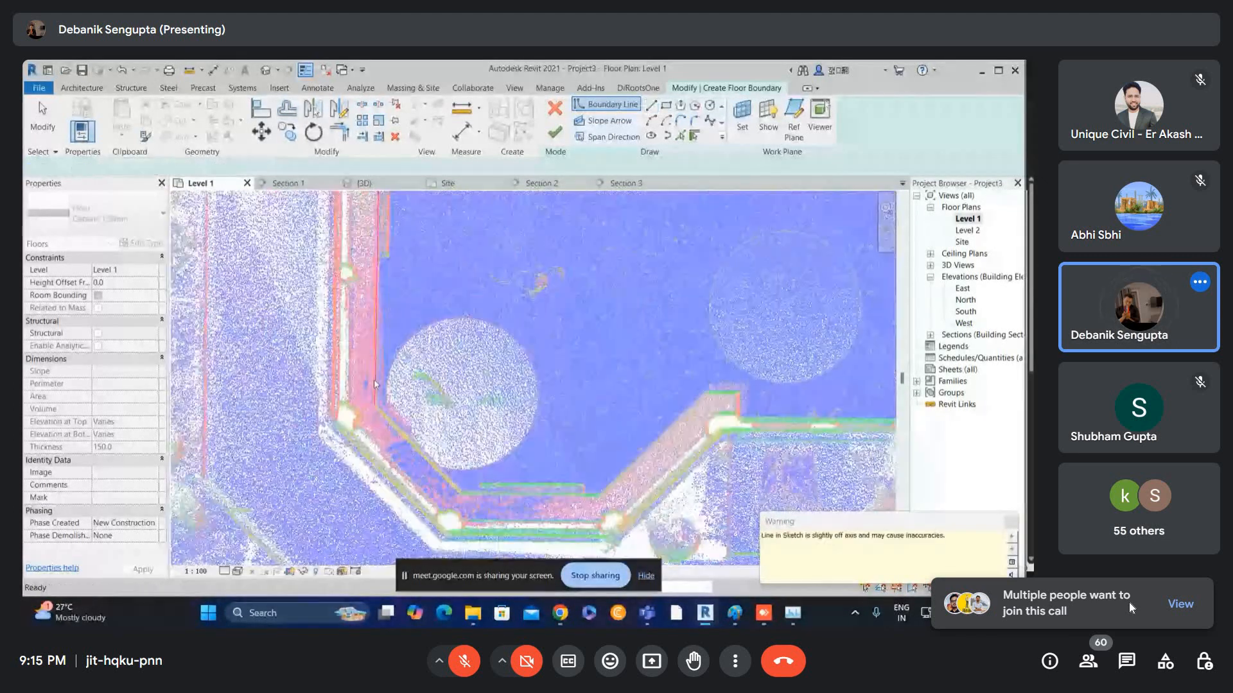
key(Escape)
key(Escape)
- Draw boundary lines along the bay's southwest chamfer and south wall, starting from the end of the west boundary line
scroll(374, 359, down, 1)
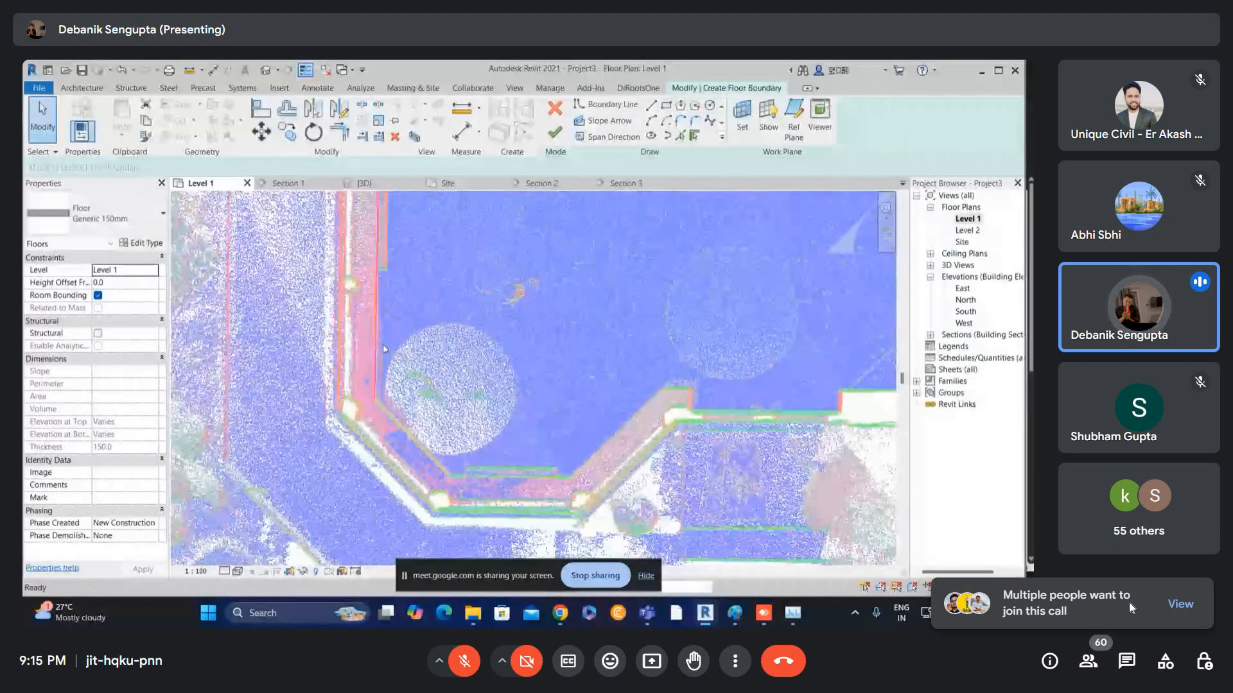
scroll(383, 344, down, 2)
click(650, 105)
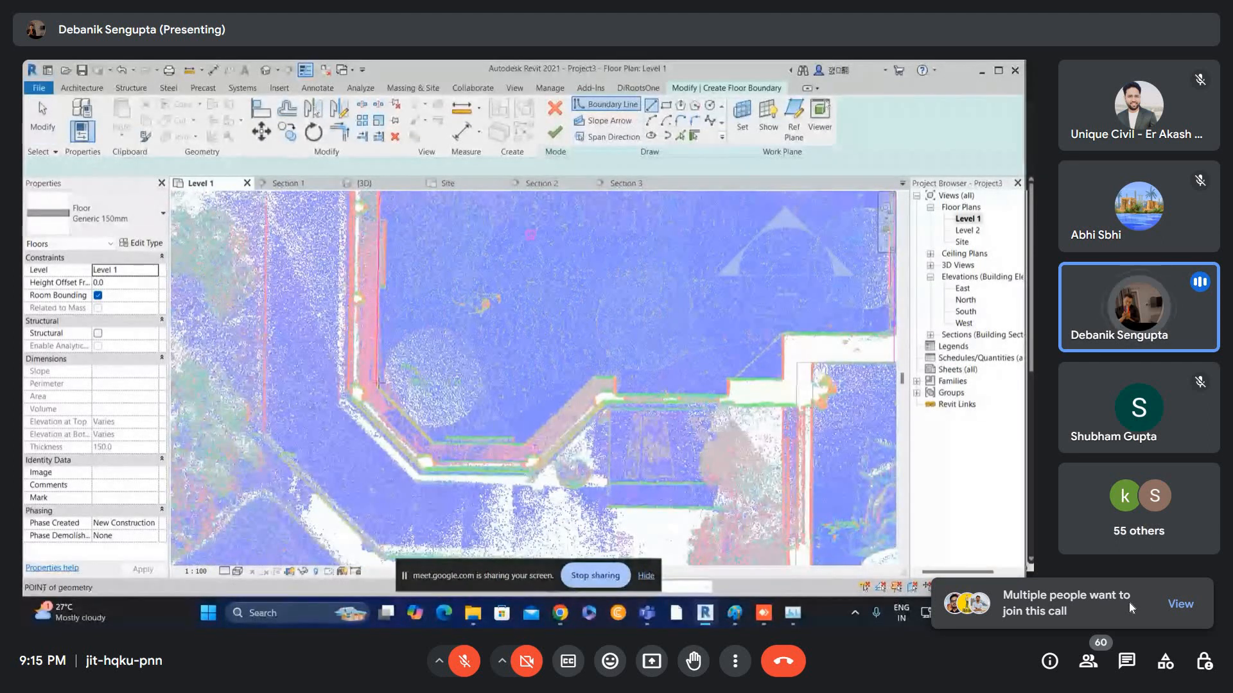
scroll(375, 387, up, 3)
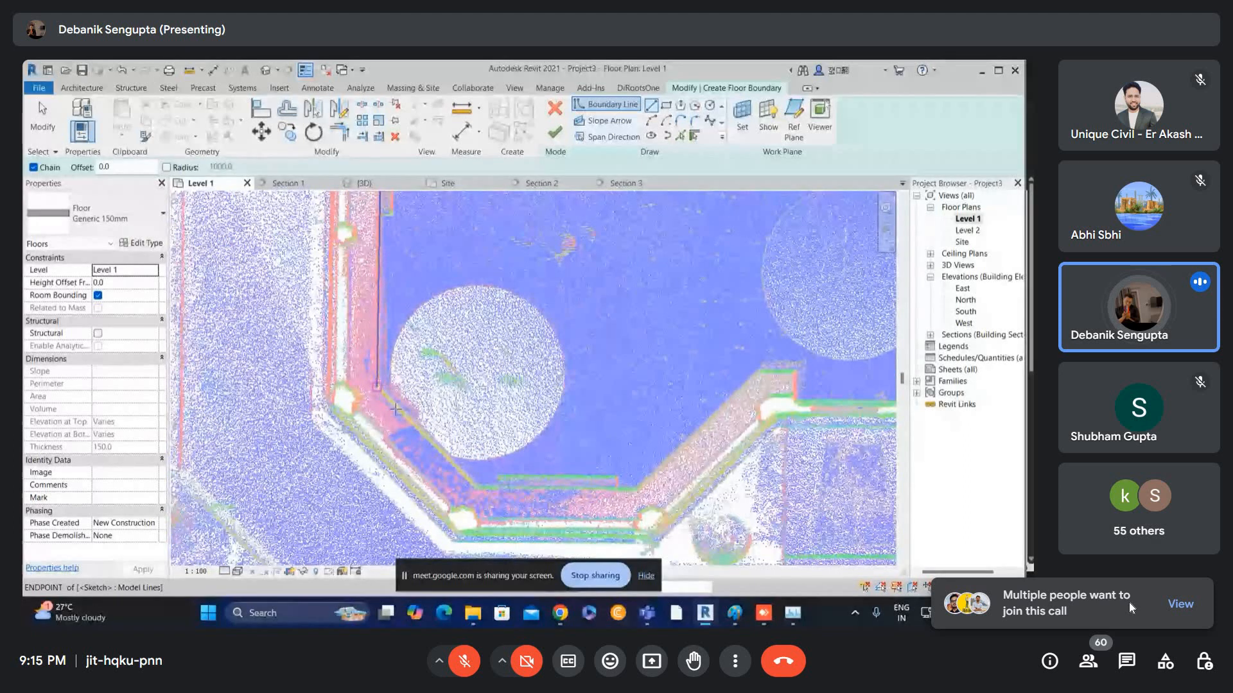
click(472, 488)
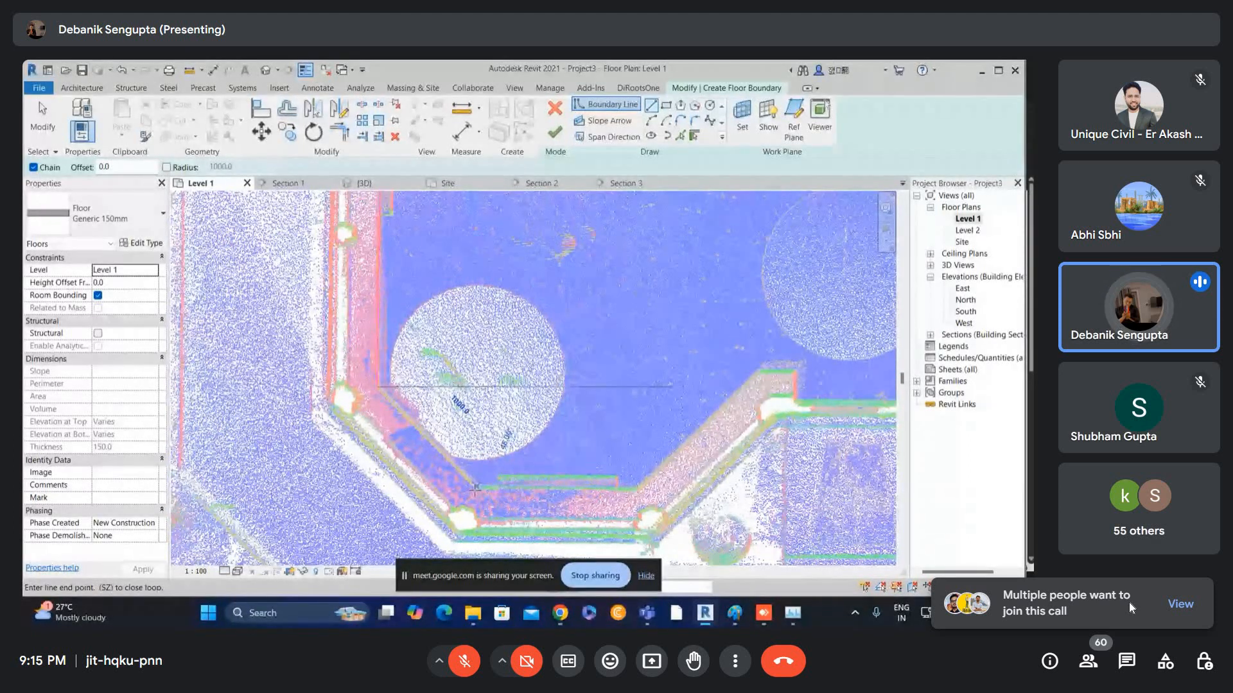
click(635, 489)
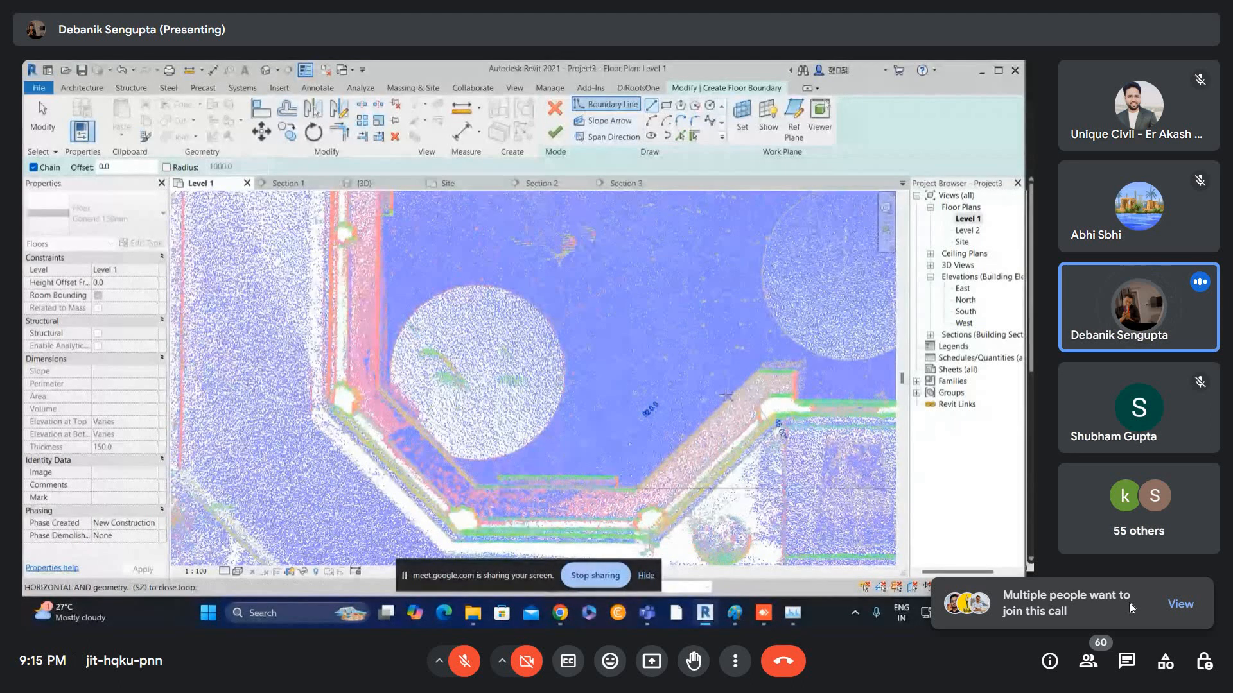
- Continue the floor boundary along the inner face of the bay's south wall and its first step toward the east
middle_drag(730, 399, 219, 391)
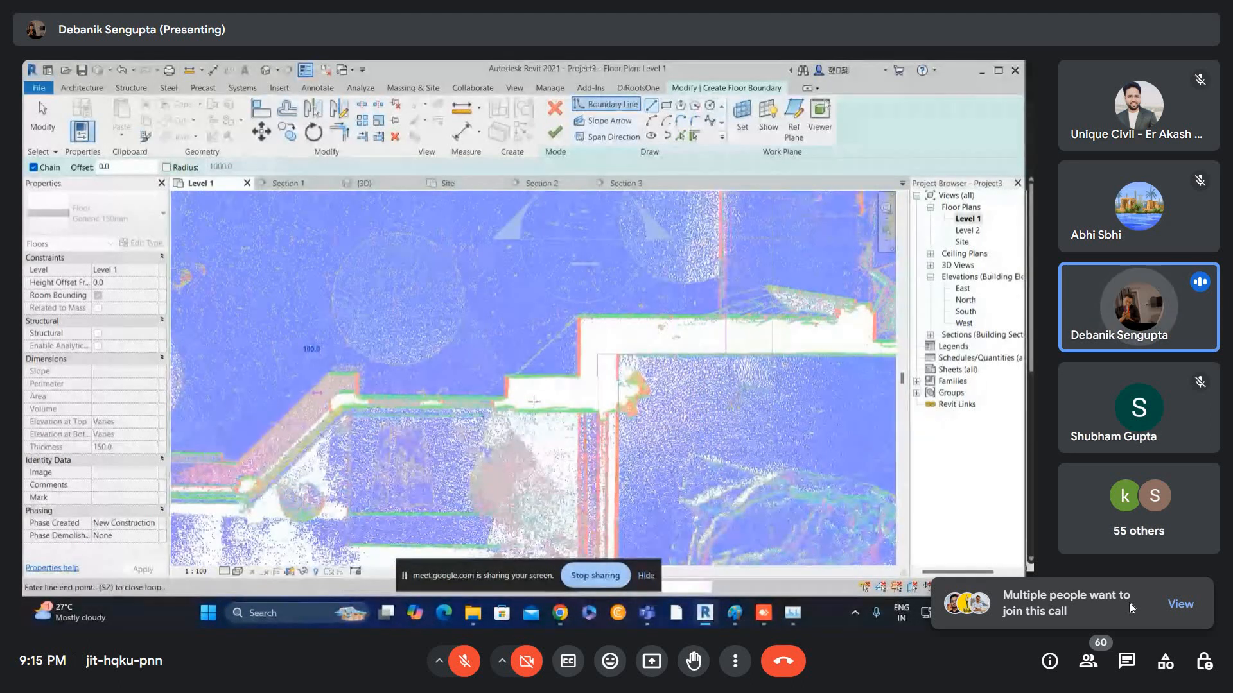
scroll(501, 393, up, 1)
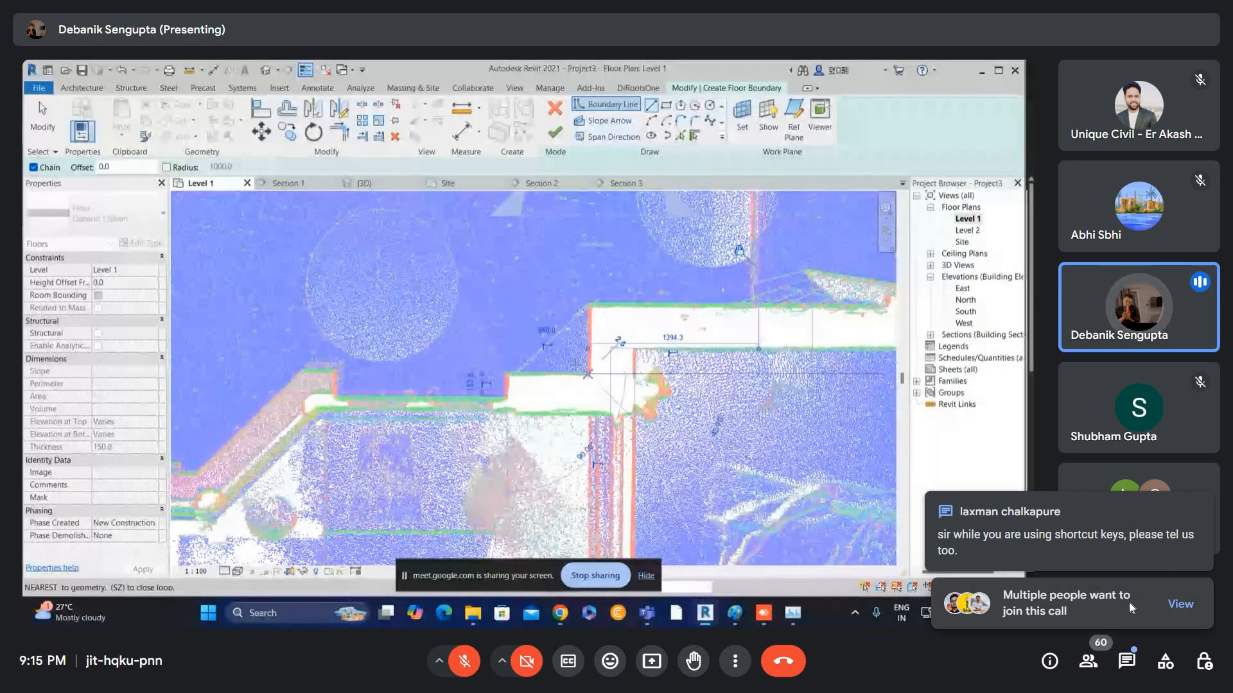
scroll(595, 339, down, 2)
scroll(595, 339, down, 2)
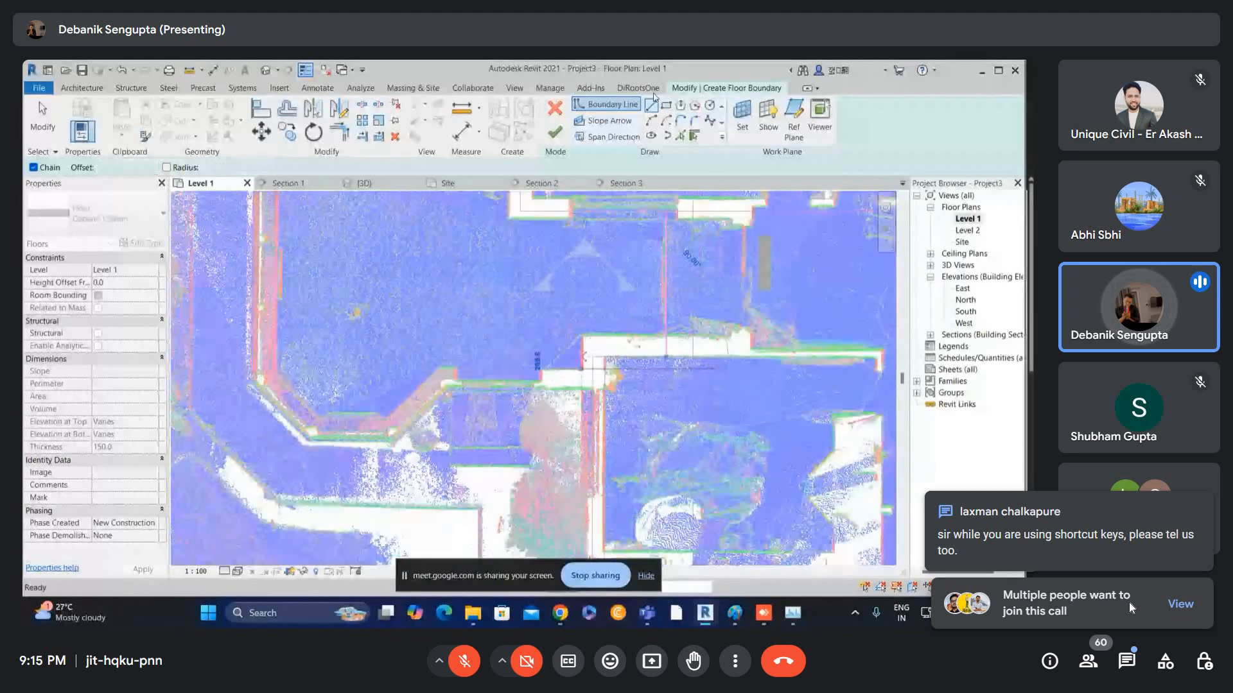
key(Escape)
key(Escape)
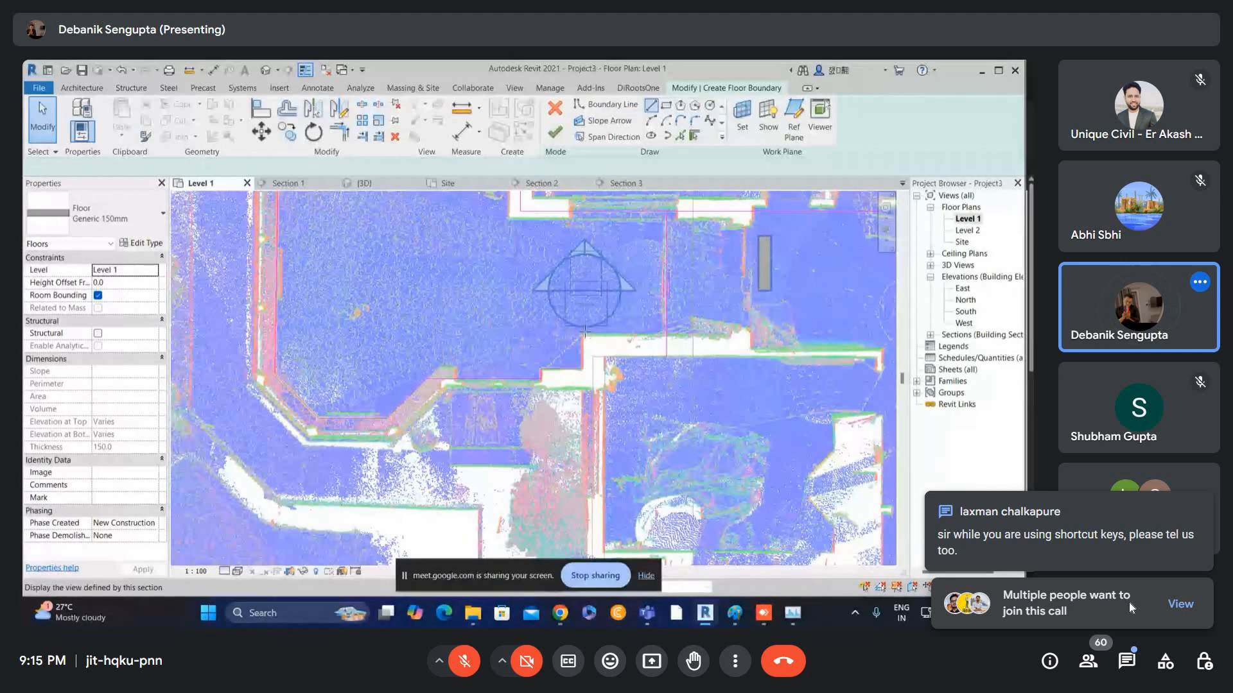
- Draw a boundary line along the upper ledge of the stepped south wall and trim it to the link's vertical boundary line
key(l)
key(i)
click(583, 334)
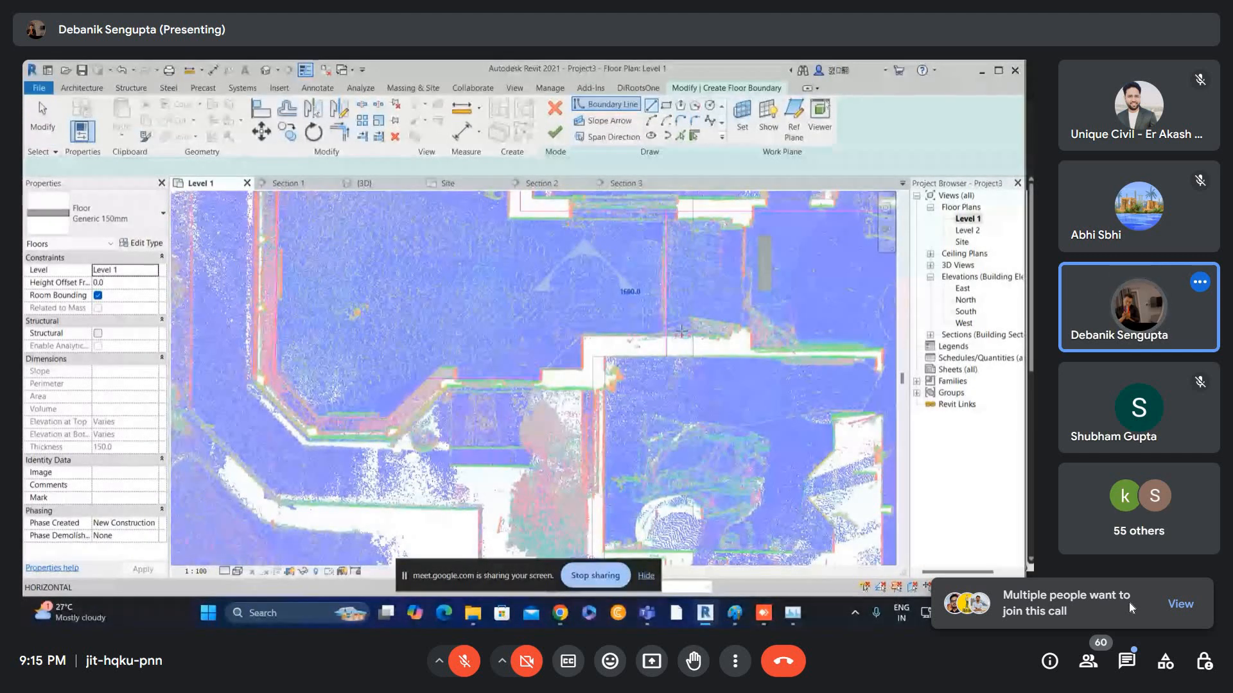
click(649, 323)
key(t)
key(r)
click(645, 335)
click(665, 320)
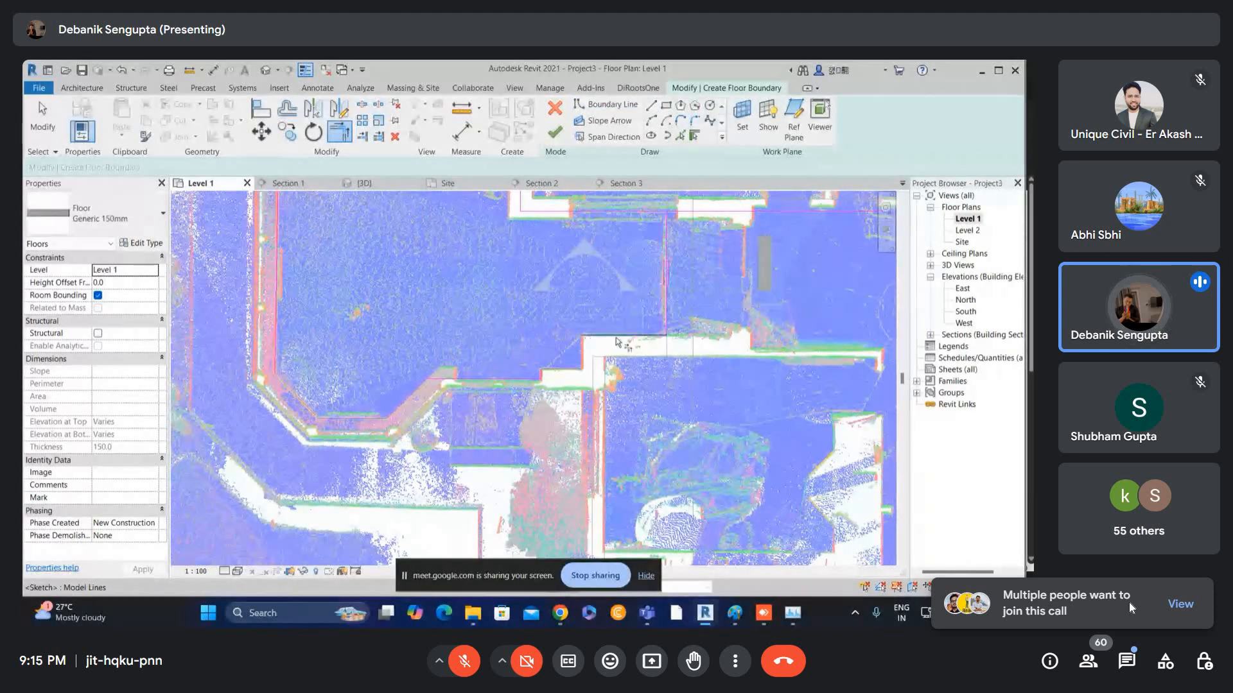
scroll(612, 337, up, 1)
key(Escape)
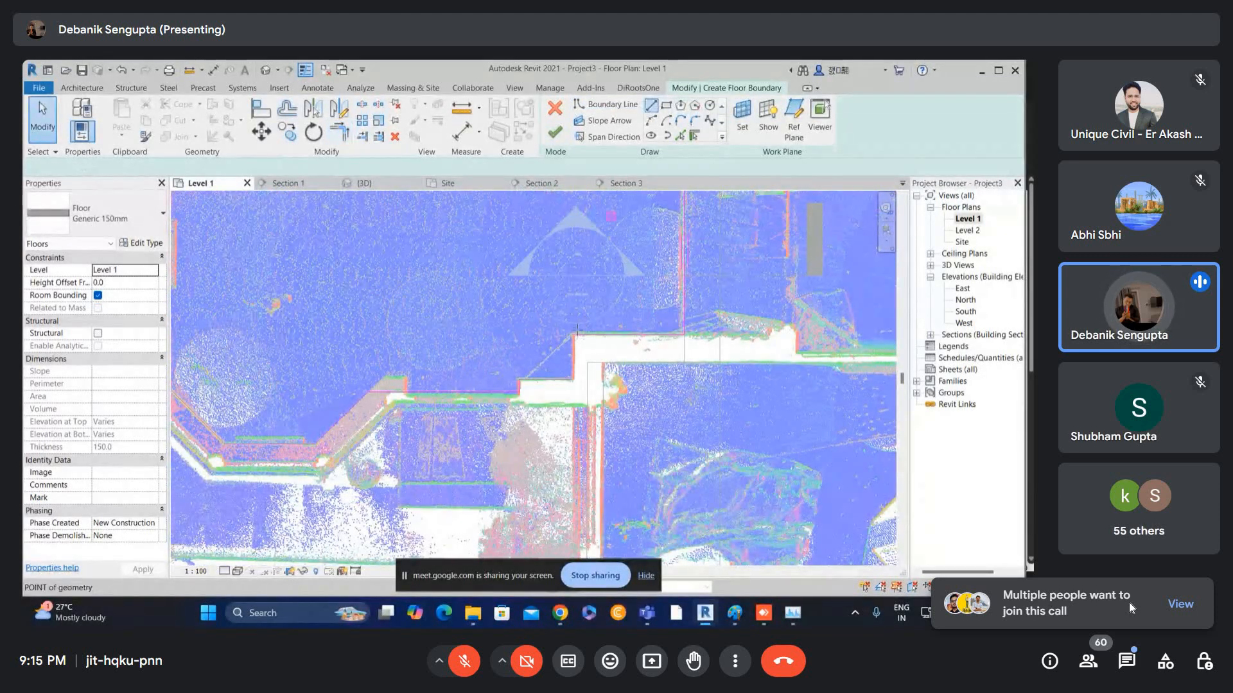
- Add a vertical boundary line down the face of the wall step and trim it to the lower ledge's horizontal line
click(610, 104)
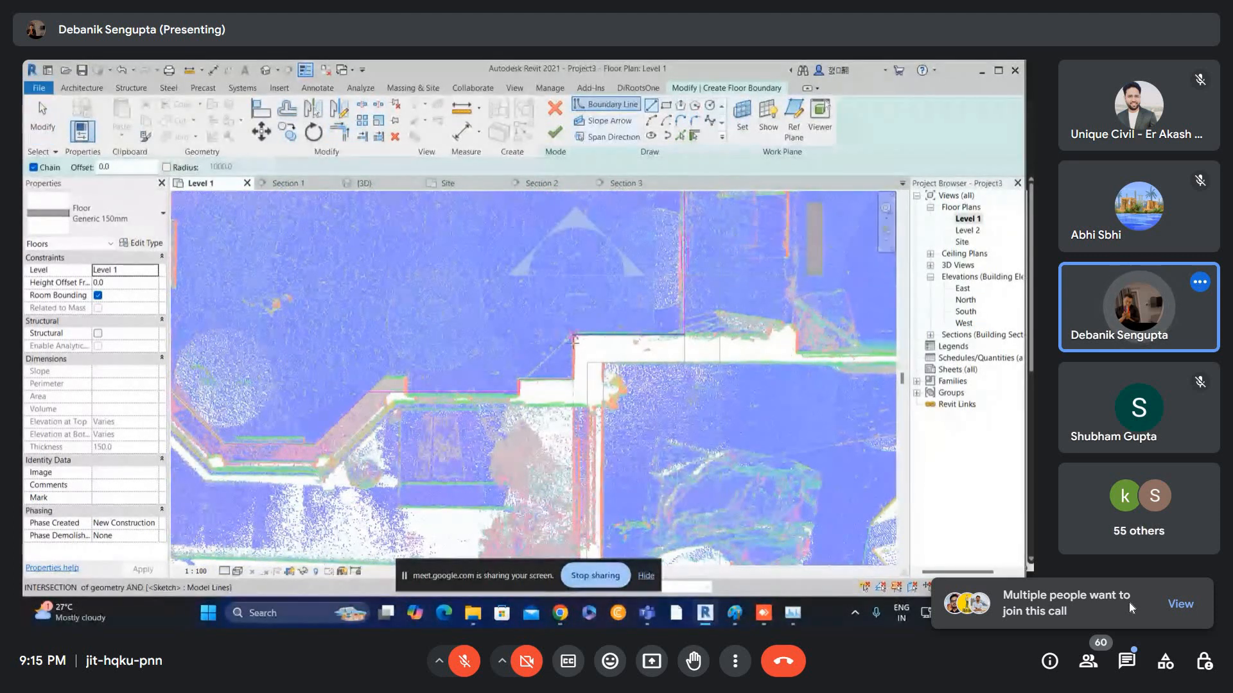
click(574, 396)
key(t)
key(r)
click(562, 379)
click(573, 361)
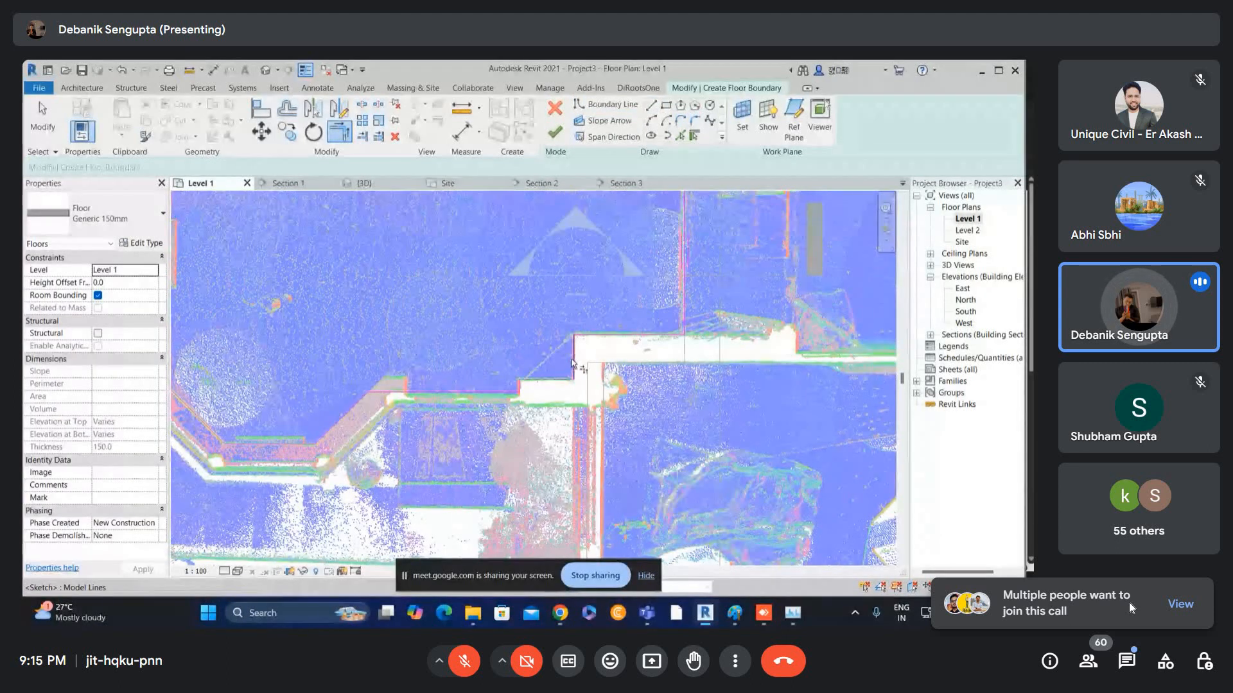
scroll(572, 364, down, 3)
key(Escape)
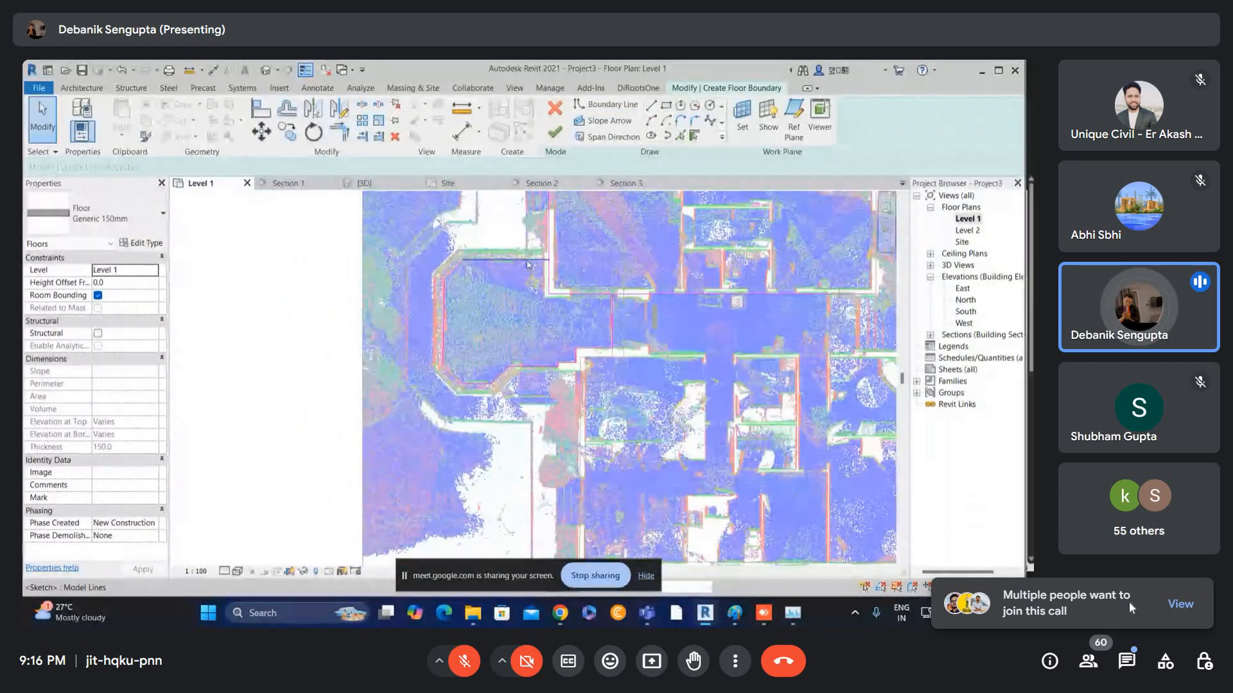
- Isolate all the floor sketch lines around the bay in the view
mouse_move(396, 218)
mouse_down()
mouse_move(661, 482)
mouse_move(656, 472)
mouse_up()
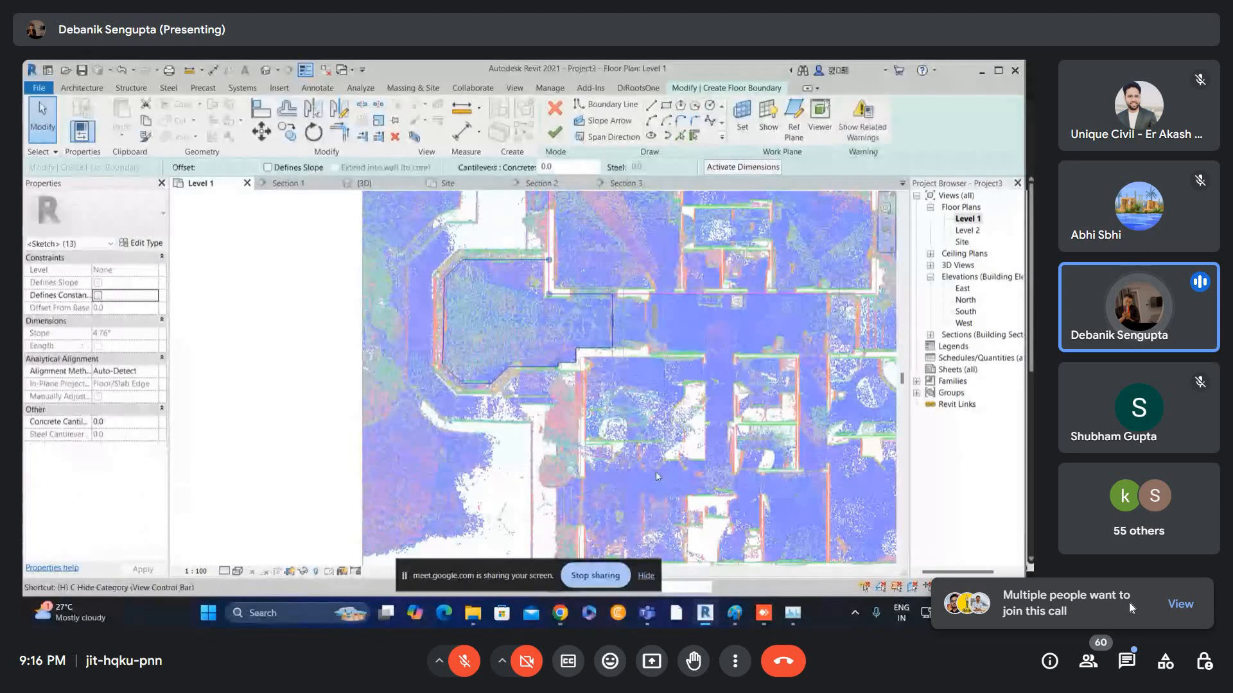
key(h)
key(i)
scroll(545, 241, up, 4)
- Trim the sketch at the northeast notch and at the link's northeast corner to form closed corners
key(t)
key(r)
click(554, 295)
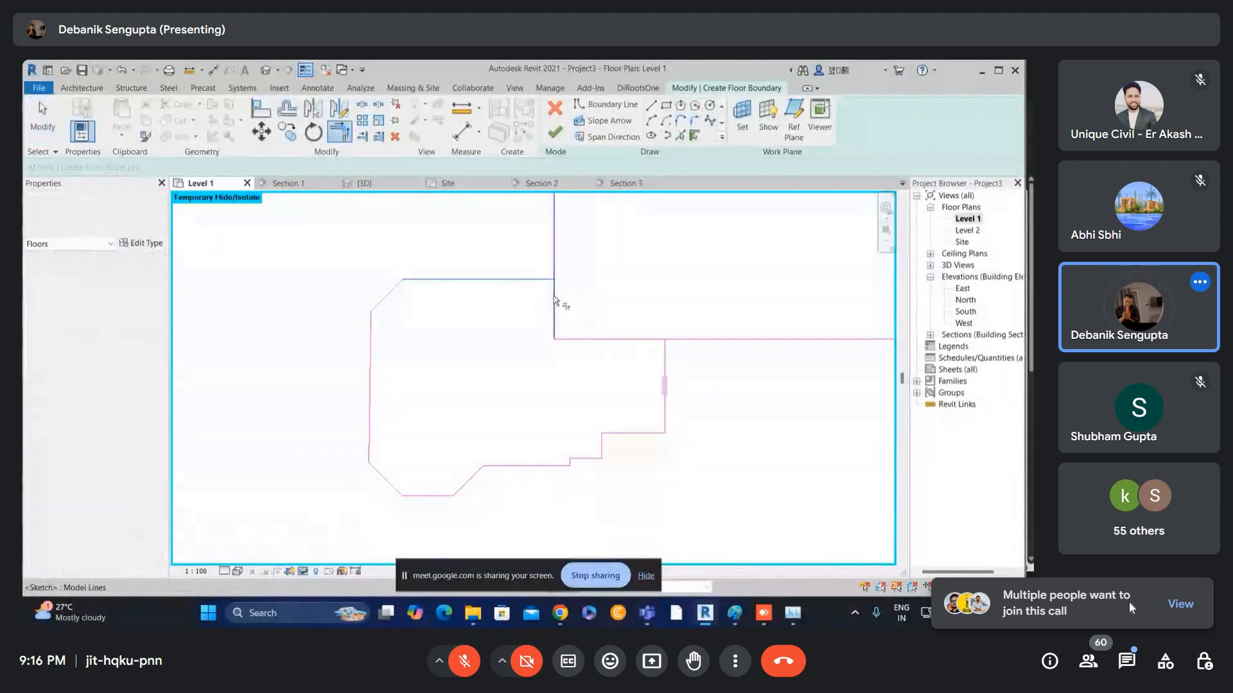
click(541, 279)
click(665, 356)
click(649, 340)
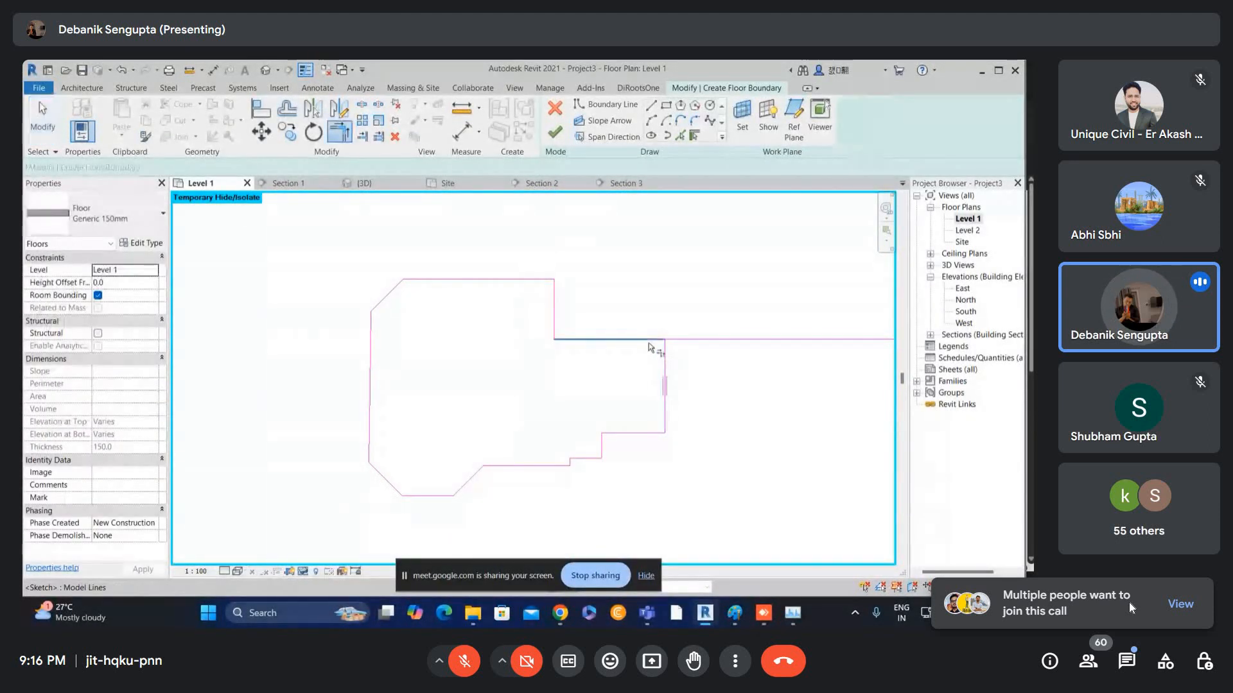
- Delete the leftover horizontal sketch line that runs east past the floor boundary
key(Escape)
click(685, 339)
key(Escape)
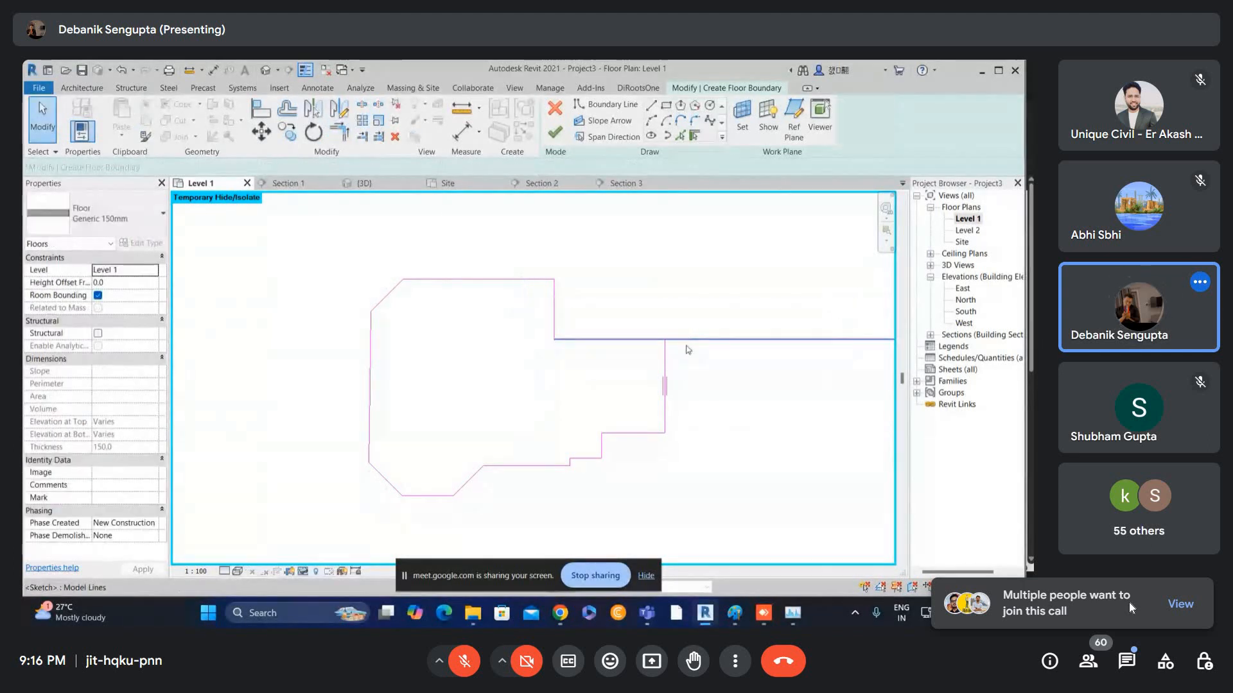
click(688, 341)
key(Delete)
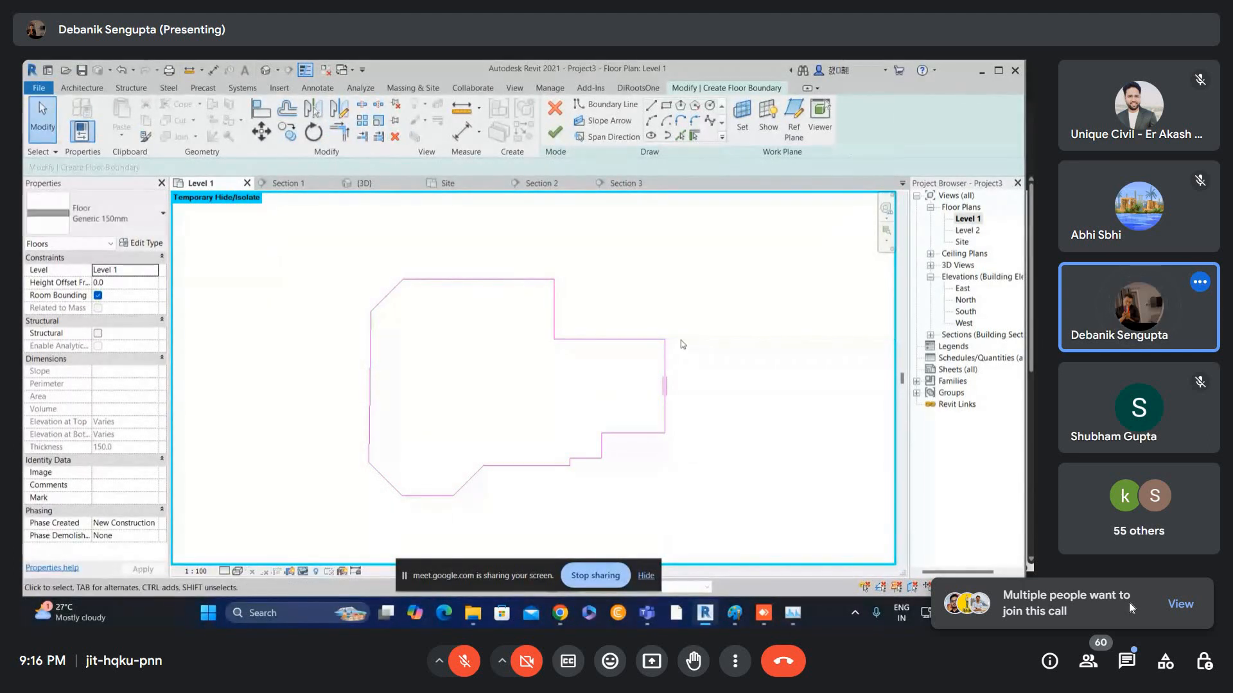
- Check that the boundary forms one closed chain, finish the floor sketch and reset the temporary isolation
scroll(500, 336, down, 1)
key(Tab)
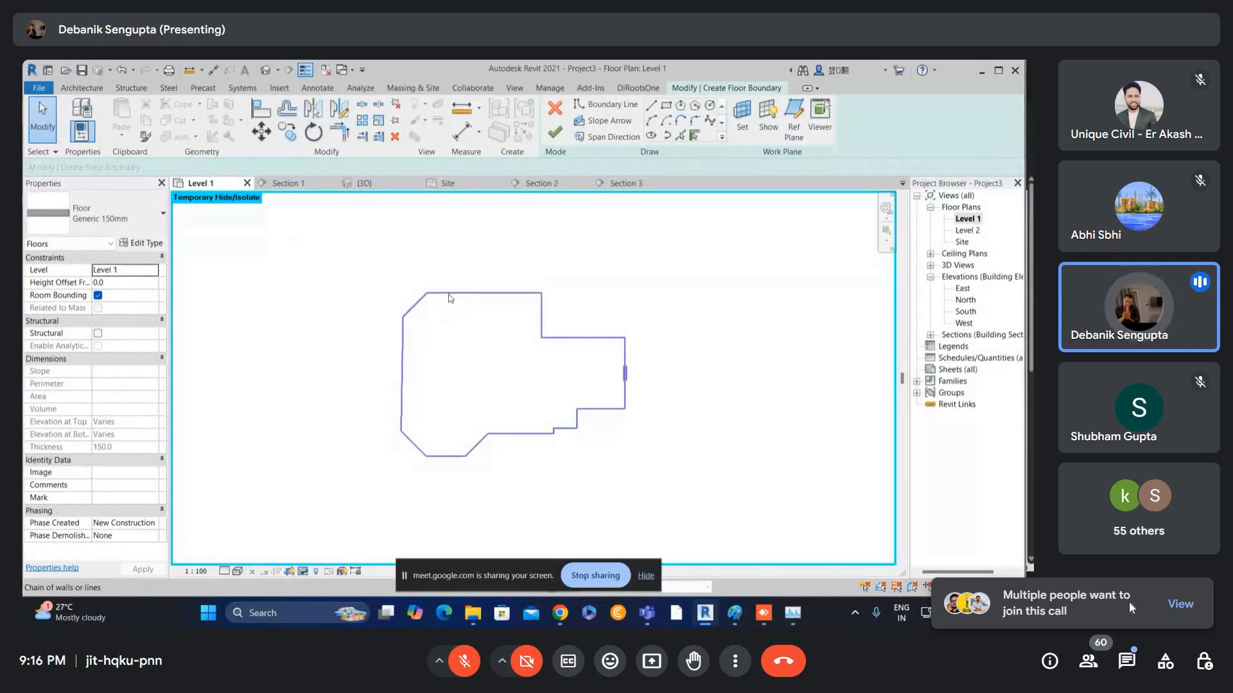
click(450, 293)
key(Escape)
click(555, 131)
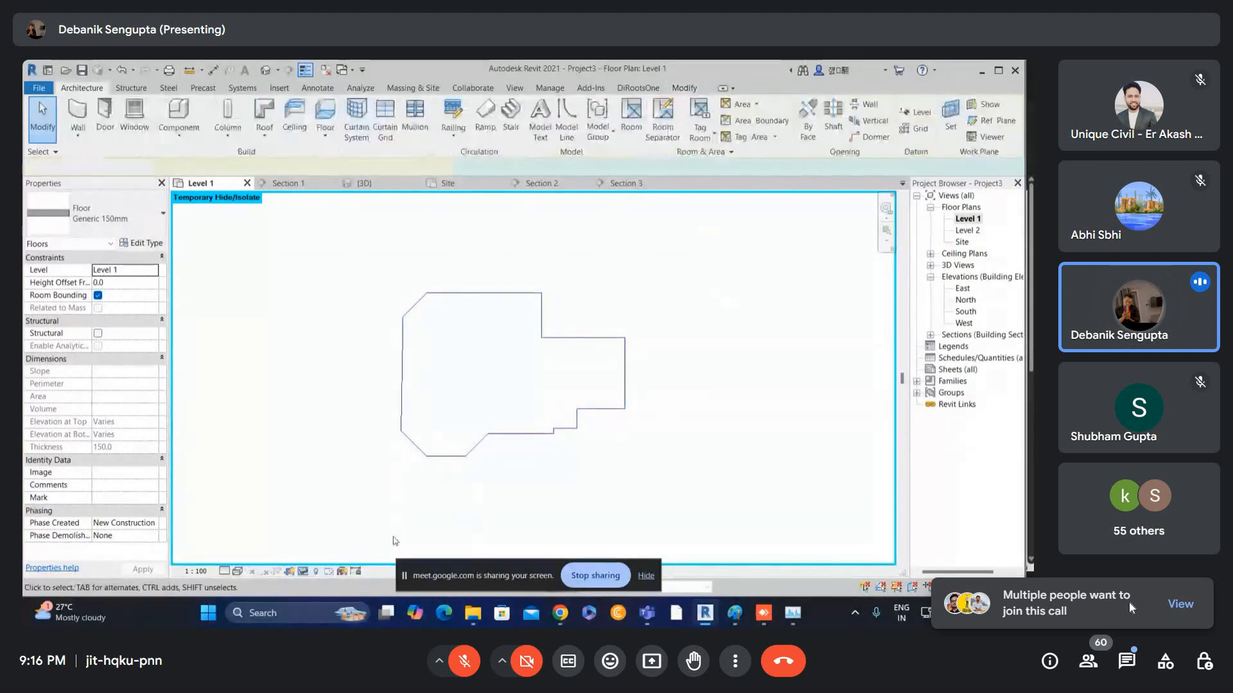
click(302, 571)
click(360, 564)
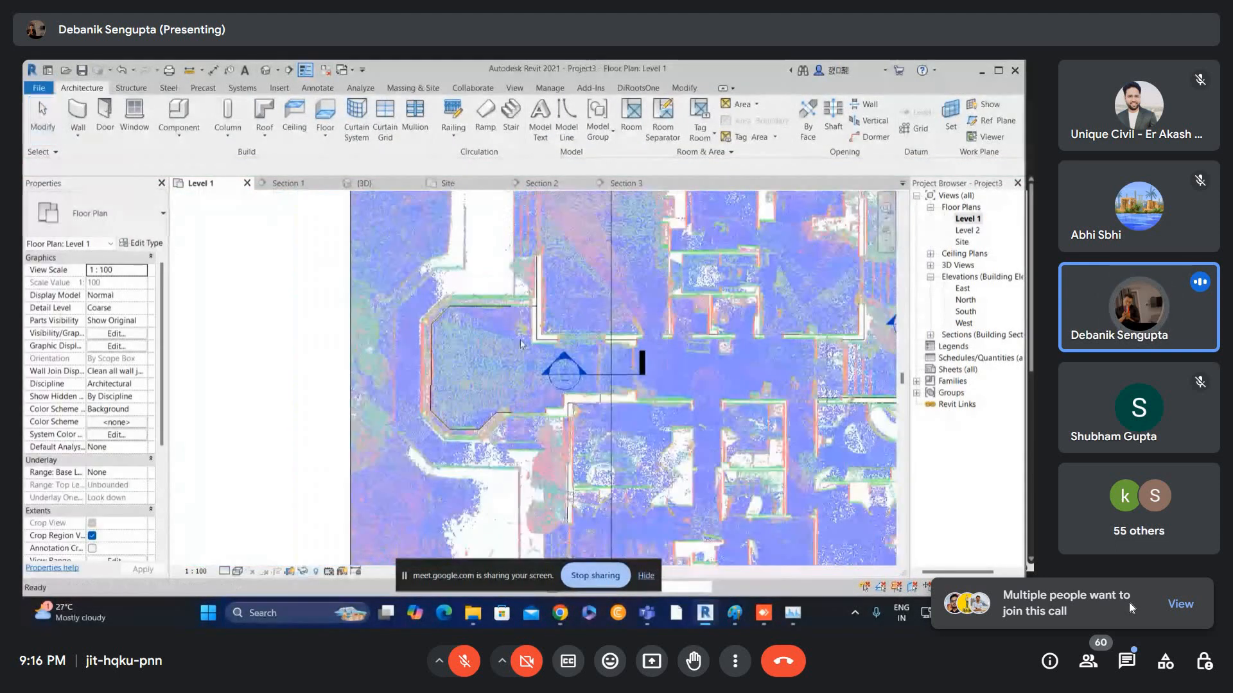
- Open Section 3, set its view scale to 1:20 and move the step-height dimension's text clear of the floor
double_click(563, 370)
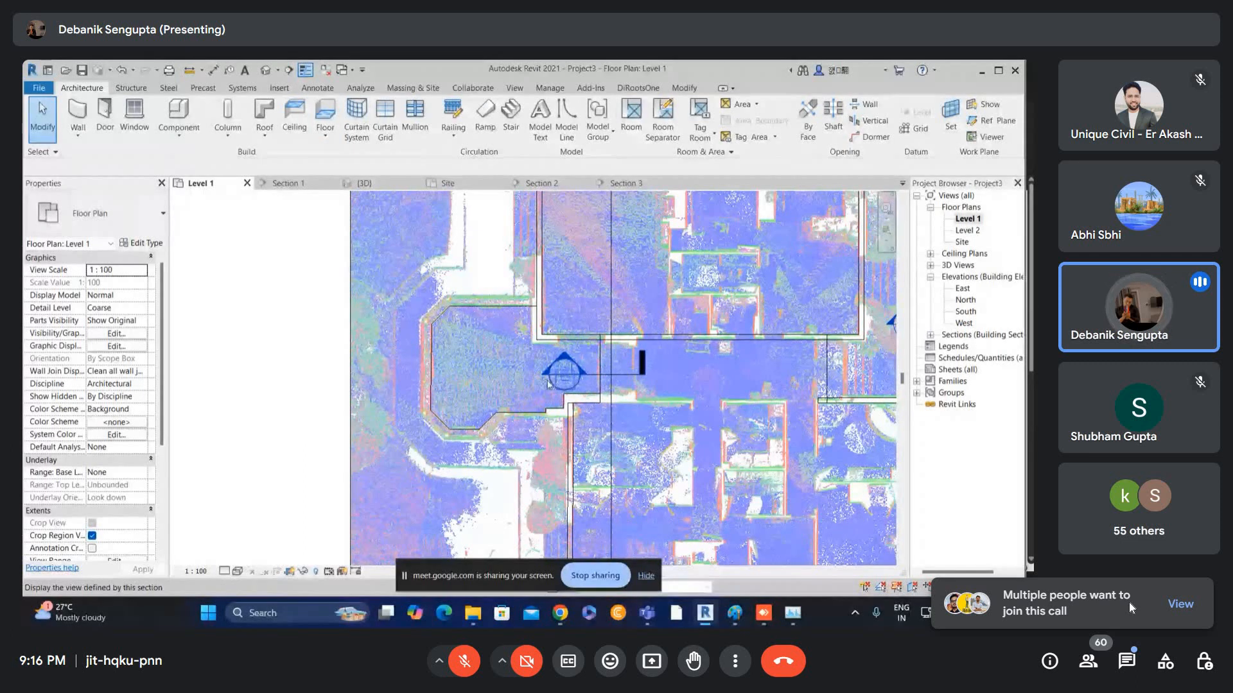
scroll(557, 382, down, 1)
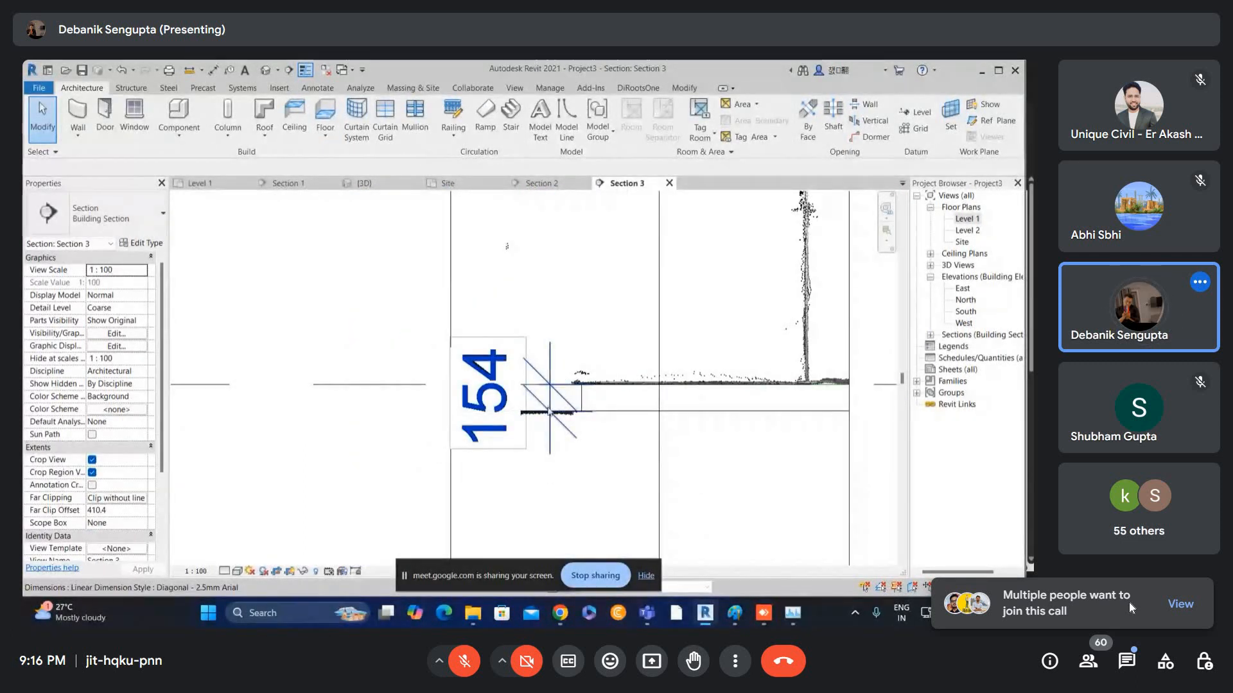
click(504, 406)
click(206, 571)
click(222, 392)
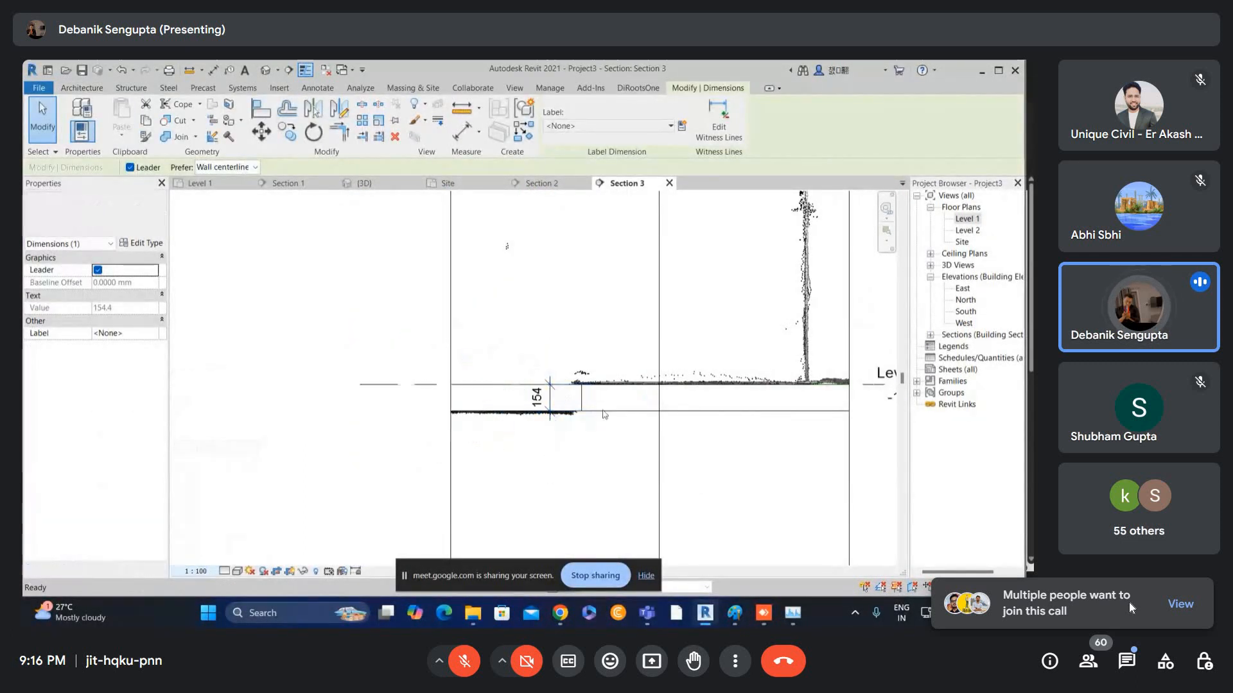
drag(538, 405, 699, 303)
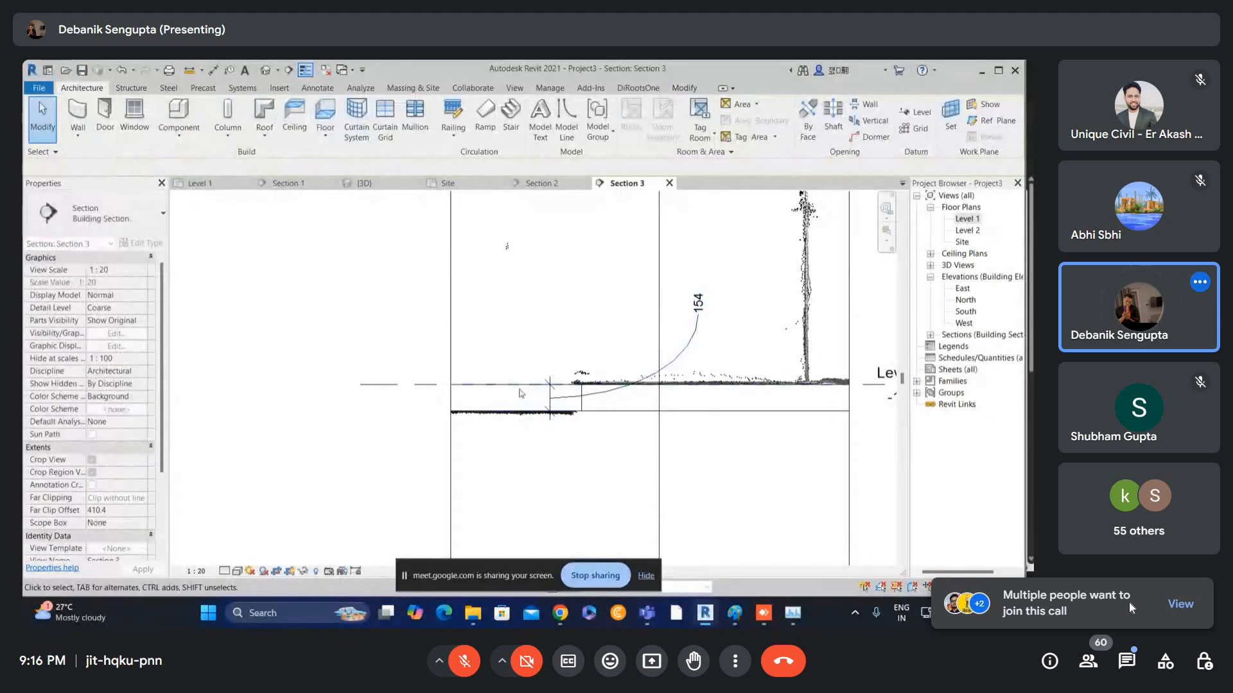
- Move the new bay floor down to a height offset of -150 from Level 1
click(533, 404)
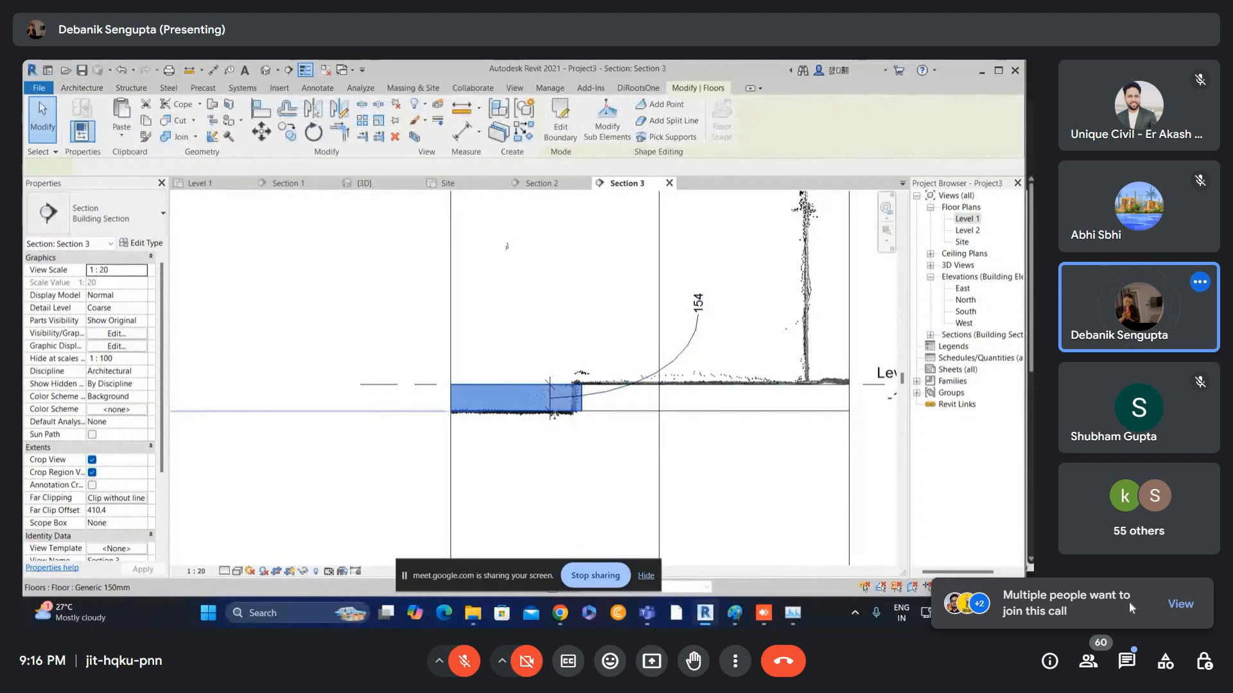
scroll(552, 415, up, 1)
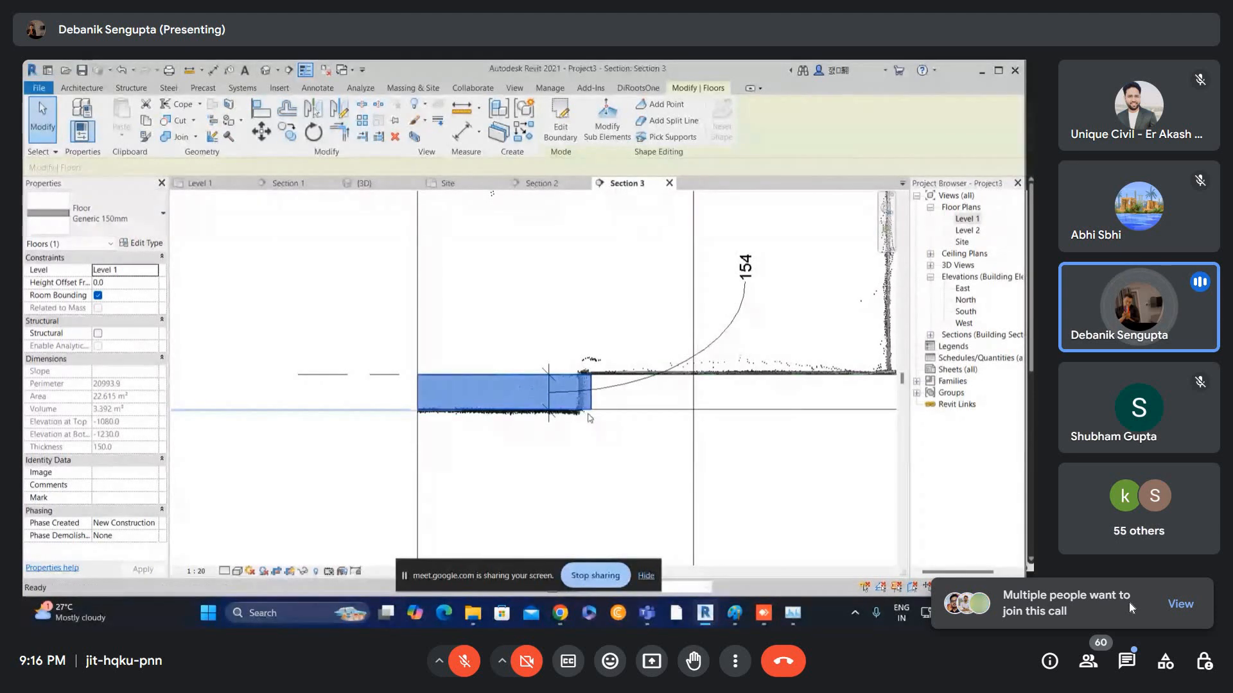
drag(576, 419, 574, 451)
text(154)
key(Return)
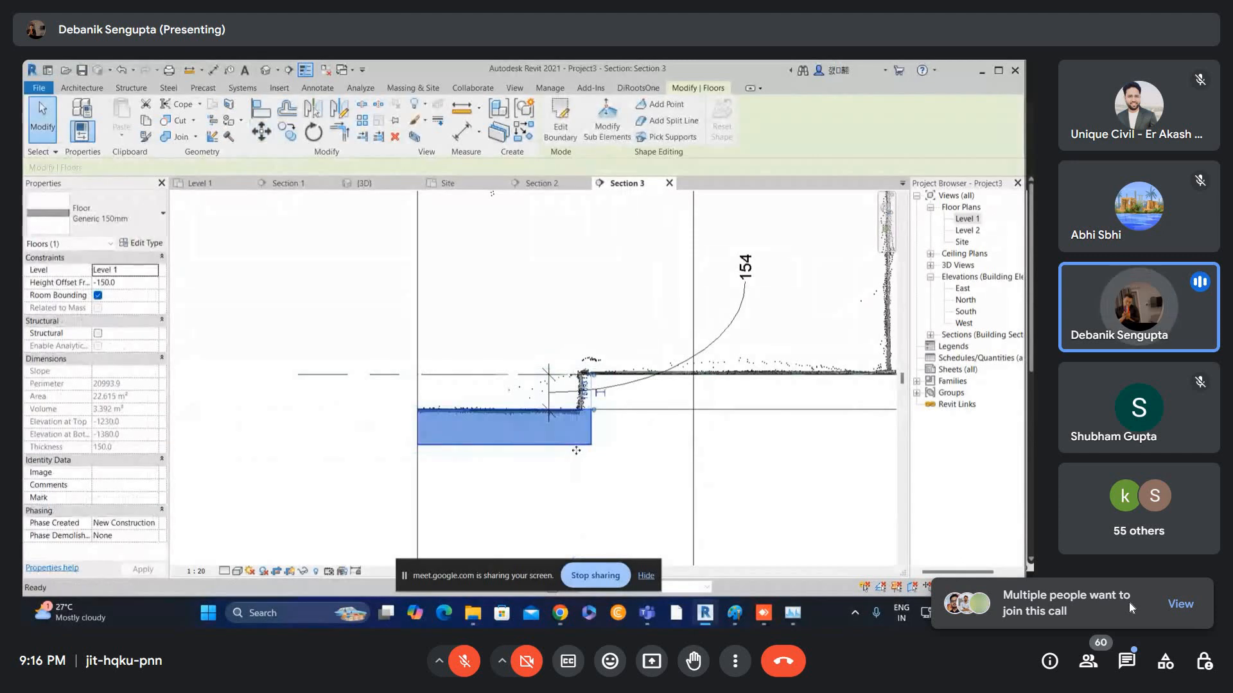
- Nudge the bay floor down to the scanned lower surface, at a height offset of -157.5 from Level 1
key(Escape)
scroll(548, 421, up, 1)
click(541, 410)
click(423, 423)
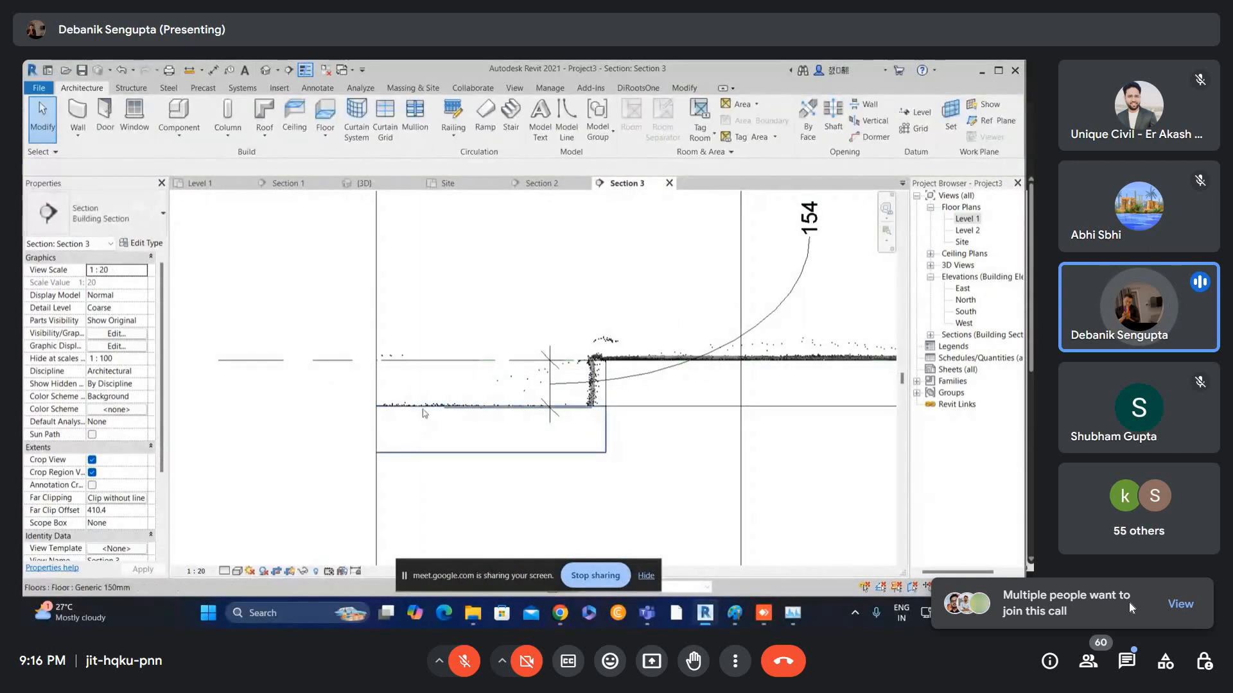
click(429, 407)
scroll(441, 406, up, 2)
scroll(535, 403, down, 1)
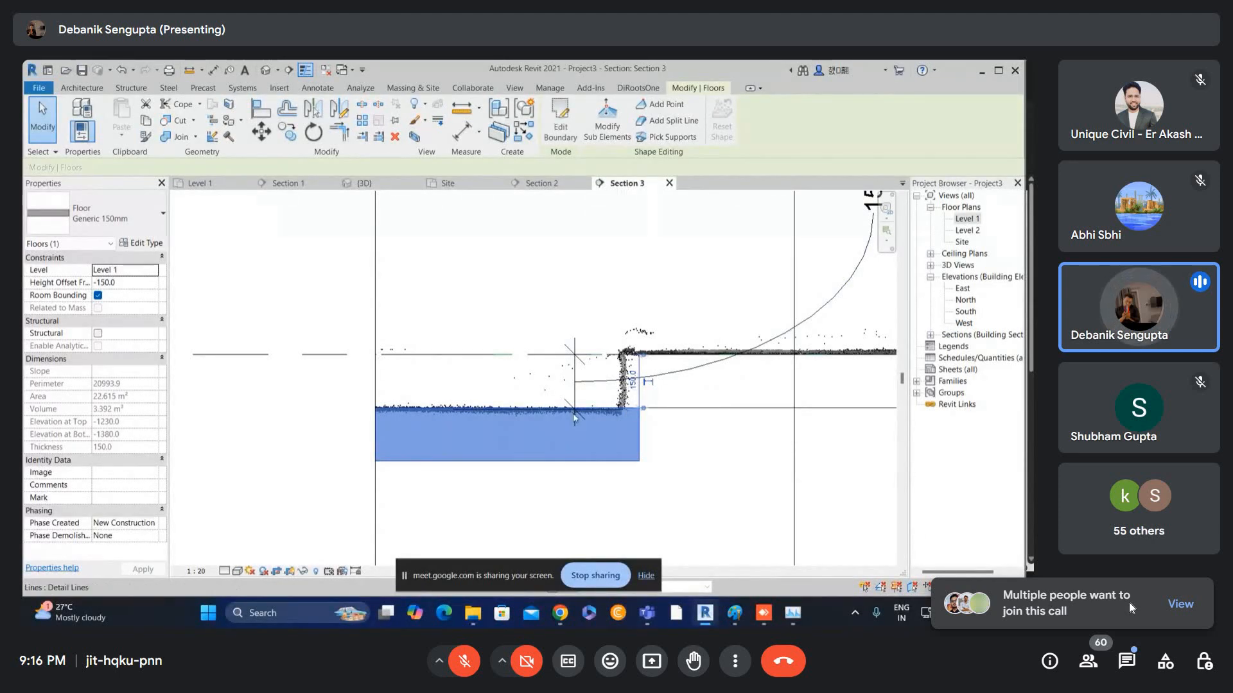
scroll(574, 412, up, 3)
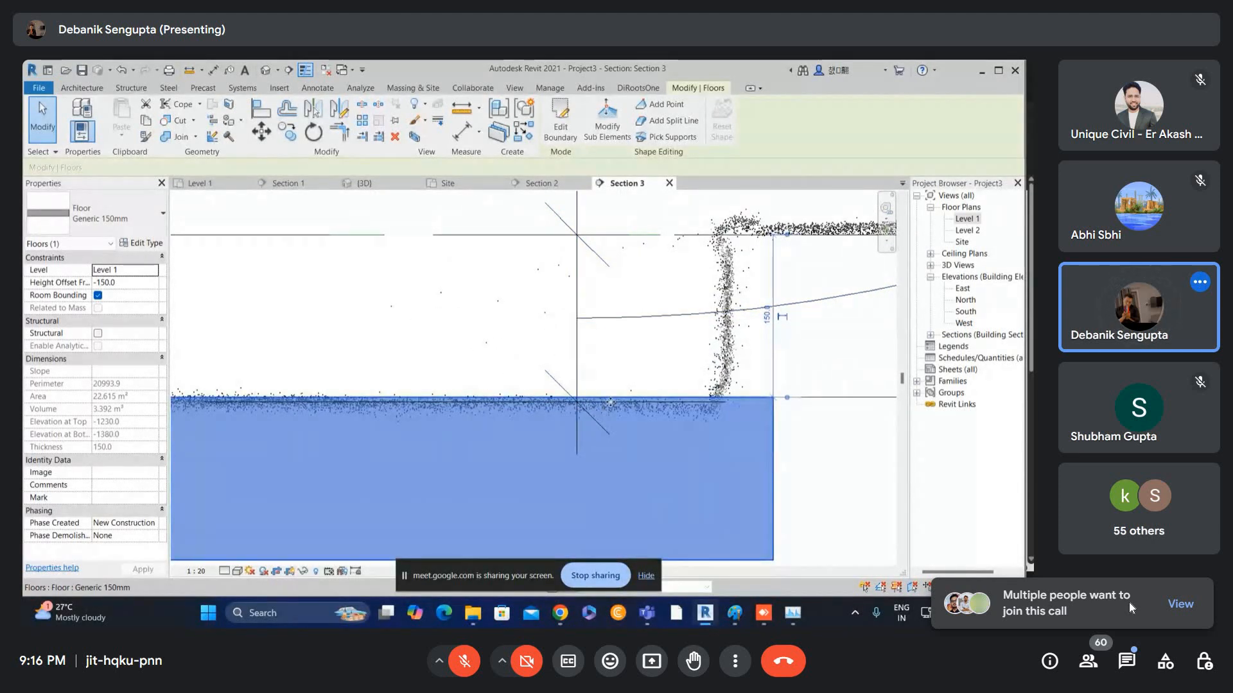
key(Down)
key(Down)
key(Down)
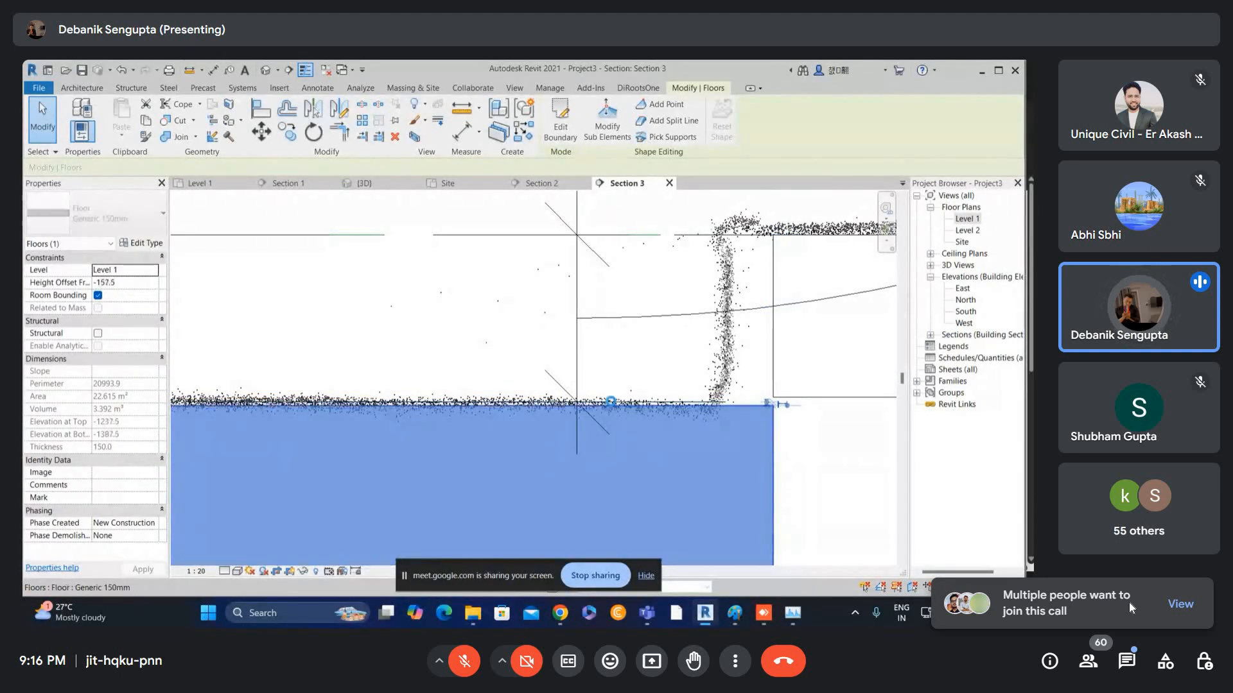
key(Escape)
scroll(766, 310, down, 4)
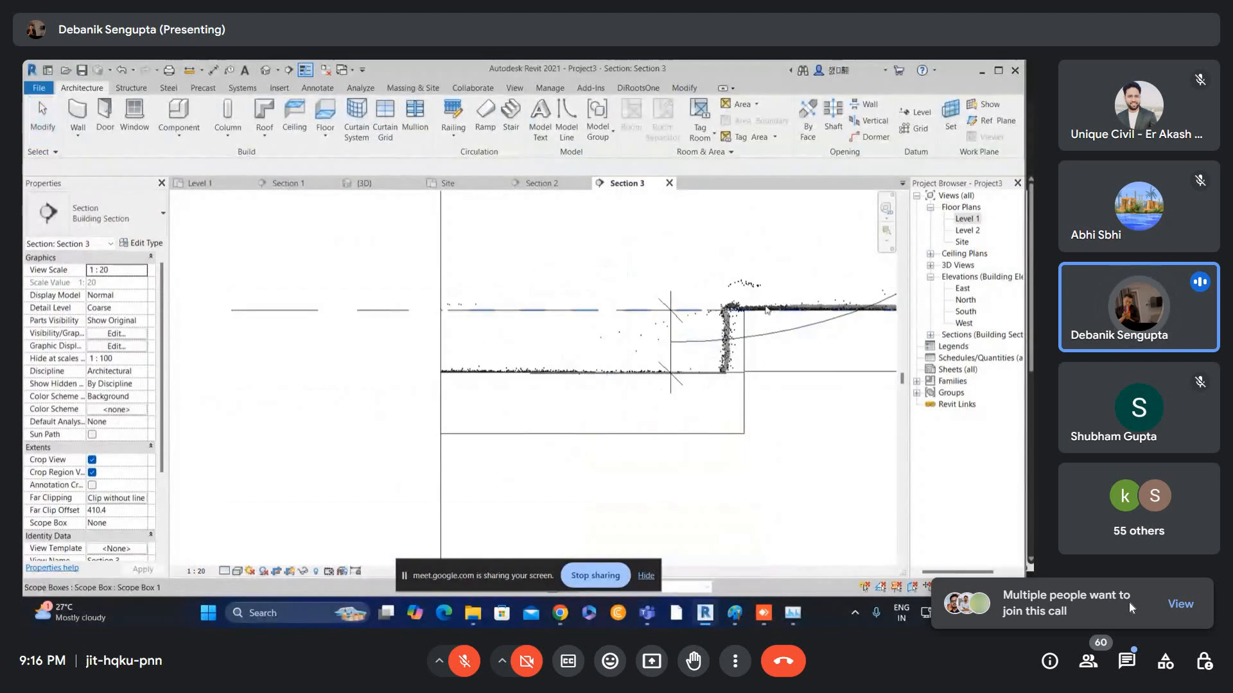
scroll(545, 348, down, 3)
click(544, 350)
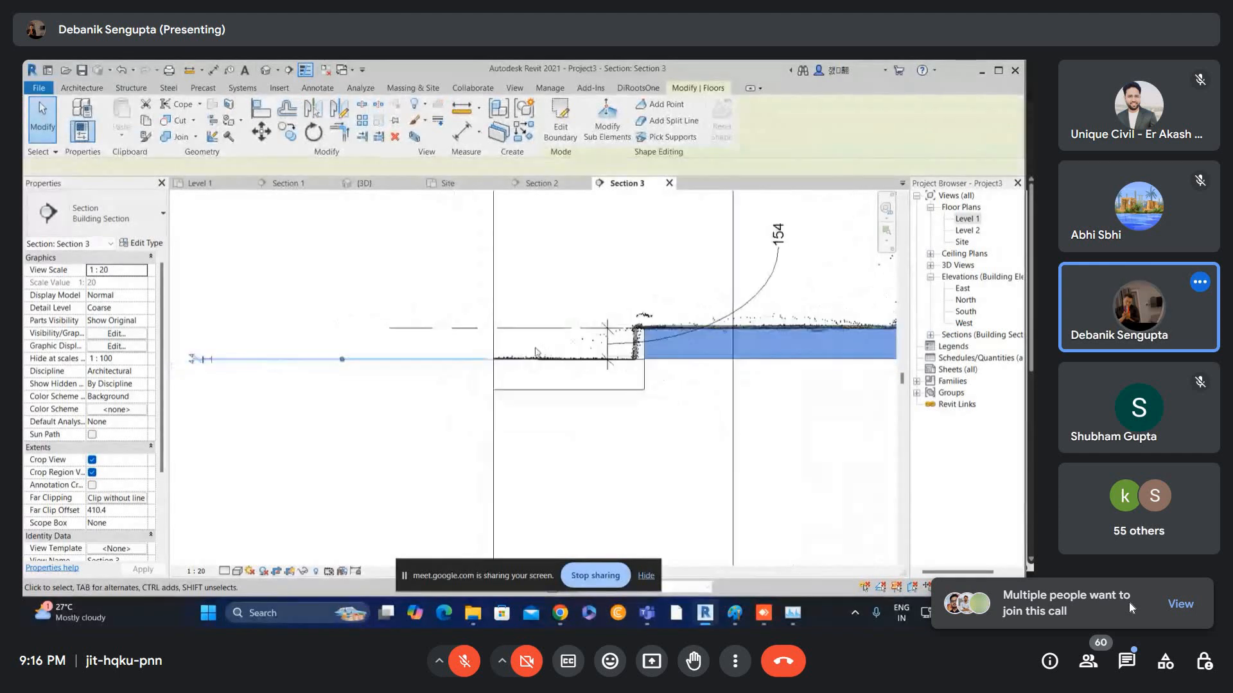
key(Escape)
scroll(537, 352, down, 3)
- In the Level 1 plan, draw a north-south section through the bay's north wall, looking east, and open its view
double_click(961, 219)
scroll(557, 353, down, 1)
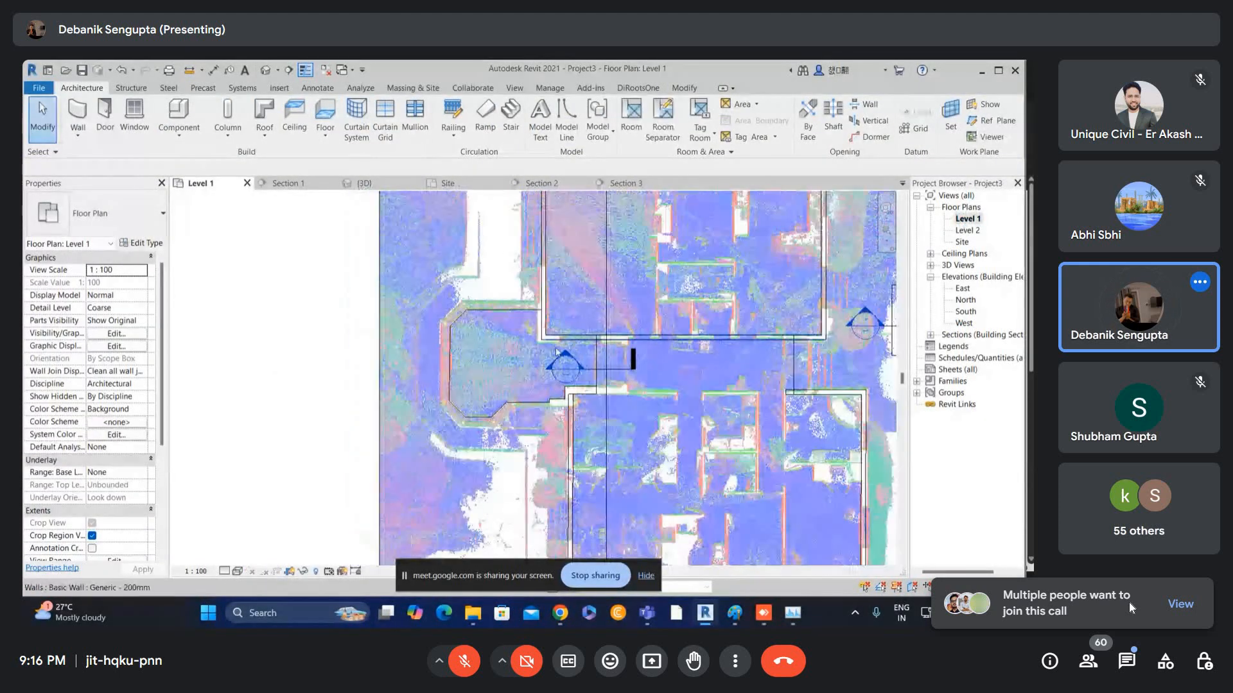
scroll(417, 308, up, 2)
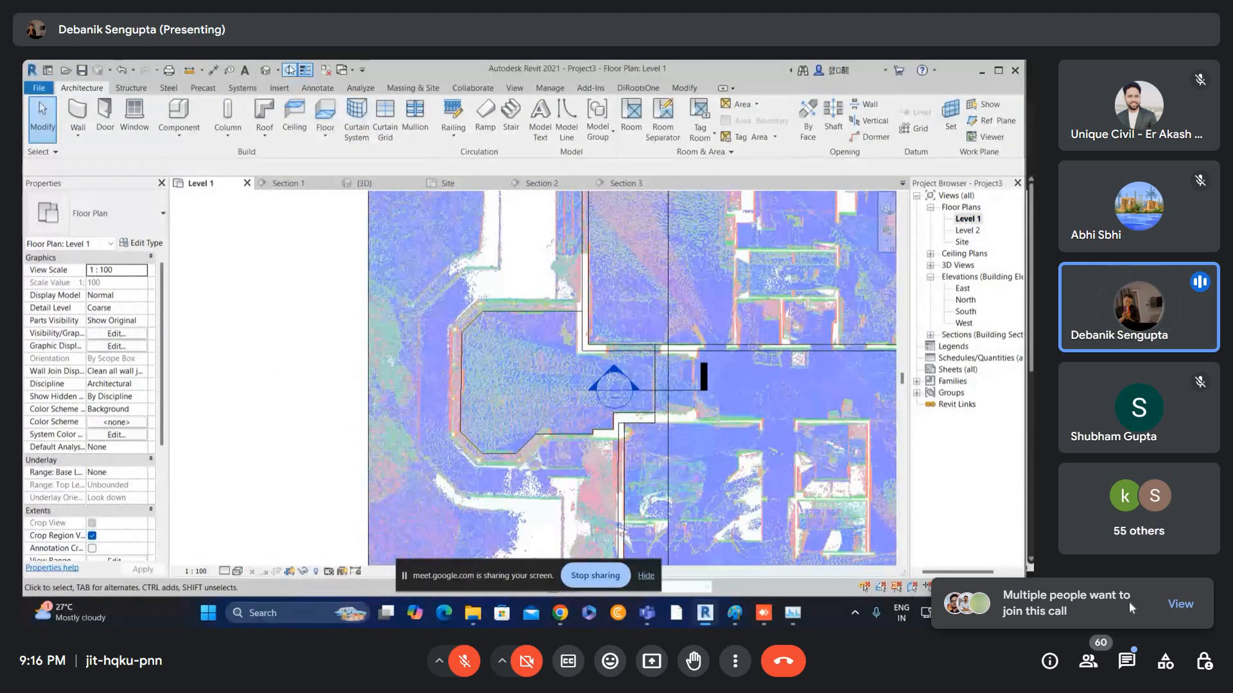
click(290, 69)
click(526, 260)
key(Escape)
key(Escape)
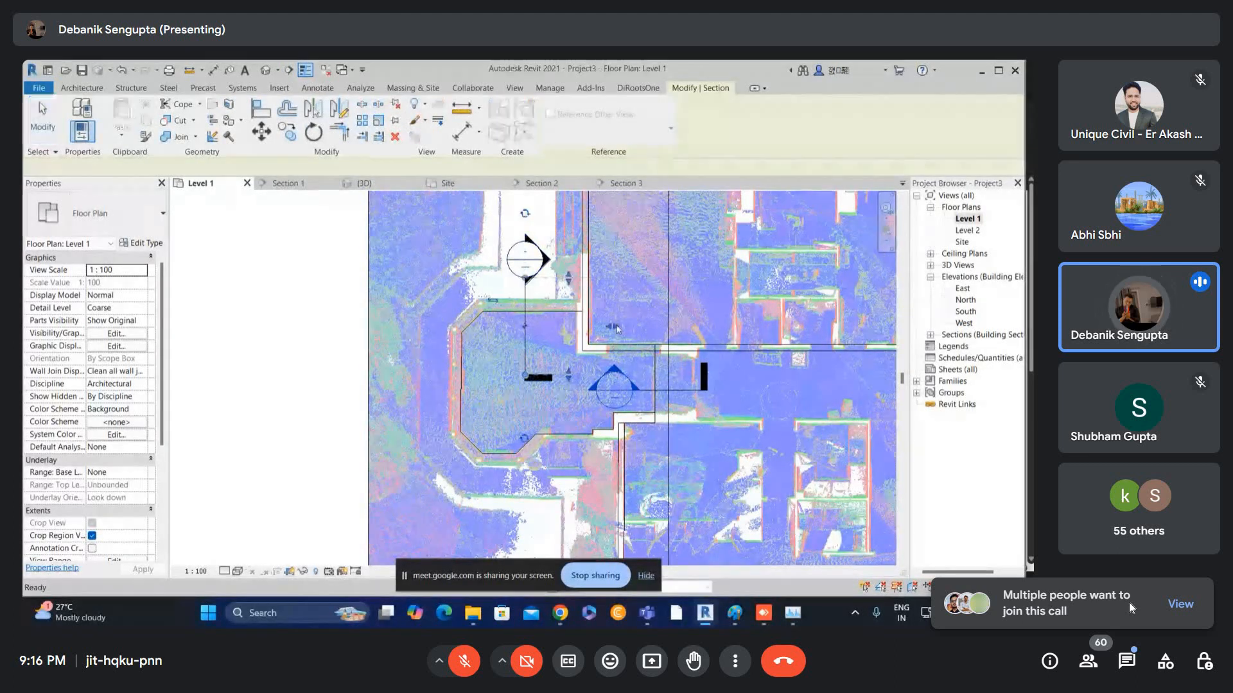
double_click(523, 261)
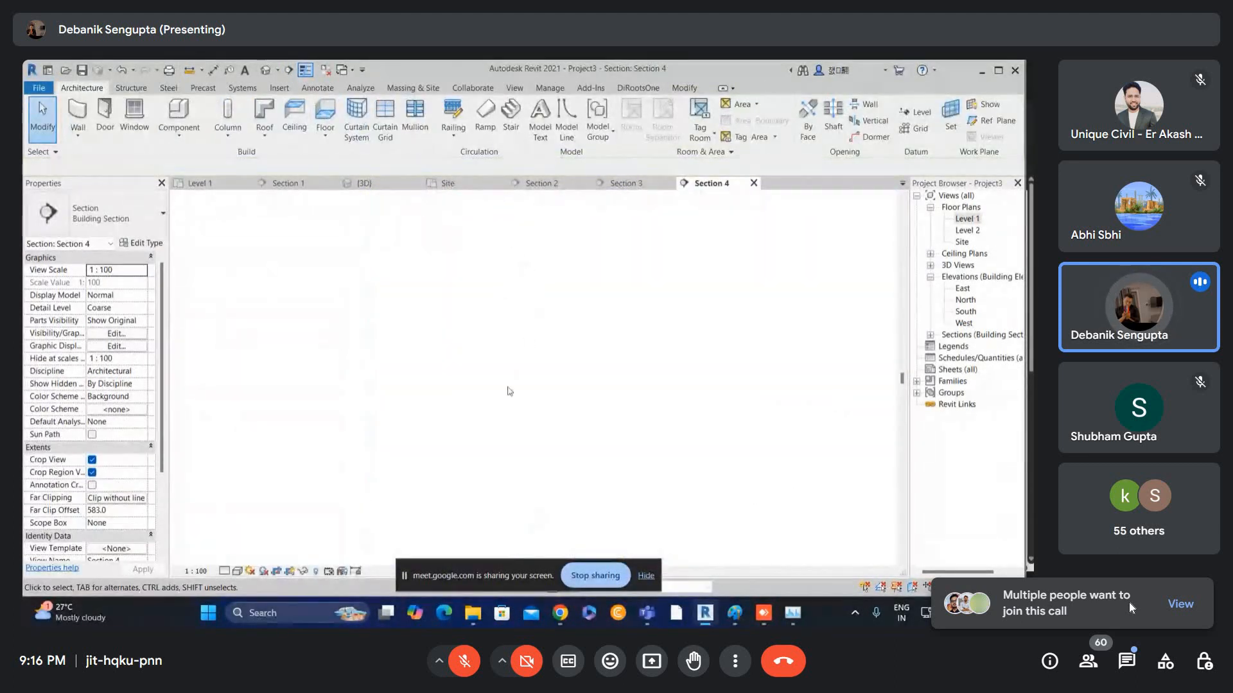
- Inspect the north wall in Section 4, and show the bay floor from the Level 1 plan in a selection-box 3D view
scroll(470, 343, up, 3)
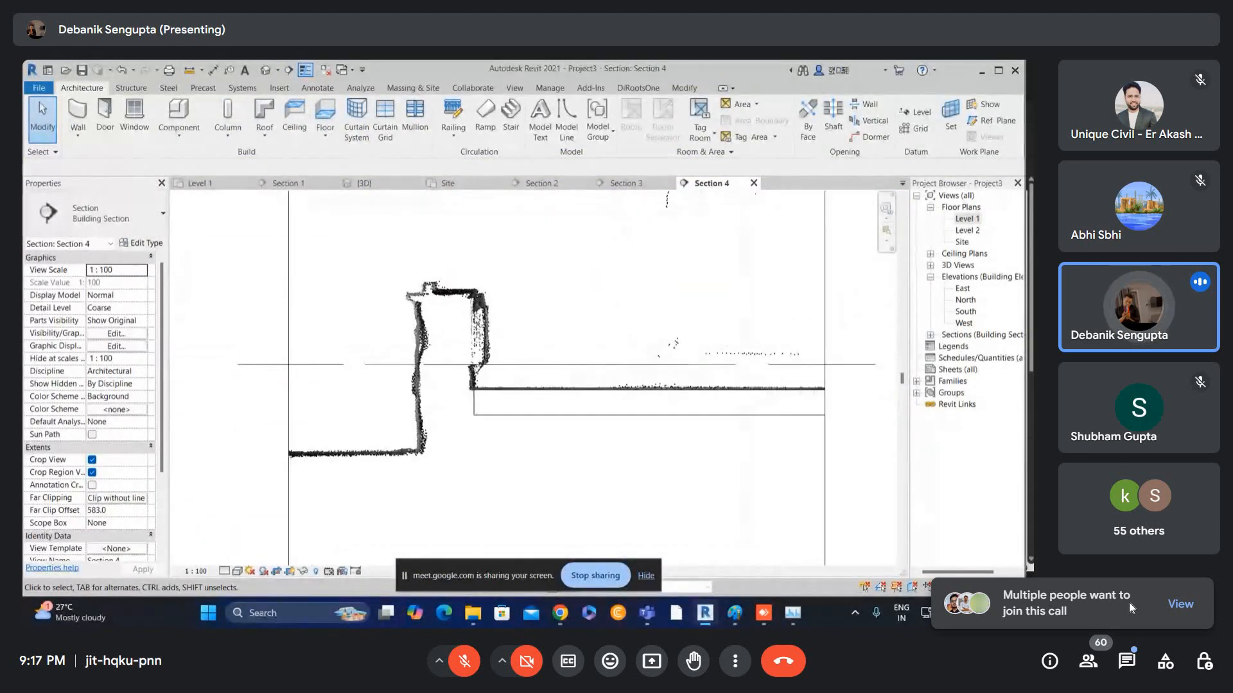
click(967, 220)
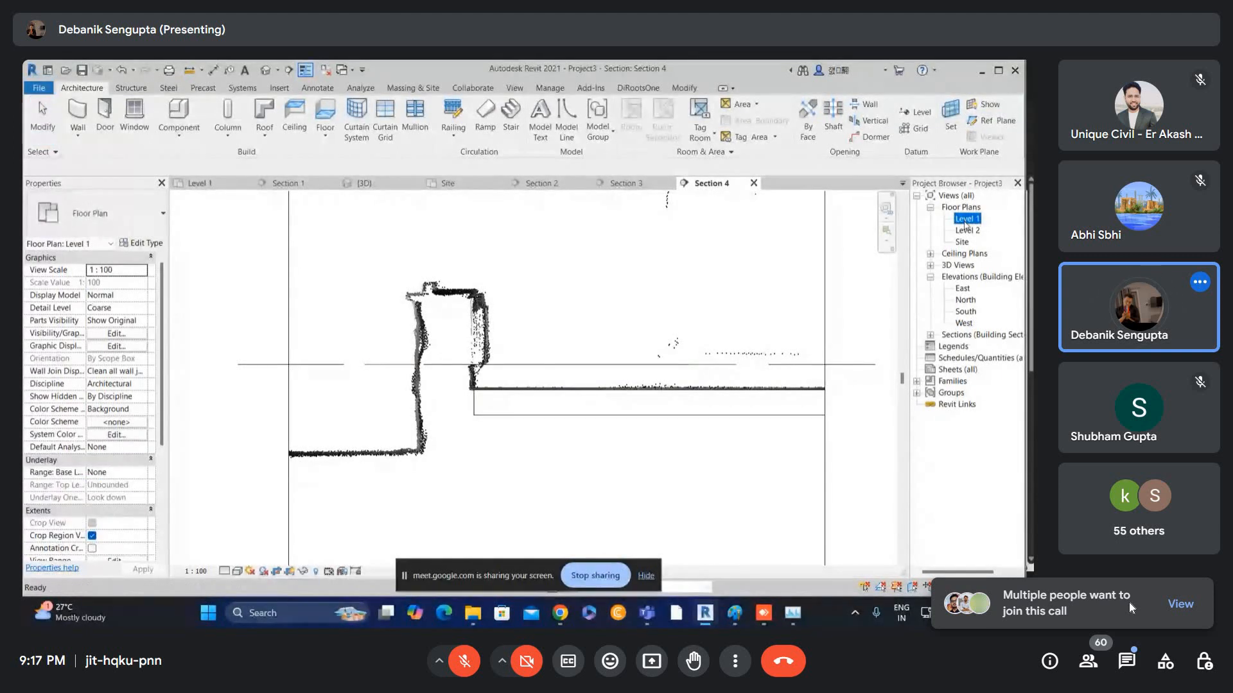
double_click(966, 221)
scroll(528, 294, up, 3)
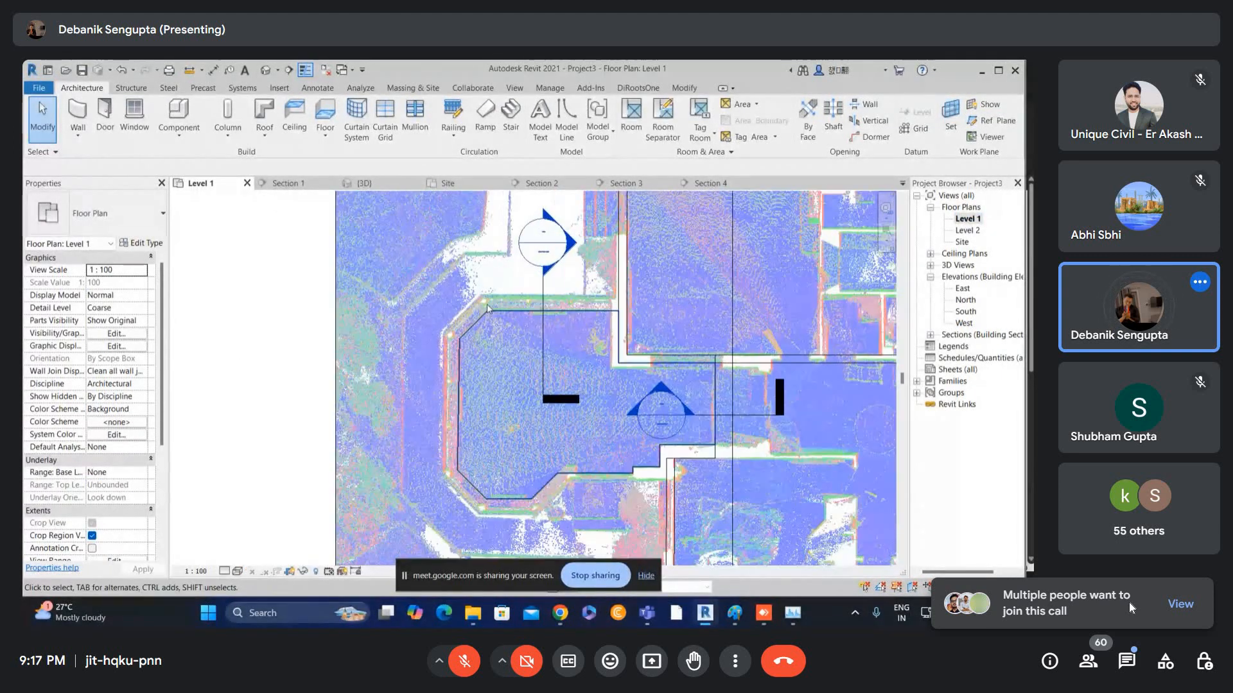
scroll(528, 294, down, 4)
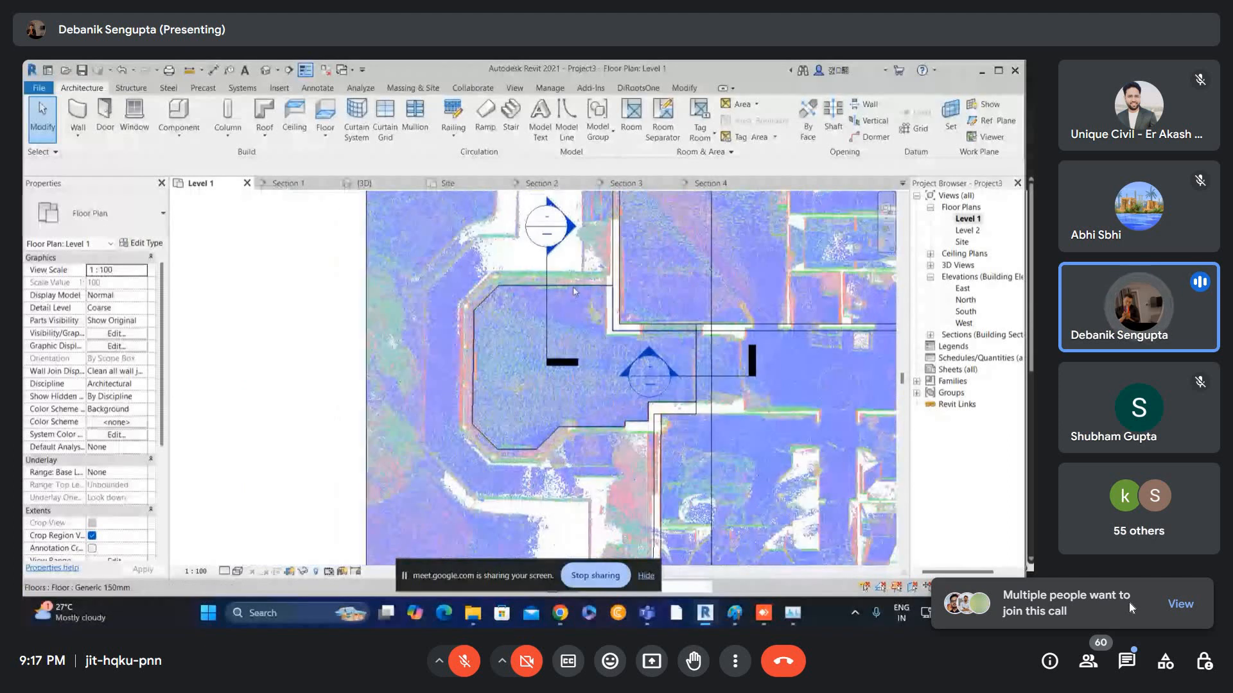
click(573, 286)
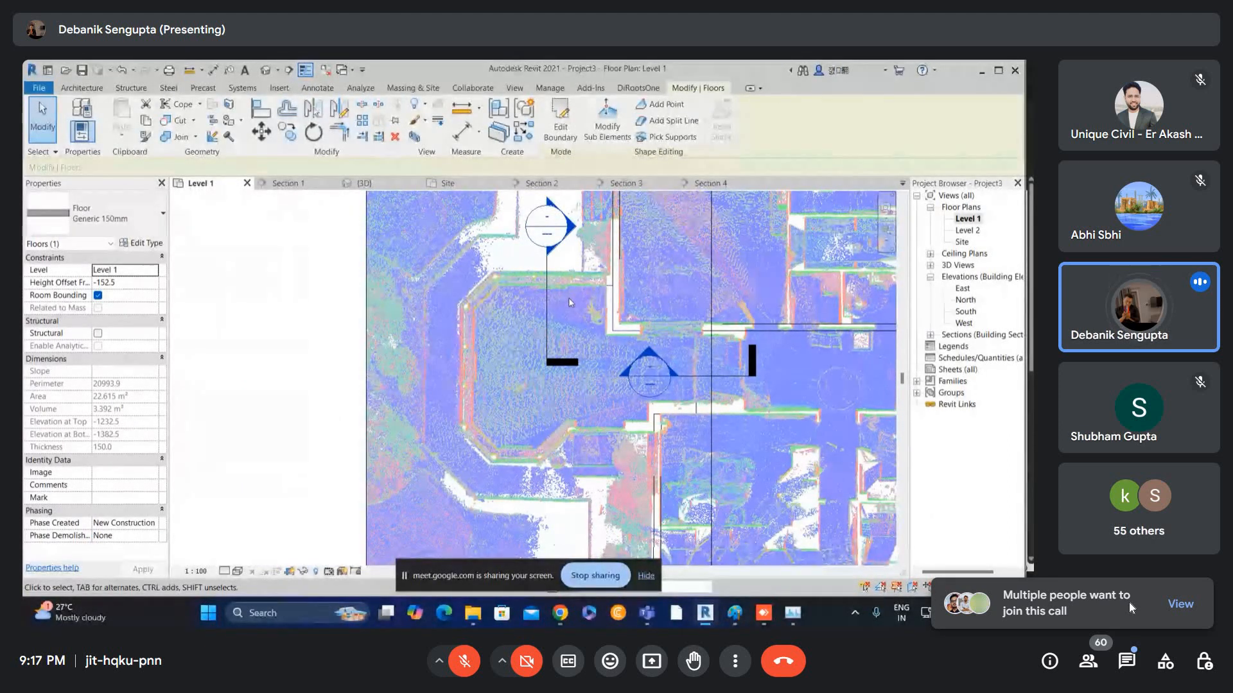
key(b)
key(x)
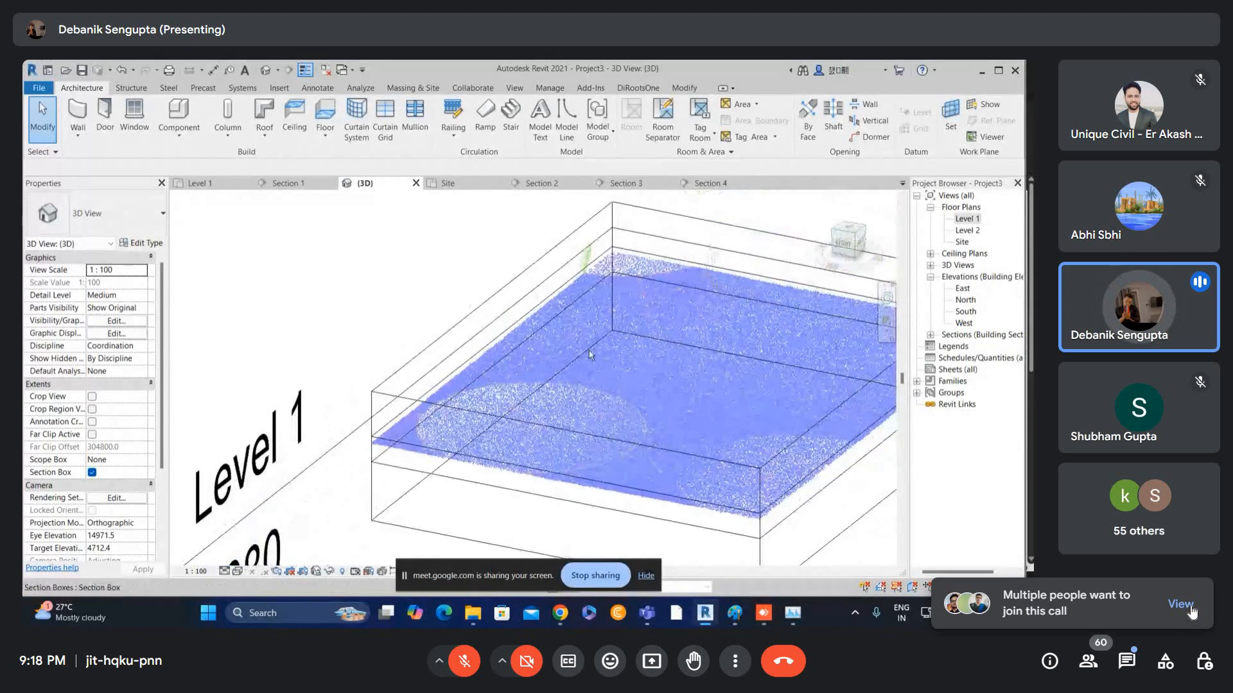
- In the Google Meet call, admit all waiting participants, close the people list and admit the two further join requests
click(1181, 604)
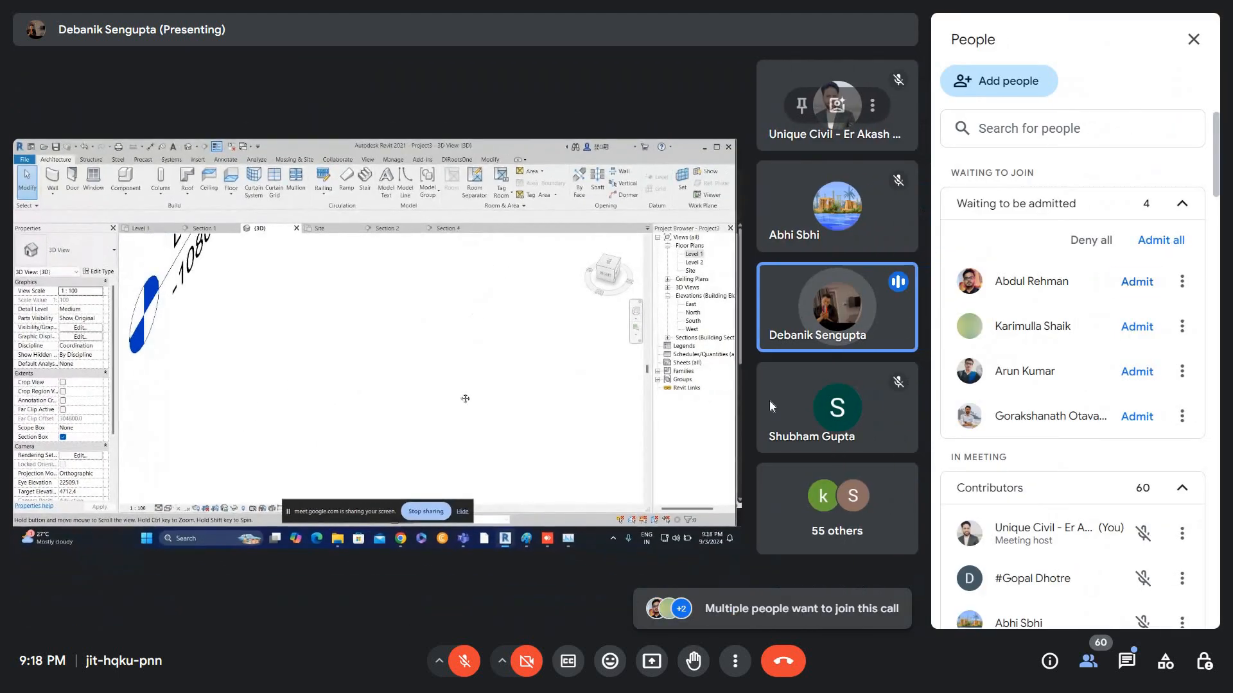
click(1172, 241)
key(Return)
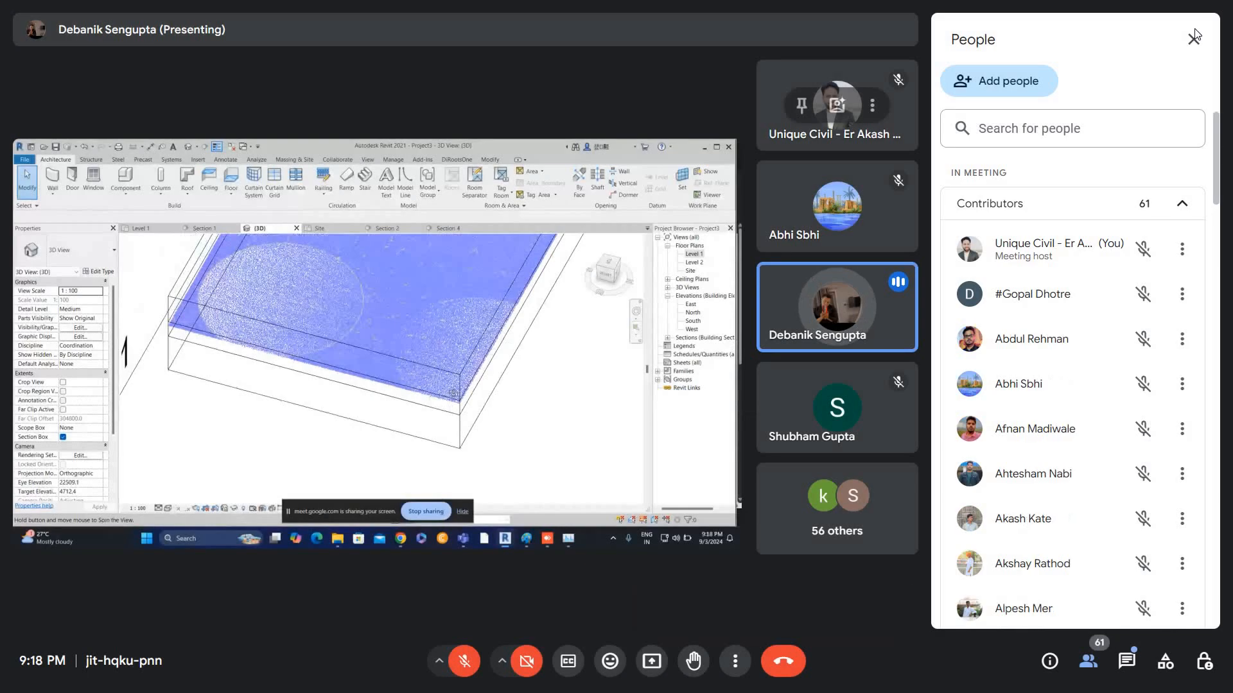
click(1193, 39)
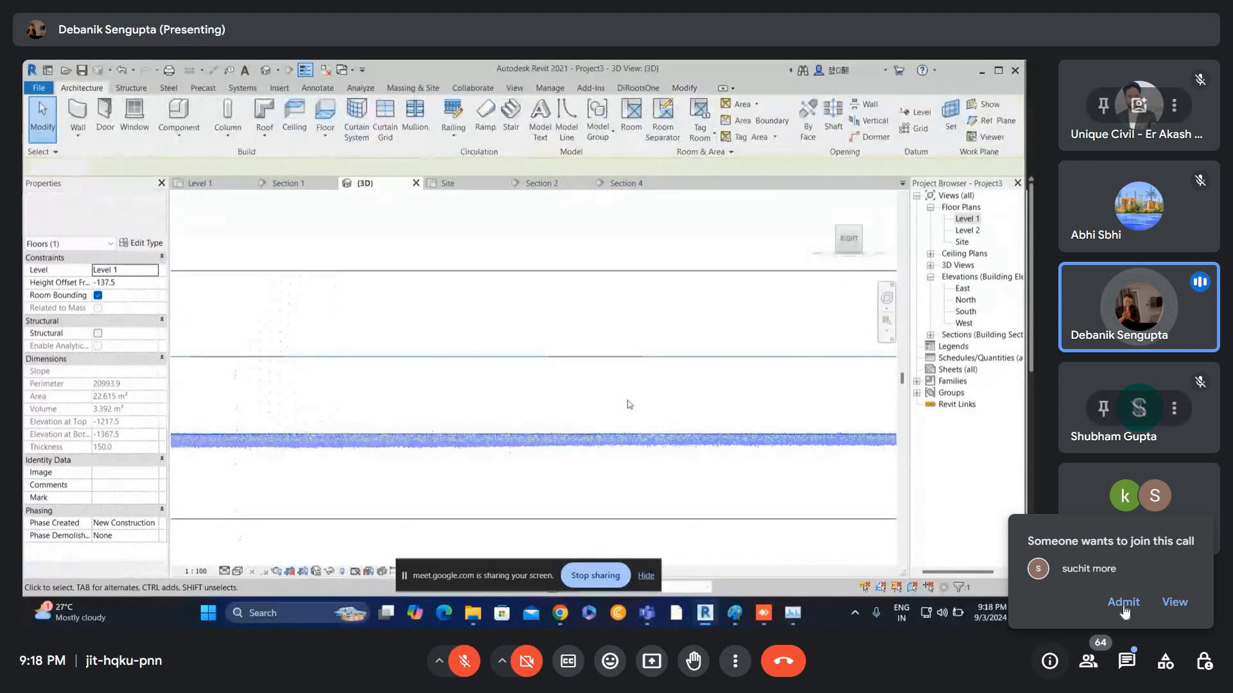
click(1123, 609)
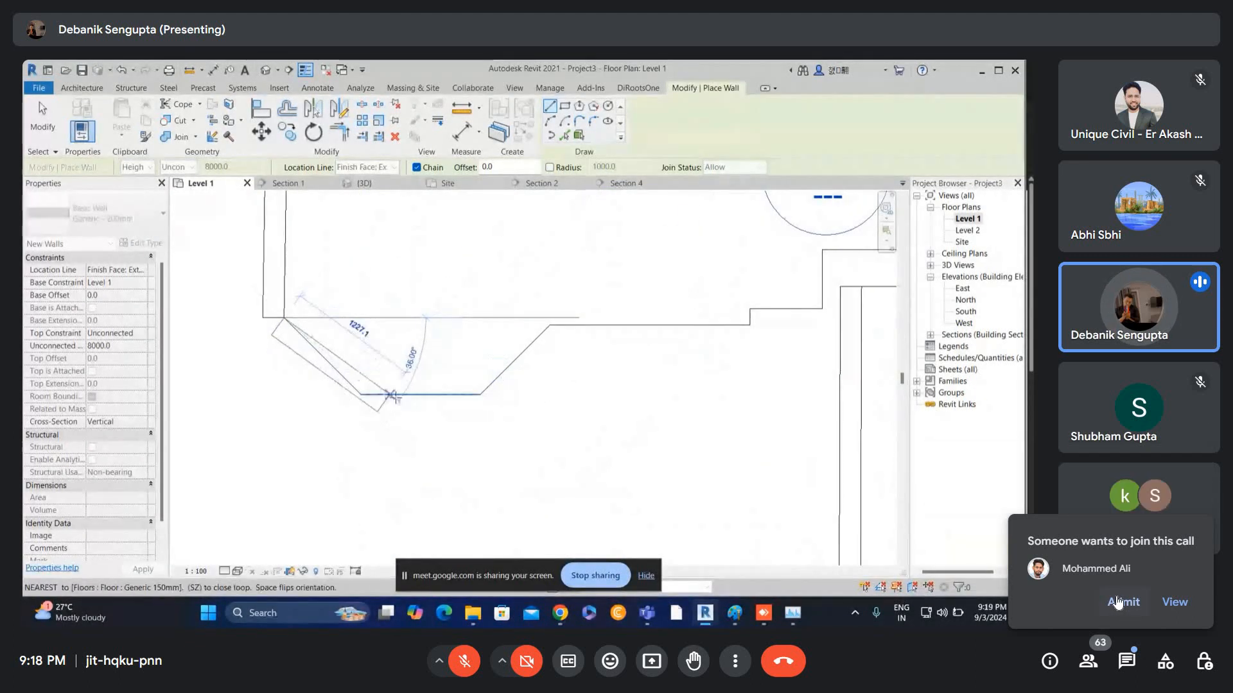
click(1116, 601)
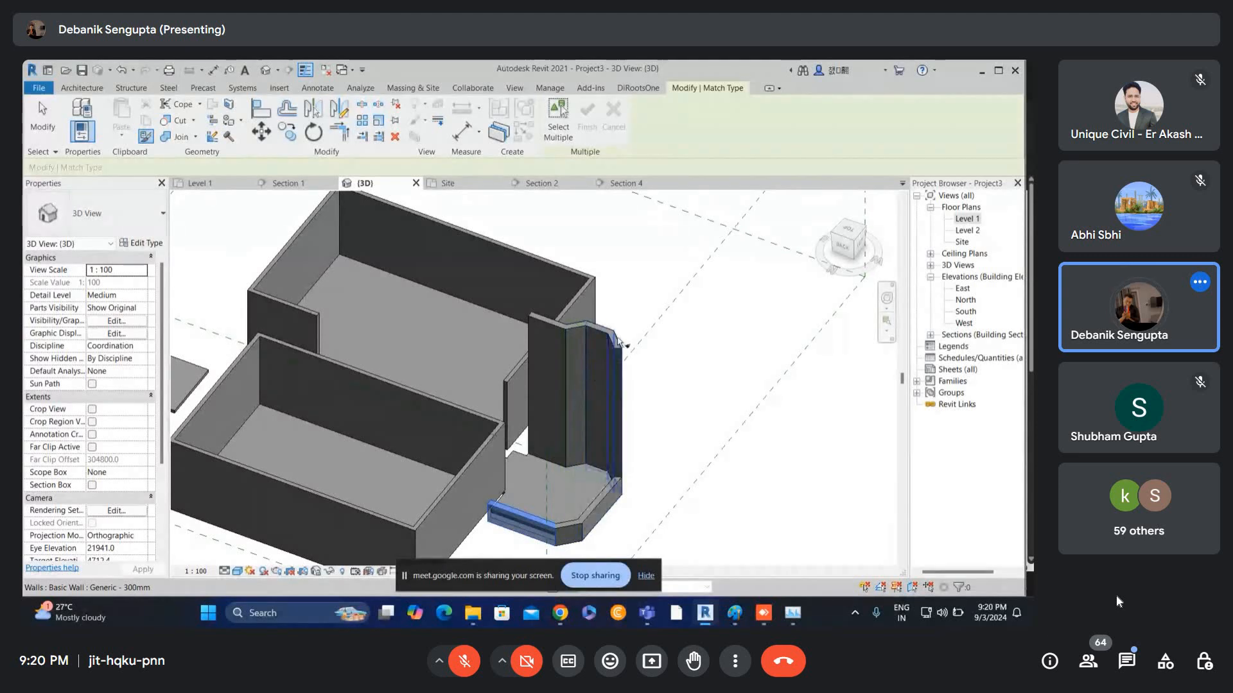
- Match the remaining full-height bay wall to the low Generic - 300mm bay wall and check the bay from outside in 3D
click(557, 331)
key(Escape)
key(Escape)
scroll(553, 329, down, 1)
shift+middle_drag(553, 329, 700, 304)
scroll(345, 355, up, 2)
click(360, 339)
key(Escape)
- In the Level 1 plan, draw a 3280 mm Curtain Wall along the centreline of the bay's north wall
double_click(968, 219)
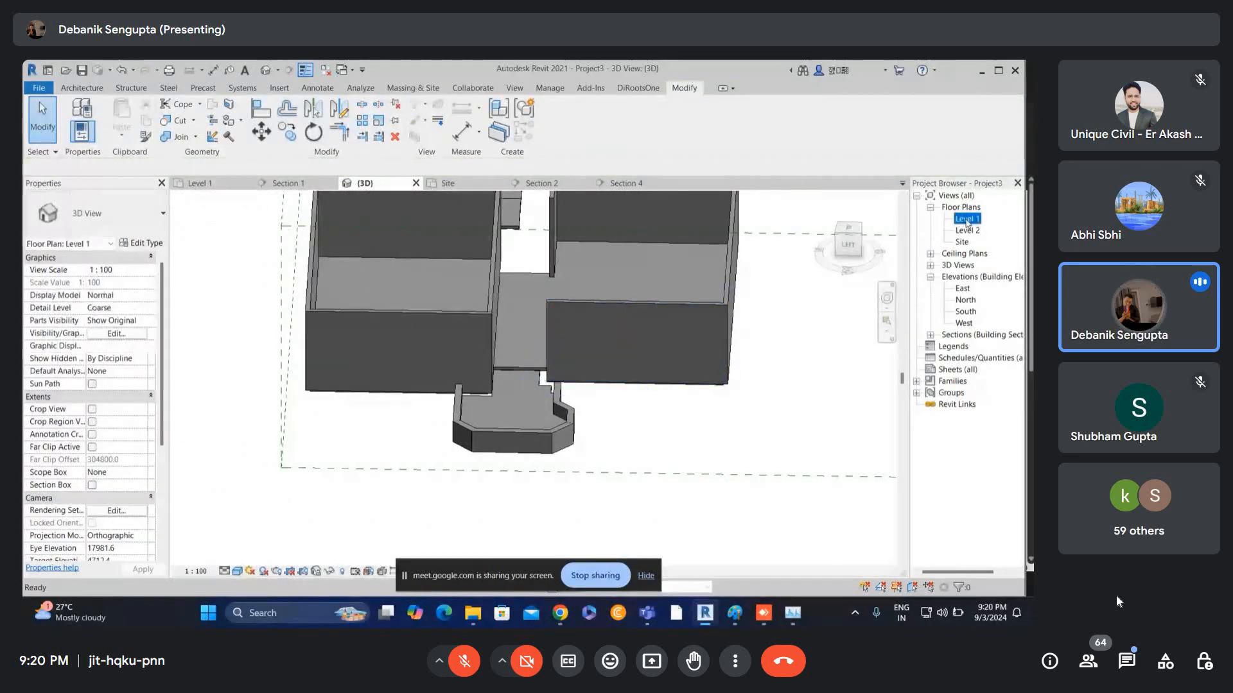
scroll(472, 360, up, 2)
key(a)
scroll(471, 348, up, 3)
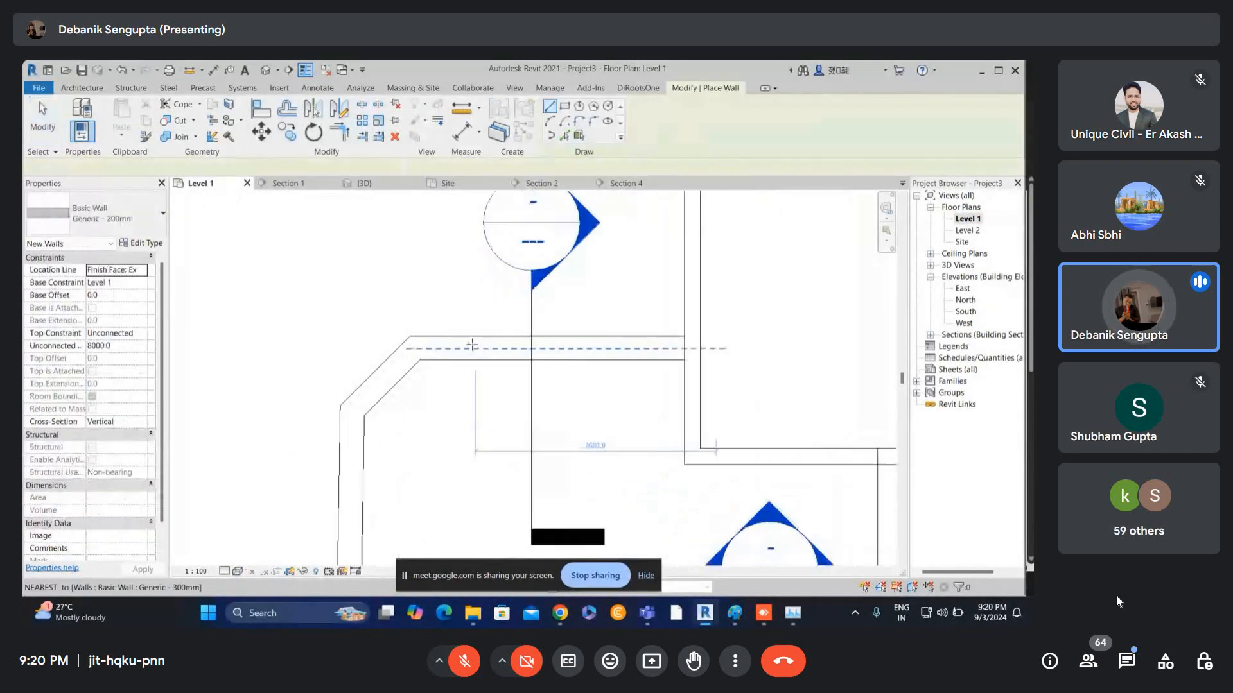
click(132, 217)
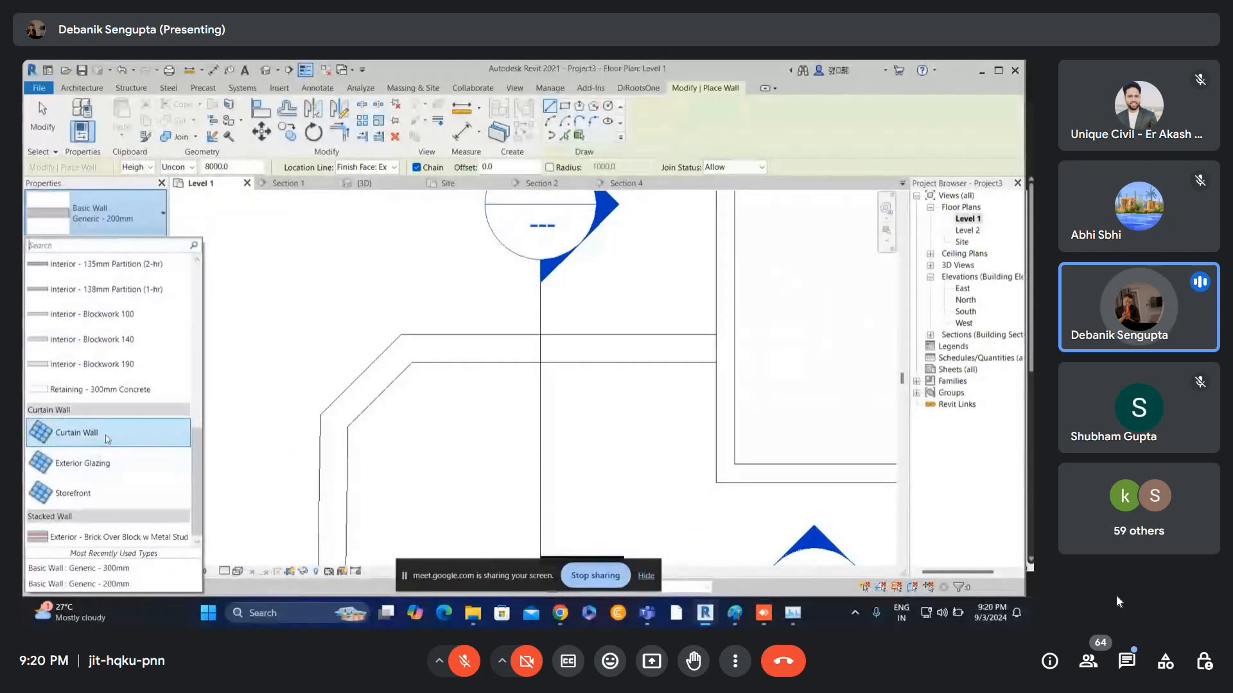
click(77, 432)
click(716, 349)
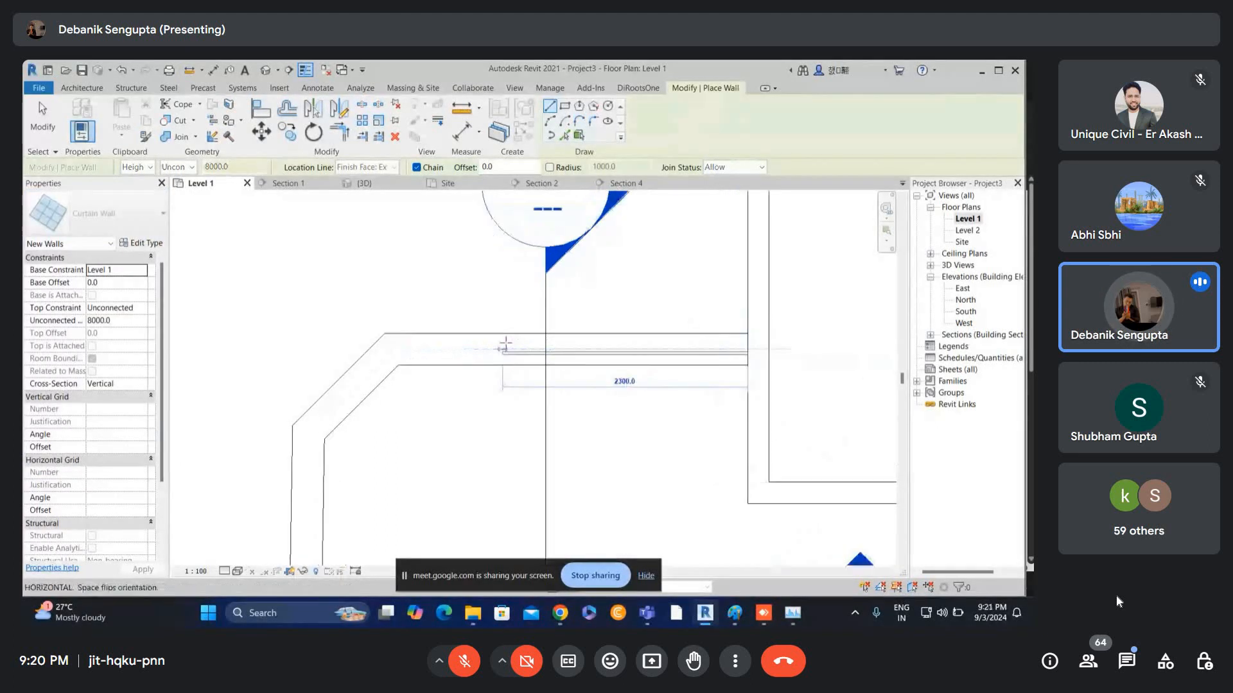
scroll(481, 342, up, 2)
click(360, 349)
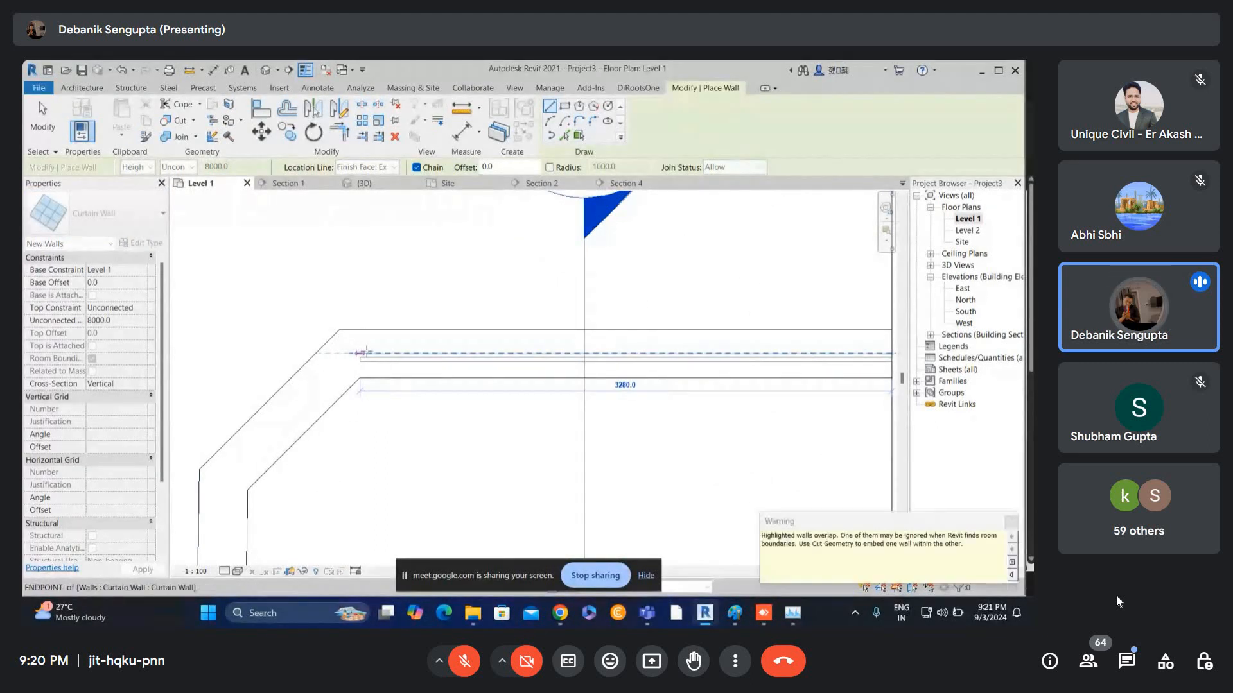
key(Escape)
key(Escape)
- Select the new curtain wall in Section 4 and enable Automatically Embed in its type properties
scroll(371, 354, up, 1)
click(382, 362)
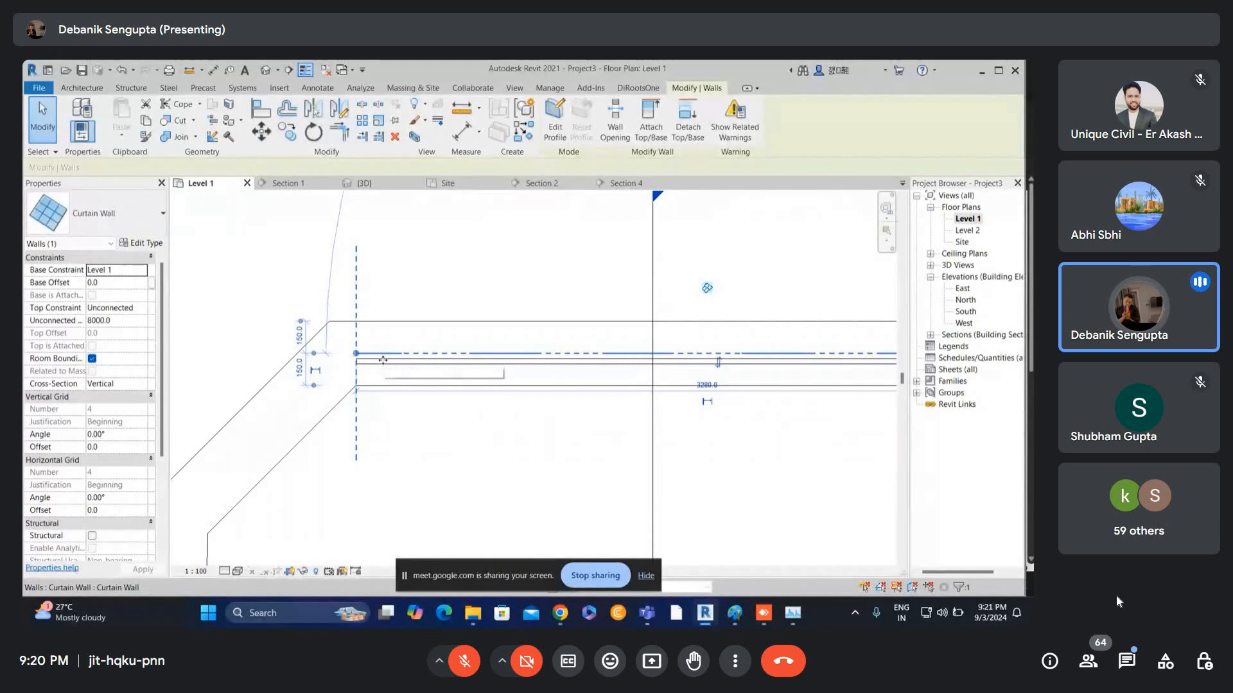
scroll(481, 340, down, 1)
middle_drag(578, 281, 572, 396)
double_click(614, 217)
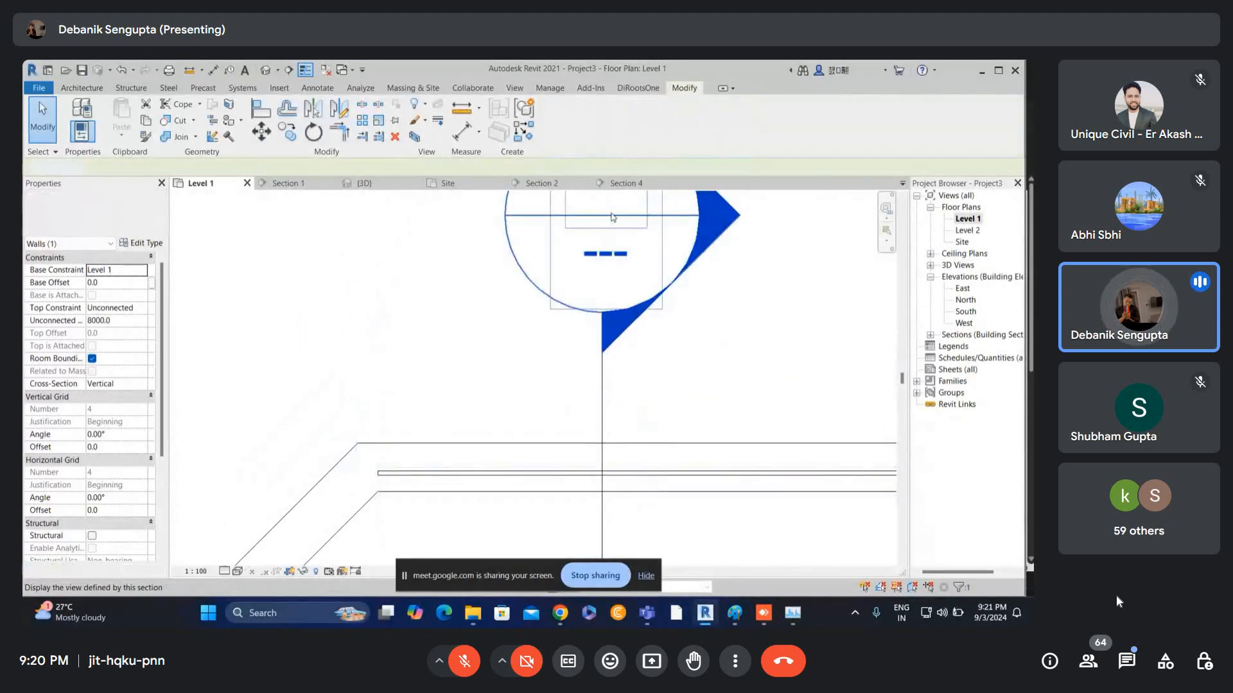
scroll(471, 407, up, 1)
click(471, 408)
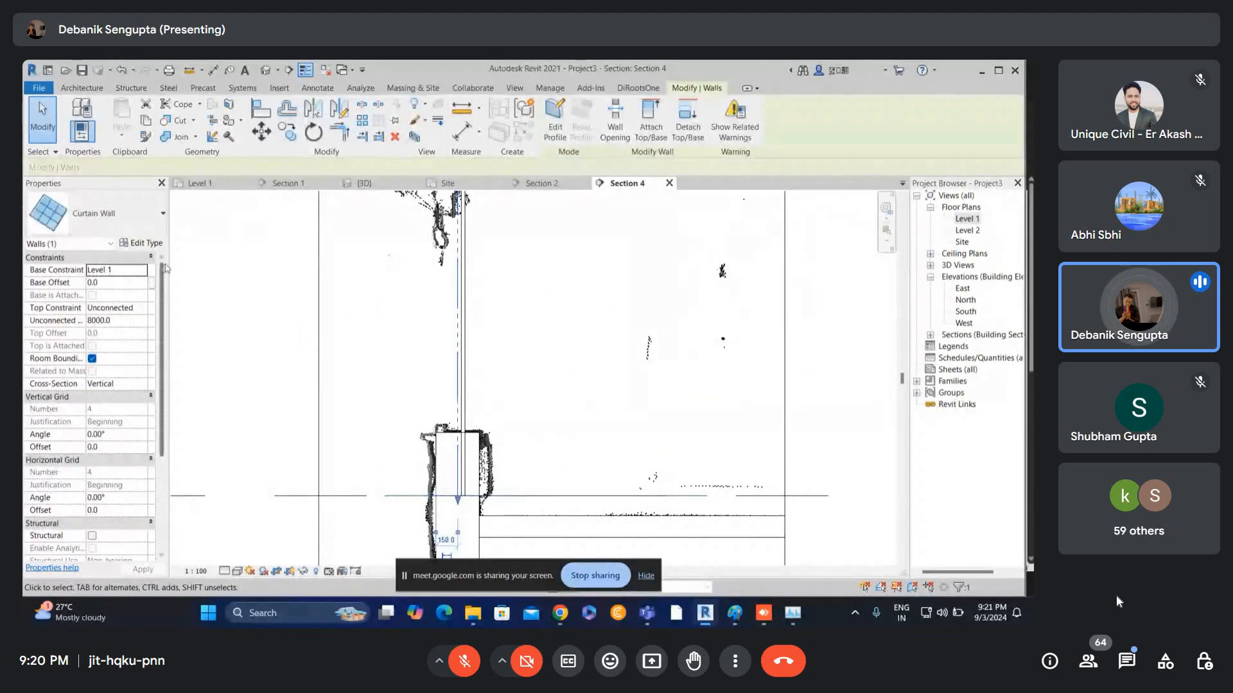
click(159, 246)
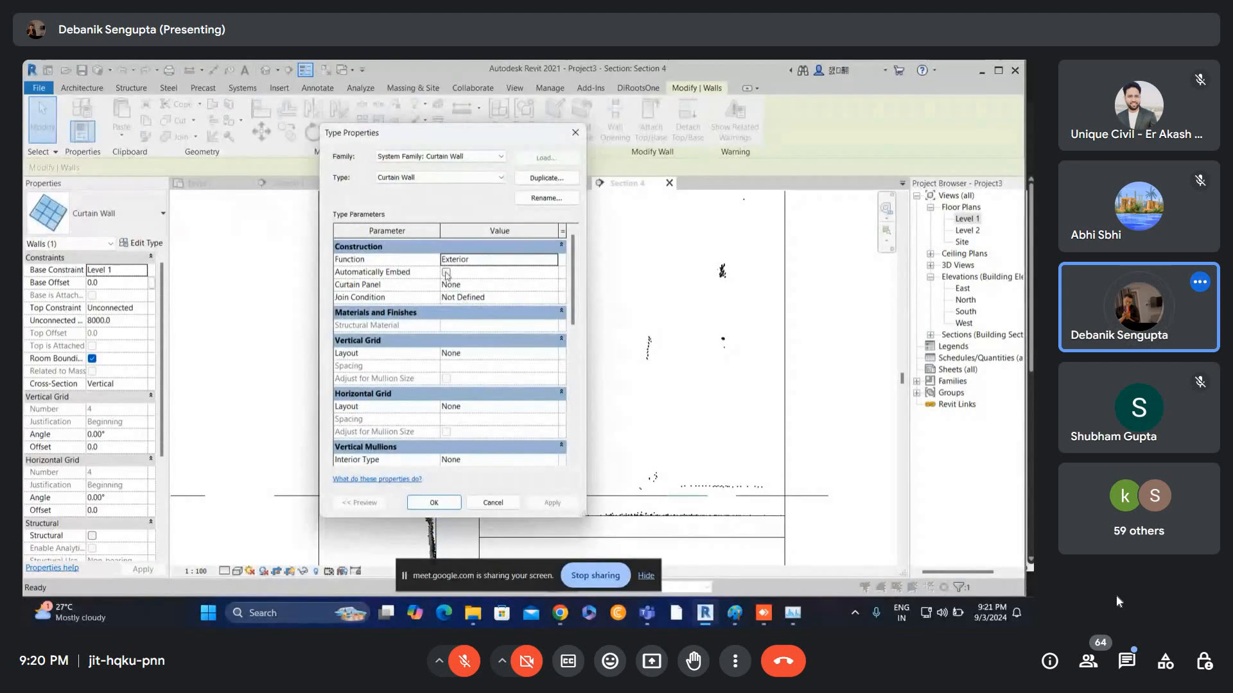
click(433, 503)
scroll(449, 494, up, 3)
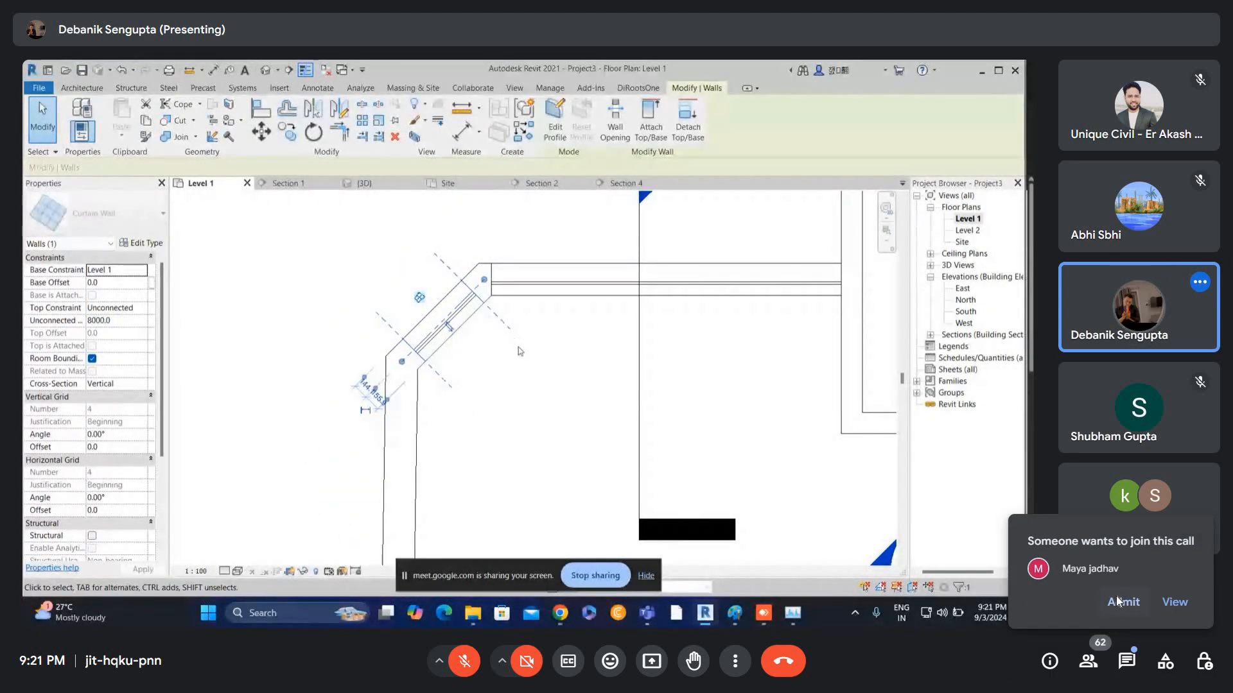
- In the Google Meet call, admit the three additional people who ask to join
click(1117, 601)
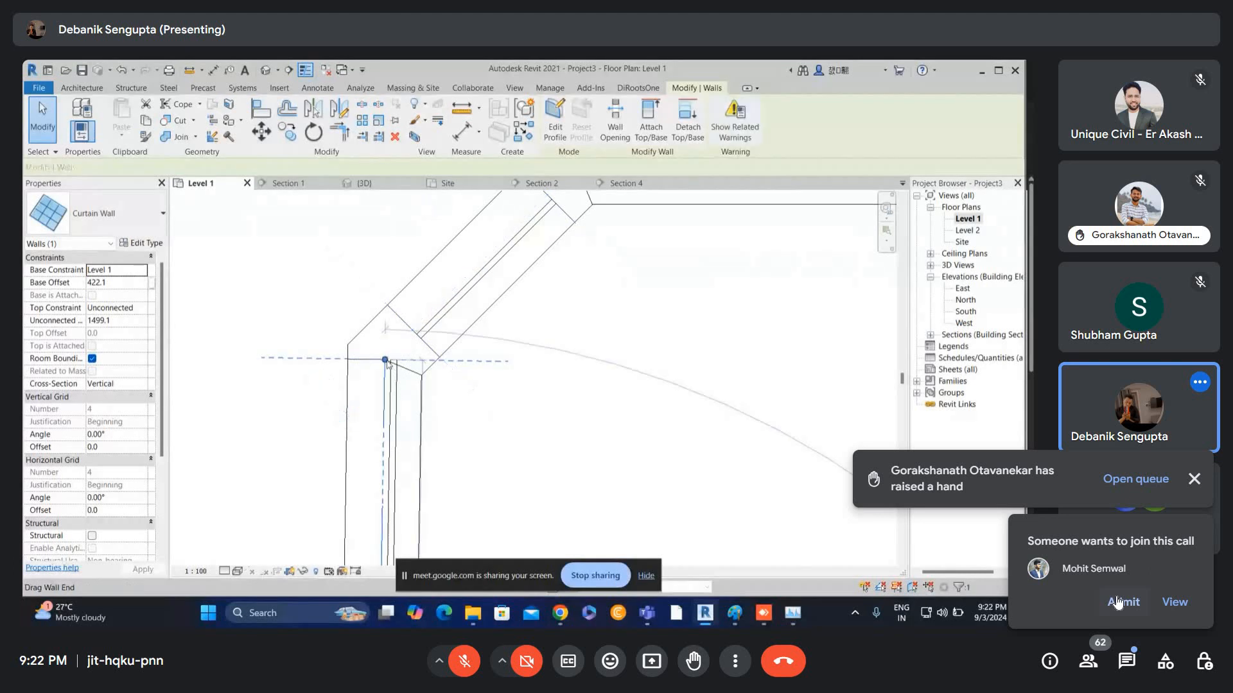
click(1122, 602)
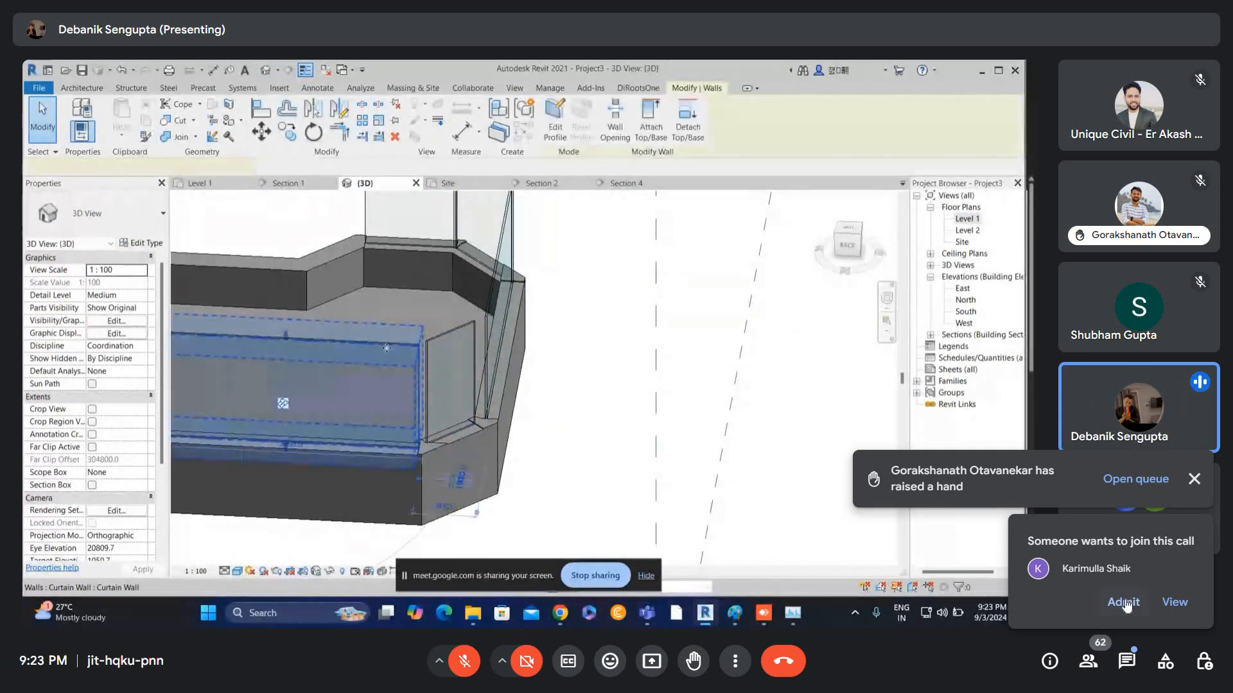
click(1124, 602)
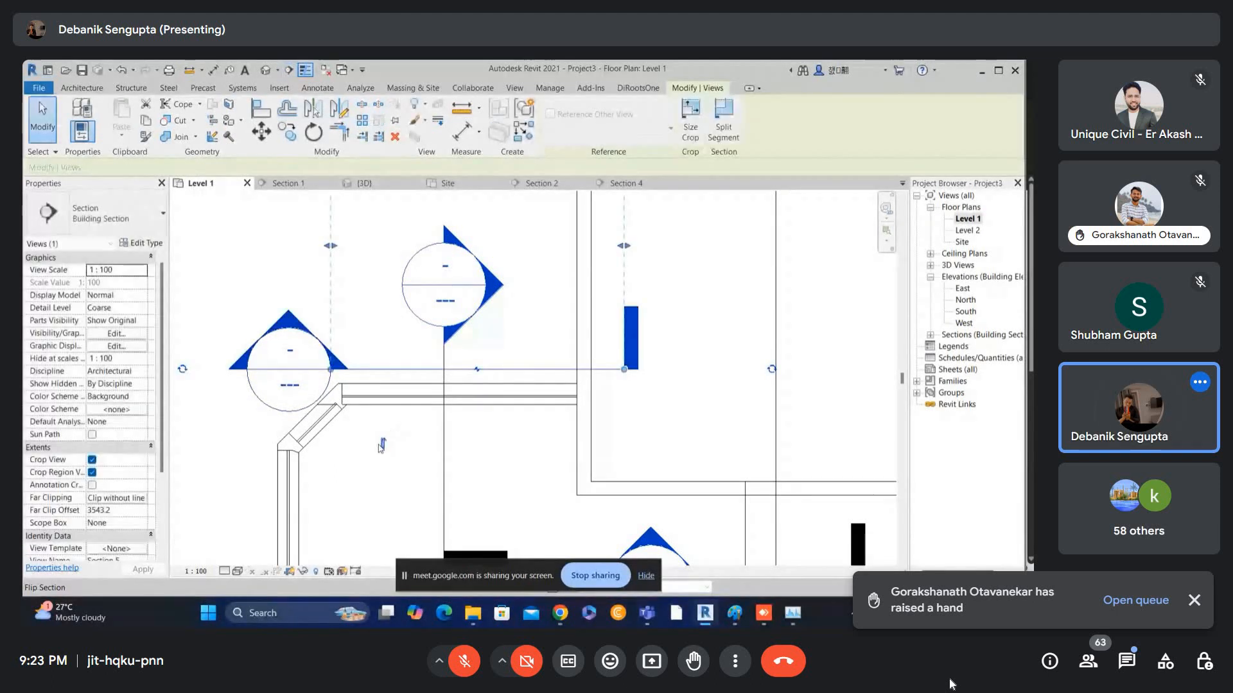
- In the Level 1 plan, reduce the far clip offset of the section facing the bay's north wall to about 511 mm and open its view
scroll(467, 447, up, 2)
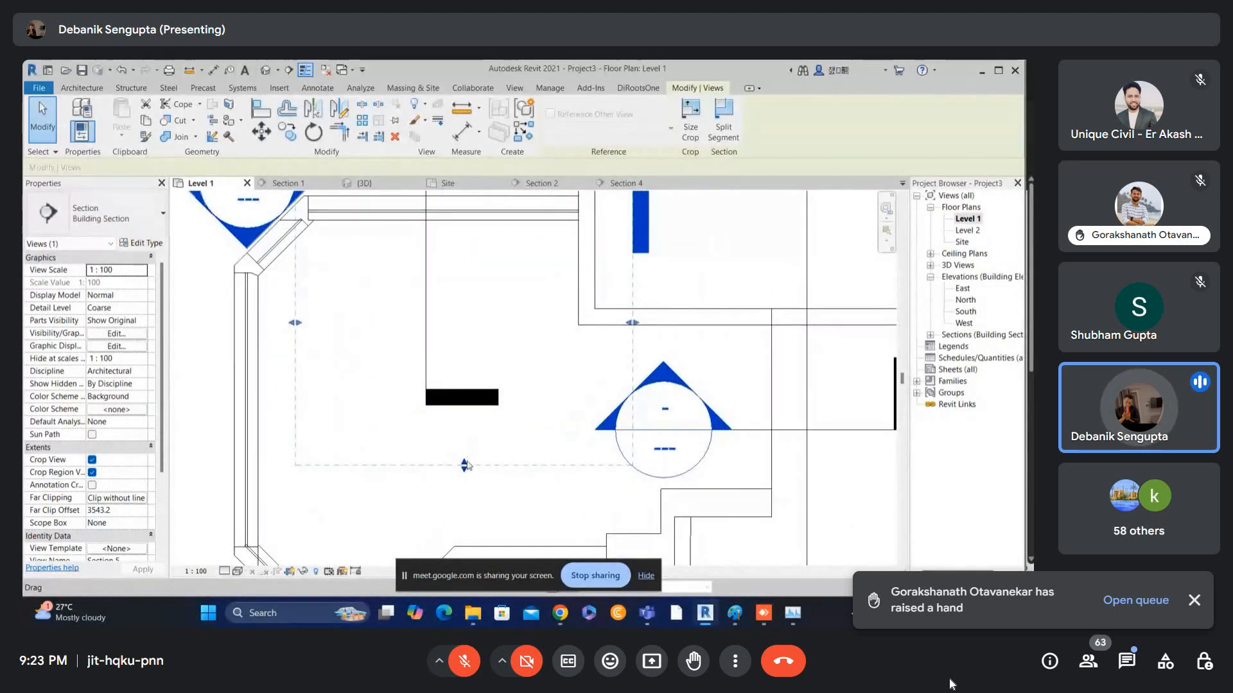
drag(465, 463, 485, 217)
middle_drag(472, 264, 482, 350)
click(482, 355)
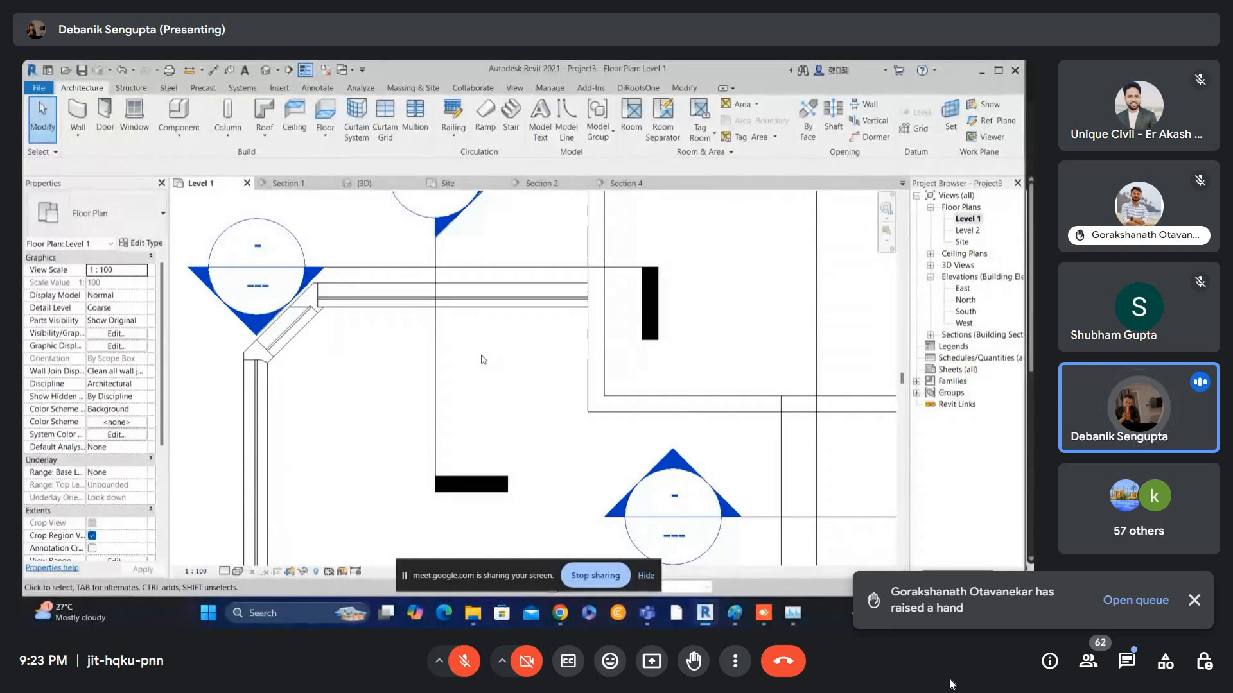
double_click(276, 272)
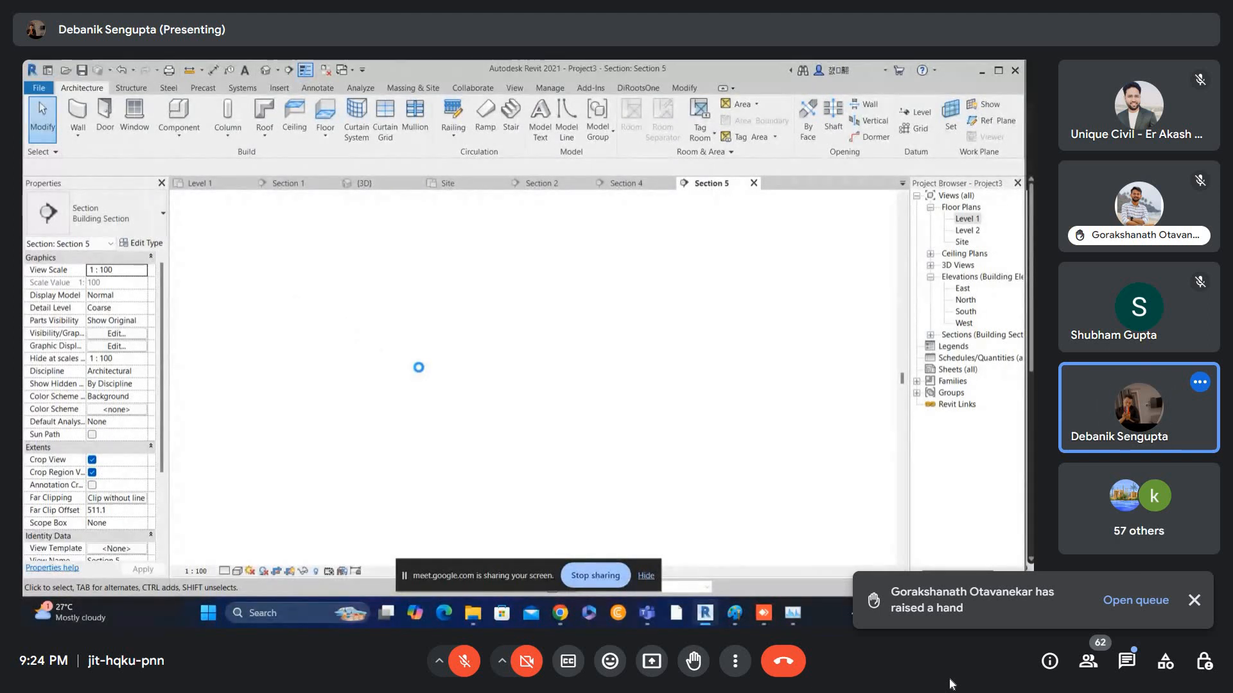
scroll(548, 365, up, 5)
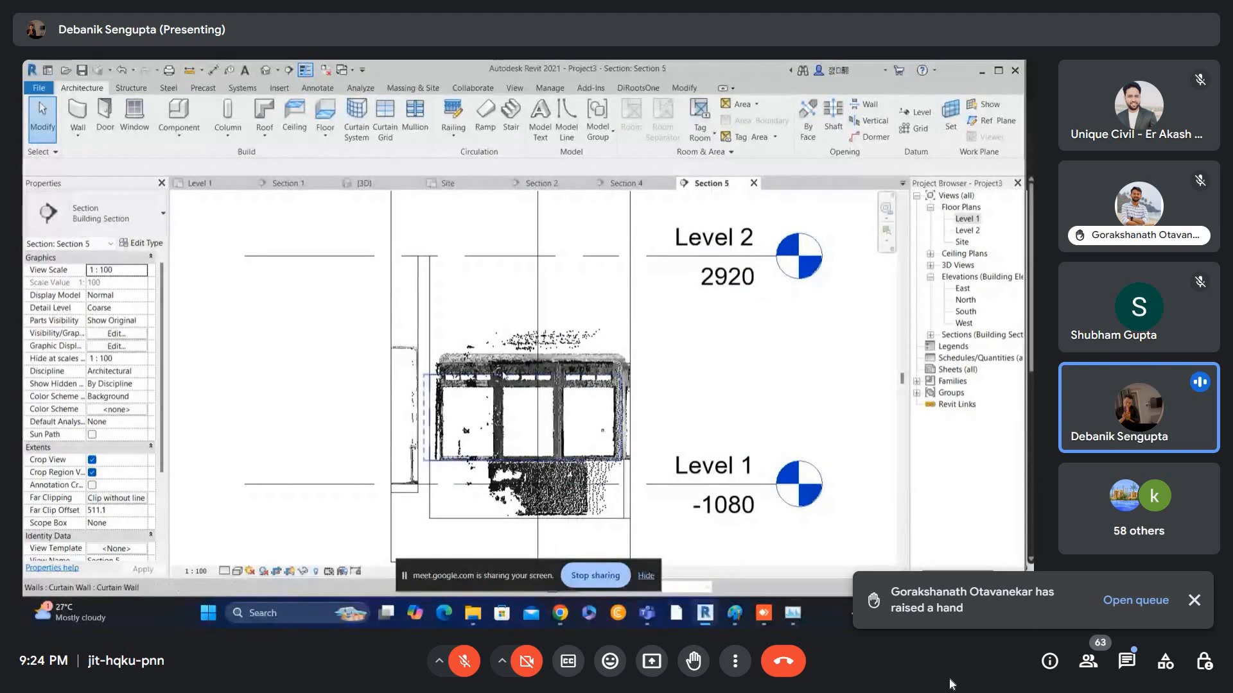
- Raise the curtain wall's top edge to the scanned window head, at an unconnected height of 1697.9 mm
click(510, 370)
scroll(542, 375, up, 4)
scroll(542, 376, up, 3)
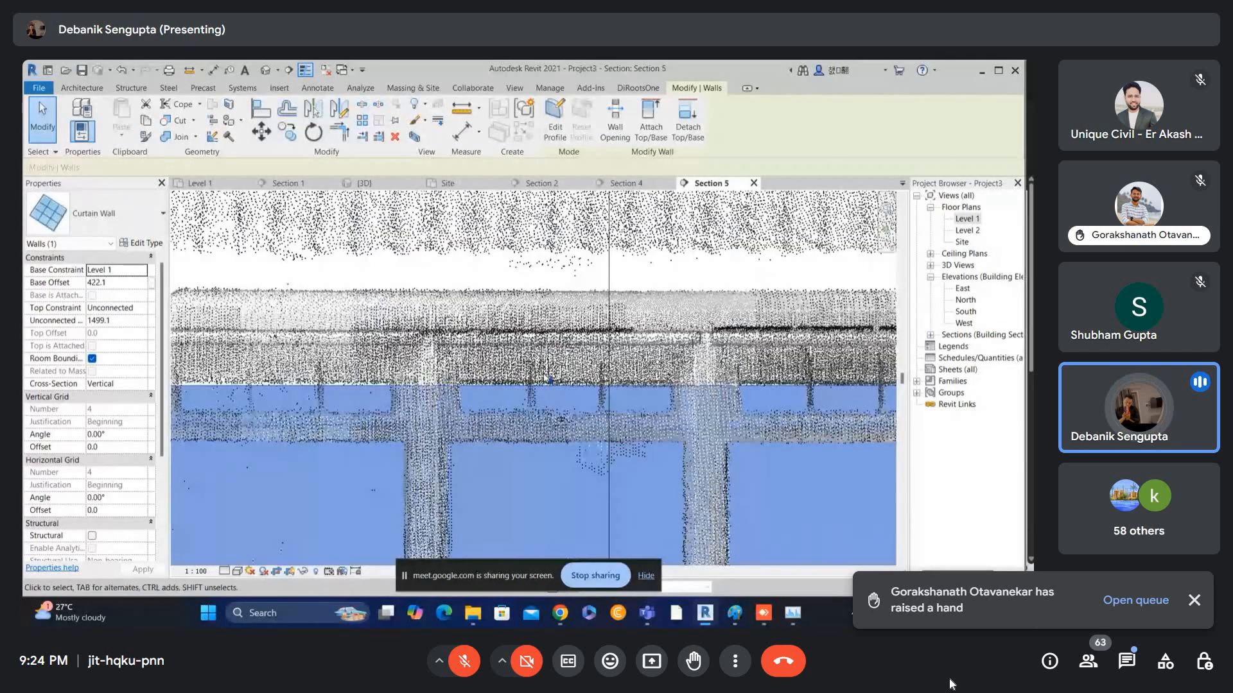
drag(550, 363, 551, 332)
scroll(539, 348, down, 3)
middle_drag(539, 366, 545, 311)
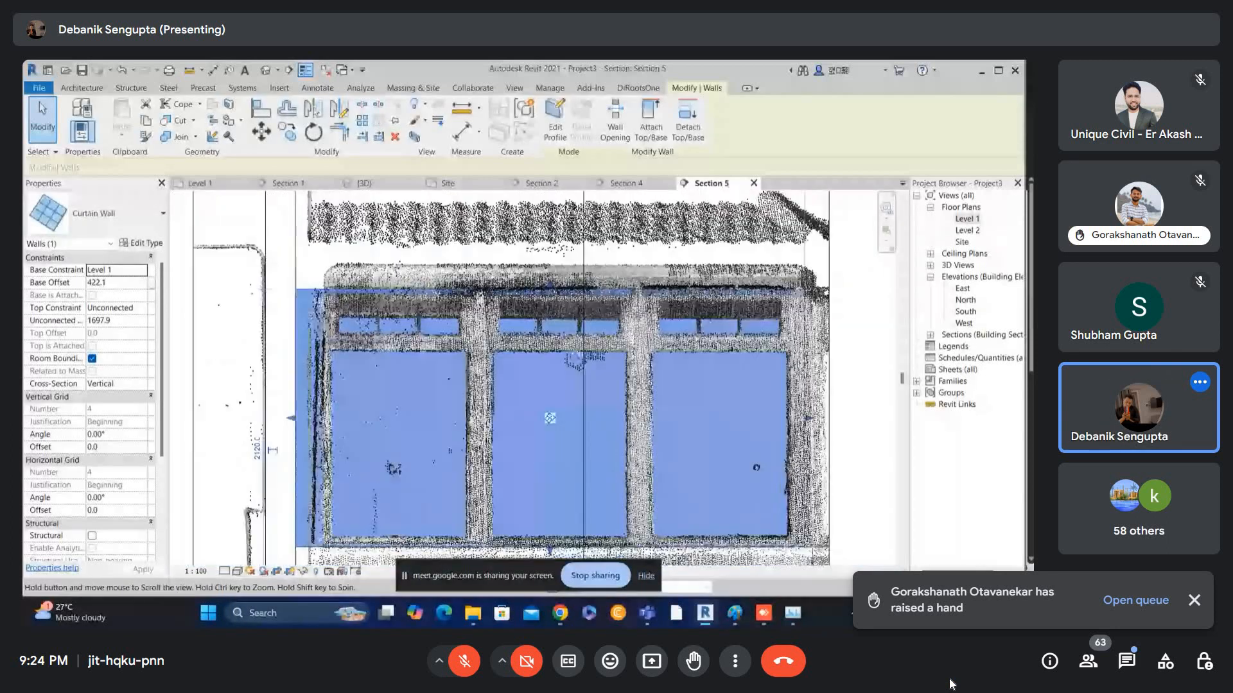
key(Escape)
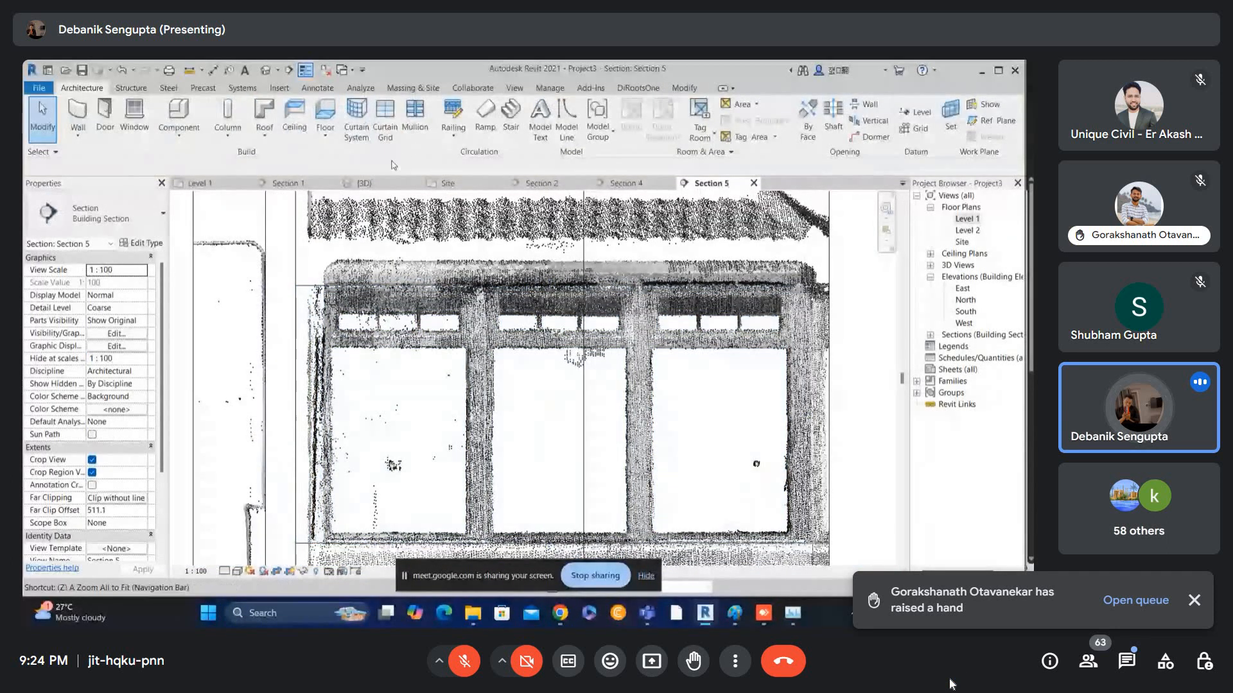
- Add three vertical curtain grid lines across the north curtain wall at its quarter points
click(414, 121)
click(423, 288)
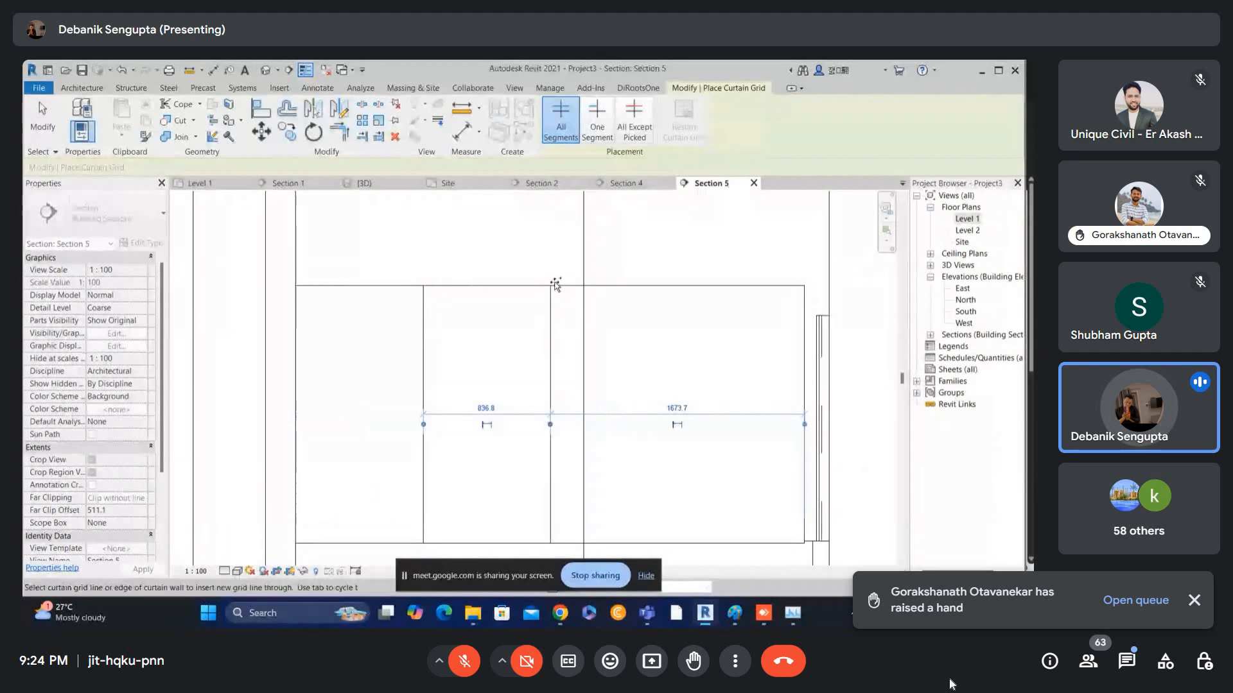
click(552, 286)
click(663, 288)
key(Escape)
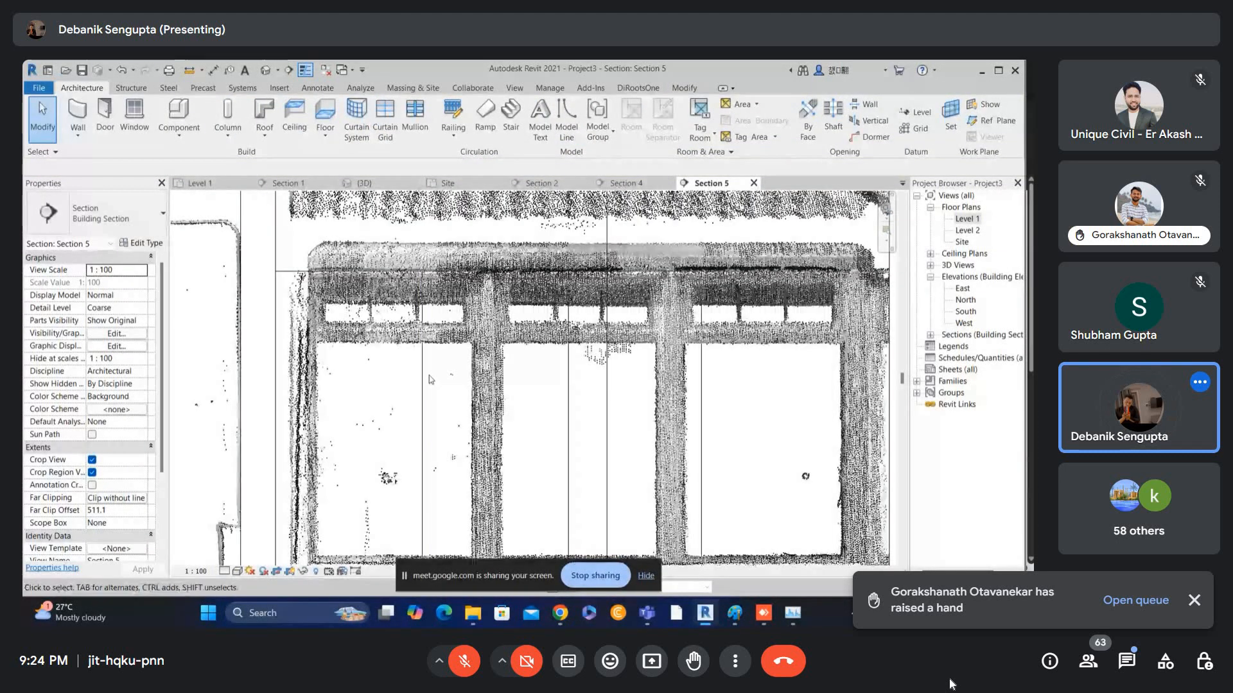
- Move the first two vertical curtain grid lines onto the centres of the two scanned window posts, about 1061 mm apart
click(427, 376)
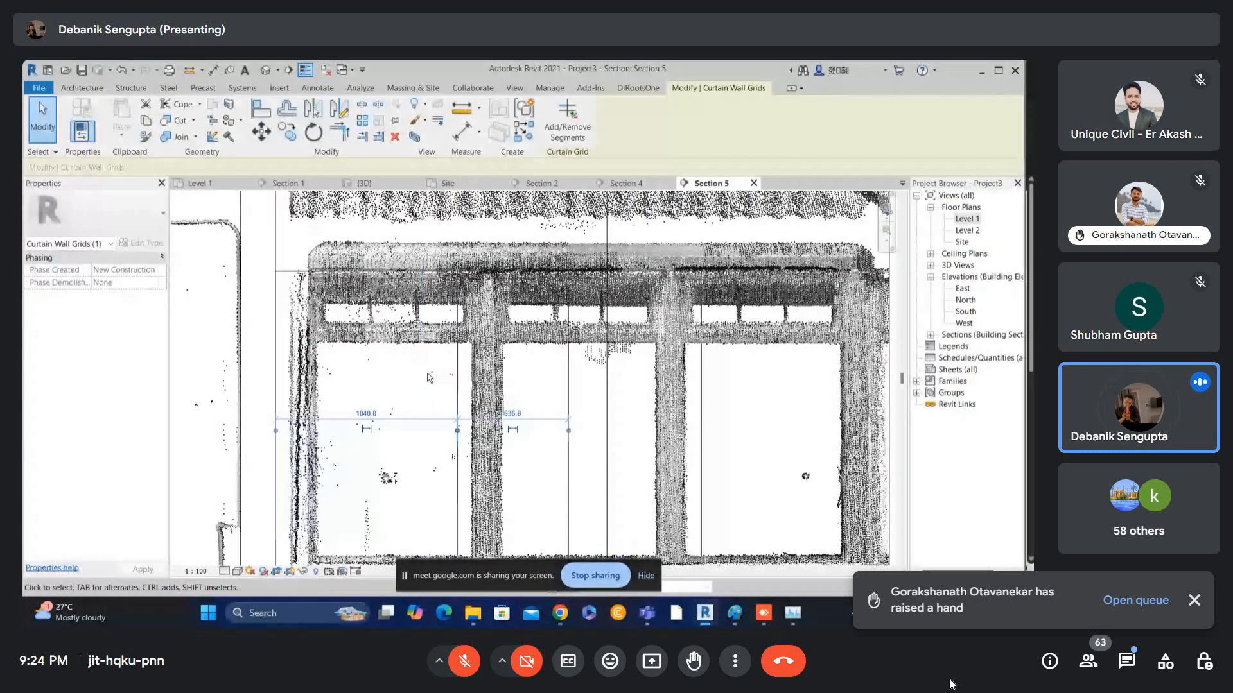
drag(427, 376, 484, 406)
scroll(486, 407, up, 2)
click(597, 397)
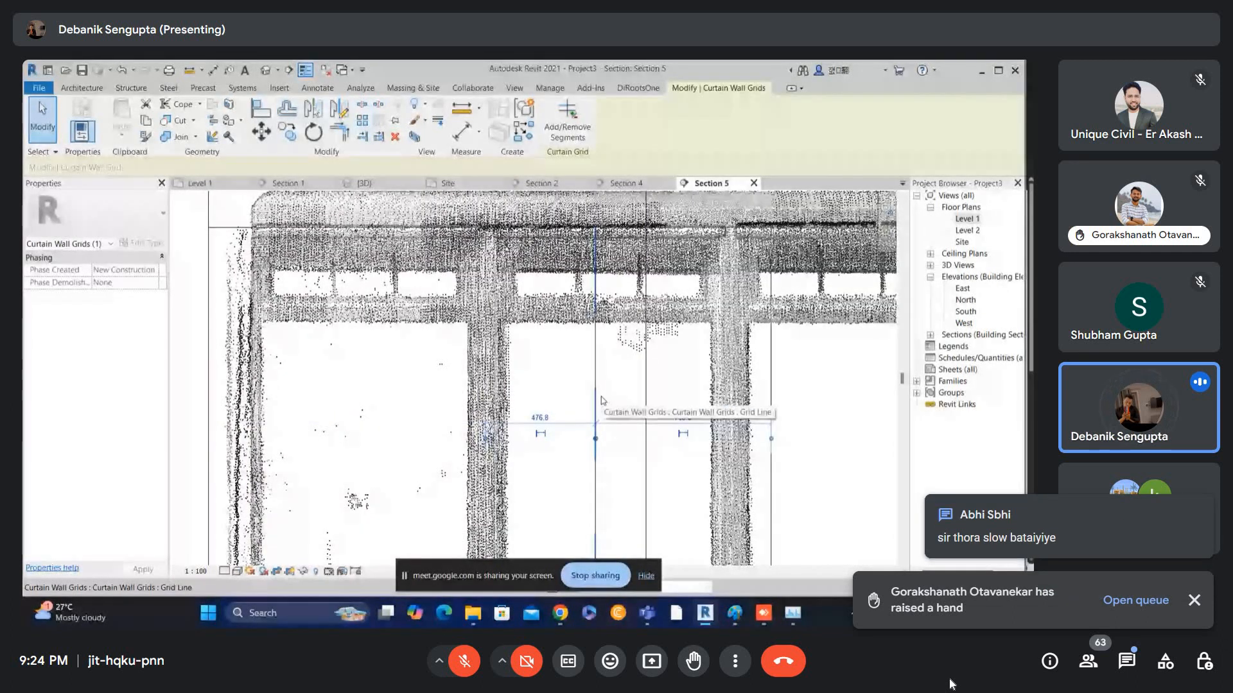
drag(597, 397, 730, 395)
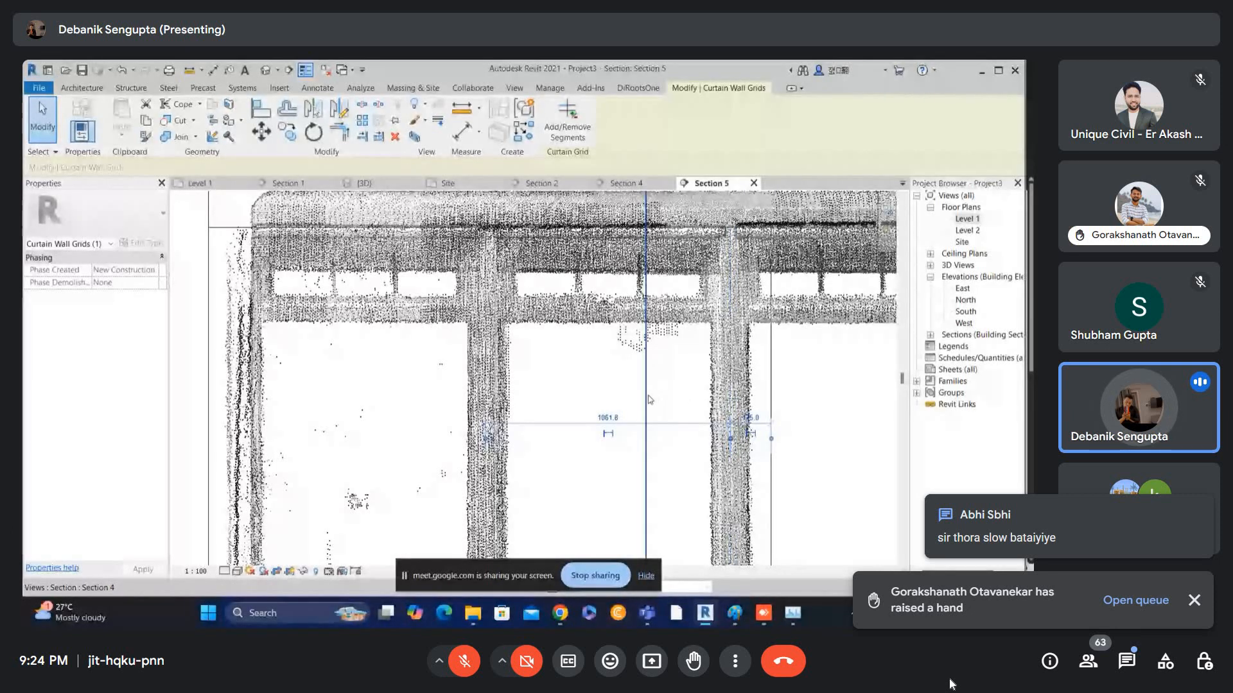
- Delete the surplus third vertical grid line from the north curtain wall
scroll(552, 369, down, 2)
scroll(554, 369, down, 1)
scroll(674, 361, up, 2)
key(Escape)
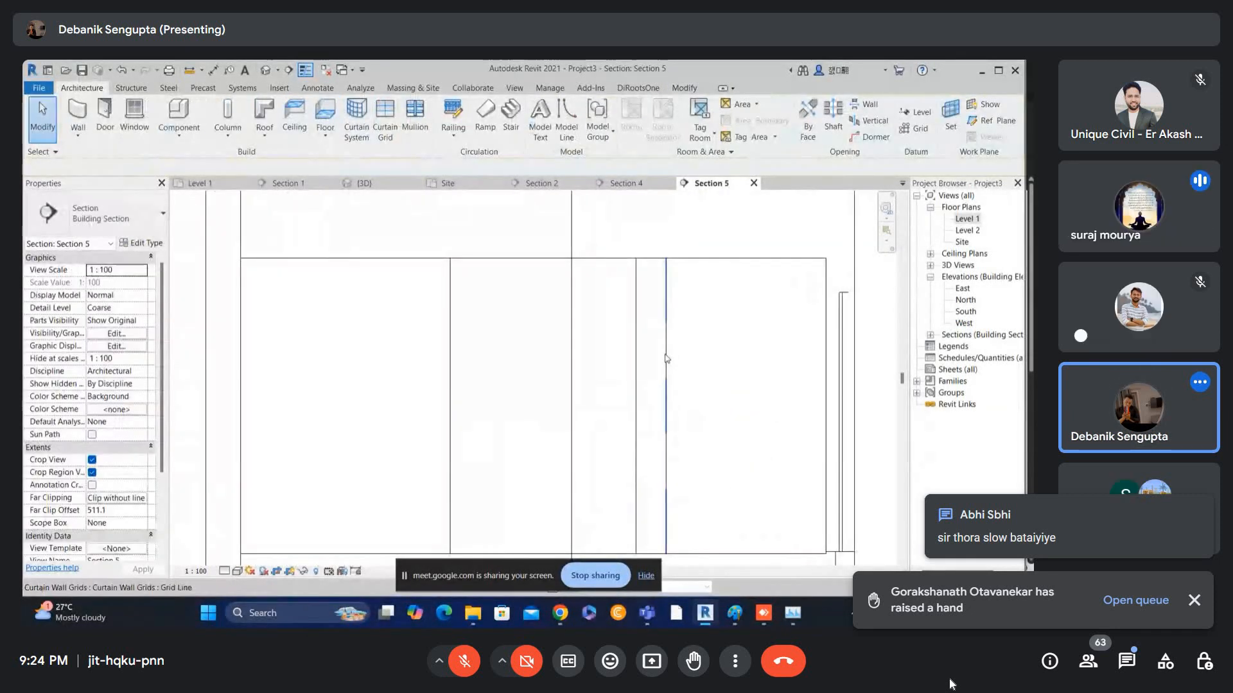
click(664, 359)
key(Delete)
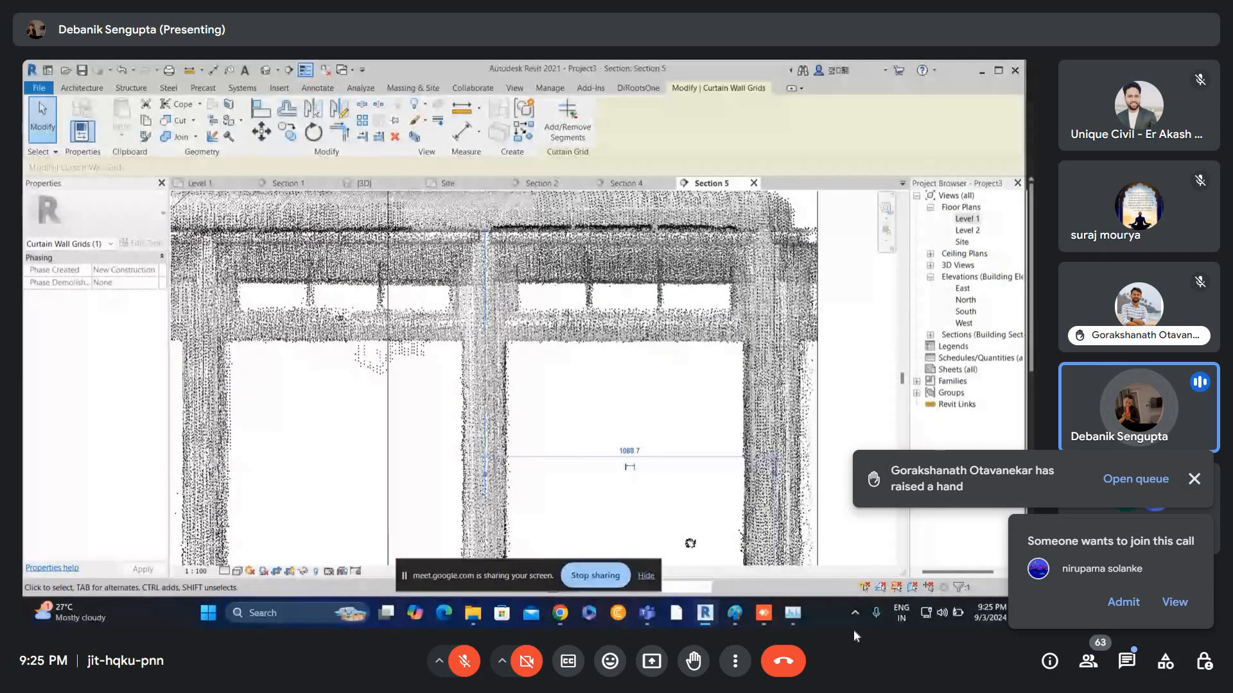
- Admit the two people who ask to join the Google Meet call, one after the other
click(1118, 605)
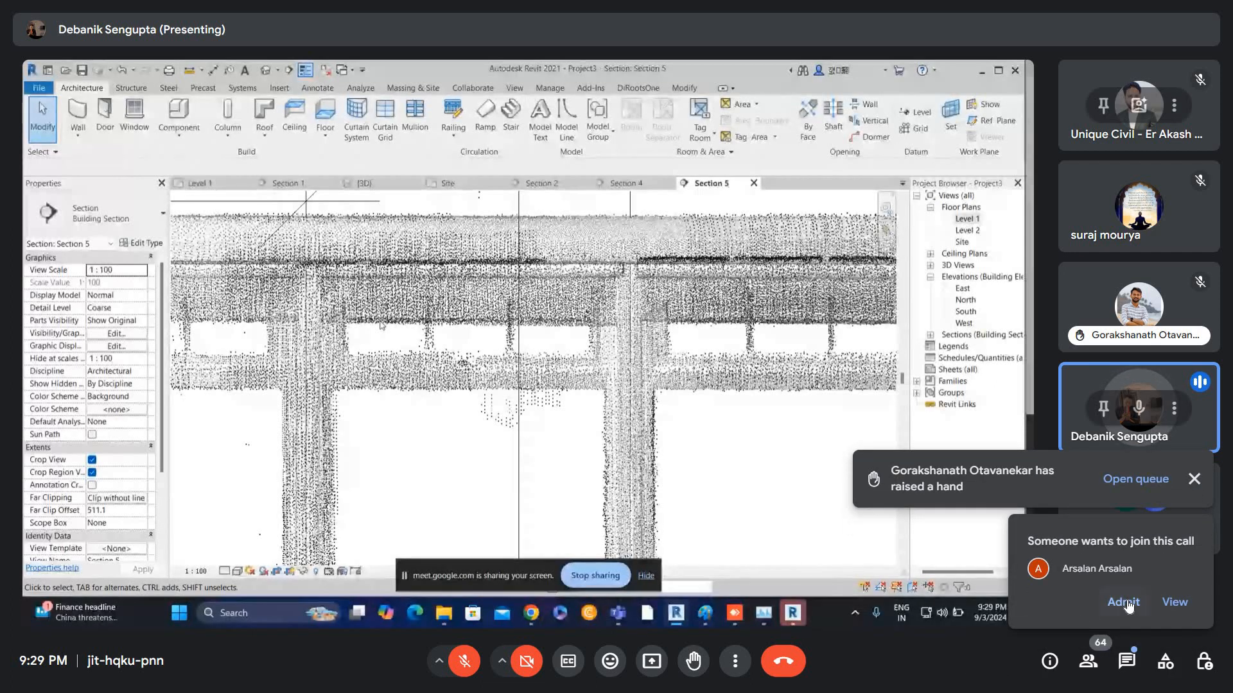
click(1127, 603)
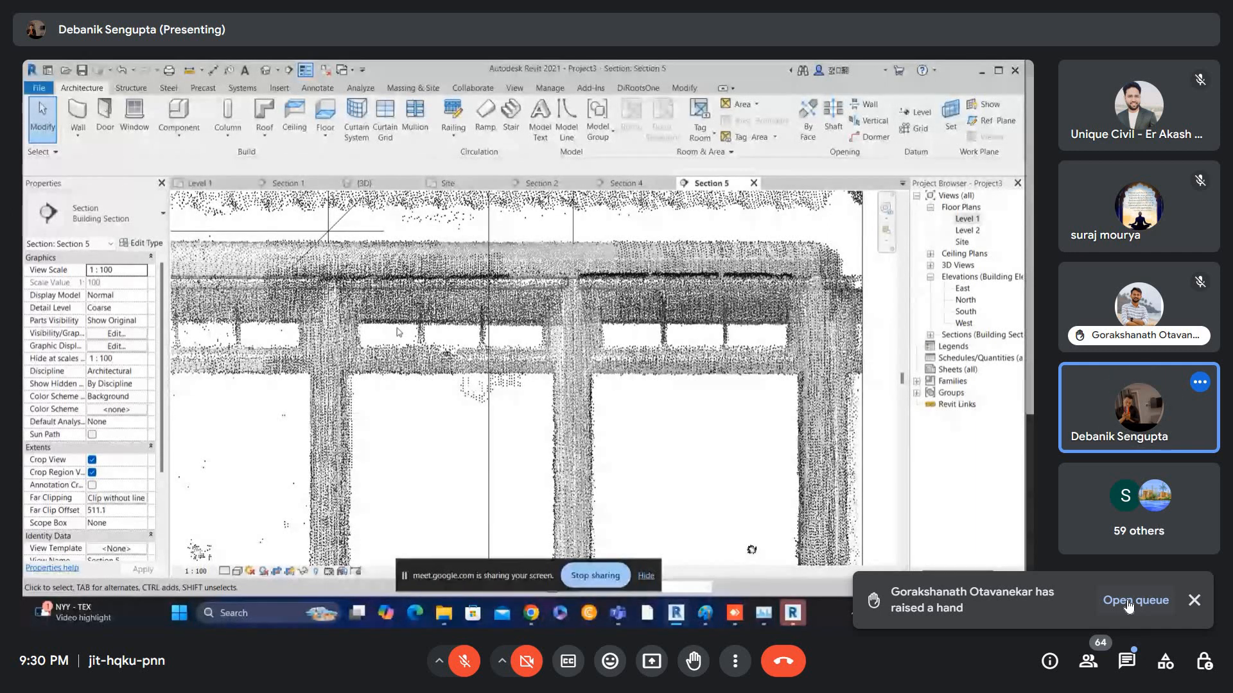
- Place 50 x 150mm rectangular mullions on the curtain wall's two vertical grid lines and along its top edge
scroll(449, 334, down, 2)
scroll(556, 348, down, 2)
middle_drag(473, 406, 496, 392)
scroll(449, 304, up, 2)
middle_drag(447, 310, 449, 296)
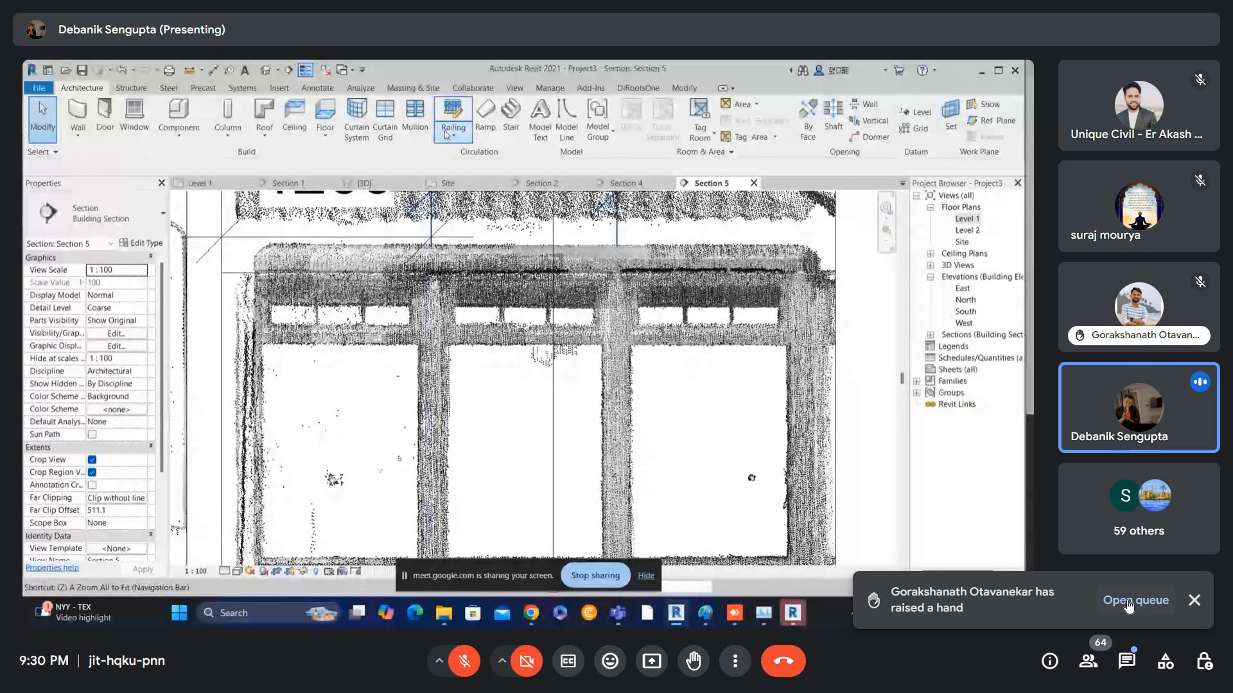
click(414, 115)
click(432, 301)
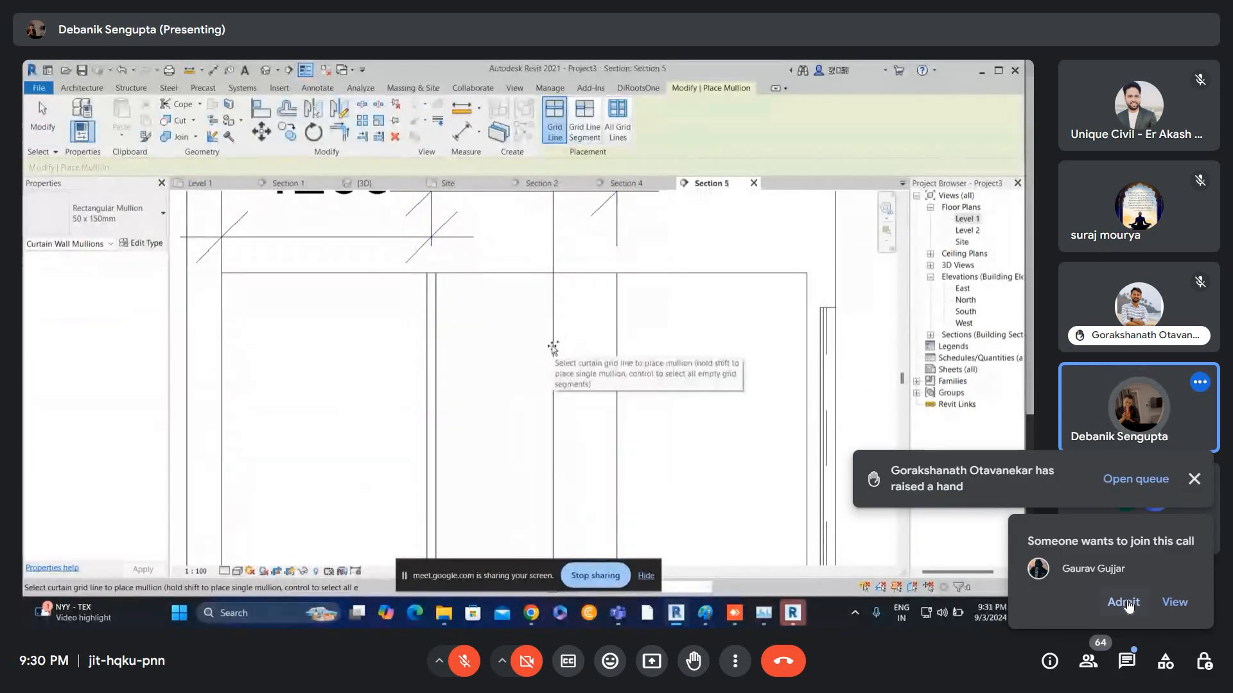
click(617, 328)
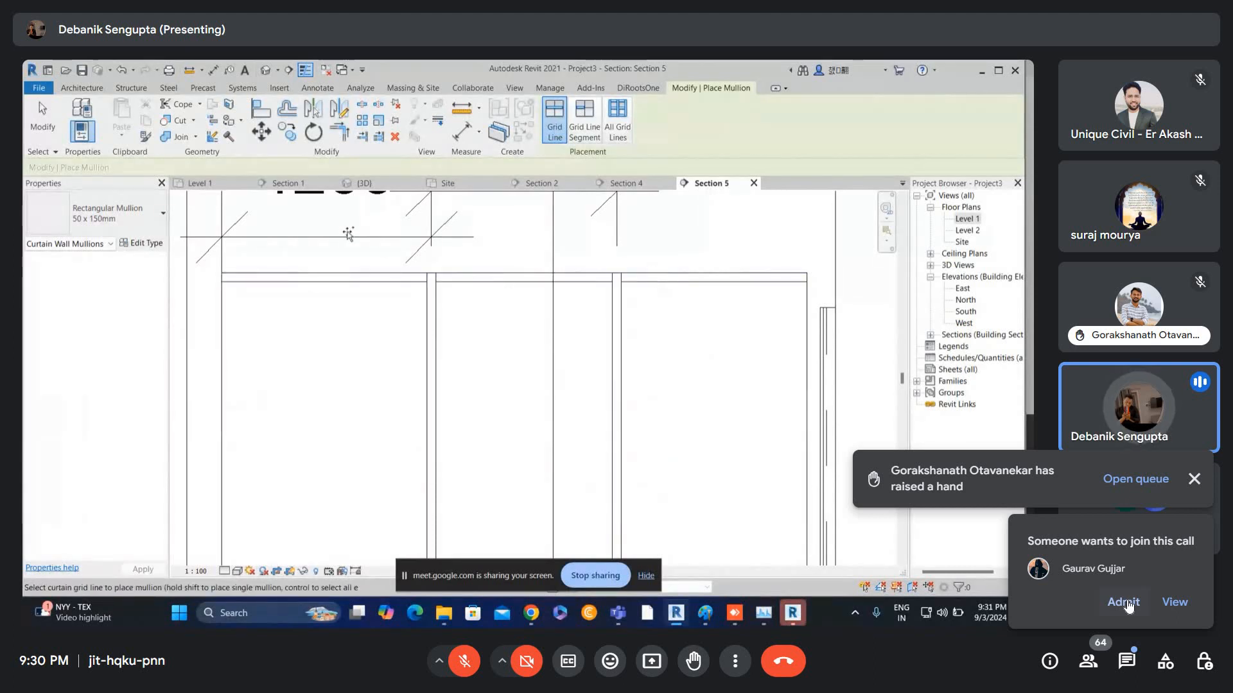
- Let two more waiting participants into the meeting as their join requests appear
click(1123, 602)
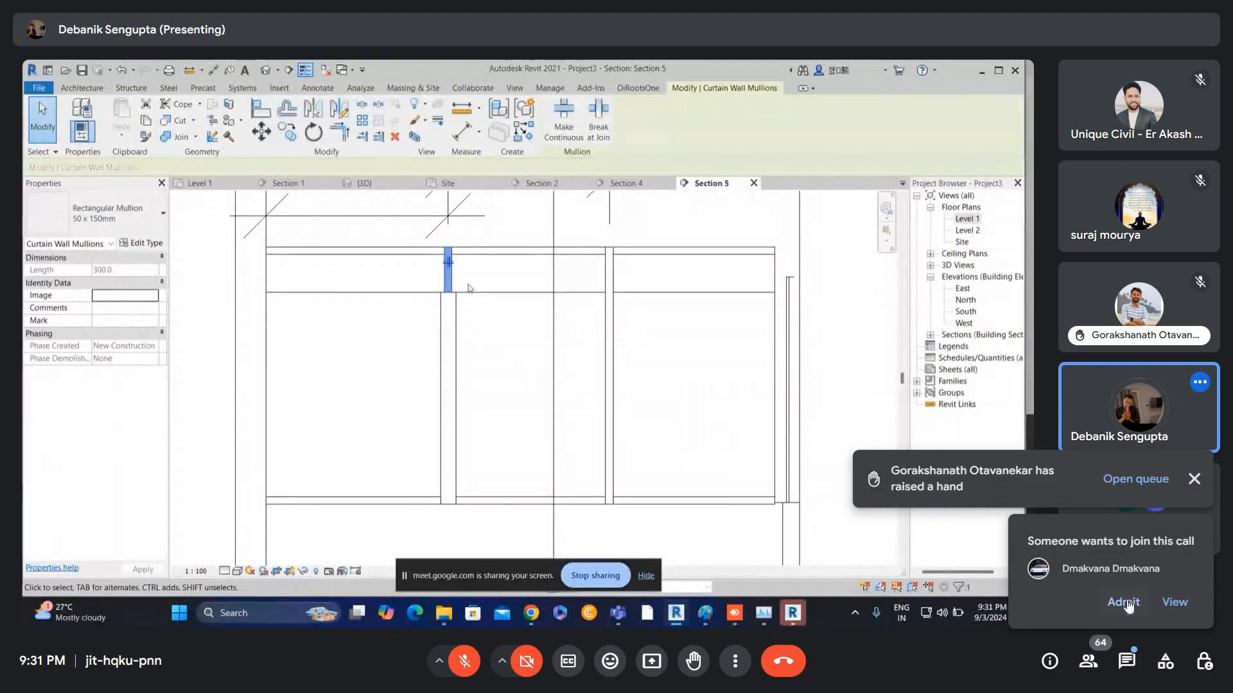
click(1125, 603)
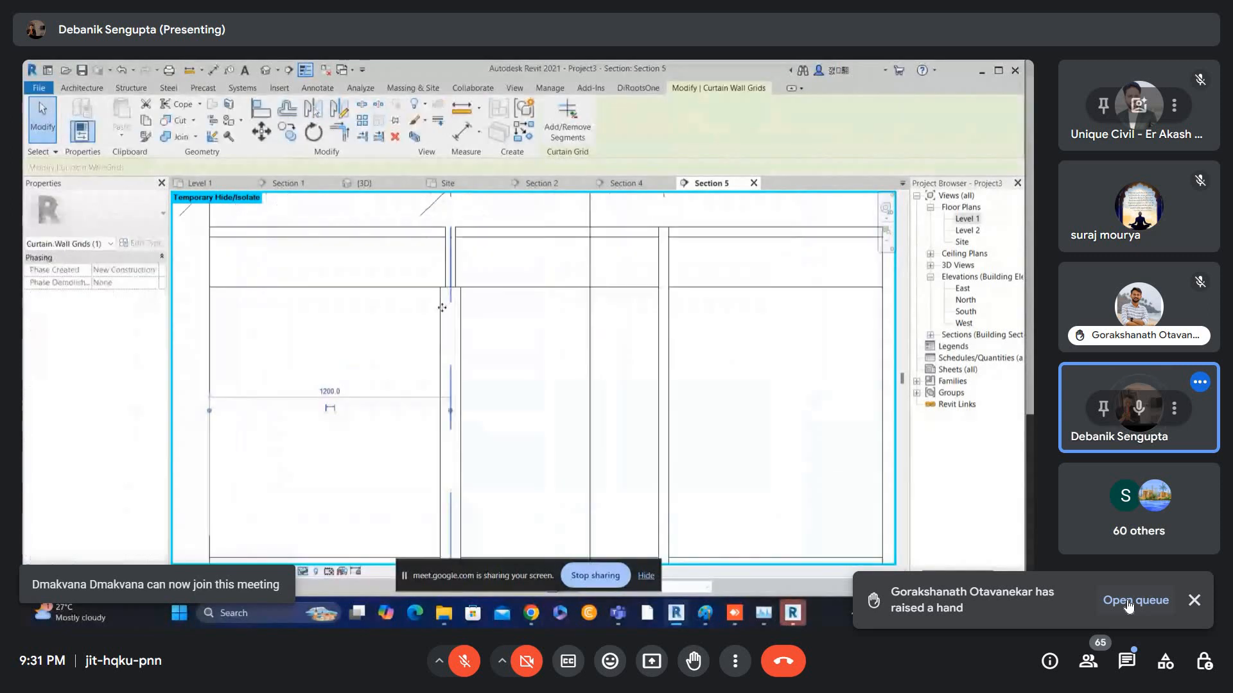
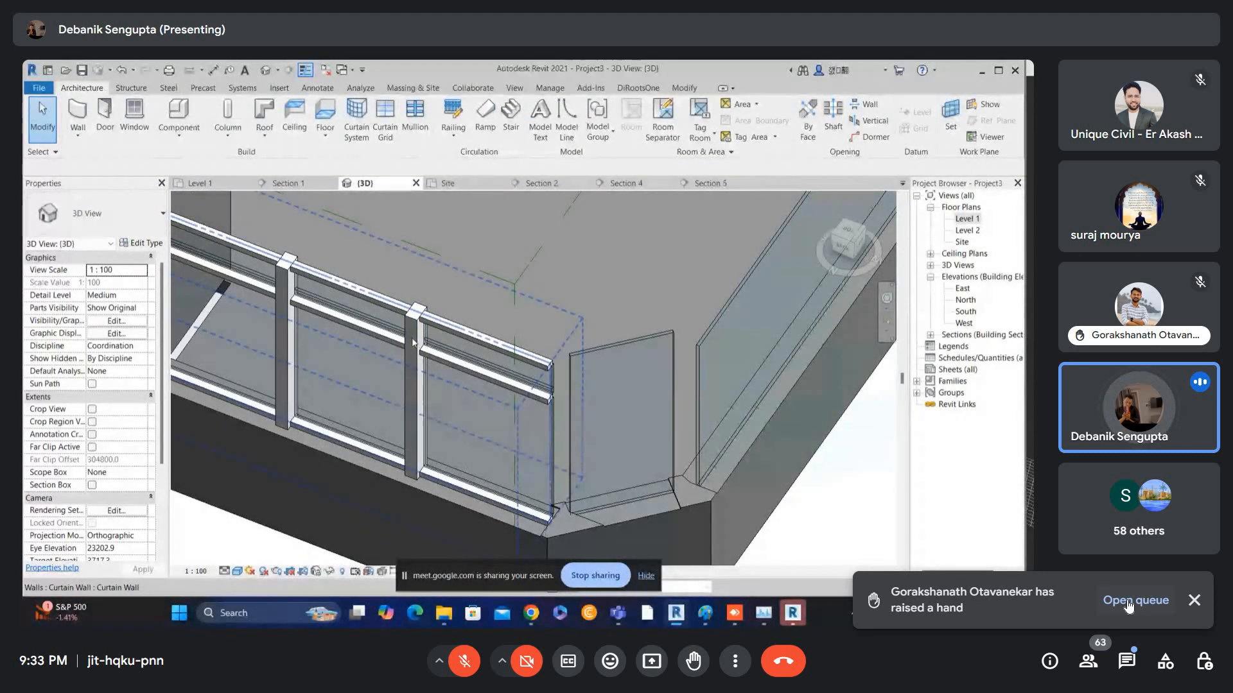
- Set the thickness of the 100X150 rectangular mullion type to 70 mm
click(419, 334)
click(146, 244)
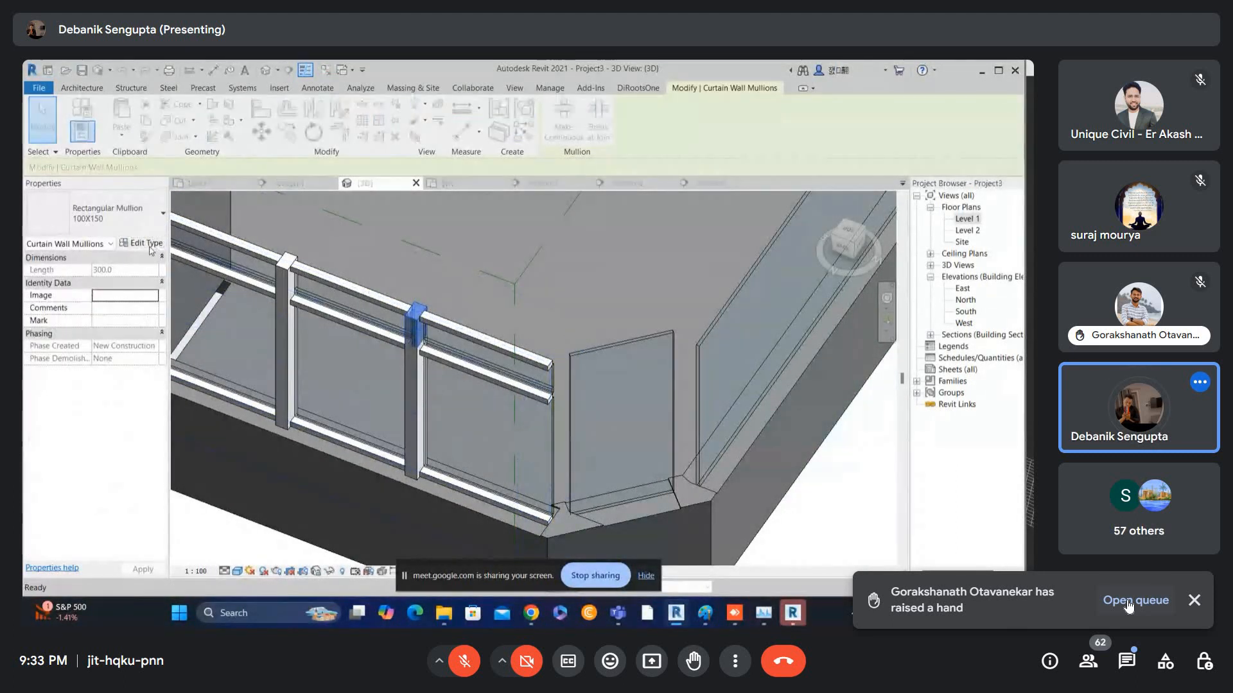
click(466, 343)
text(70)
key(Return)
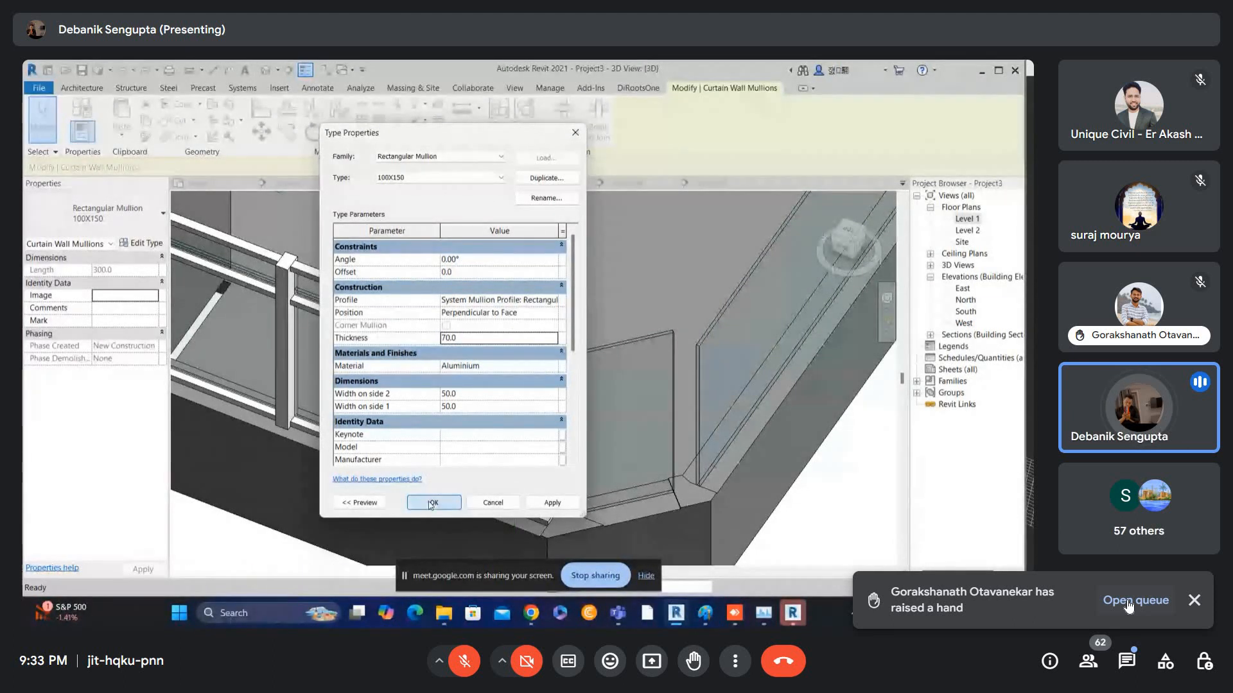
click(434, 503)
- Place mullions along the top edges of the bay's angled corner curtain wall and the adjoining curtain wall
scroll(433, 331, up, 2)
key(Escape)
middle_drag(257, 276, 729, 280)
scroll(440, 364, down, 1)
click(415, 119)
key(Escape)
scroll(725, 282, up, 2)
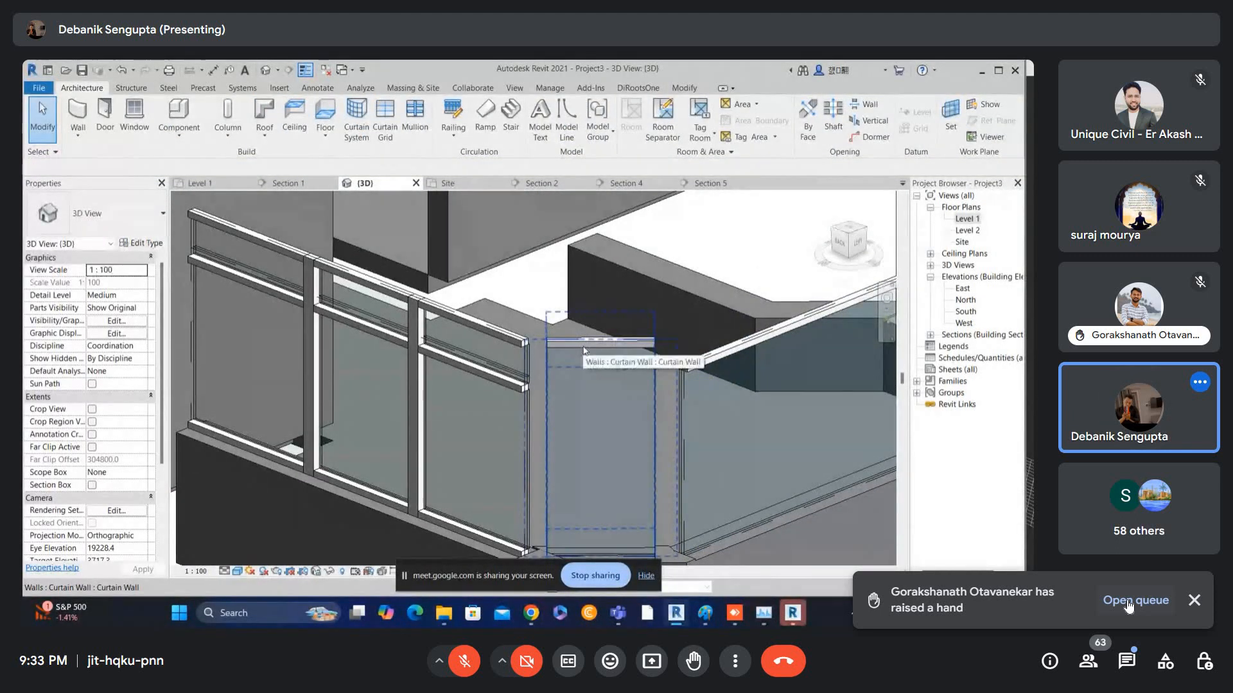
- Open the north wall's section from the Level 1 plan and compare the mullions with the scanned window frame
scroll(584, 351, down, 3)
shift+middle_drag(584, 350, 999, 201)
double_click(970, 222)
scroll(537, 325, down, 1)
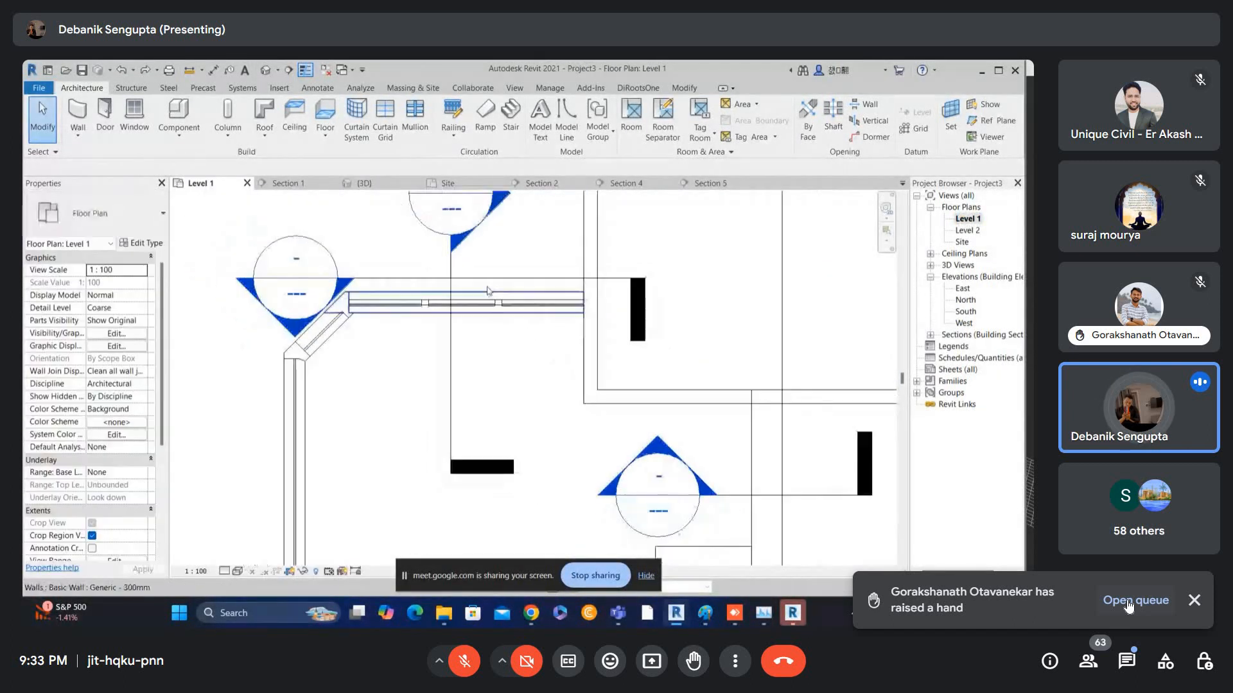
double_click(303, 278)
scroll(348, 300, down, 2)
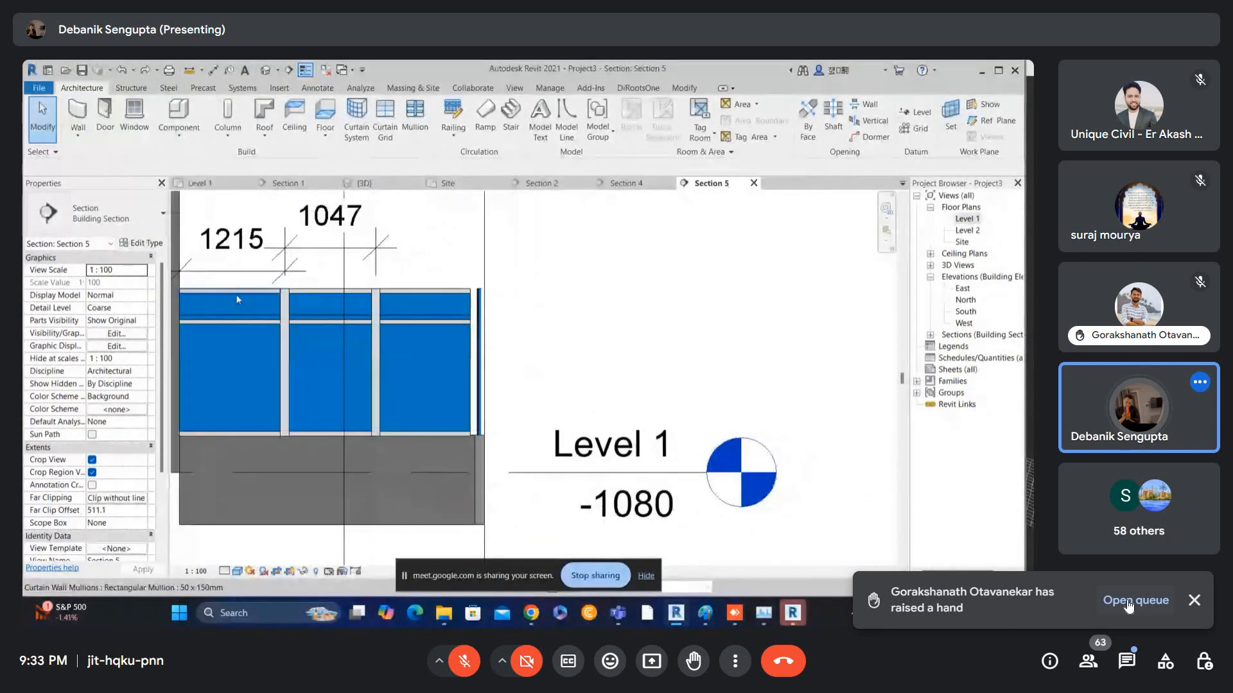
scroll(236, 298, up, 3)
scroll(414, 326, up, 2)
scroll(416, 324, up, 2)
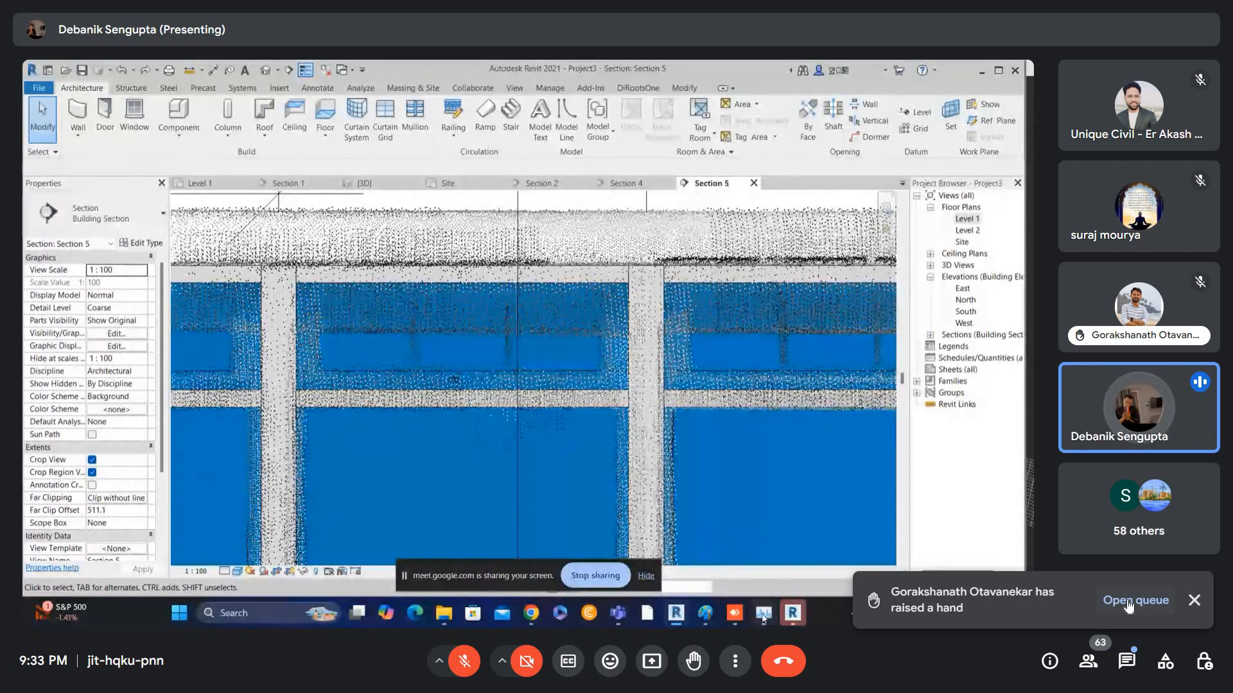
- Switch to Autodesk ReCap Pro to view the scanned doors and windows
click(734, 613)
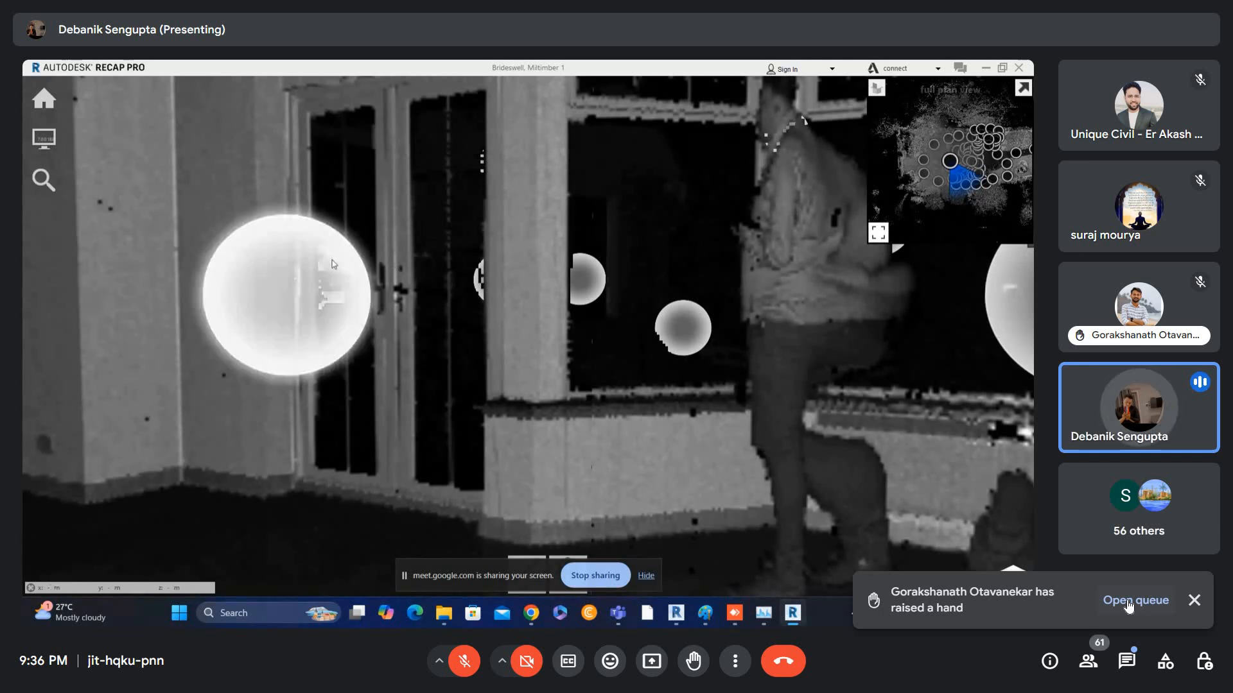
mouse_move(335, 260)
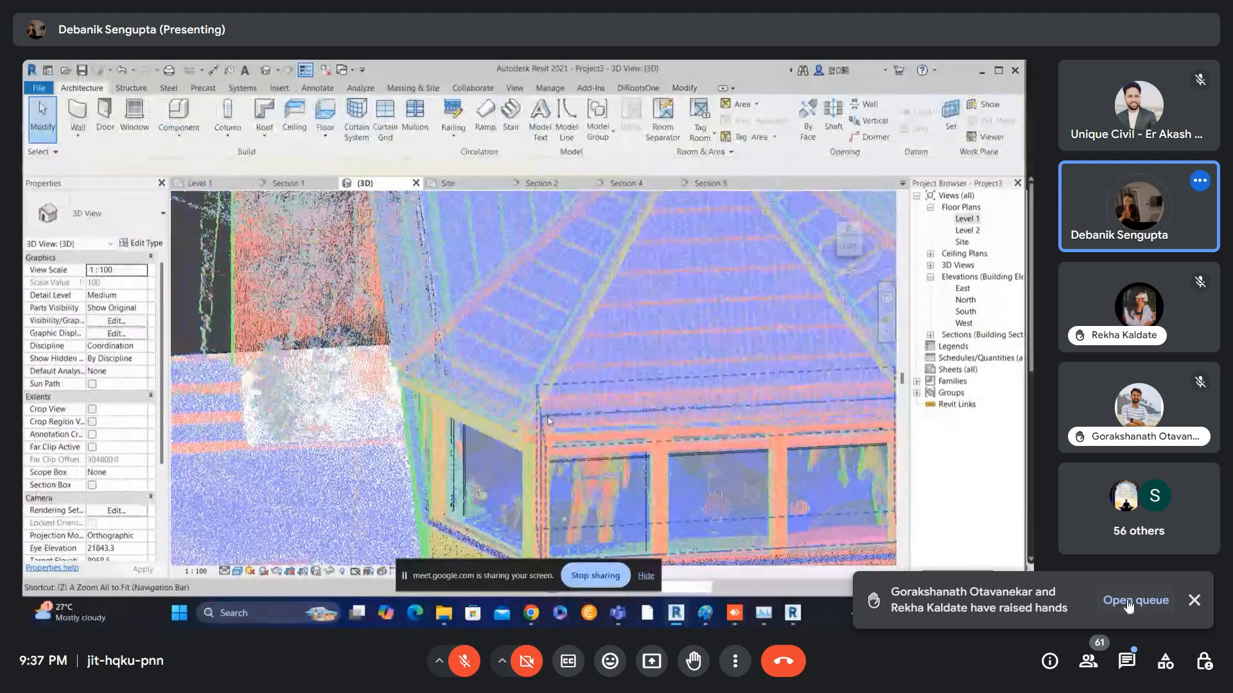
- In Revit's 3D view, examine the scanned gable against the modelled 200 mm wall, and return to the Level 1 plan
key(Escape)
scroll(430, 348, down, 2)
middle_drag(430, 348, 538, 353)
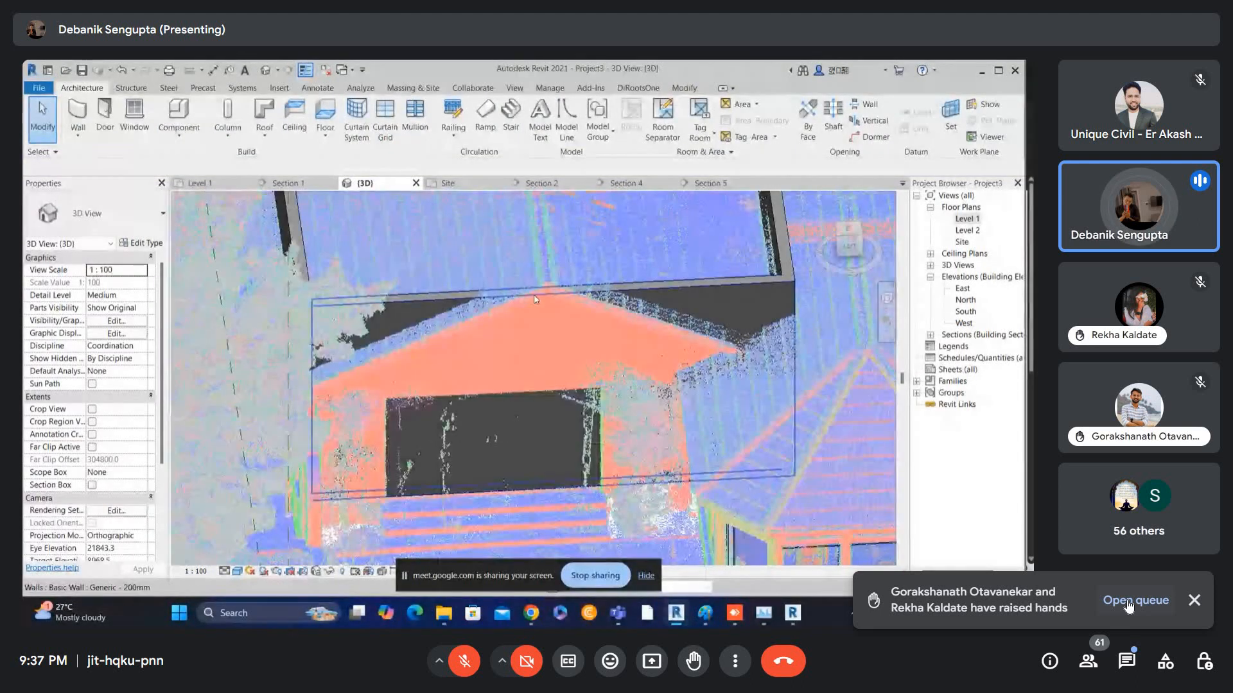
click(536, 300)
scroll(507, 333, up, 4)
shift+middle_drag(507, 331, 571, 347)
scroll(627, 344, up, 2)
scroll(626, 344, down, 3)
double_click(965, 220)
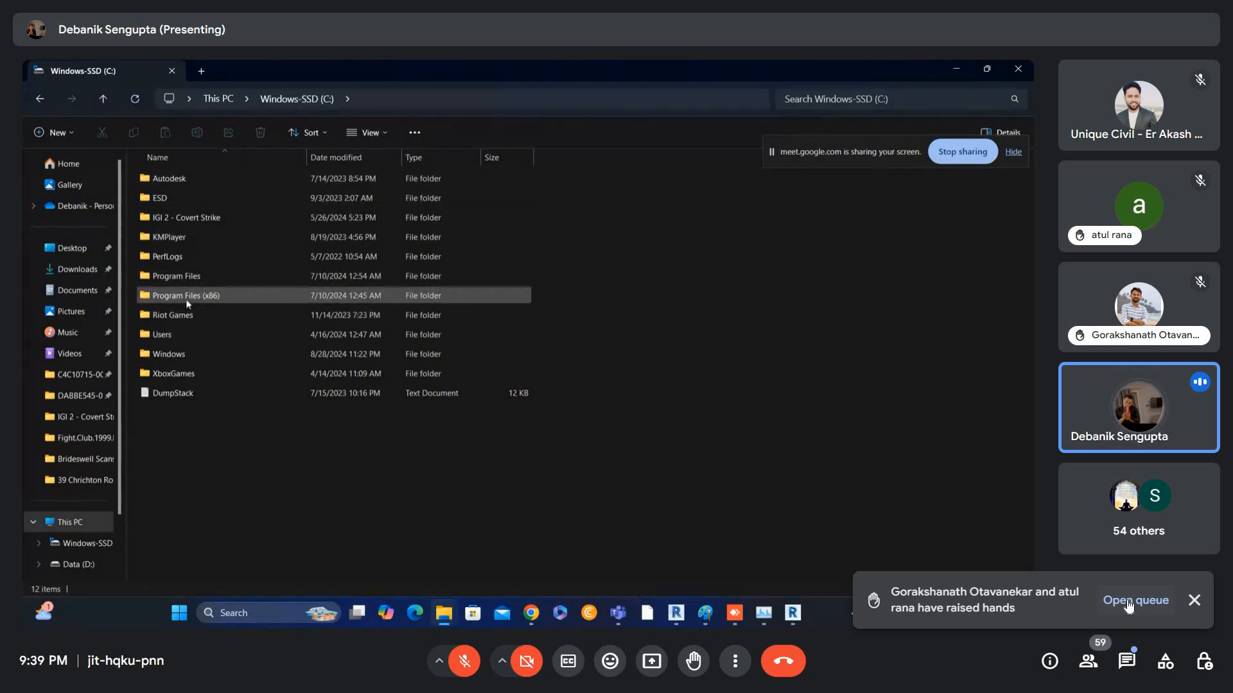
- In File Explorer, turn on the display of hidden items for the Windows-SSD (C:) drive
right_click(195, 460)
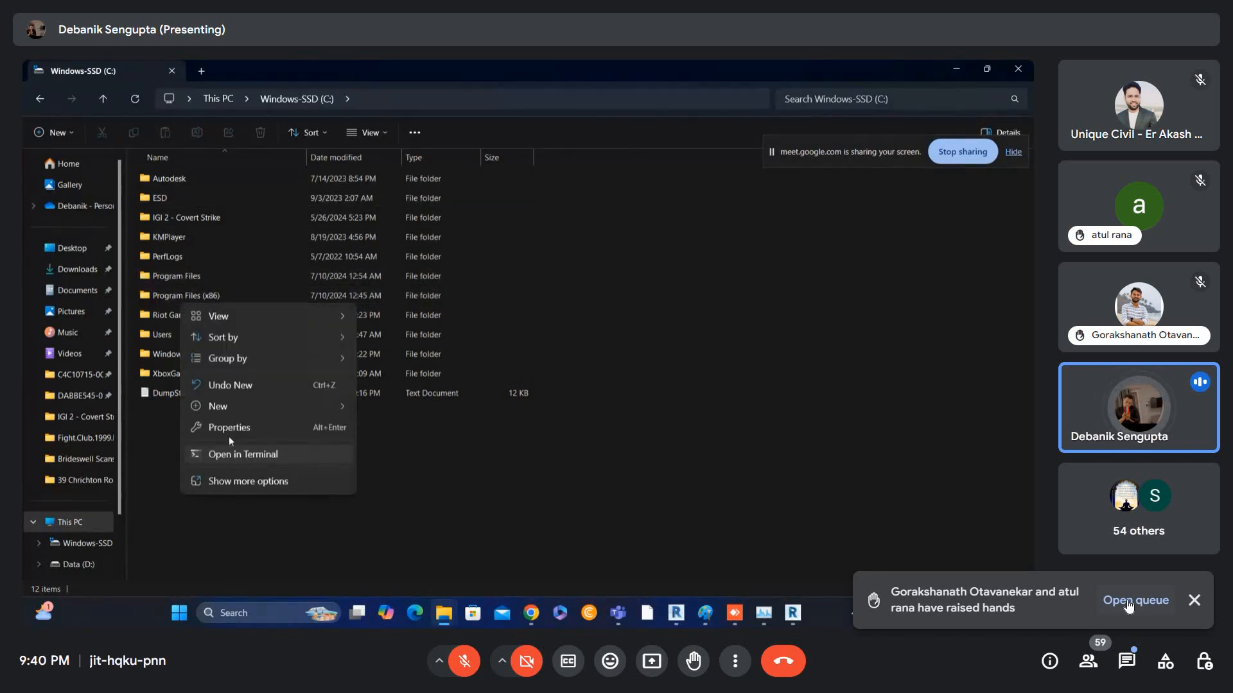
click(142, 114)
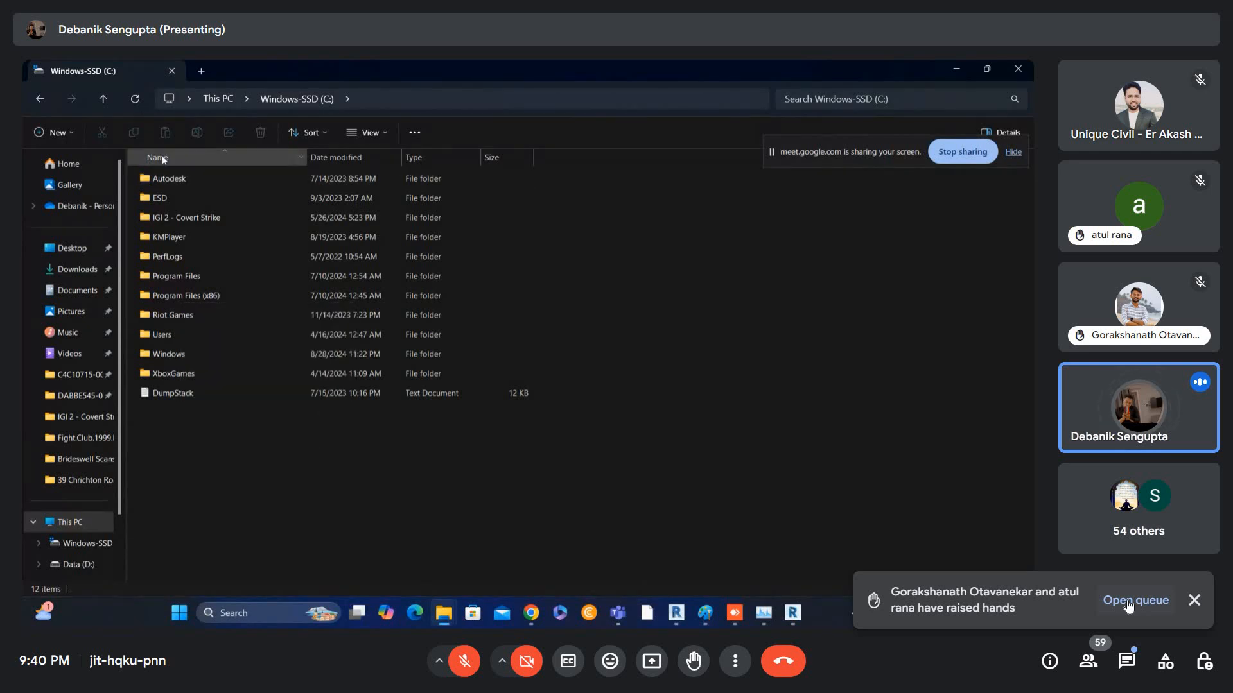
click(362, 133)
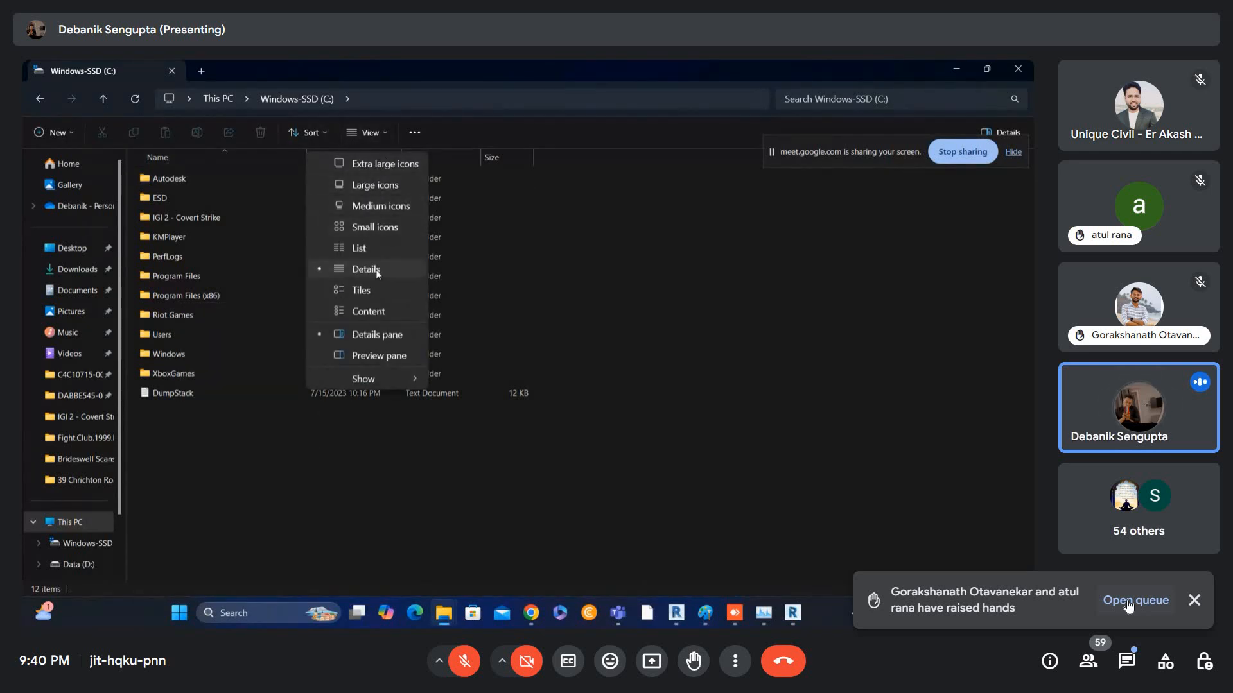
mouse_move(364, 380)
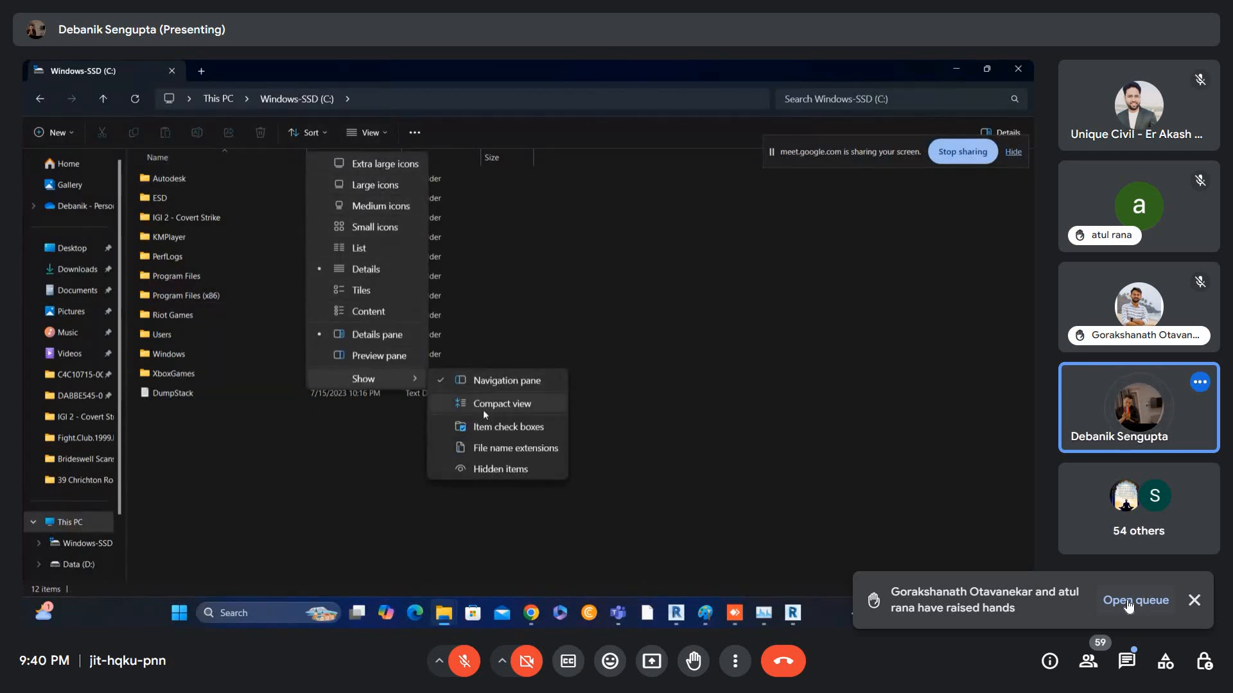
click(488, 470)
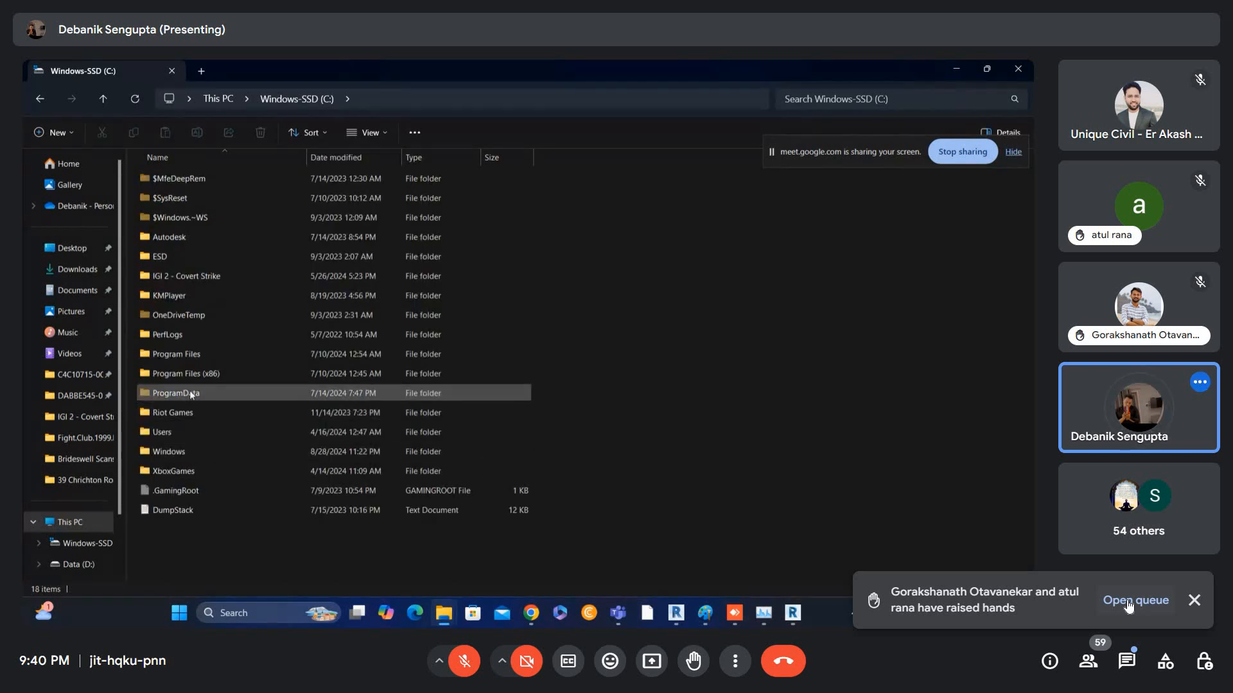
- Open the Autodesk folder inside ProgramData on the C: drive
double_click(190, 394)
double_click(191, 199)
click(103, 98)
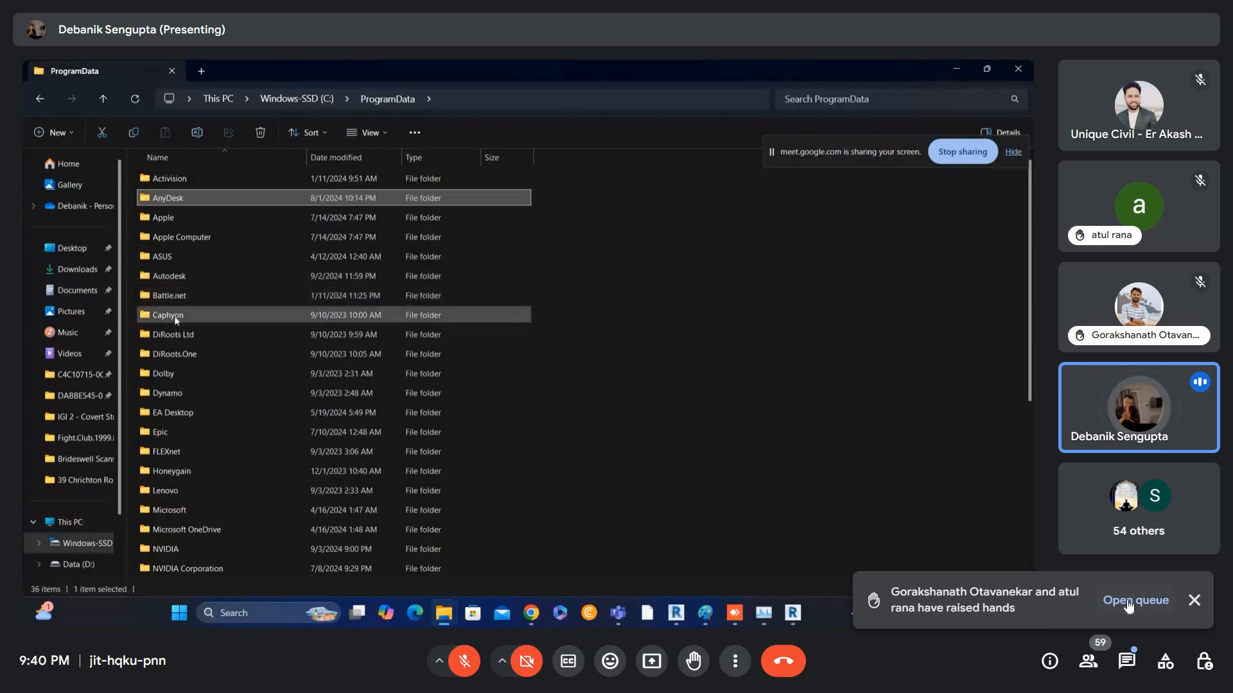
scroll(209, 384, down, 1)
scroll(195, 333, up, 1)
double_click(190, 276)
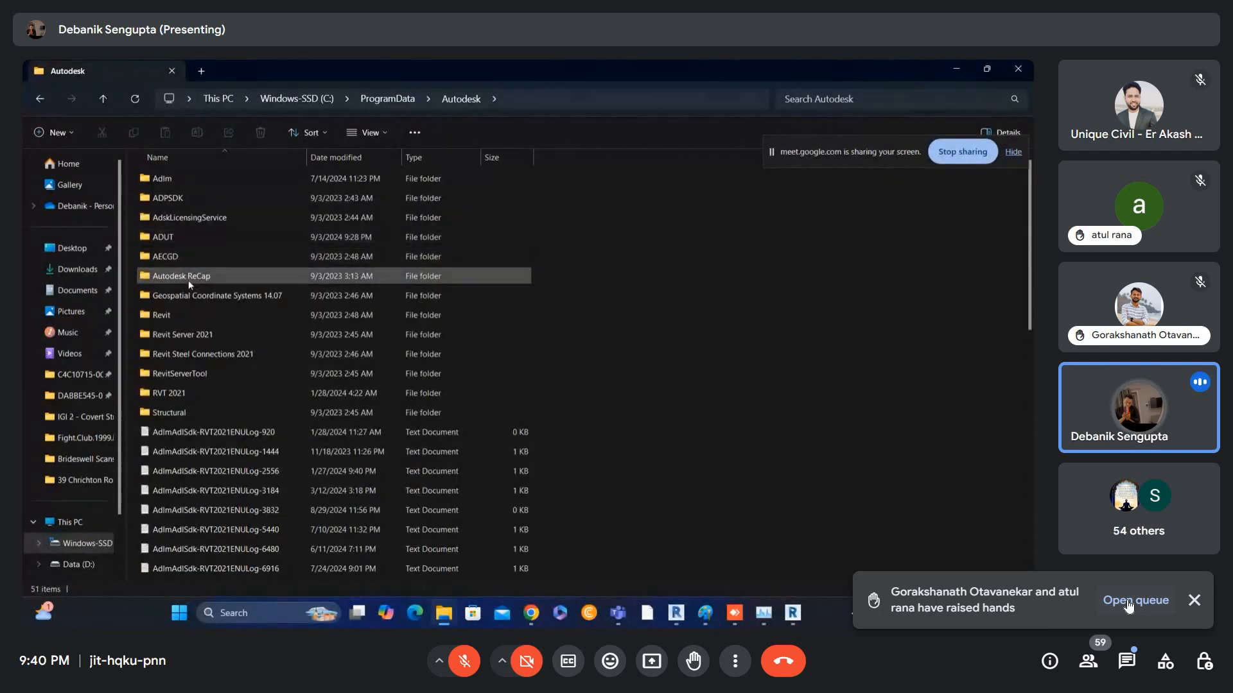
- Find the UK family folder inside the RVT 2021 Libraries folder, checking the Revit, English and English-Imperial folders on the way
double_click(187, 320)
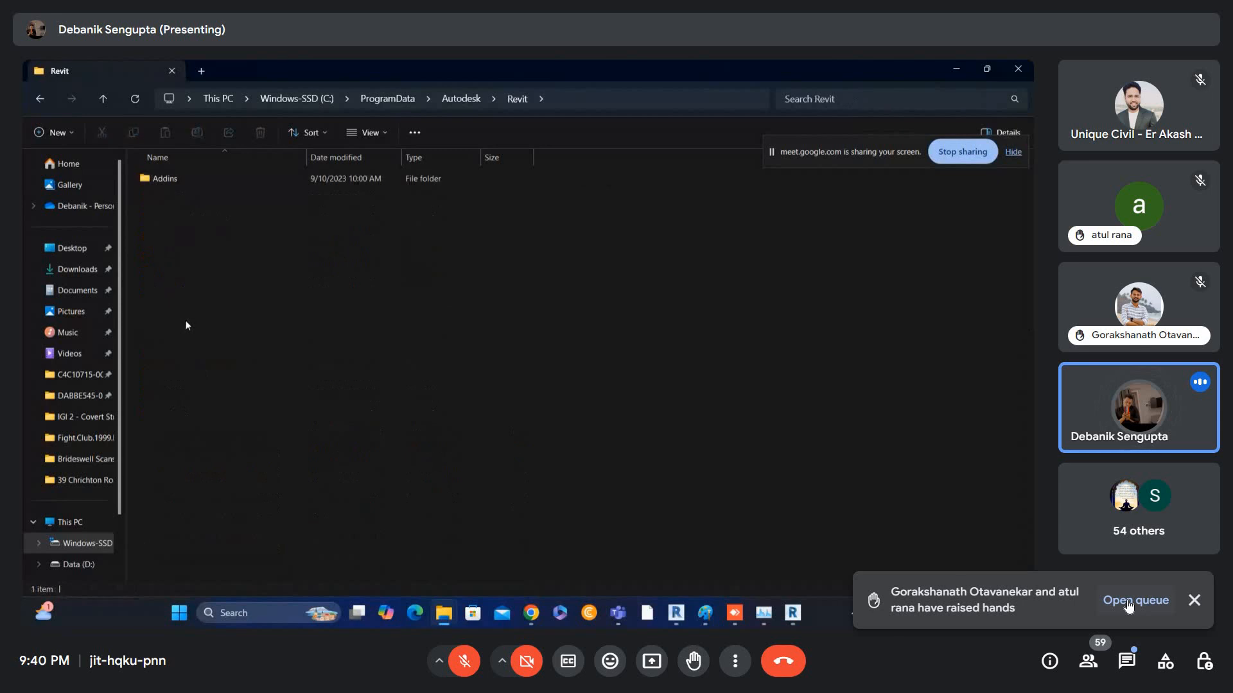
double_click(178, 389)
double_click(177, 239)
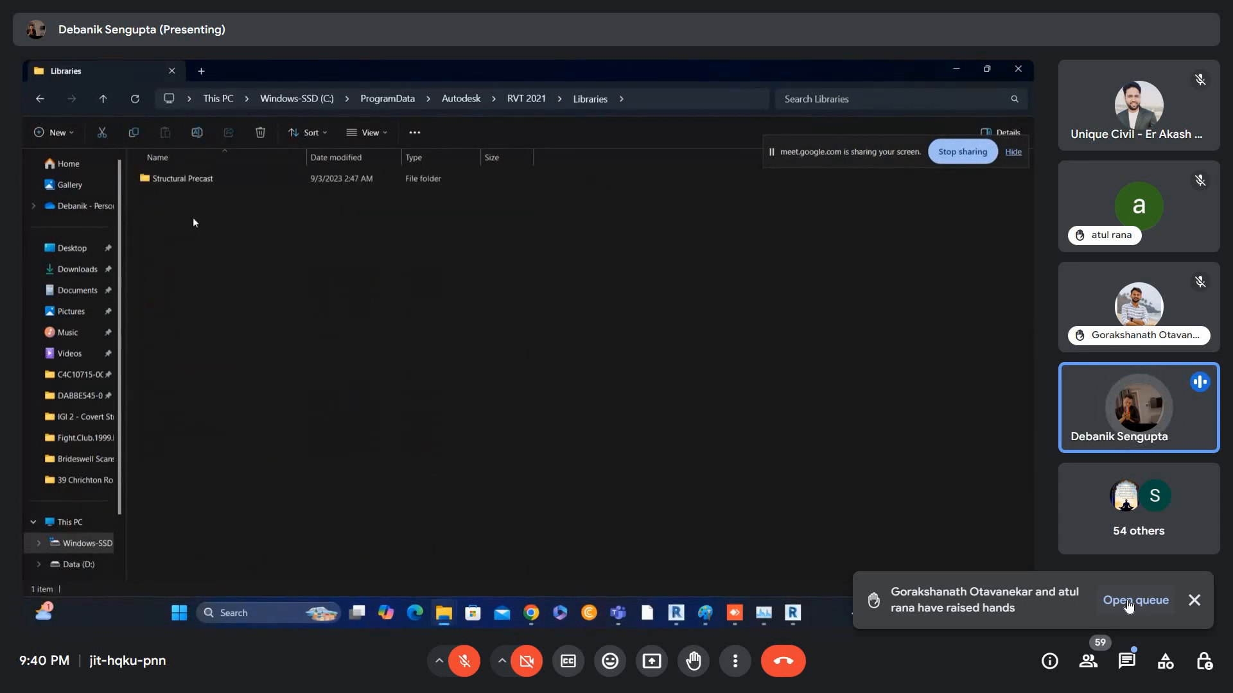
click(103, 98)
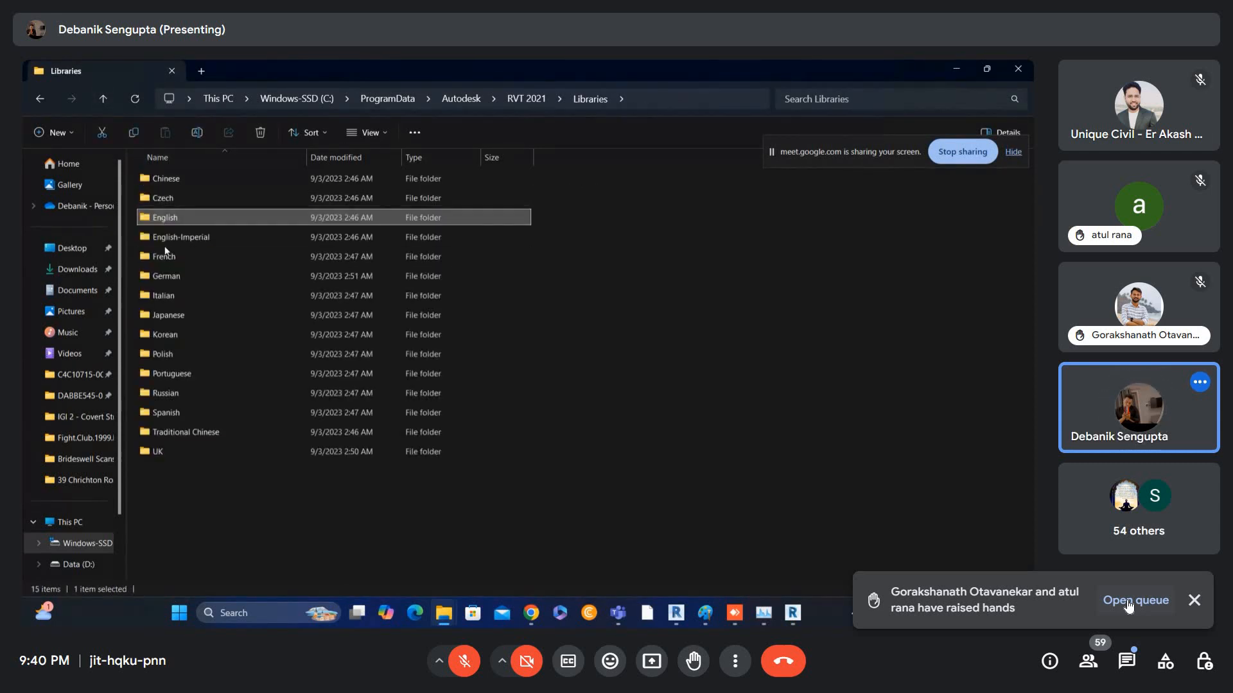
double_click(172, 237)
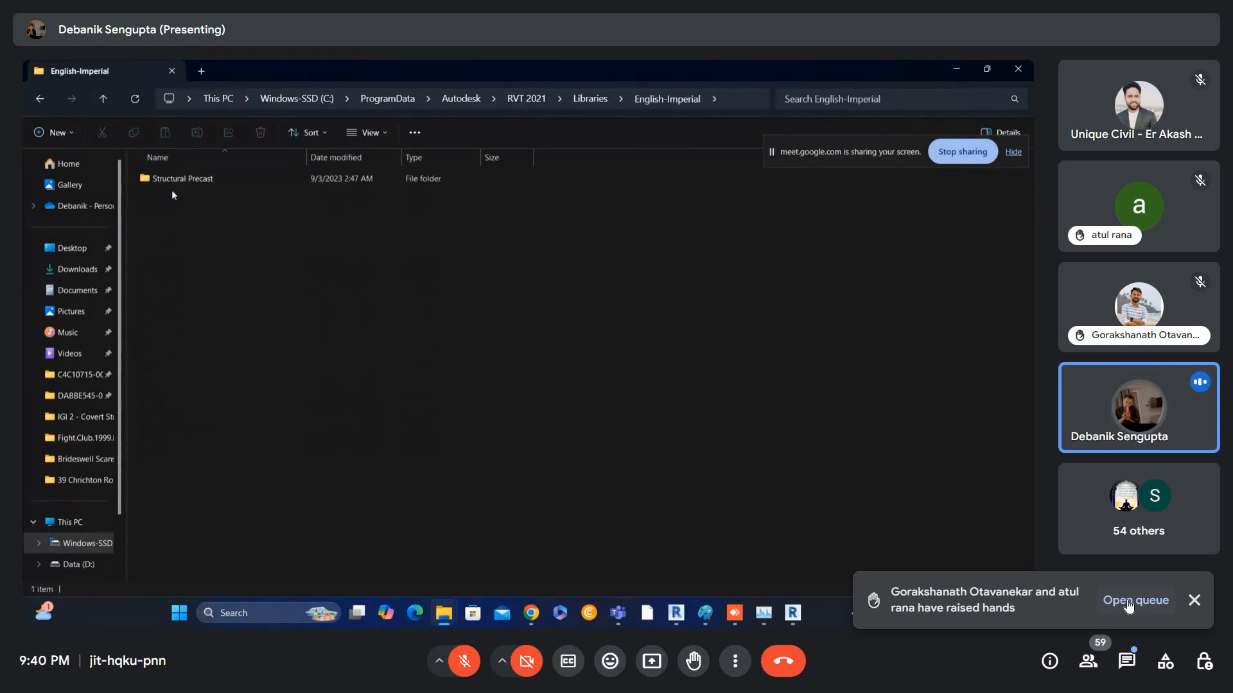
click(101, 98)
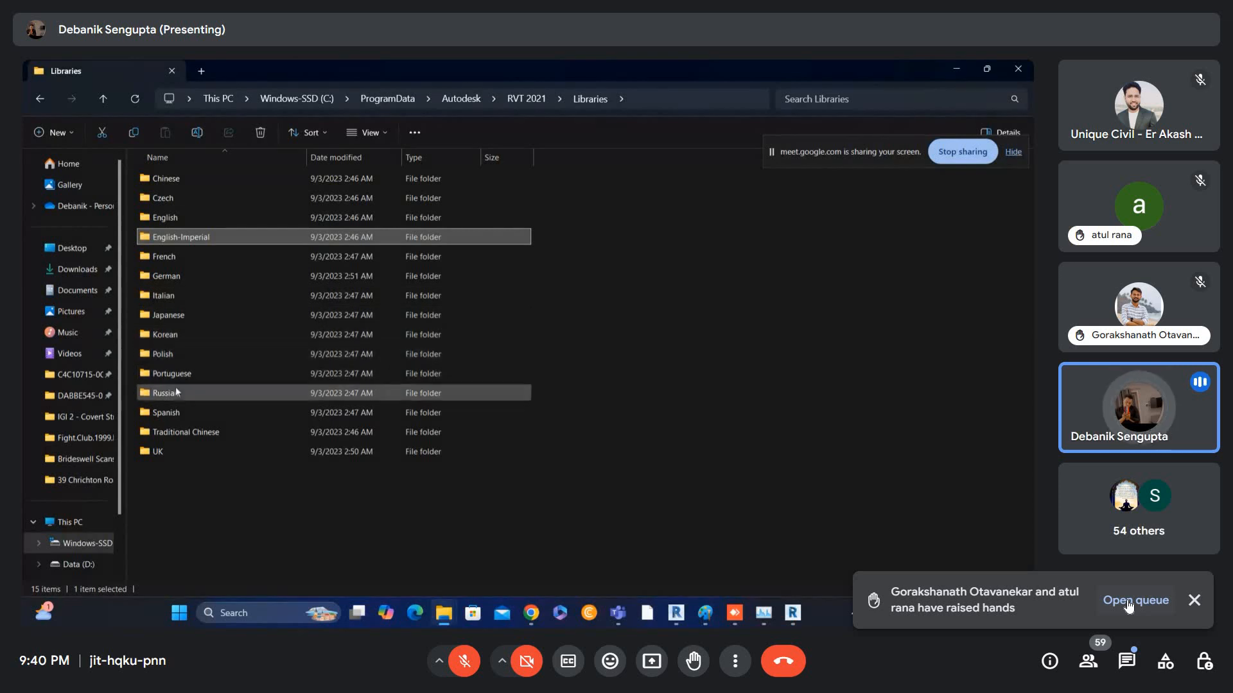
double_click(172, 451)
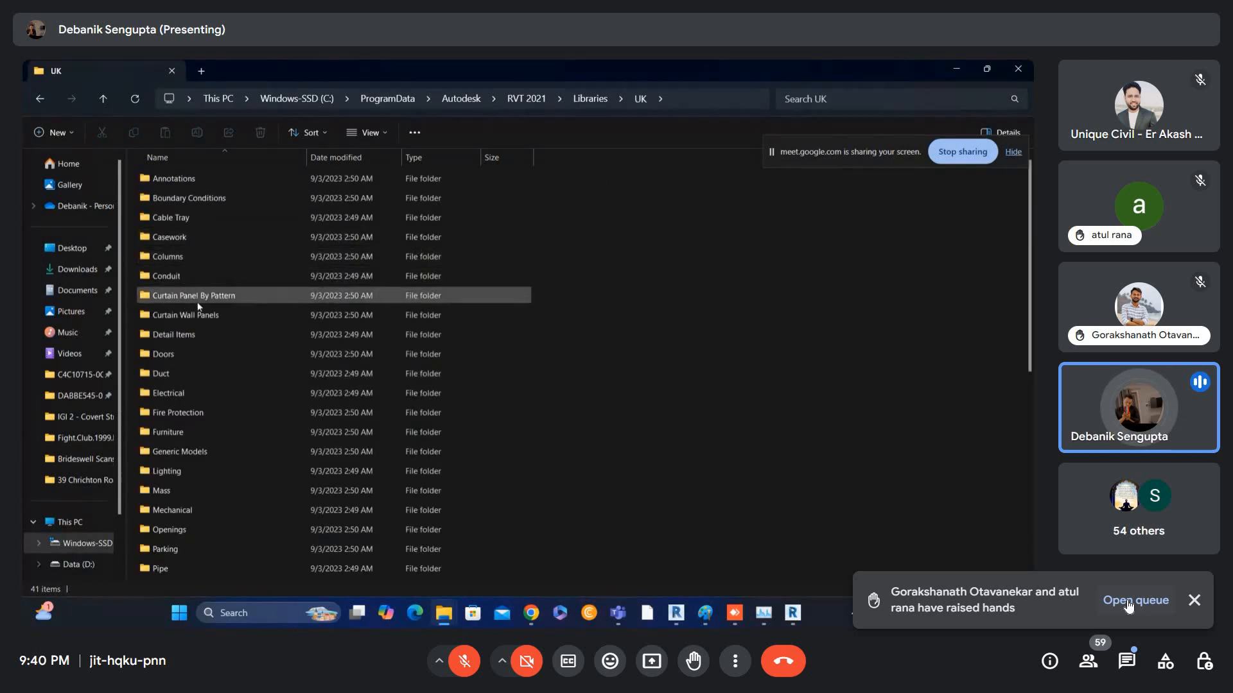
- Open the External Doors folder under the UK Doors library and enlarge the file thumbnails to browse the door families
double_click(183, 353)
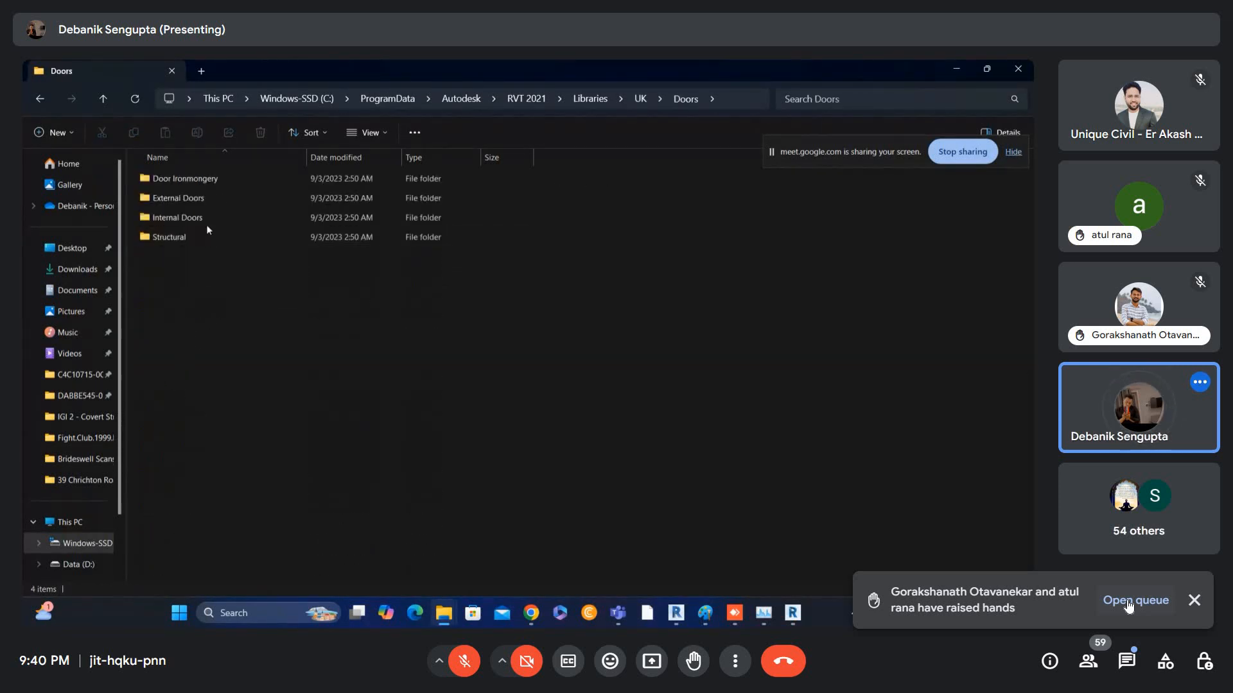
double_click(199, 197)
ctrl+scroll(290, 393, up, 5)
ctrl+scroll(445, 437, up, 2)
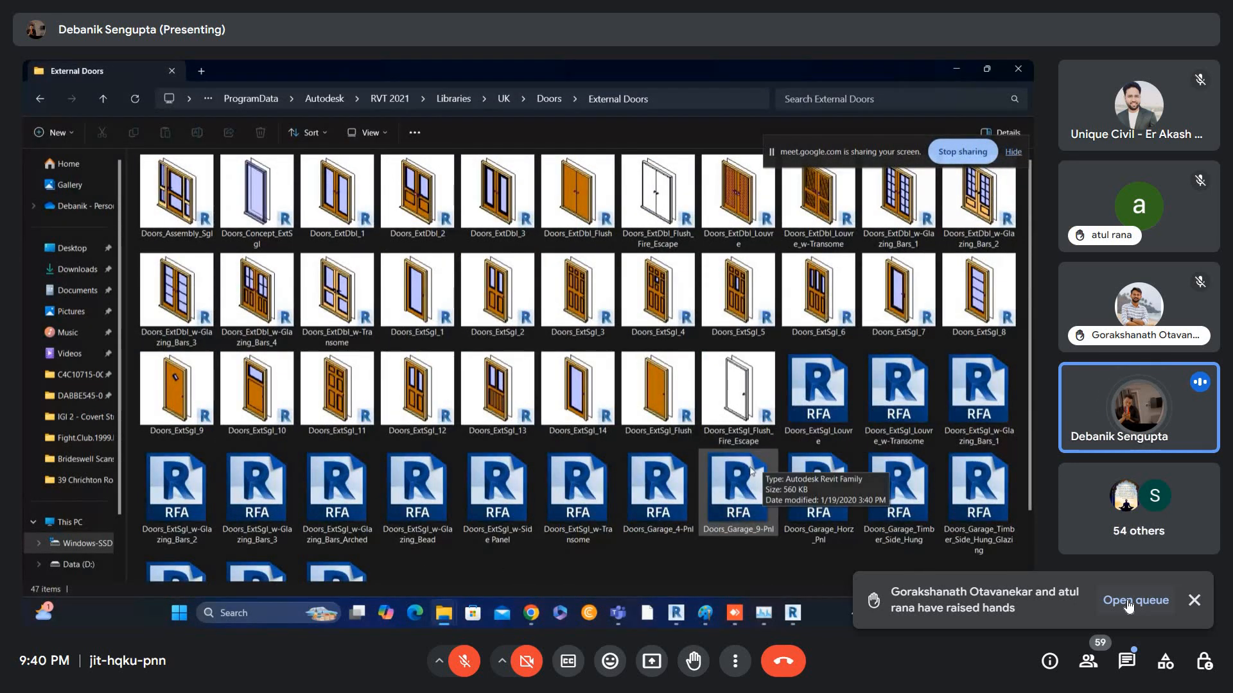
ctrl+scroll(338, 425, up, 1)
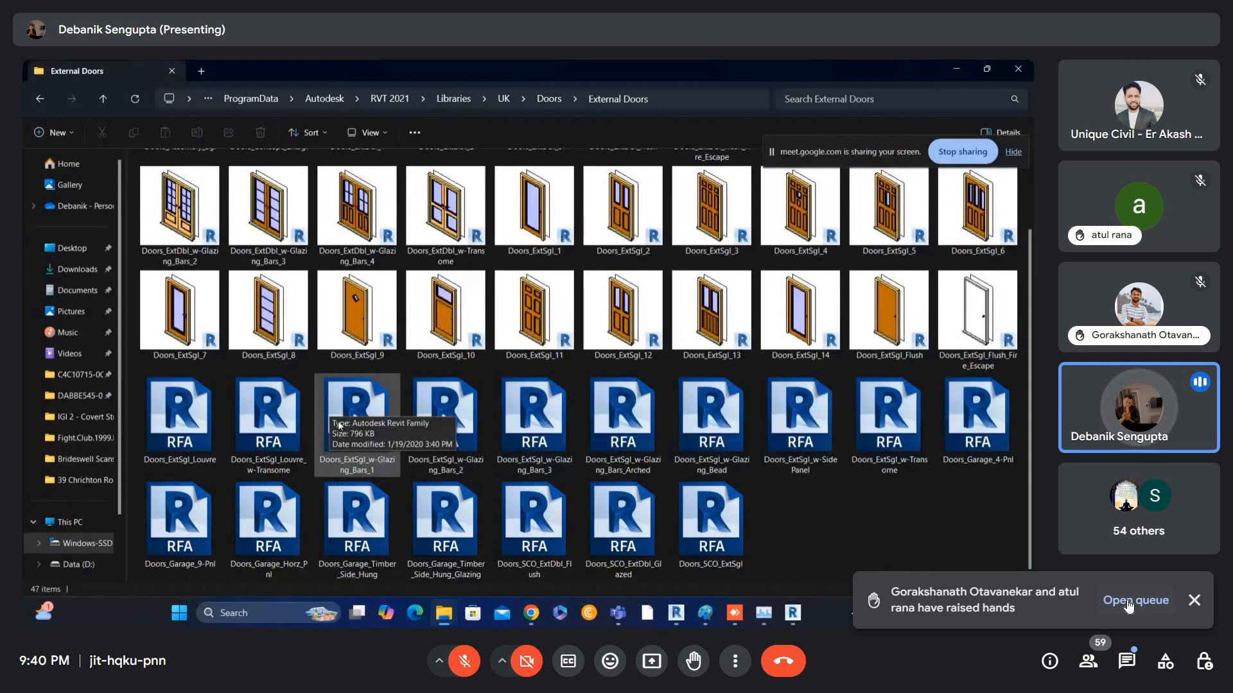
ctrl+scroll(338, 425, up, 1)
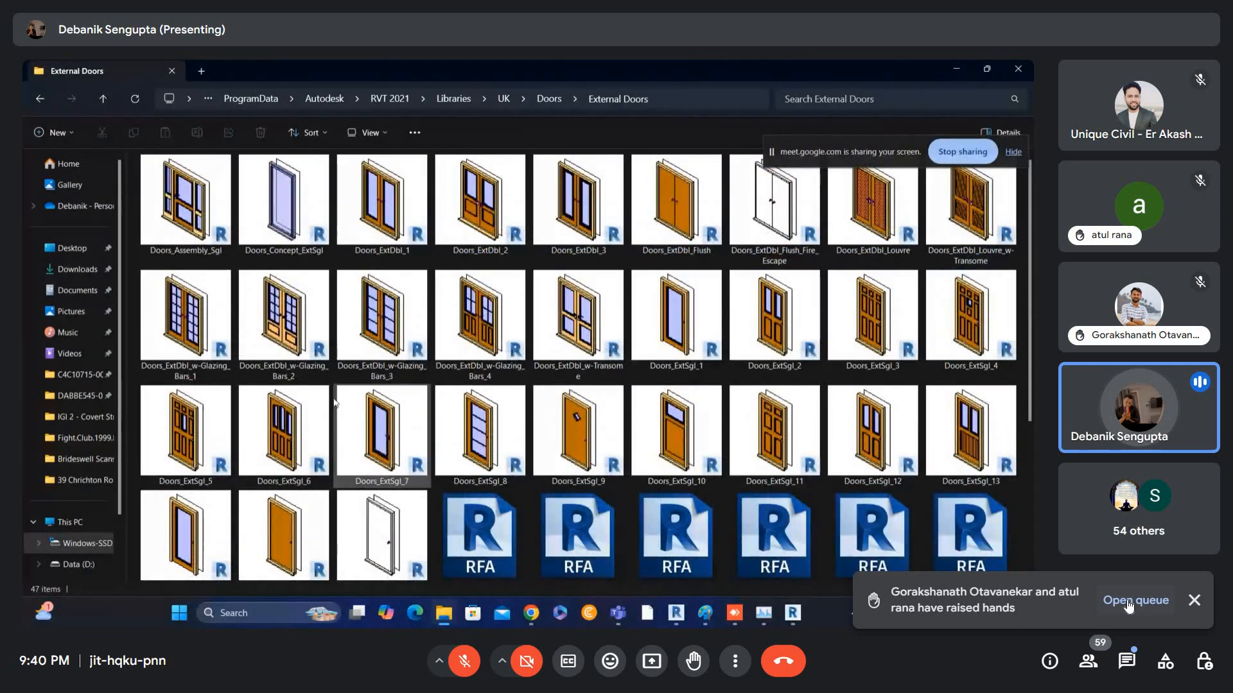
- Load the Doors_Concept_ExtSgl family from File Explorer into the Revit project, cancelling the open New Family template dialog
click(305, 224)
drag(933, 549, 677, 626)
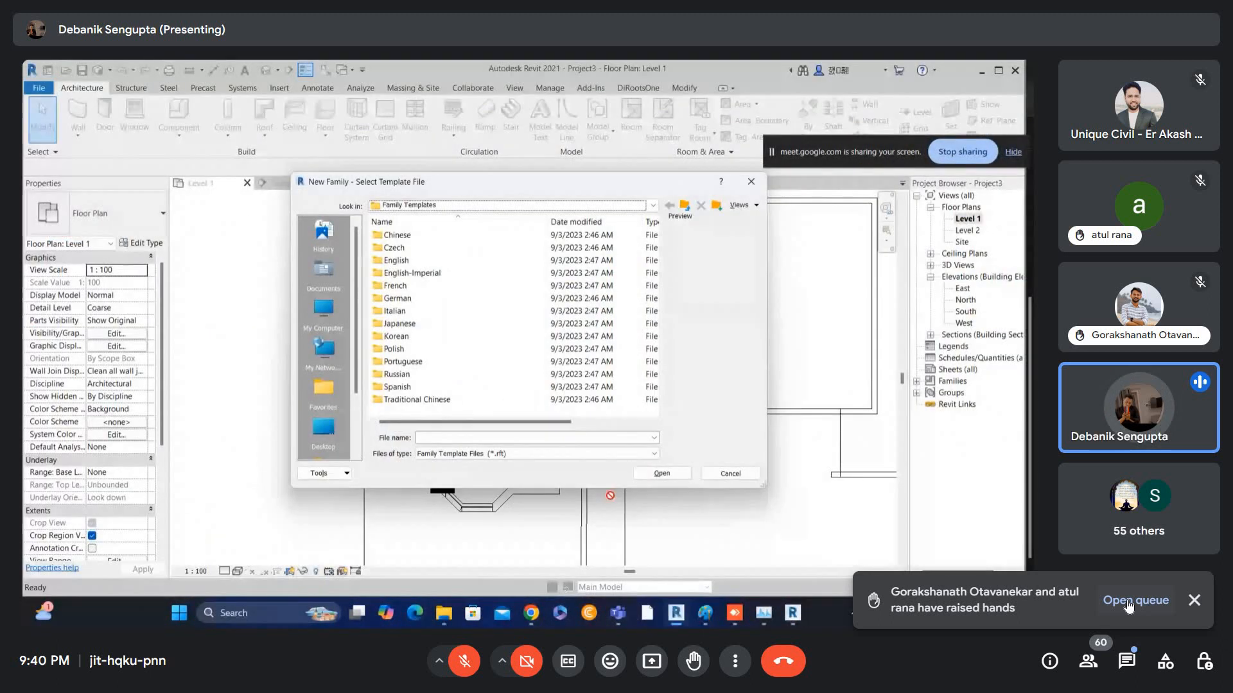
click(731, 474)
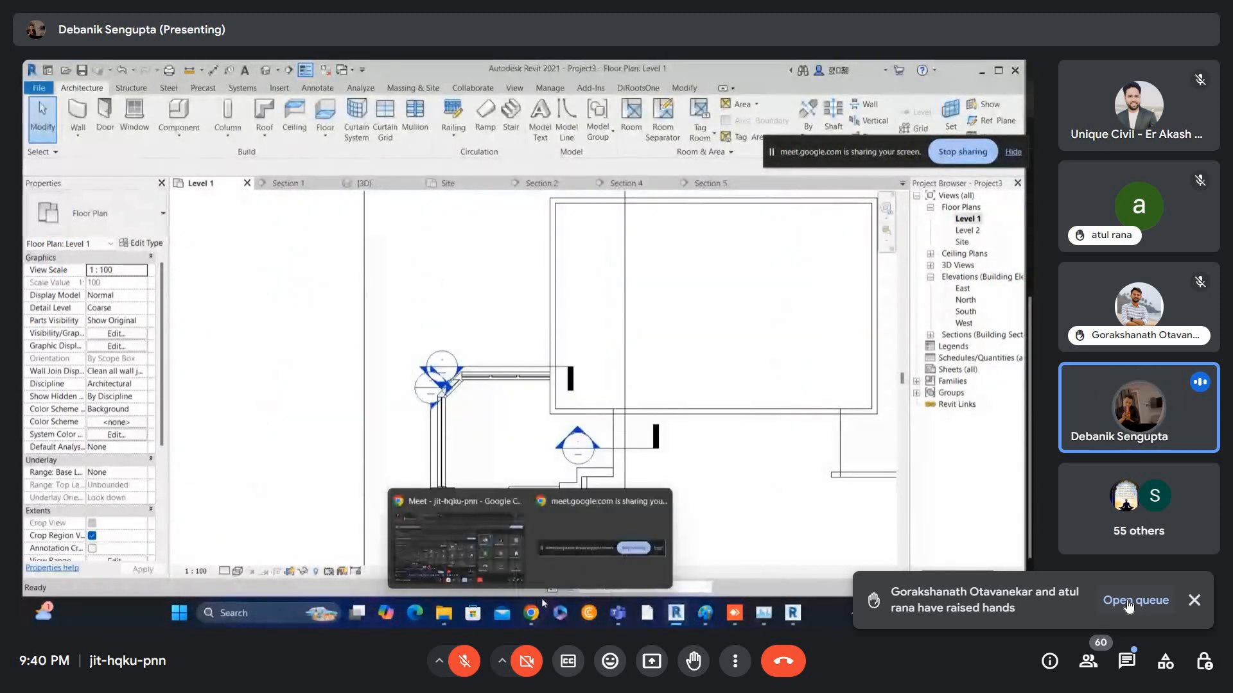
mouse_move(444, 613)
click(752, 563)
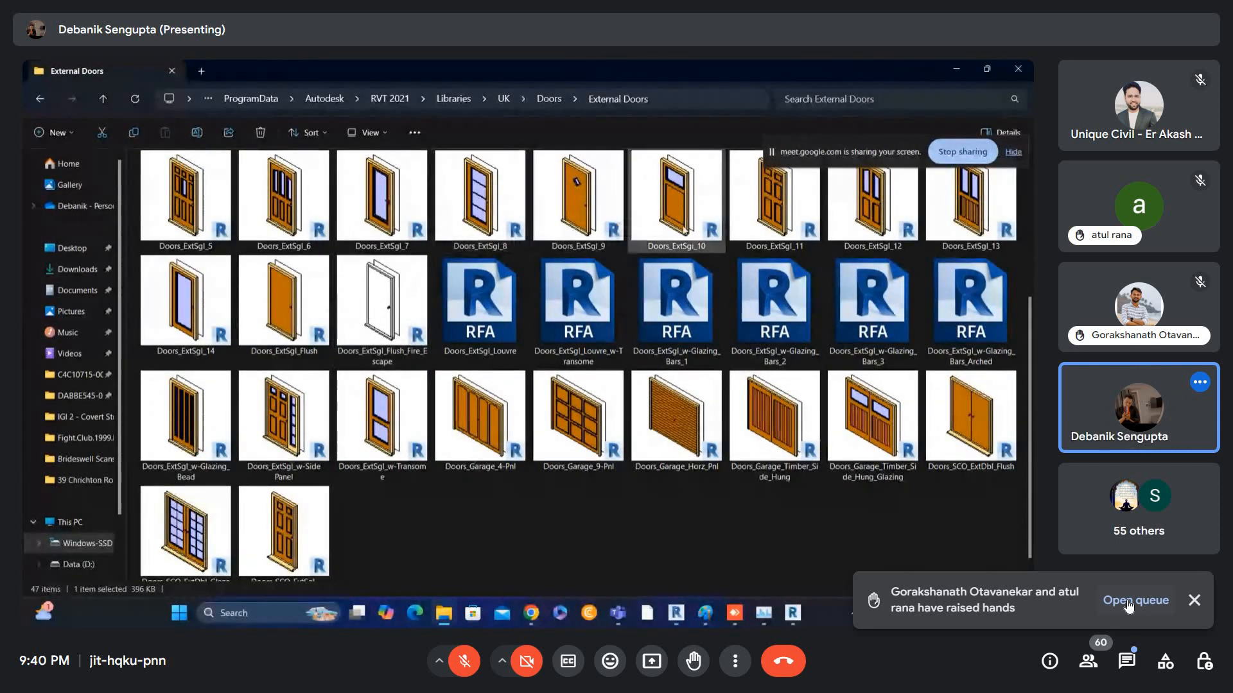
scroll(334, 282, up, 3)
drag(295, 239, 431, 296)
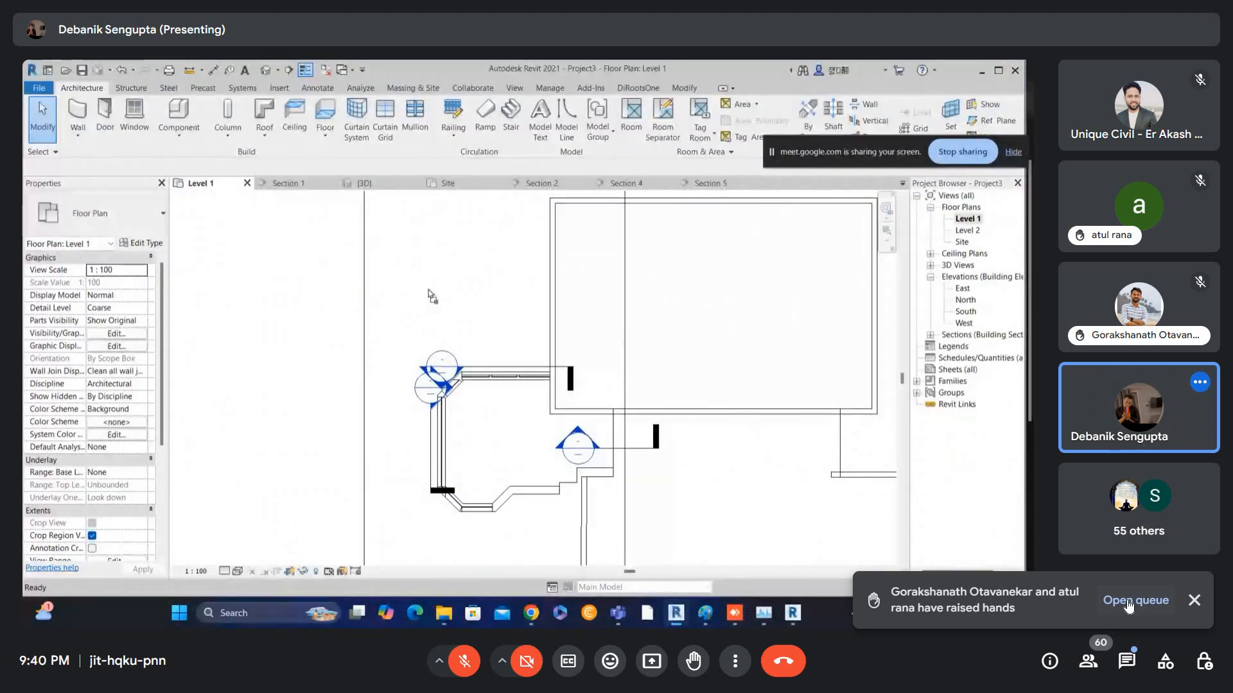
- Place a 910x2110mm Doors_Concept_ExtSgl door in the vertical wall above the bay window and move it up toward the scanned opening's upper end
scroll(552, 251, up, 4)
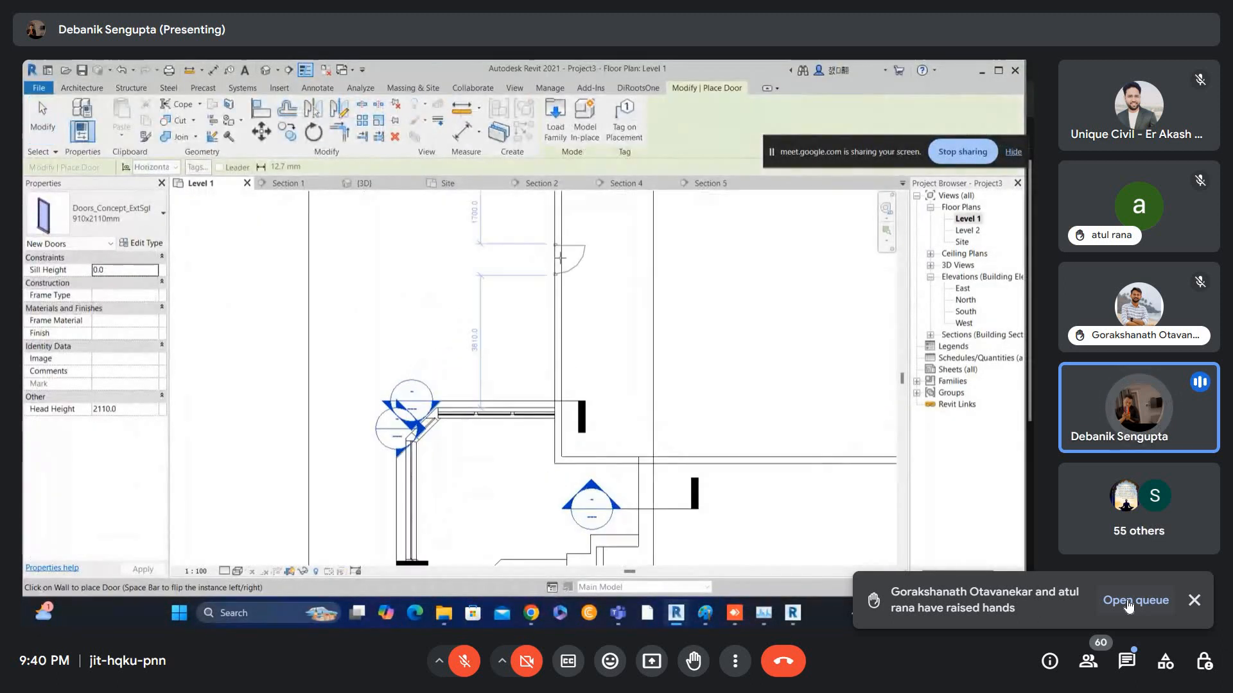
click(553, 241)
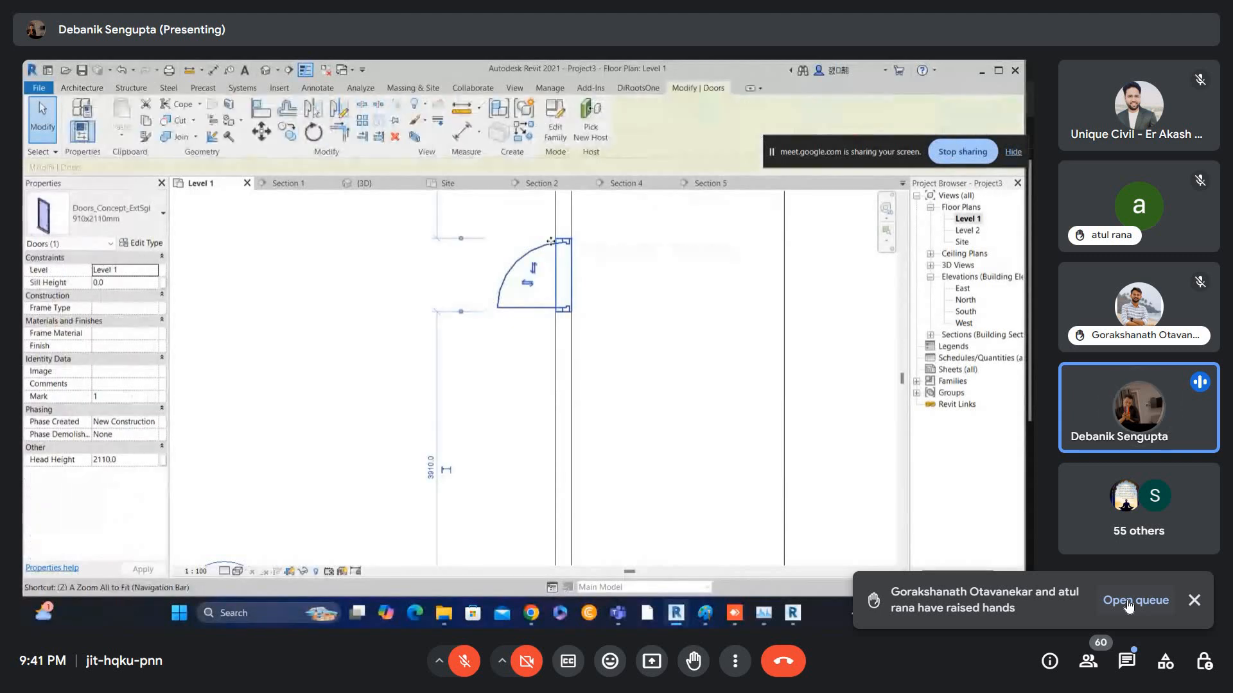
scroll(560, 239, down, 1)
middle_drag(560, 250, 550, 289)
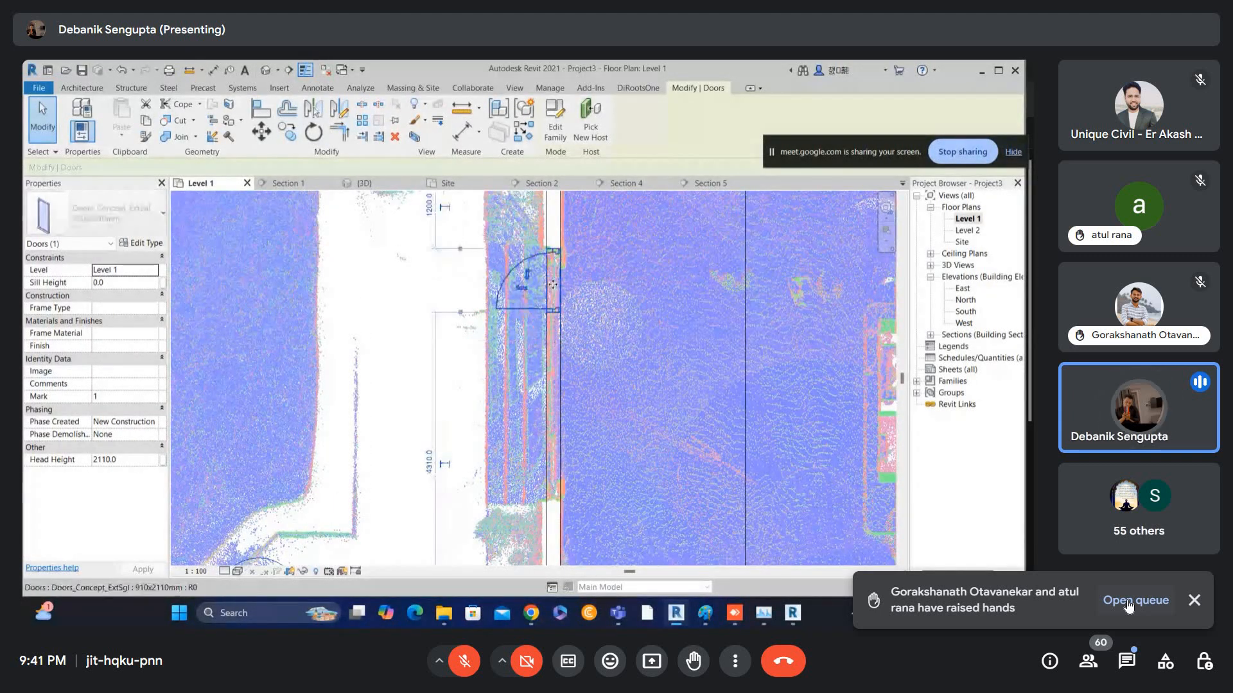
- Compare the door with the upper jamb of the scanned opening and flip its hinge side
scroll(569, 248, up, 2)
scroll(569, 248, up, 1)
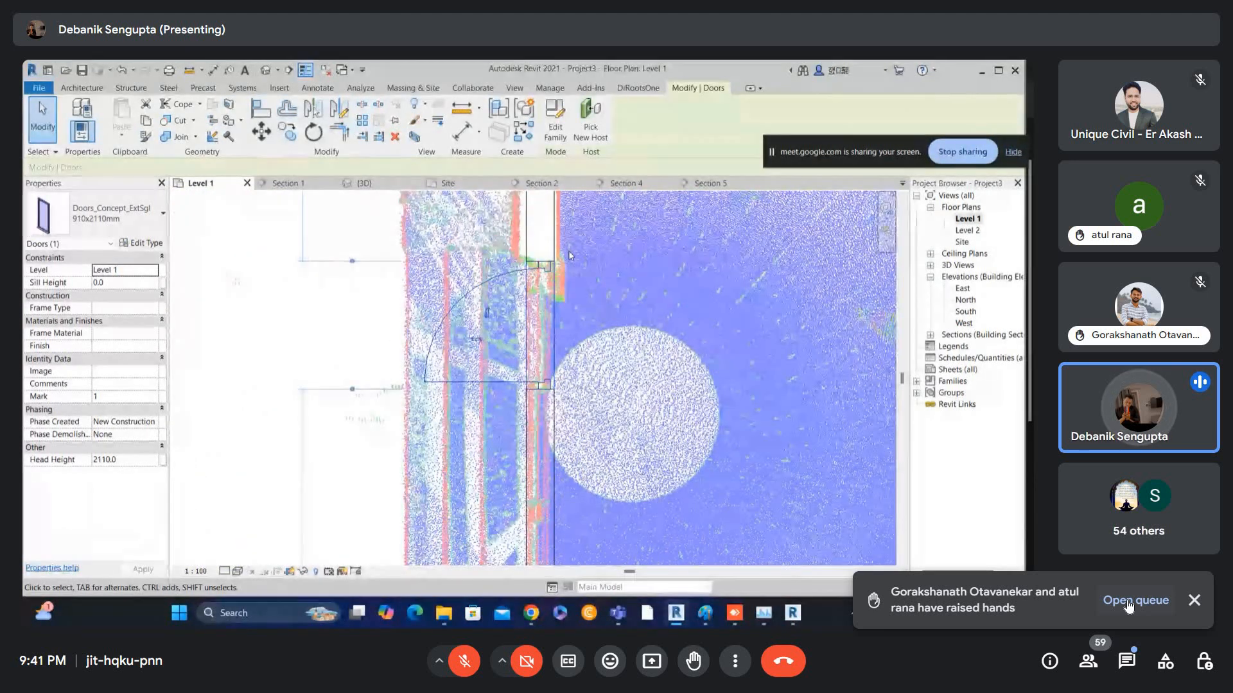
scroll(552, 265, up, 2)
scroll(537, 278, down, 2)
scroll(536, 278, down, 3)
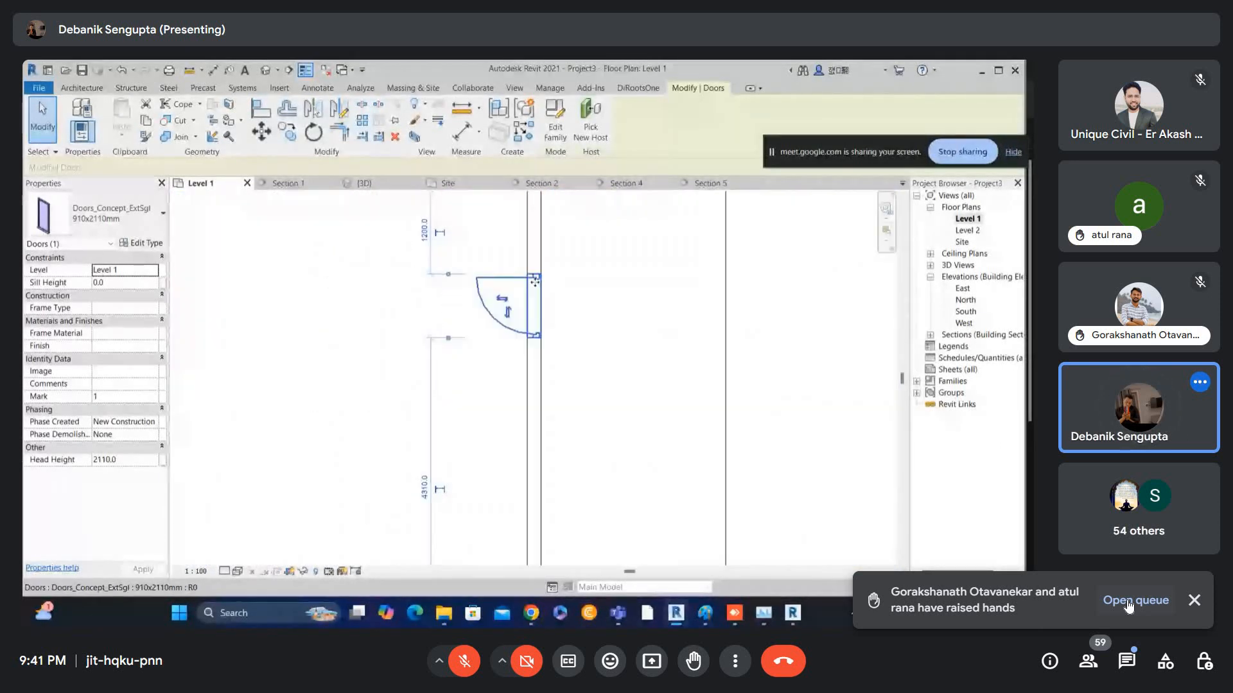
- Mirror a copy of the door down the same wall about a horizontal axis drawn below it
click(347, 118)
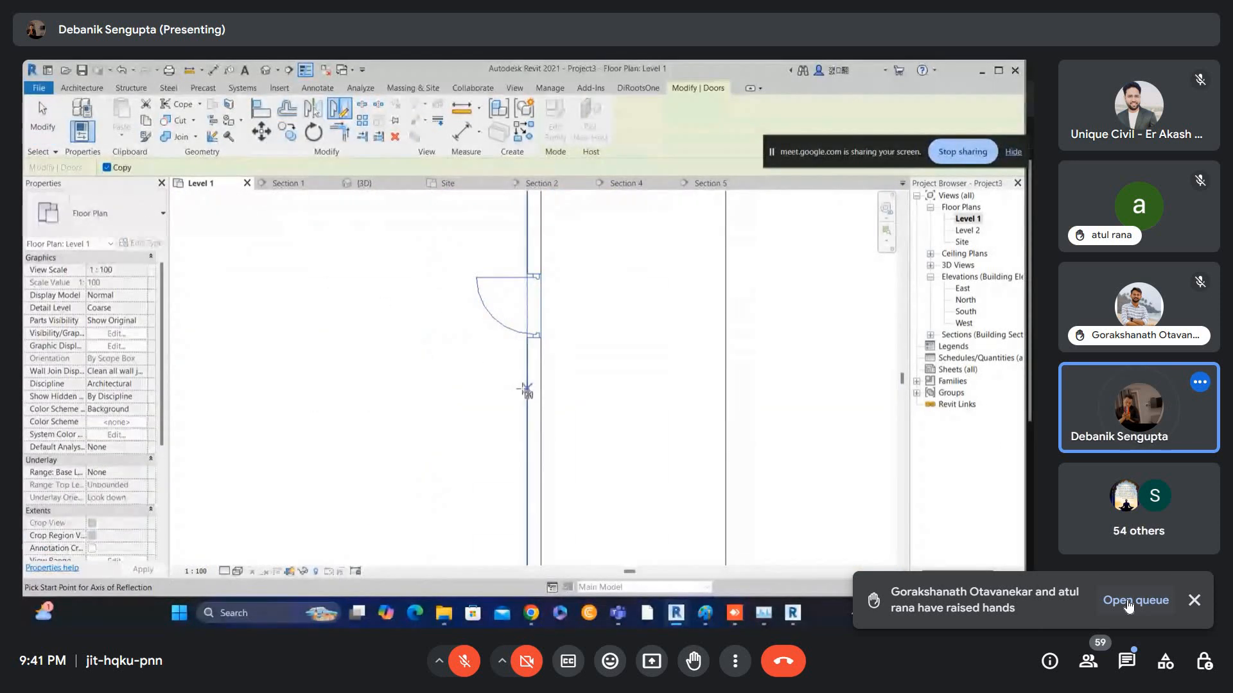
click(483, 389)
scroll(488, 389, down, 2)
scroll(475, 482, up, 2)
key(Escape)
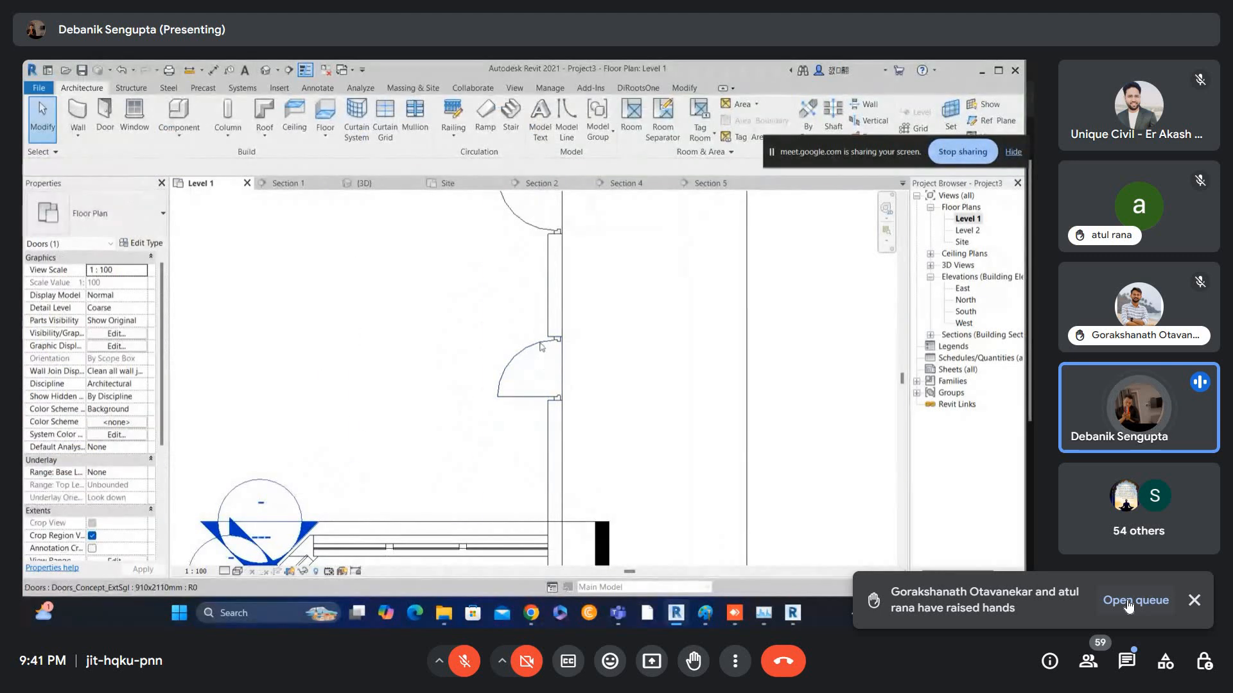
- Nudge the mirrored door down the wall to the lower jamb of the scanned opening and check the fit of both doors
click(539, 344)
scroll(541, 343, up, 2)
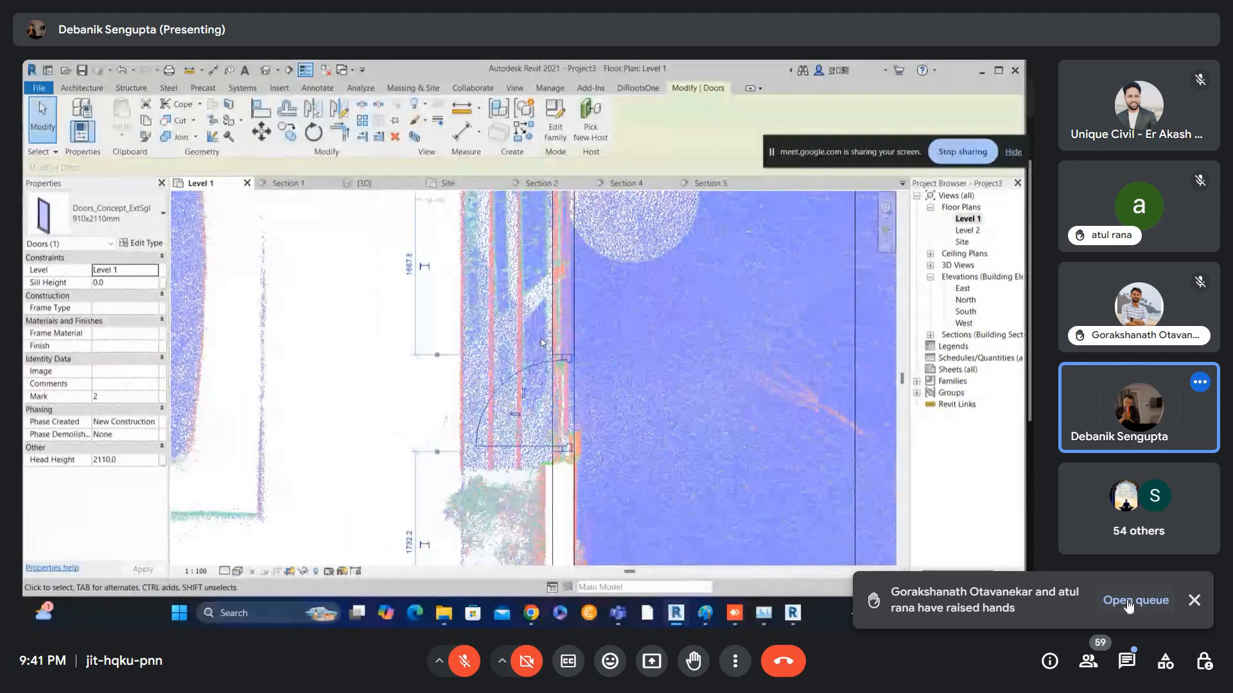
key(Down)
key(Down)
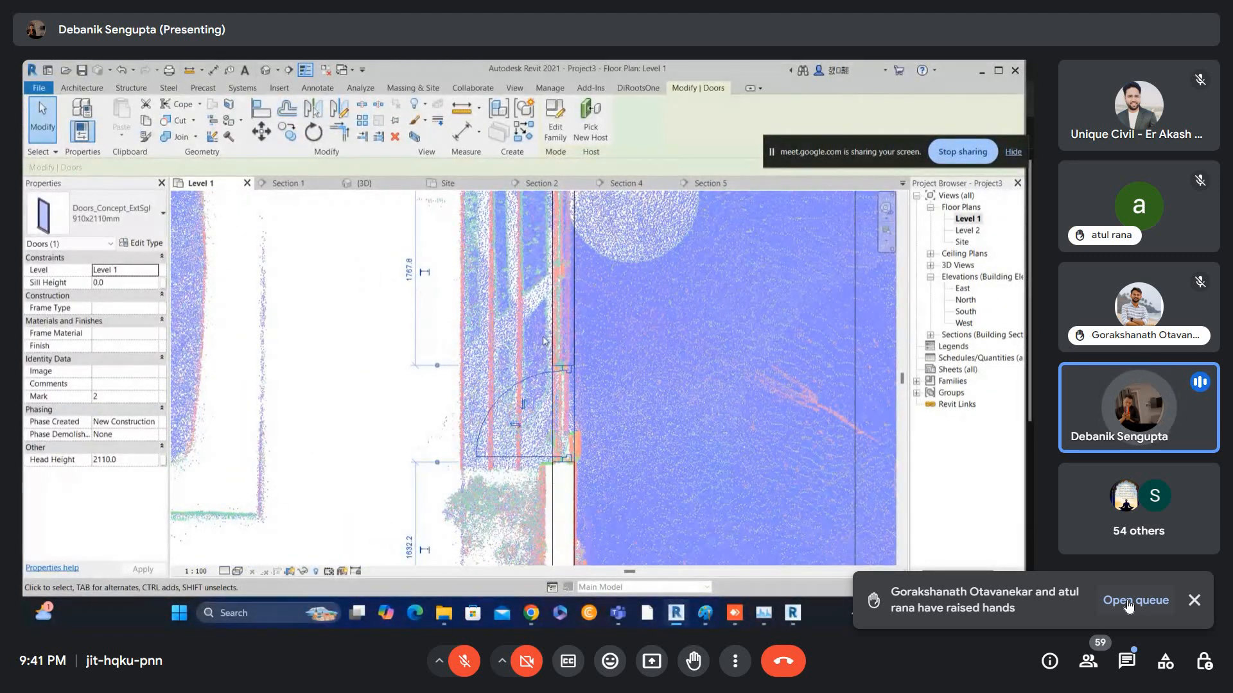
scroll(549, 344, up, 2)
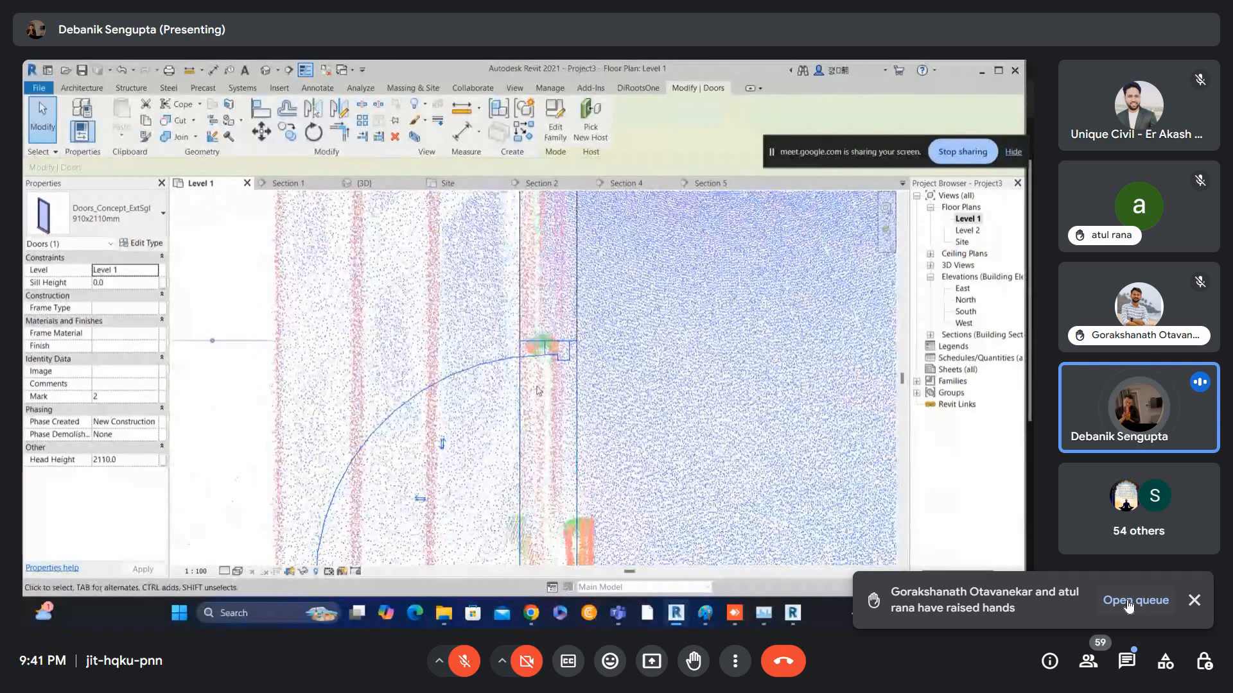
middle_drag(543, 344, 539, 458)
scroll(543, 293, down, 1)
middle_drag(543, 292, 540, 341)
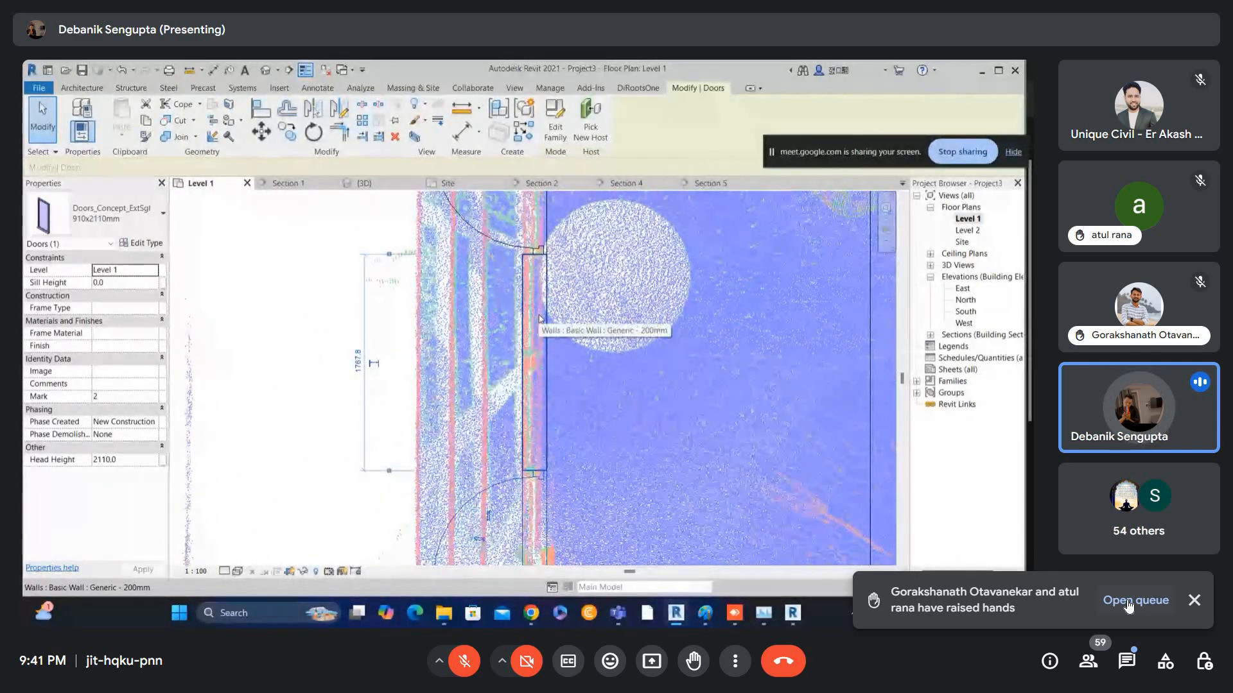
key(Escape)
- Draw a curtain wall in the 200 mm wall between the two doors, with an unconnected height of 8000
scroll(572, 304, down, 1)
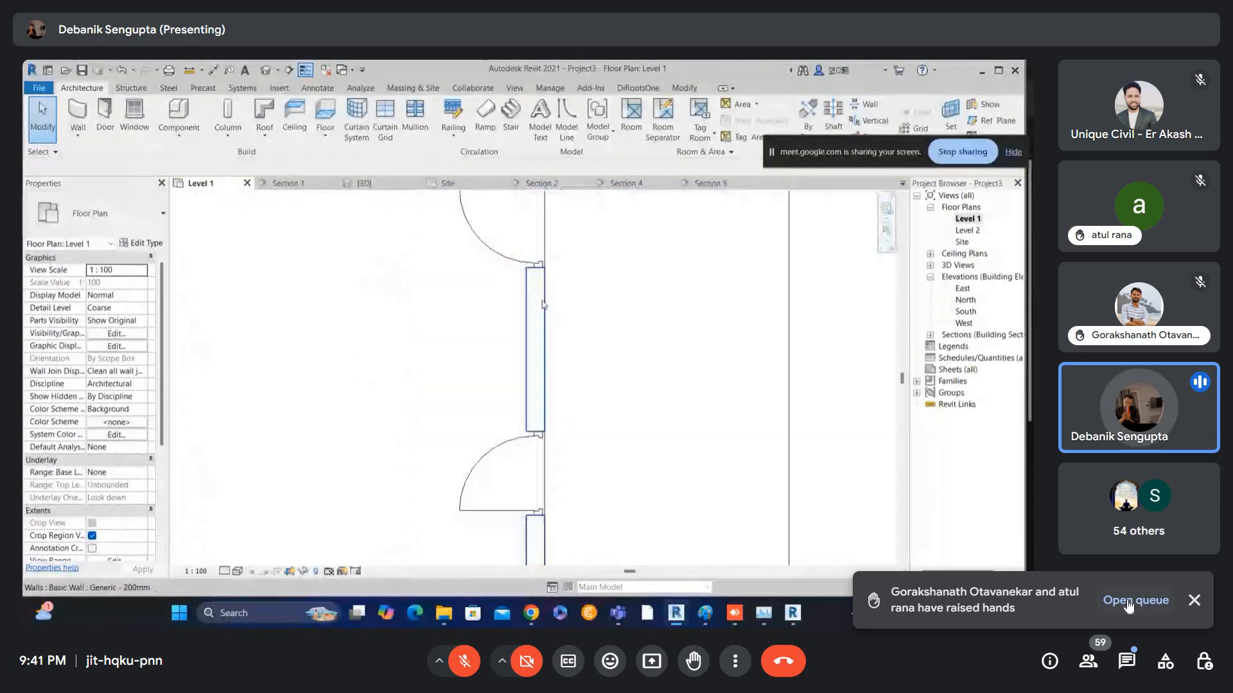
right_click(578, 296)
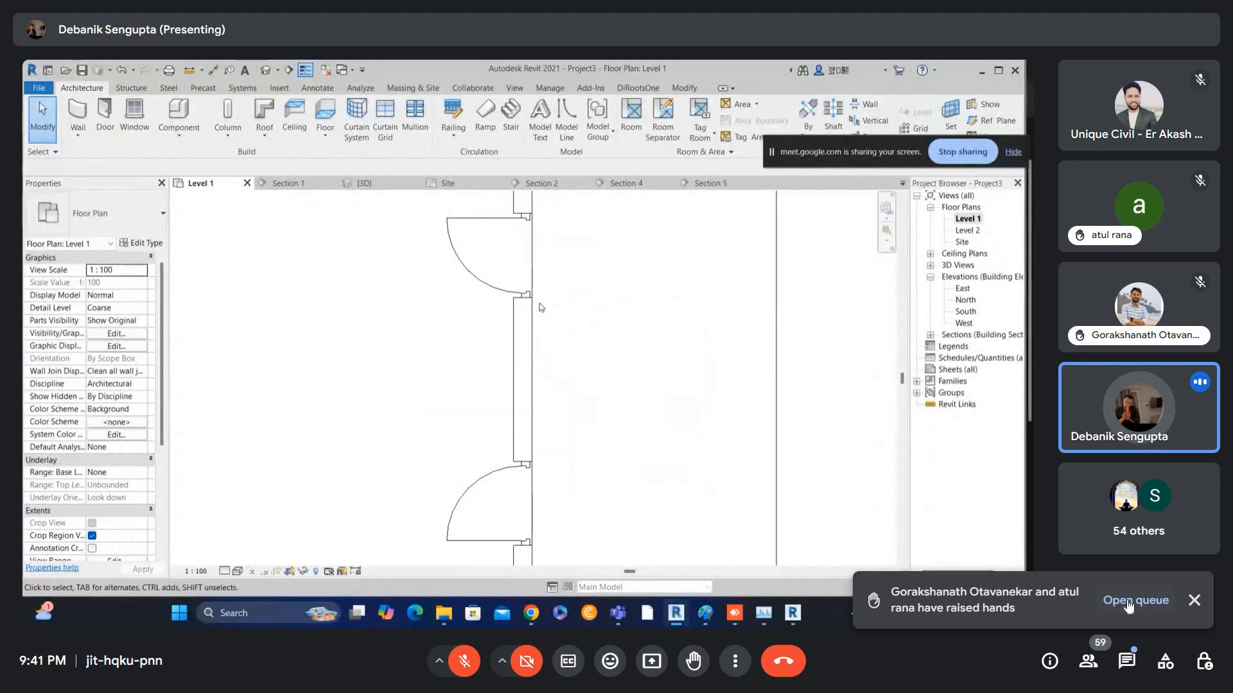
key(w)
key(a)
scroll(530, 299, up, 2)
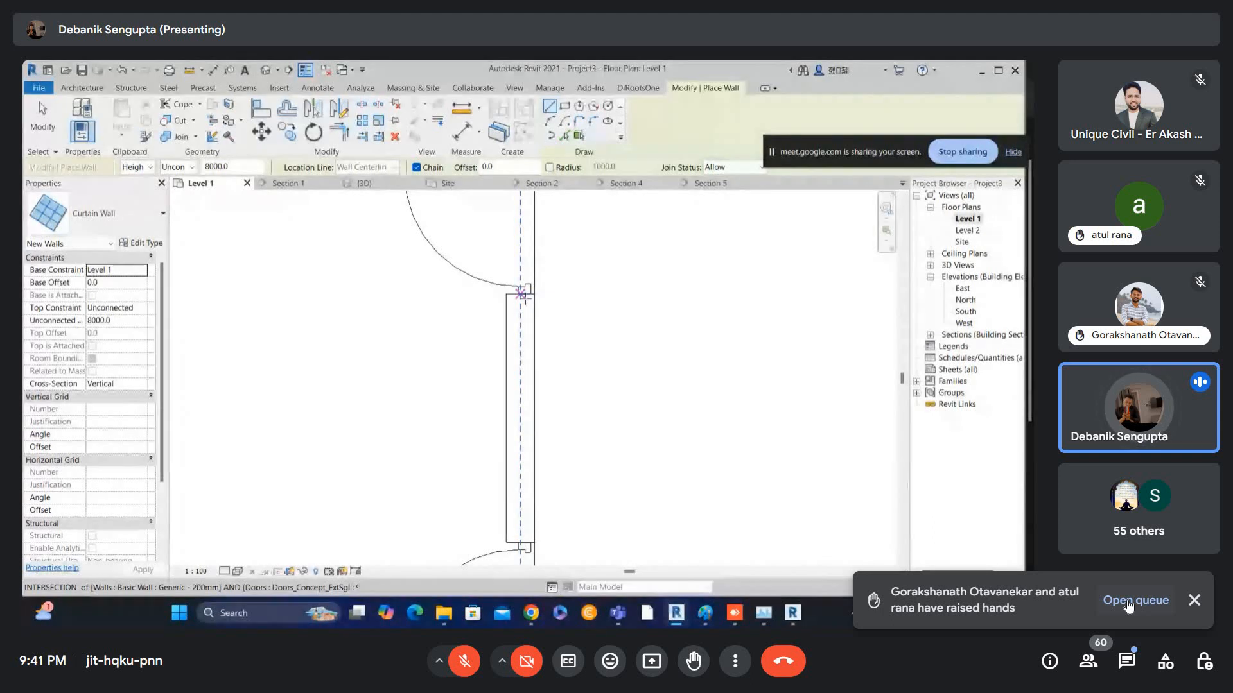
click(522, 295)
middle_drag(520, 477, 528, 401)
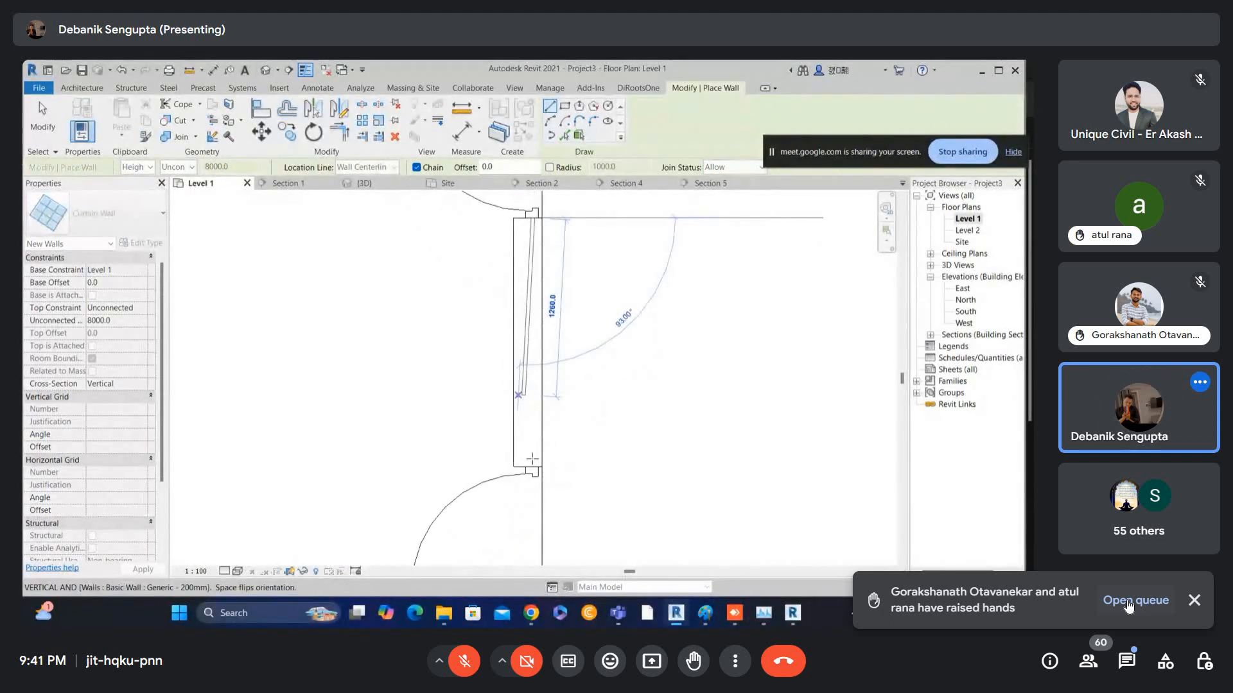
scroll(528, 467, down, 2)
key(Escape)
key(Escape)
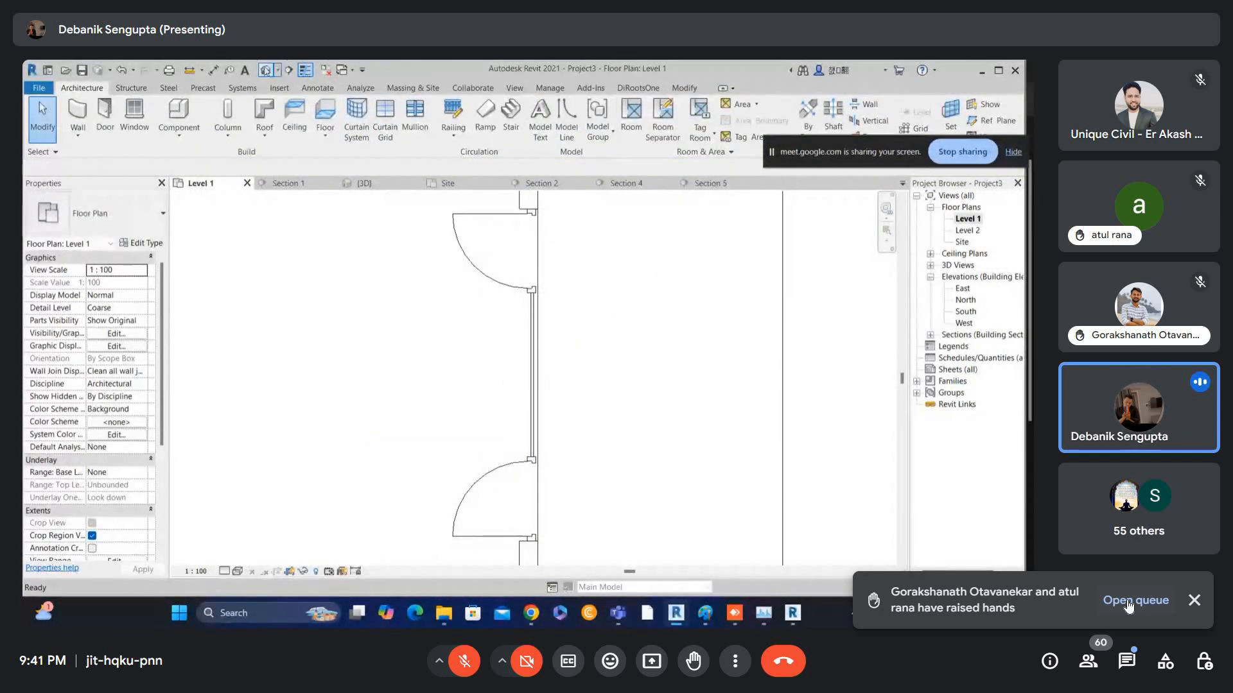
- Create a vertical building section facing the two doors and the glazing between them, and open its section view
click(297, 74)
click(428, 203)
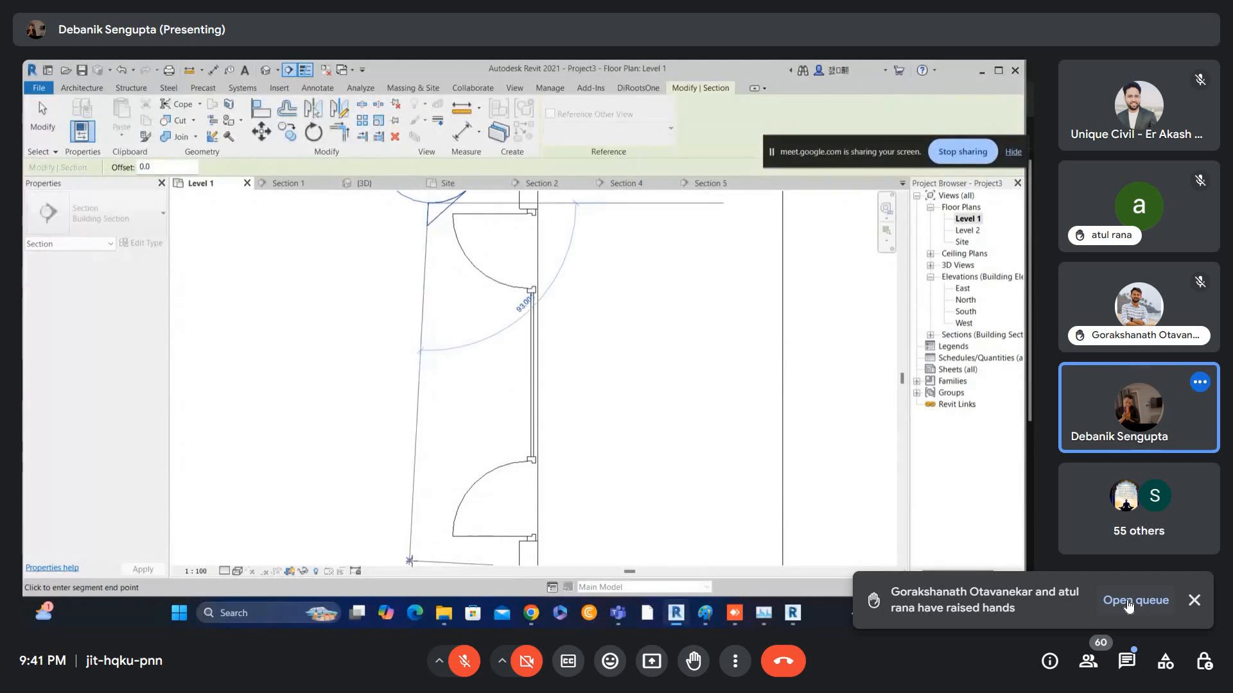
click(428, 560)
scroll(578, 400, down, 1)
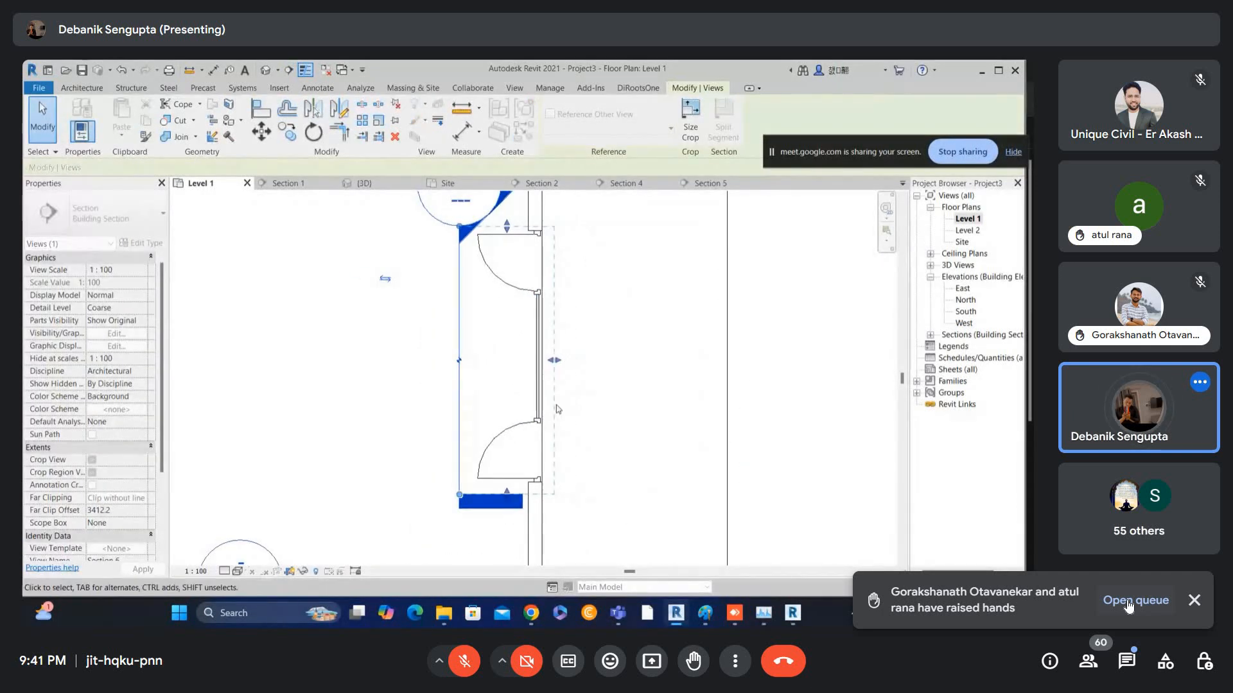
key(Escape)
scroll(516, 279, up, 1)
middle_drag(481, 251, 474, 325)
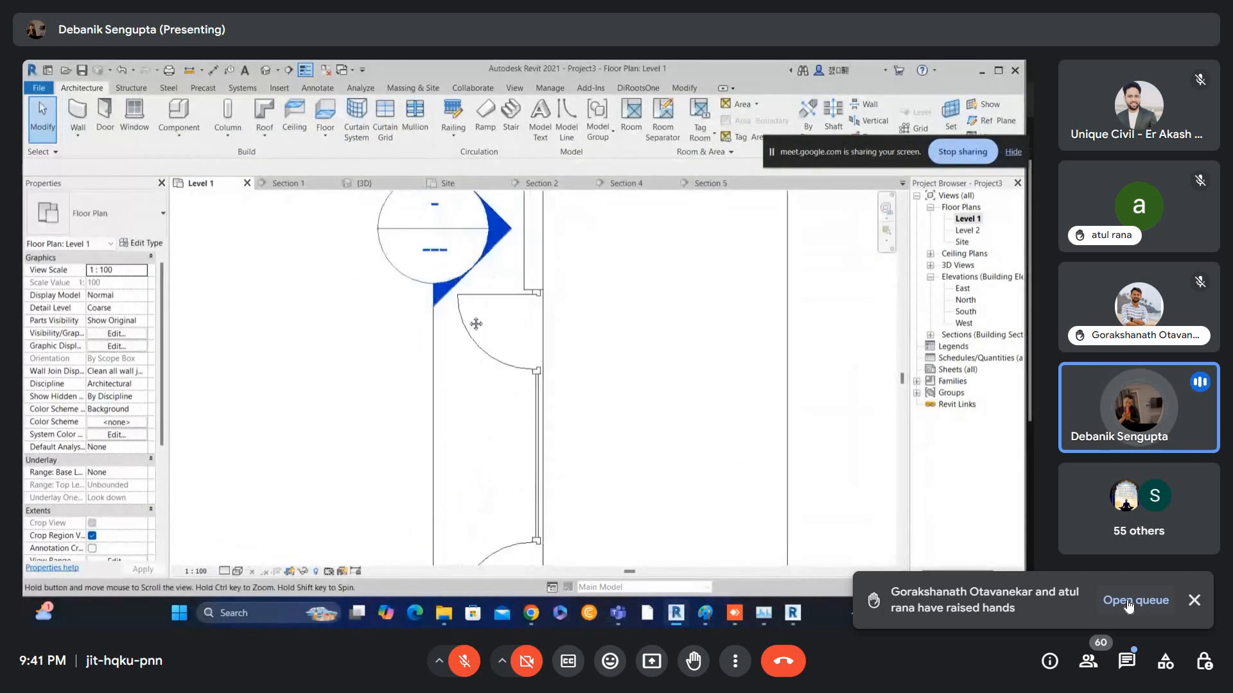
double_click(447, 241)
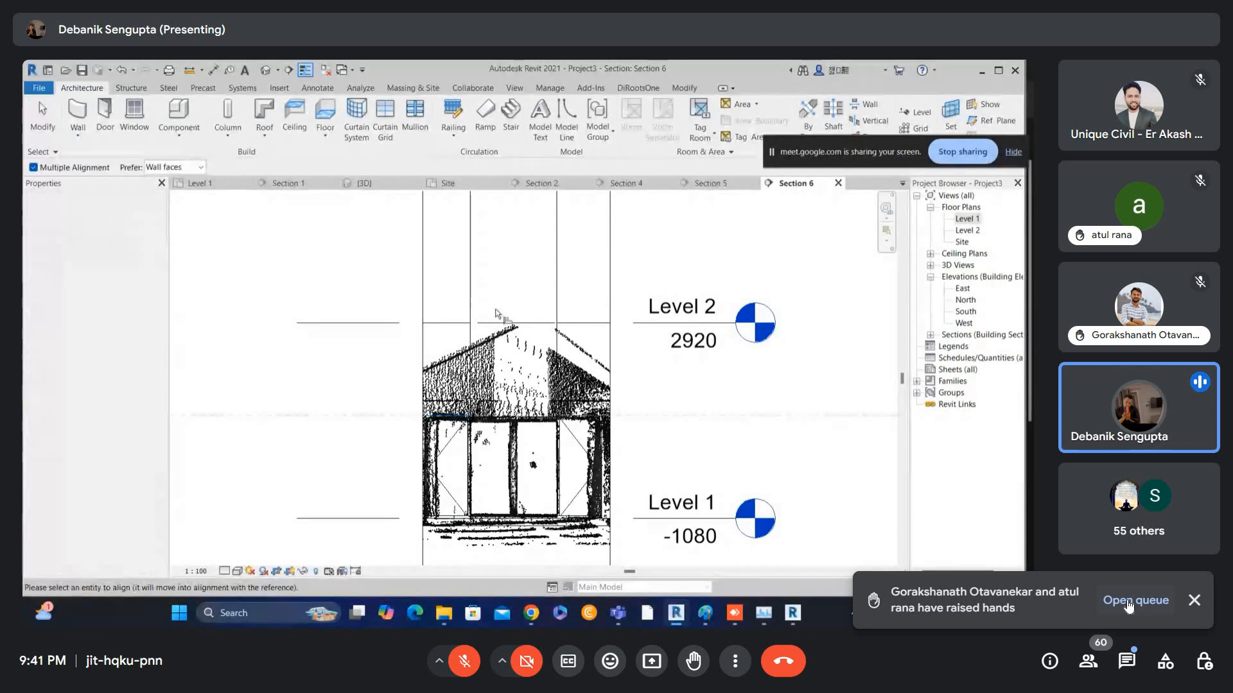
scroll(501, 318, down, 3)
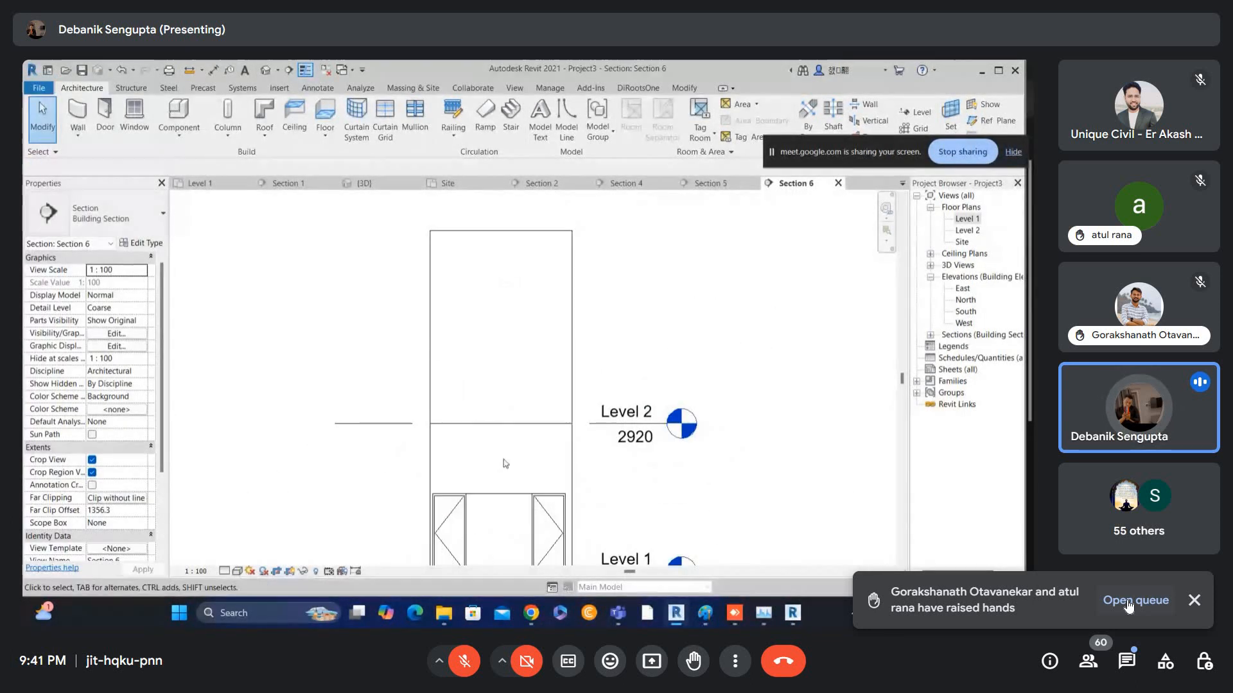
- Divide the curtain wall between the two doors with a vertical grid line at its middle
scroll(504, 460, up, 4)
click(518, 316)
scroll(519, 385, up, 2)
key(Escape)
scroll(499, 276, up, 1)
click(379, 113)
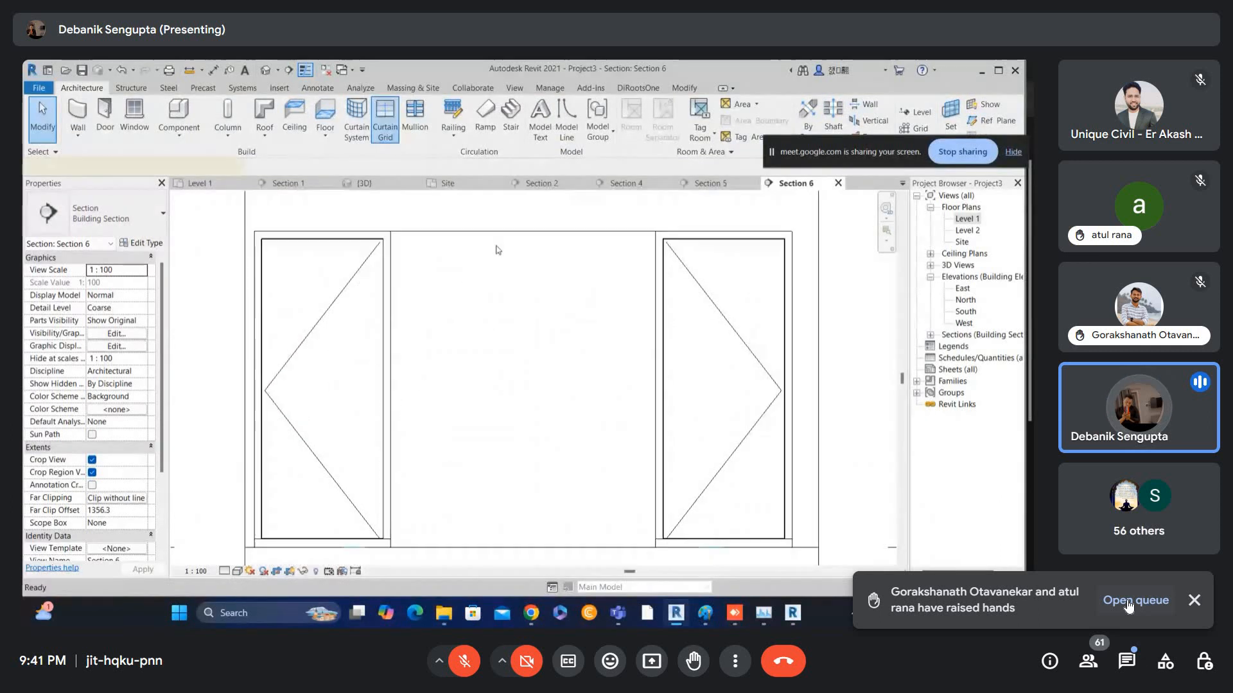
key(Escape)
- Place 50 x 150mm rectangular mullions along the curtain wall's perimeter and on its centre grid line
click(415, 122)
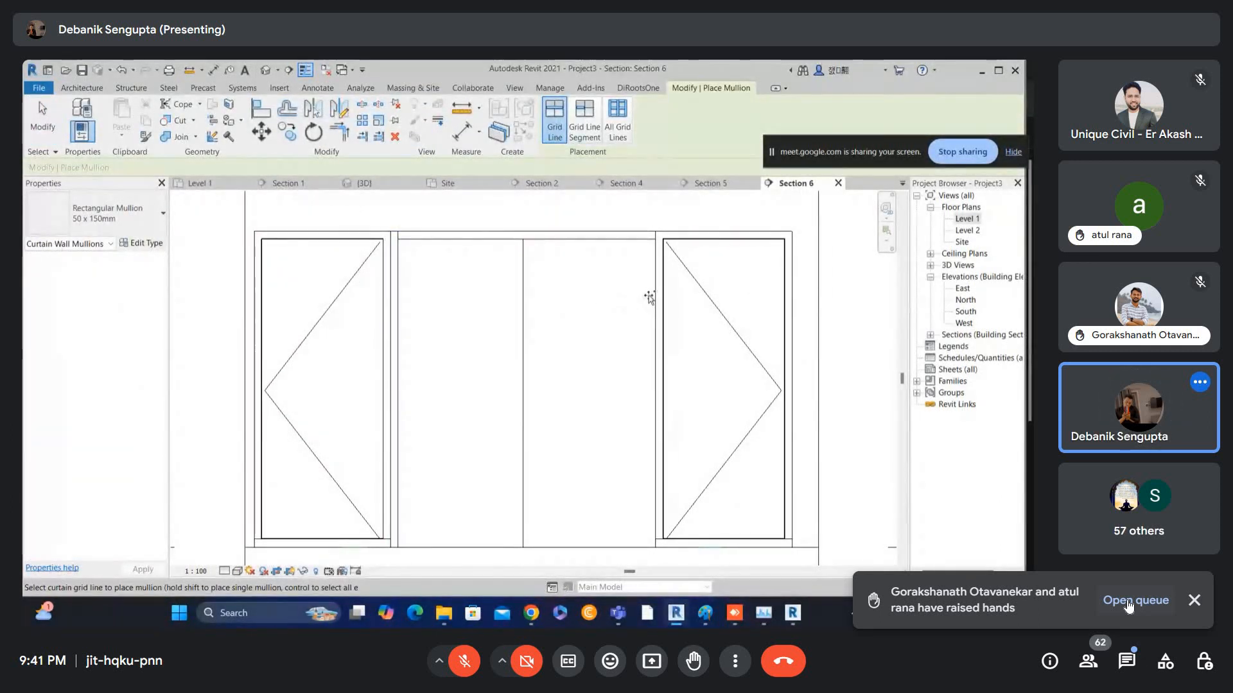
key(Escape)
scroll(503, 431, up, 1)
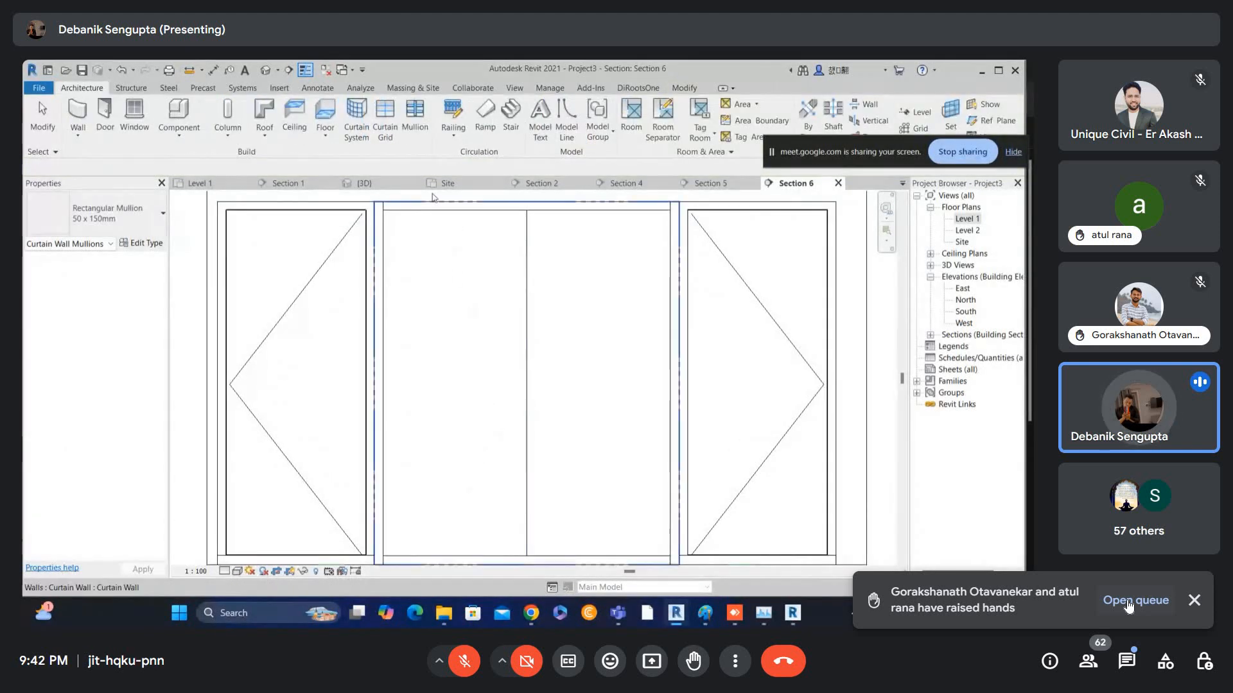
click(529, 273)
key(Escape)
scroll(532, 273, down, 1)
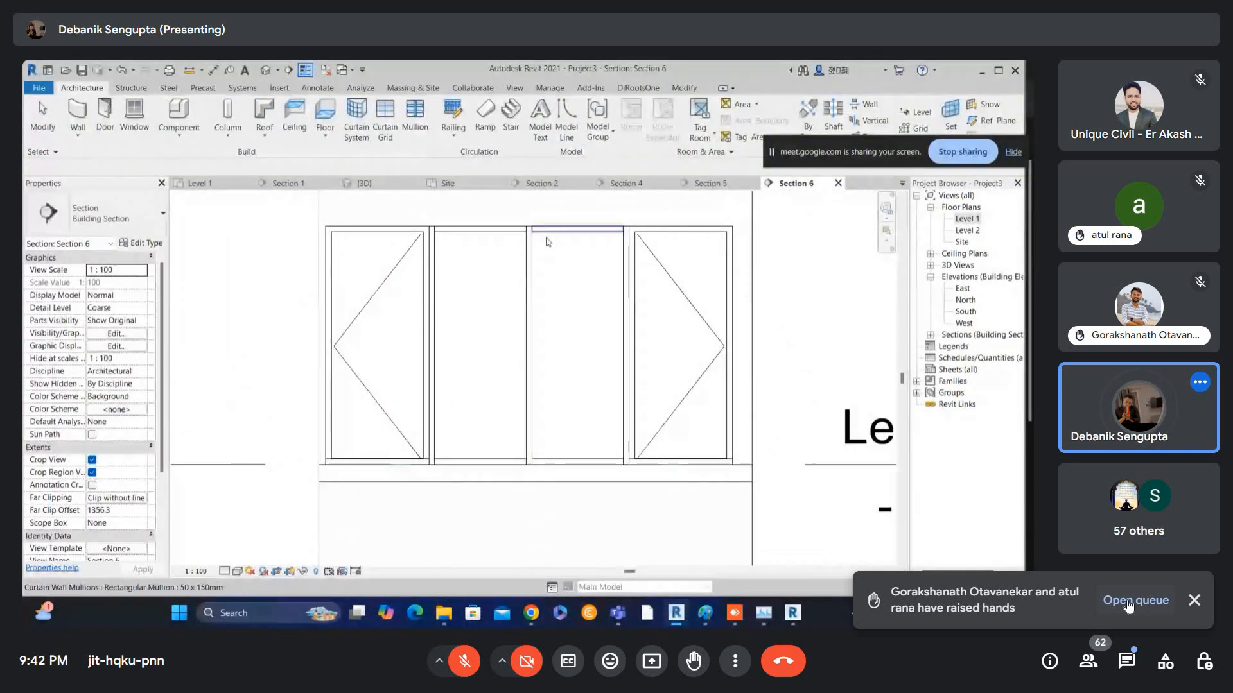
- Make the curtain wall's top and bottom mullions continuous across the centre mullion
click(529, 251)
key(Escape)
scroll(534, 253, down, 2)
scroll(541, 382, up, 3)
click(542, 366)
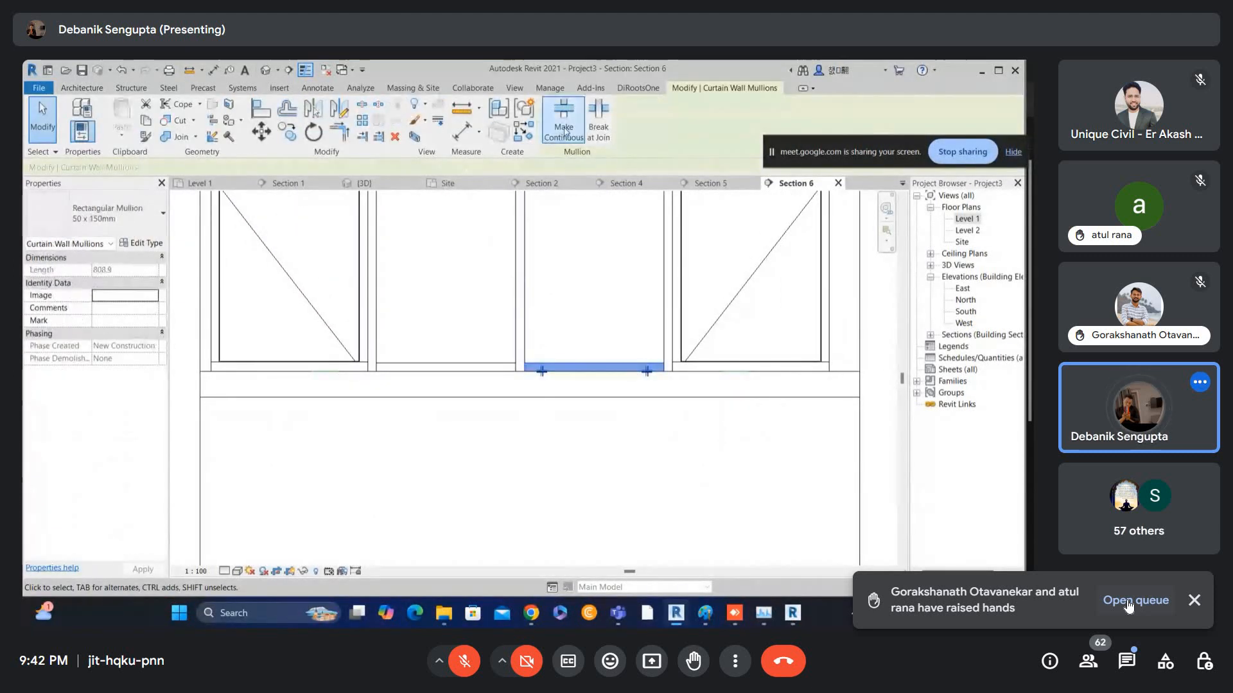
key(Escape)
scroll(545, 283, down, 2)
scroll(519, 275, up, 3)
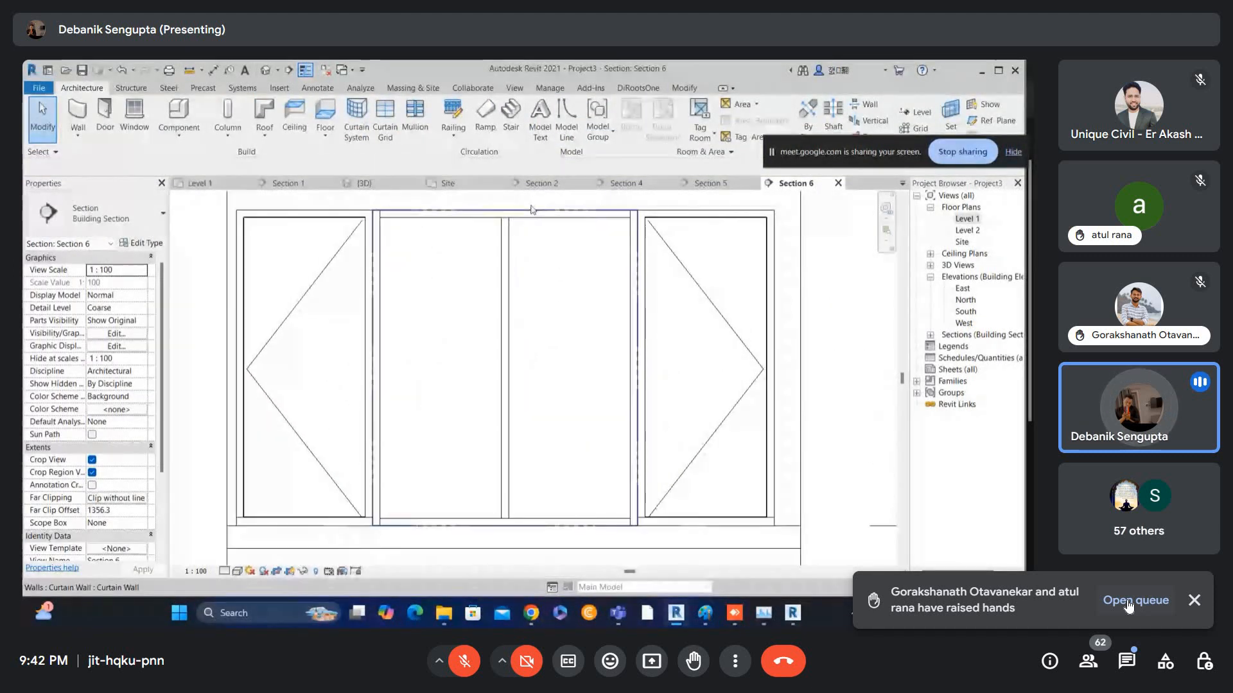
- Check how the finished curtain wall panels sit against the door frames on either side in the section
scroll(526, 236, down, 3)
scroll(562, 241, up, 2)
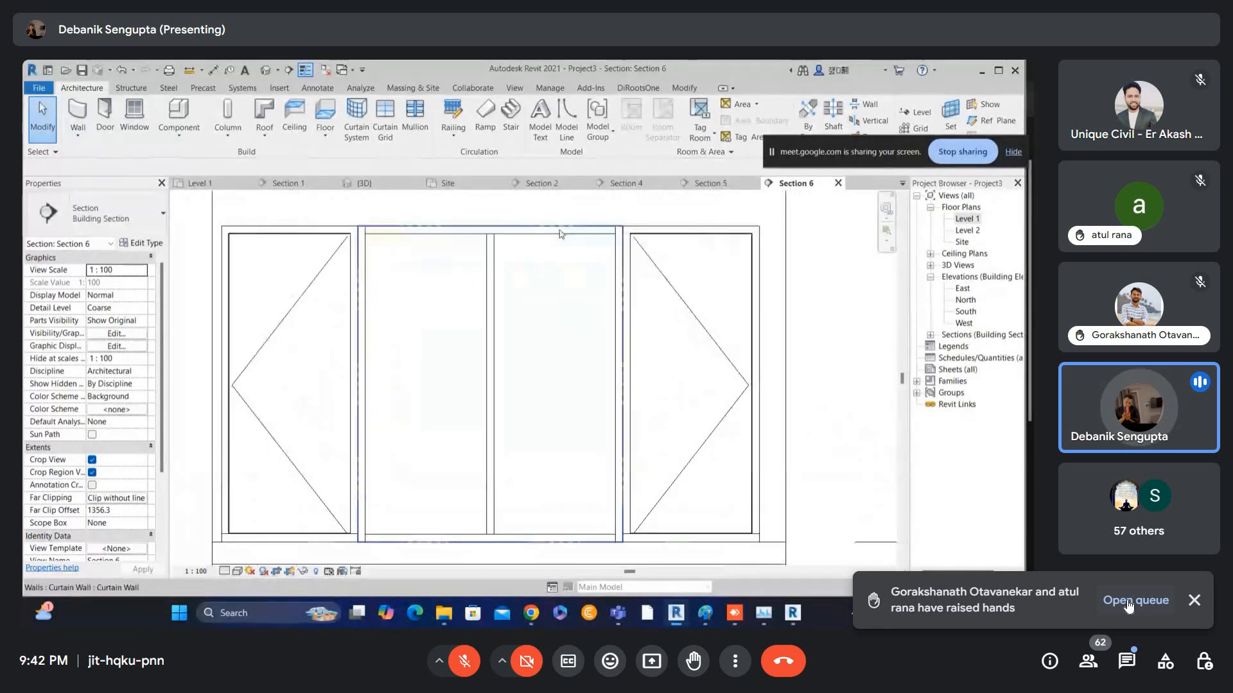
click(562, 238)
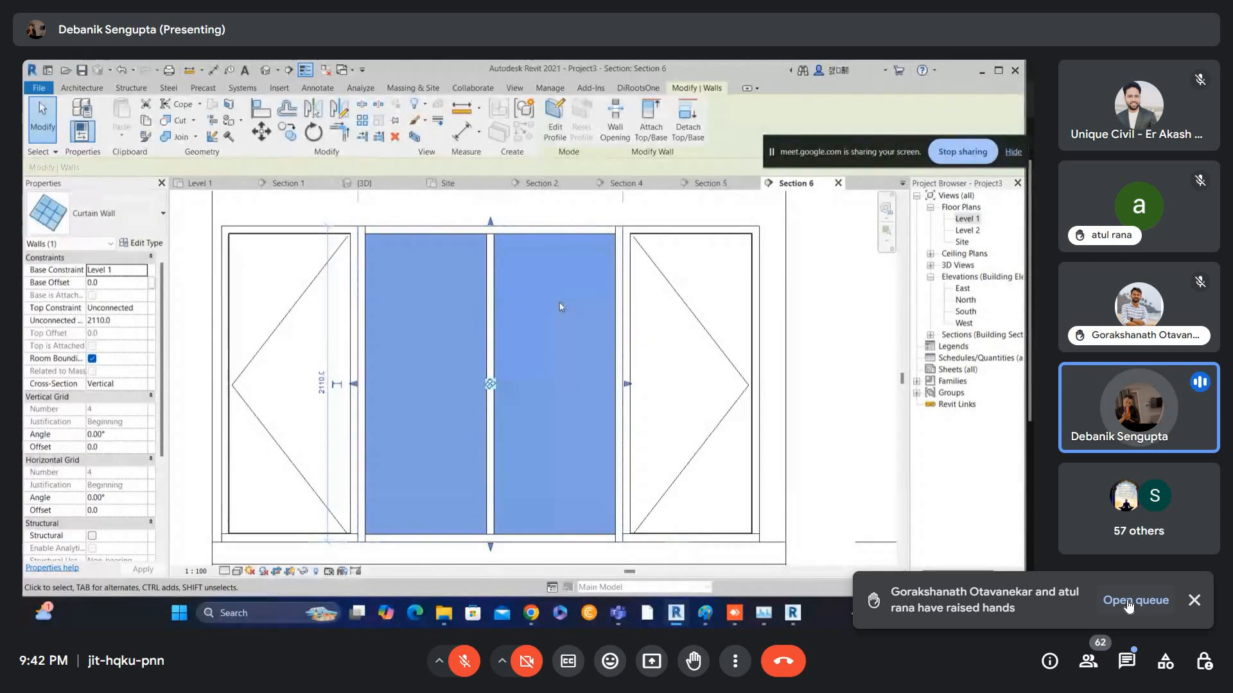
key(Escape)
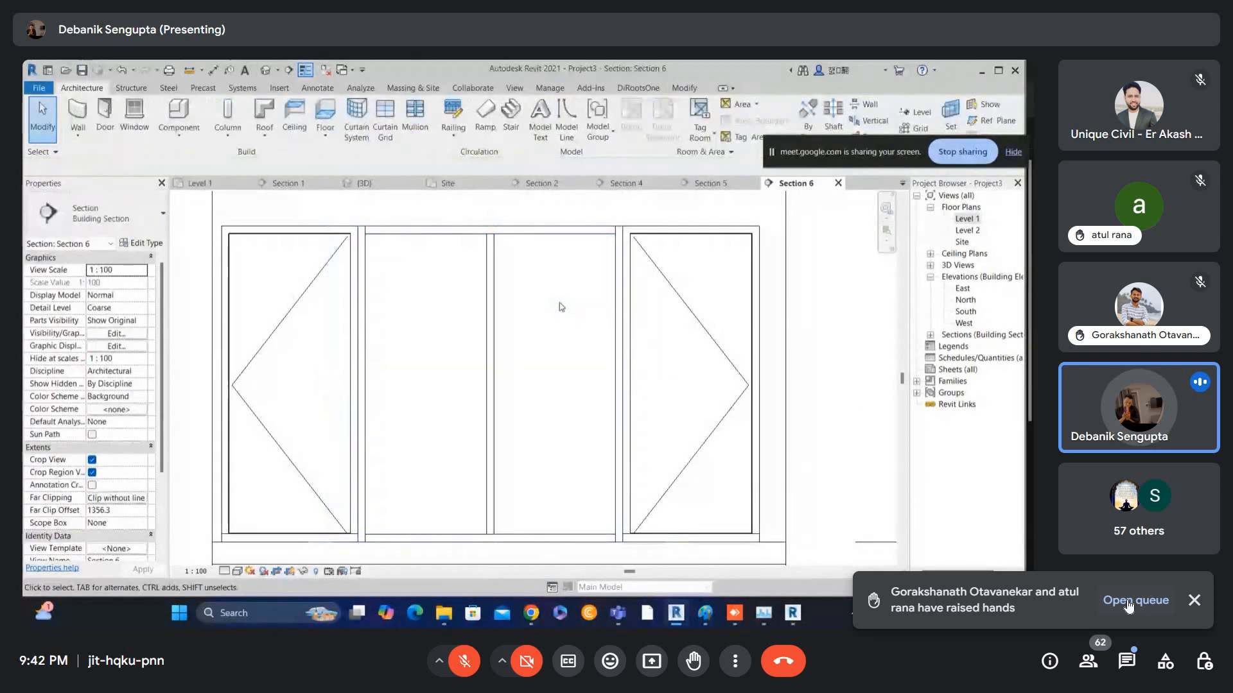
click(691, 235)
scroll(692, 244, down, 1)
key(Escape)
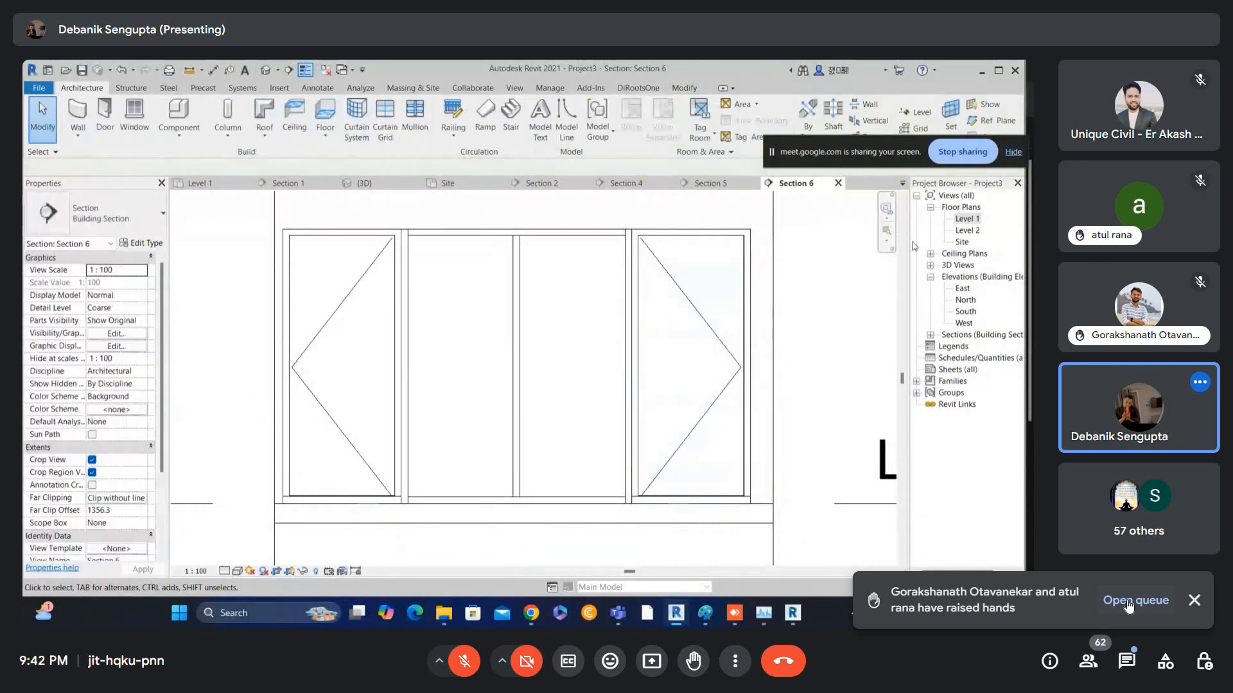
- Delete both doors flanking the curtain wall in the Level 1 floor plan
double_click(963, 219)
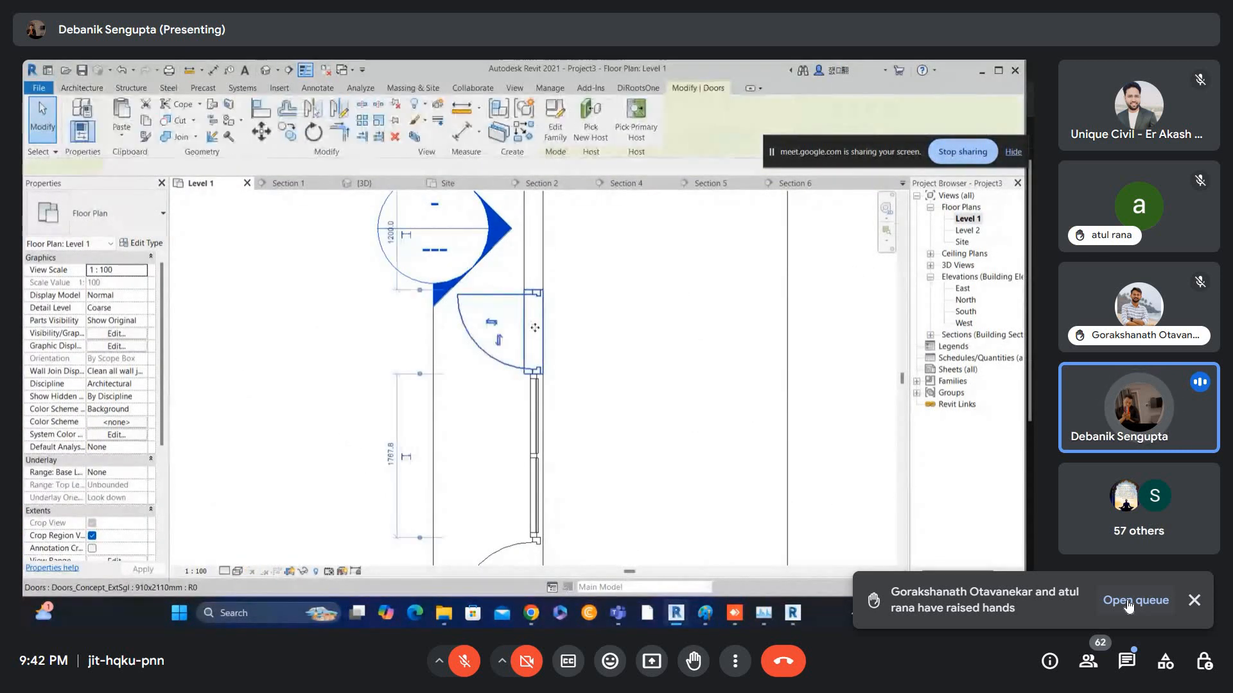
click(541, 331)
key(Delete)
click(534, 547)
key(Delete)
middle_drag(532, 480, 532, 384)
- Stretch both ends of the curtain wall in plan to the jambs of the opening shown in the point cloud
click(545, 371)
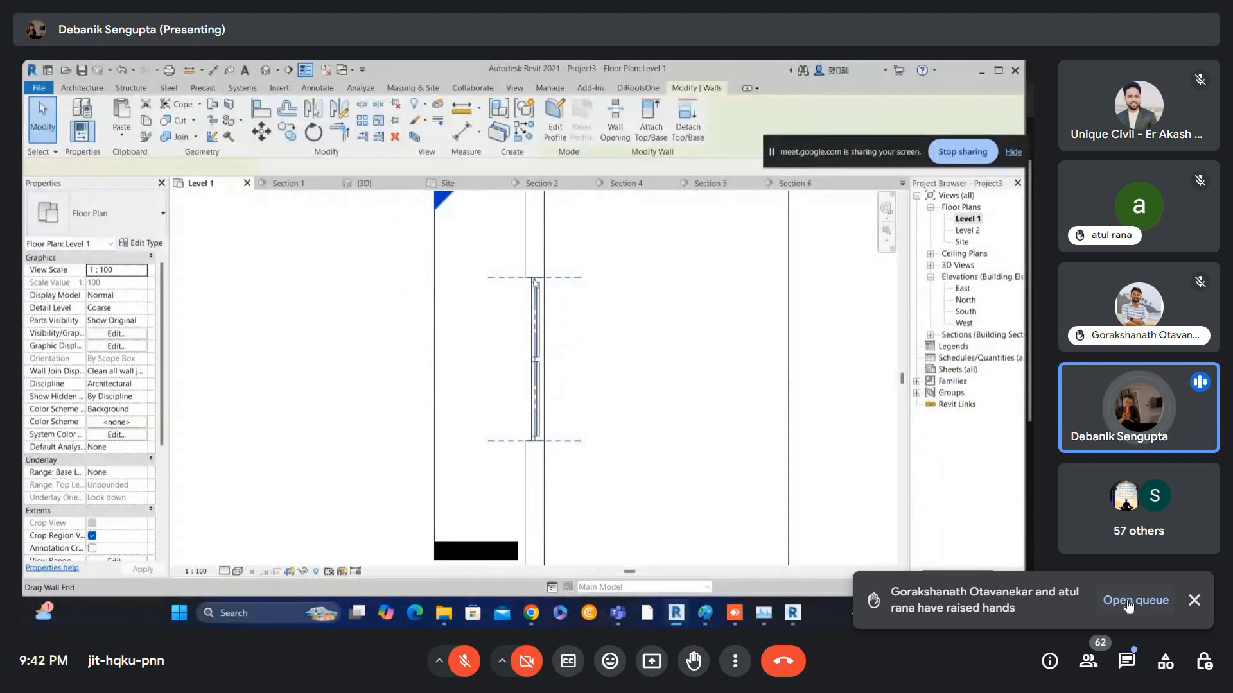
drag(534, 277, 535, 210)
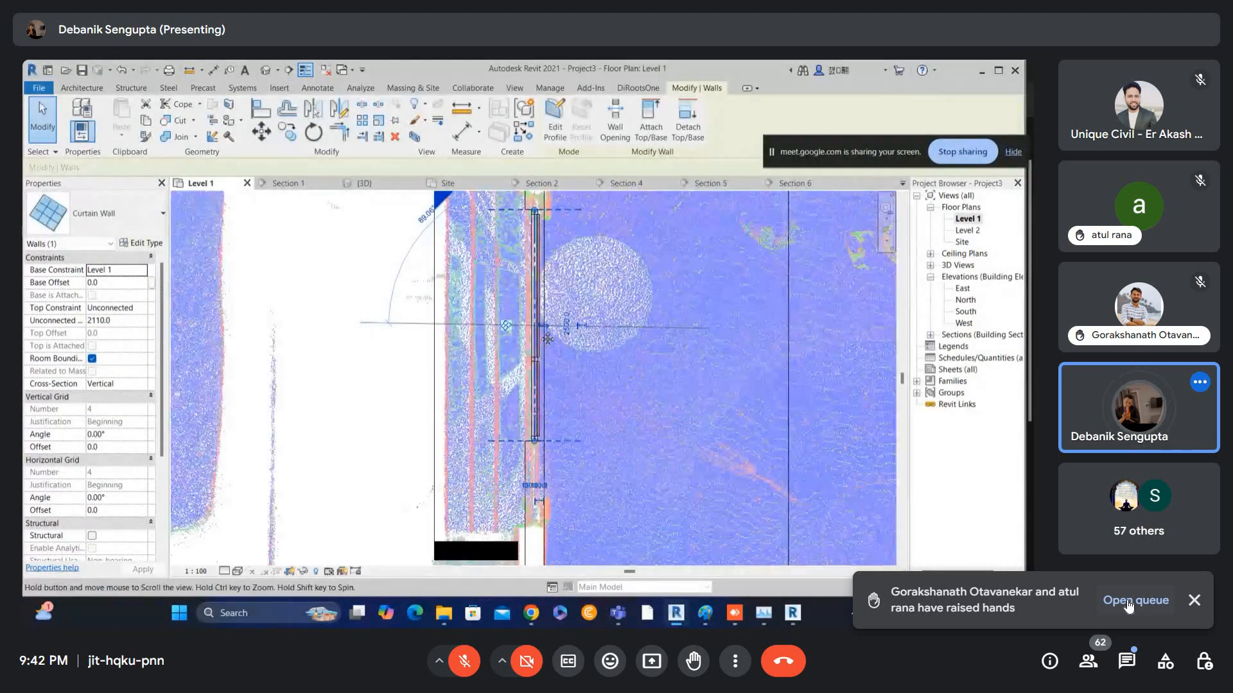
scroll(530, 329, up, 4)
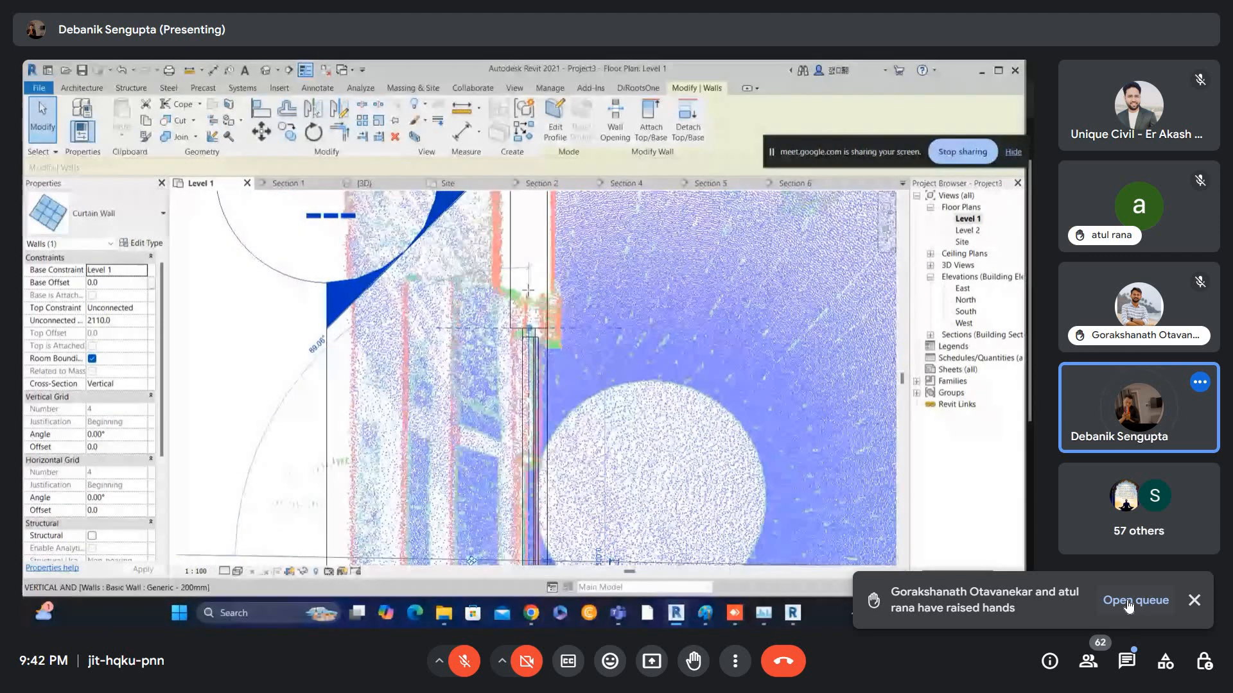
drag(528, 291, 529, 292)
scroll(528, 292, down, 2)
middle_drag(538, 554, 537, 307)
scroll(536, 307, up, 1)
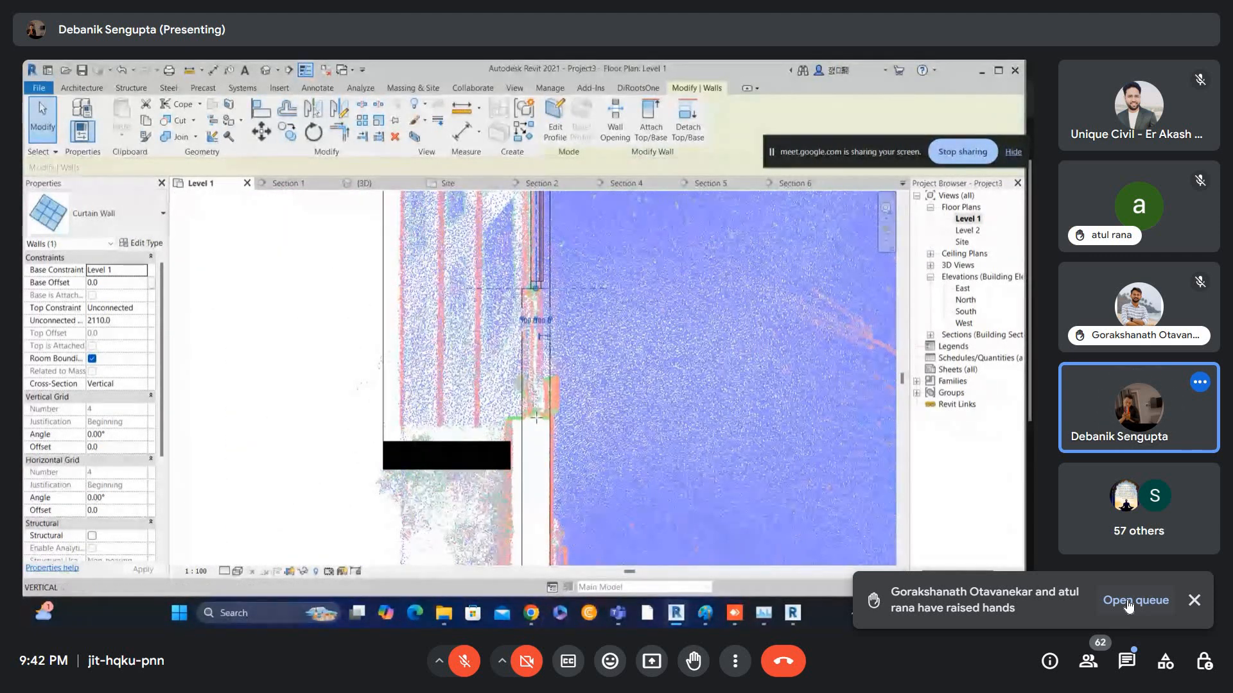
key(Escape)
scroll(540, 419, down, 3)
middle_drag(509, 287, 510, 408)
scroll(488, 287, down, 1)
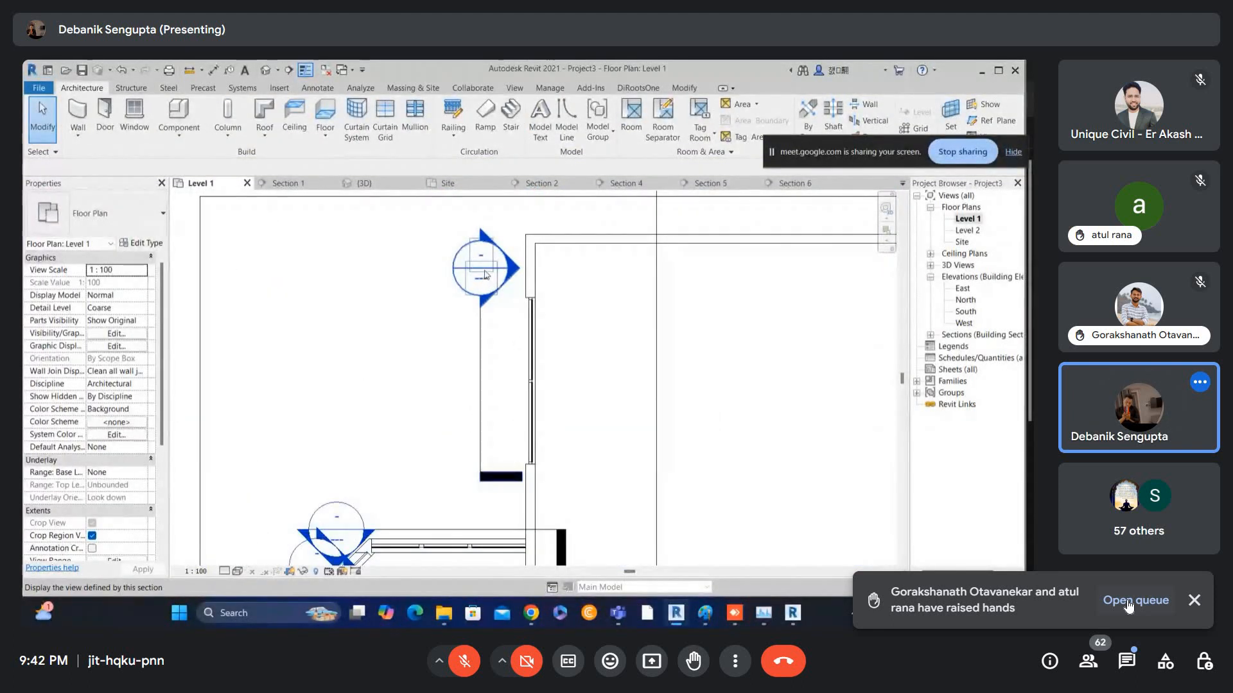
- Open the section facing the glazing and add a vertical curtain grid line at each outer scanned frame post
double_click(485, 276)
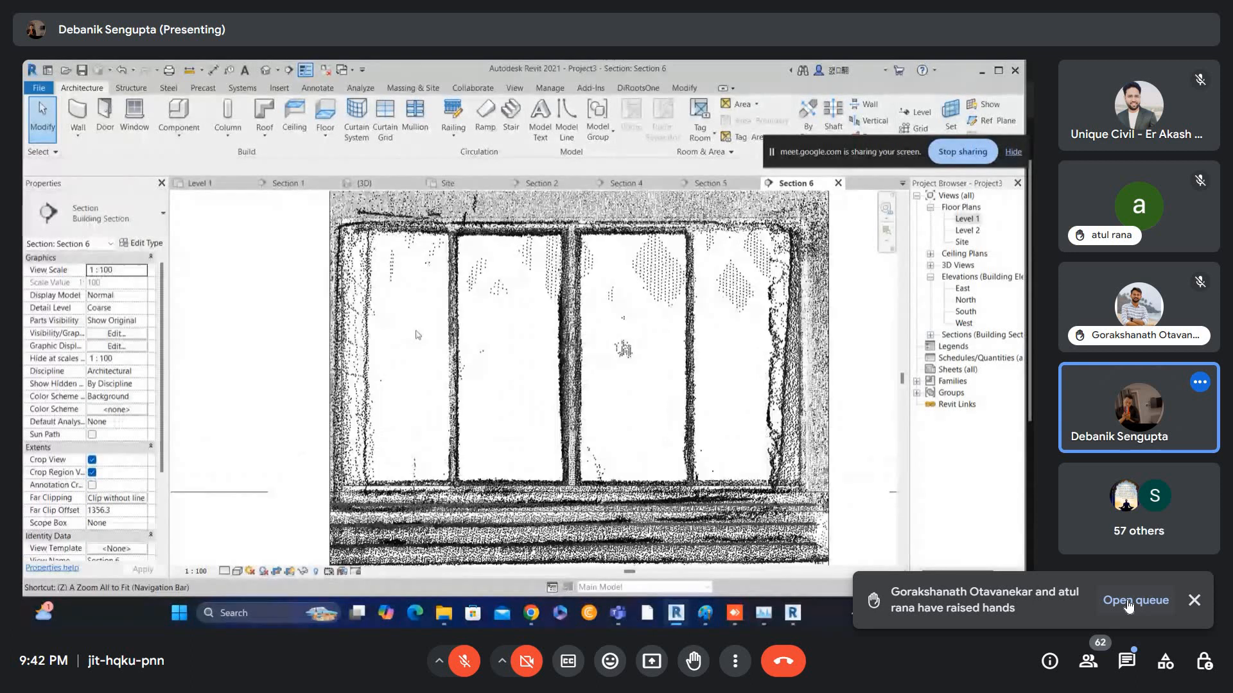
click(387, 122)
click(440, 226)
click(701, 230)
key(Escape)
- Shift the left-hand grid line onto its scanned frame post, about 911 mm from the centre grid line
scroll(692, 305, up, 2)
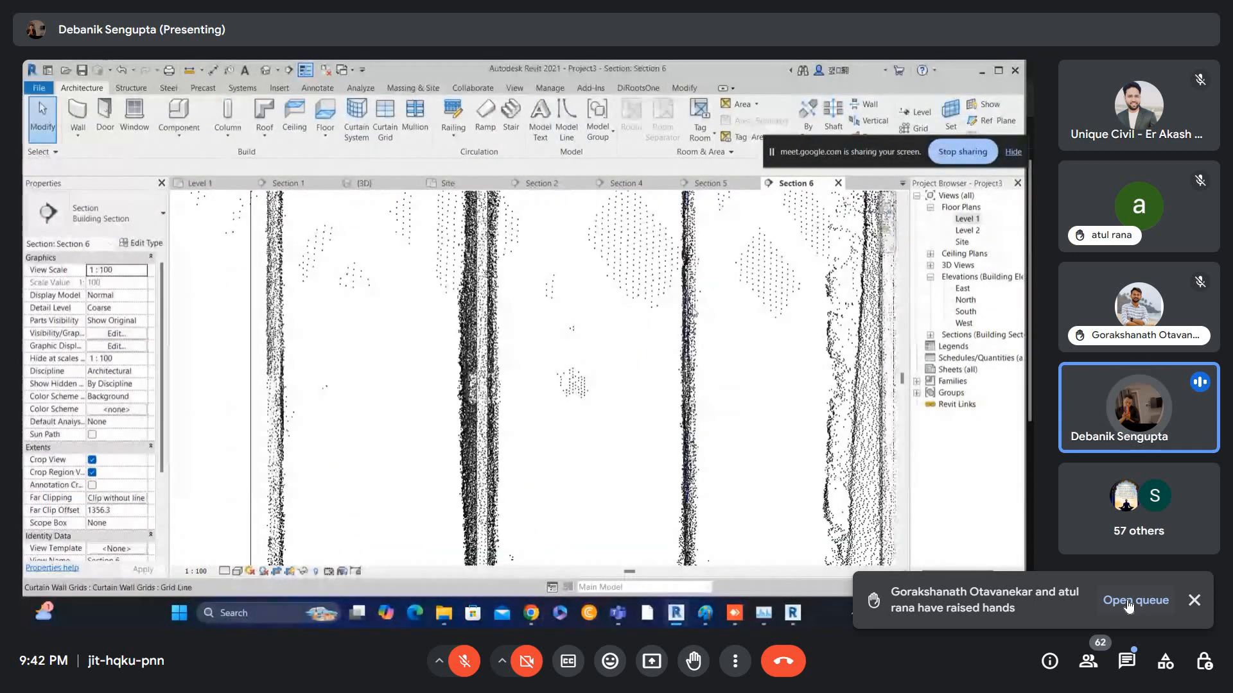
click(692, 310)
drag(251, 385, 261, 383)
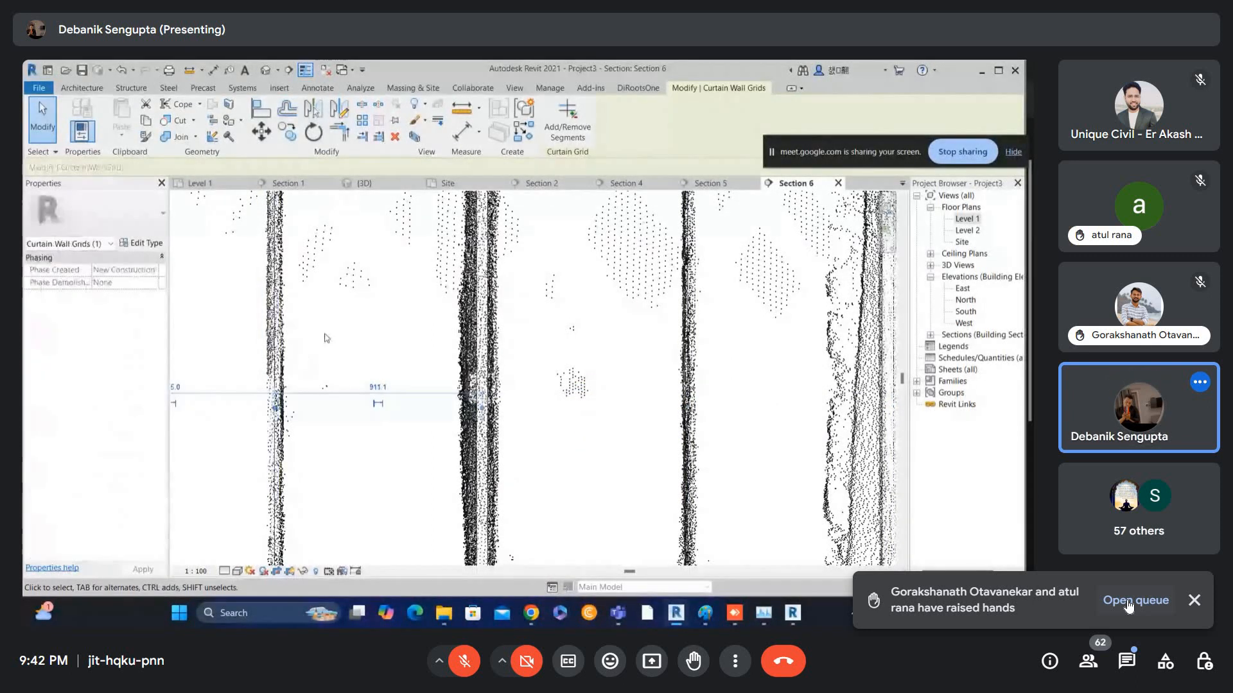
click(302, 357)
scroll(315, 354, down, 3)
- Place 50 x 150mm rectangular mullions on the two new vertical grid lines
click(411, 130)
click(304, 287)
click(480, 297)
key(Escape)
click(360, 263)
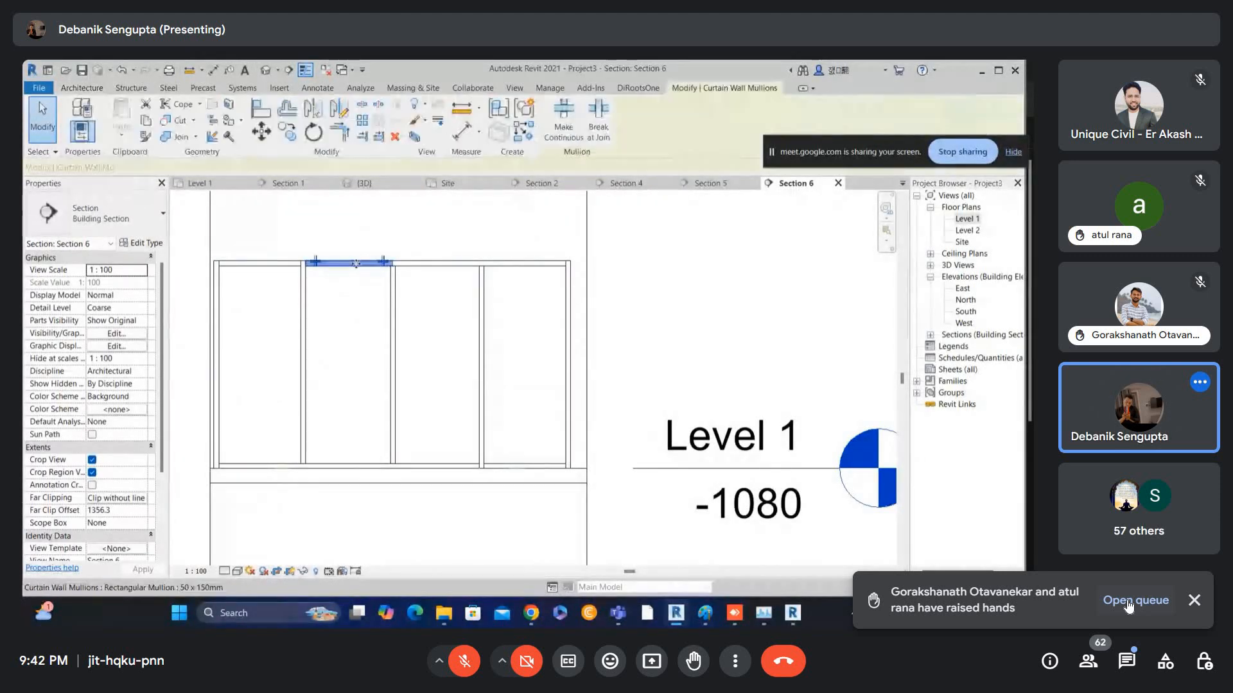
click(405, 294)
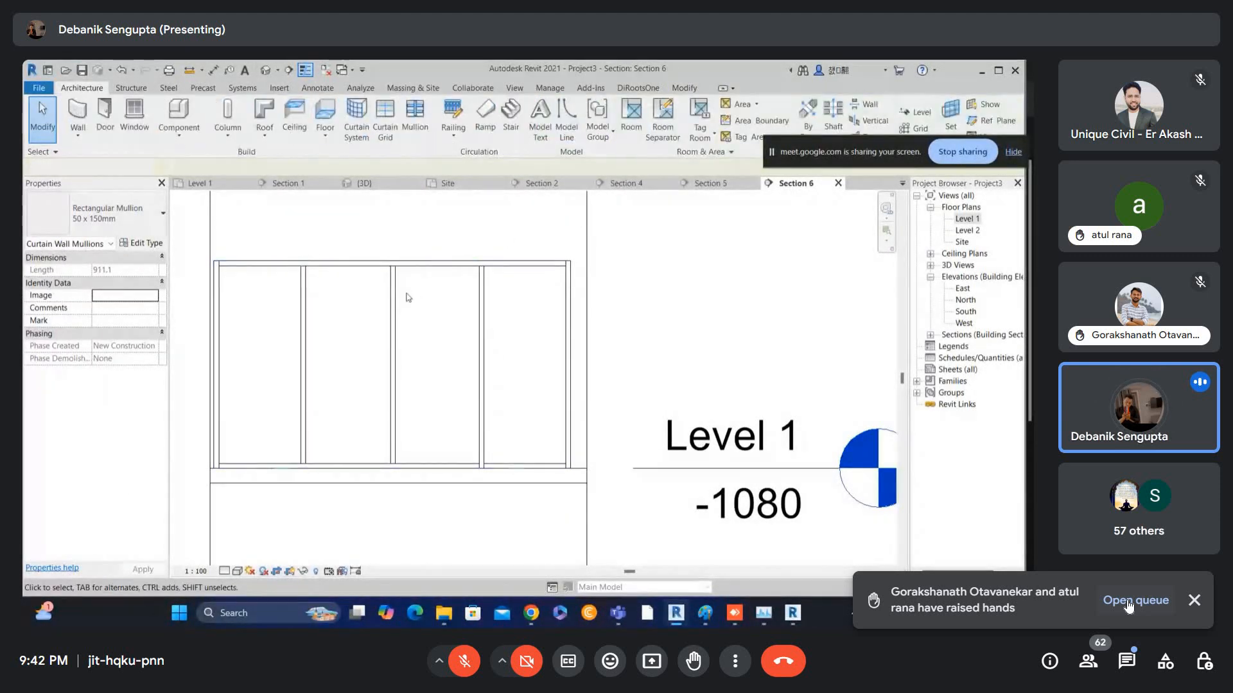
- Change the centre vertical mullion to the 100X150 rectangular mullion type to match the thicker scanned post
scroll(393, 311, up, 3)
click(393, 322)
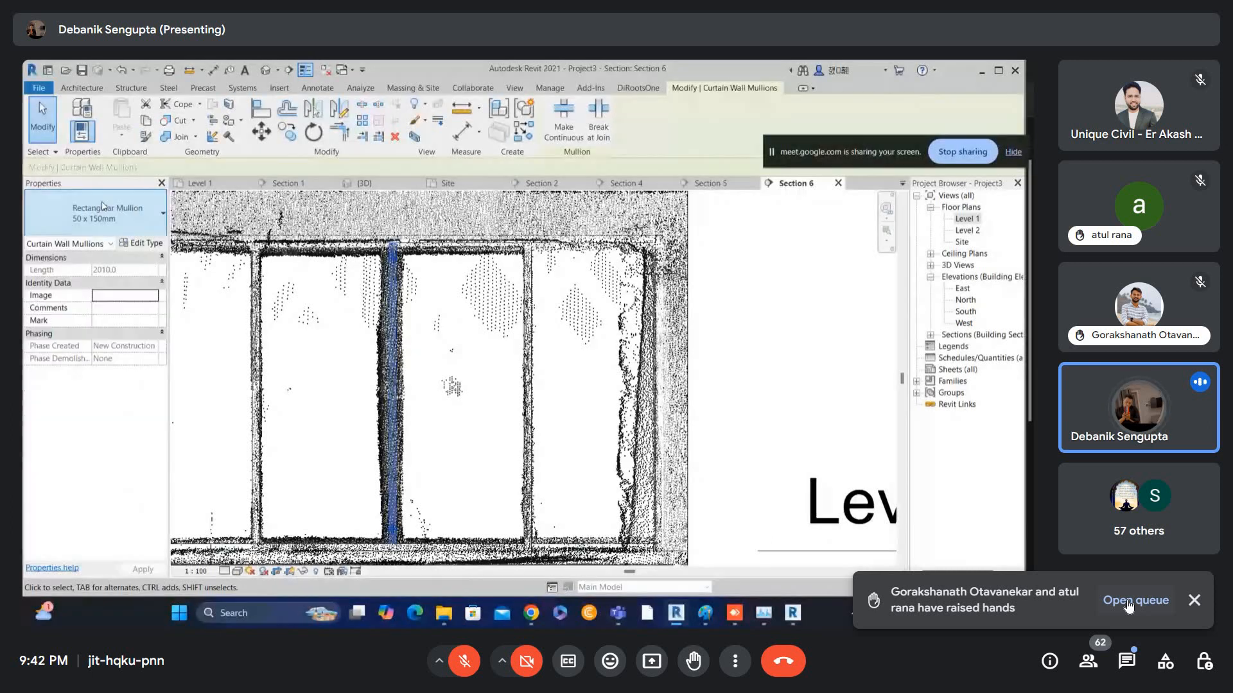
click(96, 213)
click(76, 357)
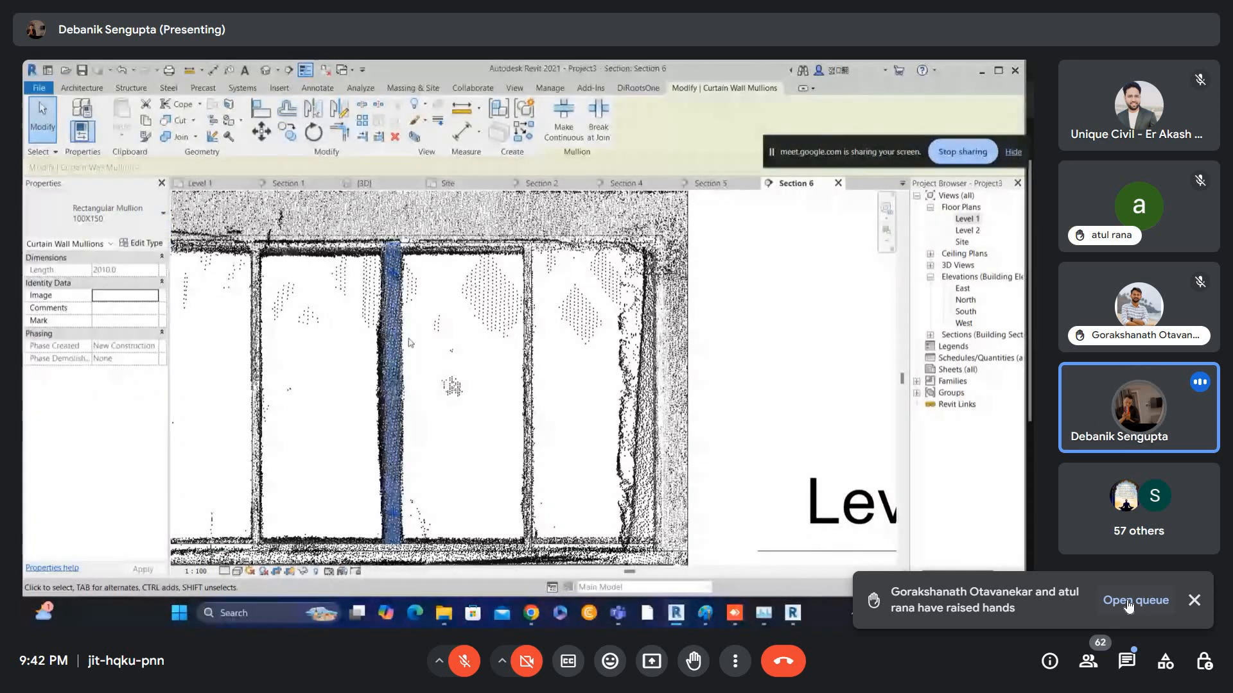
click(409, 337)
scroll(414, 365, down, 3)
- Inspect the four-panel glazing and compare the modelled walls with the point cloud in the default 3D view
click(265, 70)
scroll(442, 346, down, 5)
shift+middle_drag(597, 363, 459, 373)
scroll(516, 328, down, 4)
scroll(442, 411, up, 5)
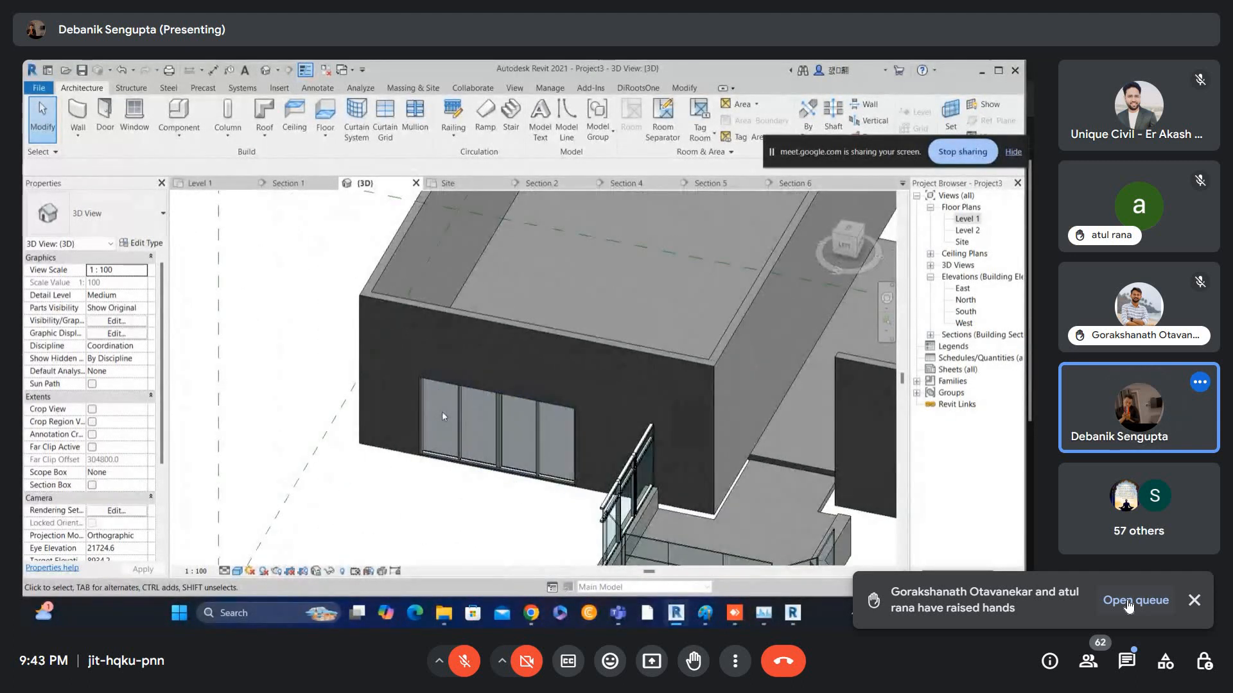
scroll(444, 408, down, 6)
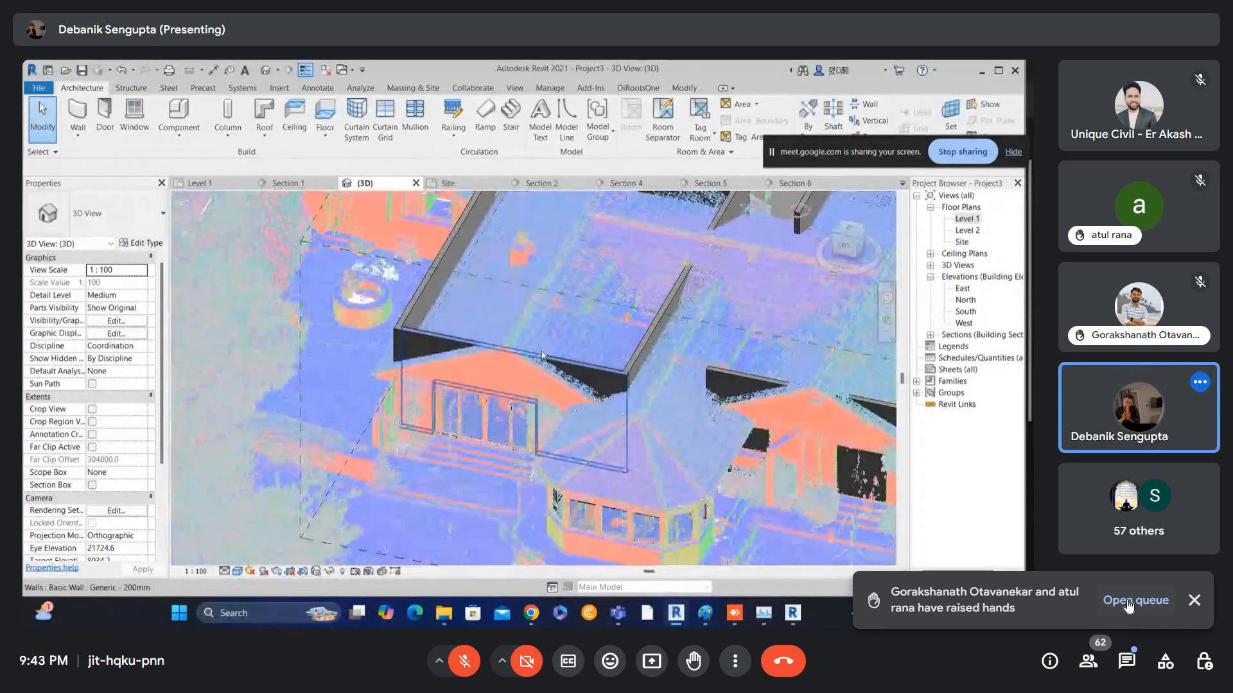
shift+middle_drag(529, 359, 559, 388)
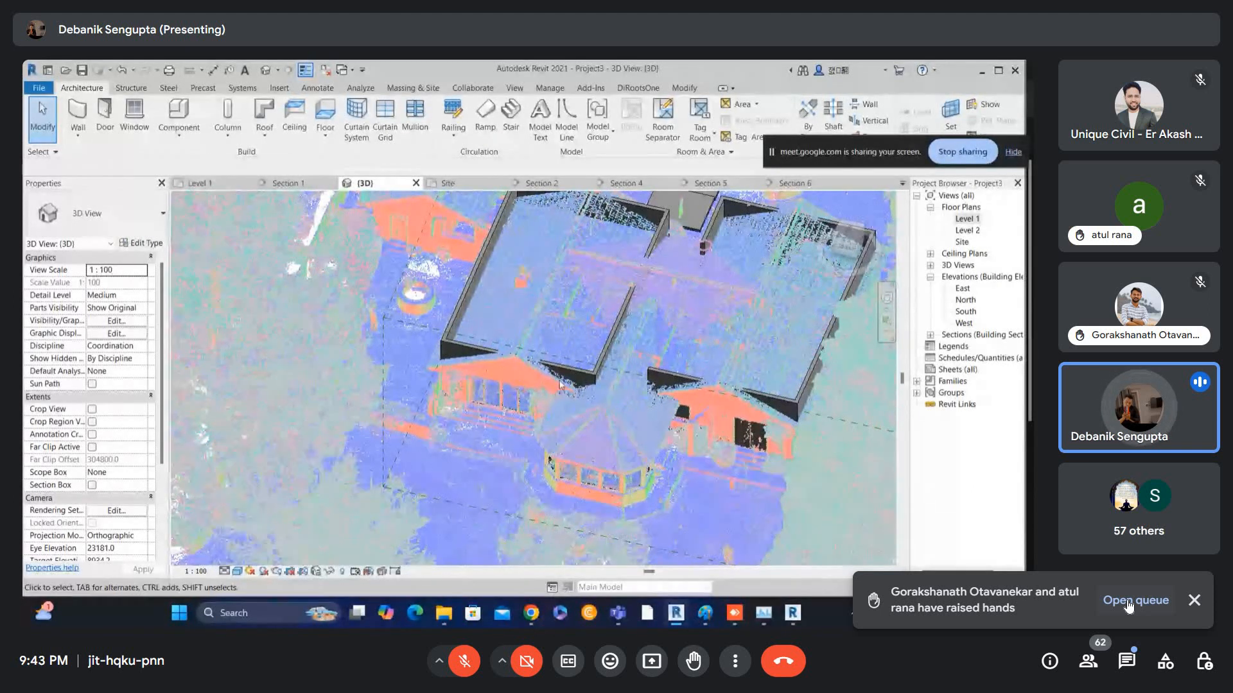
scroll(560, 384, up, 5)
middle_drag(531, 373, 486, 501)
shift+middle_drag(648, 289, 684, 322)
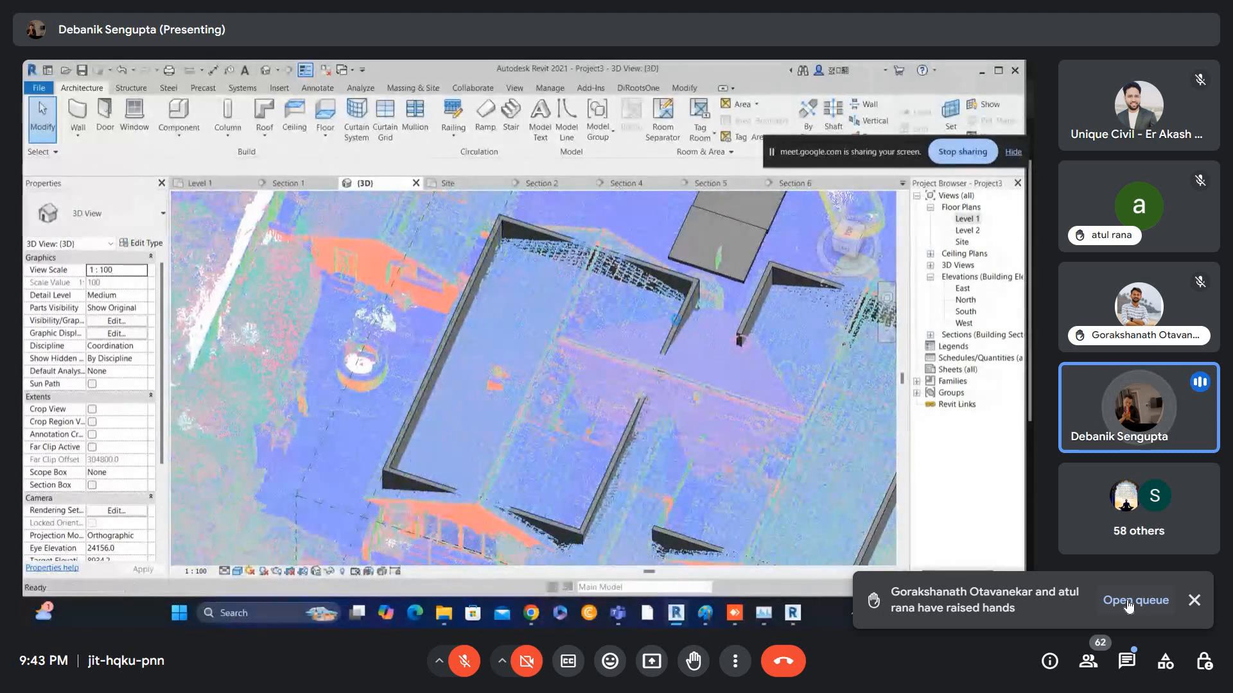
- Turn off the Walls category in the 3D view's visibility and graphics overrides
key(v)
key(v)
click(630, 165)
key(Escape)
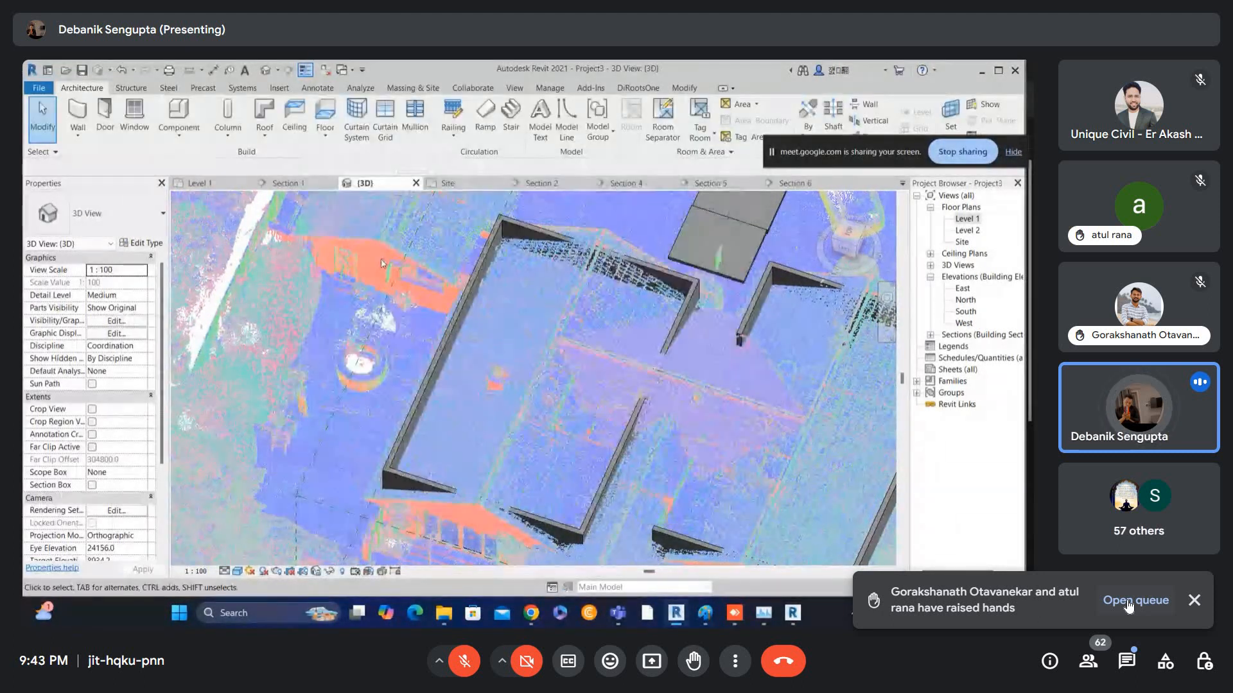
key(v)
key(v)
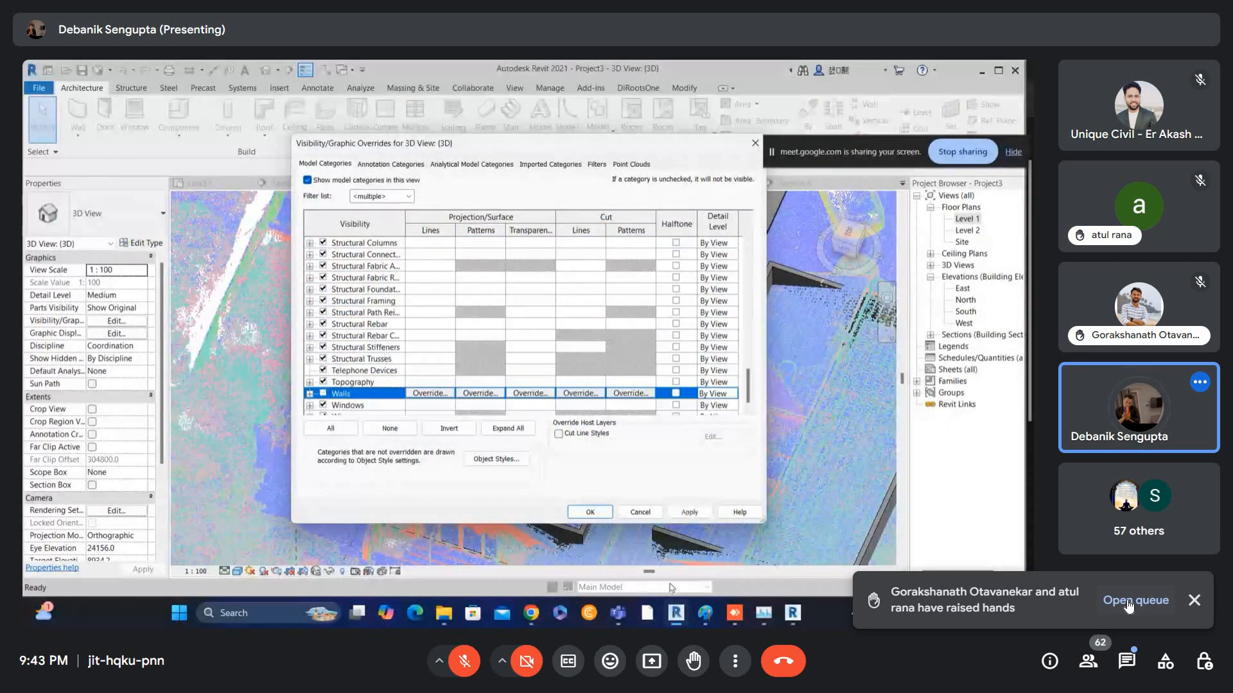
click(599, 515)
- Examine the scanned roofs, gables and octagonal bay of the point cloud in 3D with the walls hidden
shift+middle_drag(516, 384, 692, 322)
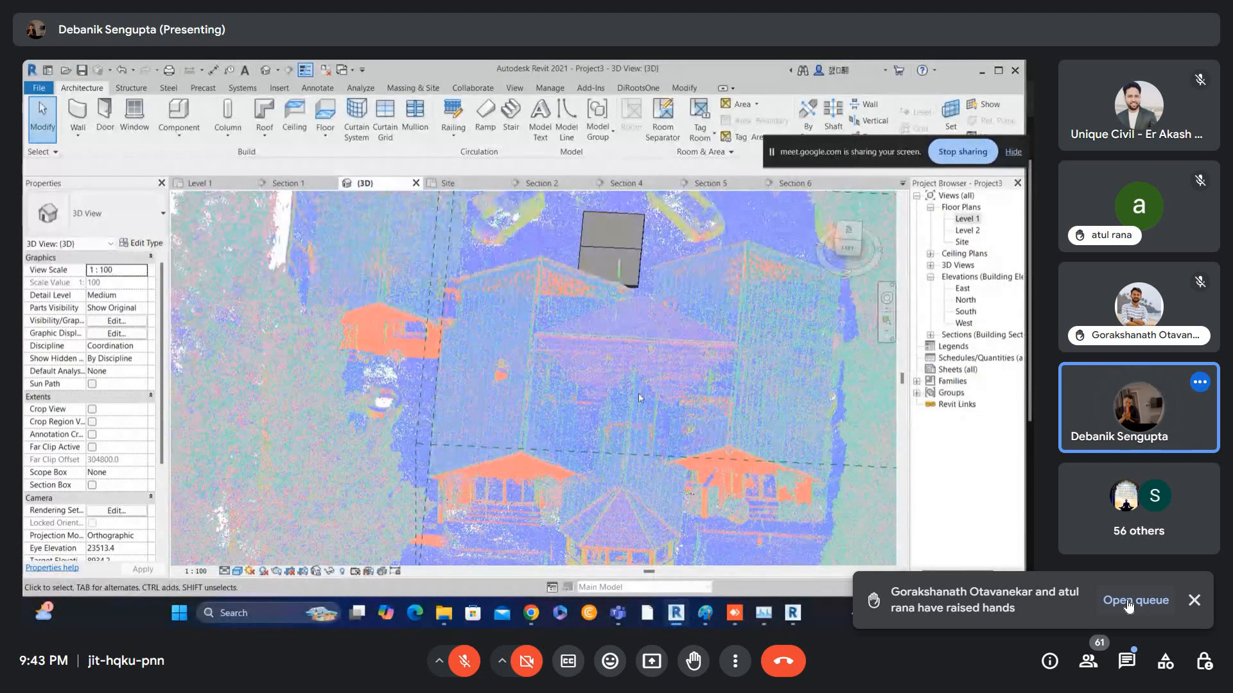
scroll(597, 326, up, 1)
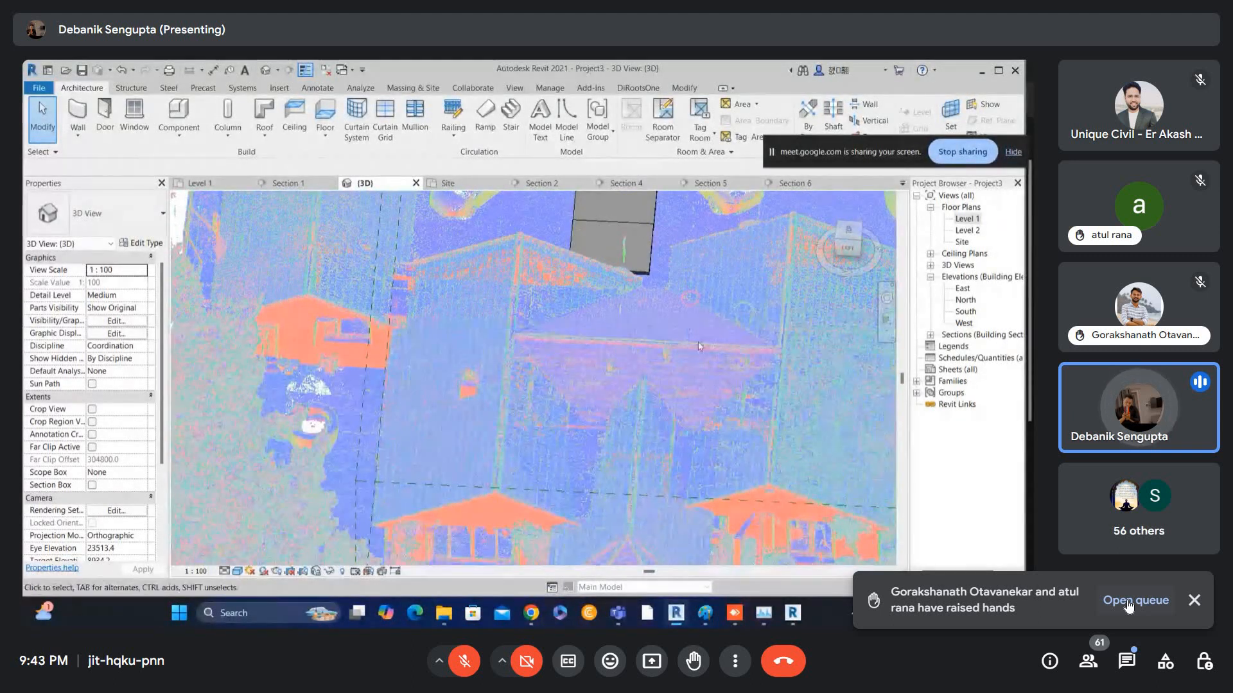
scroll(613, 414, up, 3)
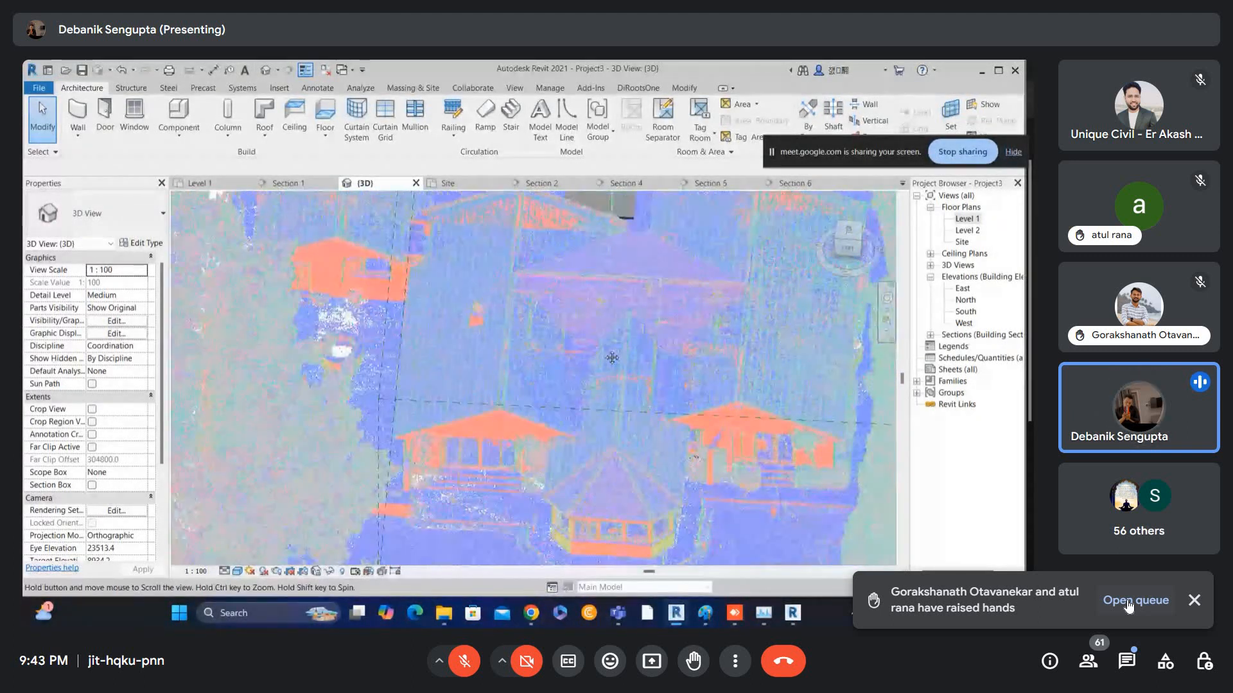
middle_drag(554, 498, 557, 408)
scroll(556, 408, up, 2)
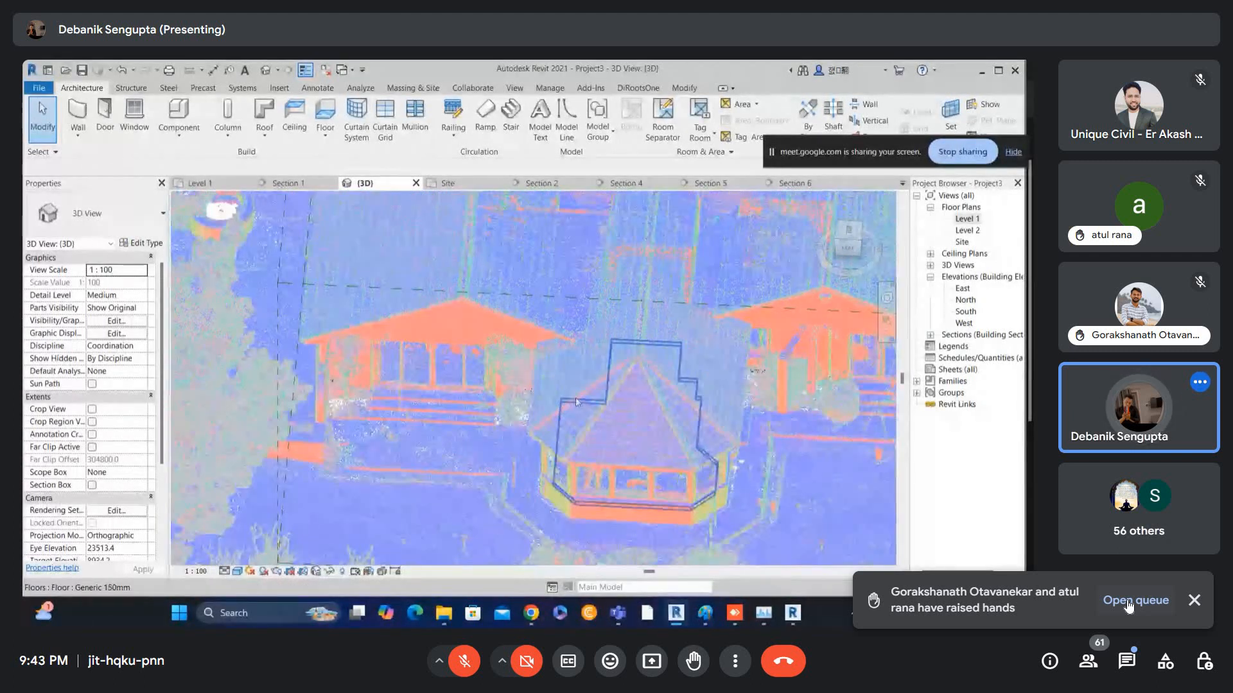
scroll(466, 338, down, 5)
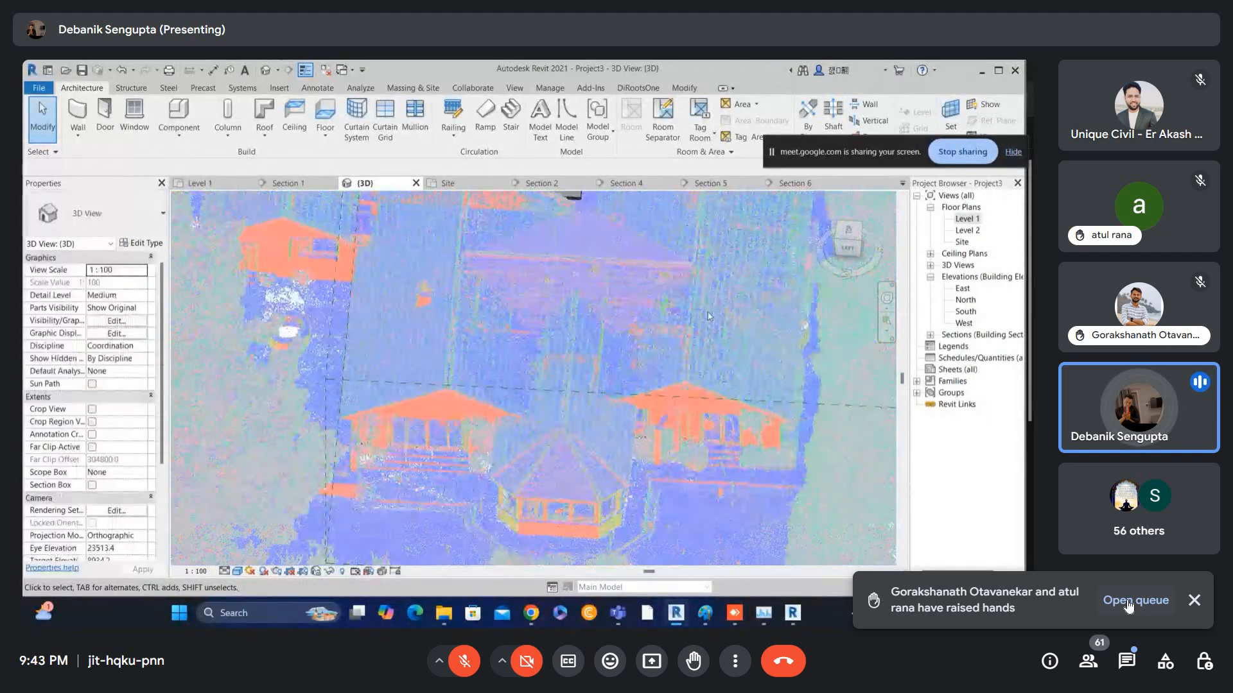
scroll(438, 288, down, 1)
middle_drag(566, 343, 614, 390)
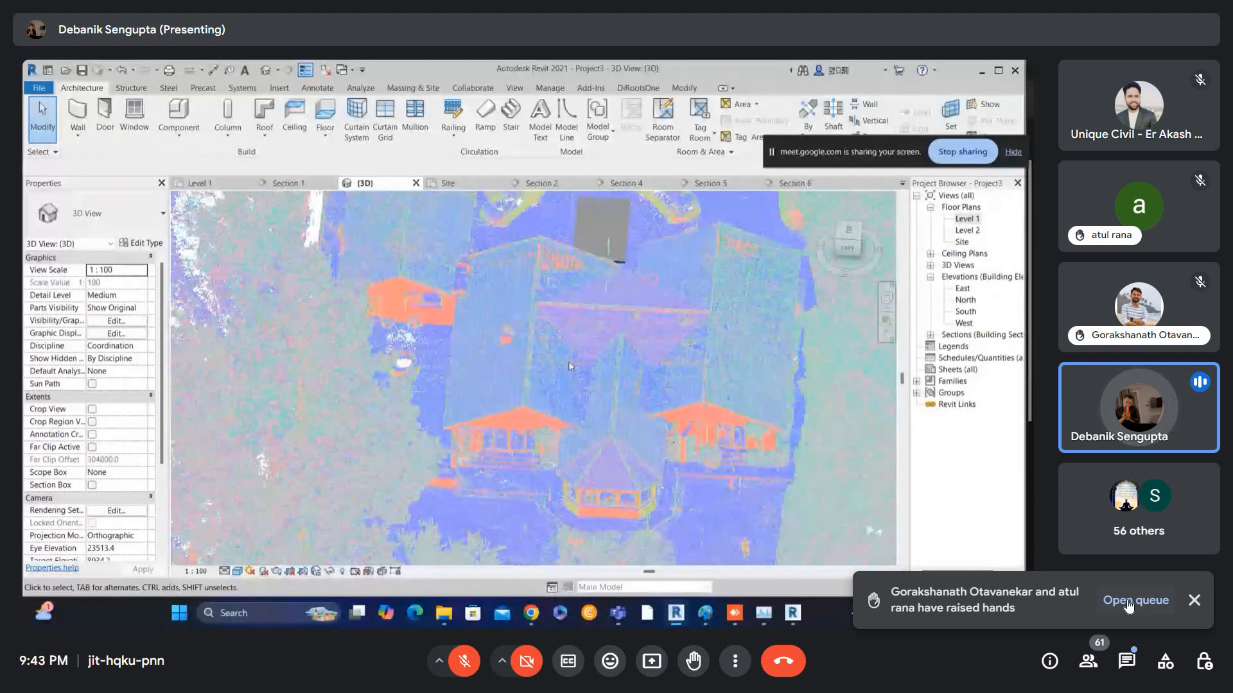
- Inspect how the scanned octagonal bay roof meets the main ridge between the two gables
scroll(613, 391, up, 2)
scroll(613, 390, up, 3)
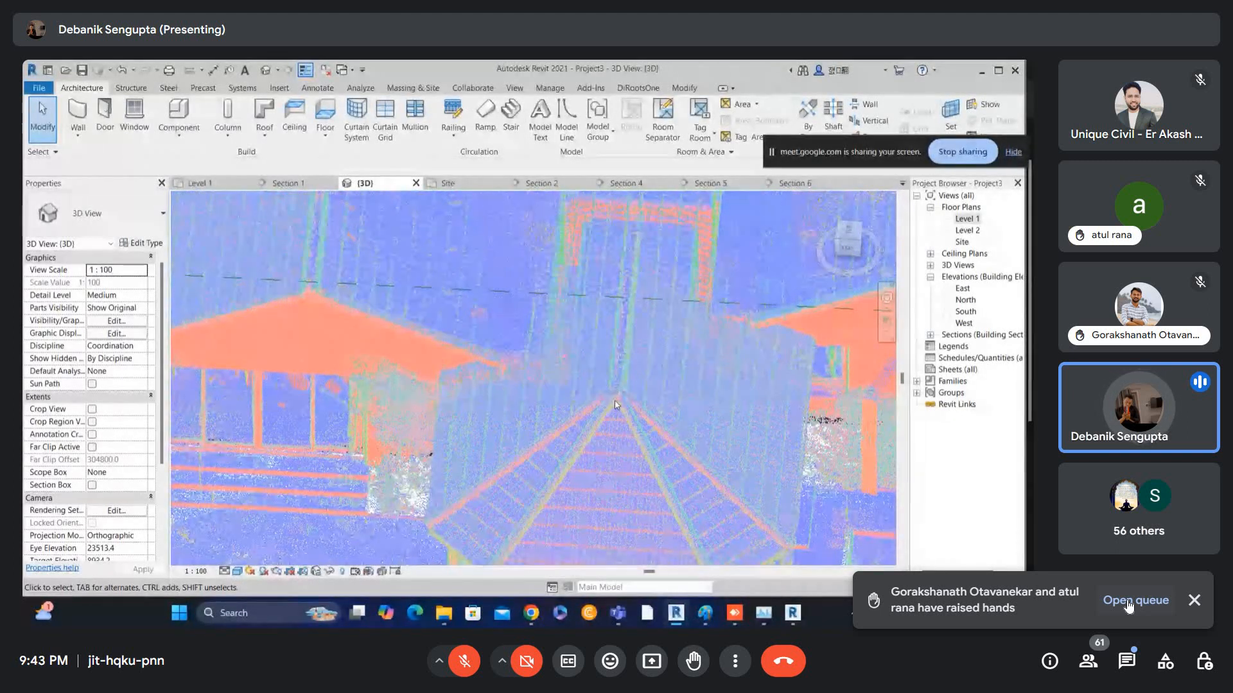
scroll(614, 404, down, 4)
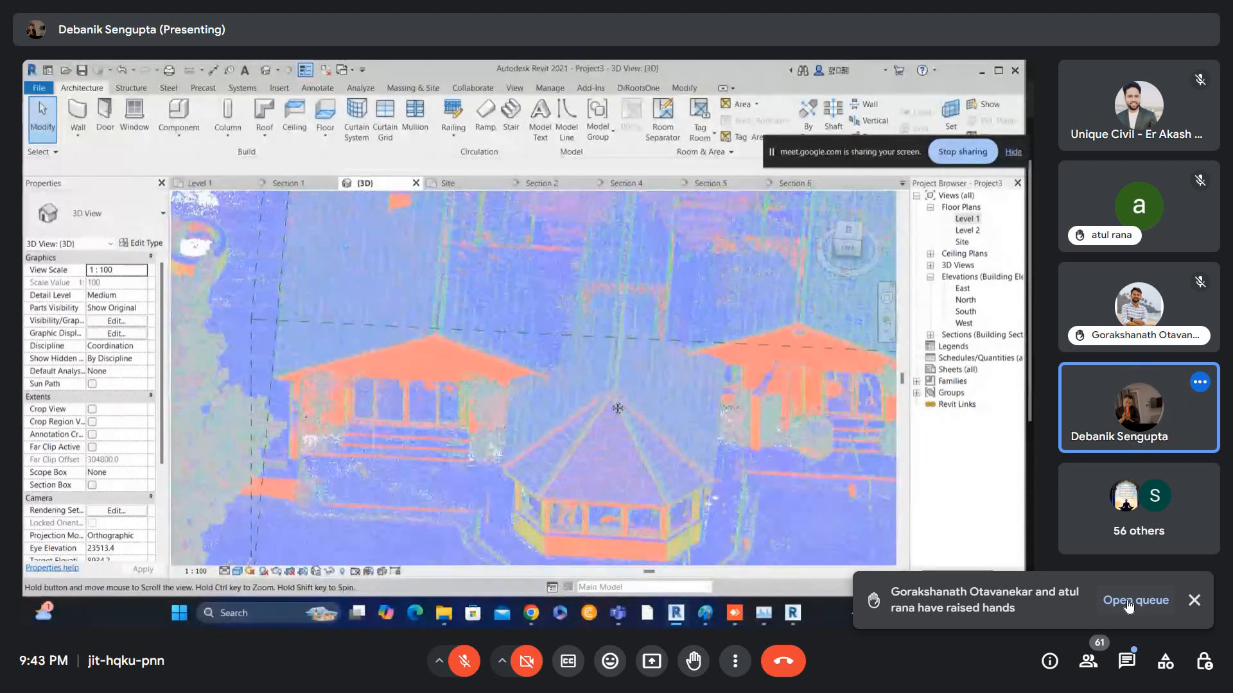
scroll(483, 391, down, 2)
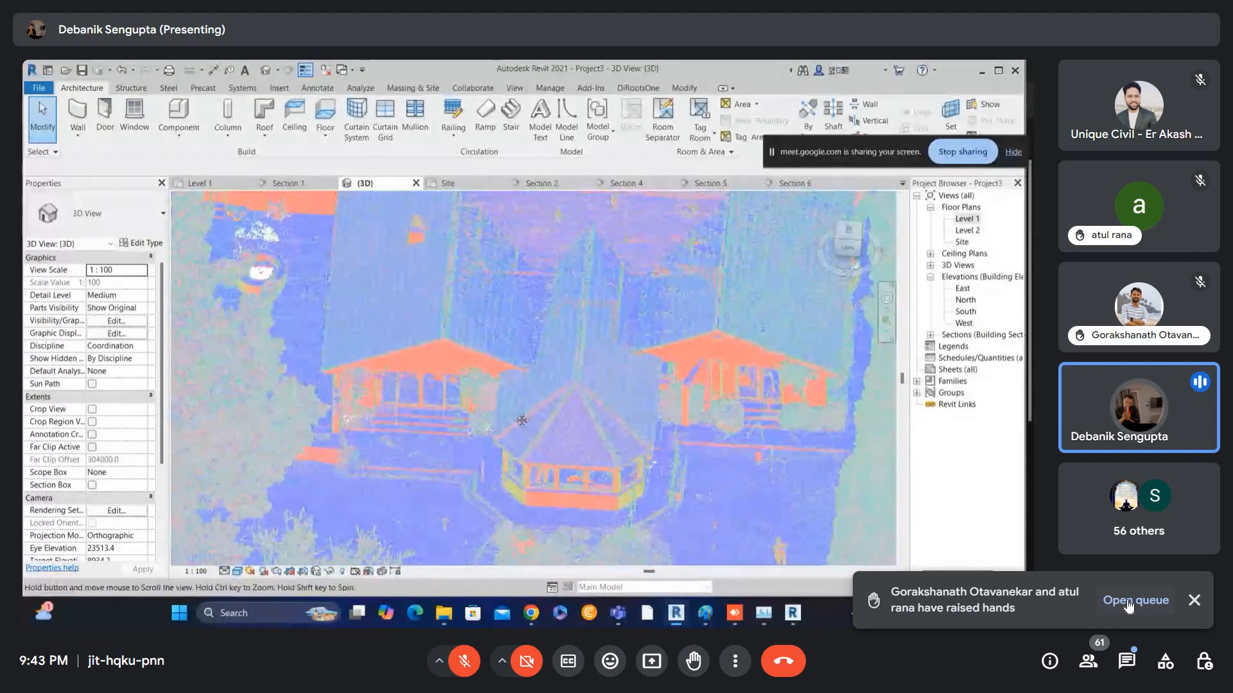
middle_drag(470, 379, 472, 418)
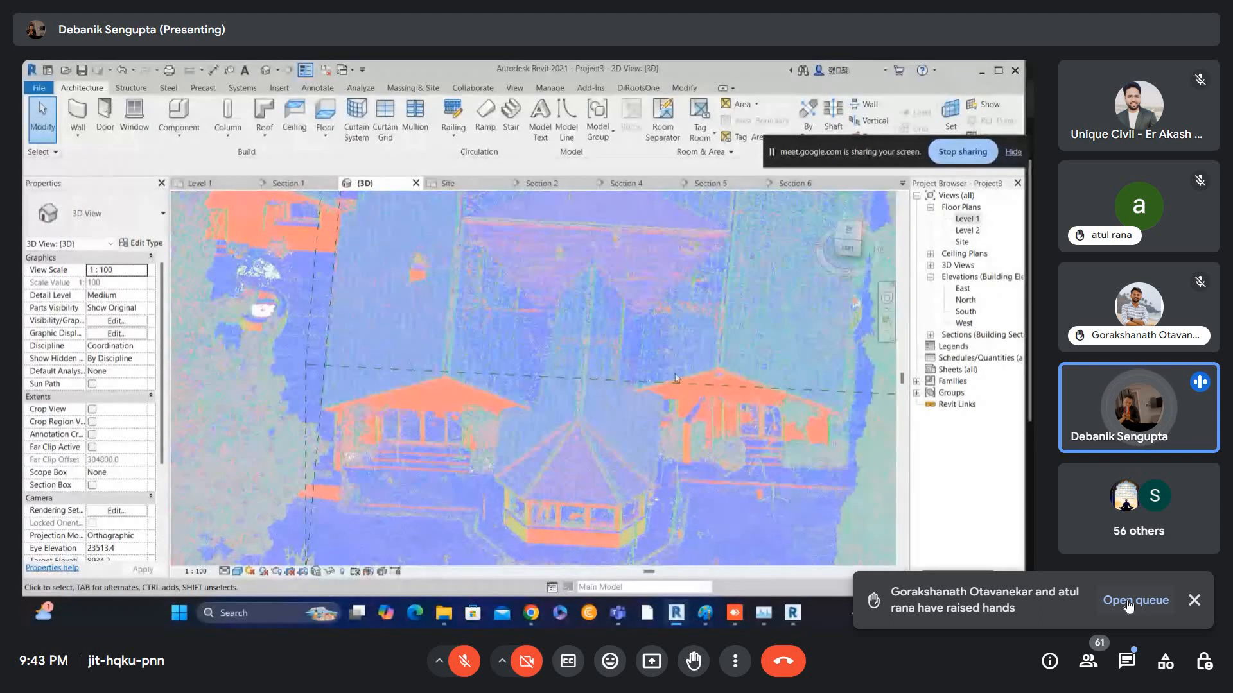
- Open the Site floor plan and assign Scope Box 1 as its scope box
double_click(963, 243)
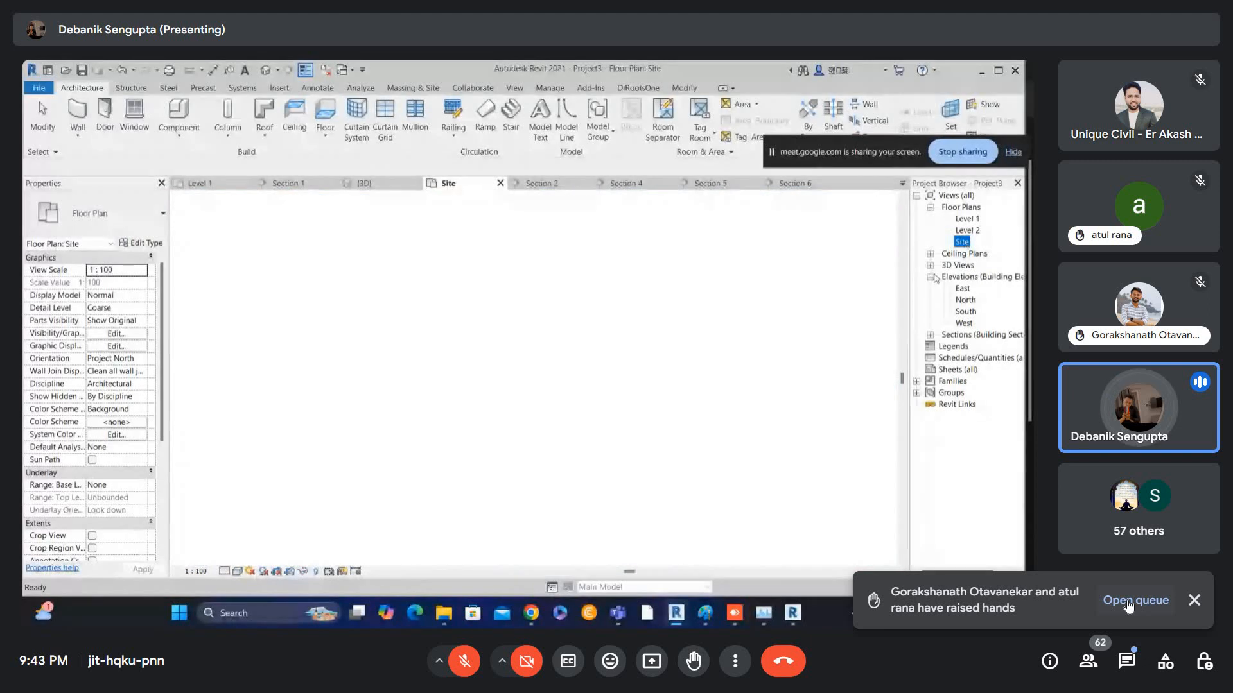
scroll(313, 378, down, 2)
scroll(140, 484, down, 3)
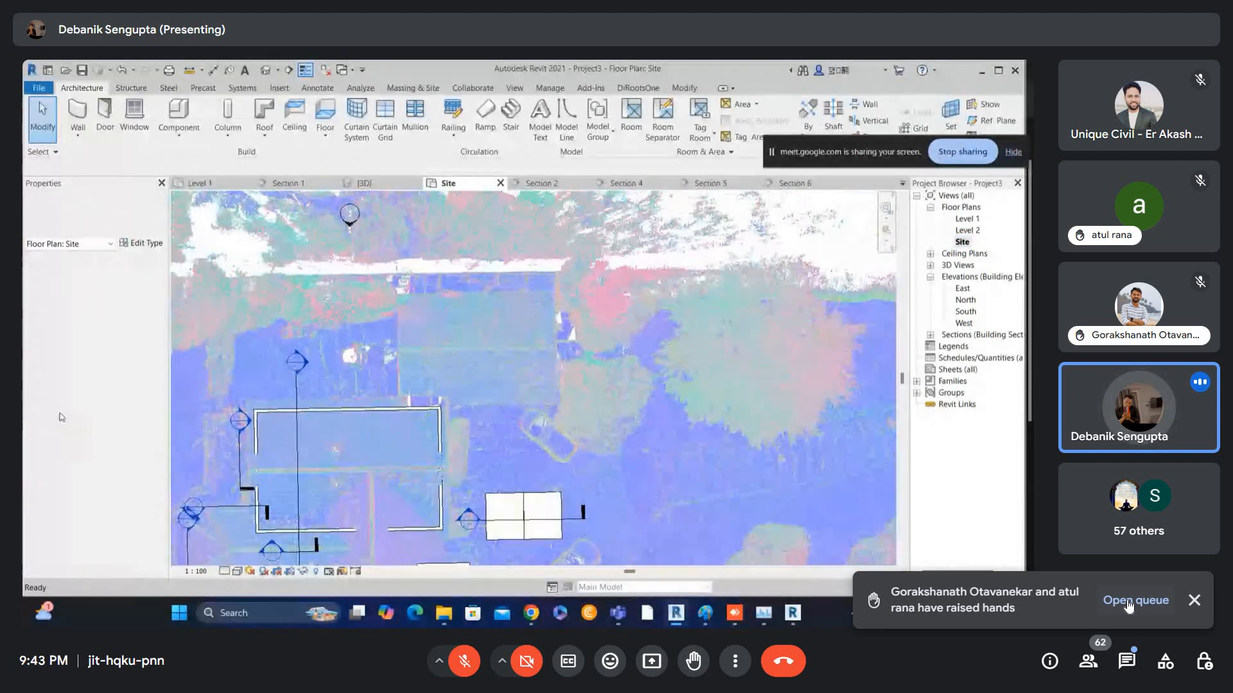
scroll(427, 352, down, 3)
middle_drag(421, 402, 503, 338)
scroll(396, 457, up, 3)
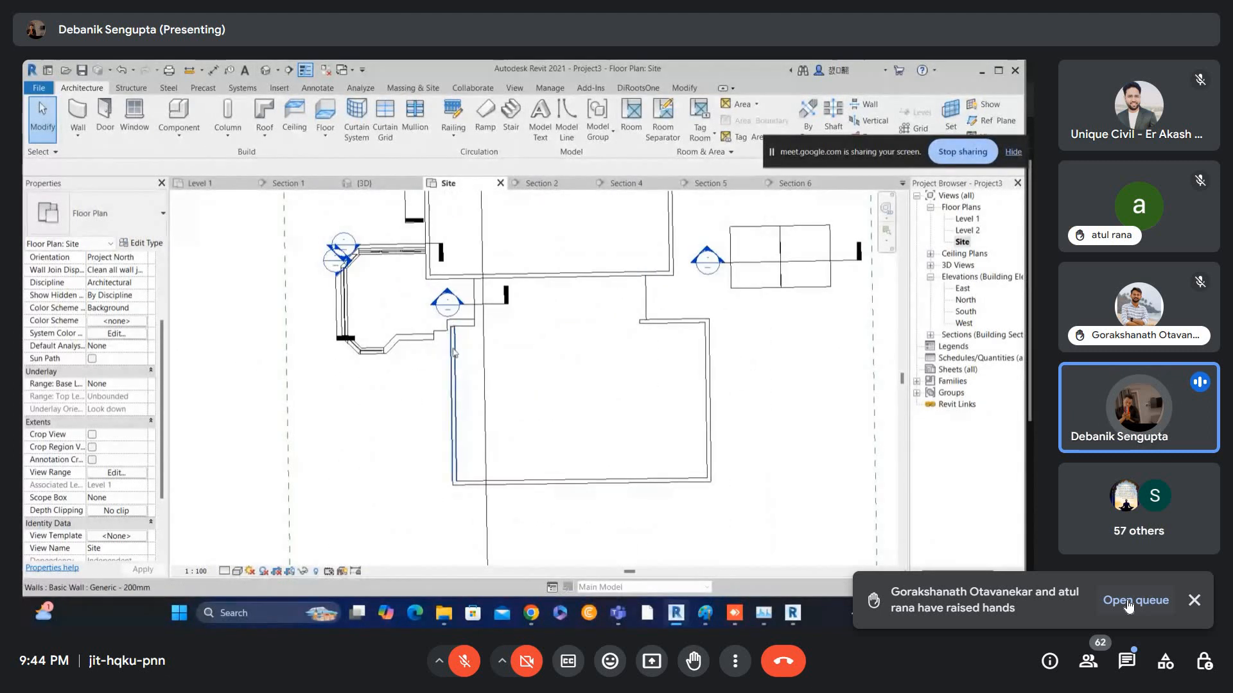
scroll(417, 364, down, 1)
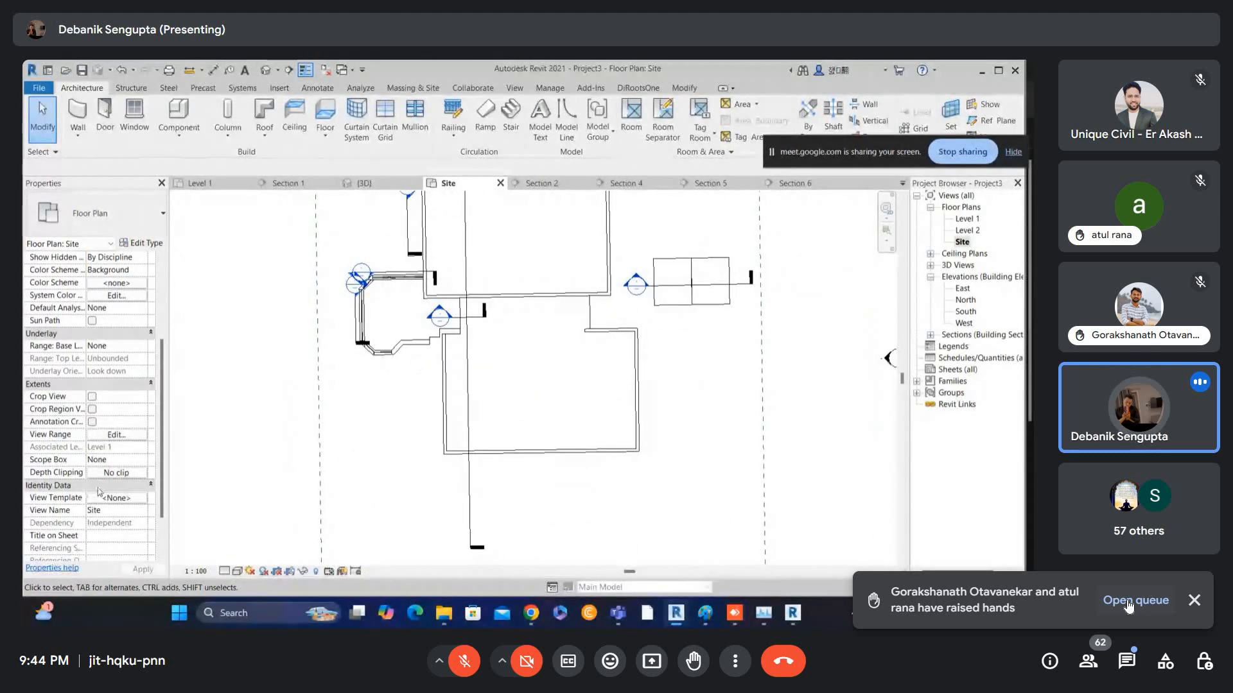
click(147, 461)
click(116, 485)
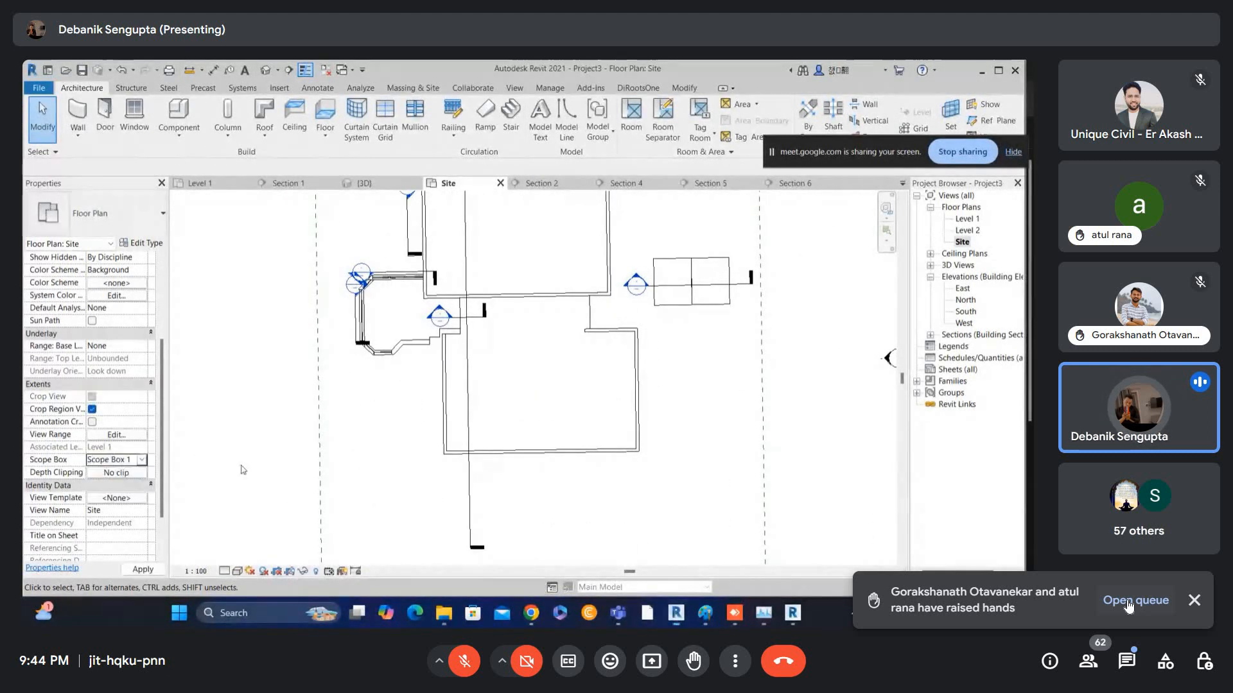
key(Escape)
scroll(491, 357, up, 3)
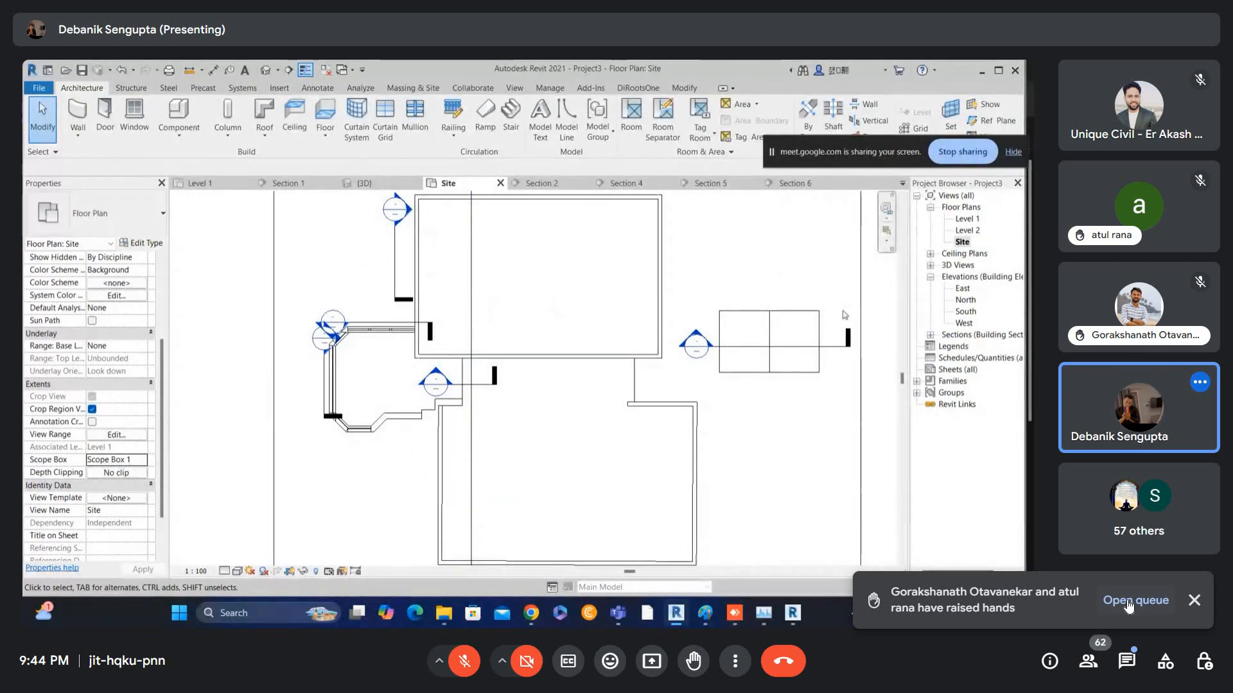
- Clear the Site plan's scope box to None and reassign Scope Box 1
click(141, 459)
click(115, 472)
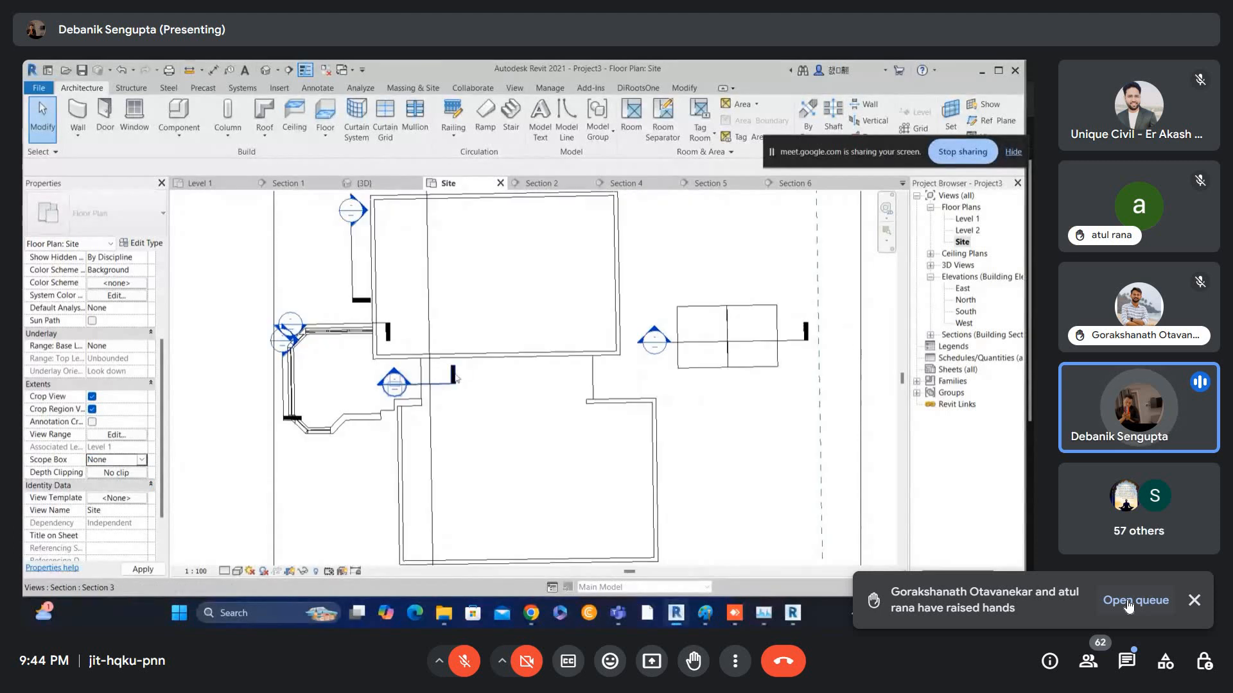
click(142, 460)
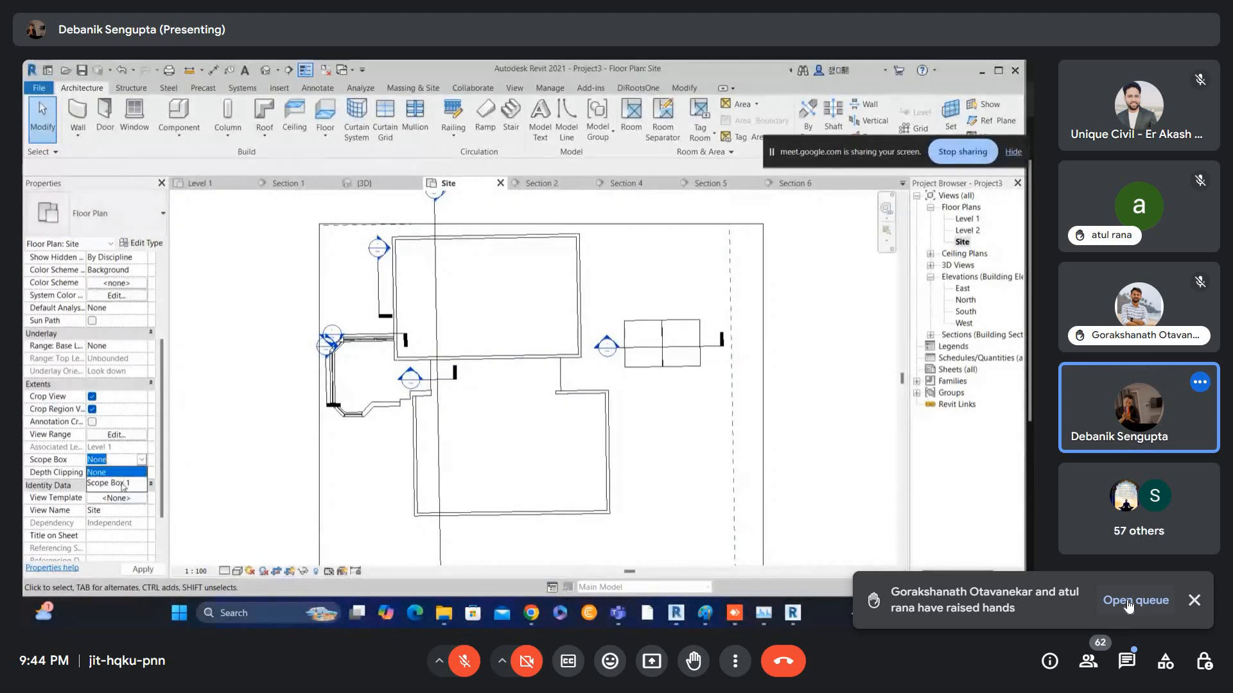
click(115, 485)
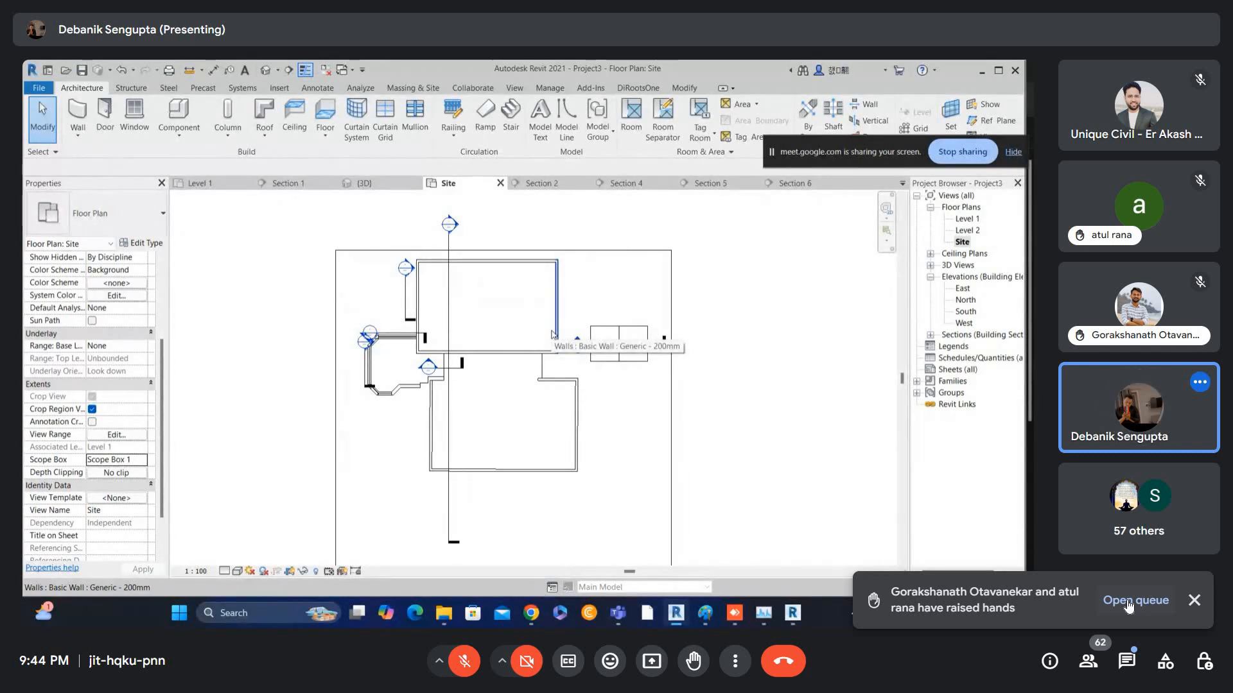
- Open the view range settings of the Site floor plan
scroll(490, 336, up, 4)
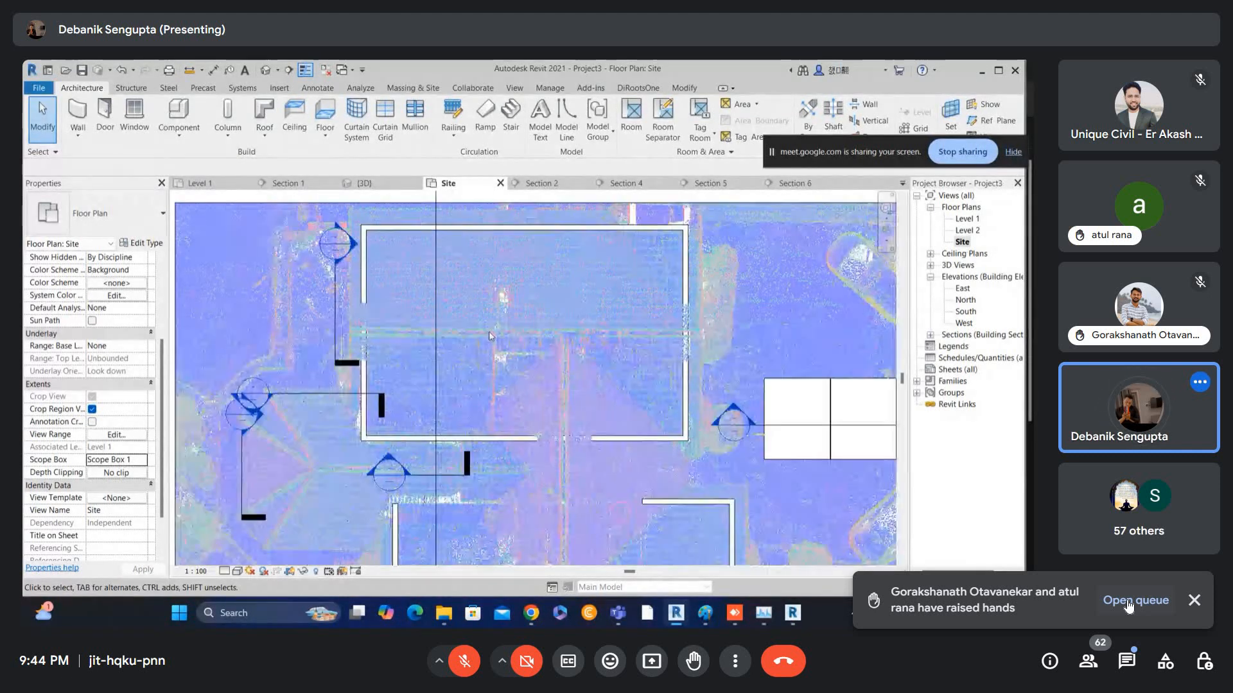
key(v)
key(r)
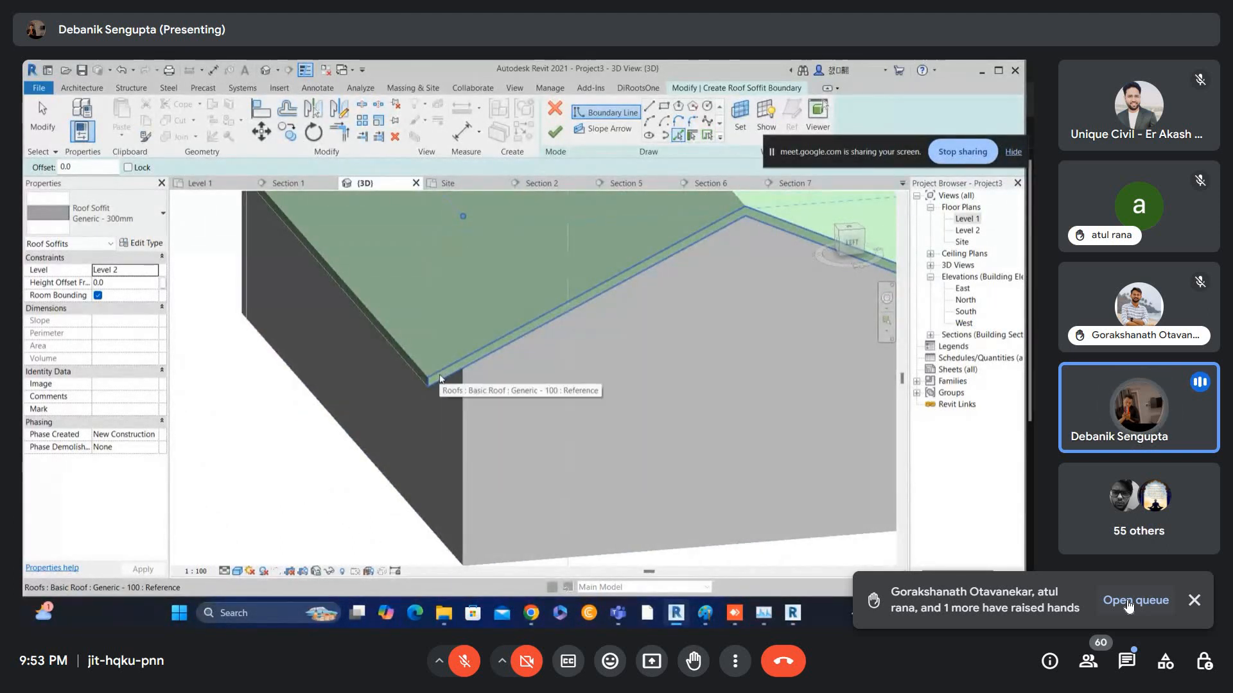
- Pick the roof's eave edge lines on the gable end as boundary lines for the roof soffit
click(415, 372)
scroll(415, 372, down, 5)
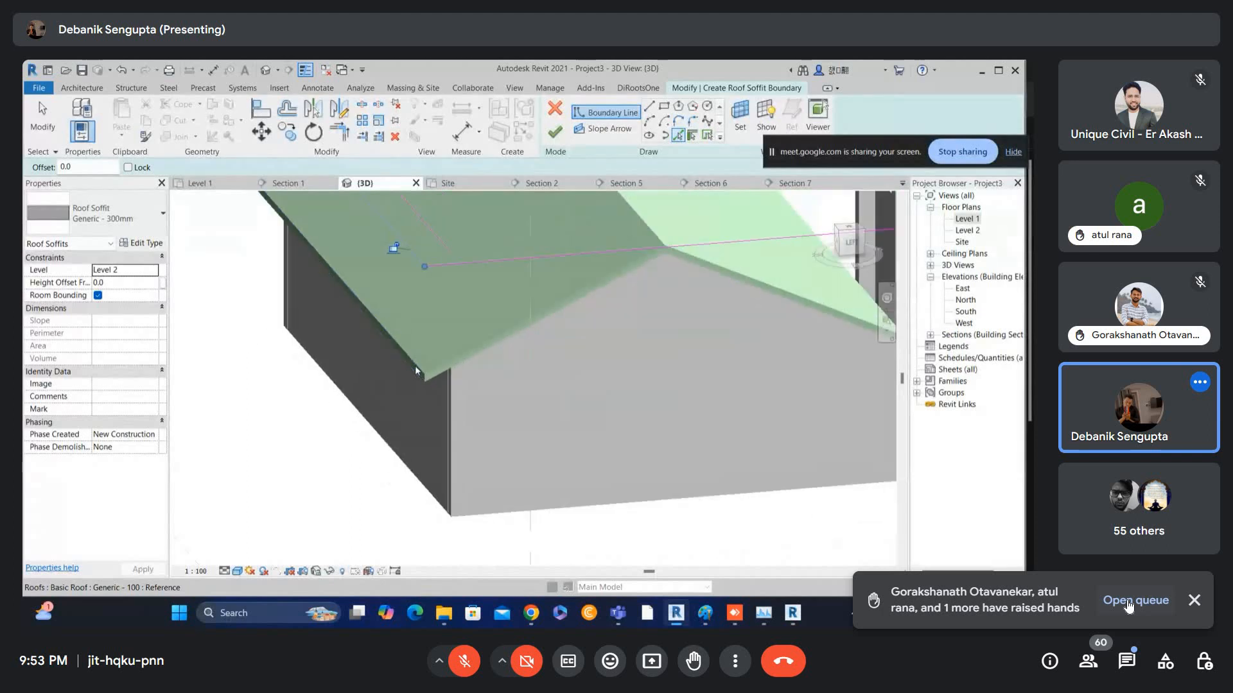
shift+middle_drag(414, 372, 752, 404)
scroll(411, 417, up, 1)
click(376, 444)
- Trim the soffit boundary lines into a closed strip along the eave and finish the roof soffit sketch
key(Escape)
key(Escape)
key(t)
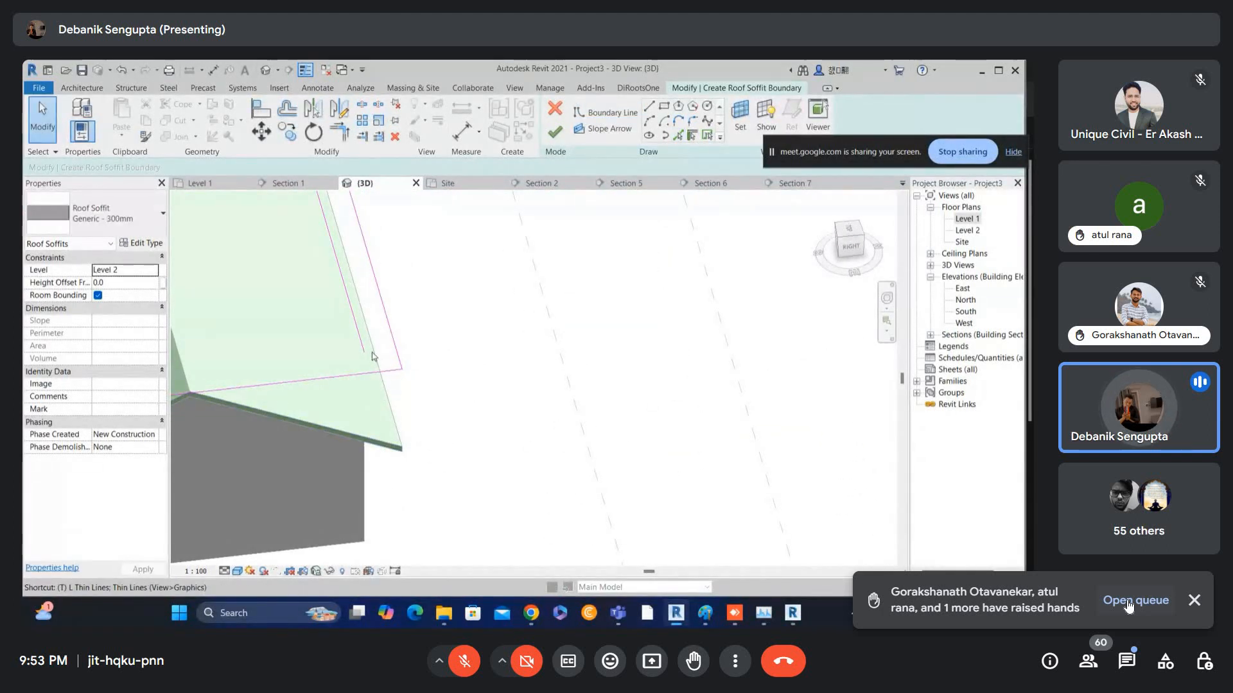
mouse_move(375, 359)
shift+middle_down()
mouse_move(393, 372)
mouse_move(408, 280)
mouse_move(412, 538)
mouse_move(335, 445)
shift+middle_up()
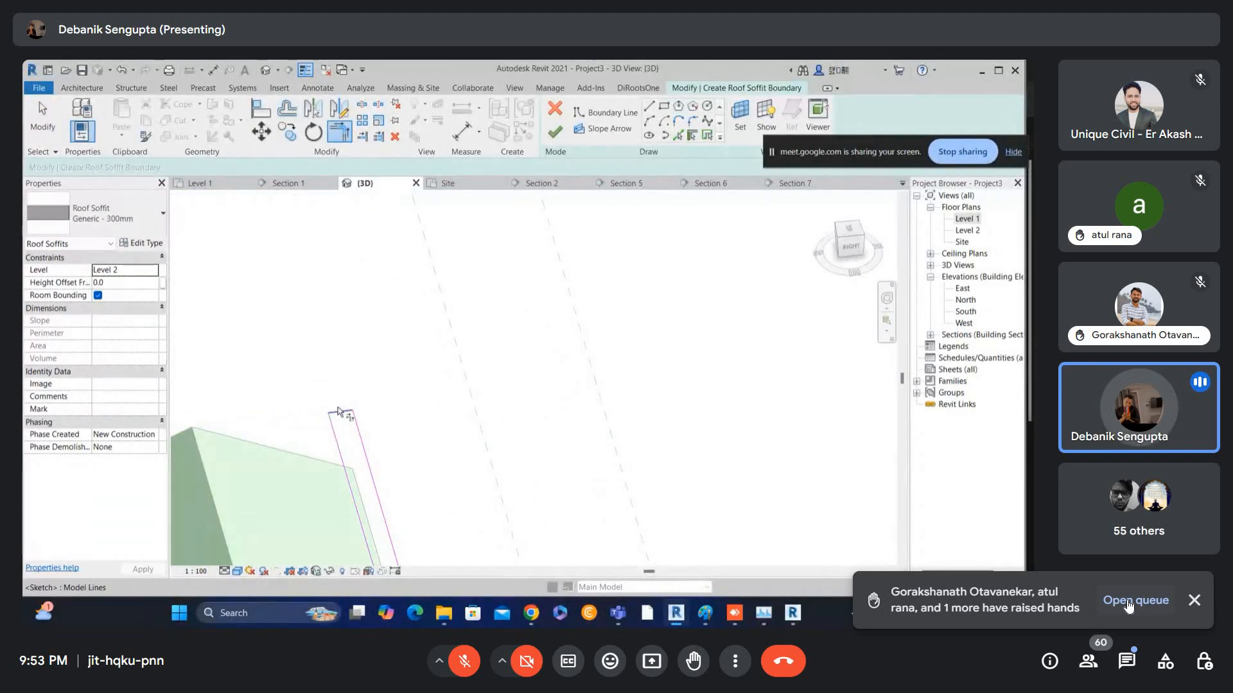
click(555, 132)
- Lower the roof soffit to the eave in the 3D view's right orientation, to a height offset of -1800 from Level 2
mouse_move(437, 289)
shift+middle_down()
mouse_move(384, 335)
mouse_move(357, 475)
mouse_move(366, 385)
shift+middle_up()
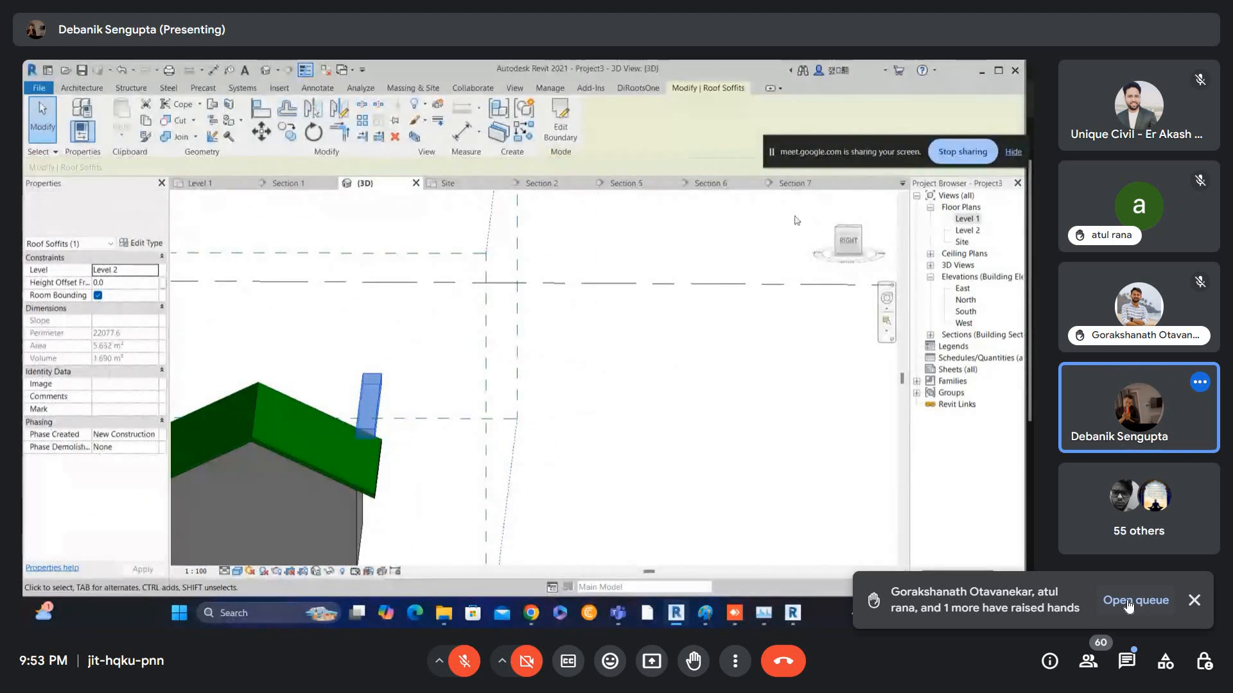
click(848, 240)
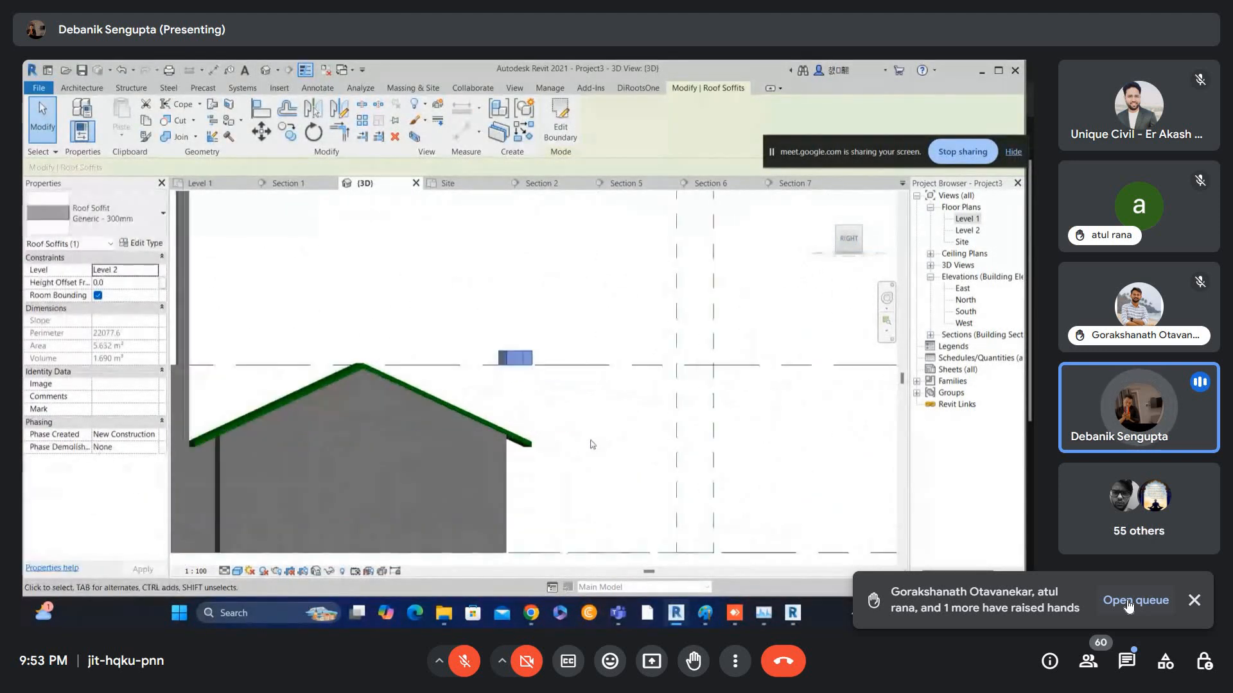
key(Down)
key(Down)
key(Down)
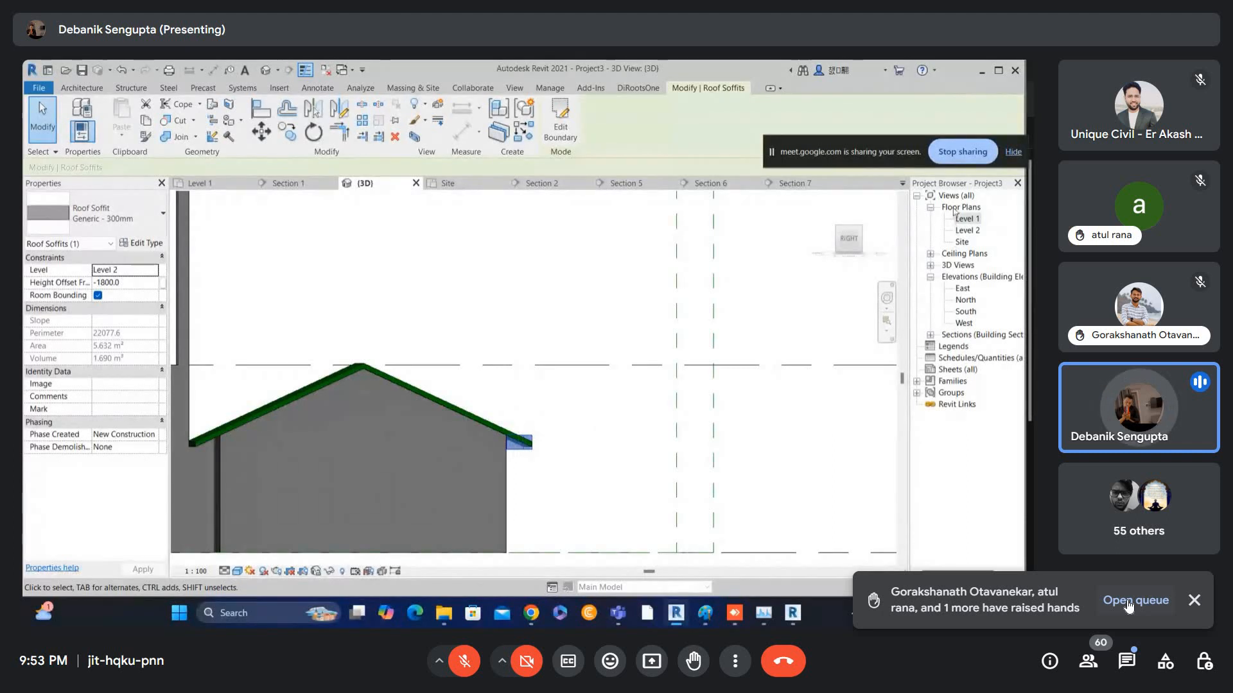
- Open Section 7 from the Level 1 plan and lower the soffit to a -1850 height offset to meet the scanned underside
double_click(965, 219)
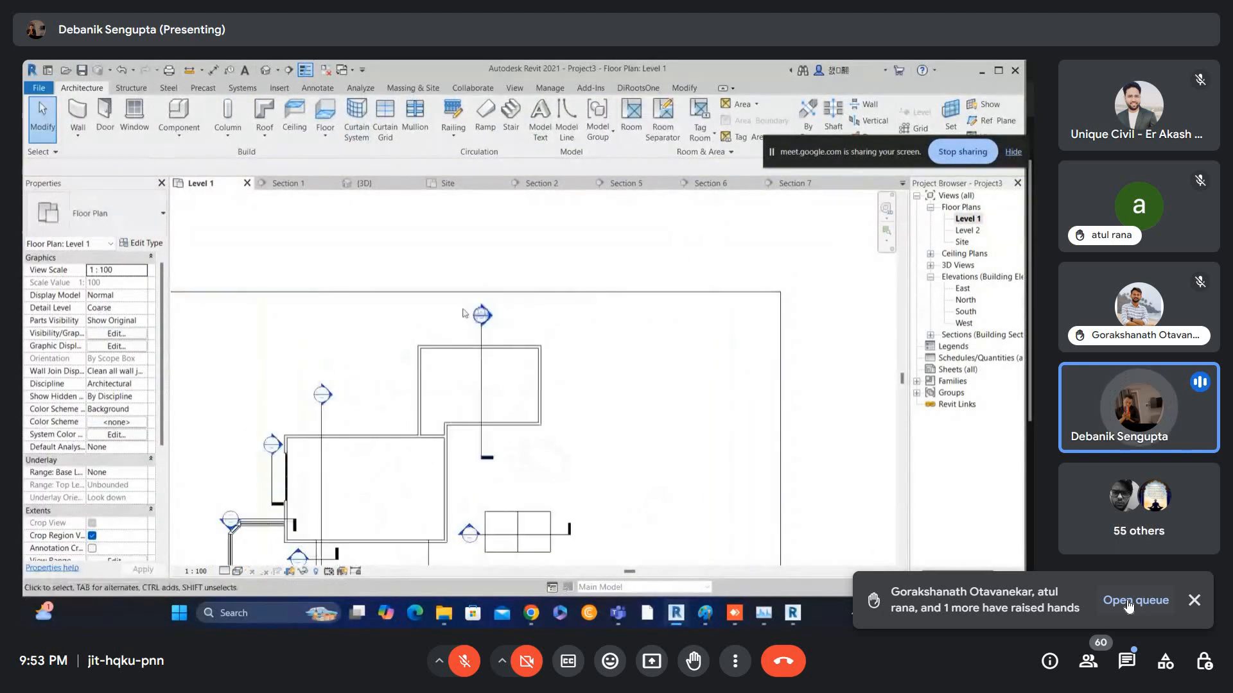
double_click(482, 315)
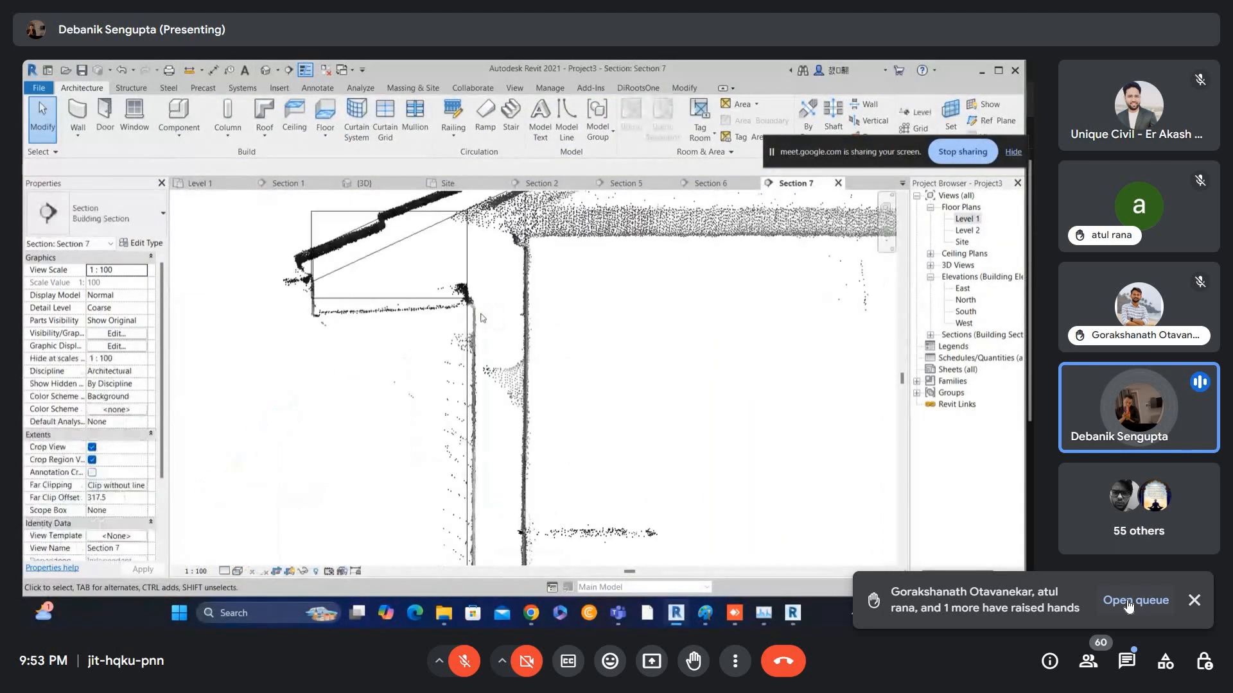
scroll(409, 308, up, 1)
click(411, 303)
drag(411, 301, 413, 306)
scroll(340, 298, up, 2)
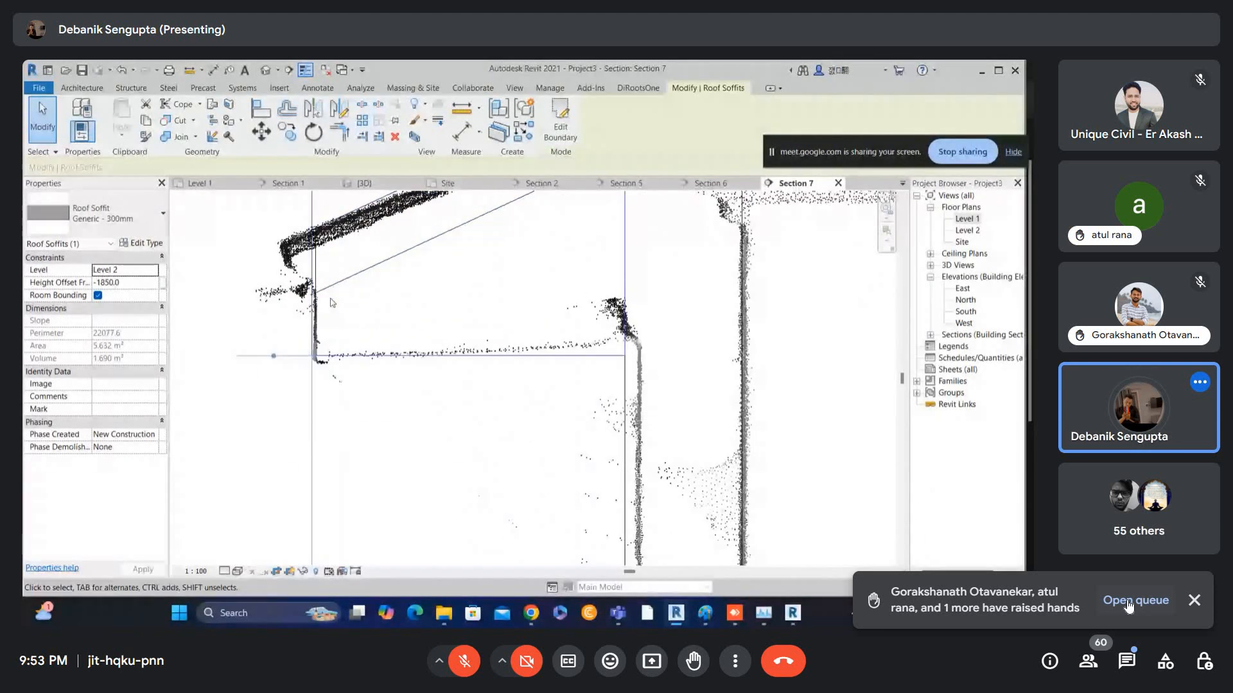
scroll(318, 318, up, 2)
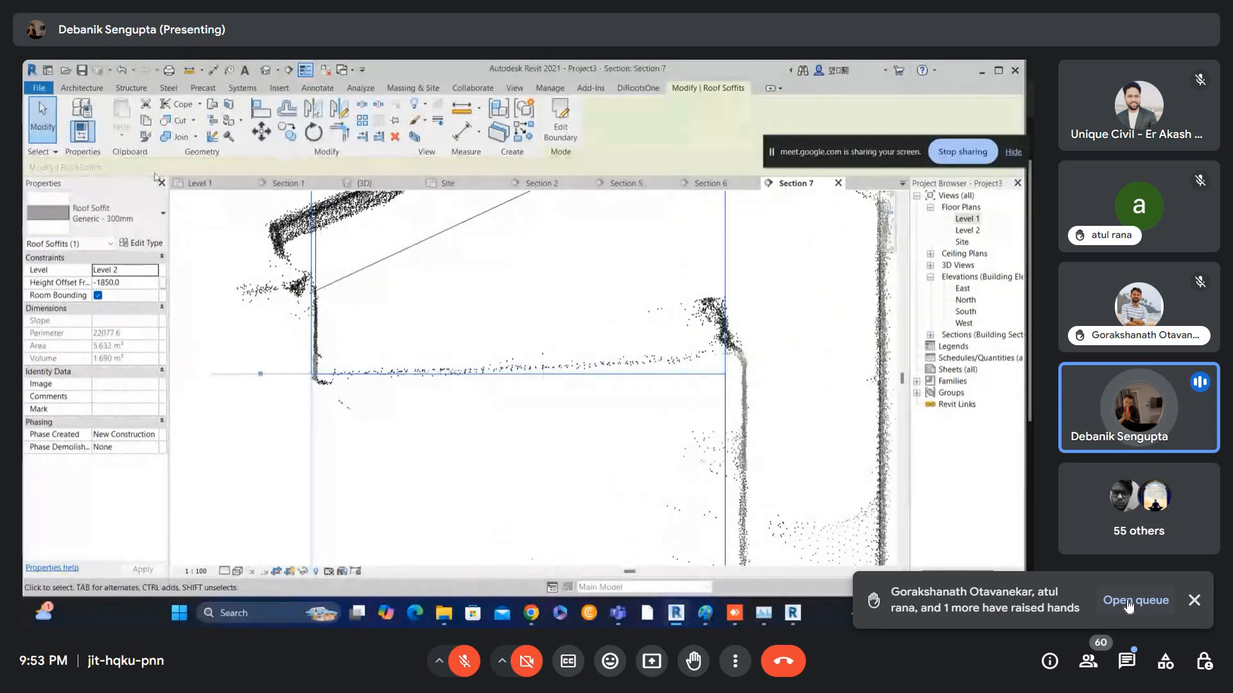
- Duplicate the soffit type as Generic - 150 and set its structure layer thickness to 150
click(142, 243)
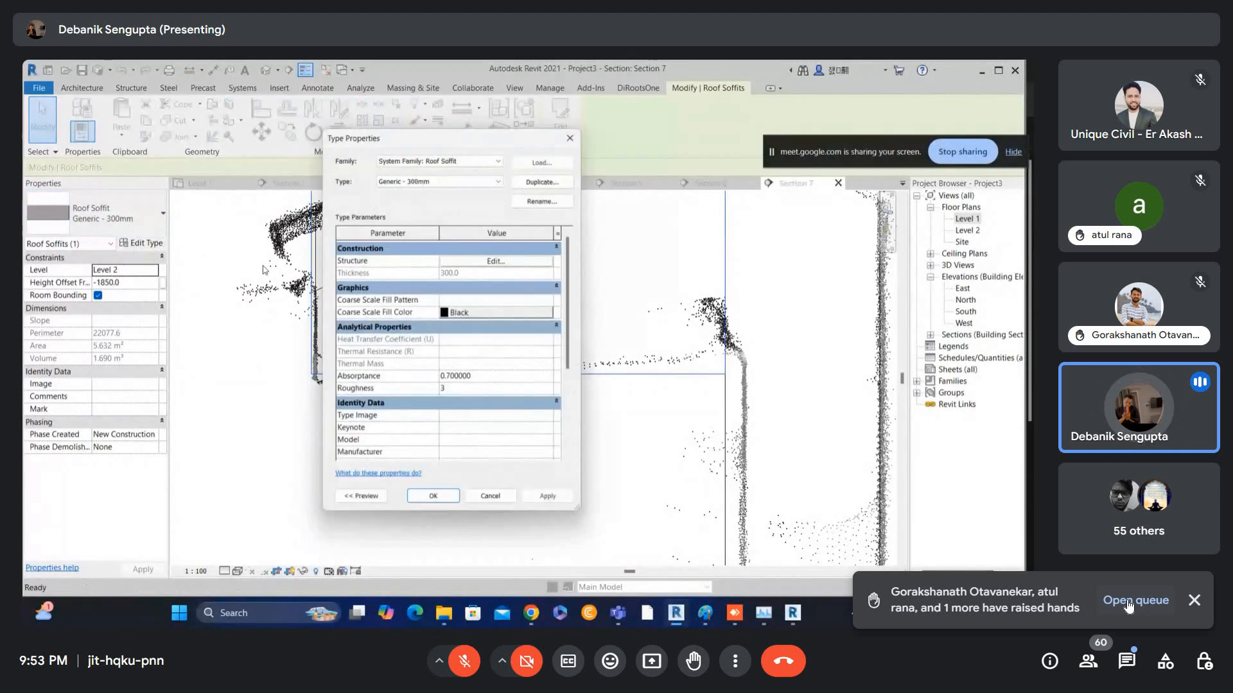
click(546, 178)
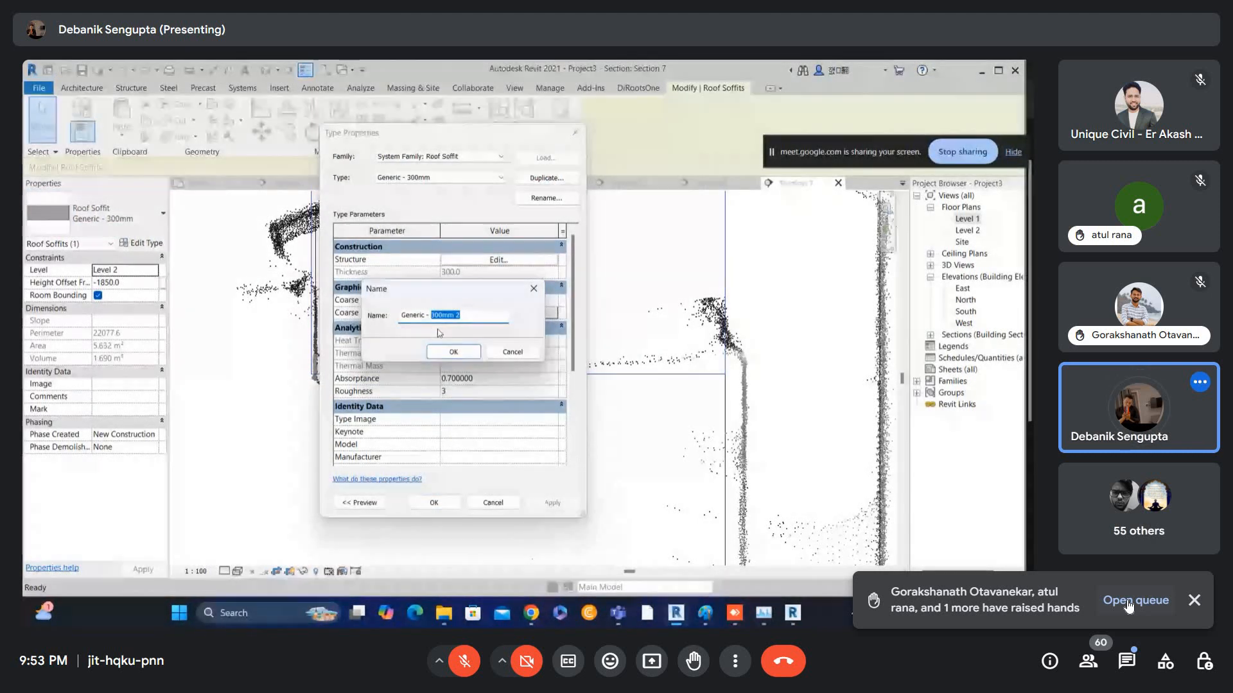
key(Return)
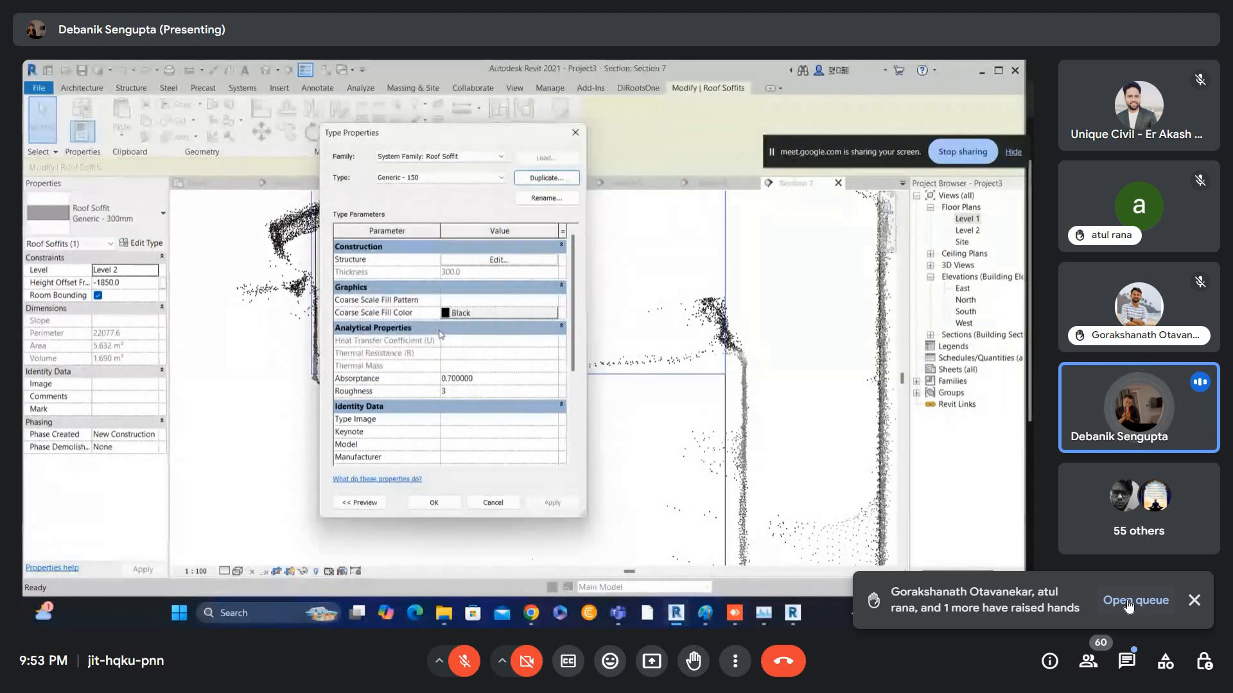
click(480, 263)
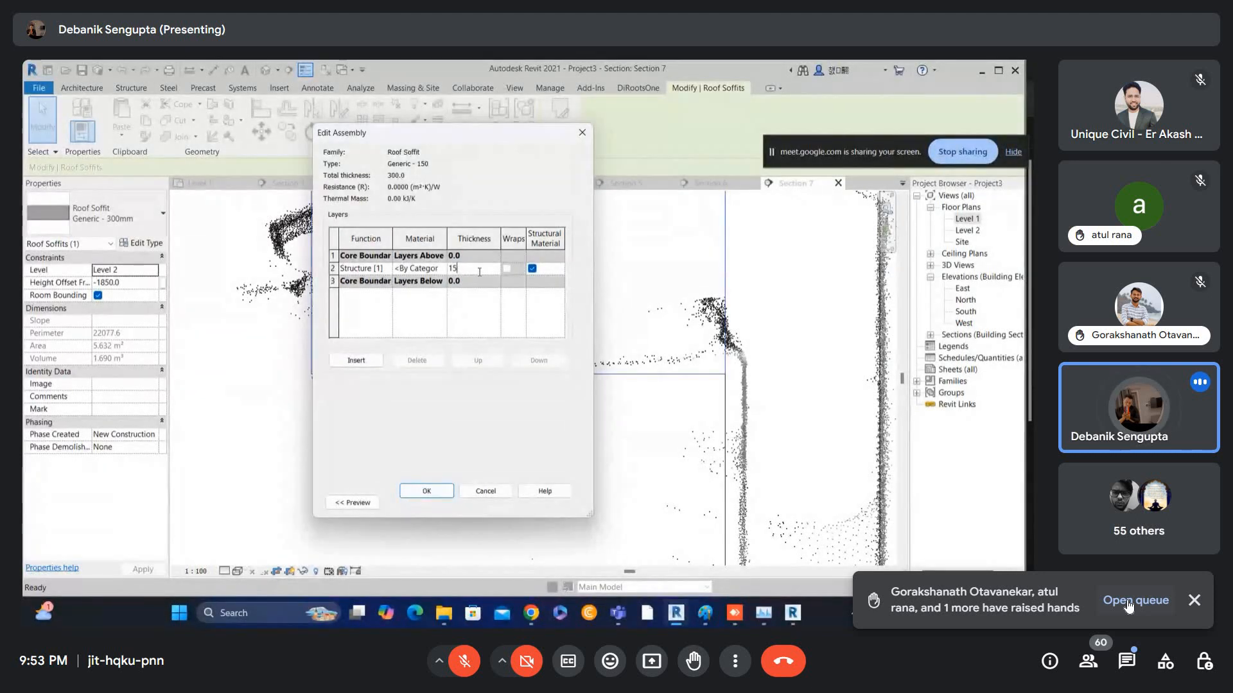
click(425, 492)
click(434, 502)
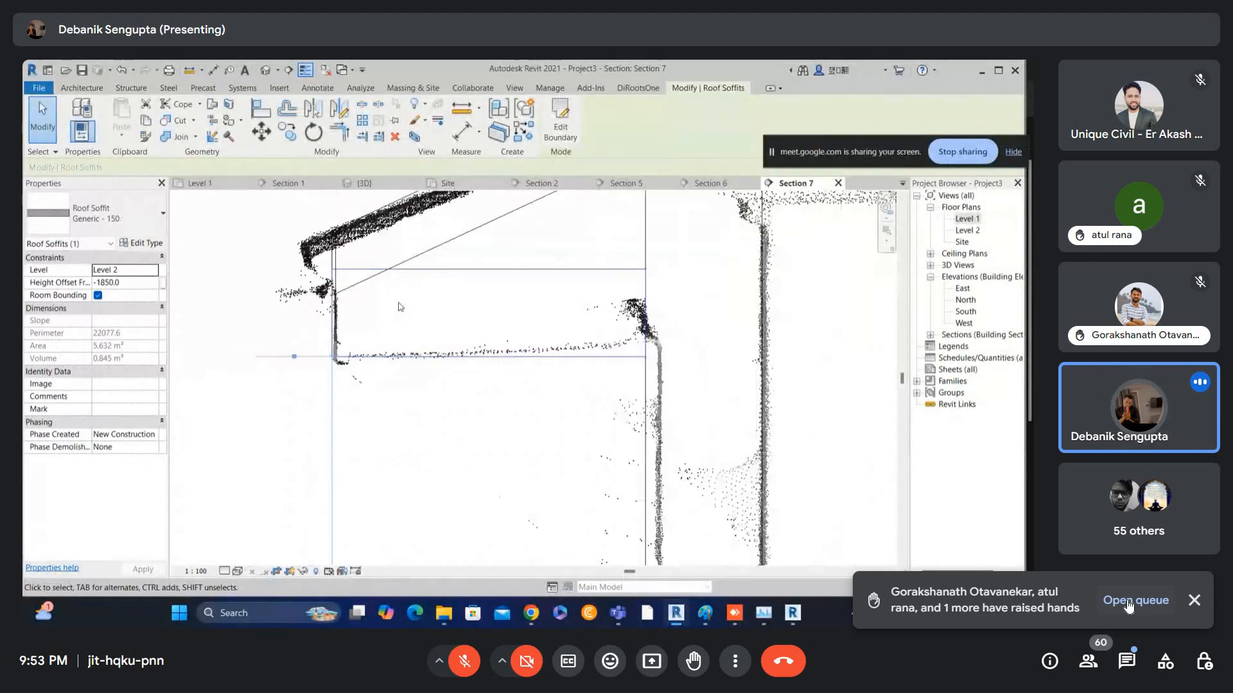
- Join the geometry of the eave soffit with the sloped roof in Section 7
click(409, 305)
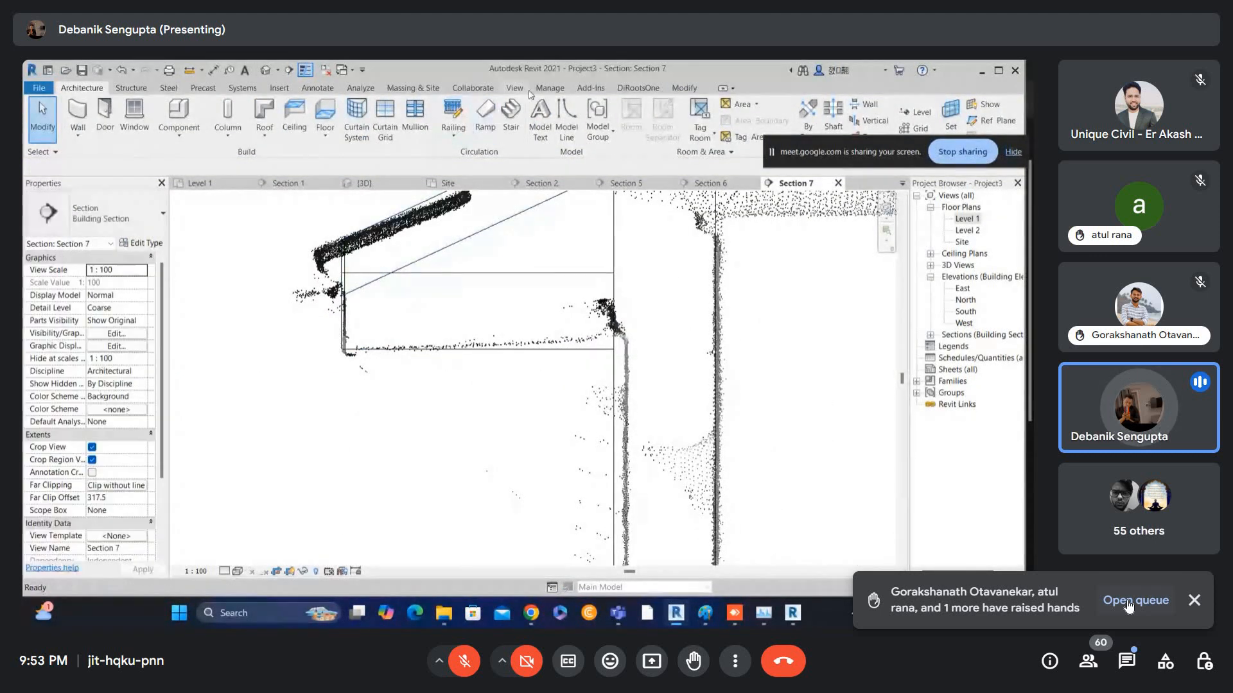
click(684, 88)
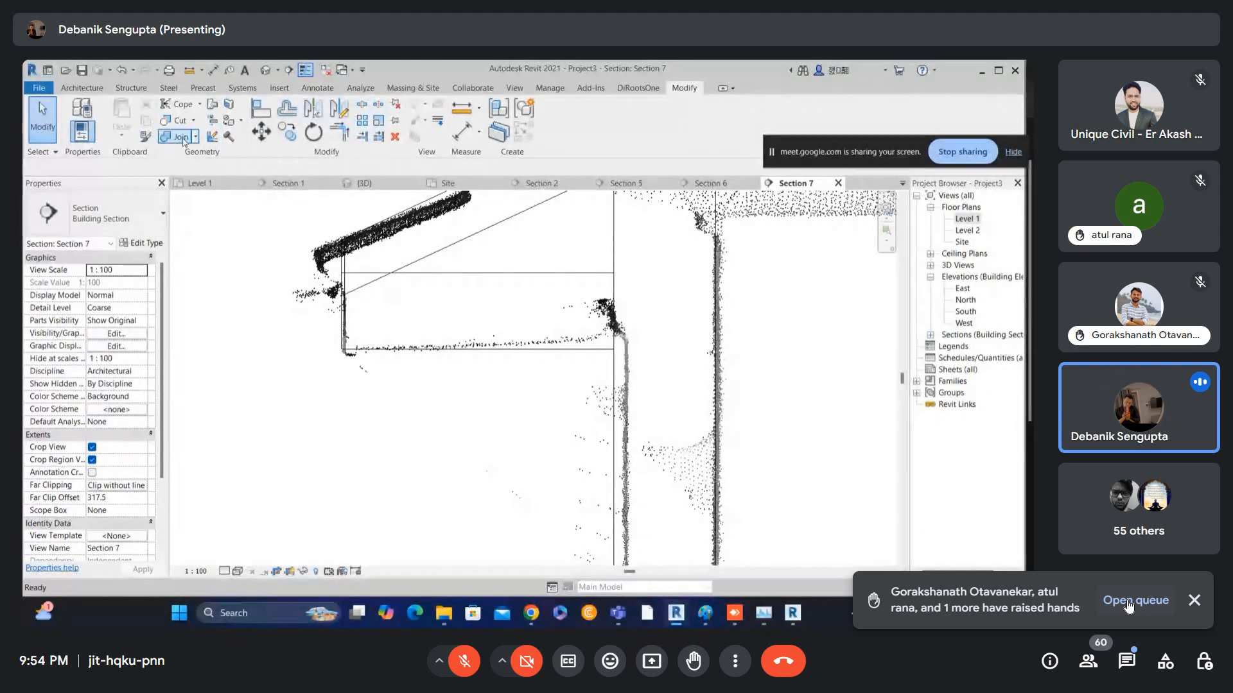
click(432, 275)
click(429, 256)
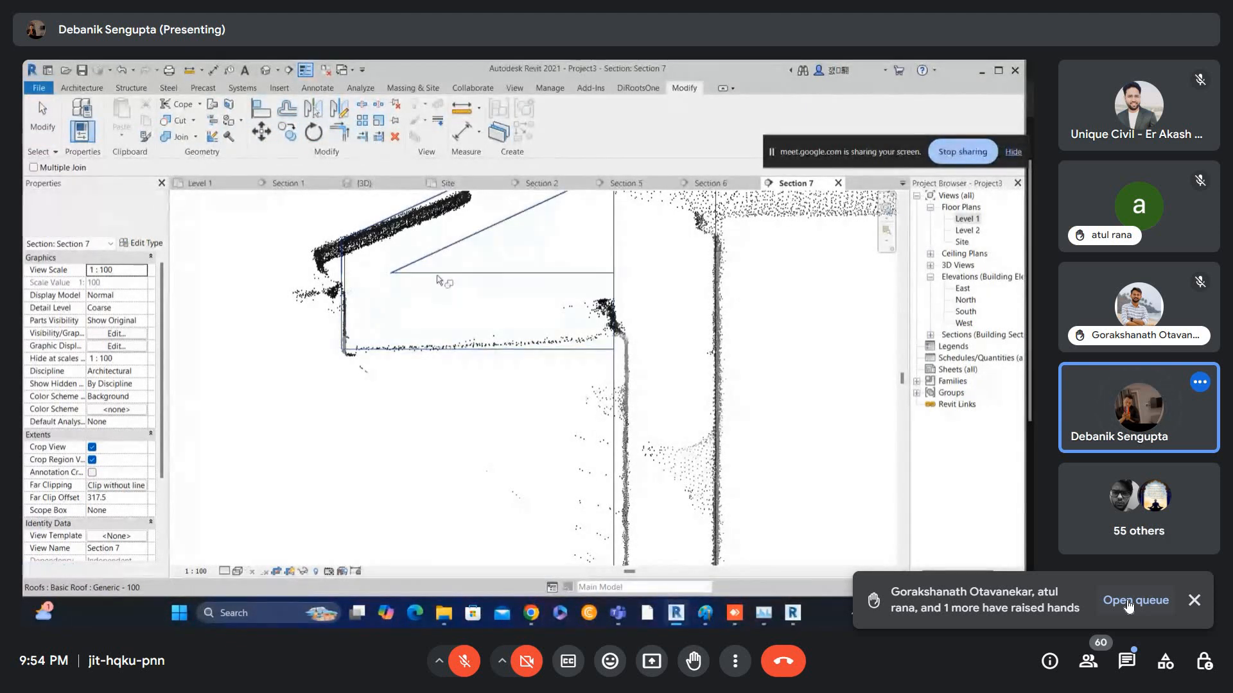
- Switch Section 7 to the Shaded visual style and raise the soffit to a height offset of -1845
scroll(431, 278, down, 5)
key(s)
key(d)
click(455, 280)
scroll(485, 259, up, 3)
middle_drag(487, 275, 469, 309)
scroll(464, 318, up, 1)
key(Up)
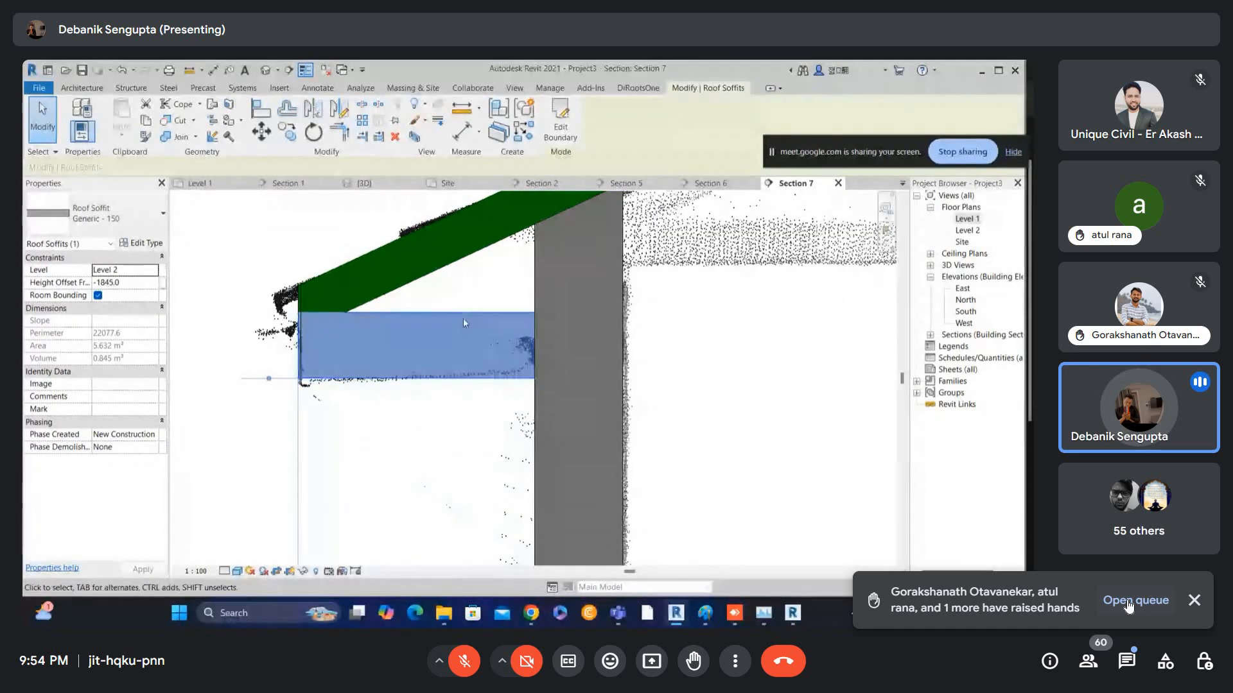
click(489, 283)
scroll(493, 282, down, 4)
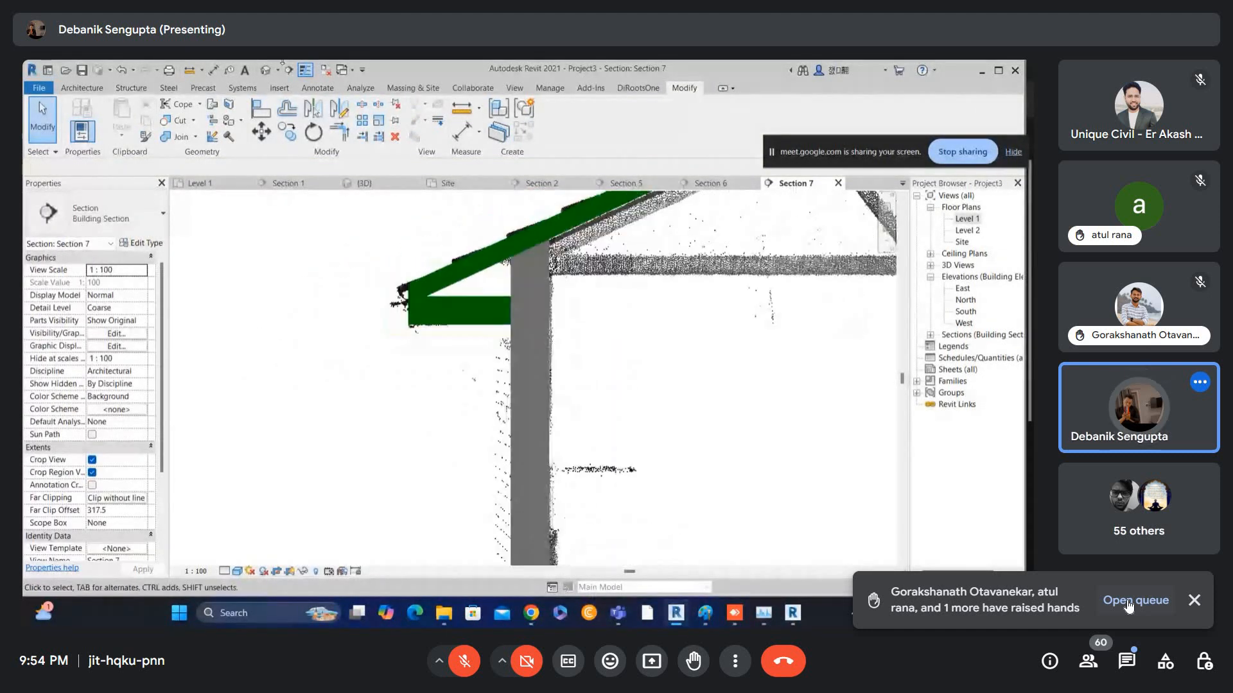
- Examine the eave soffit's end and its meeting with the roof and gable wall in the 3D view
click(263, 69)
shift+middle_drag(513, 407, 484, 383)
scroll(472, 411, up, 6)
click(427, 405)
scroll(484, 384, down, 5)
shift+middle_drag(443, 421, 257, 308)
scroll(509, 384, up, 3)
middle_drag(301, 411, 25, 437)
shift+middle_drag(474, 303, 385, 364)
scroll(591, 255, up, 5)
middle_drag(281, 424, 413, 454)
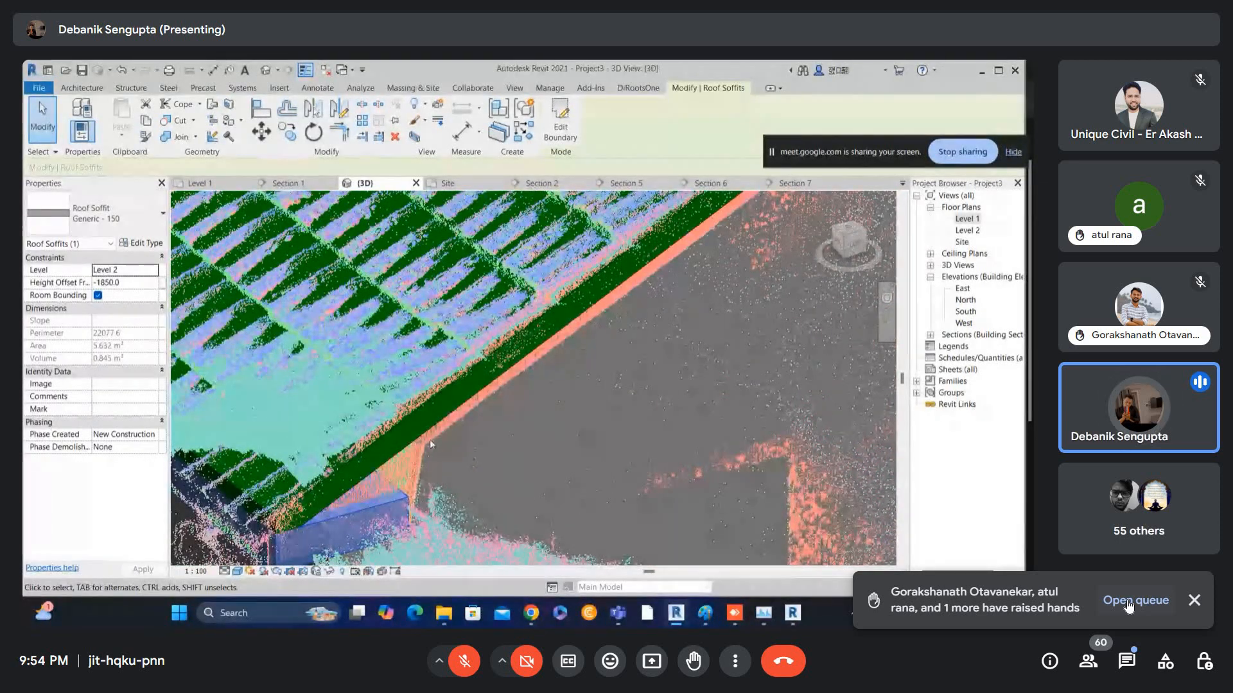
scroll(433, 440, down, 3)
middle_drag(433, 440, 350, 491)
- Align the Section 7 line on the Level 1 plan with the left-hand wall of the upper wing
double_click(965, 219)
scroll(463, 393, down, 2)
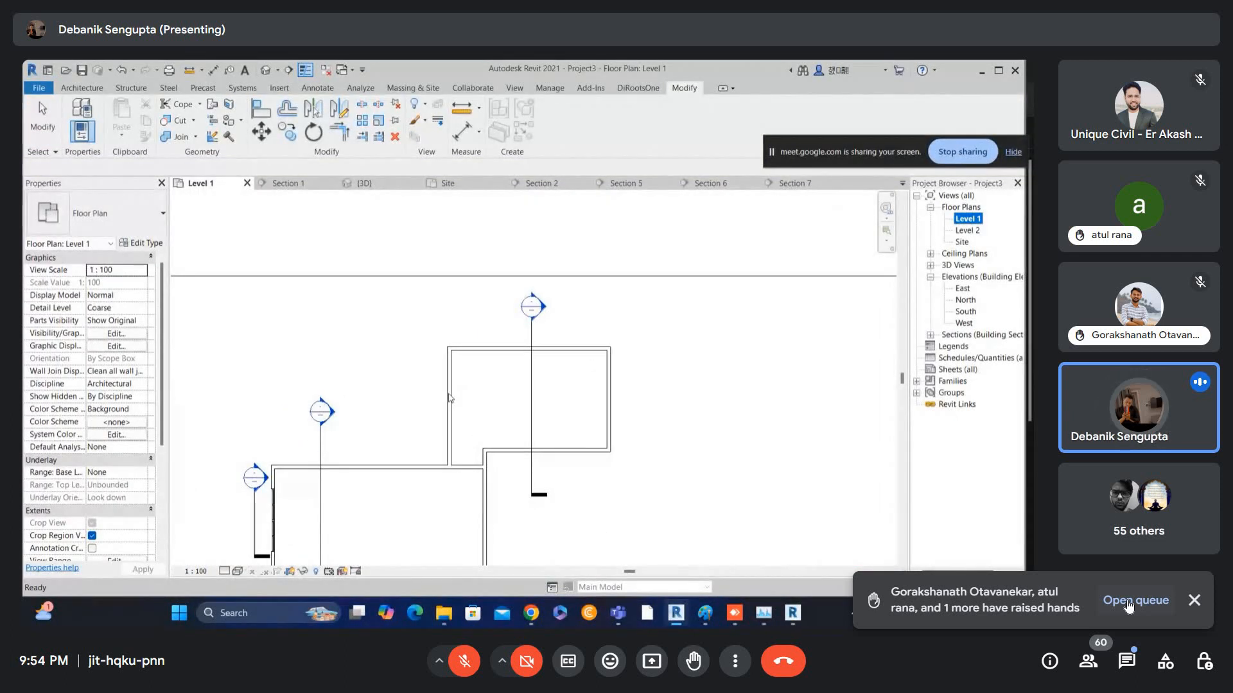
right_click(415, 338)
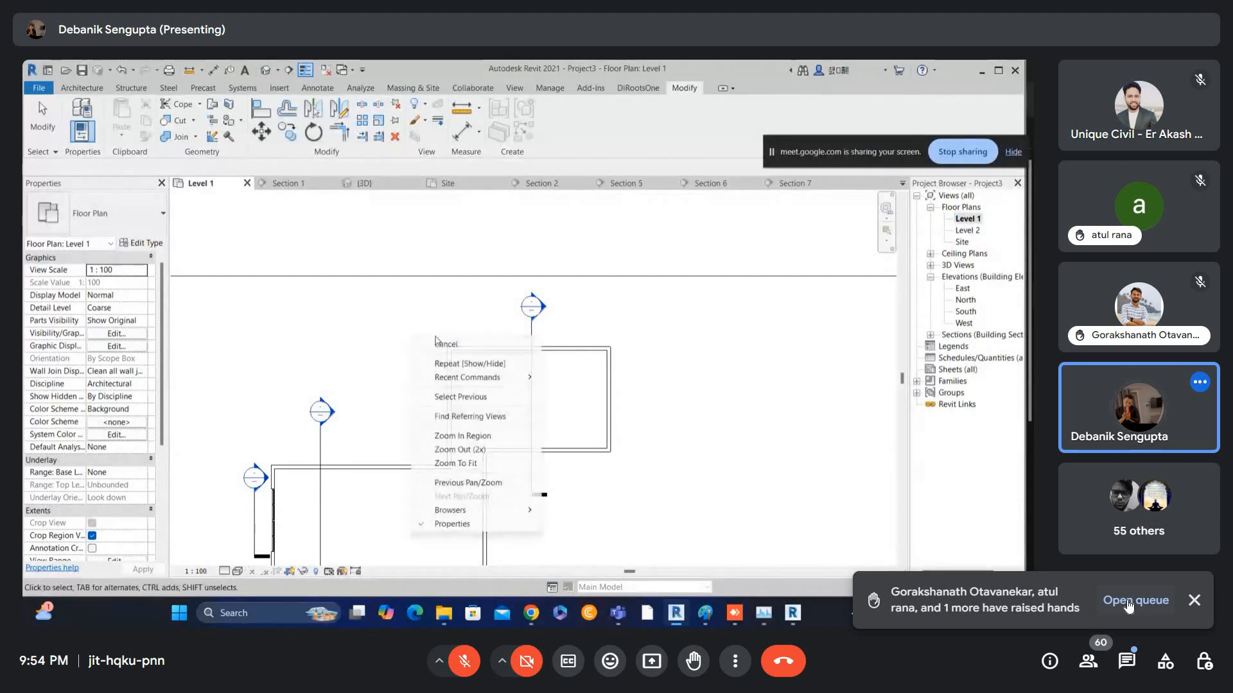
click(438, 346)
key(a)
key(l)
scroll(437, 350, up, 1)
click(450, 372)
click(546, 363)
key(Escape)
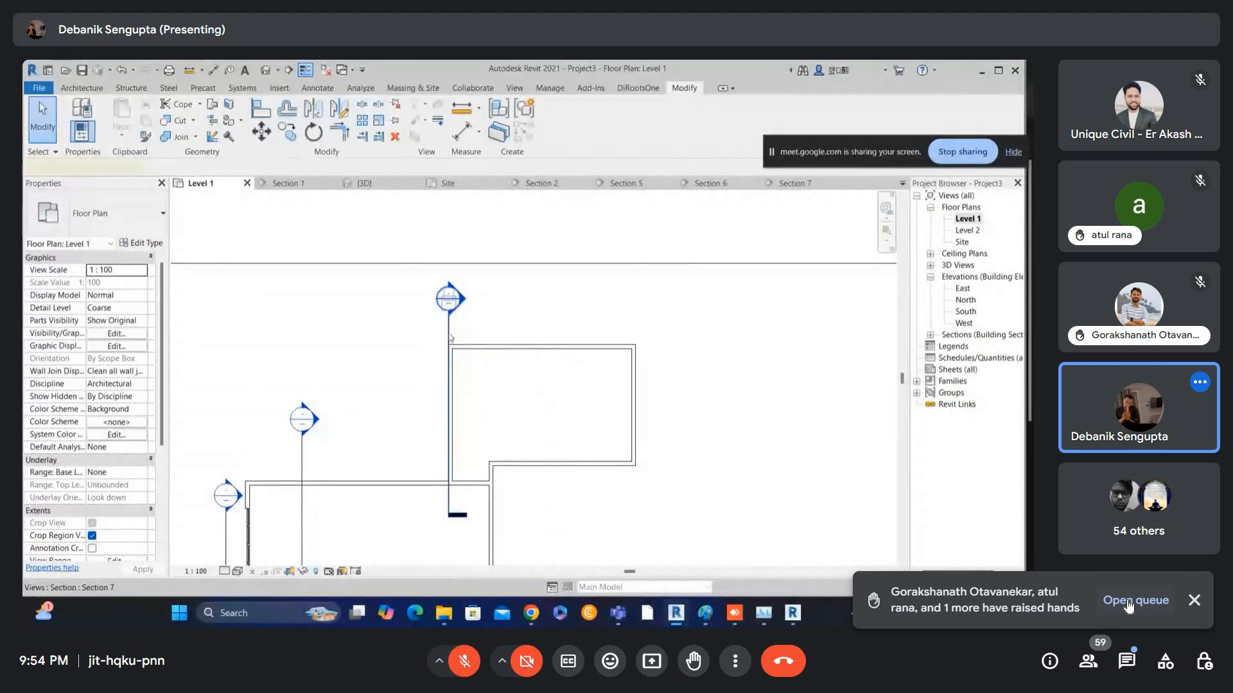
- Nudge the Section 7 line just outside the wing's left-hand wall and extend its far clip offset to about 1165
click(448, 335)
key(Left)
key(Left)
key(Left)
key(Left)
key(Left)
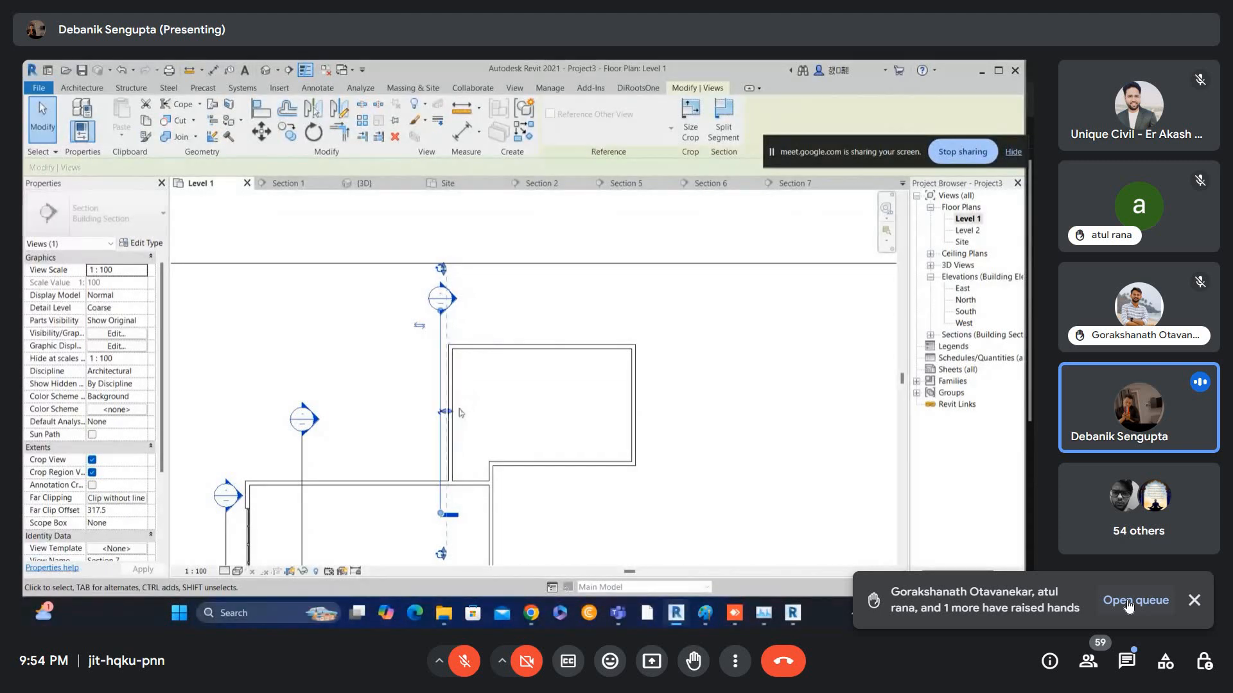
drag(442, 411, 459, 421)
click(527, 305)
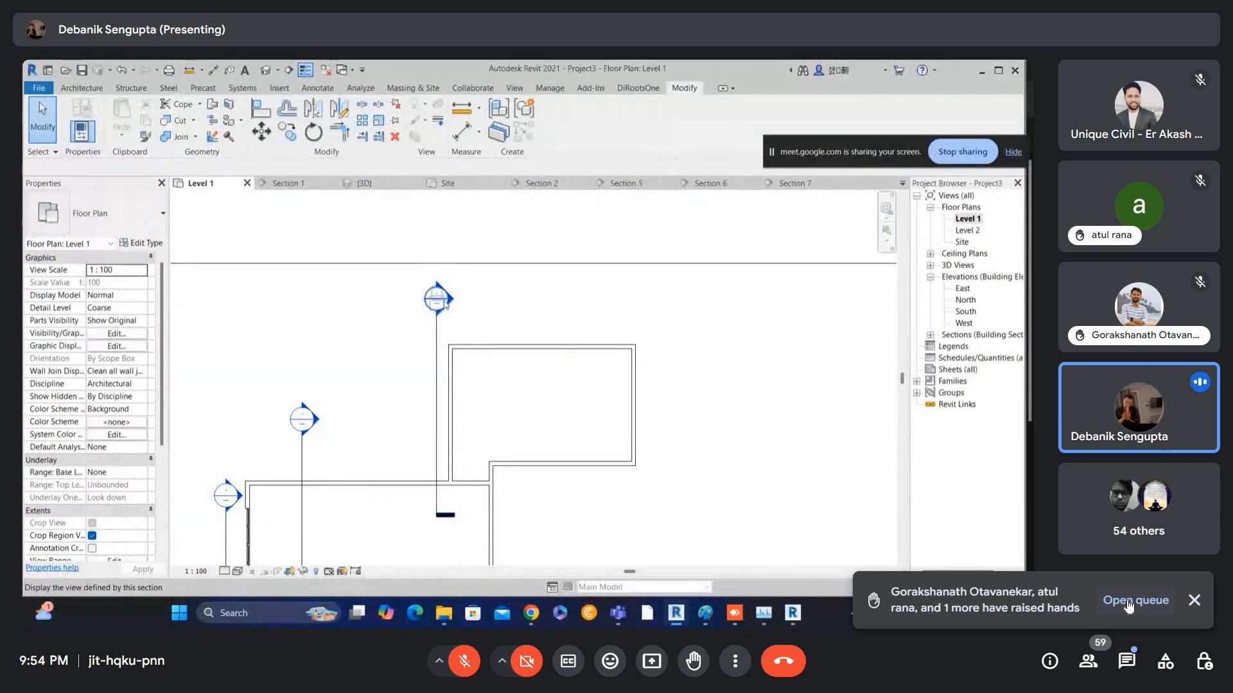
- Open Section 7 and start an in-place model there in the Roofs family category
double_click(443, 302)
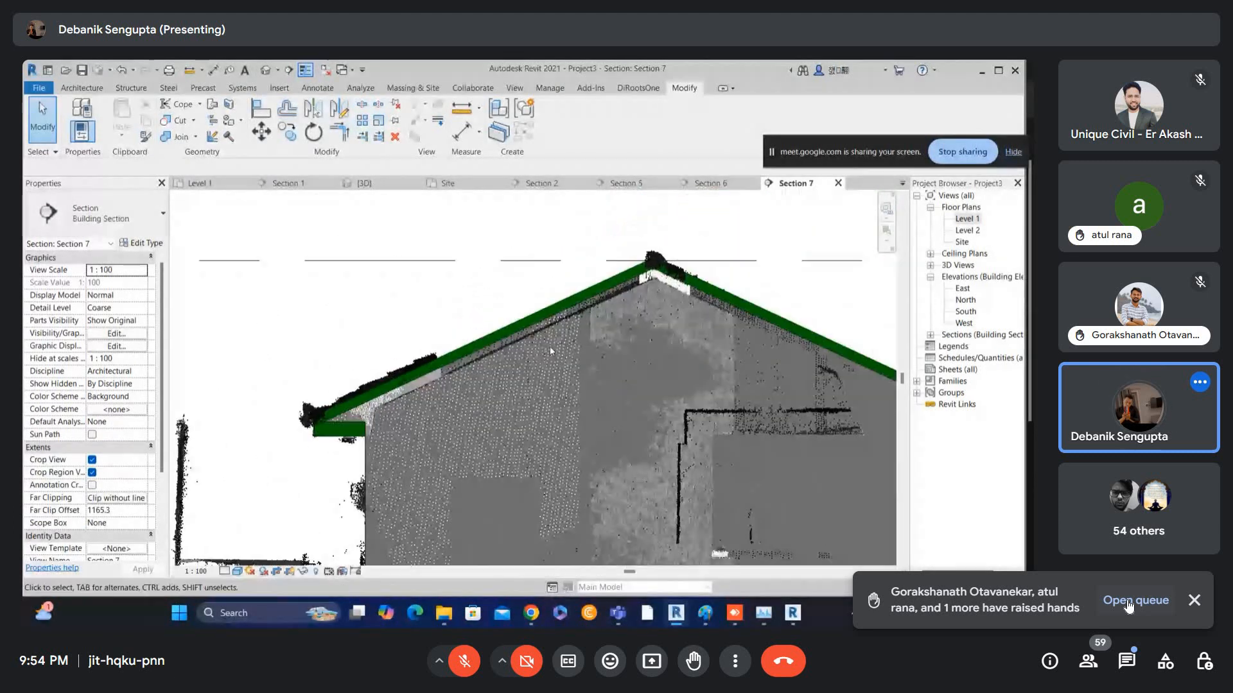
scroll(349, 432, up, 2)
click(348, 432)
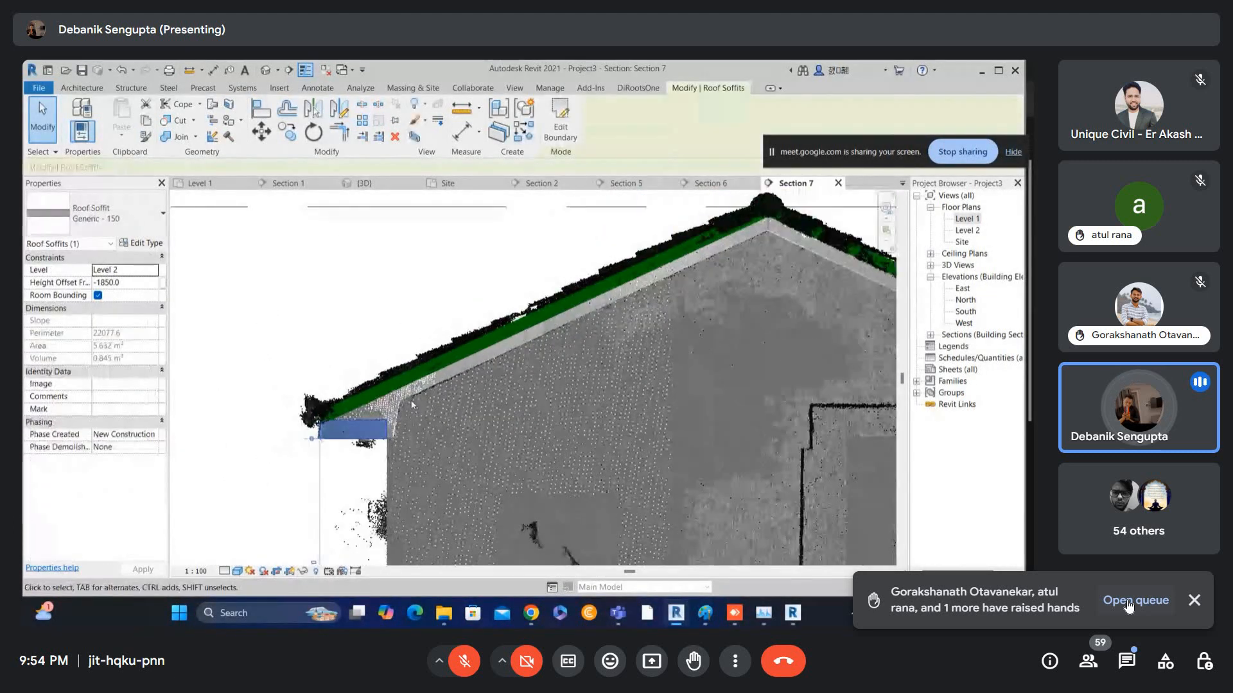
key(Escape)
scroll(351, 439, up, 1)
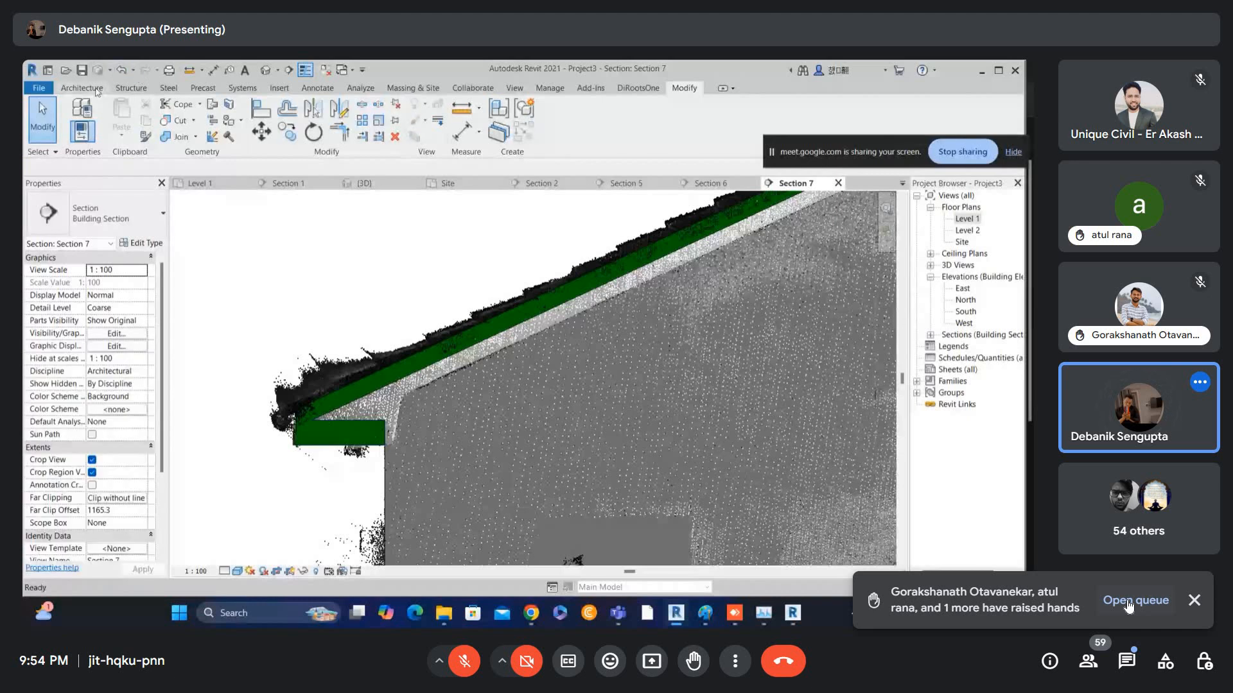
click(82, 88)
click(179, 136)
click(192, 184)
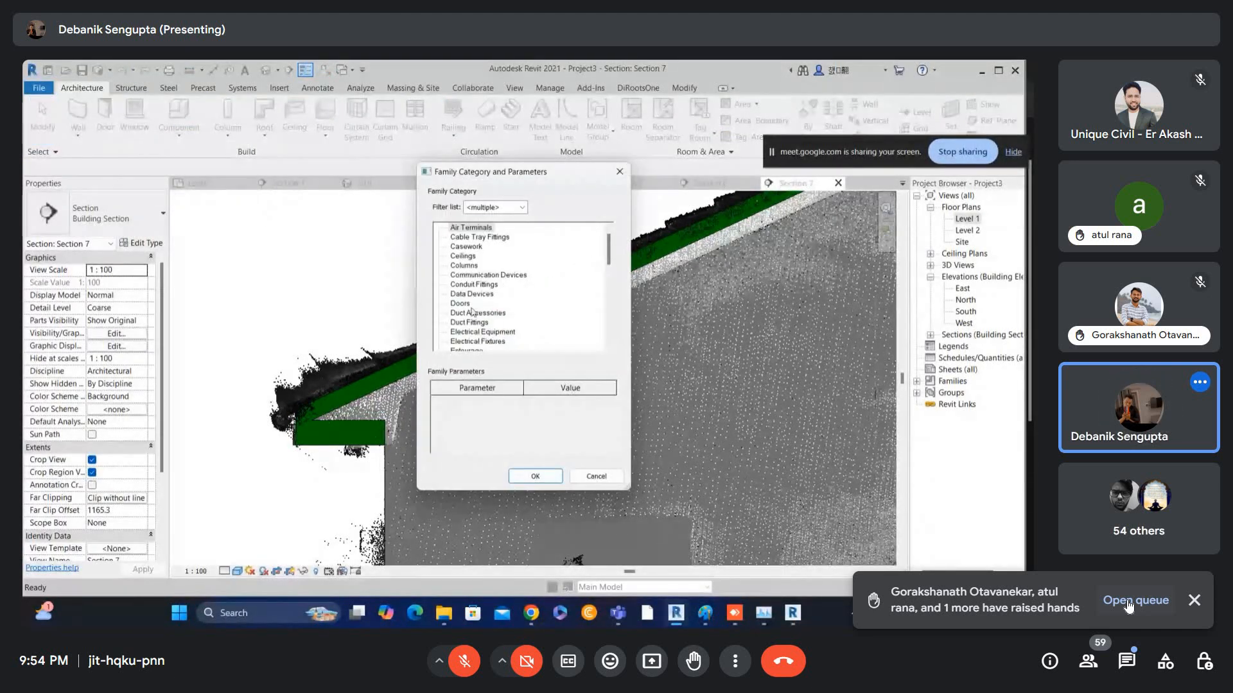
key(r)
key(r)
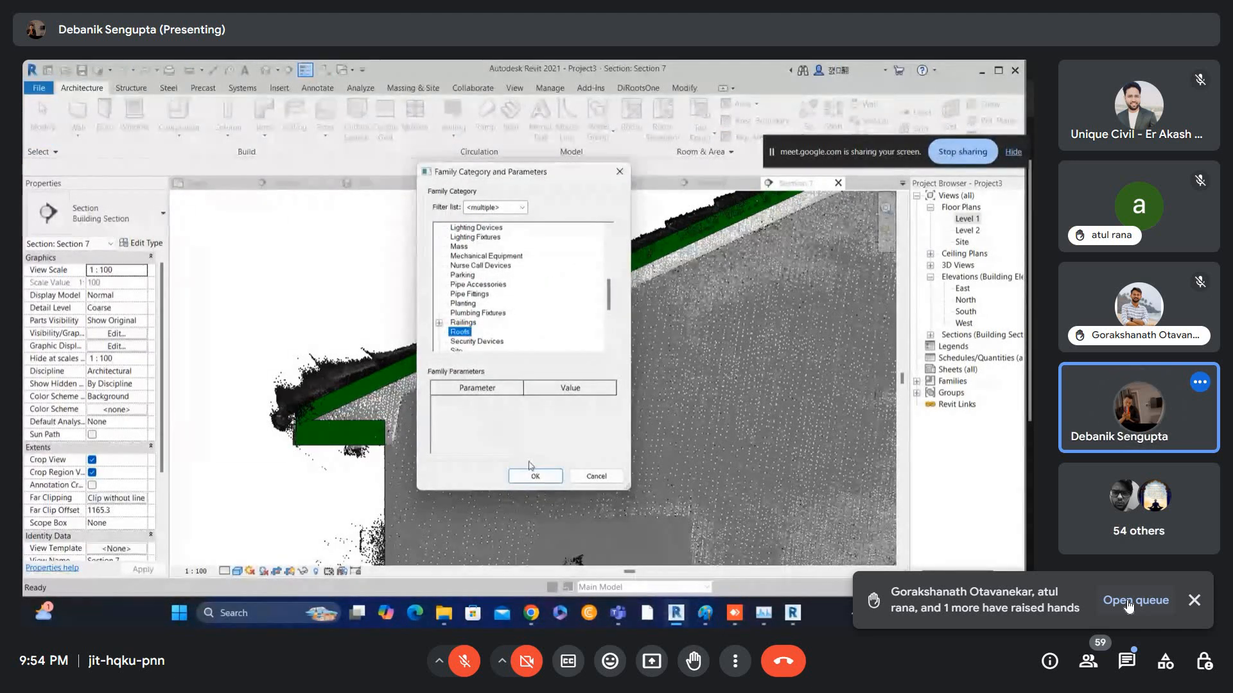
click(533, 475)
click(532, 363)
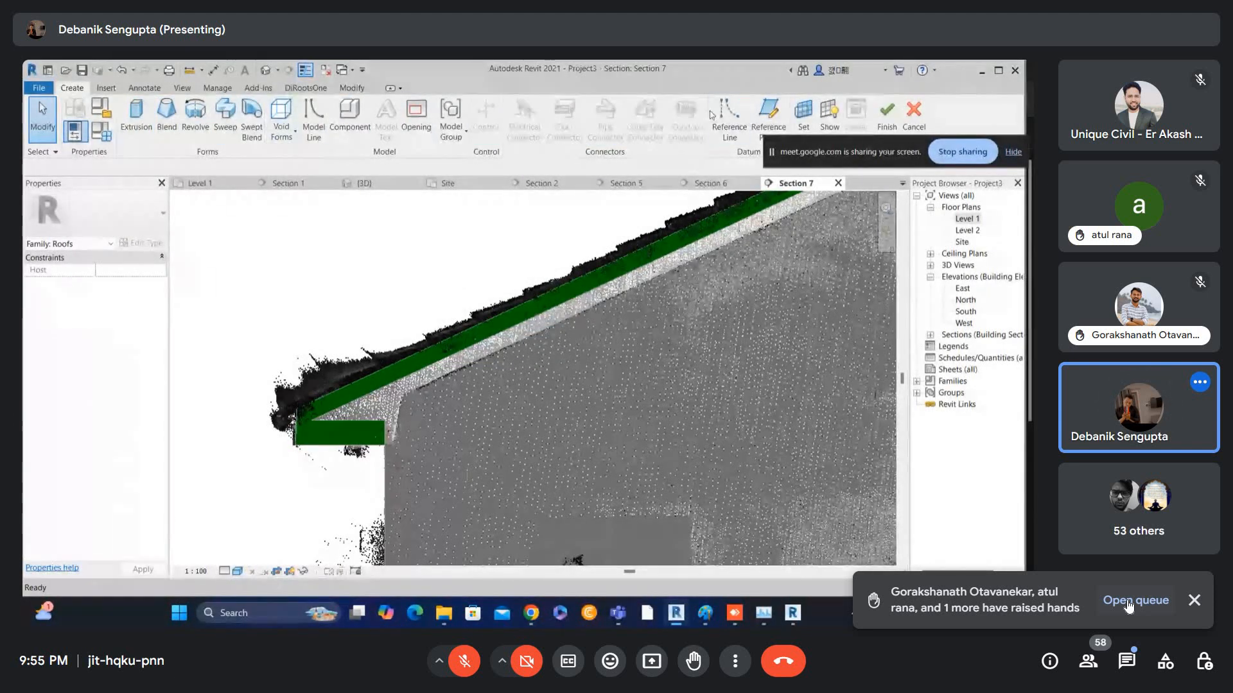
- Start an extrusion in the in-place roof model at the eave's gable end
click(804, 113)
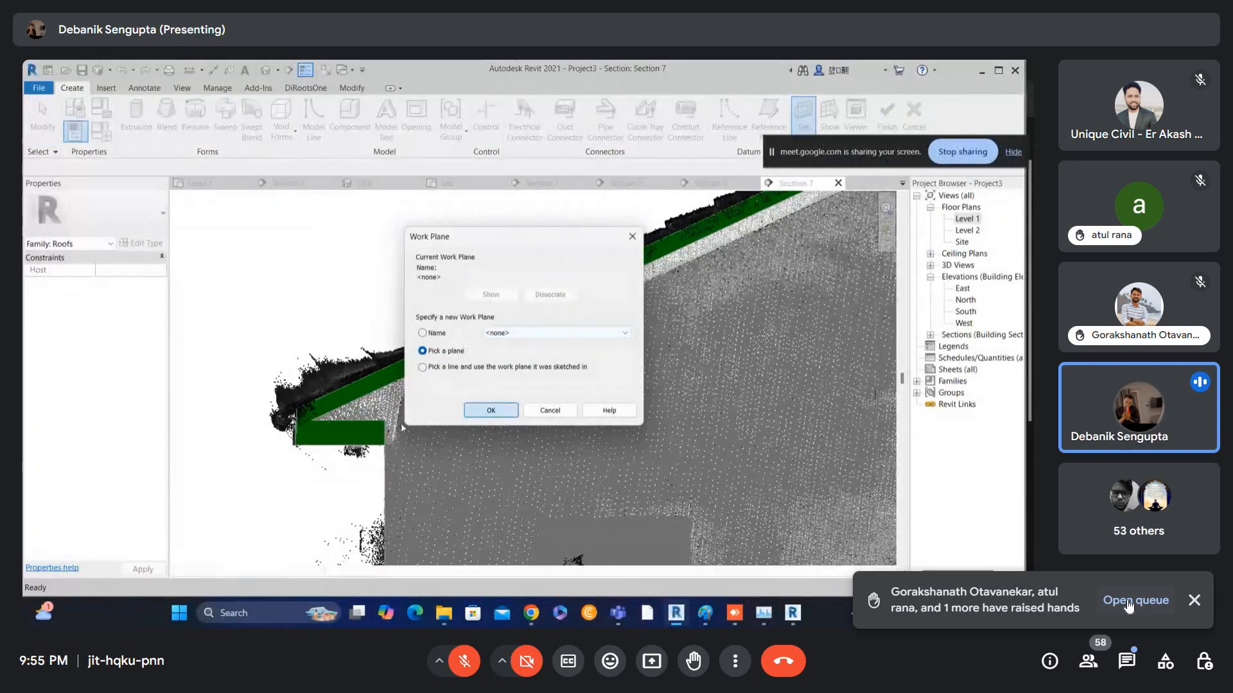
key(Escape)
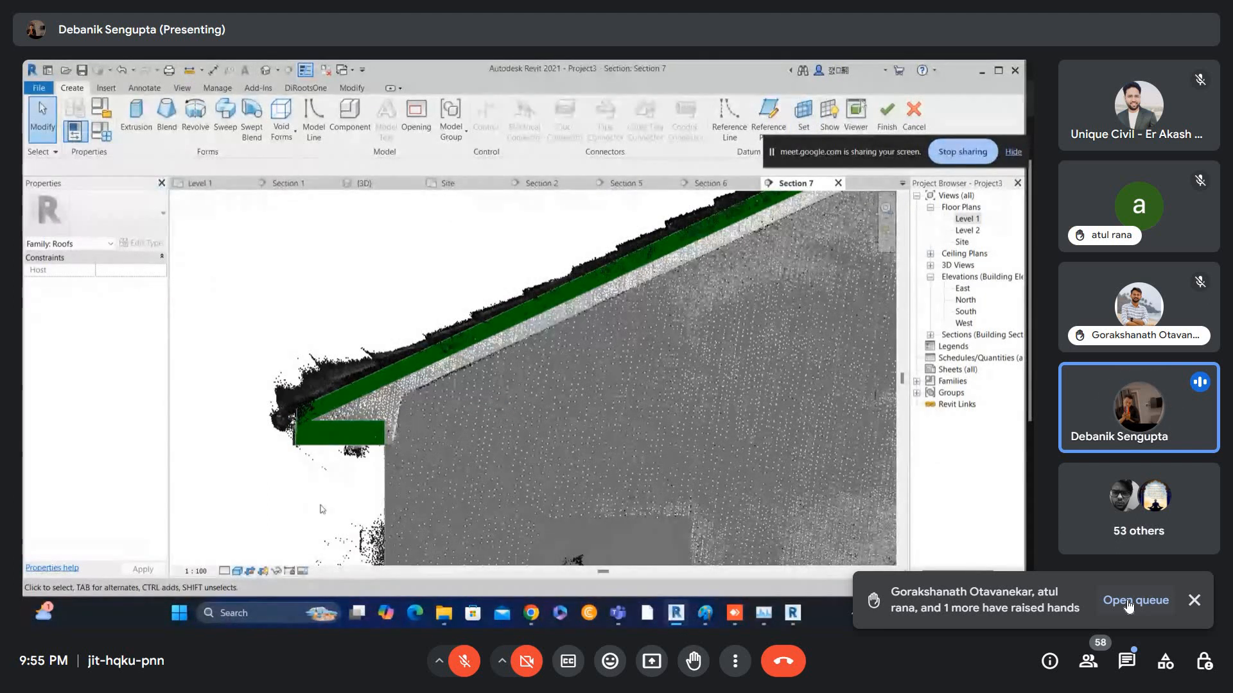
click(135, 112)
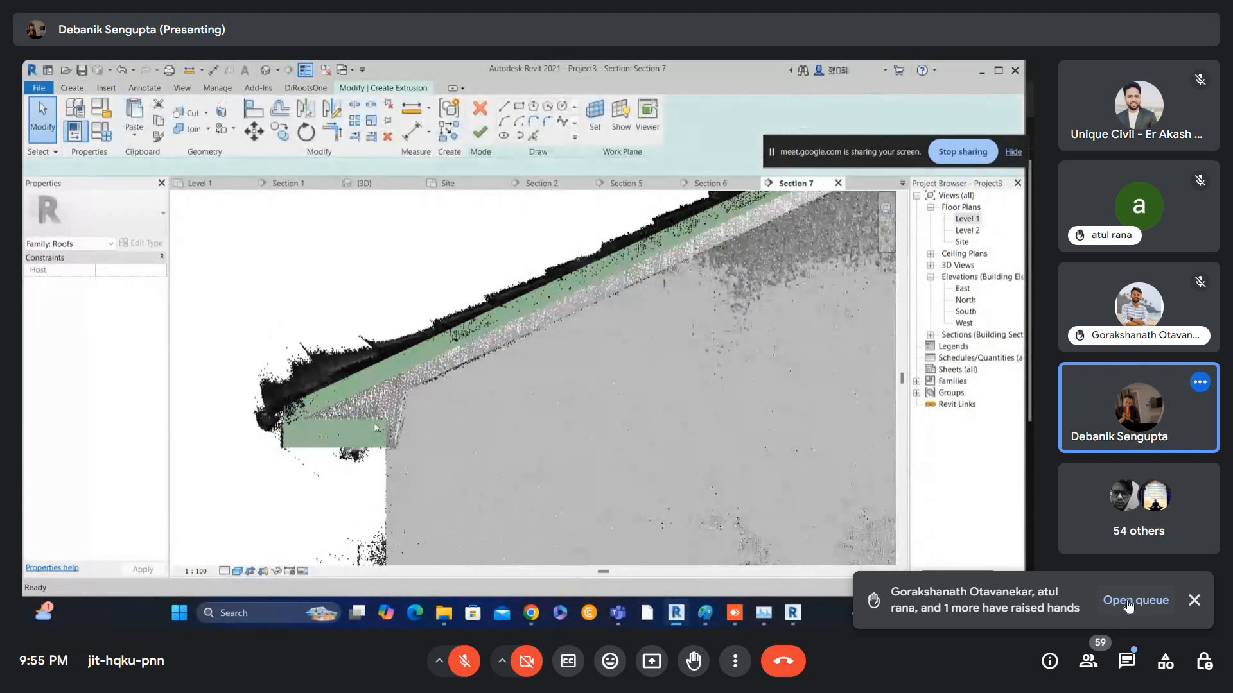
scroll(395, 457, up, 2)
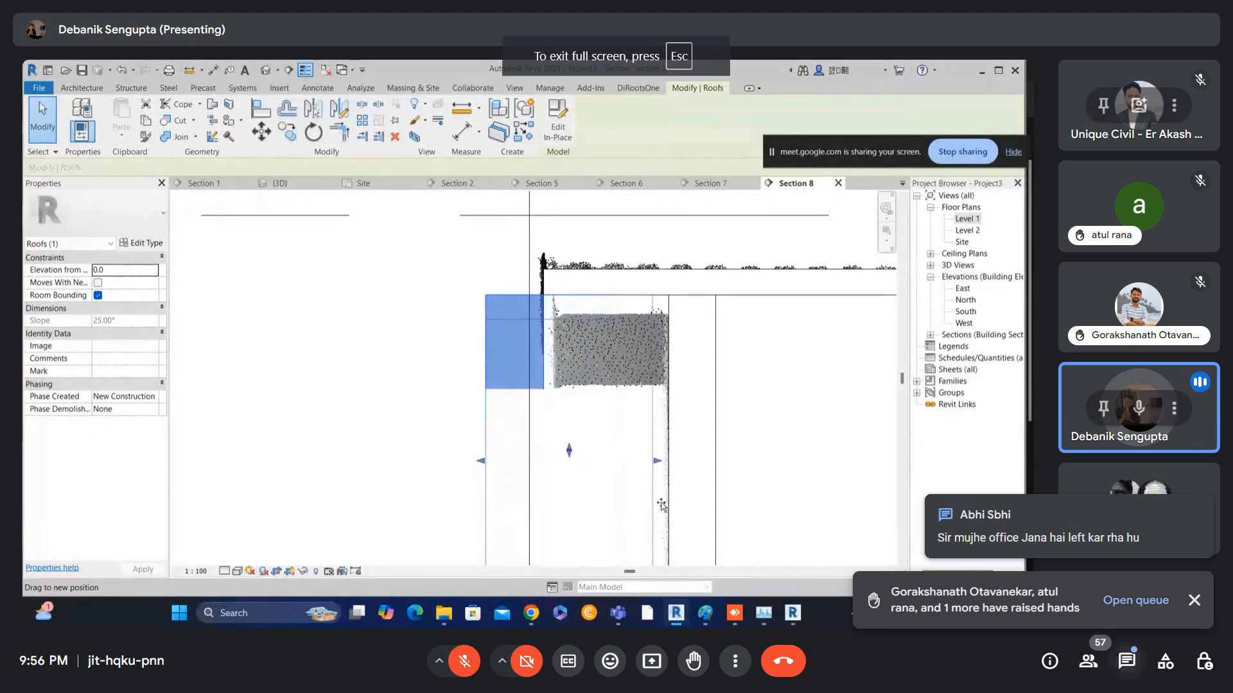
- Reply "ok" in the Google Meet in-call messages and close the chat
click(1120, 661)
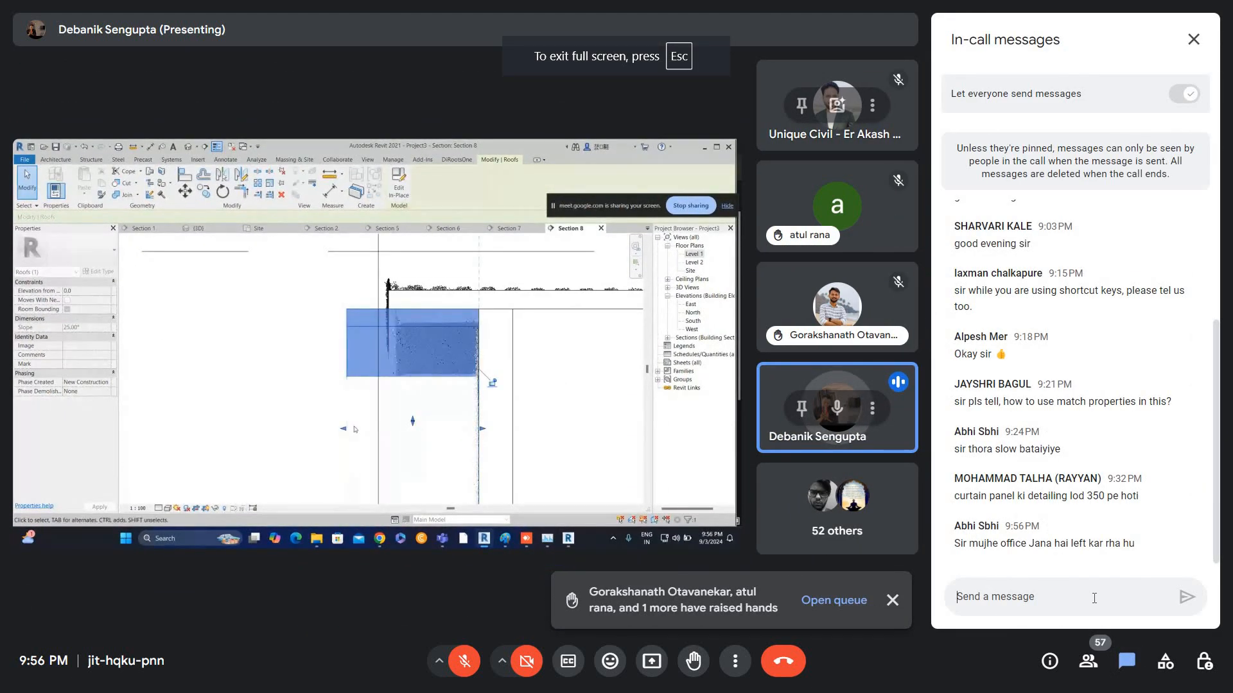
text(ok)
key(Return)
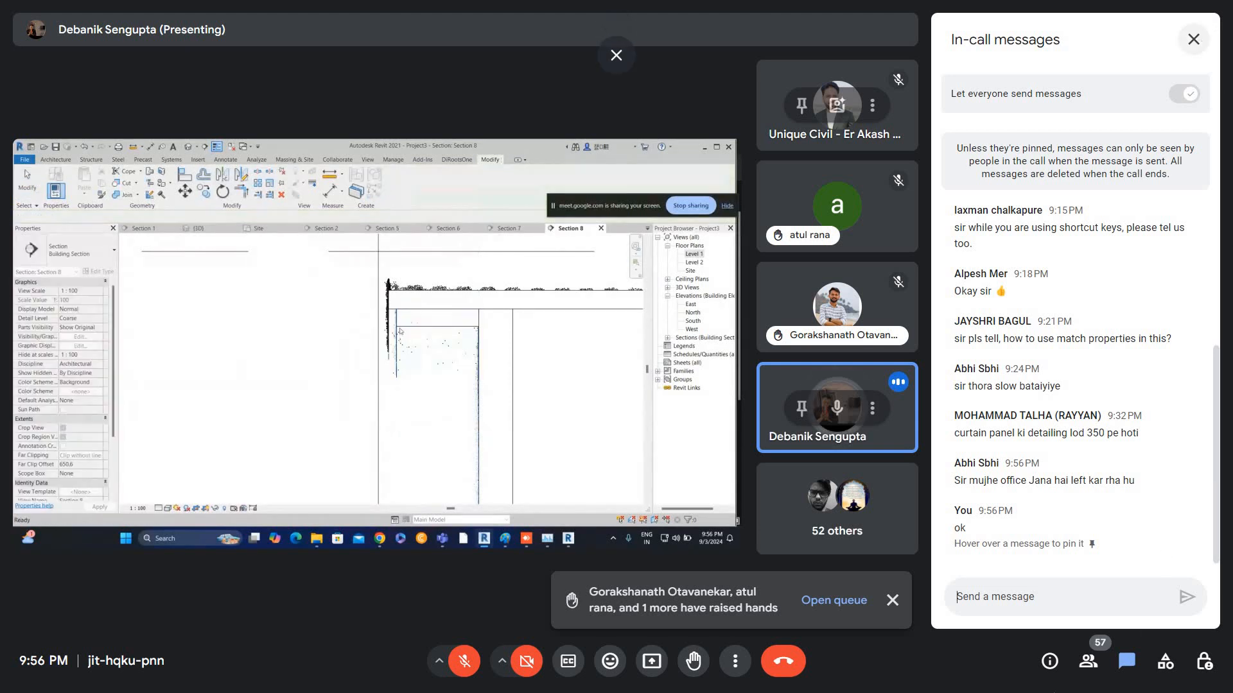
click(1201, 38)
- Open the eave soffit's boundary sketch for editing in the 3D view
click(265, 71)
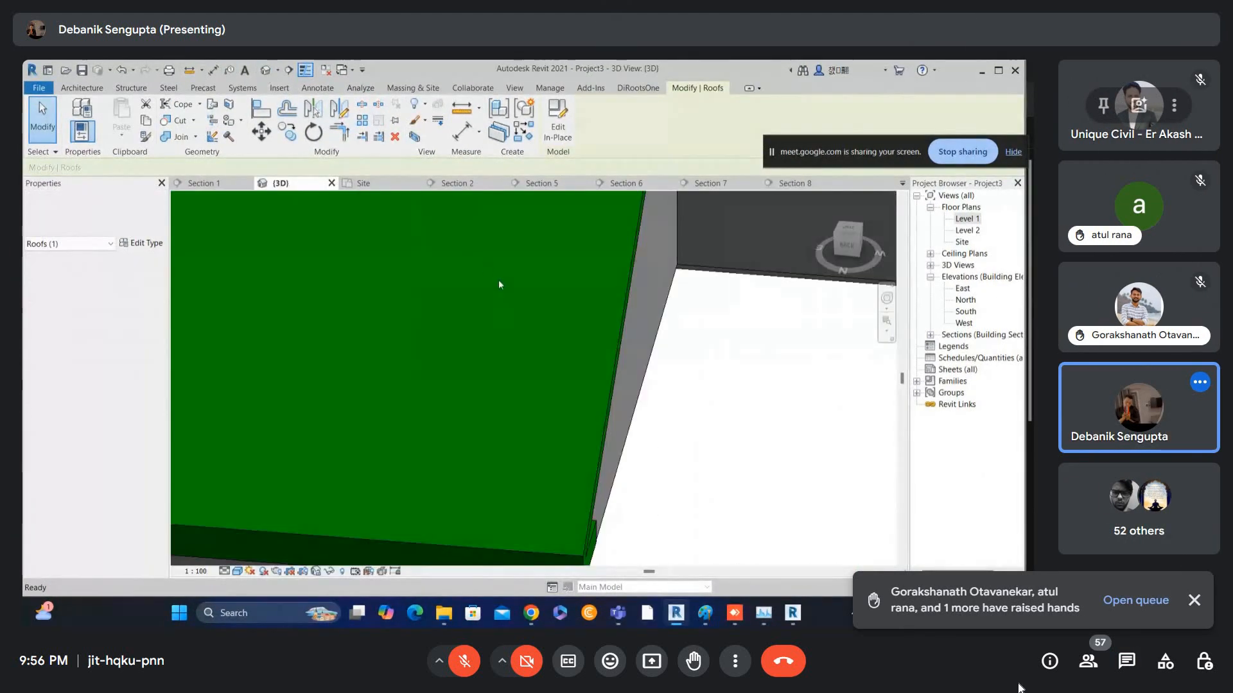
scroll(468, 404, up, 5)
scroll(469, 407, up, 1)
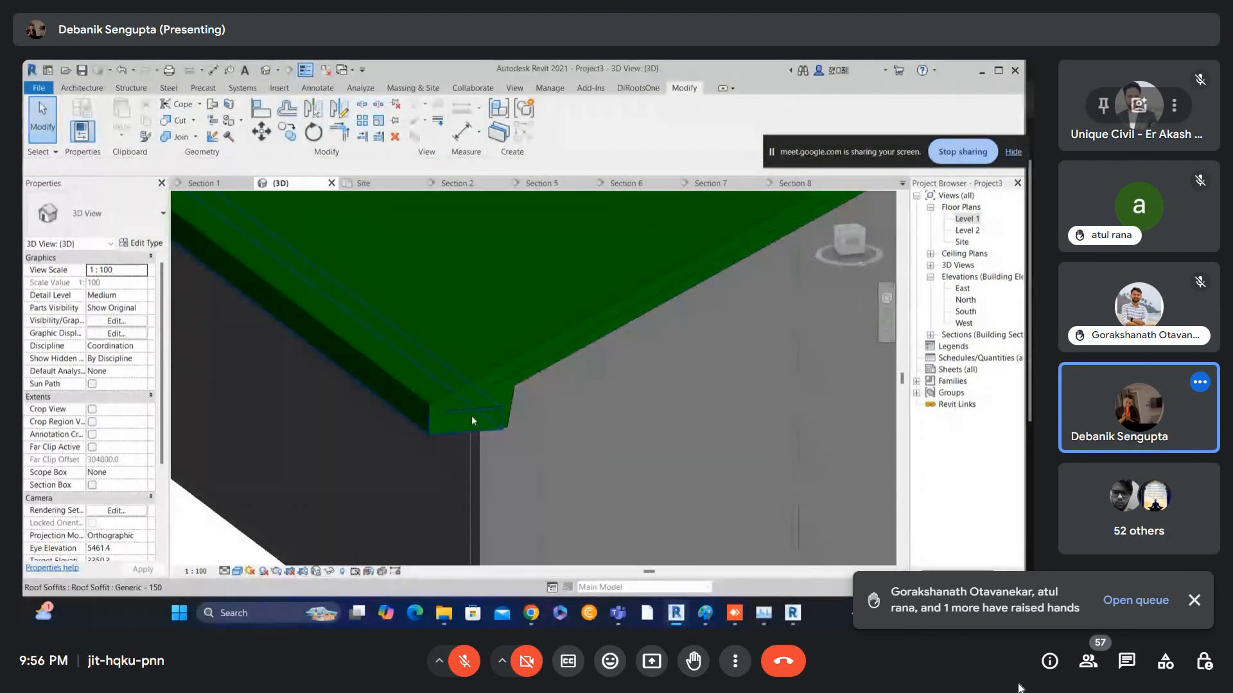
click(471, 416)
shift+middle_drag(530, 448, 495, 302)
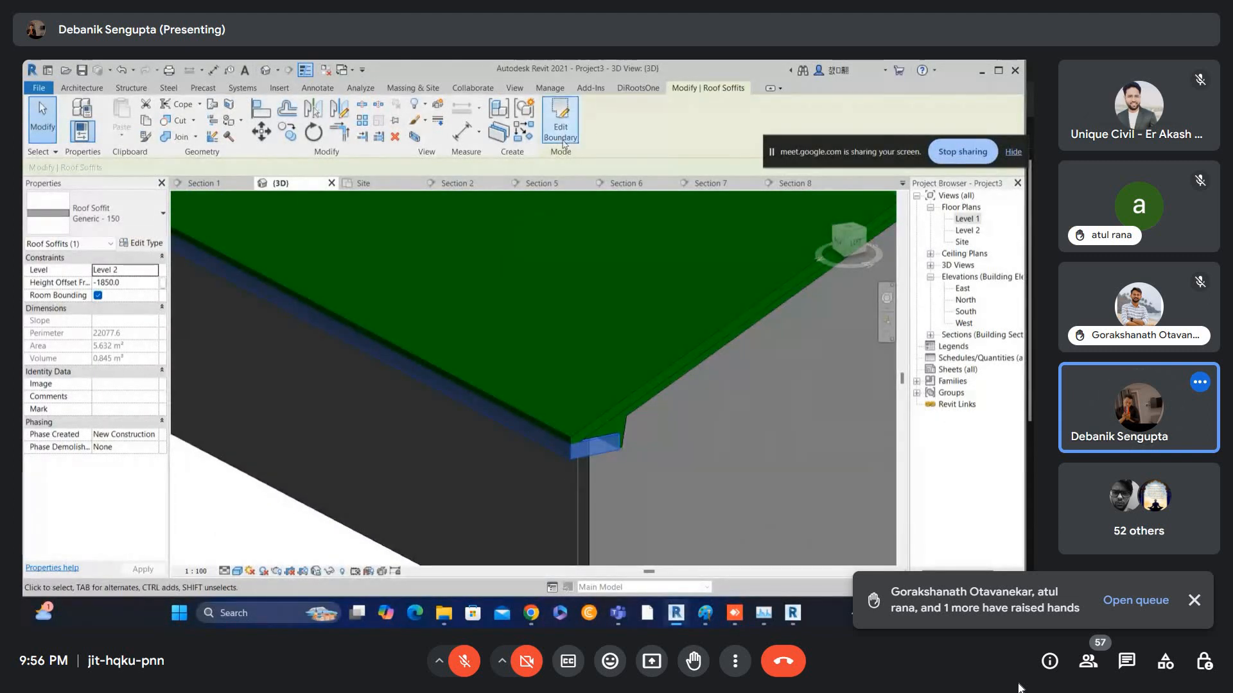
scroll(520, 302, down, 2)
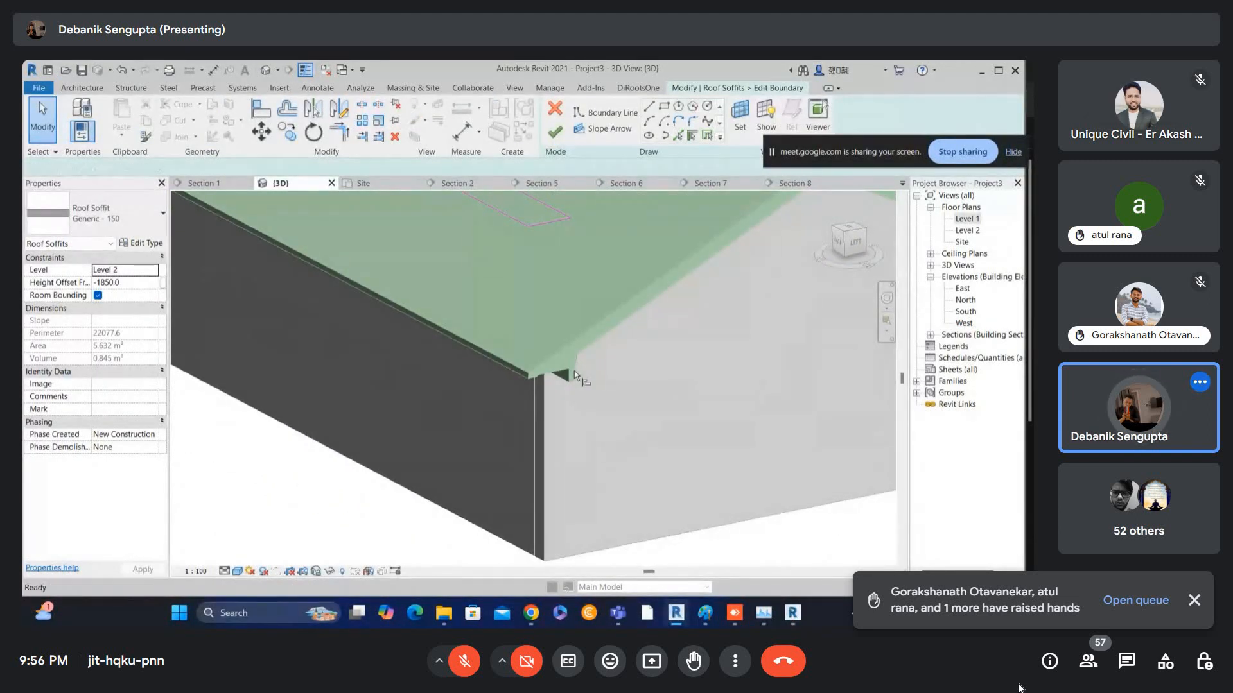
key(a)
key(l)
scroll(569, 374, up, 2)
scroll(568, 375, up, 2)
scroll(537, 389, down, 4)
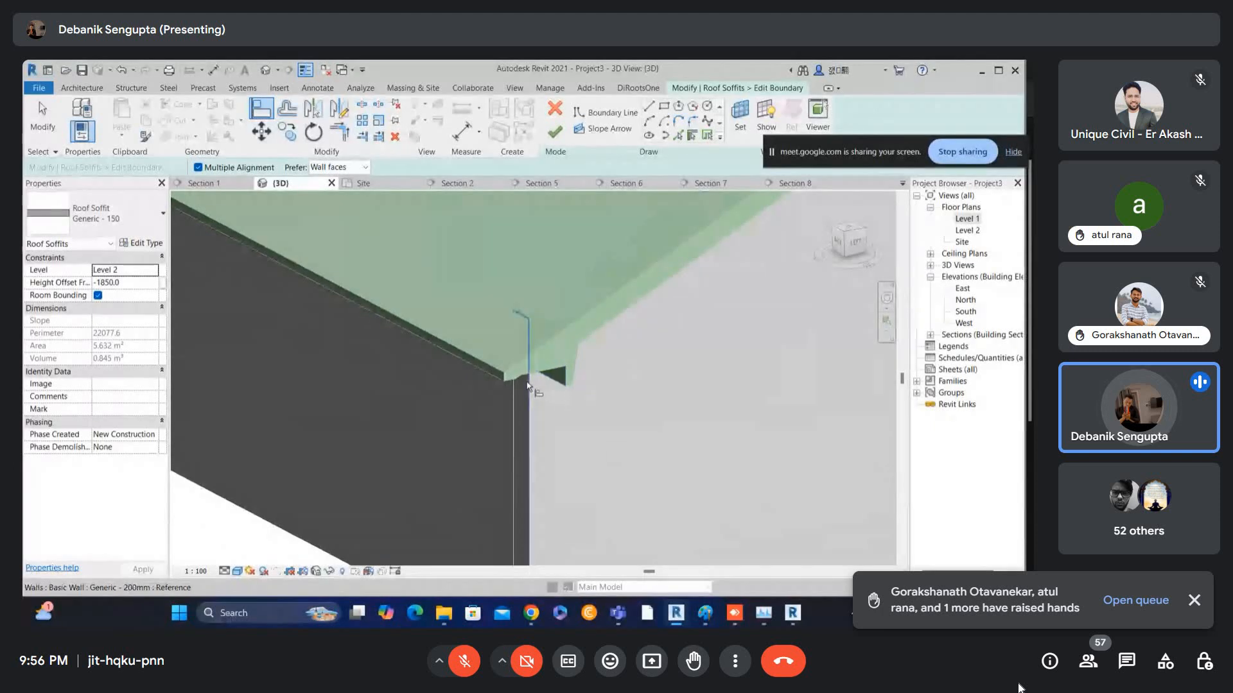
scroll(532, 360, down, 3)
key(Escape)
key(Escape)
- Adjust the soffit boundary's short end line at the gable corner and finish the boundary sketch
scroll(539, 276, up, 2)
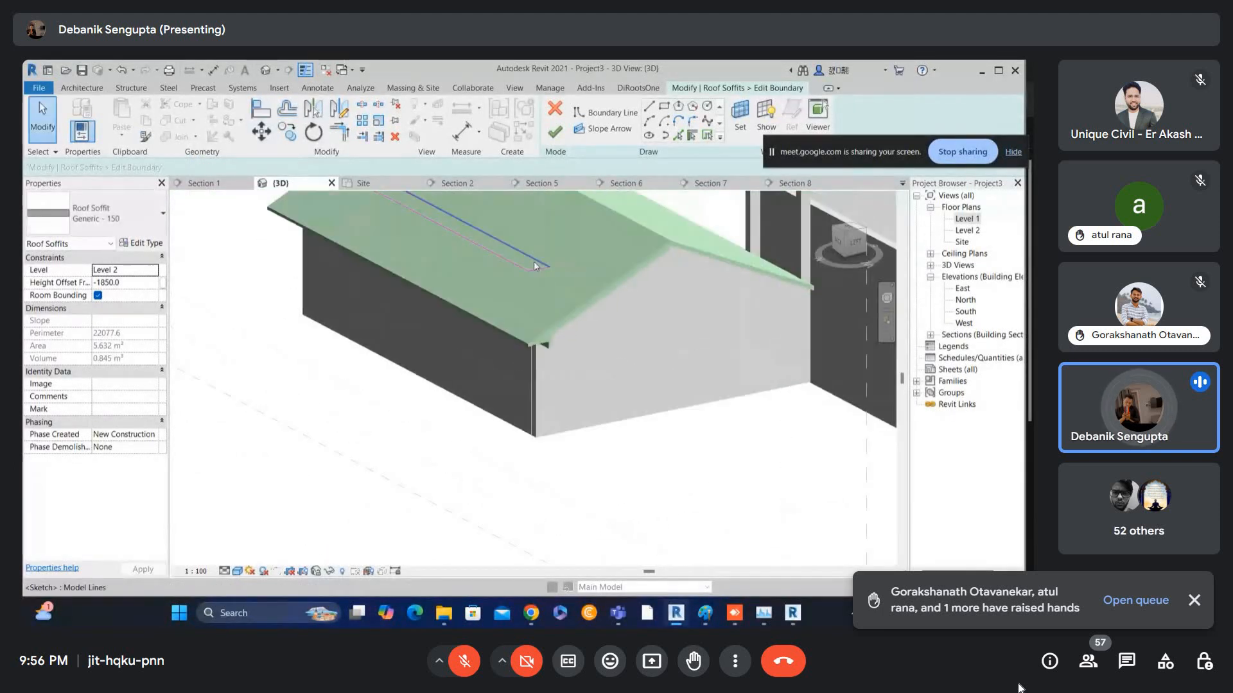
click(539, 274)
scroll(538, 275, up, 2)
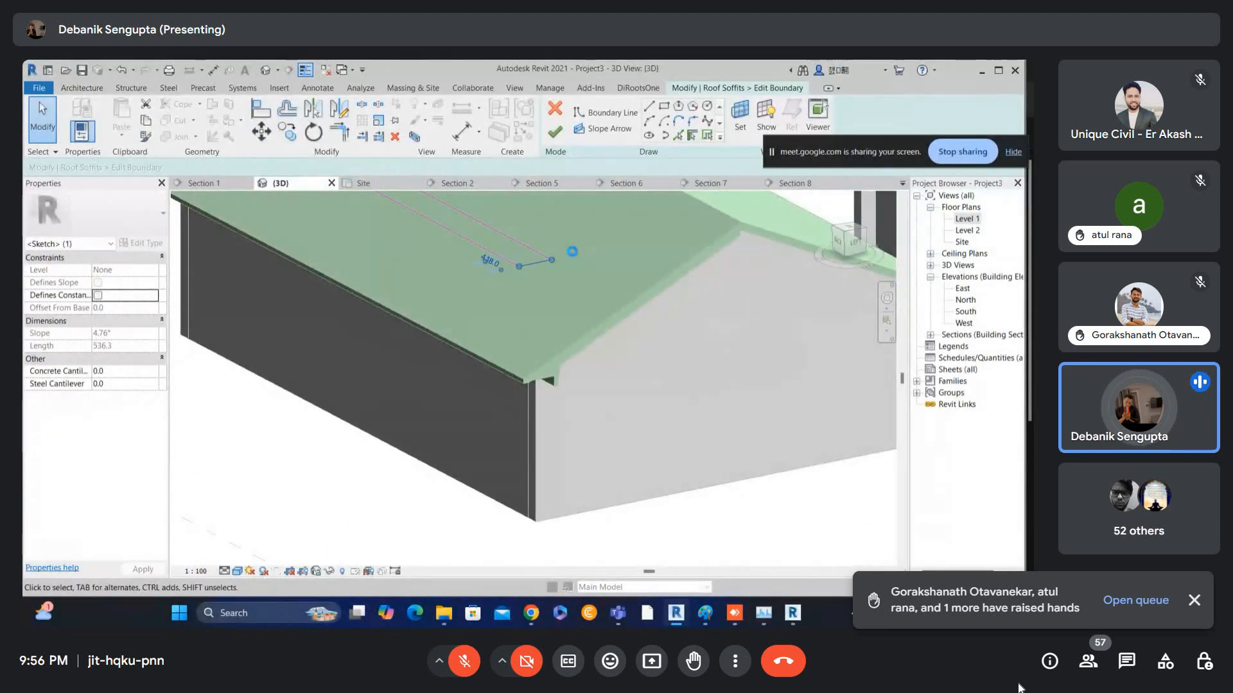
click(555, 132)
- Edit the in-place gable roof's extrusion profile and align its bottom line with the soffit's underside
scroll(552, 393, up, 3)
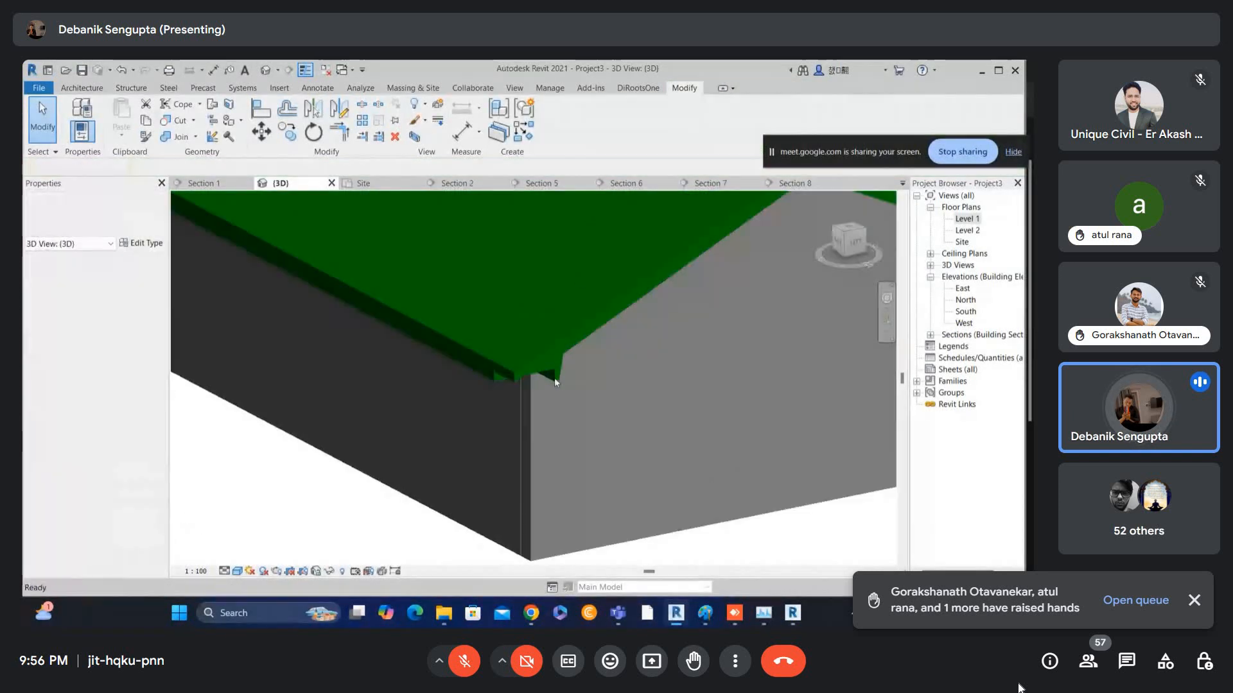
click(557, 364)
shift+middle_drag(556, 364, 565, 253)
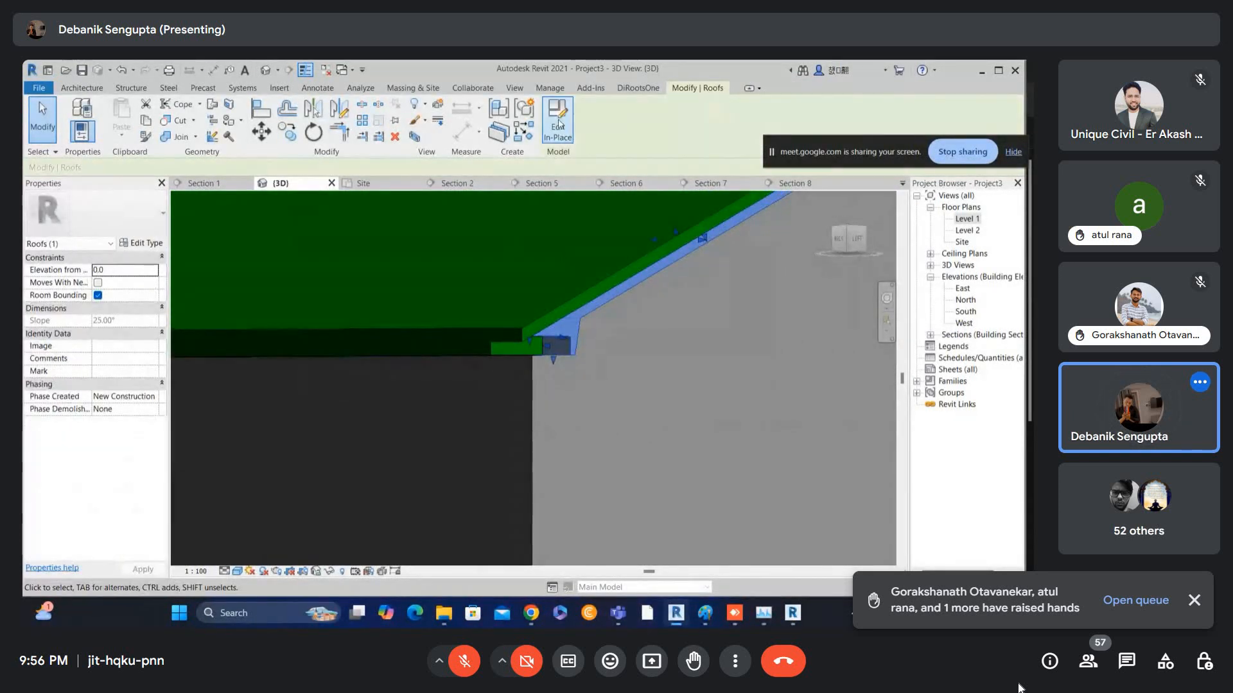
click(572, 339)
click(484, 122)
mouse_move(560, 380)
shift+middle_down()
mouse_move(485, 357)
mouse_move(506, 360)
shift+middle_up()
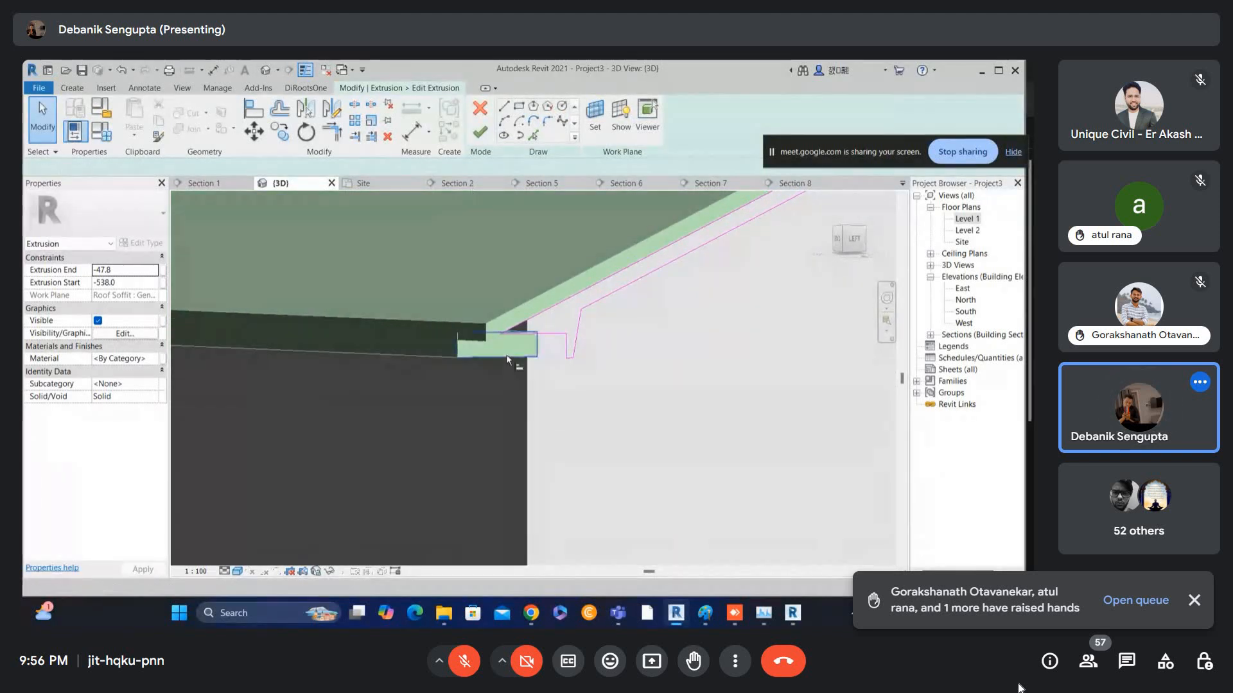
key(a)
key(l)
click(515, 327)
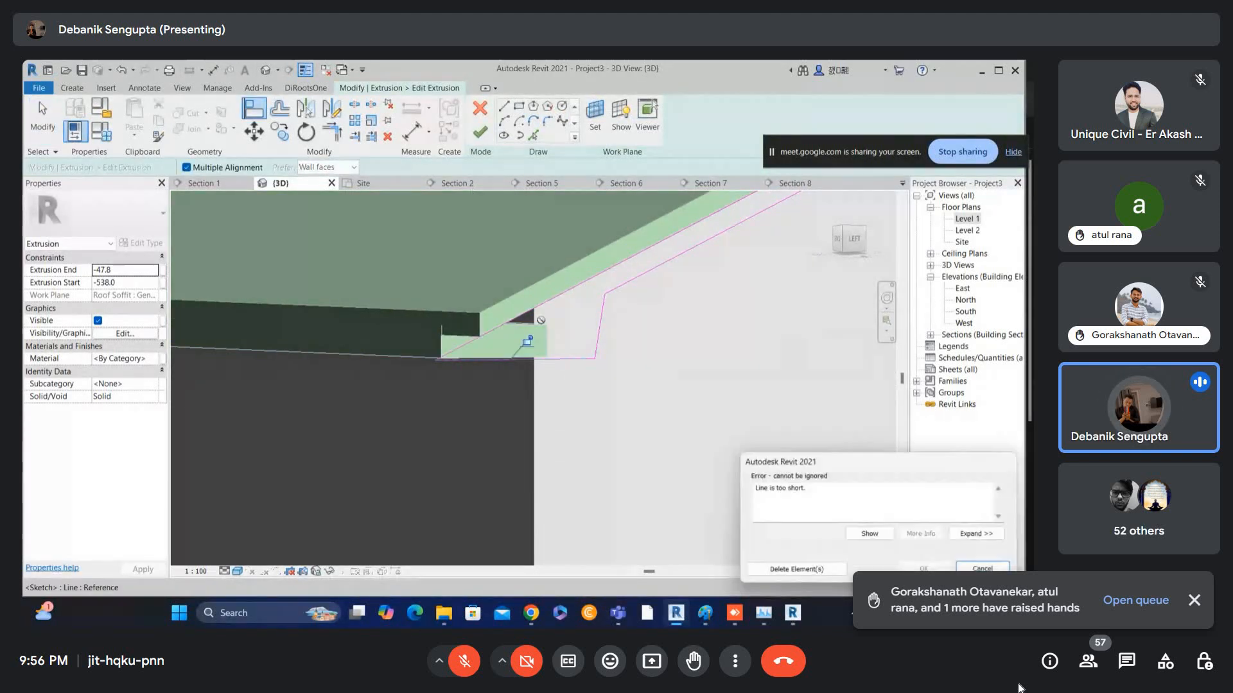
key(Escape)
key(Escape)
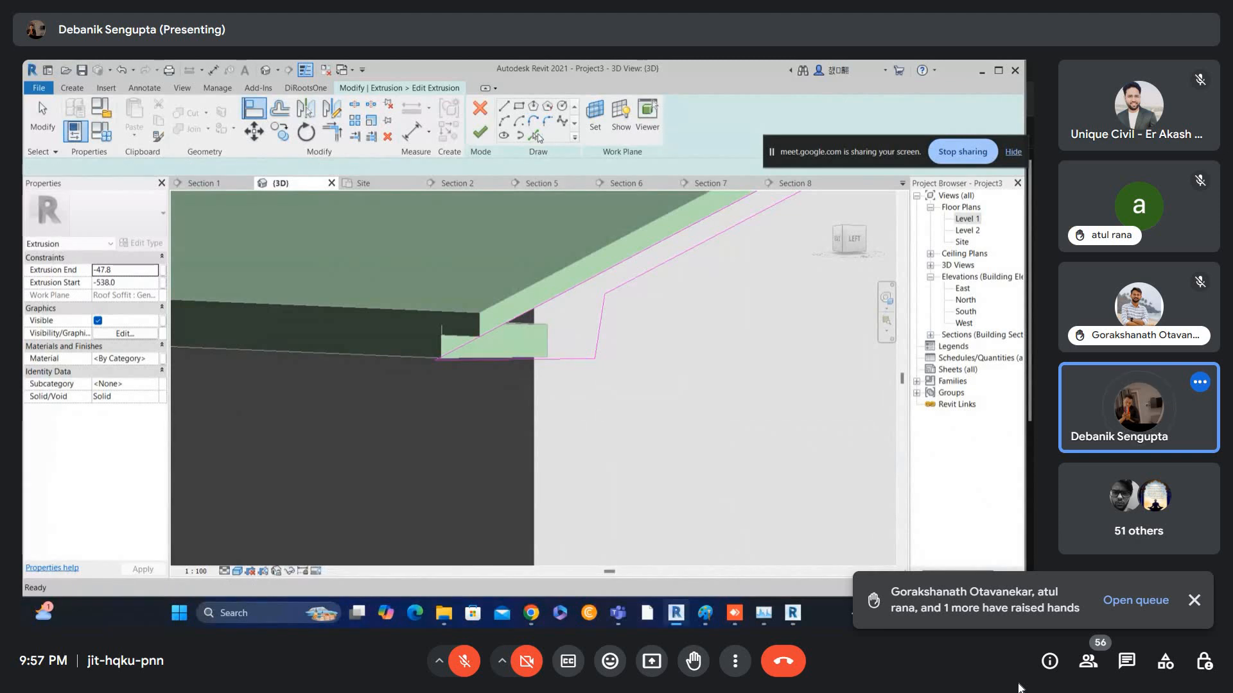
- Pick the roof's vertical eave edge as a profile line, trim it to the bottom line and finish the extrusion sketch
click(533, 122)
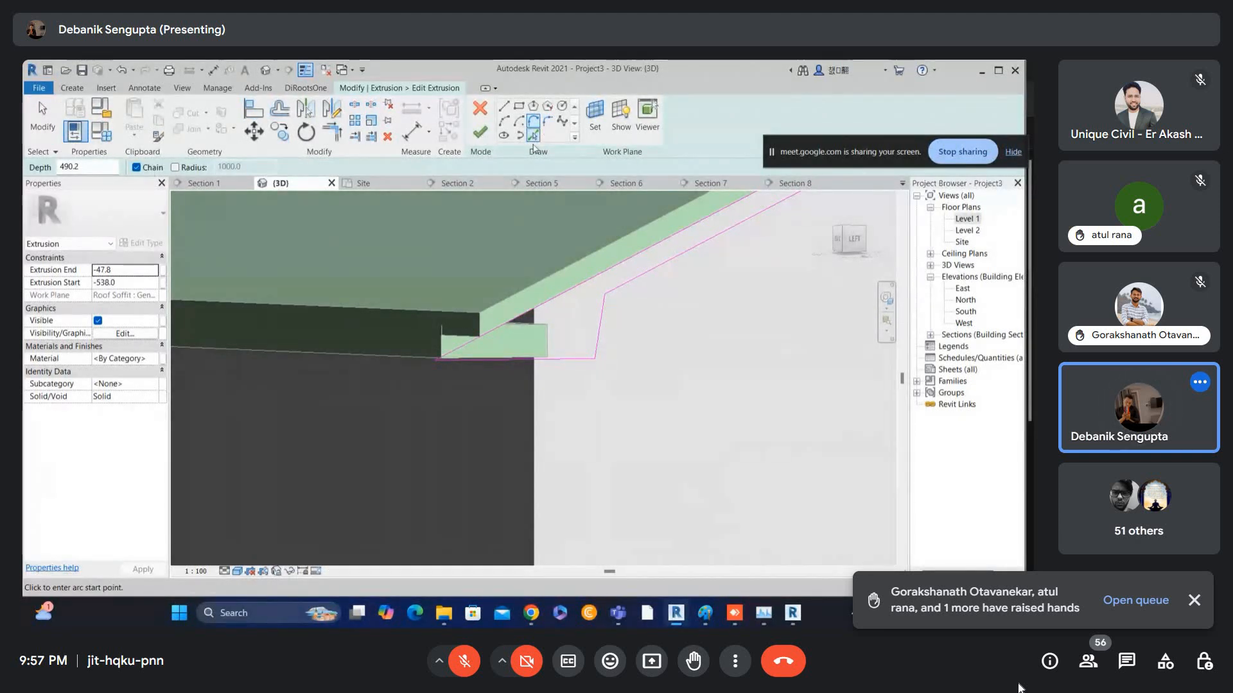
click(533, 135)
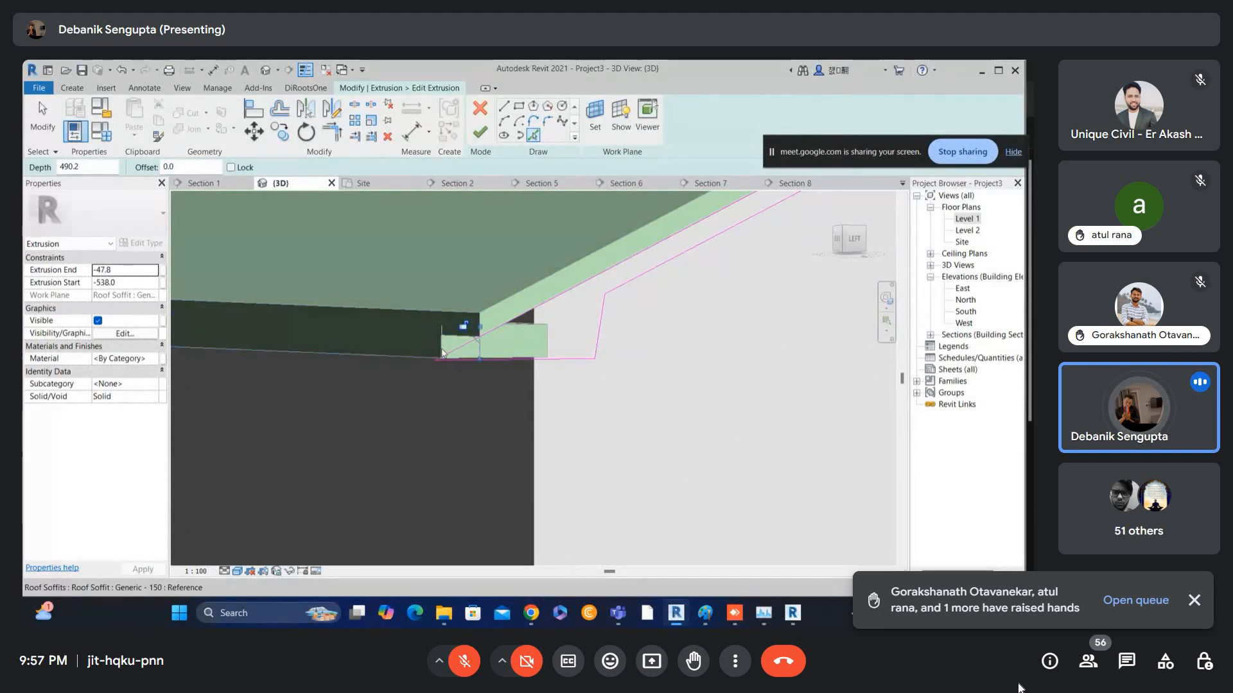
scroll(476, 350, up, 2)
key(t)
key(r)
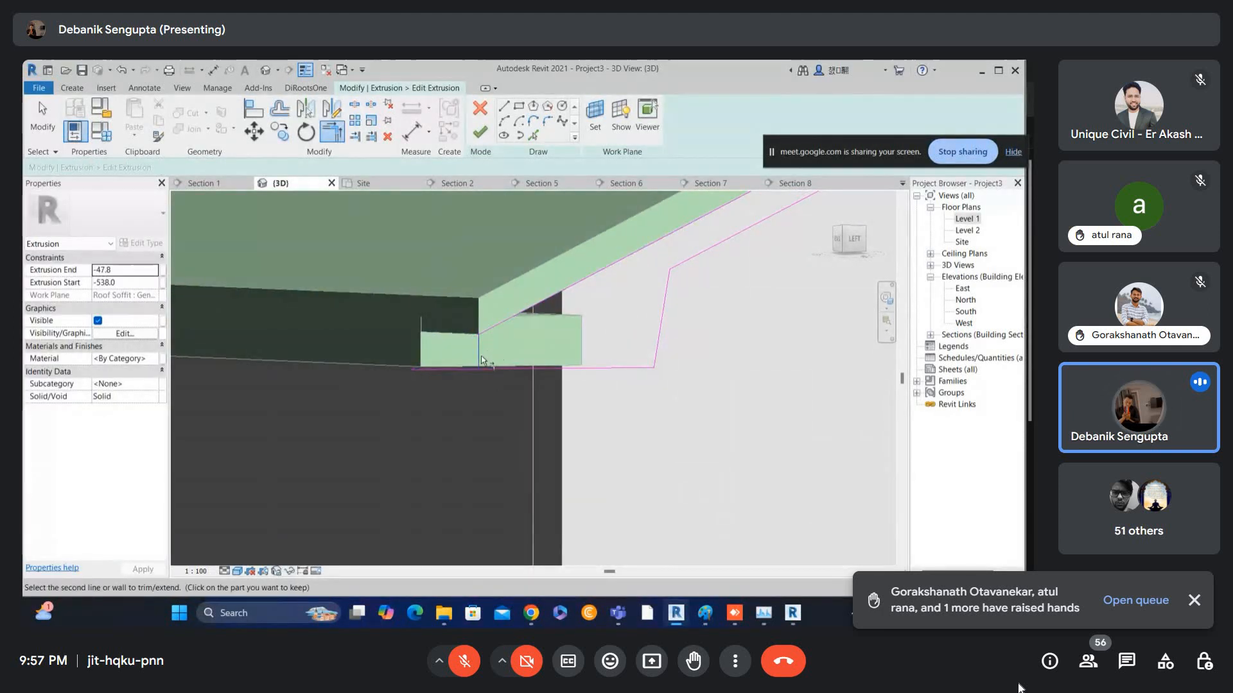
click(481, 356)
click(488, 371)
scroll(499, 375, down, 3)
click(481, 133)
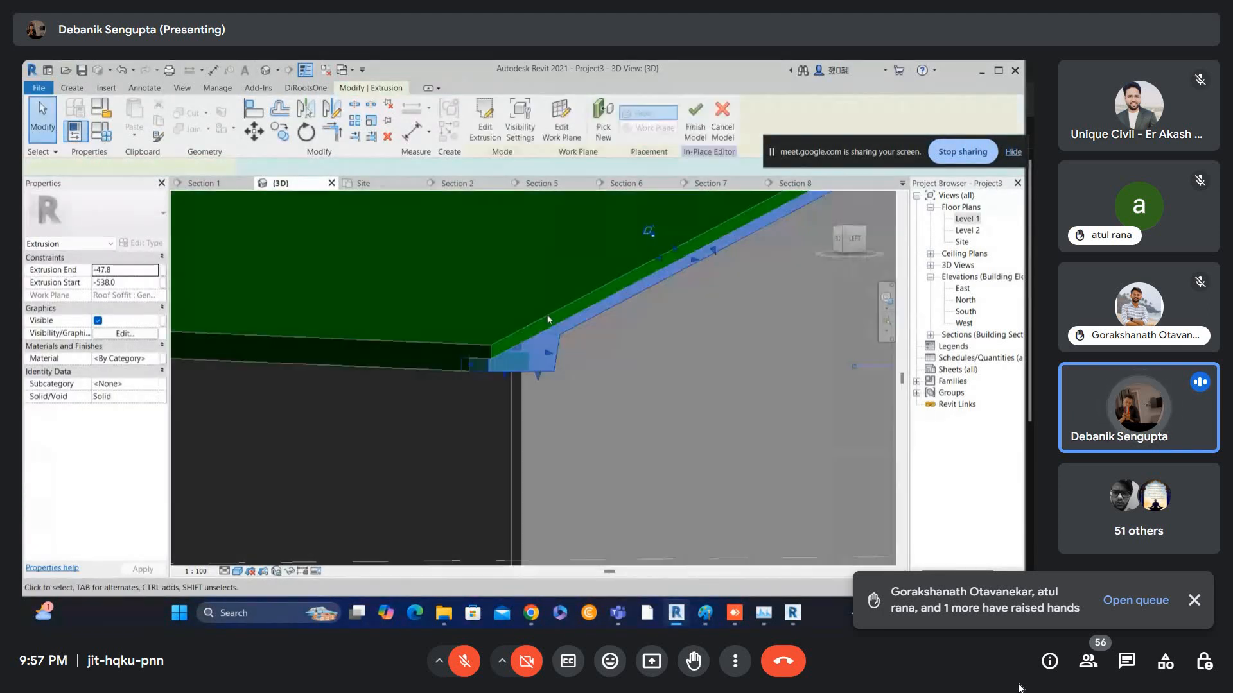
- Check the reshaped gable-end trim against the soffit from several angles and finish the in-place model
click(549, 308)
scroll(544, 320, down, 4)
shift+middle_drag(544, 320, 654, 241)
scroll(570, 361, up, 2)
click(573, 359)
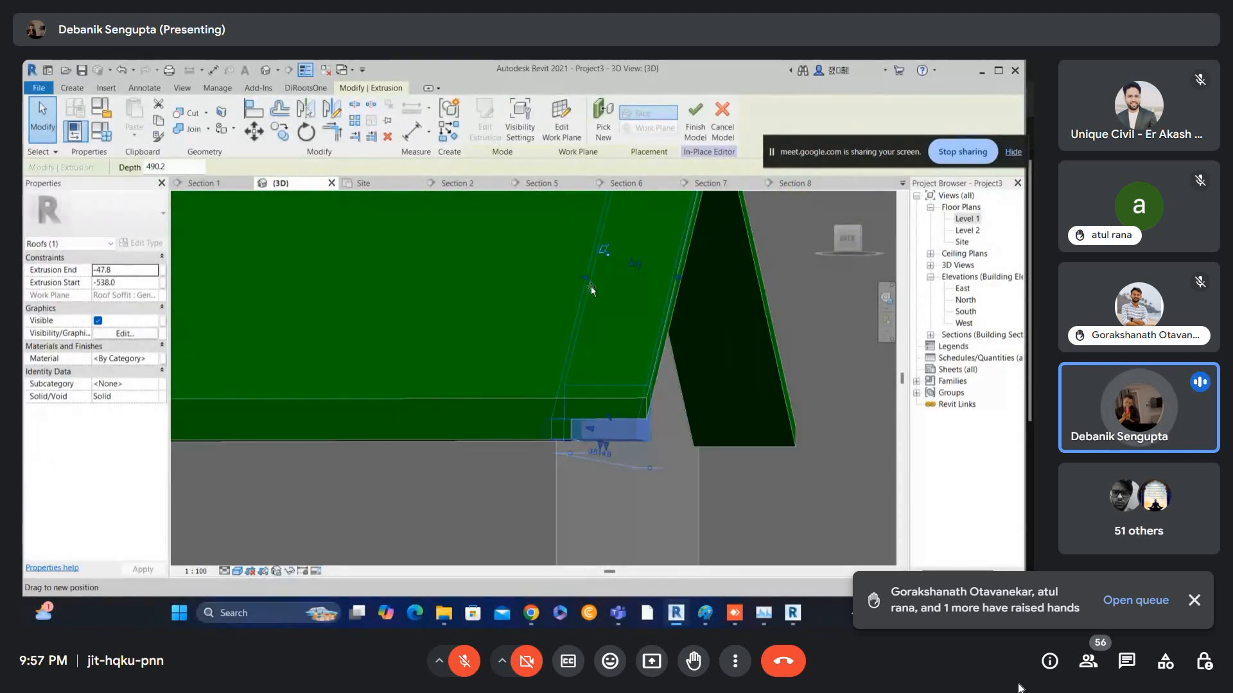
click(605, 294)
shift+middle_drag(605, 294, 530, 330)
scroll(504, 417, up, 2)
scroll(530, 330, up, 2)
click(480, 378)
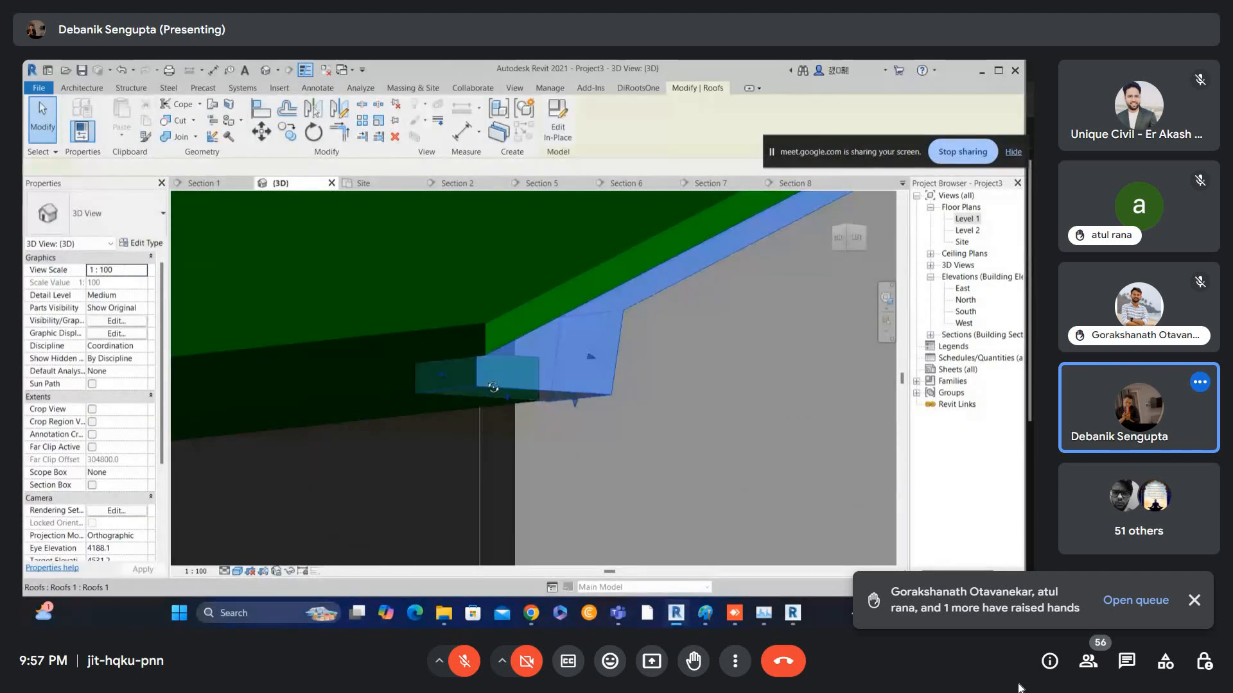
scroll(478, 381, up, 1)
shift+middle_drag(478, 381, 578, 323)
key(Escape)
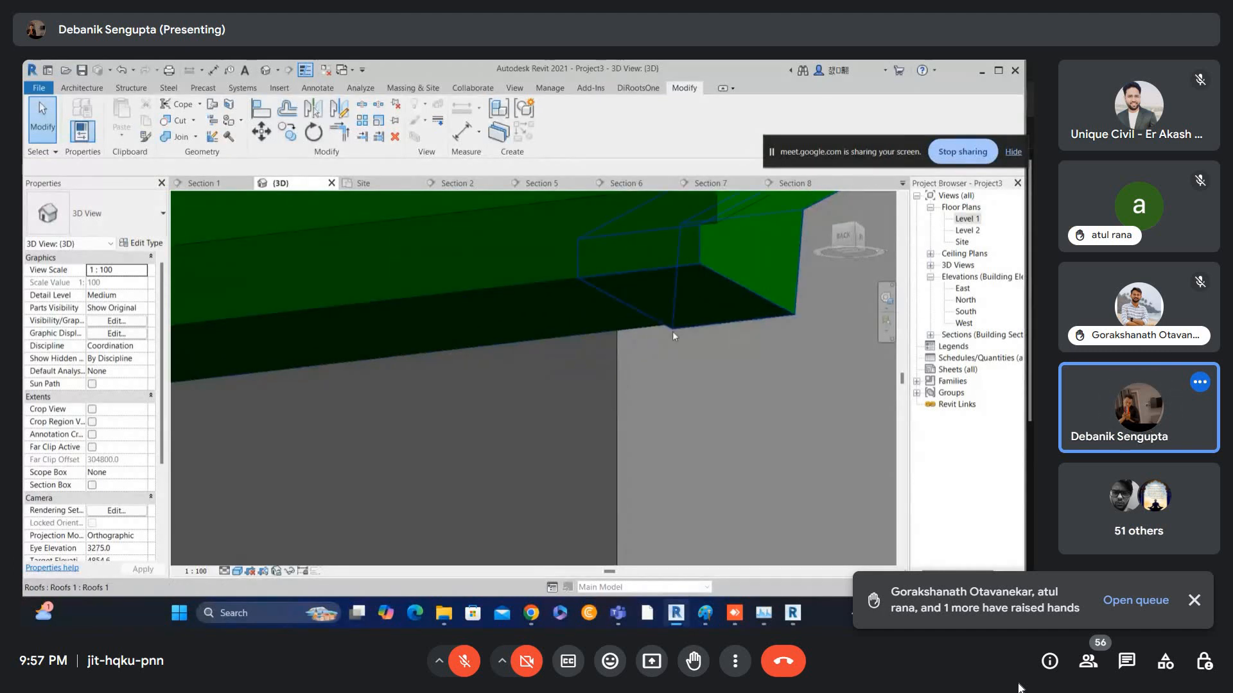
- Join the in-place gable-end trim's geometry with the eave soffit at the roof corner
click(676, 330)
shift+middle_drag(680, 341, 567, 403)
key(Escape)
shift+middle_drag(645, 348, 616, 379)
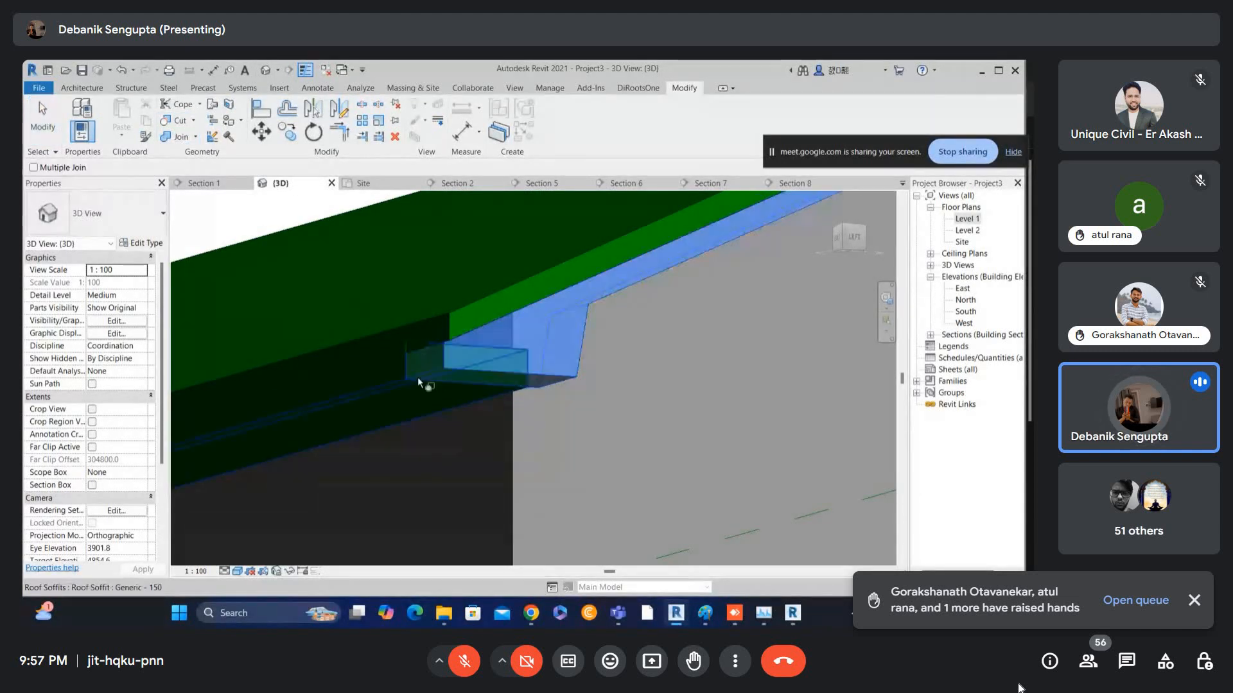
scroll(419, 381, up, 2)
shift+middle_drag(414, 377, 645, 496)
scroll(557, 421, up, 2)
click(181, 136)
click(178, 137)
scroll(524, 446, up, 3)
key(Escape)
- Review the gable roof in 3D and compare its eave edge with the point cloud in the Site plan
scroll(524, 448, down, 5)
shift+middle_drag(537, 394, 476, 484)
scroll(514, 410, up, 2)
click(514, 411)
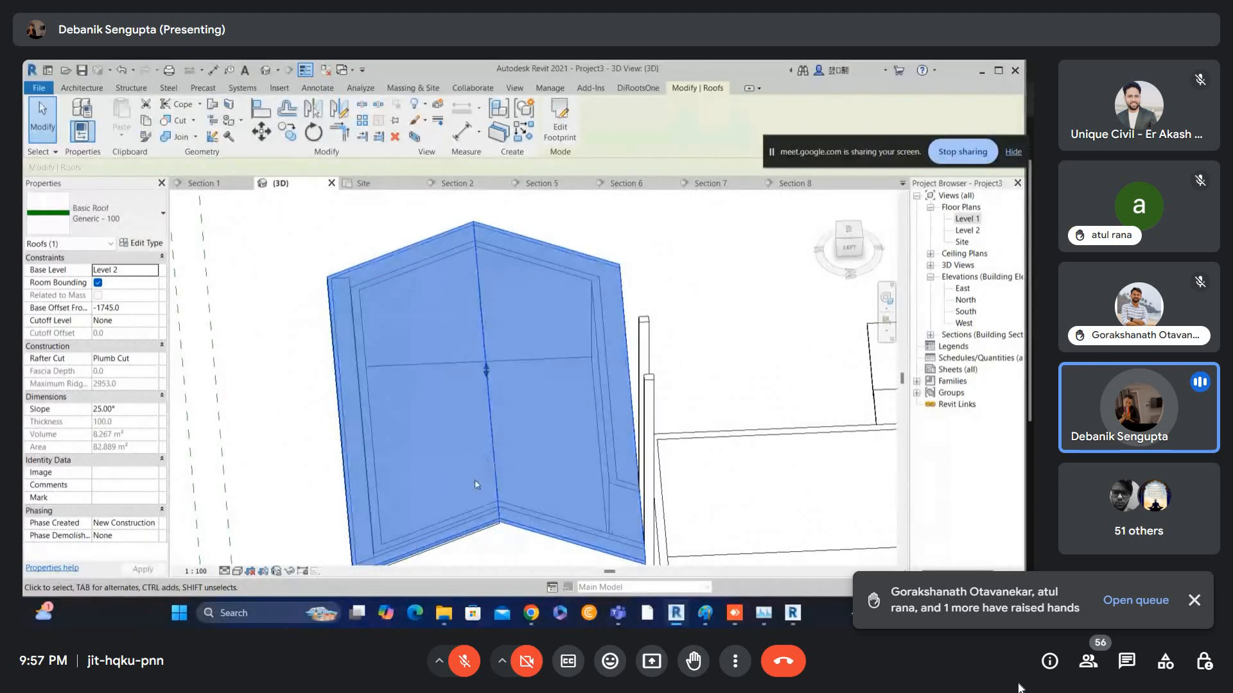
double_click(962, 242)
click(755, 447)
scroll(754, 447, up, 1)
middle_drag(755, 448, 728, 416)
key(z)
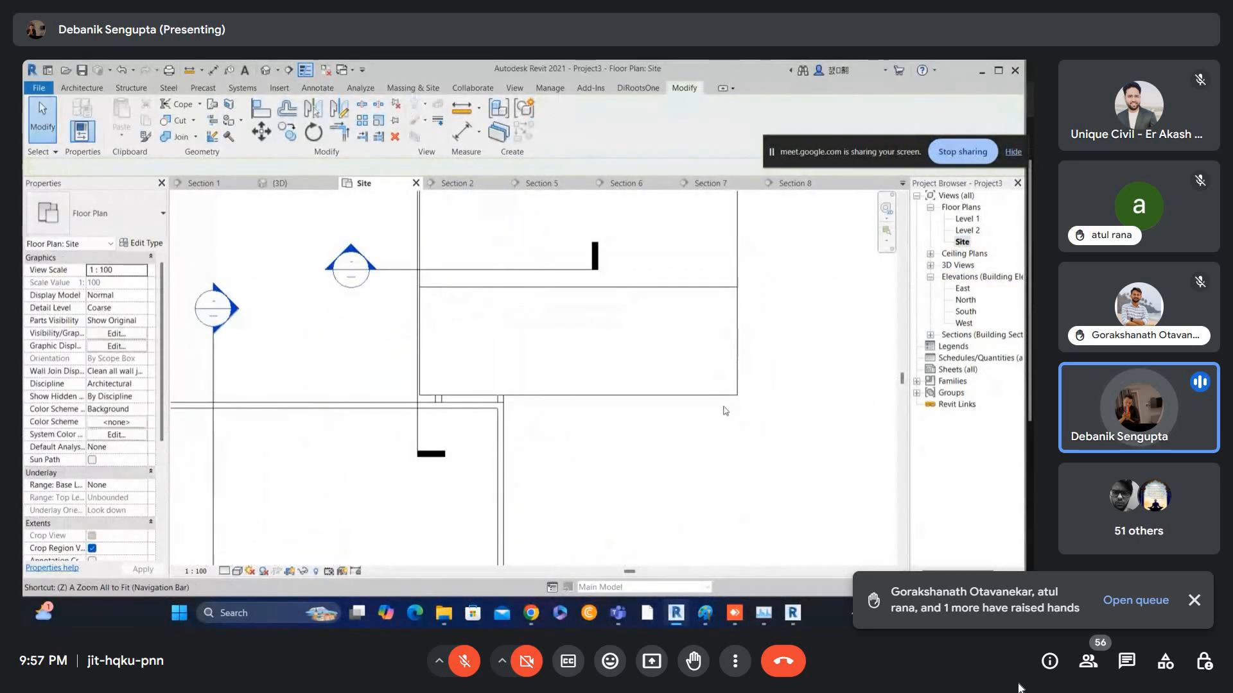
scroll(728, 413, up, 7)
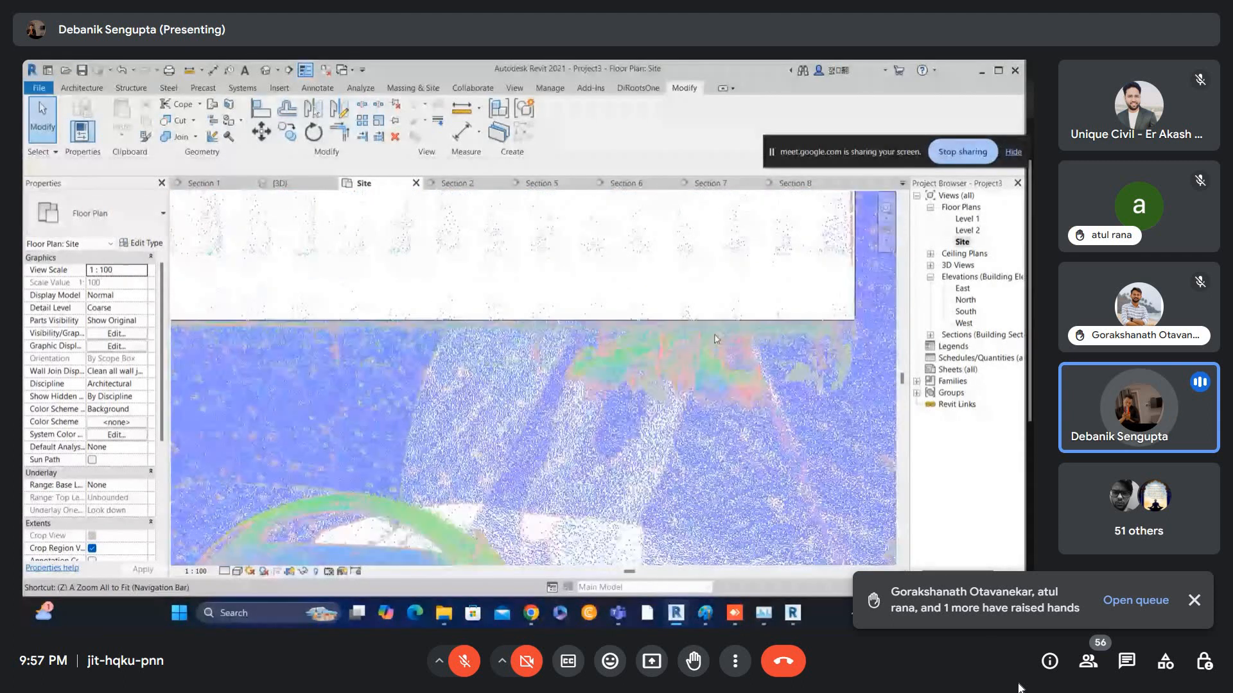
scroll(717, 348, down, 1)
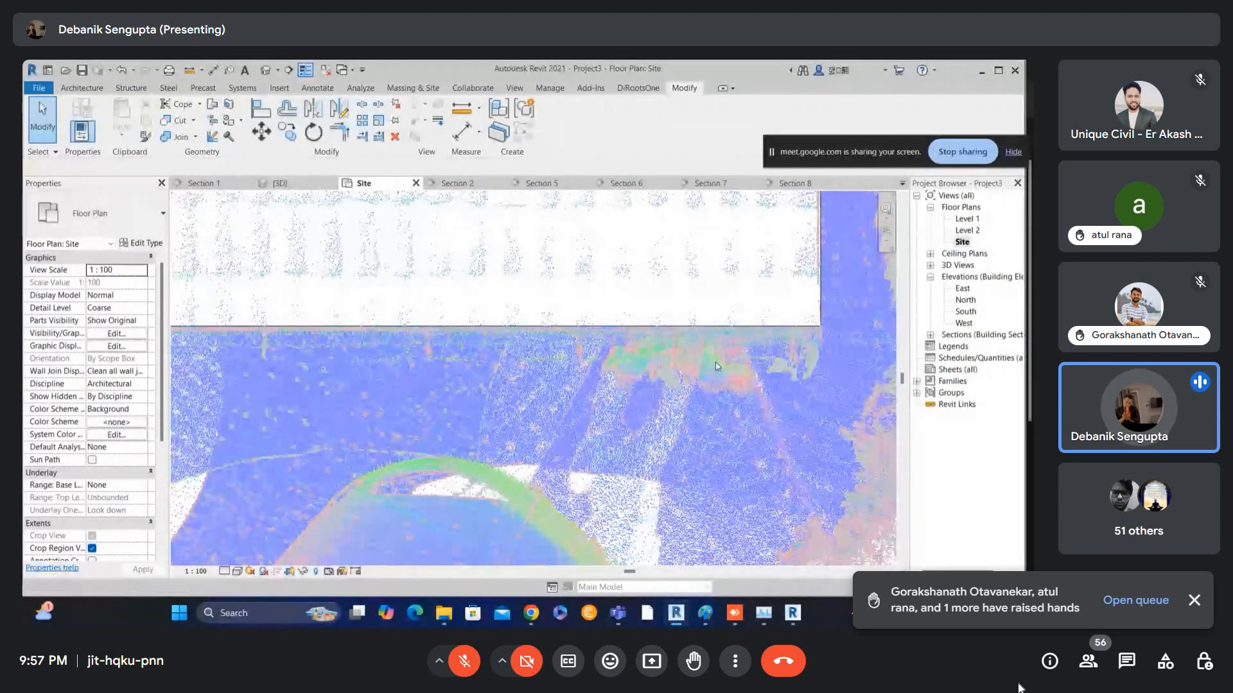
scroll(704, 370, down, 2)
middle_drag(703, 369, 506, 398)
- Open Section 7 and examine the gable roof and the eave soffit against the scanned roof
click(354, 255)
drag(354, 255, 463, 282)
double_click(471, 254)
scroll(478, 330, up, 4)
scroll(478, 331, up, 1)
click(481, 325)
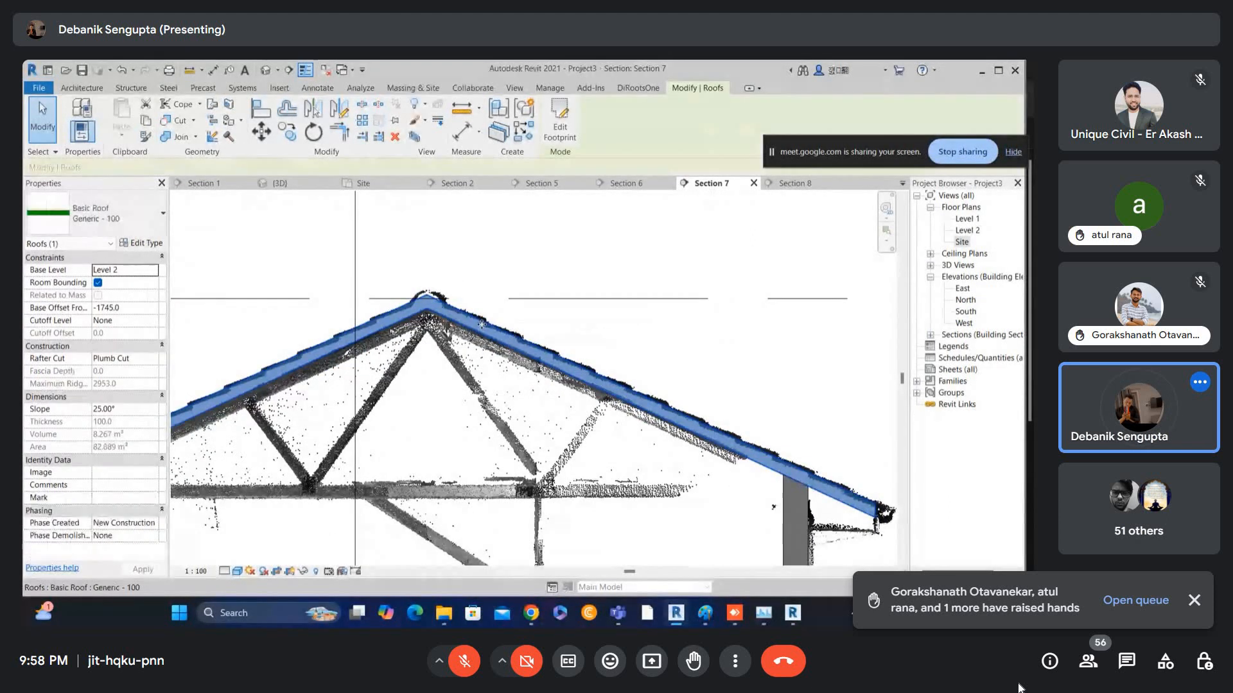
scroll(829, 408, down, 1)
middle_drag(829, 408, 995, 329)
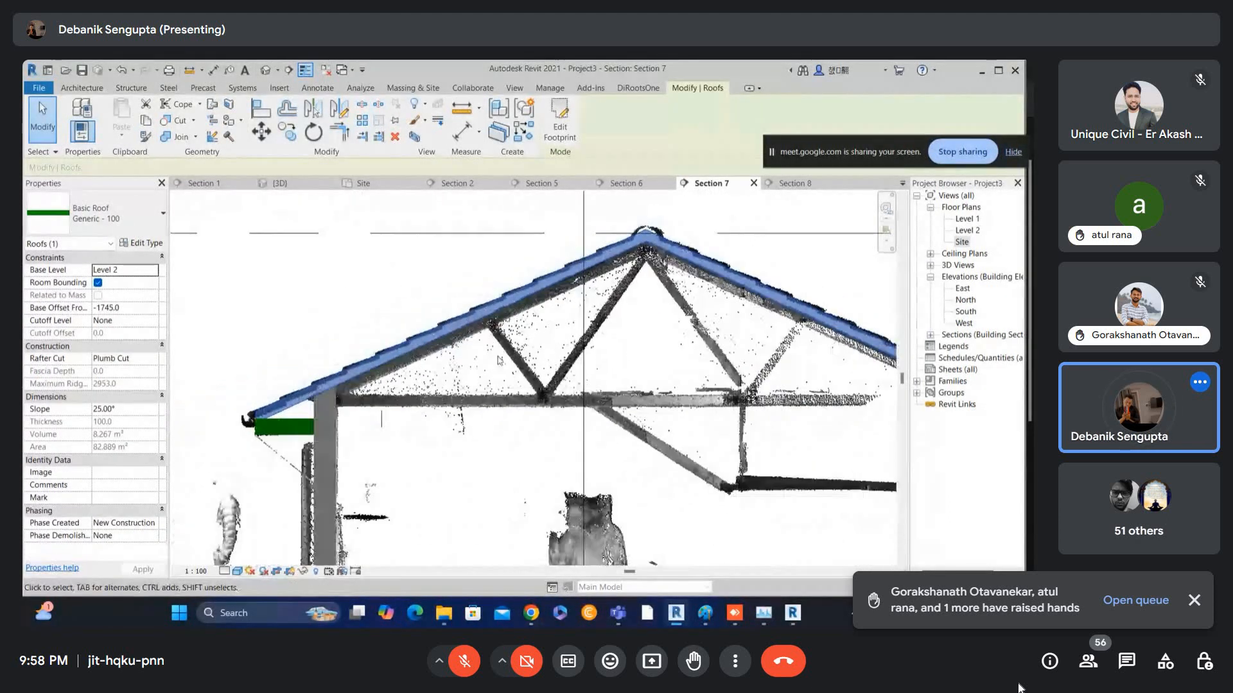
click(297, 419)
scroll(297, 419, down, 1)
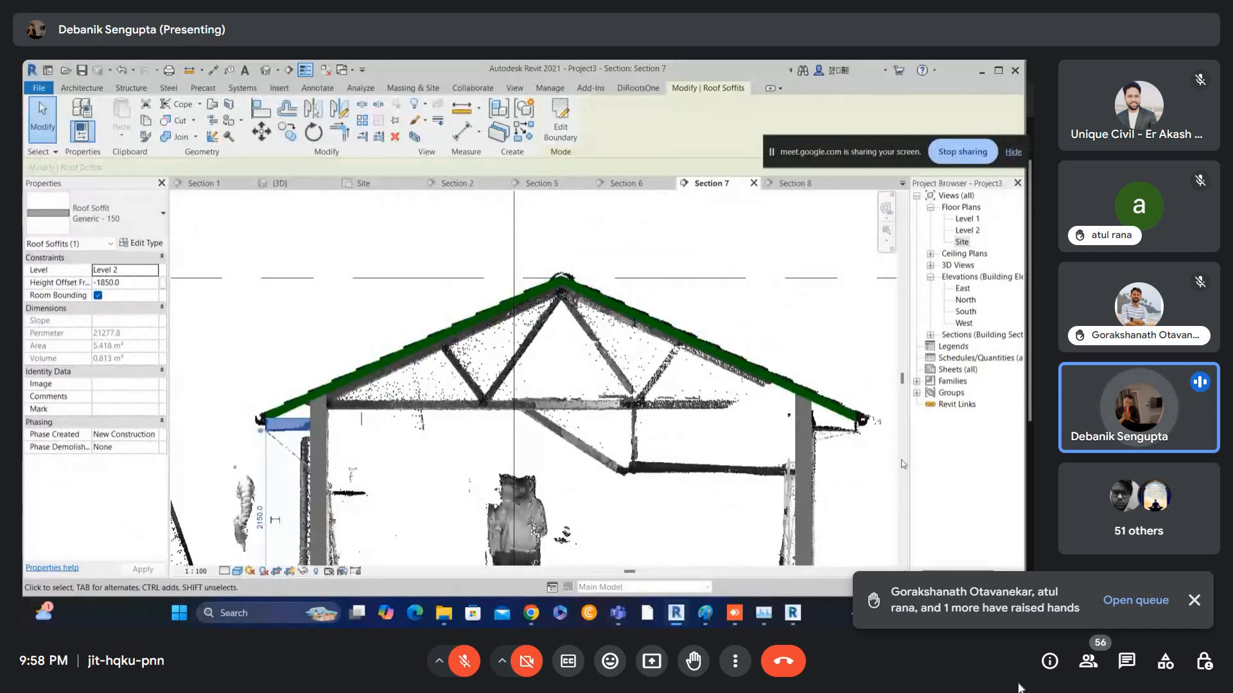
- In the Site plan, start a roof by footprint and sketch a rectangular boundary about 13042 mm wide around the block below the gable roof
click(960, 243)
double_click(960, 243)
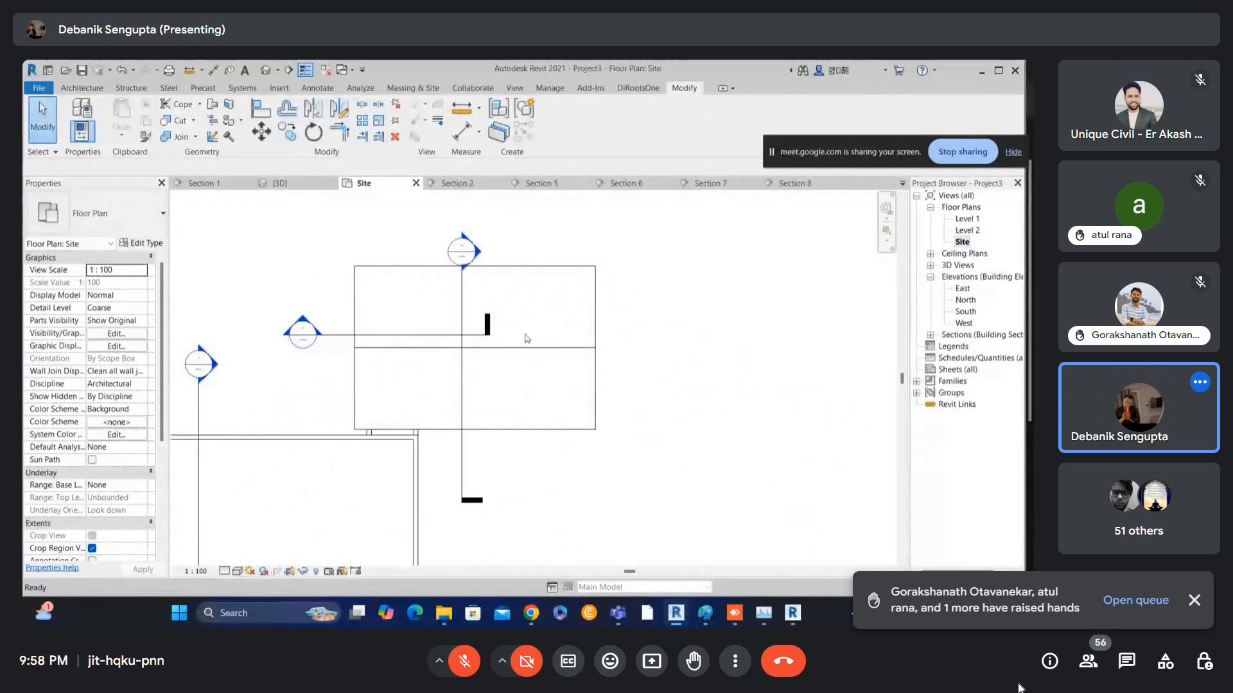
scroll(542, 311, down, 2)
click(483, 311)
scroll(448, 393, down, 1)
middle_drag(448, 393, 513, 295)
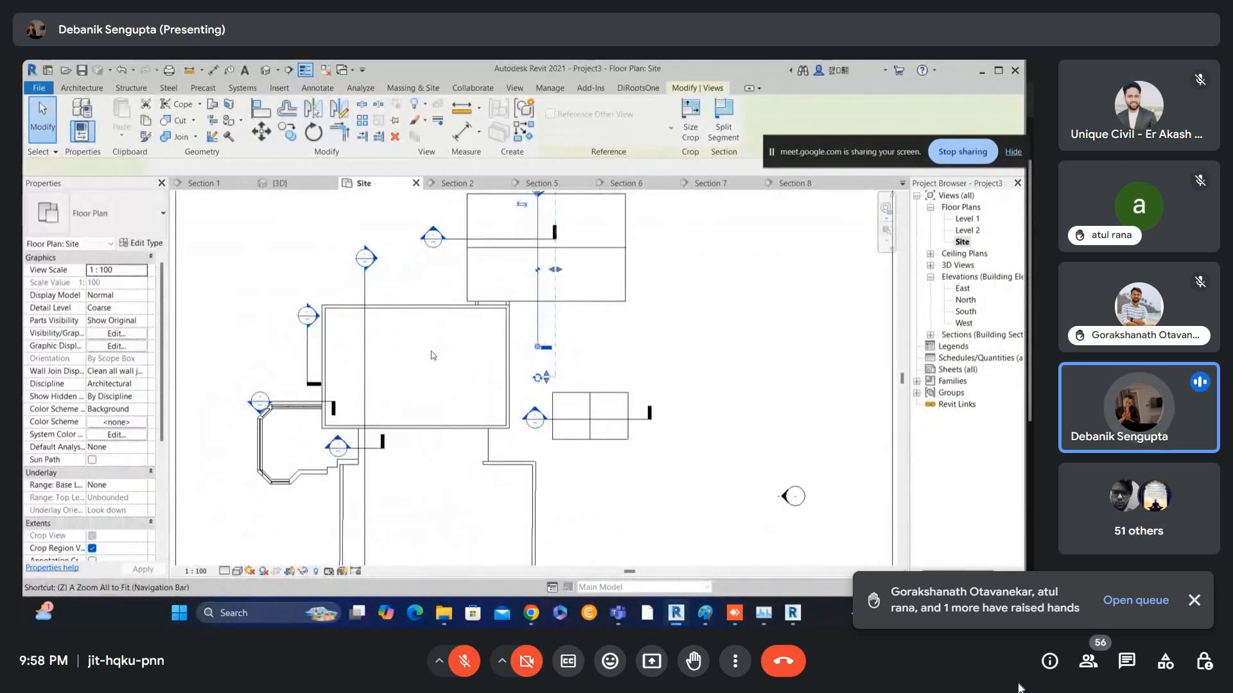
scroll(426, 350, up, 1)
middle_drag(426, 350, 522, 301)
scroll(464, 294, up, 3)
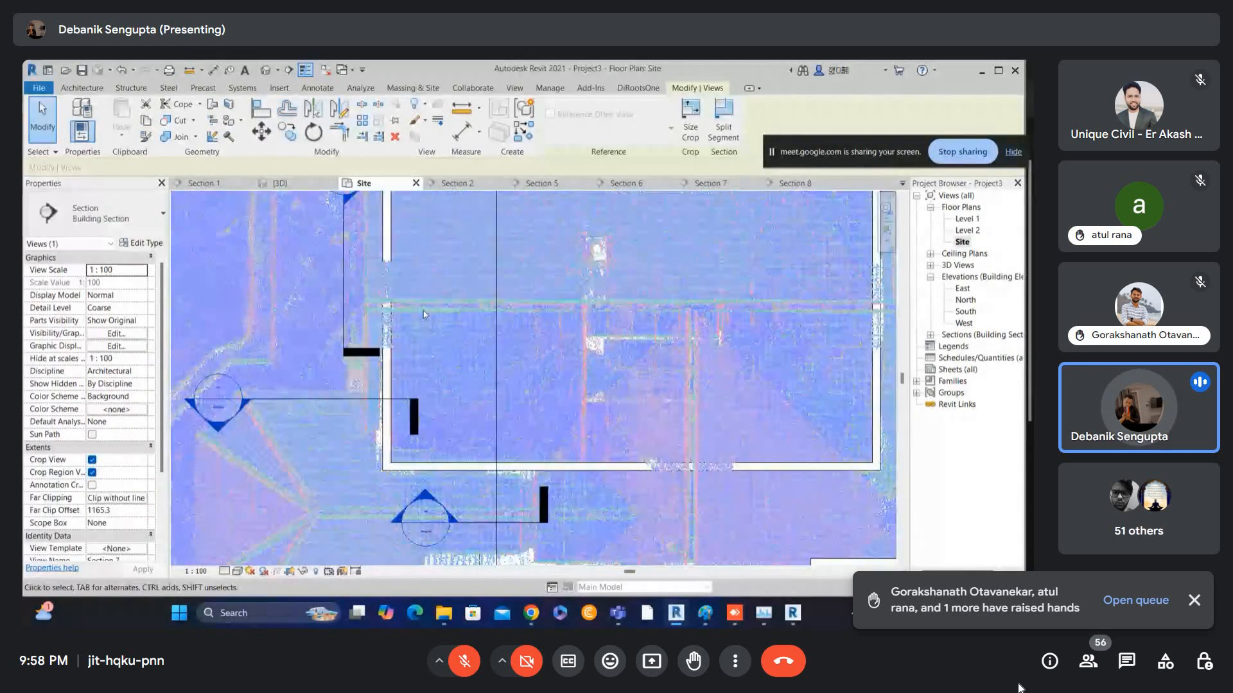
key(Escape)
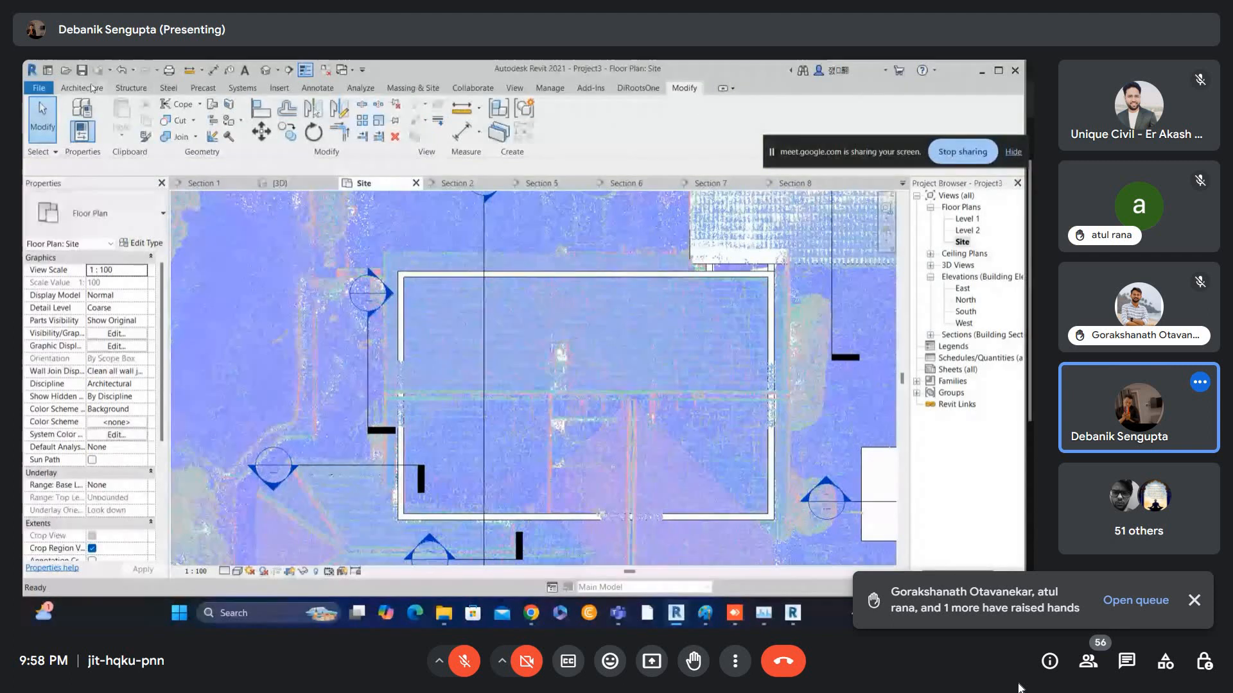
click(266, 115)
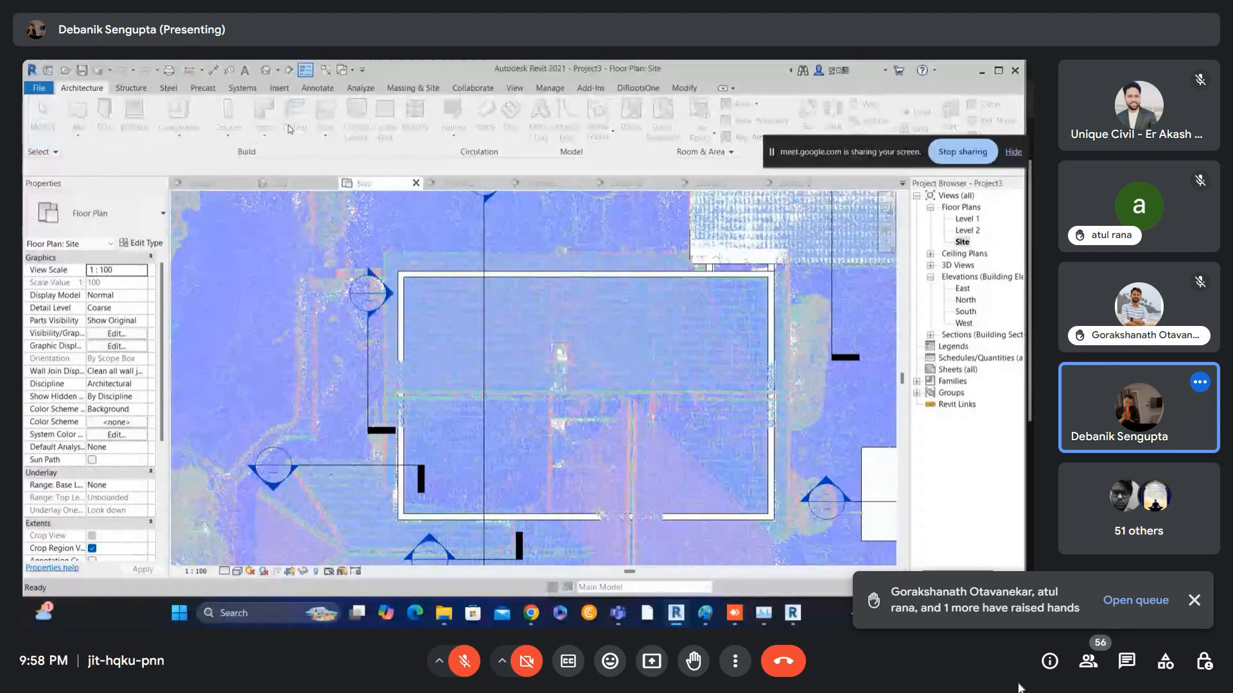
click(511, 364)
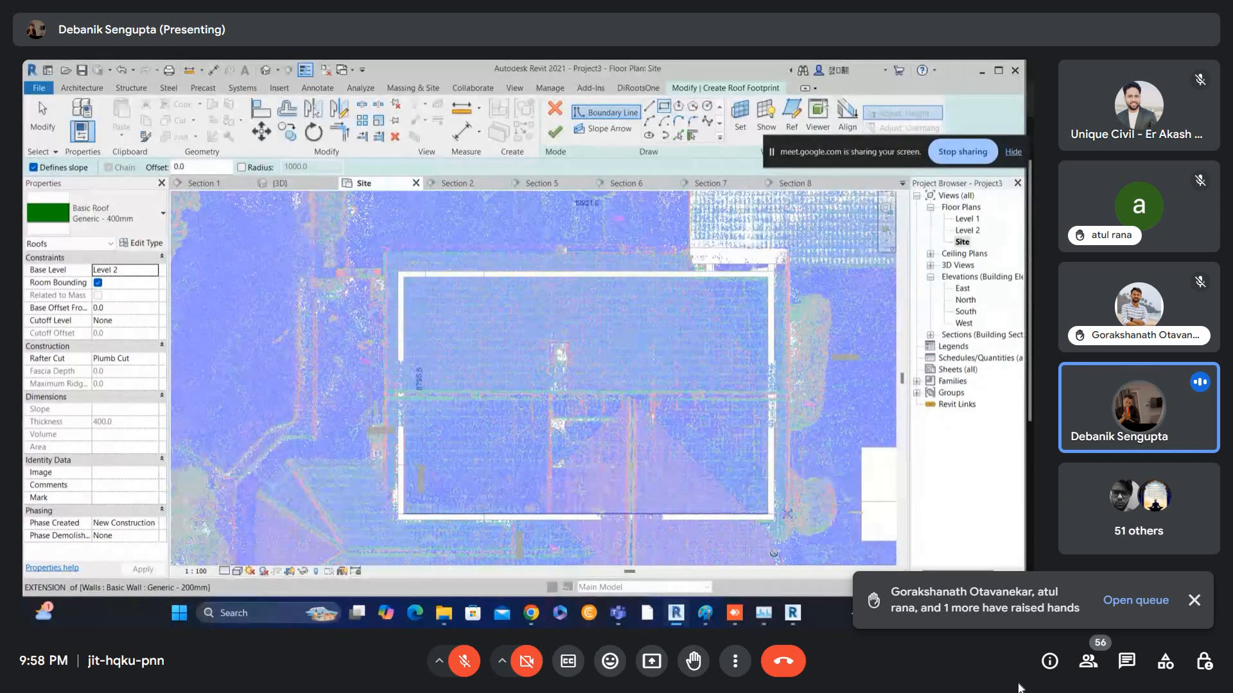
click(773, 515)
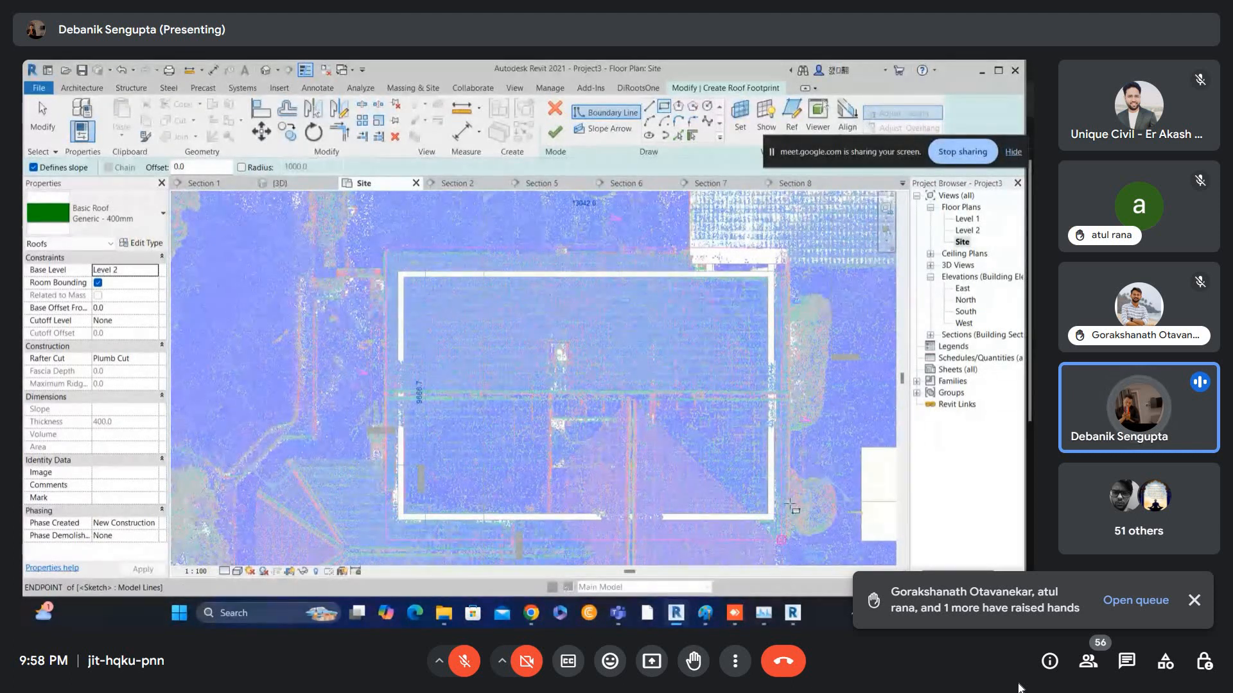
scroll(468, 246, up, 6)
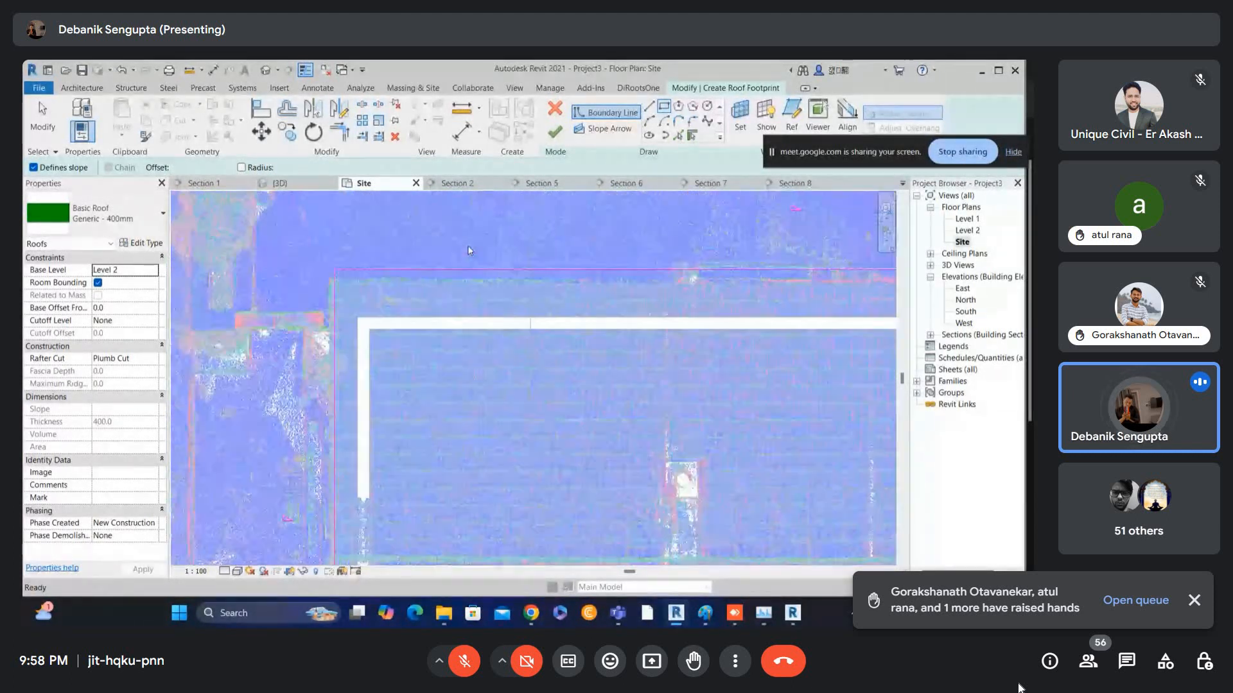
key(Escape)
- Nudge the footprint's upper boundary line downward to match the scanned eave edge
middle_drag(443, 321, 865, 293)
scroll(601, 265, up, 2)
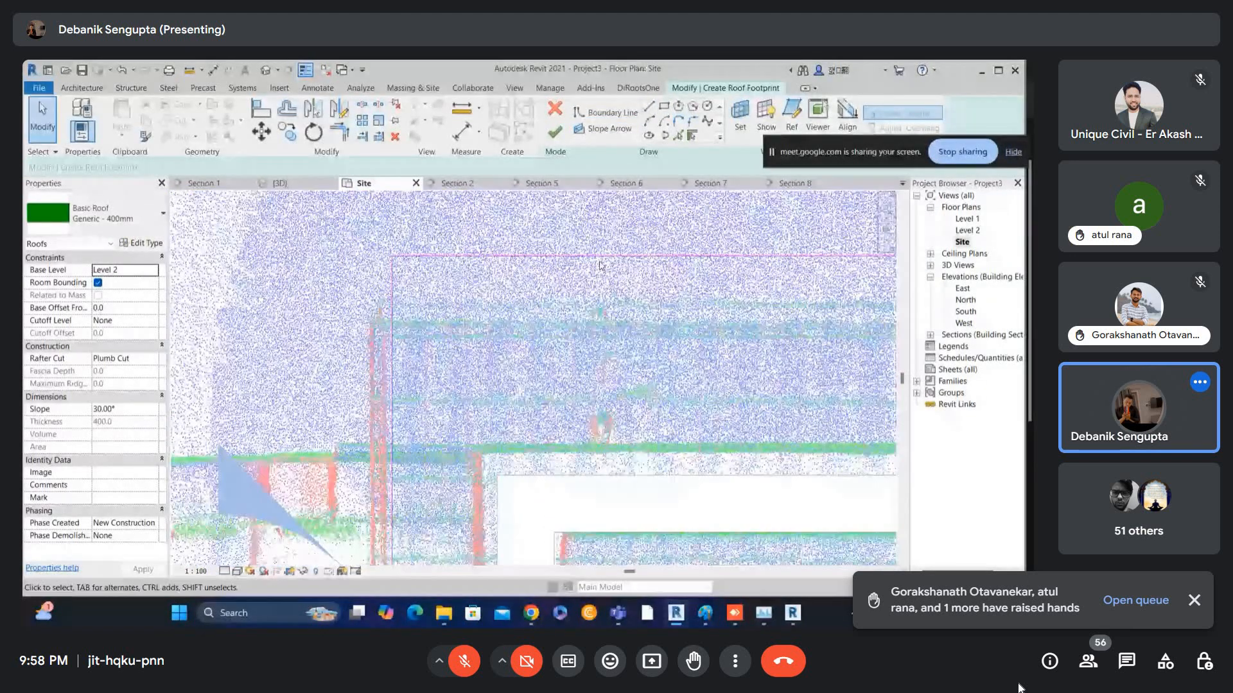
click(600, 262)
scroll(555, 309, up, 1)
key(Down)
key(Down)
key(Down)
key(Down)
key(Down)
key(Down)
key(Down)
key(Down)
key(Up)
key(Up)
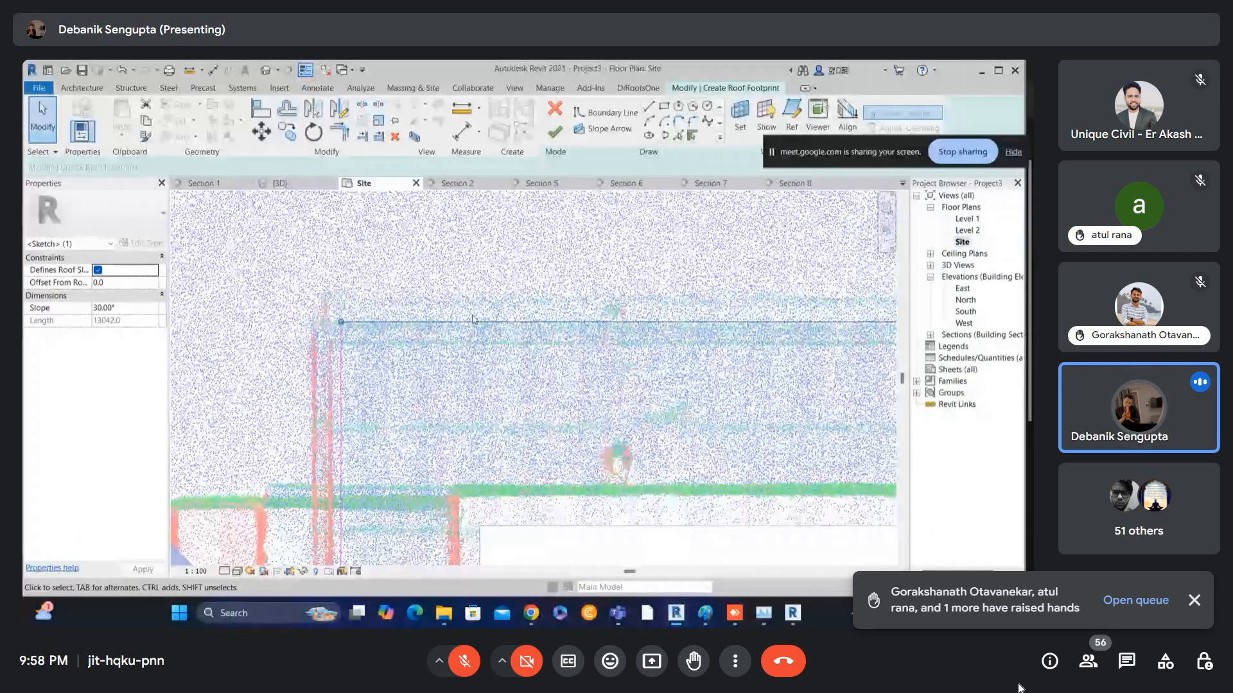
- Nudge the footprint's left boundary line onto the scanned eave edge
key(Right)
key(Right)
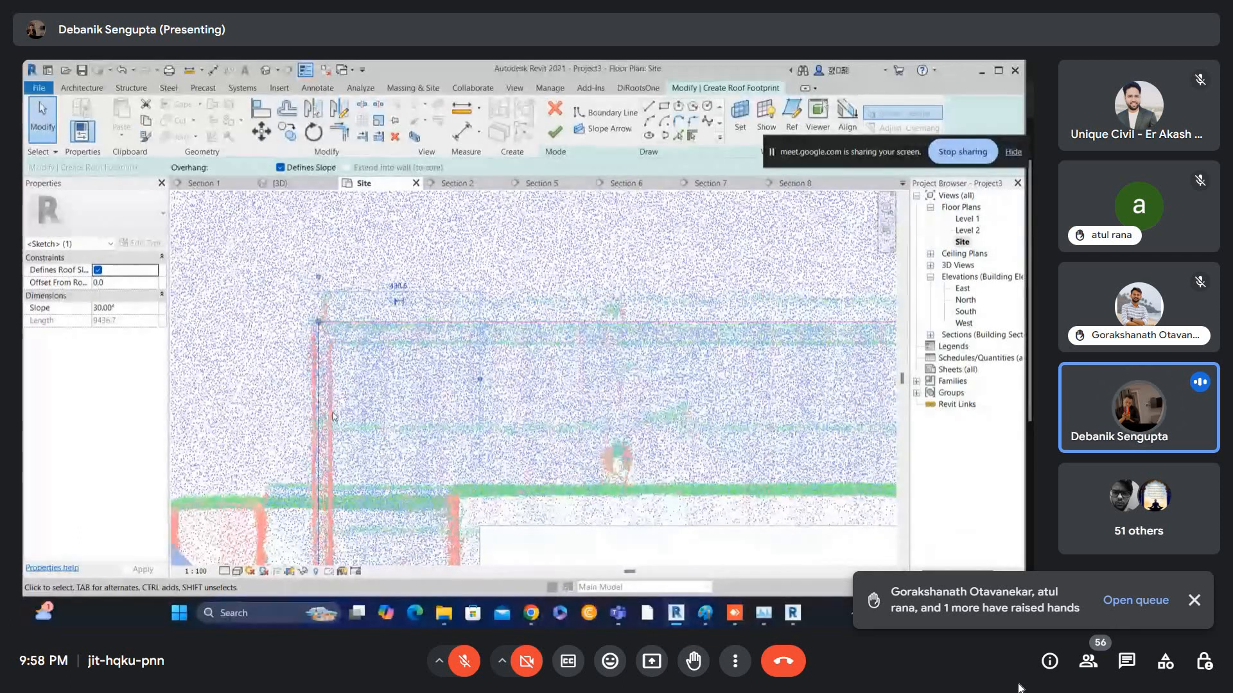
key(Left)
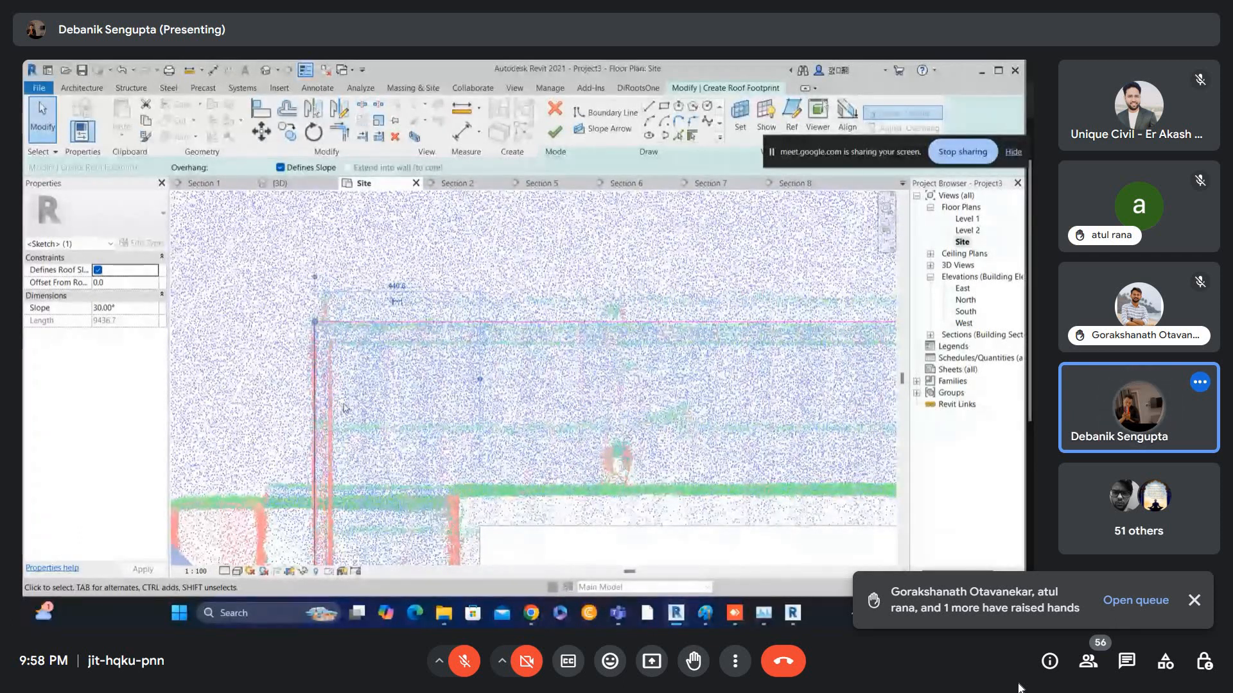
scroll(328, 373, down, 4)
click(380, 356)
- Move the footprint's right boundary line outward onto the scanned eave edge
middle_drag(770, 449, 181, 338)
scroll(193, 338, down, 2)
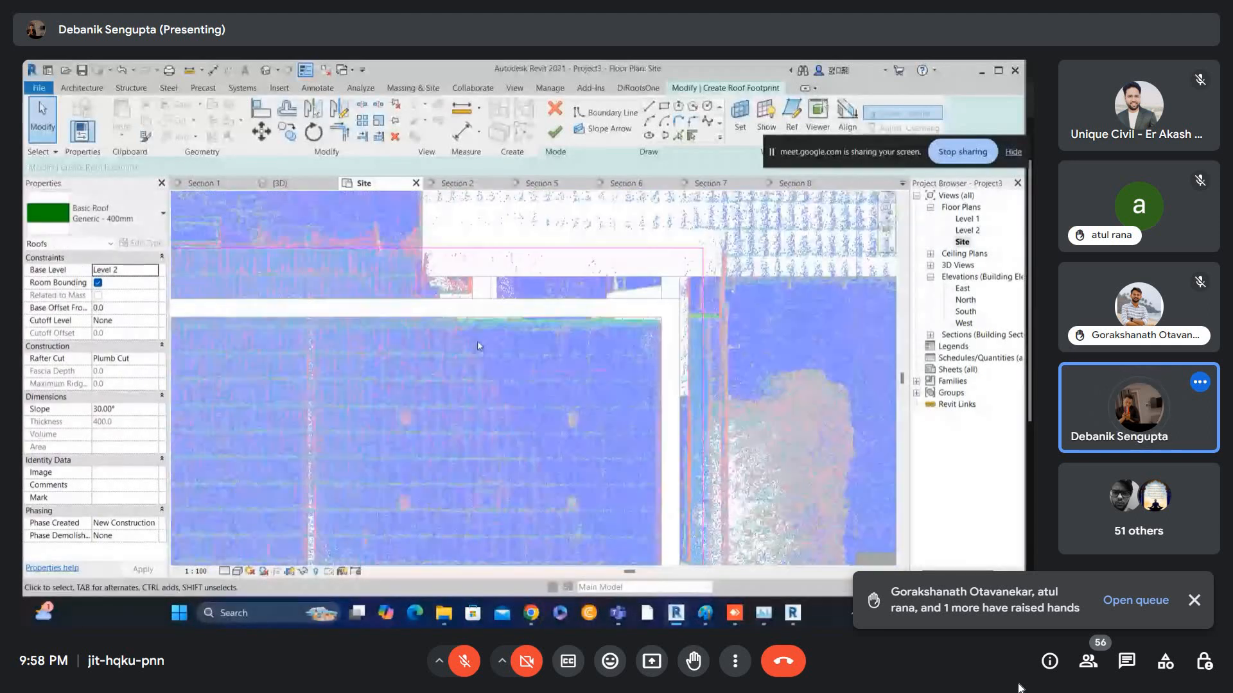
middle_drag(805, 349, 635, 344)
scroll(632, 343, up, 2)
scroll(506, 343, up, 1)
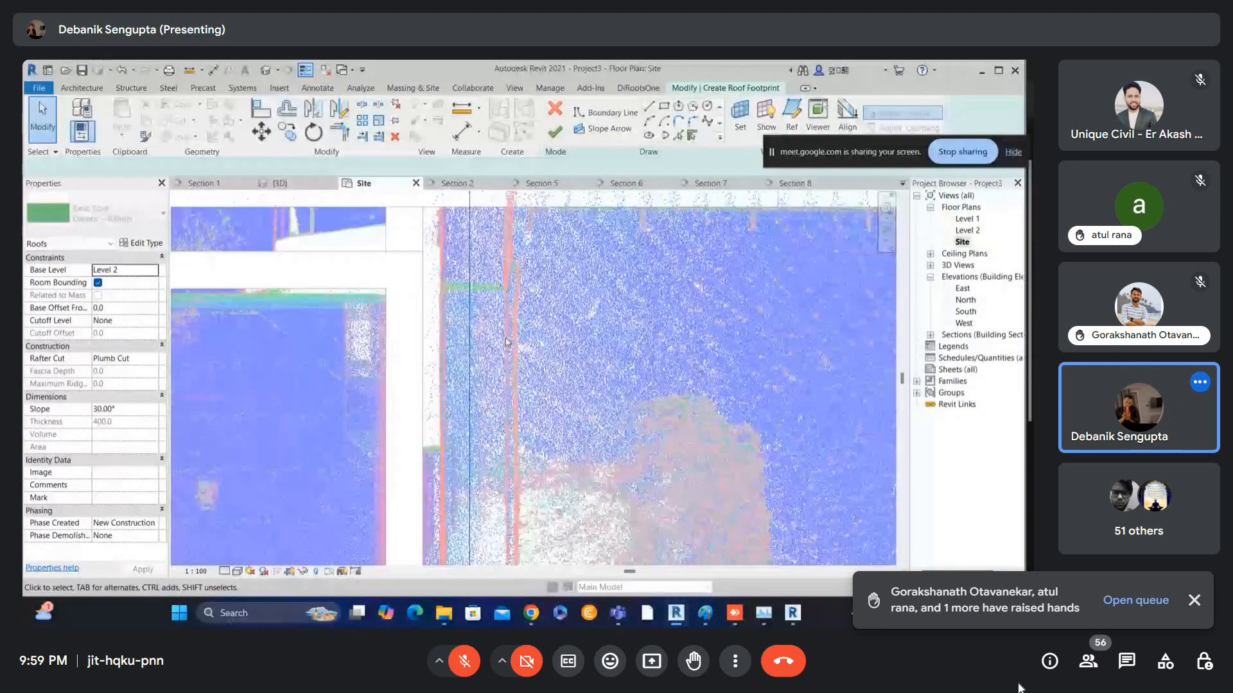
click(505, 339)
drag(504, 339, 511, 339)
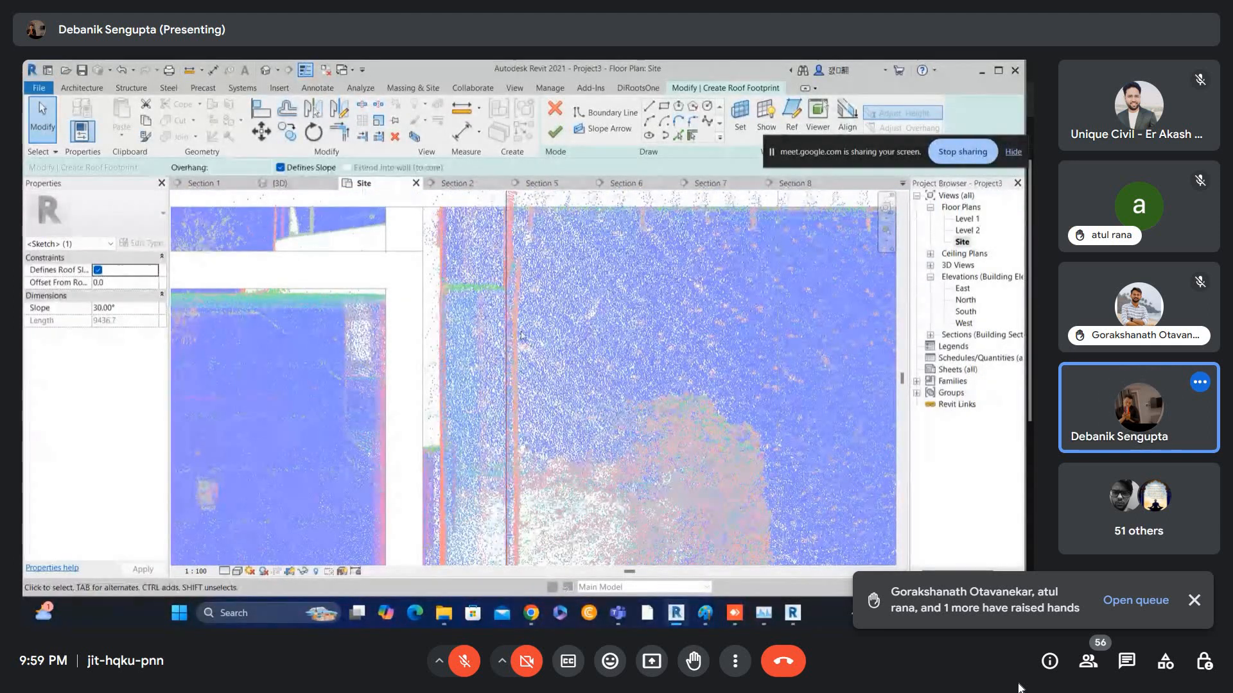
scroll(510, 339, down, 1)
click(530, 325)
- Nudge the footprint's lower boundary line upward toward the wall to match the point cloud
scroll(529, 324, down, 3)
mouse_move(512, 378)
middle_down()
mouse_move(513, 398)
mouse_move(615, 210)
middle_up()
scroll(615, 211, down, 2)
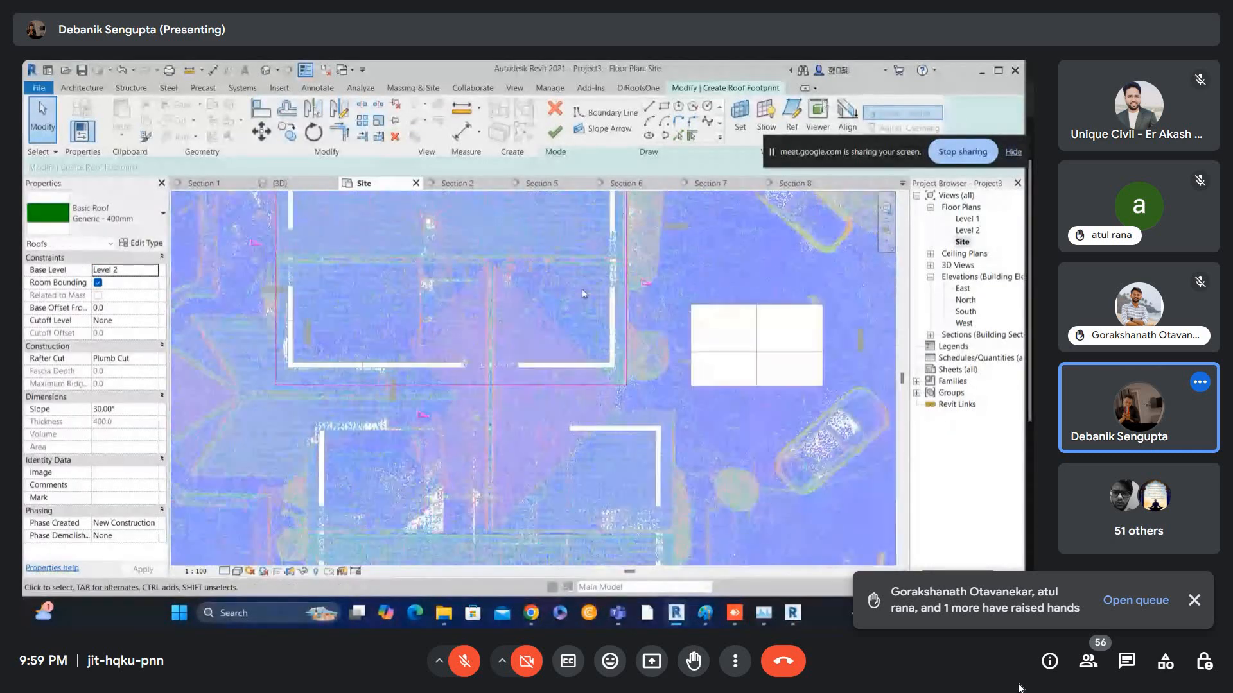
scroll(437, 360, up, 3)
mouse_move(337, 393)
middle_down()
mouse_move(379, 393)
mouse_move(350, 369)
middle_up()
scroll(347, 366, up, 6)
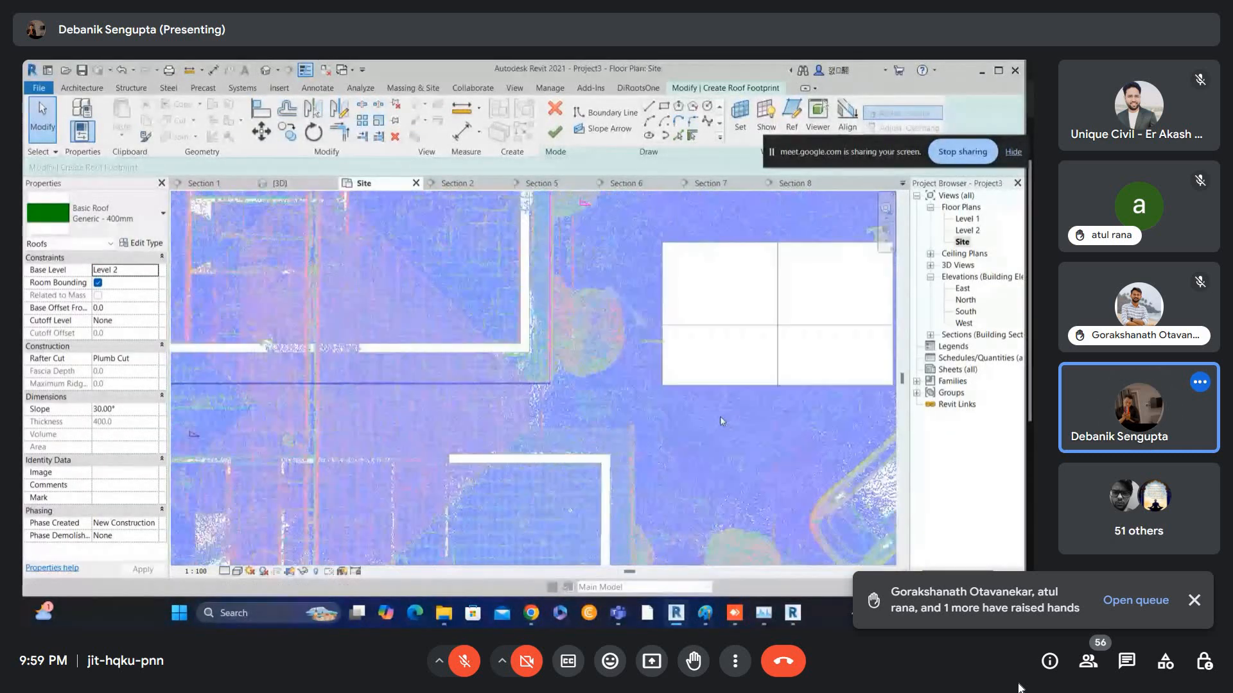
mouse_move(200, 291)
middle_down()
mouse_move(545, 402)
mouse_move(607, 396)
middle_up()
scroll(619, 388, down, 2)
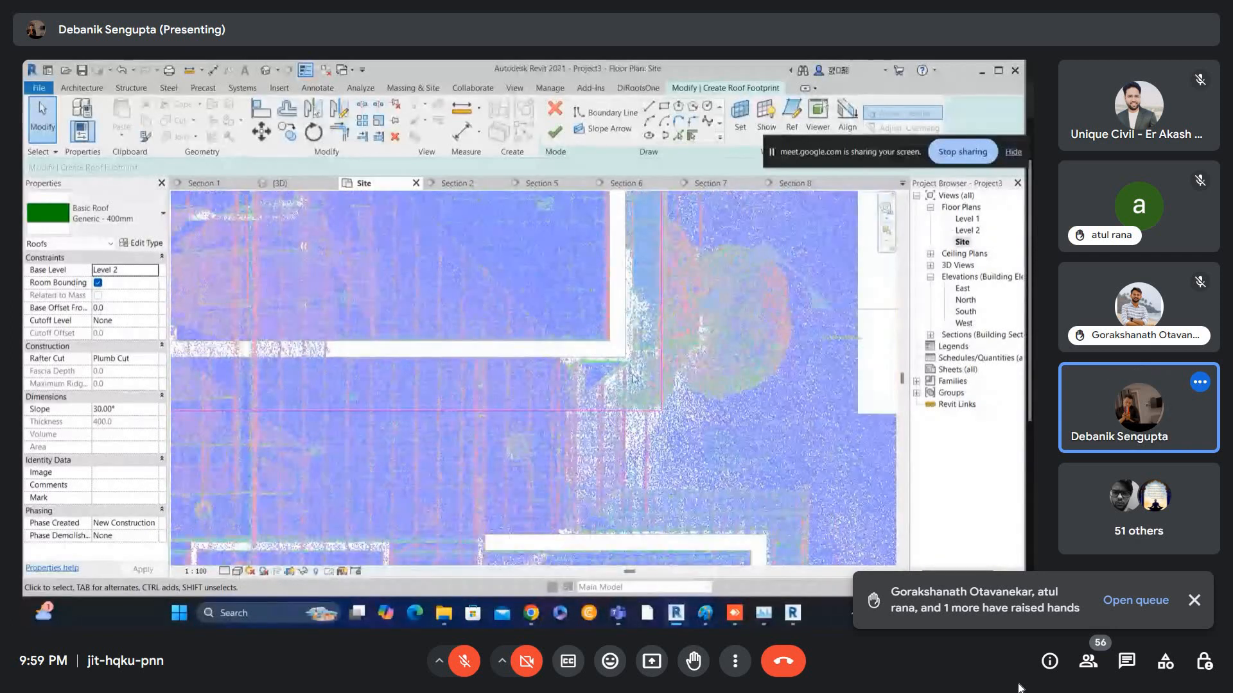
scroll(633, 378, up, 2)
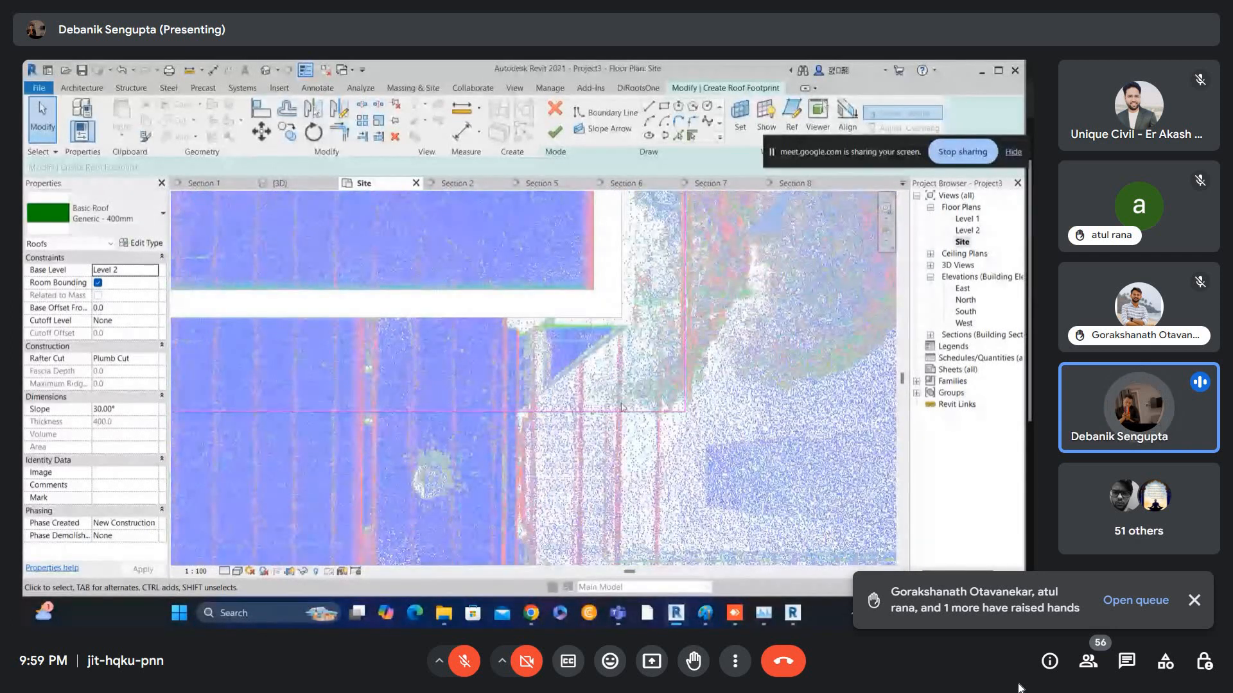
click(621, 407)
scroll(677, 386, down, 2)
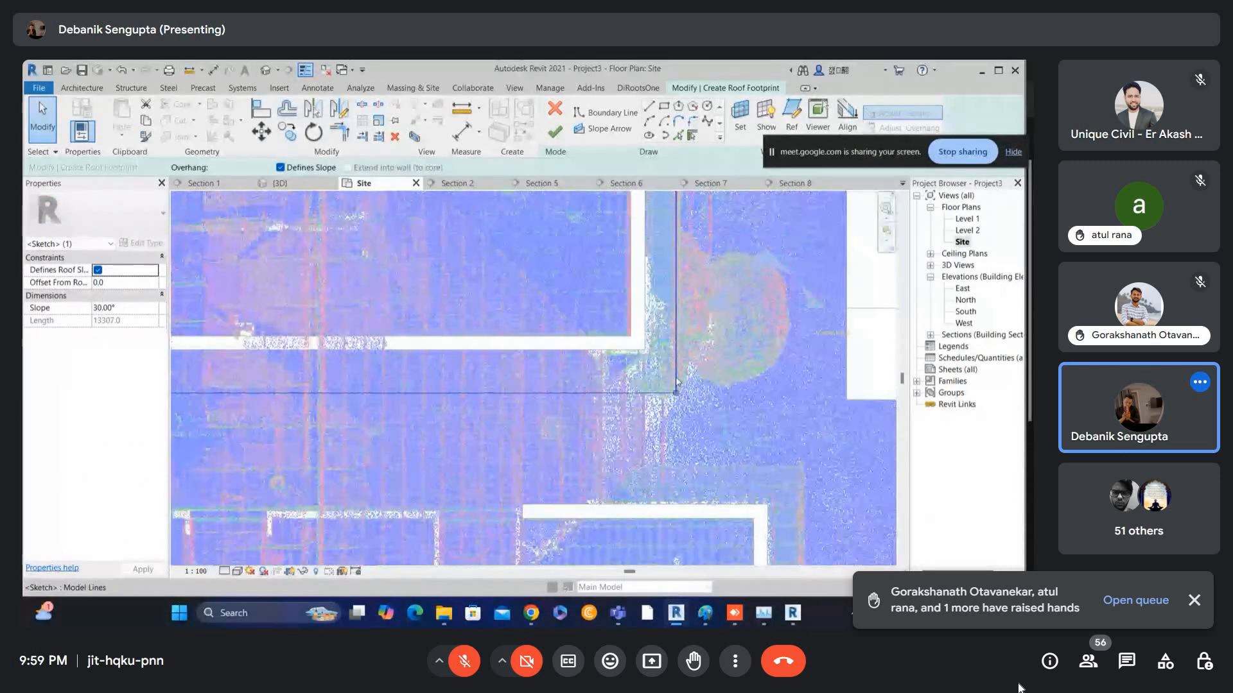
scroll(690, 429, up, 2)
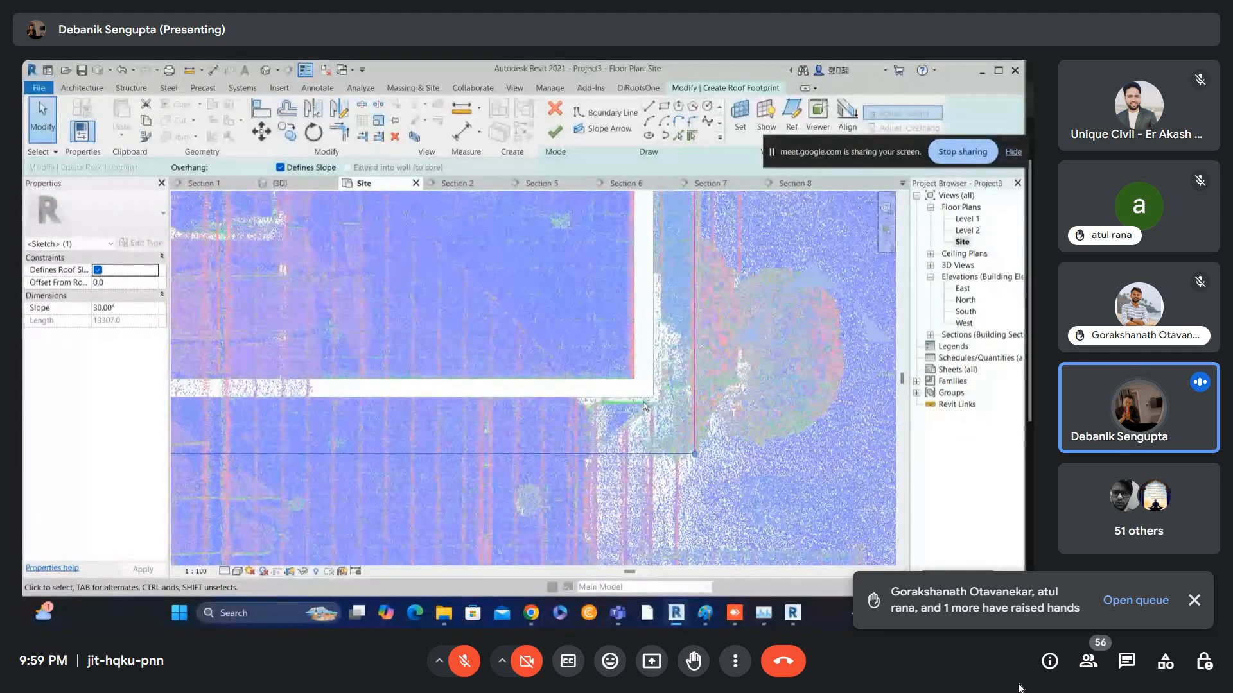
key(Up)
key(Up)
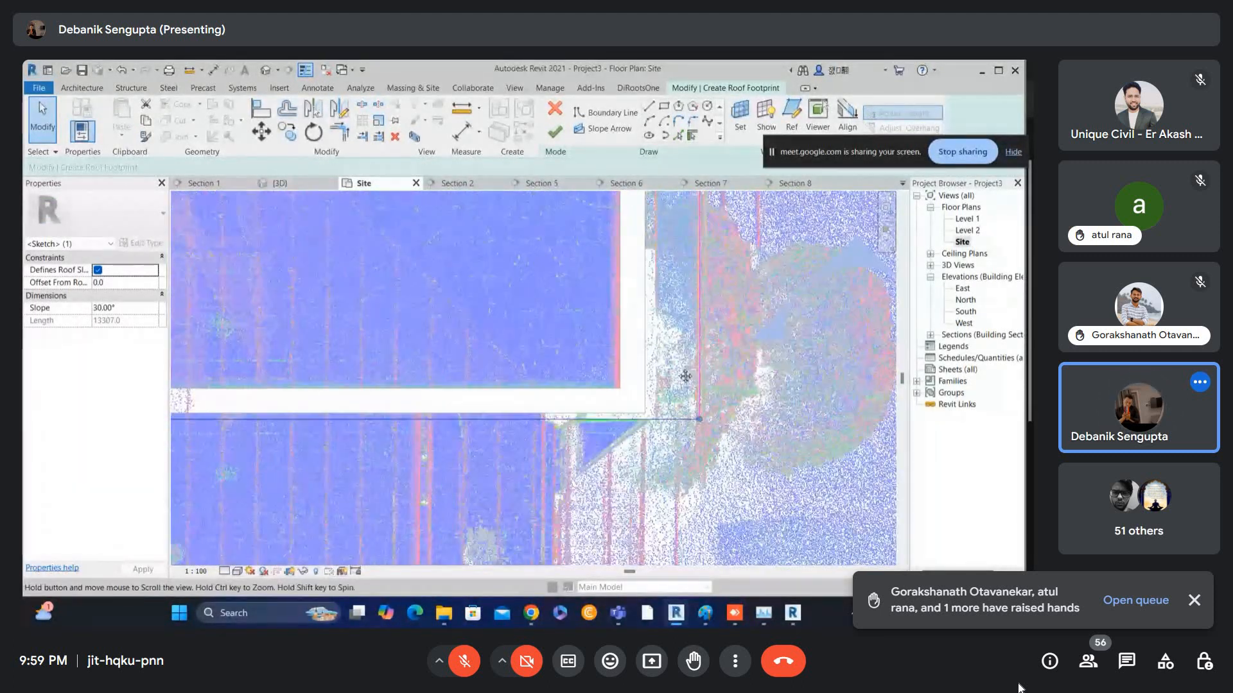
scroll(681, 351, up, 4)
scroll(657, 389, down, 1)
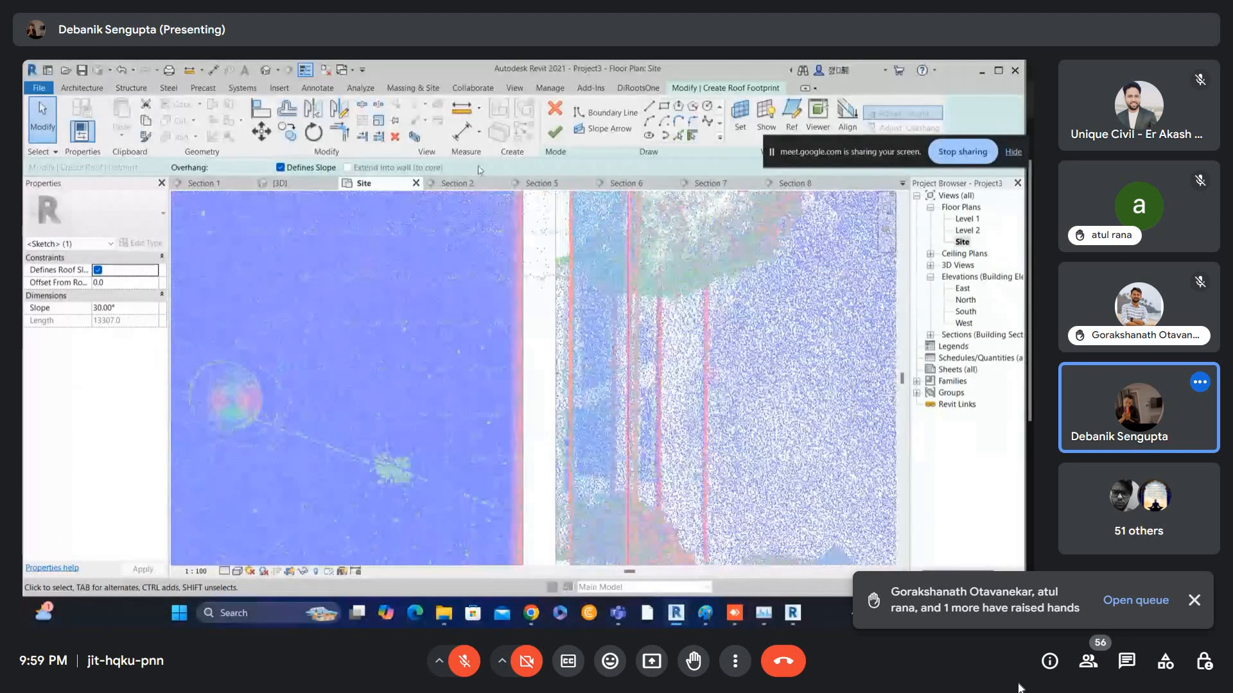
- Finish the roof footprint sketch with all four edges defining slope and select the new roof
click(563, 135)
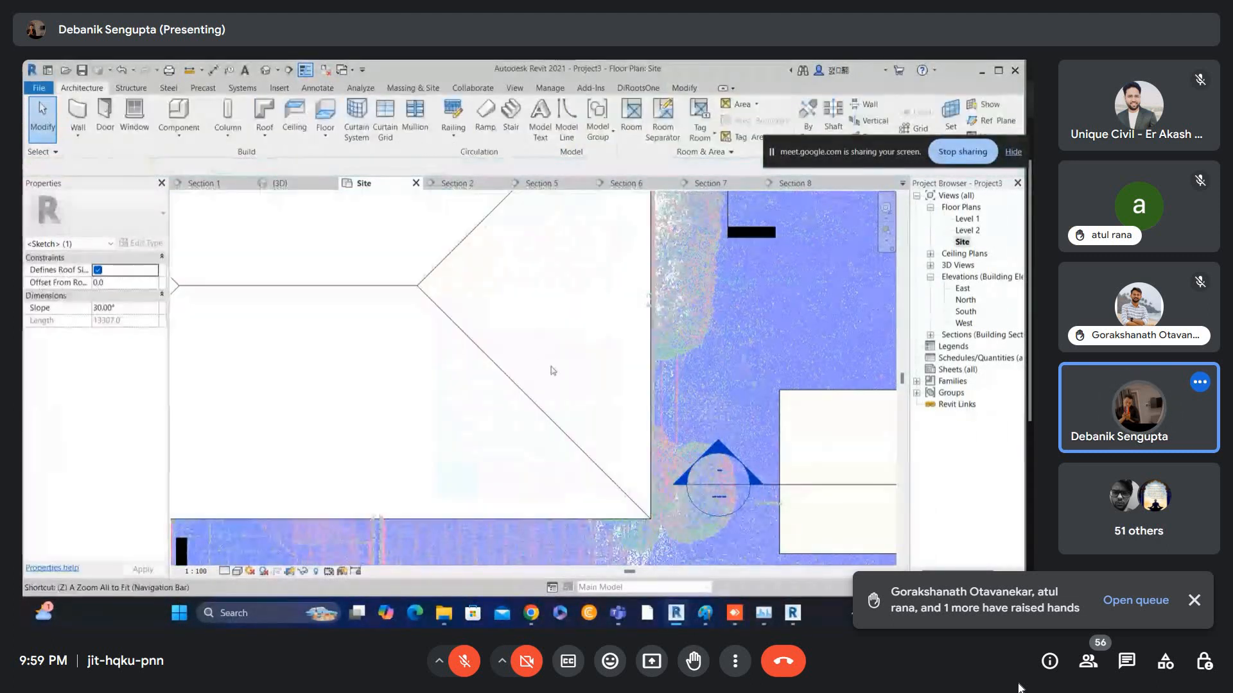
click(503, 367)
scroll(503, 367, down, 1)
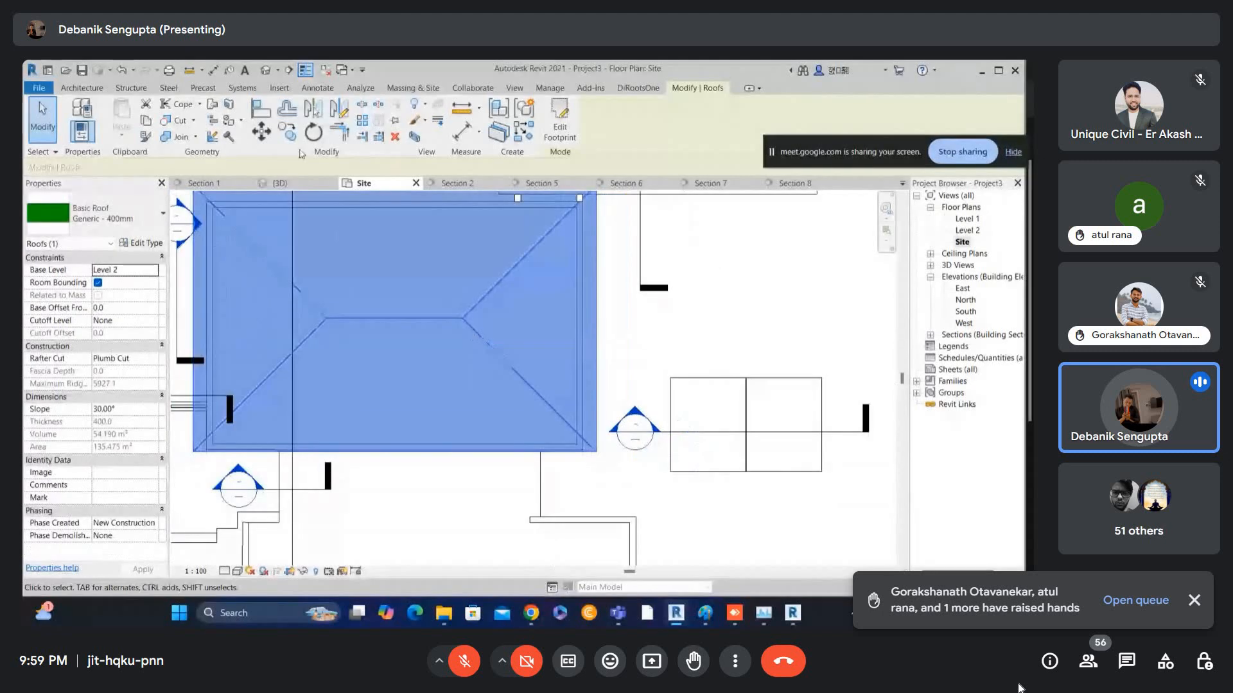
- Edit the main roof's footprint in the 3D view, making its two short end edges non-slope-defining to form gables
click(265, 70)
scroll(578, 398, down, 3)
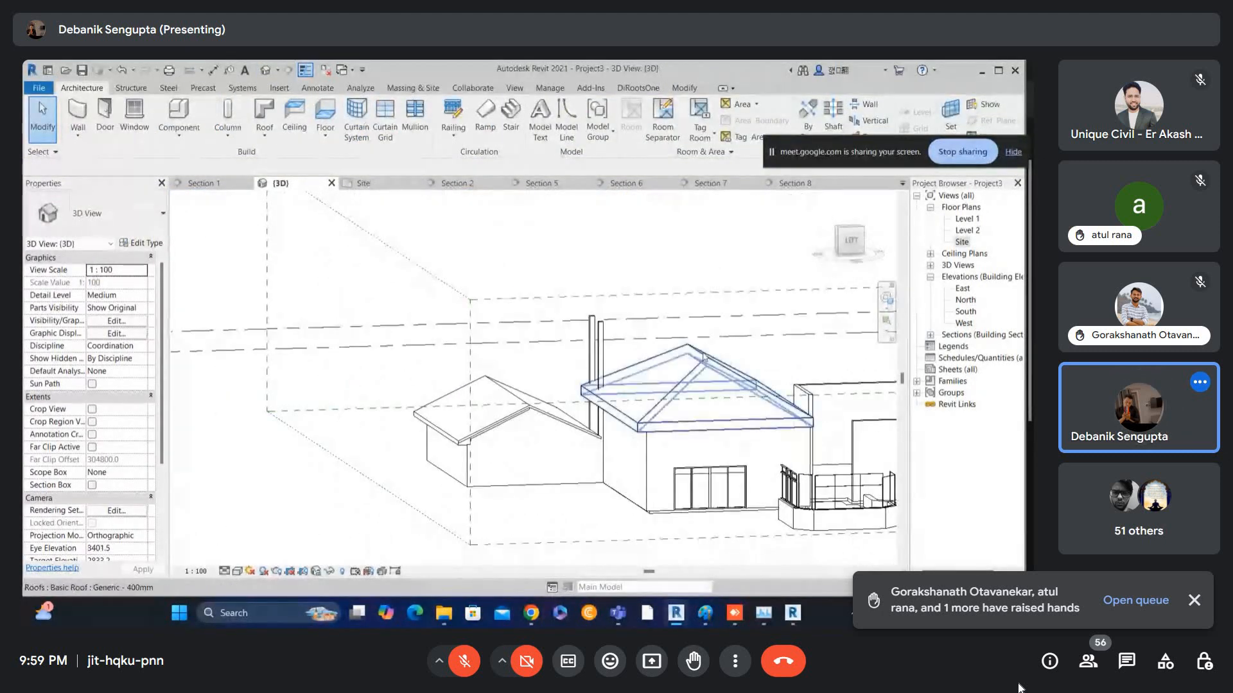
scroll(658, 363, up, 5)
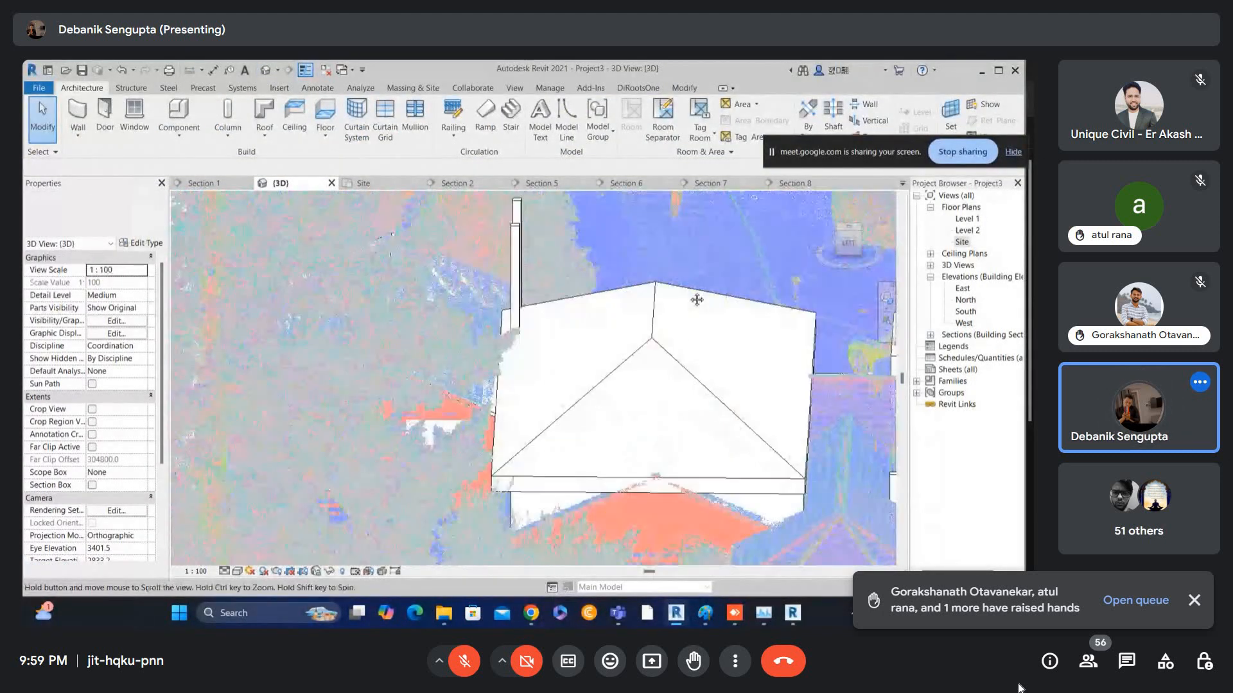
click(674, 350)
shift+middle_drag(674, 350, 645, 355)
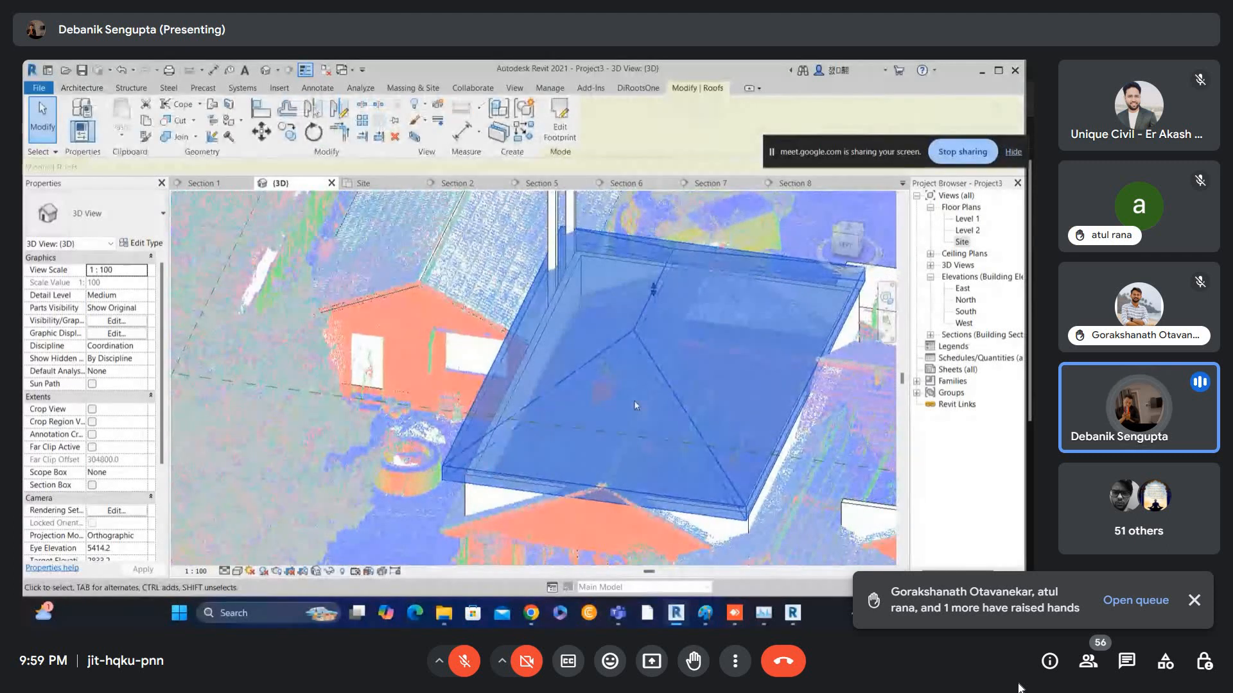
double_click(646, 355)
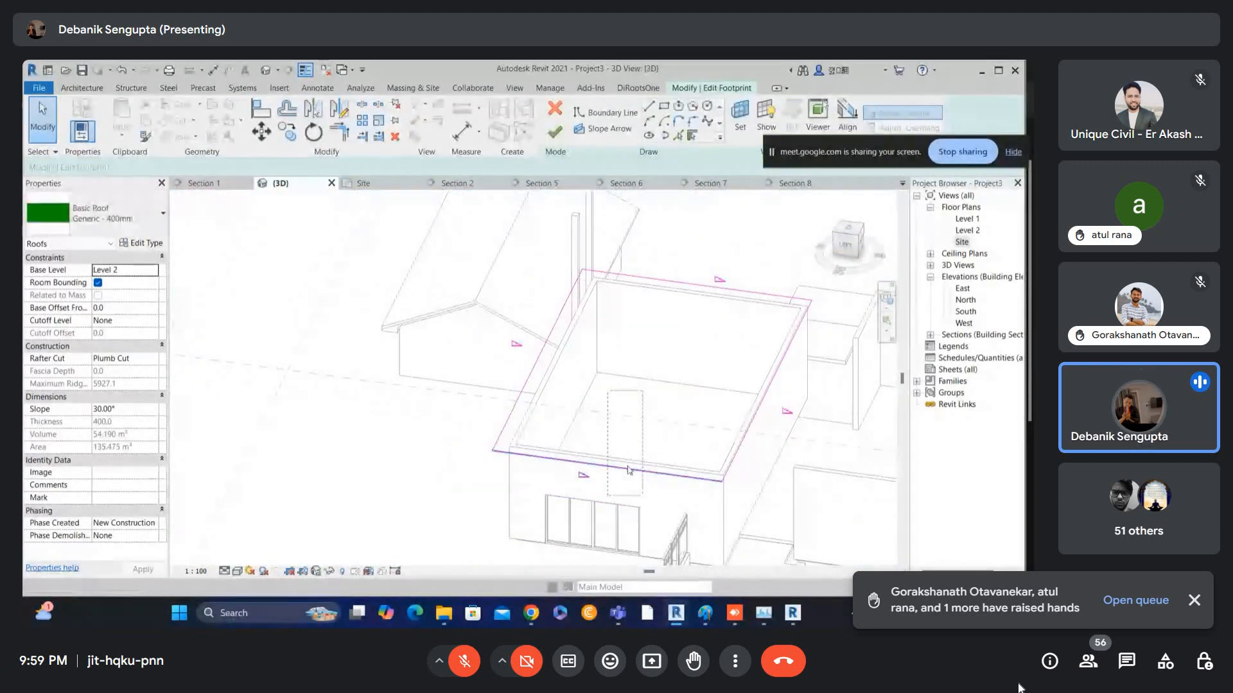
click(248, 167)
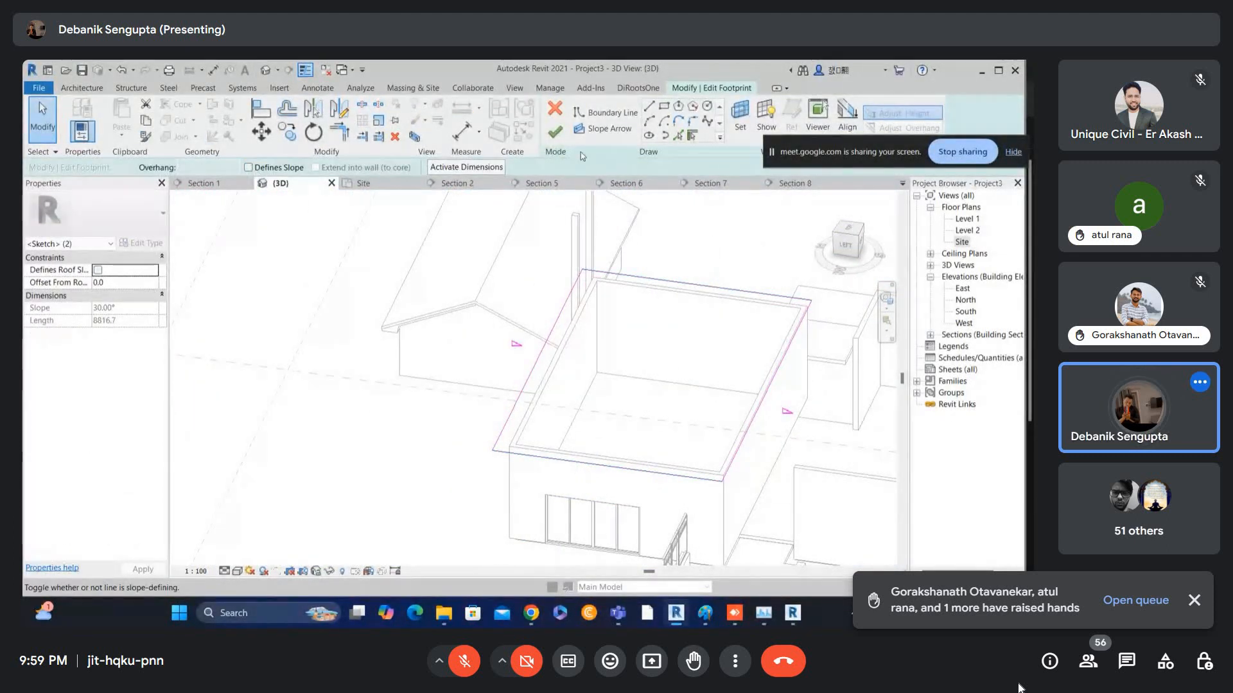
click(555, 132)
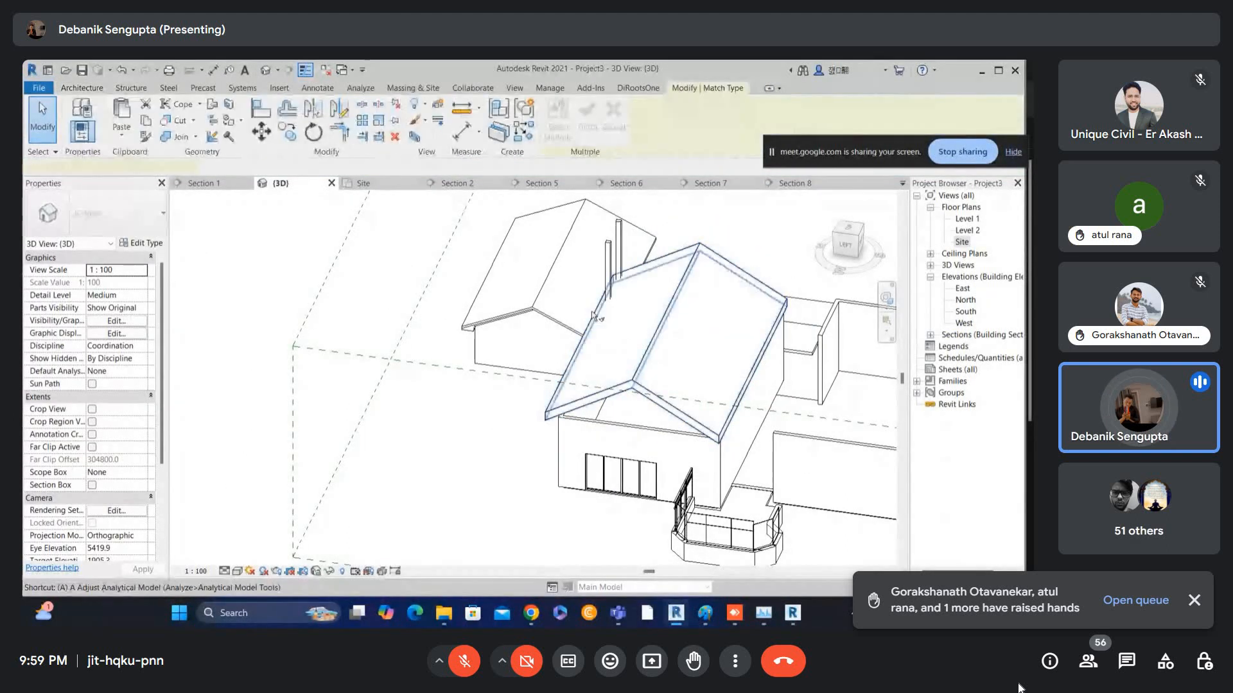
- Match the main roof's type to the neighbouring building's Generic - 100 roof
scroll(645, 376, up, 2)
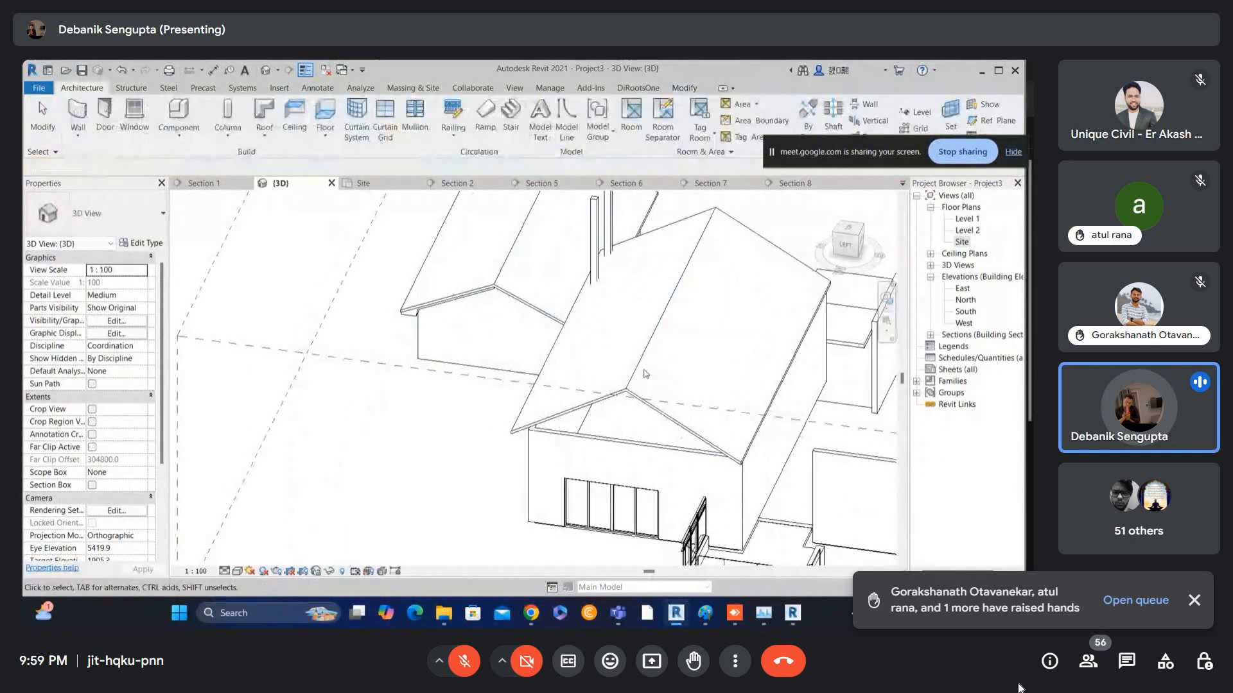
click(645, 376)
scroll(646, 376, up, 1)
- Open Section 7 from the Site plan and inspect the main roof against the scanned roof profile
click(962, 242)
double_click(963, 242)
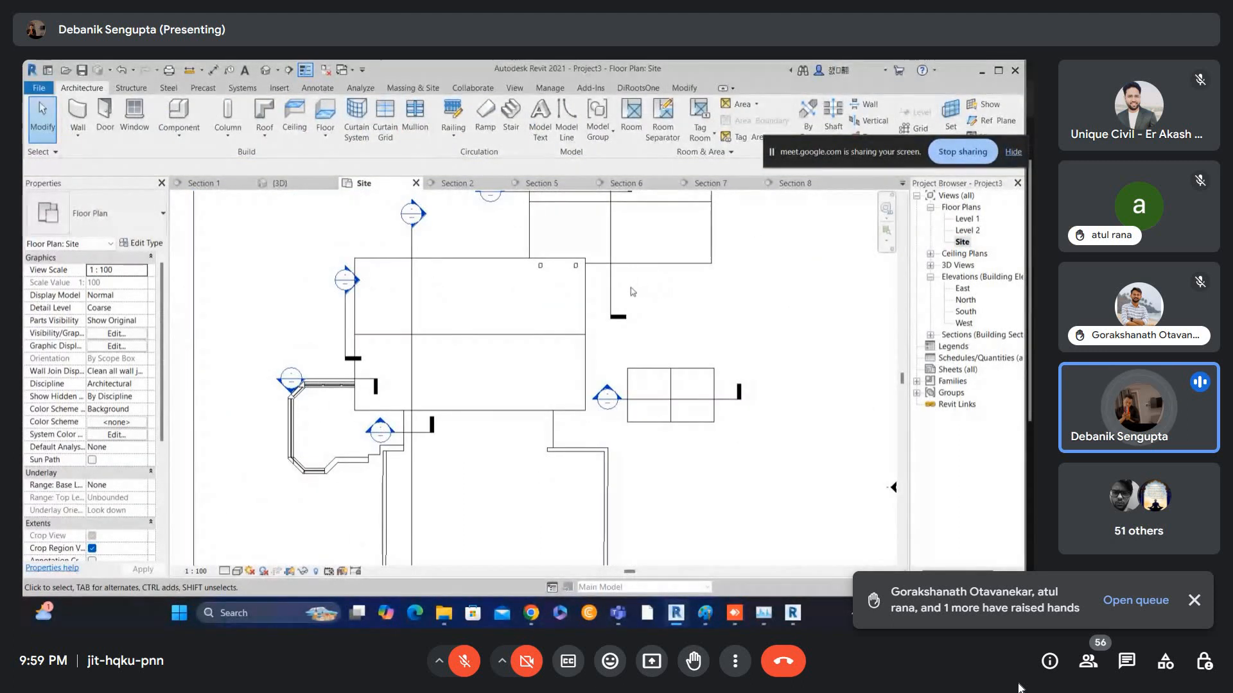
drag(615, 299, 462, 266)
double_click(463, 267)
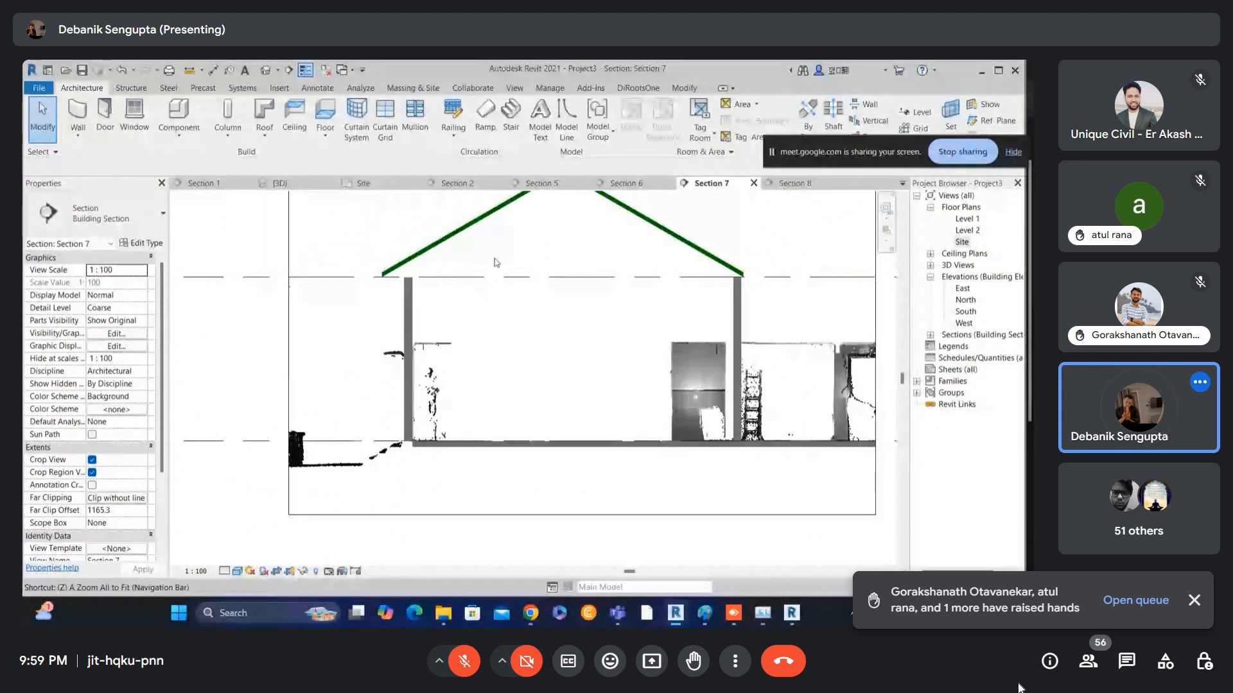
middle_drag(476, 289, 466, 354)
scroll(576, 262, up, 1)
click(586, 254)
scroll(588, 263, up, 1)
middle_drag(598, 289, 592, 321)
scroll(592, 322, down, 1)
click(592, 321)
scroll(509, 354, down, 1)
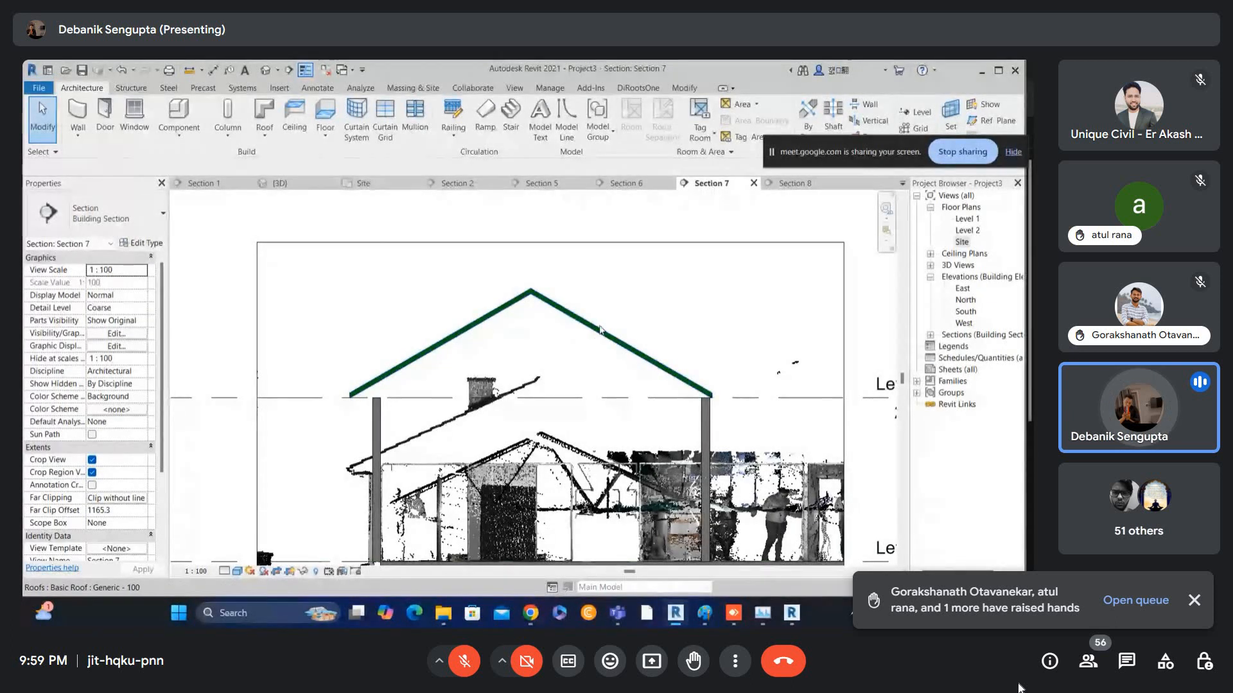
- Lower the main roof in Section 7 to a base offset of -1800 to align its eave with the point cloud
click(570, 314)
middle_drag(642, 423, 726, 324)
key(Down)
key(Down)
key(Down)
key(Down)
key(Down)
key(Down)
key(Down)
key(Down)
key(Down)
key(Down)
key(Down)
key(Down)
key(Down)
key(Down)
key(Down)
key(Down)
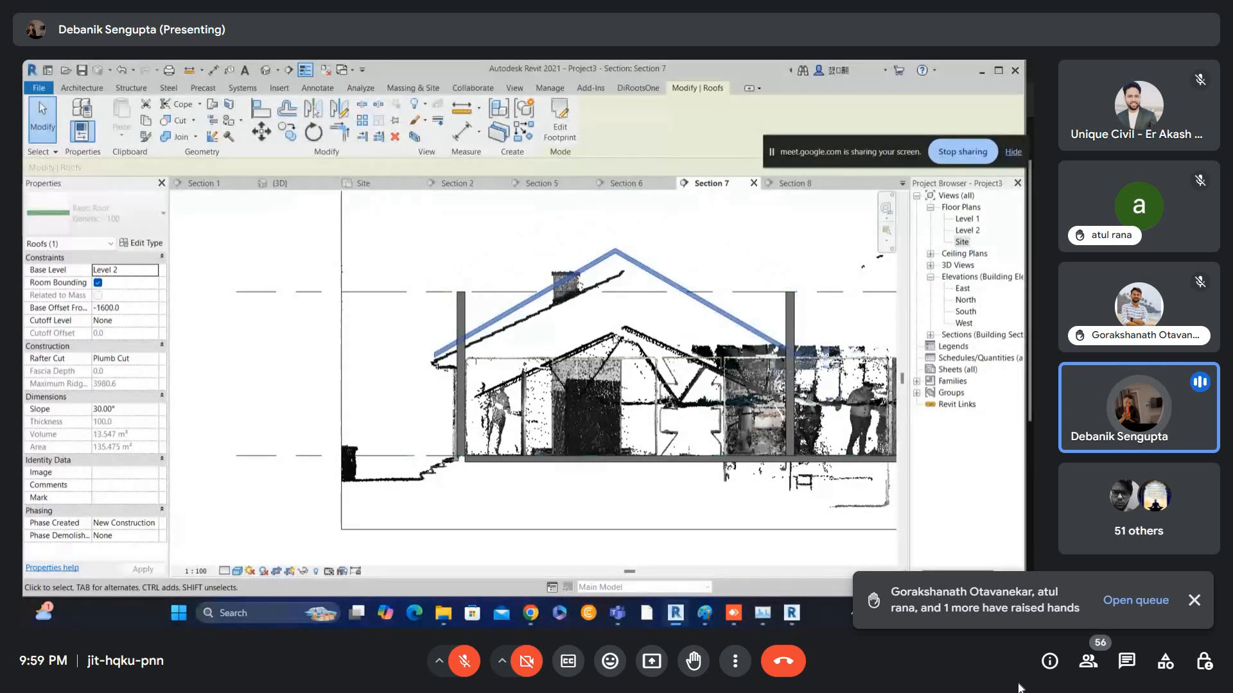
scroll(613, 334, up, 2)
key(Down)
key(Down)
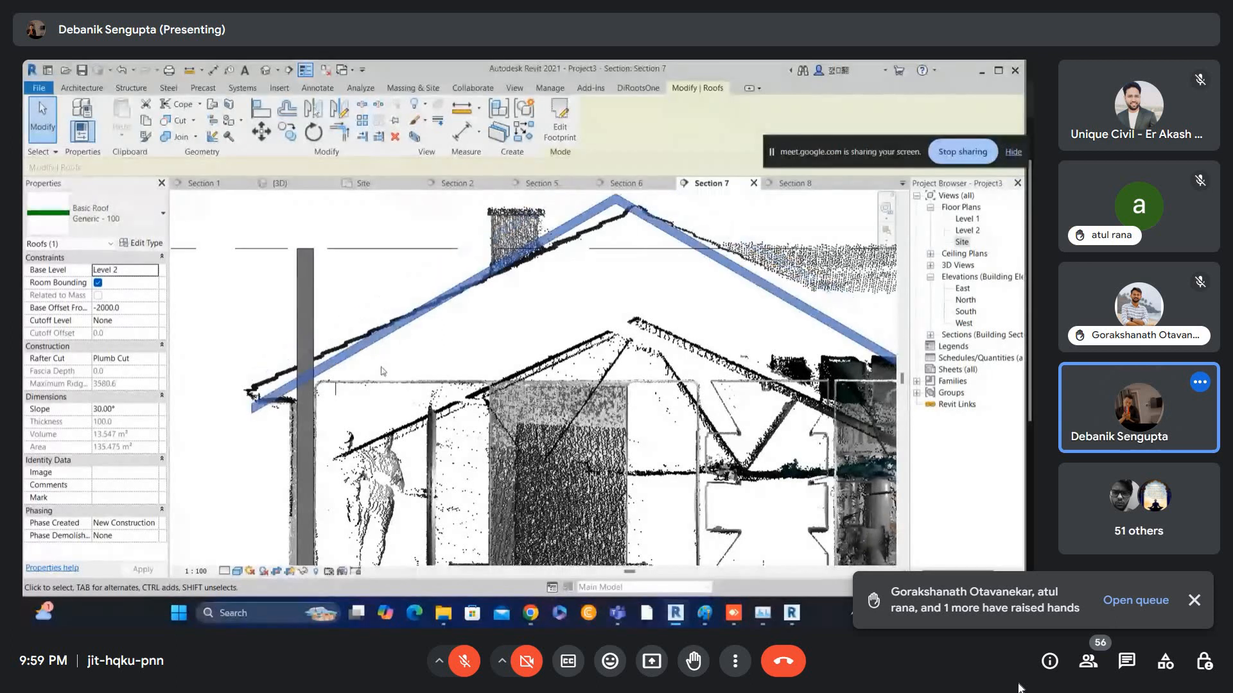
key(Up)
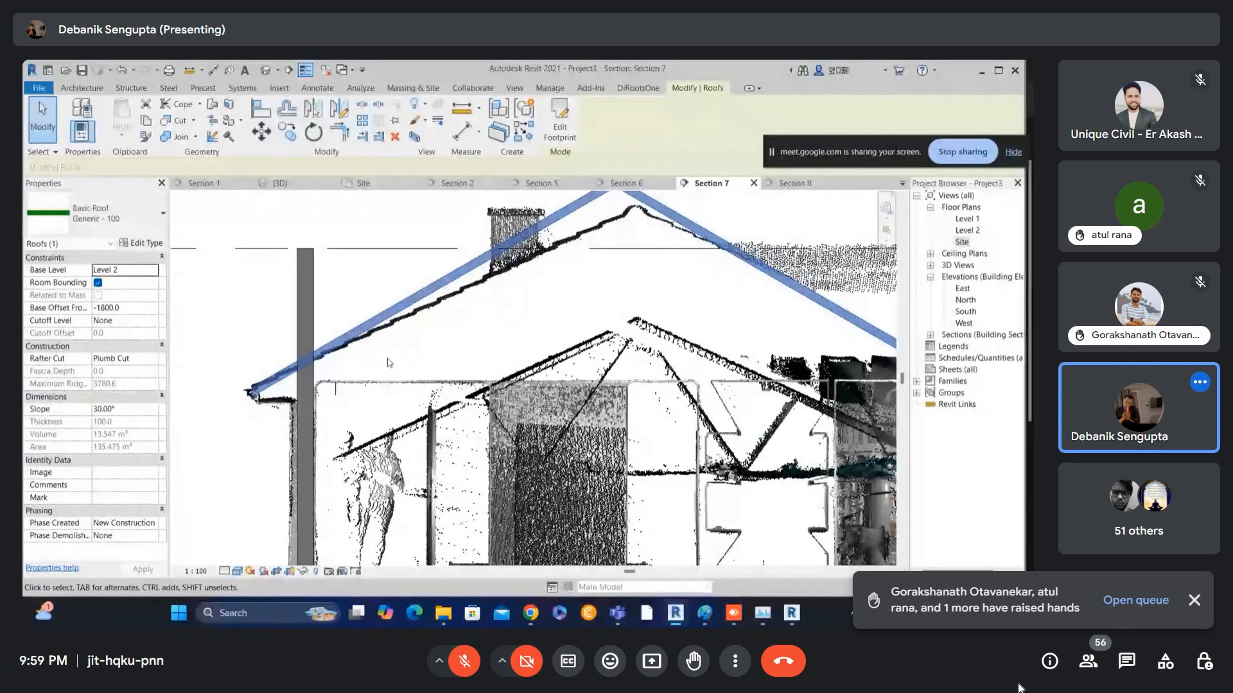
- Set the main roof's slope to 25° and compare both sides with the point cloud
click(140, 409)
text(25)
key(Return)
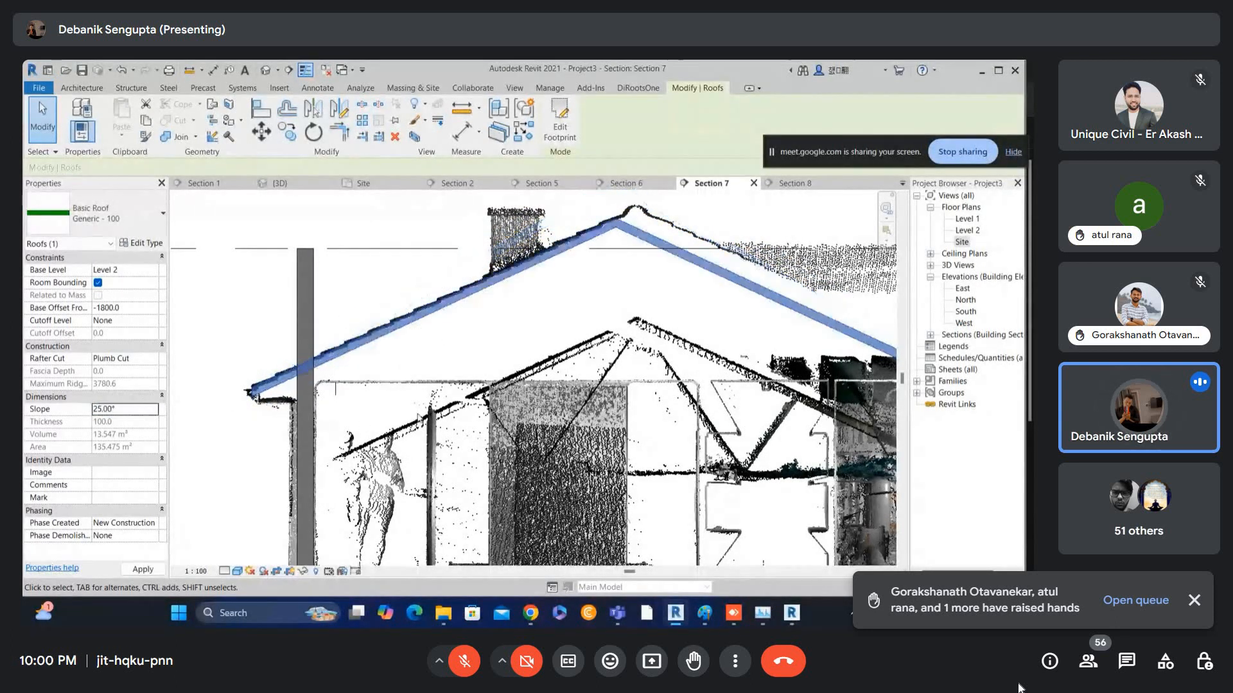
scroll(614, 251, down, 1)
middle_drag(614, 250, 500, 258)
scroll(504, 216, up, 1)
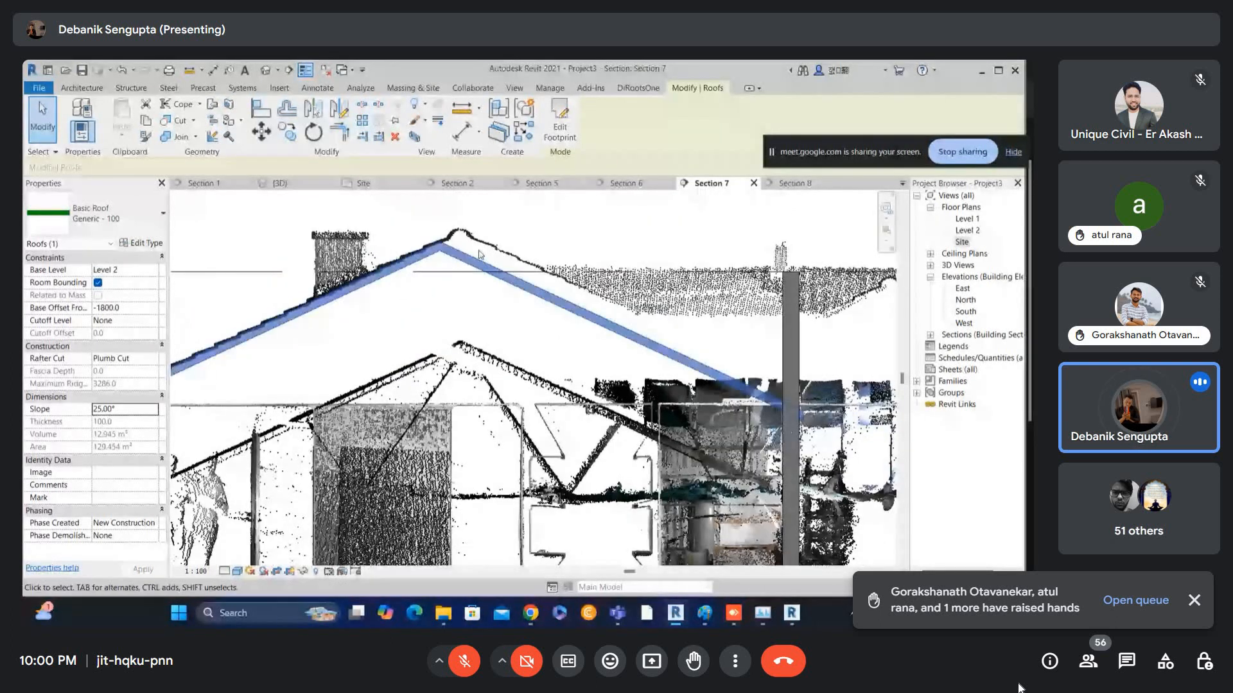
scroll(488, 260, down, 1)
middle_drag(427, 295, 628, 270)
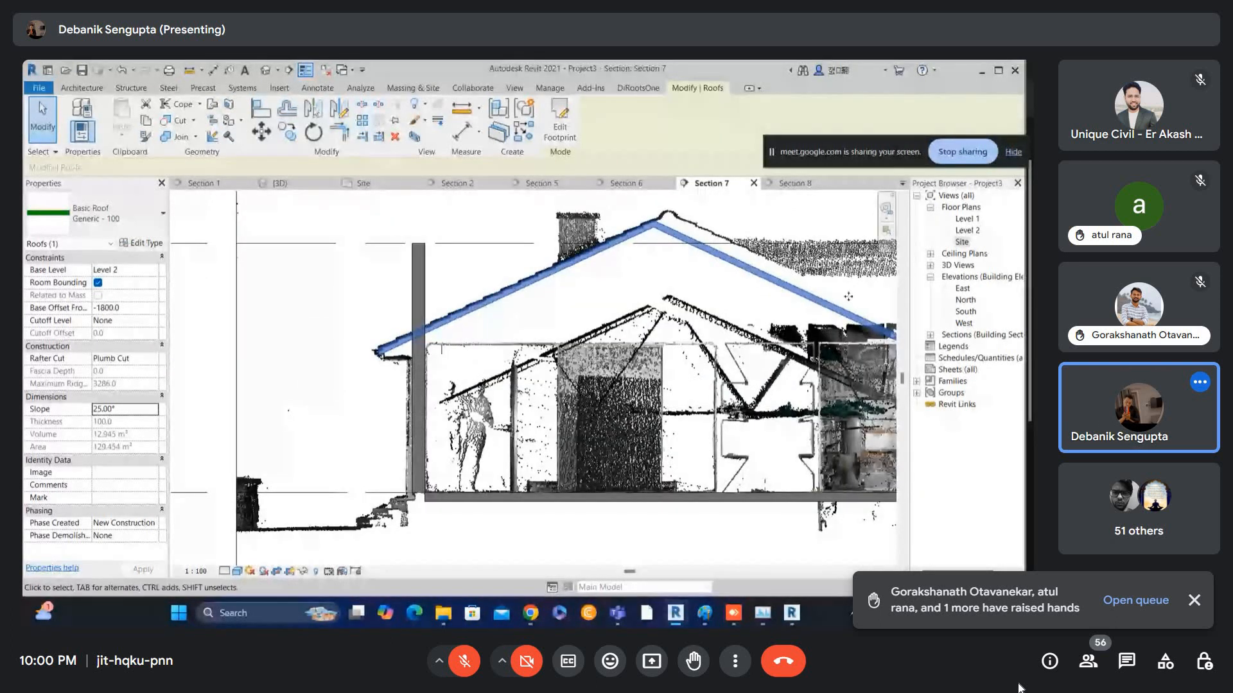
- Edit the main roof's footprint in the Site plan, nudging its south eave line outward, and finish the sketch
double_click(962, 241)
scroll(360, 395, up, 2)
double_click(342, 392)
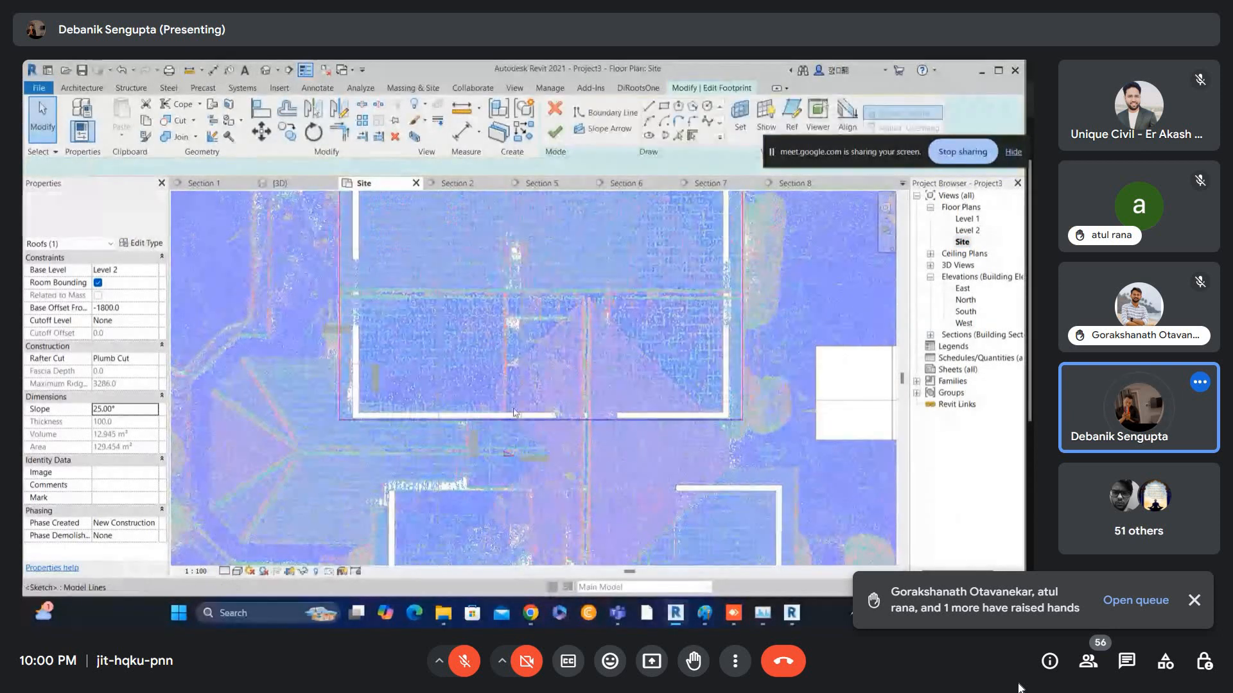
key(Down)
key(Down)
key(Down)
key(Down)
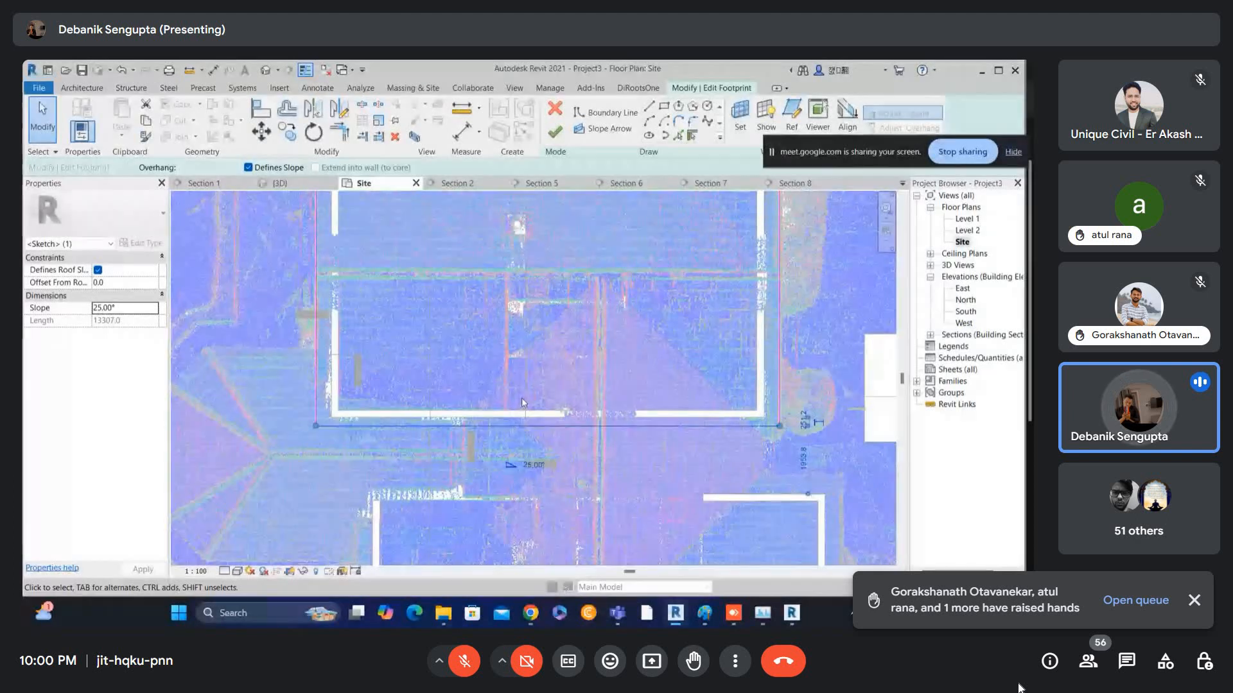
click(555, 132)
- Check the main roof's ridge and far slope against the point cloud in Section 7
key(Escape)
scroll(499, 322, down, 3)
double_click(514, 233)
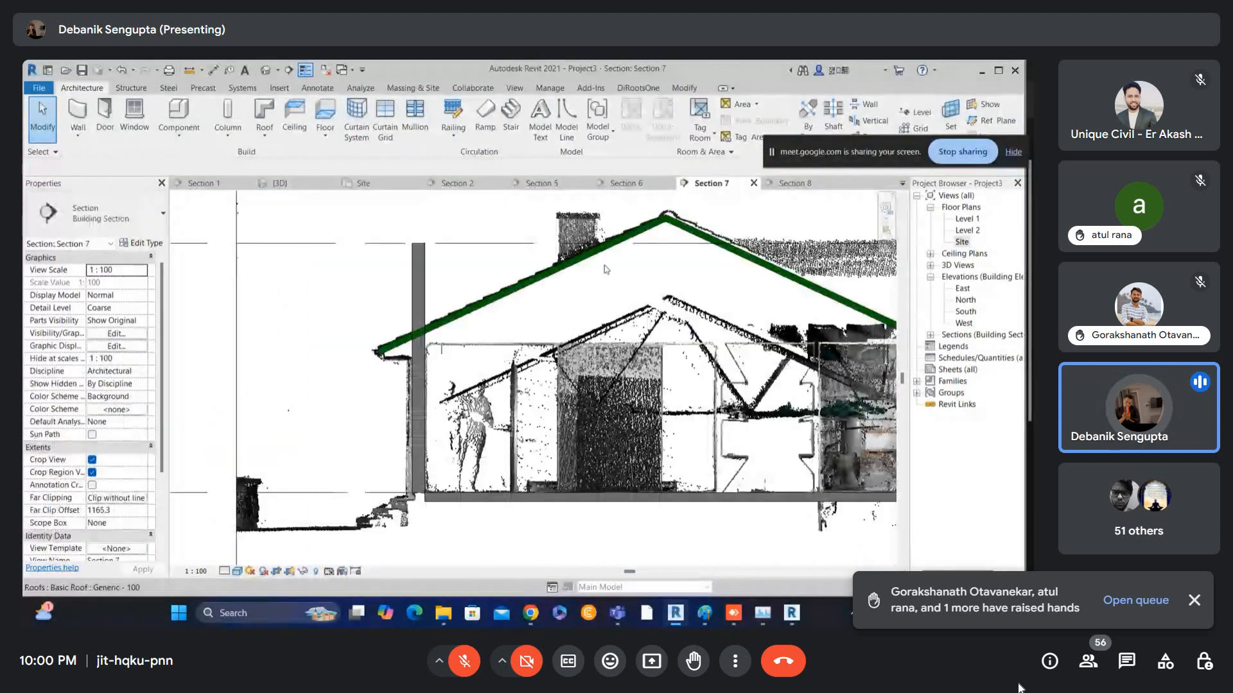
click(718, 240)
scroll(719, 238, up, 3)
middle_drag(732, 240, 510, 241)
scroll(516, 251, down, 2)
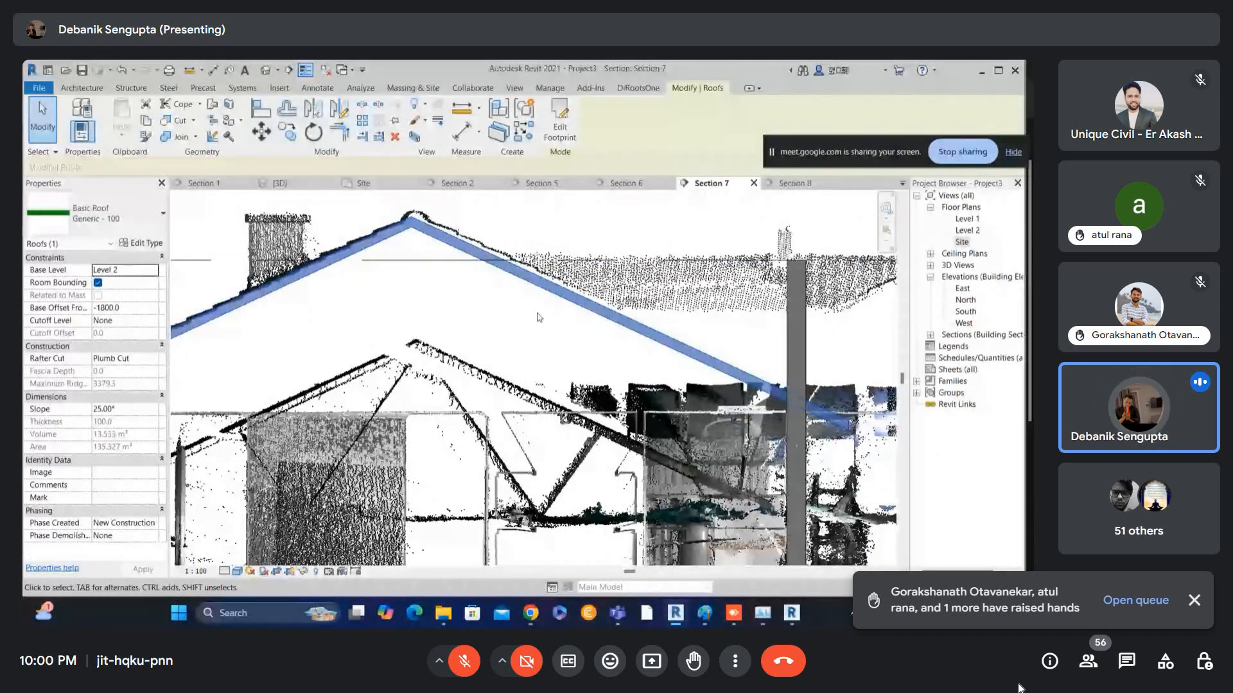
- Reopen the main roof's footprint in the Site plan and extend the south eave line slightly farther outward
click(961, 242)
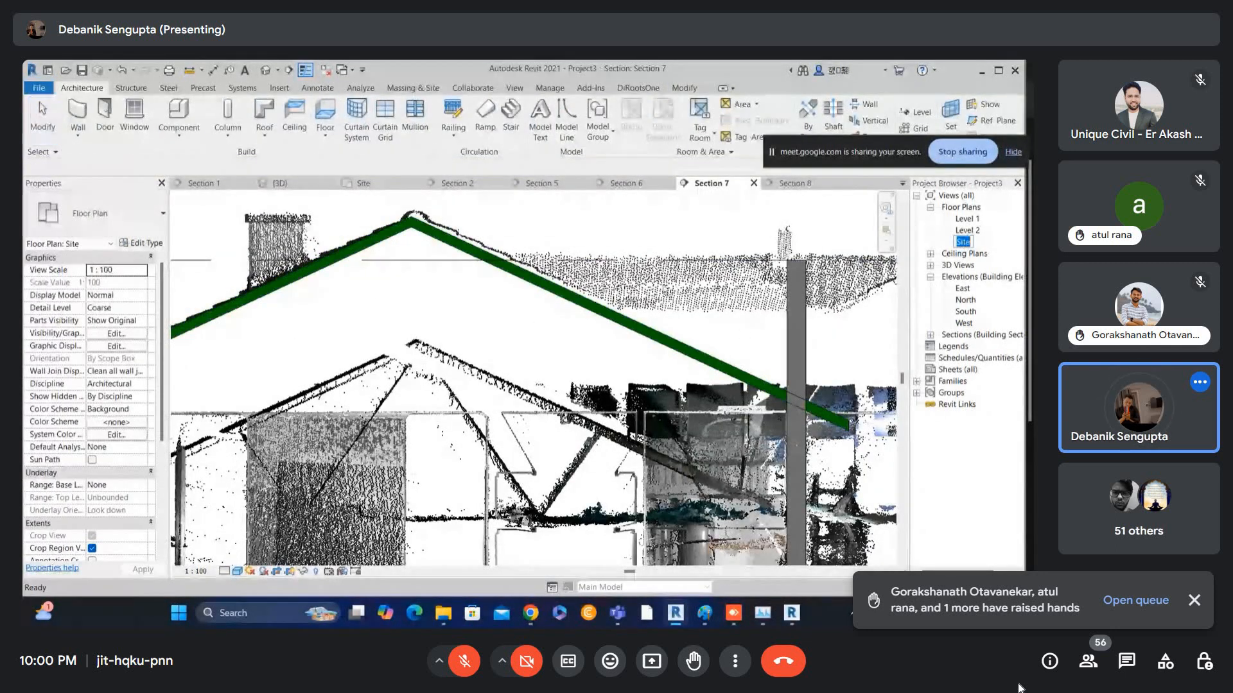
double_click(961, 243)
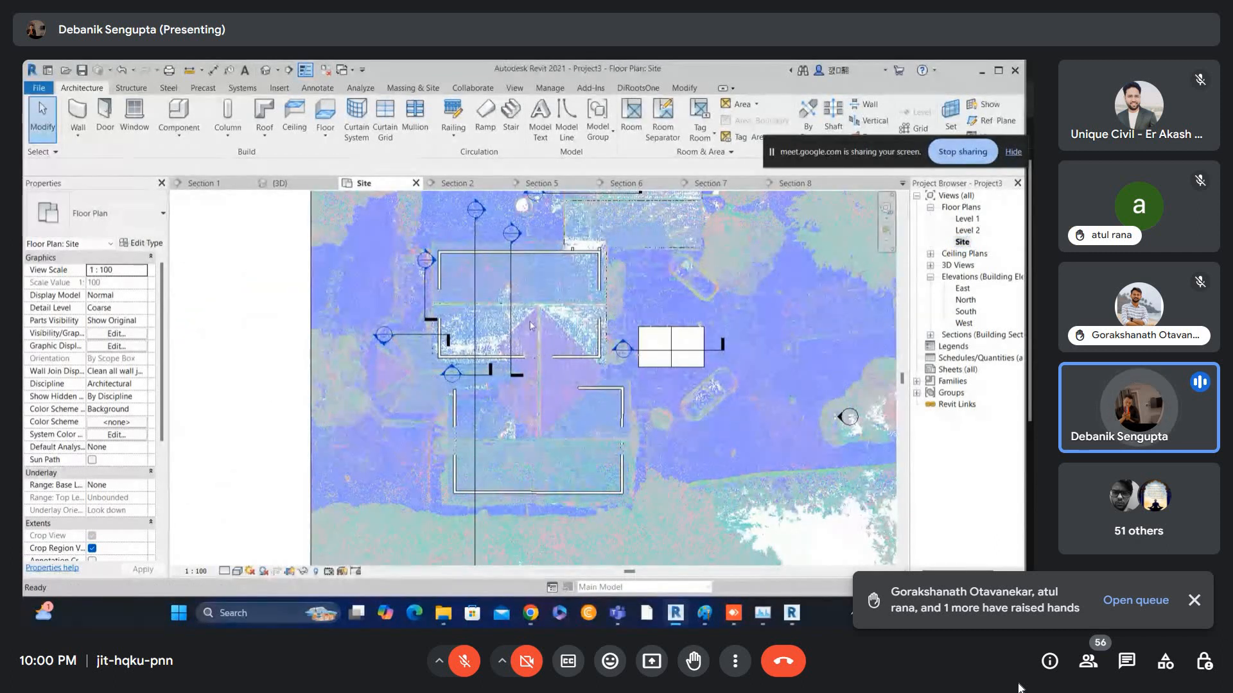
double_click(538, 344)
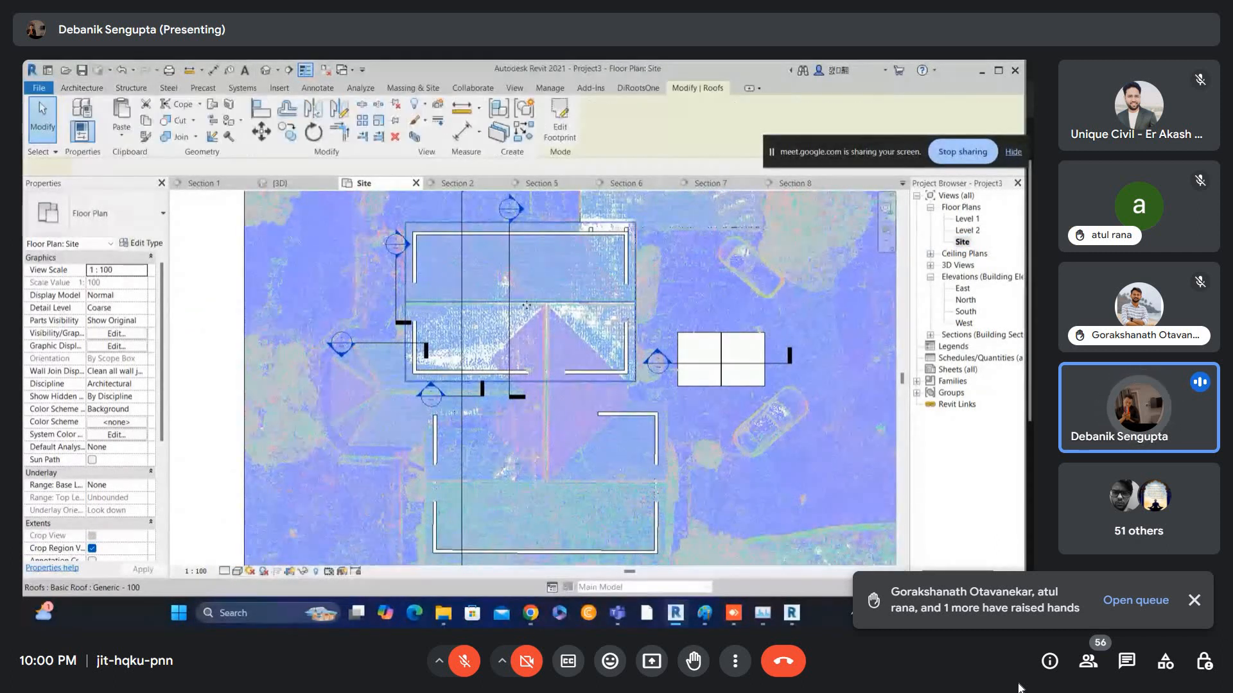
scroll(486, 360, up, 2)
click(464, 396)
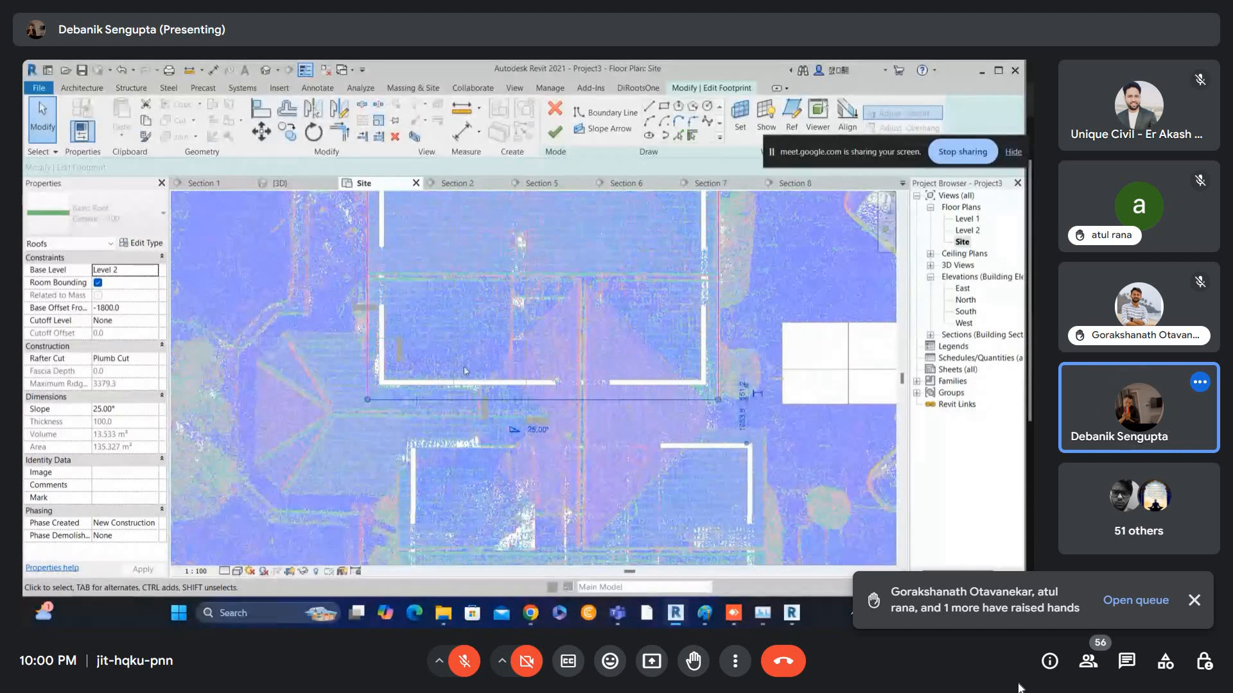
click(555, 131)
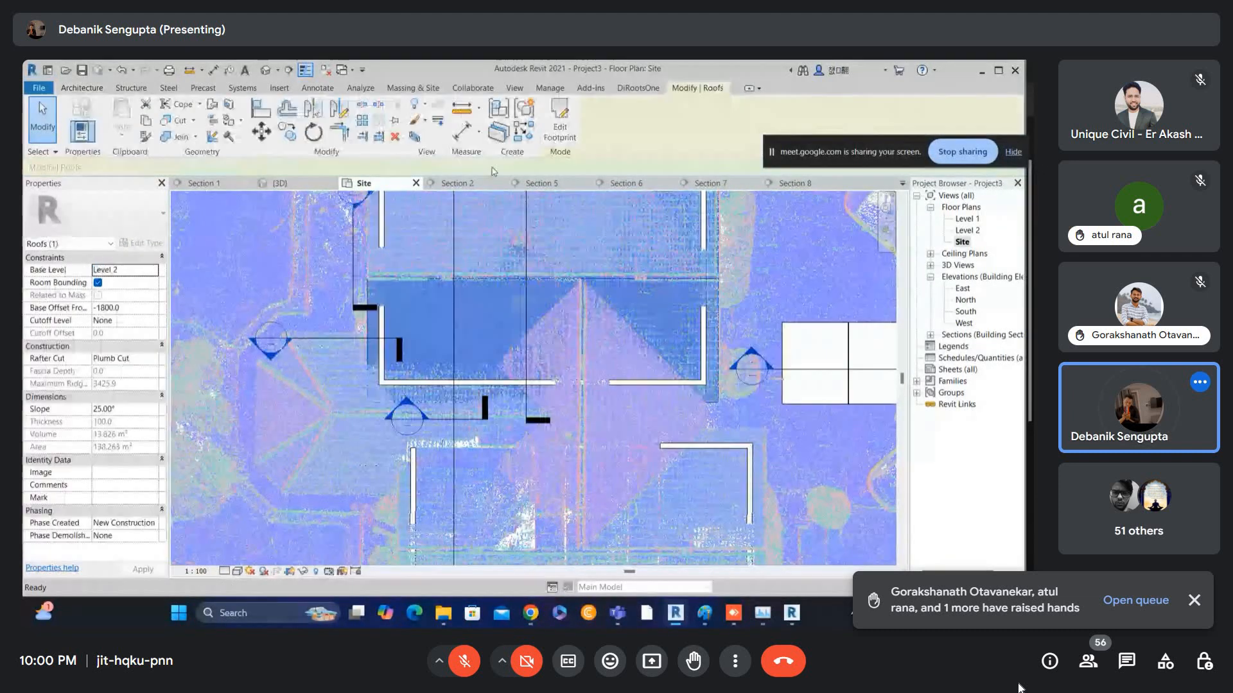
- Return to Section 7 and recheck the extended main roof against the scanned ridge and eaves
scroll(498, 390, down, 5)
key(Escape)
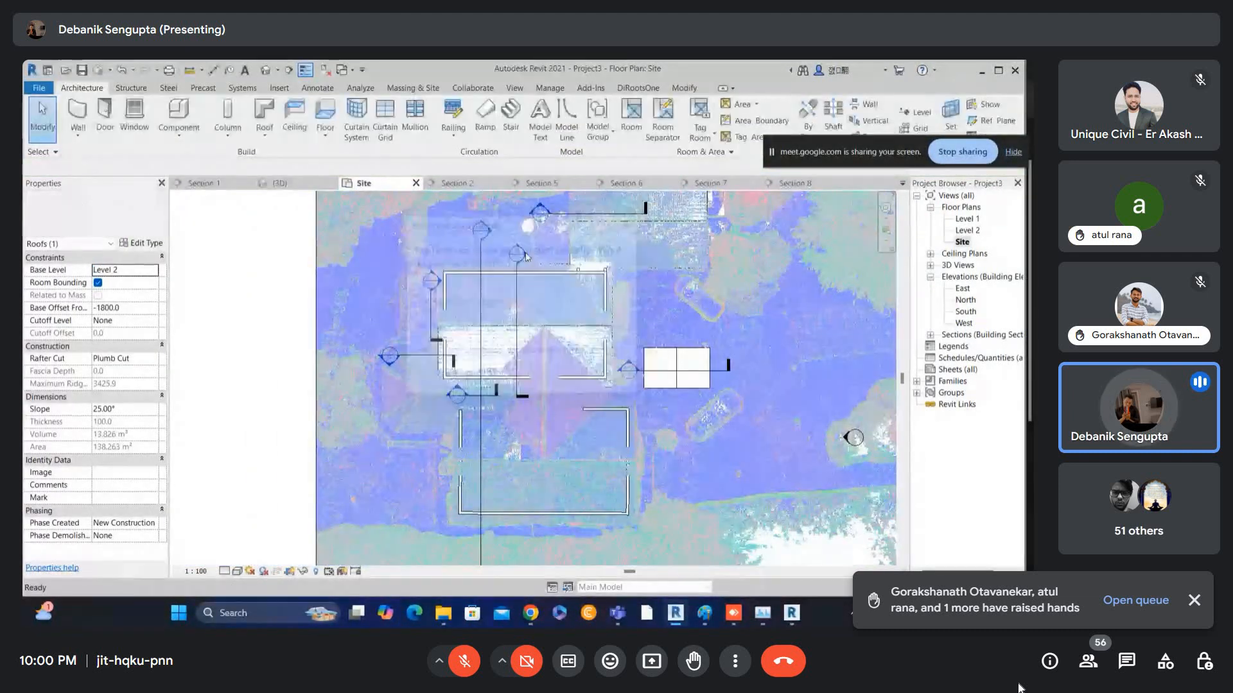
key(Escape)
scroll(515, 256, up, 1)
double_click(515, 255)
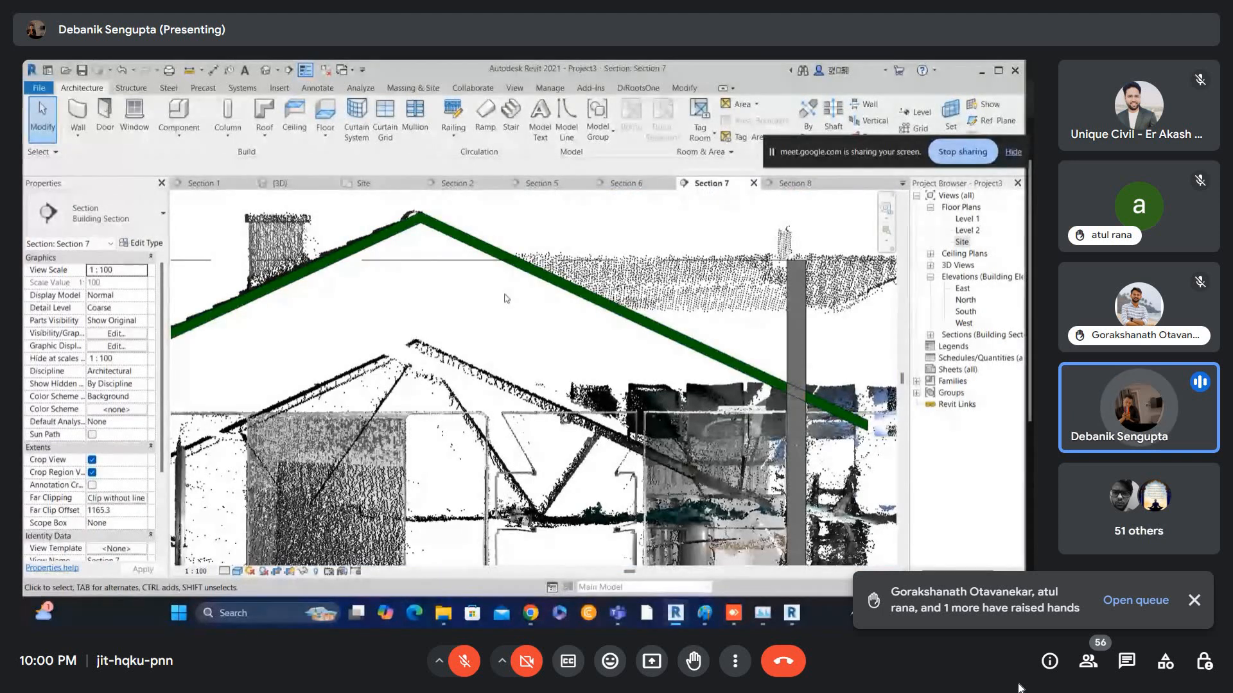
click(463, 237)
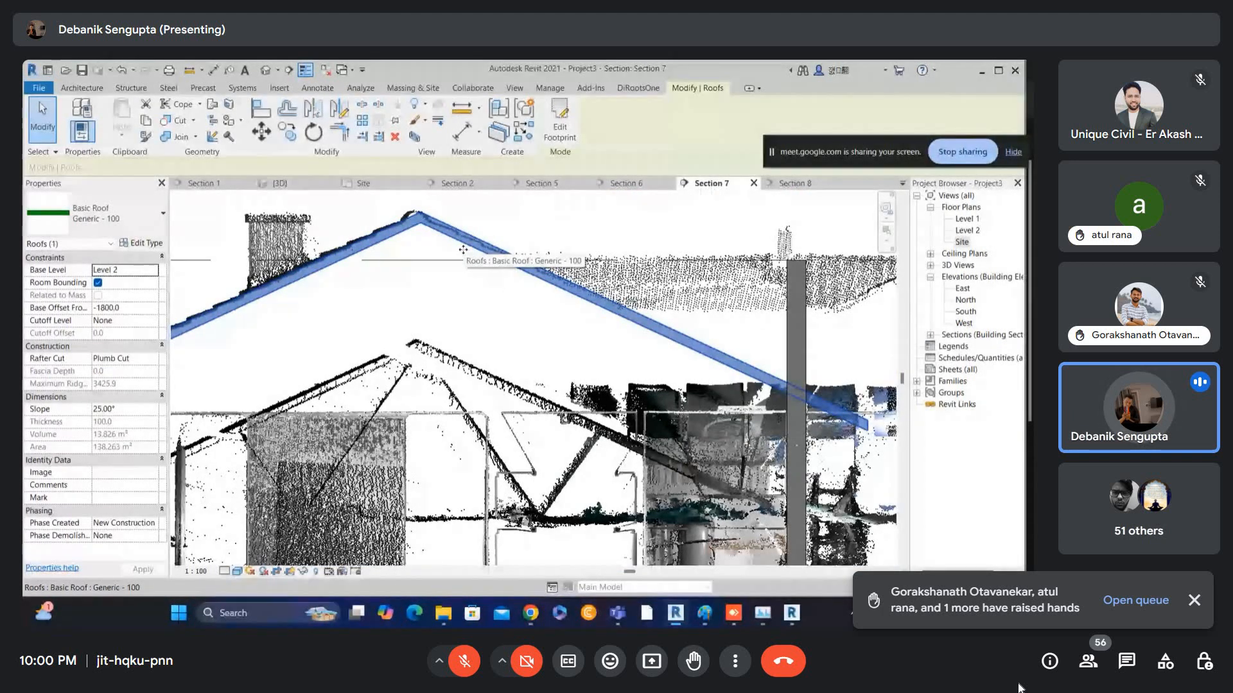
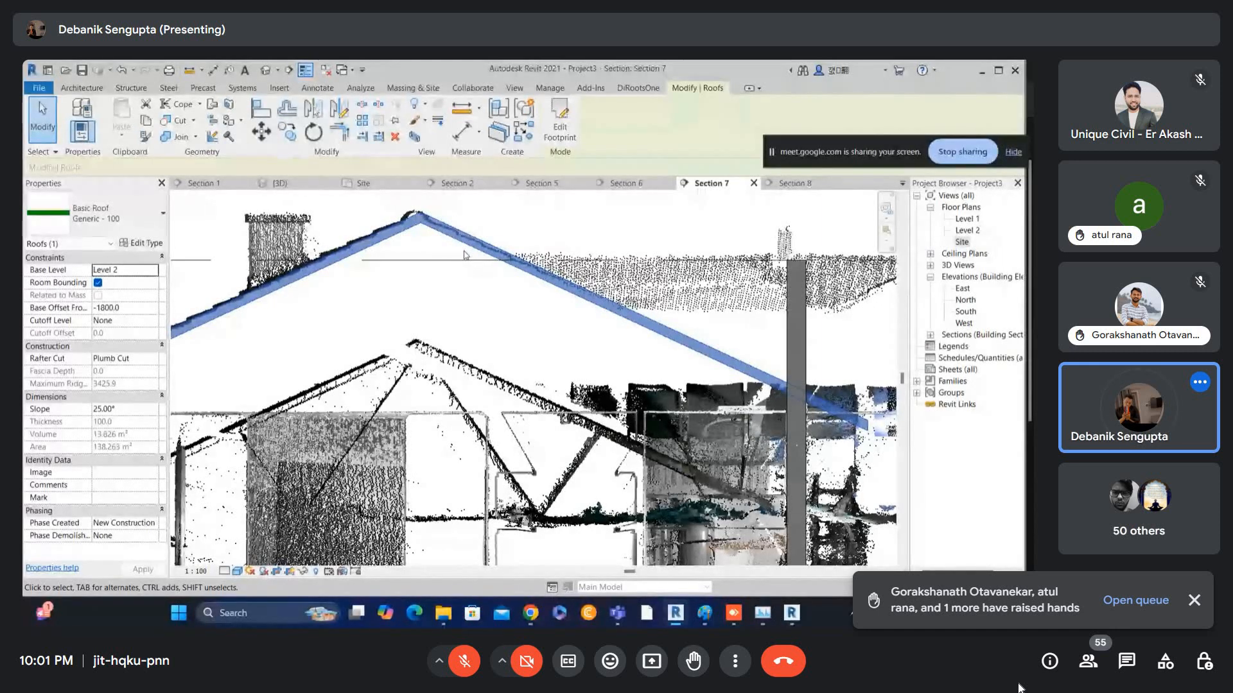
- Select the main building's connected walls in the 3D view and attach their tops to the main roof
double_click(961, 241)
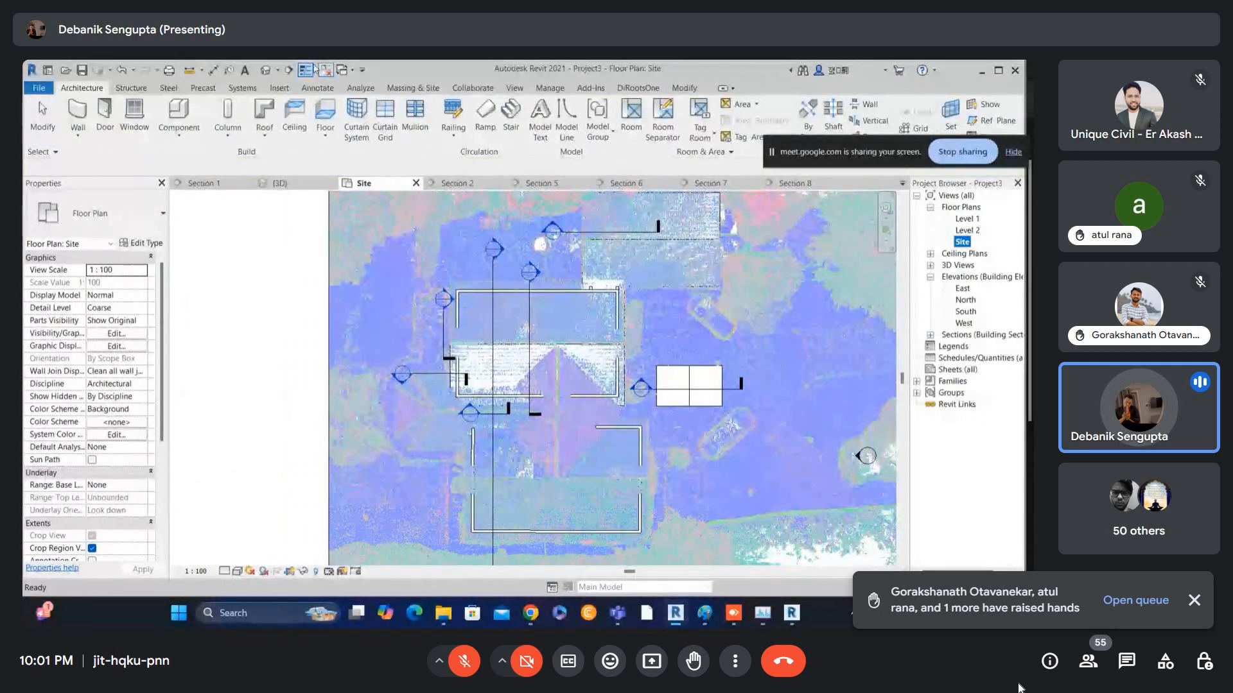
click(266, 70)
shift+middle_drag(594, 398, 651, 360)
scroll(637, 376, up, 1)
key(Tab)
click(634, 407)
click(651, 121)
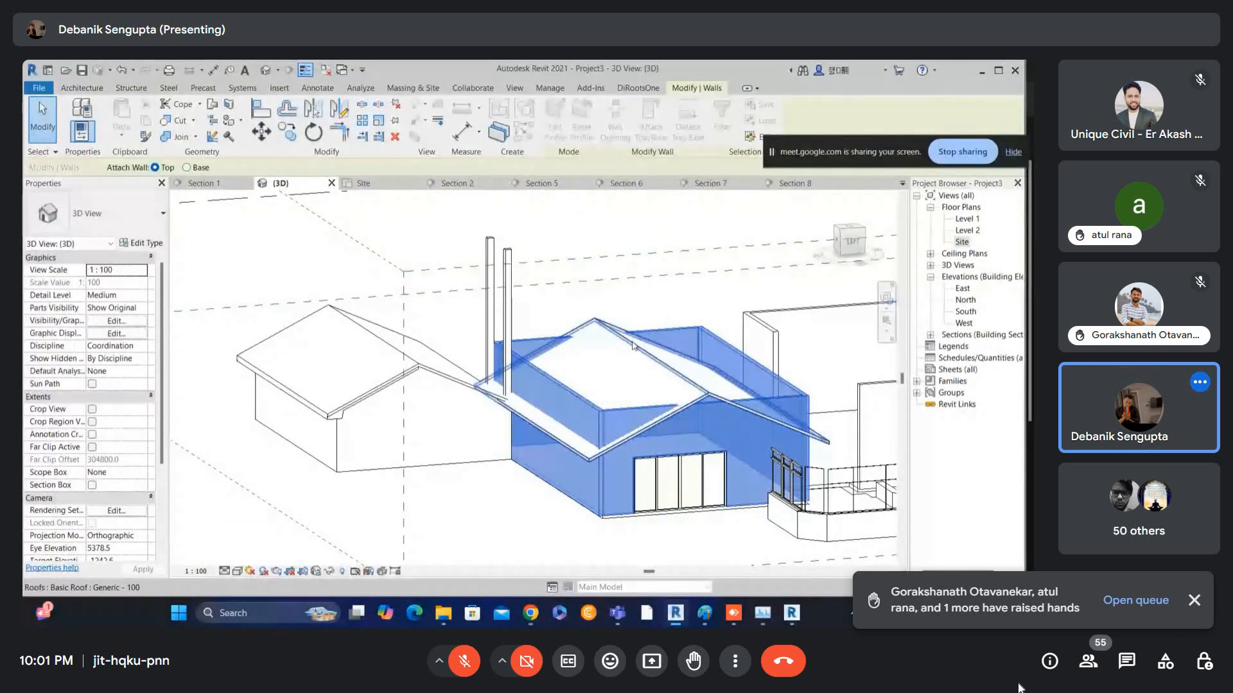
click(604, 359)
key(Escape)
- Attach the smaller building's walls with tall leftover pieces above the roofs to the main roof
scroll(526, 362, up, 1)
click(507, 353)
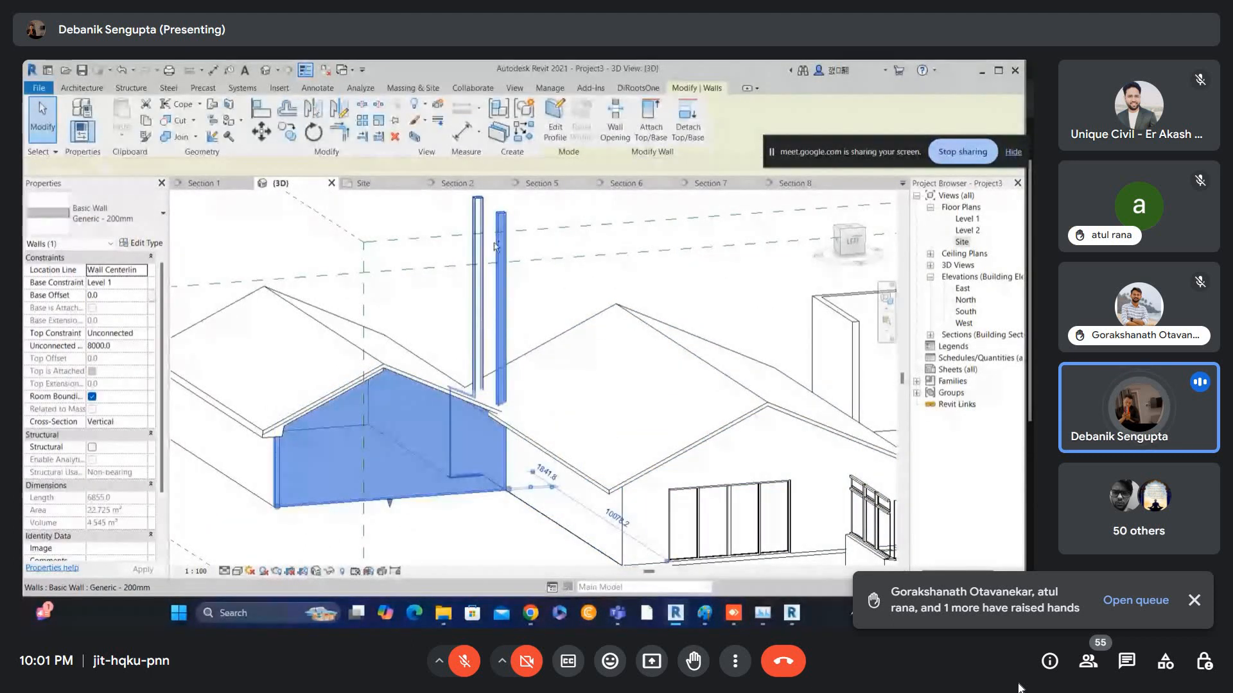
key(Escape)
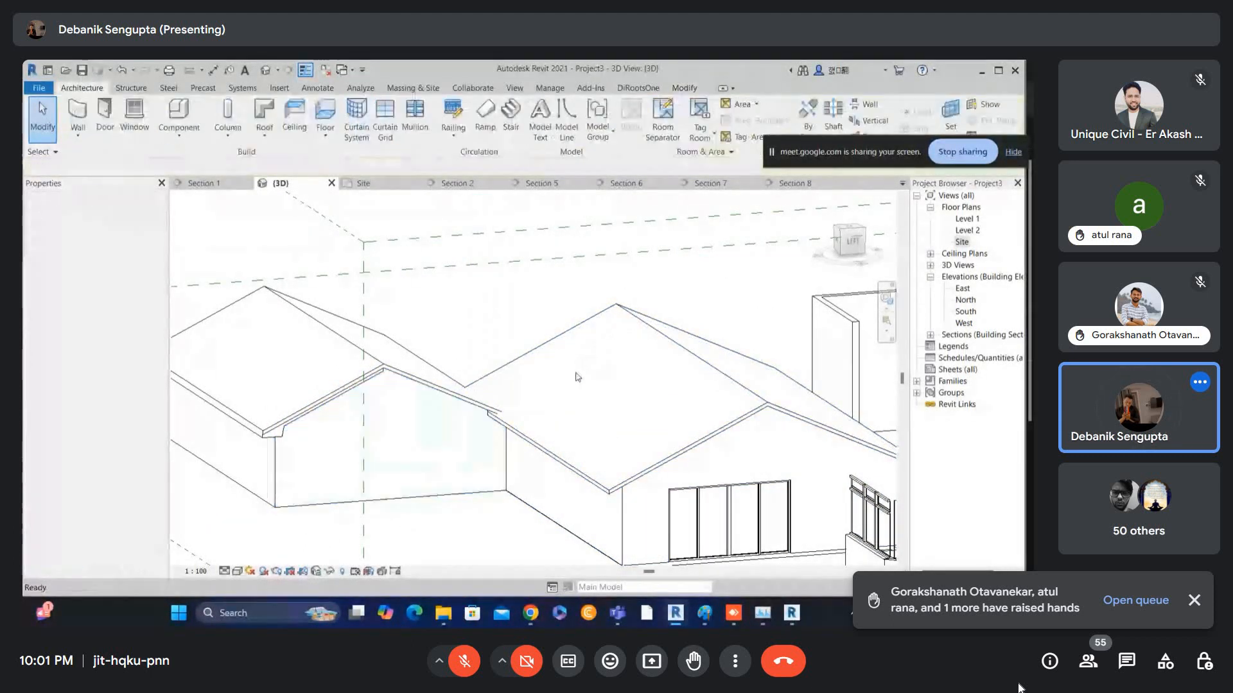
- Try to join the main roof to the adjoining smaller roof, using the two roofs' edges where they meet
scroll(379, 269, up, 4)
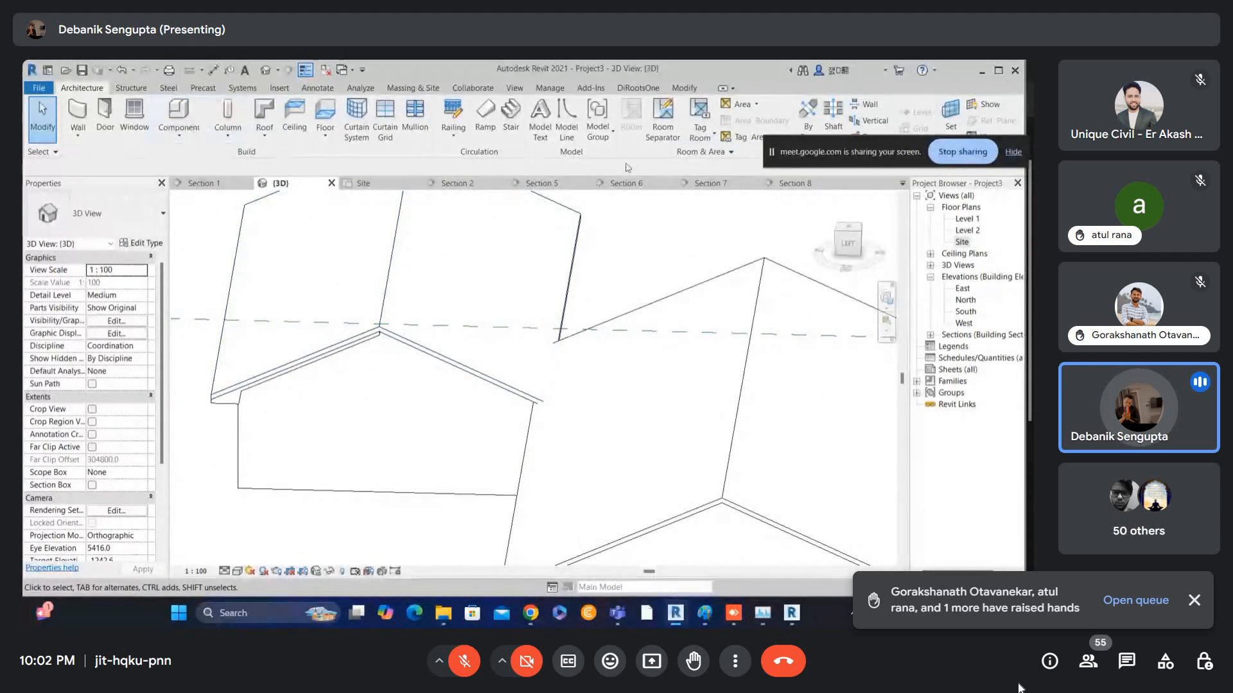
click(685, 88)
click(181, 136)
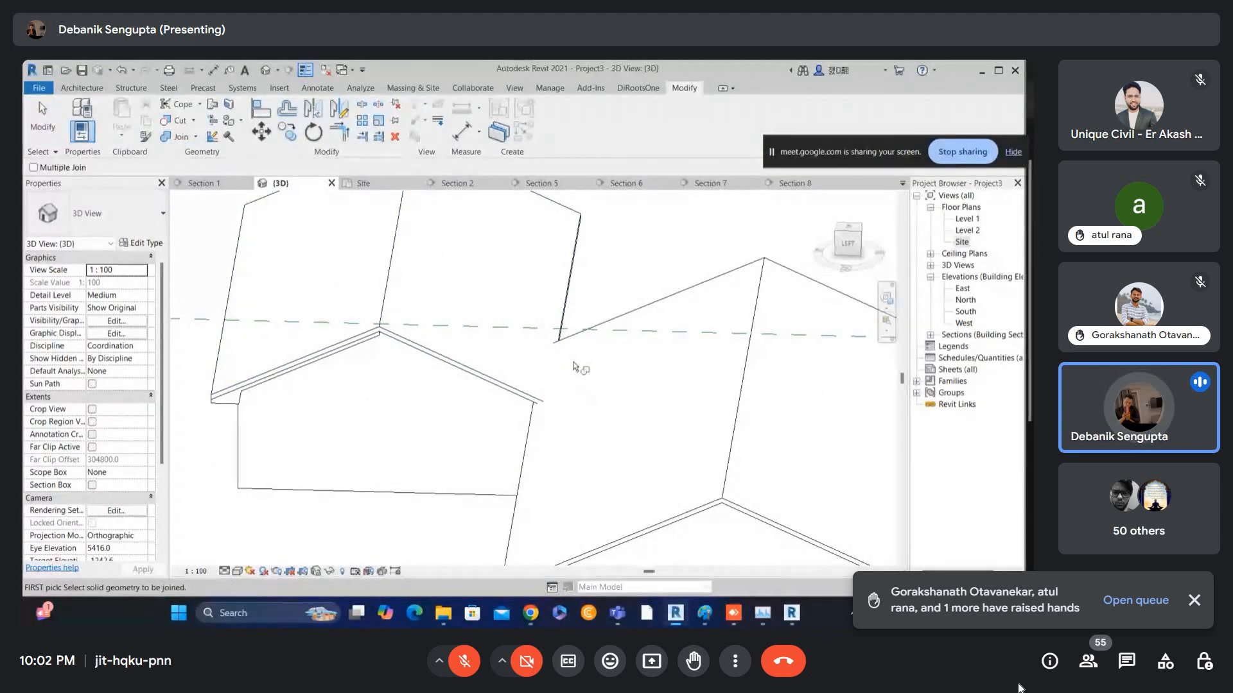
click(615, 322)
click(567, 340)
scroll(566, 339, up, 1)
key(Escape)
click(180, 137)
click(563, 319)
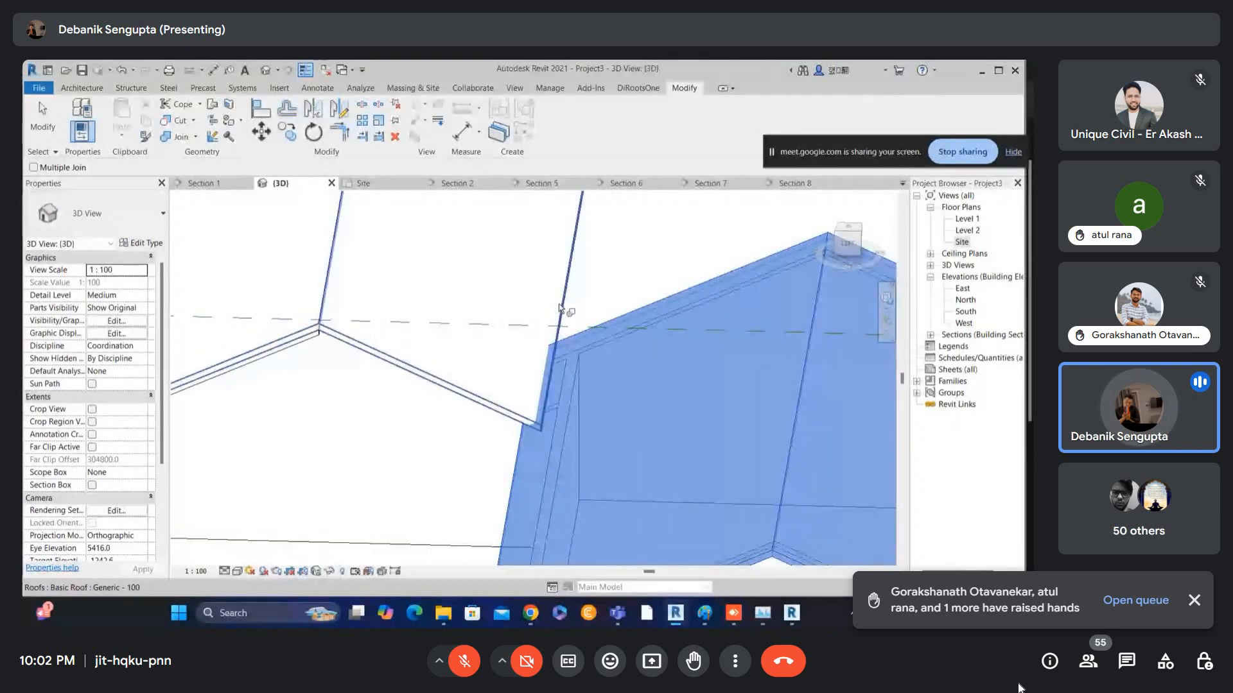
click(560, 304)
scroll(575, 341, down, 2)
key(Escape)
scroll(557, 356, up, 3)
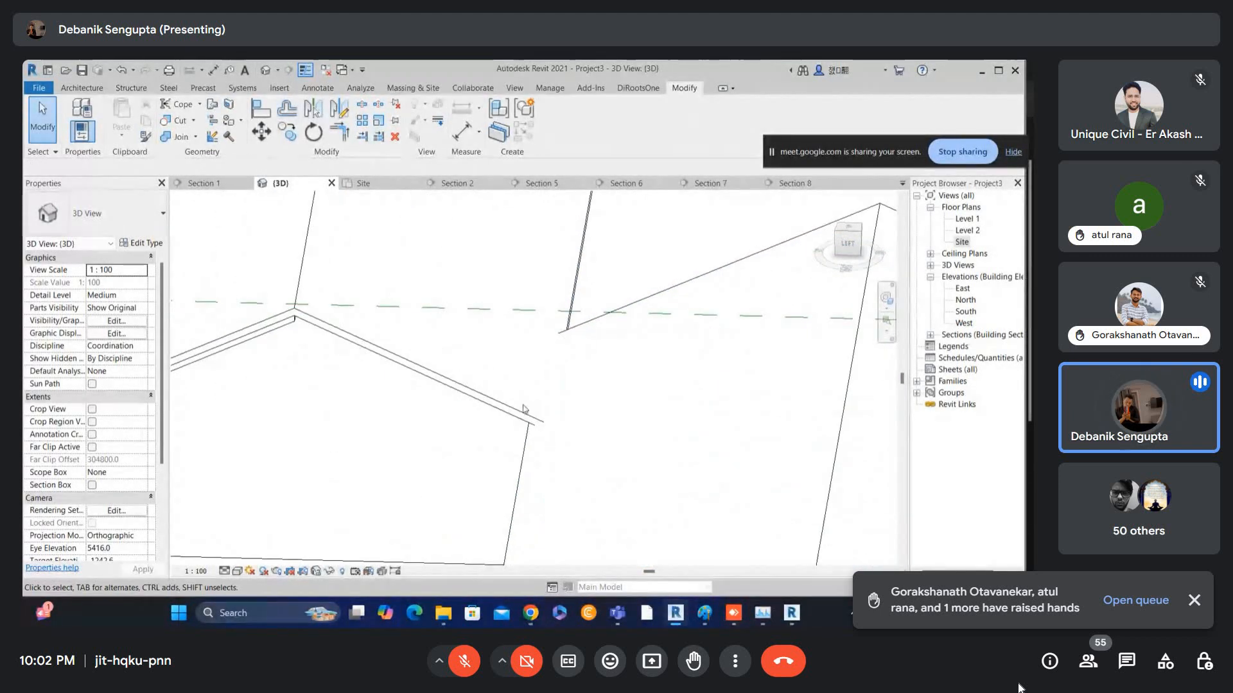
- Join the smaller building's gable roof to the main roof with Join Geometry
click(519, 414)
click(538, 406)
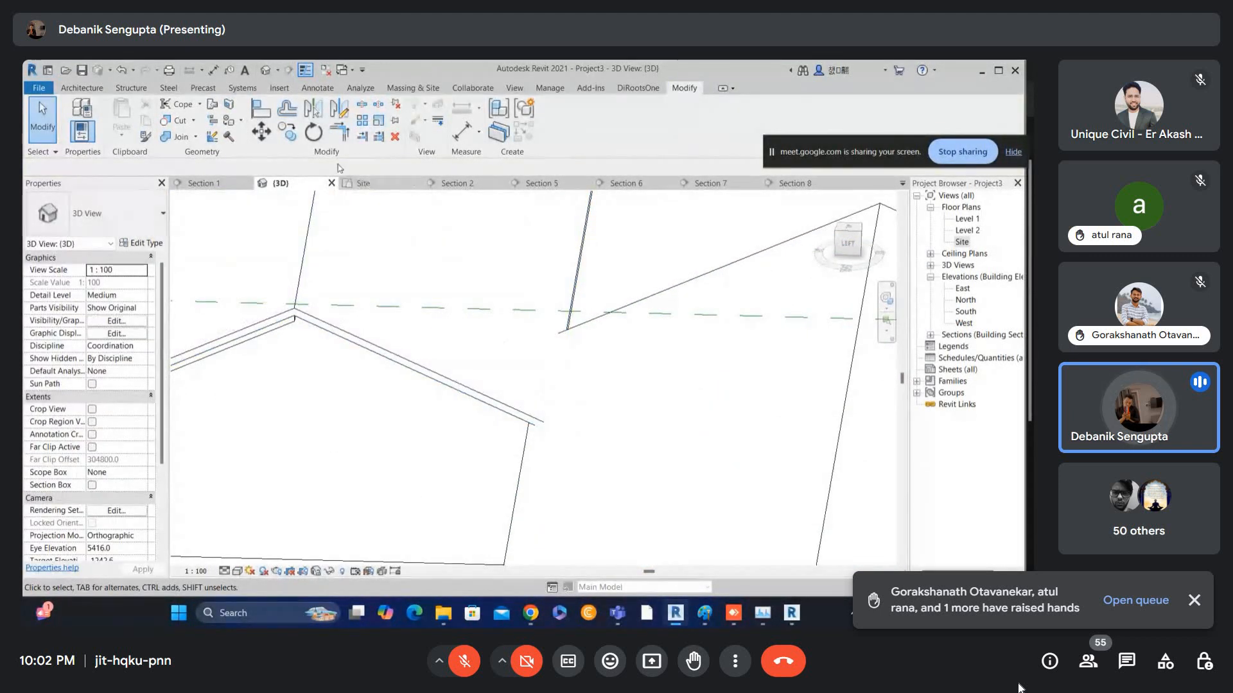
click(178, 136)
click(364, 345)
click(530, 453)
scroll(529, 452, down, 2)
key(Escape)
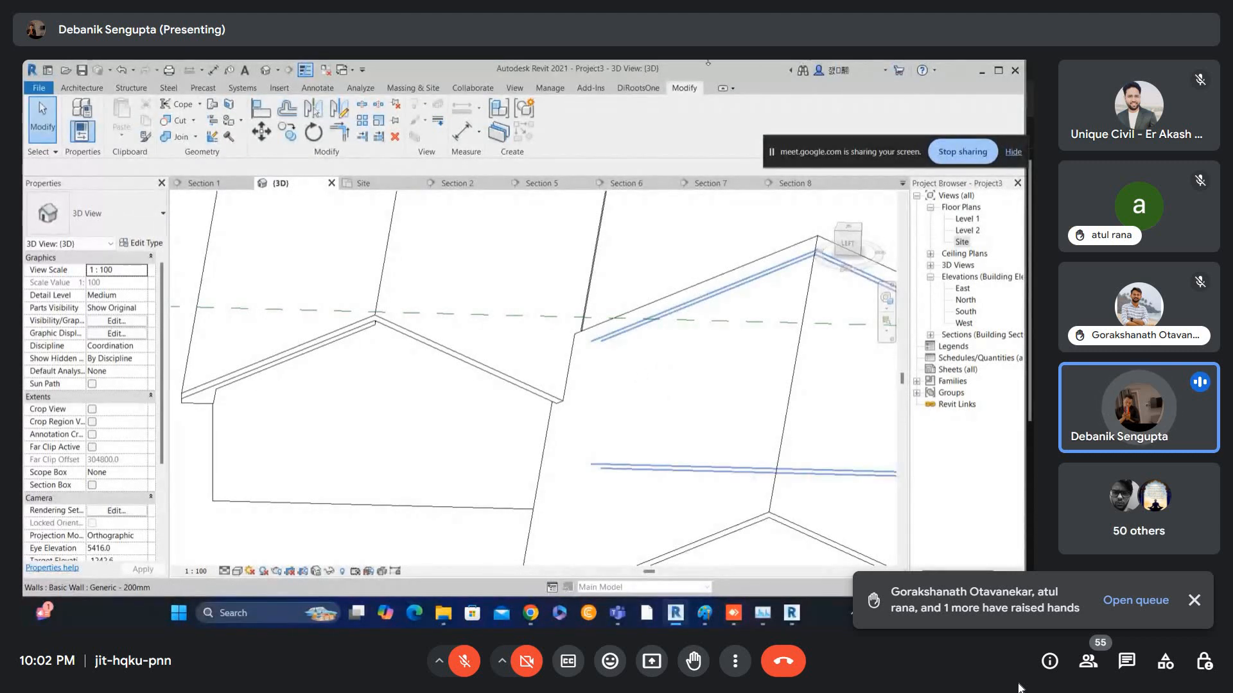
- Examine the modelled roofs from above against the point cloud, especially the scanned ridge running off the main roof
scroll(588, 331, down, 2)
scroll(512, 357, down, 2)
shift+middle_drag(560, 371, 635, 368)
scroll(648, 367, up, 2)
shift+middle_drag(571, 295, 641, 334)
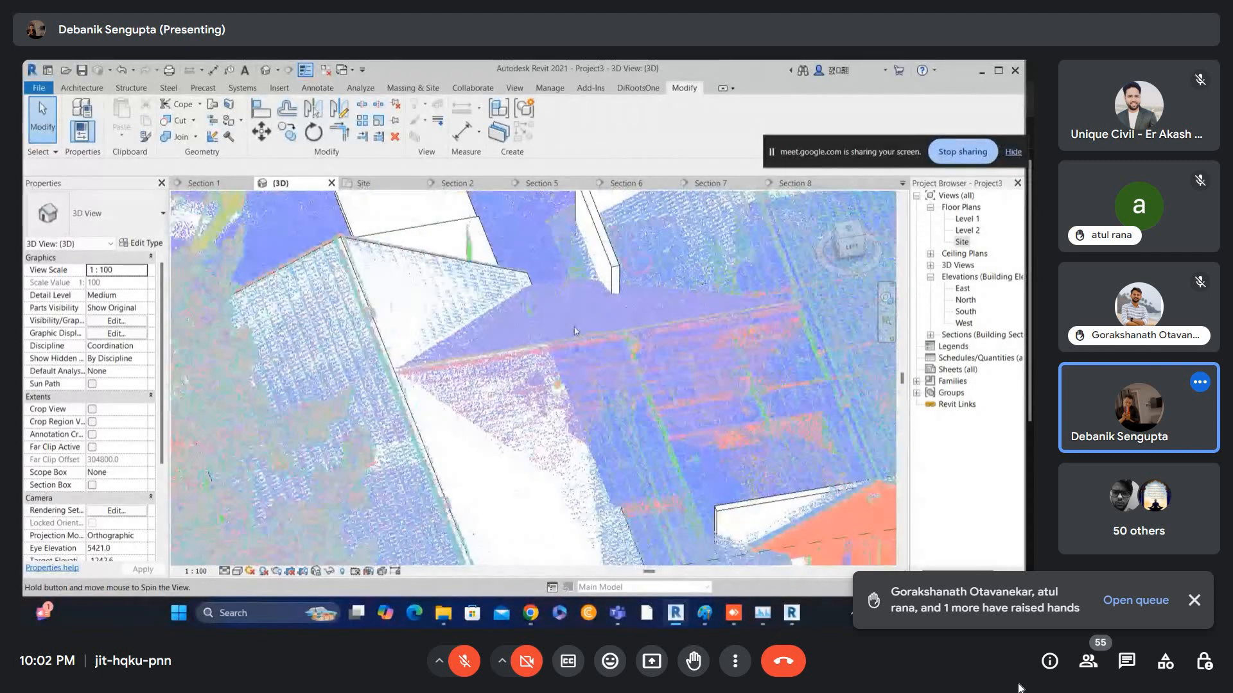
scroll(640, 334, down, 2)
scroll(641, 331, up, 5)
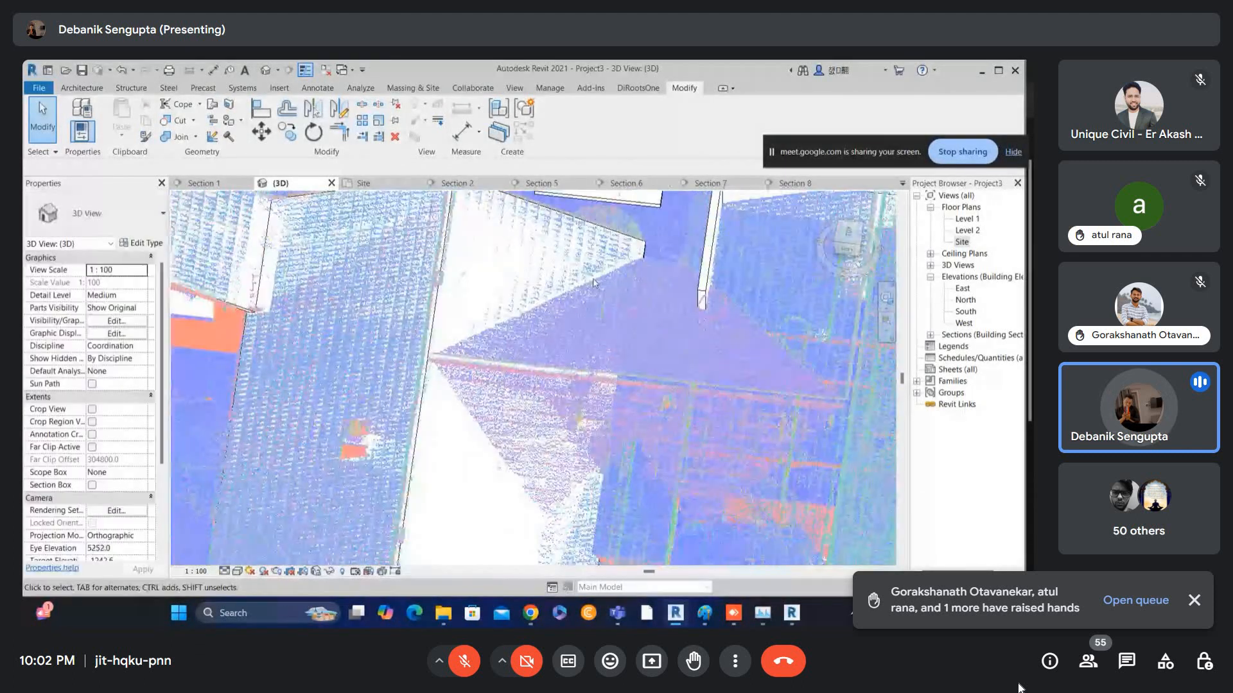
scroll(765, 379, down, 4)
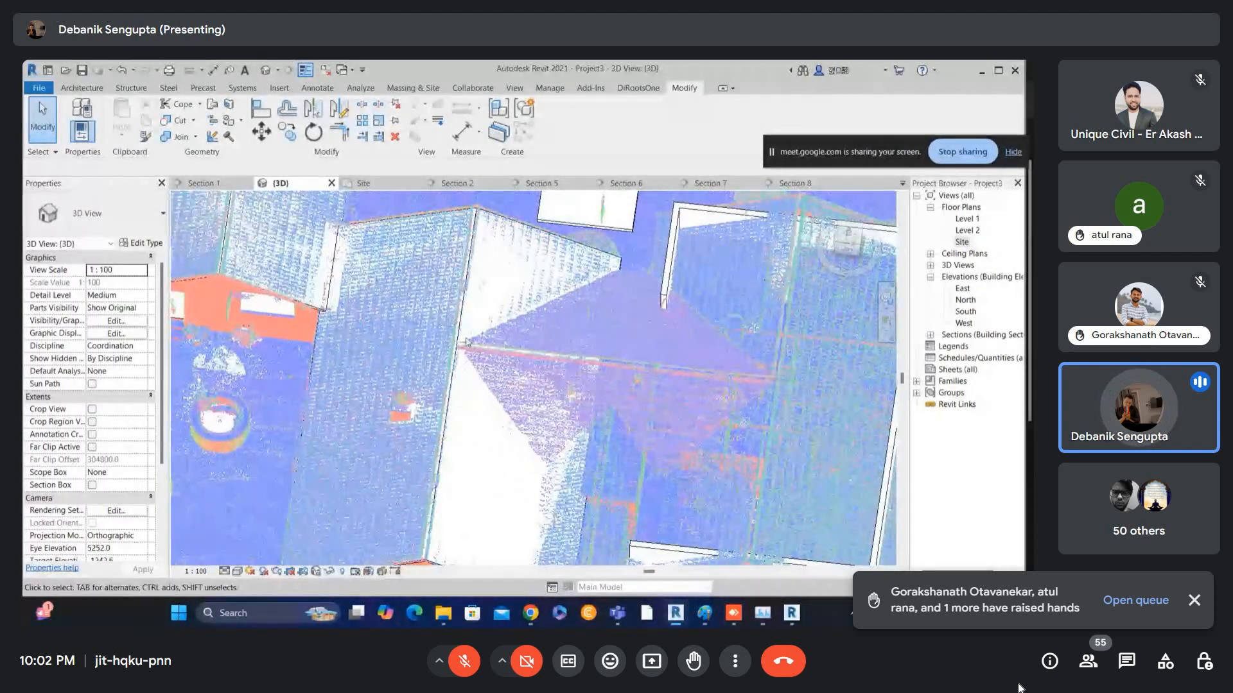
- Examine the unroofed wing and the glazed bay in 3D against the scanned roof shapes above them
scroll(766, 375, down, 3)
shift+middle_drag(650, 418, 764, 297)
scroll(725, 366, up, 2)
middle_drag(635, 366, 632, 454)
scroll(603, 399, down, 2)
middle_drag(566, 403, 576, 365)
scroll(696, 393, up, 4)
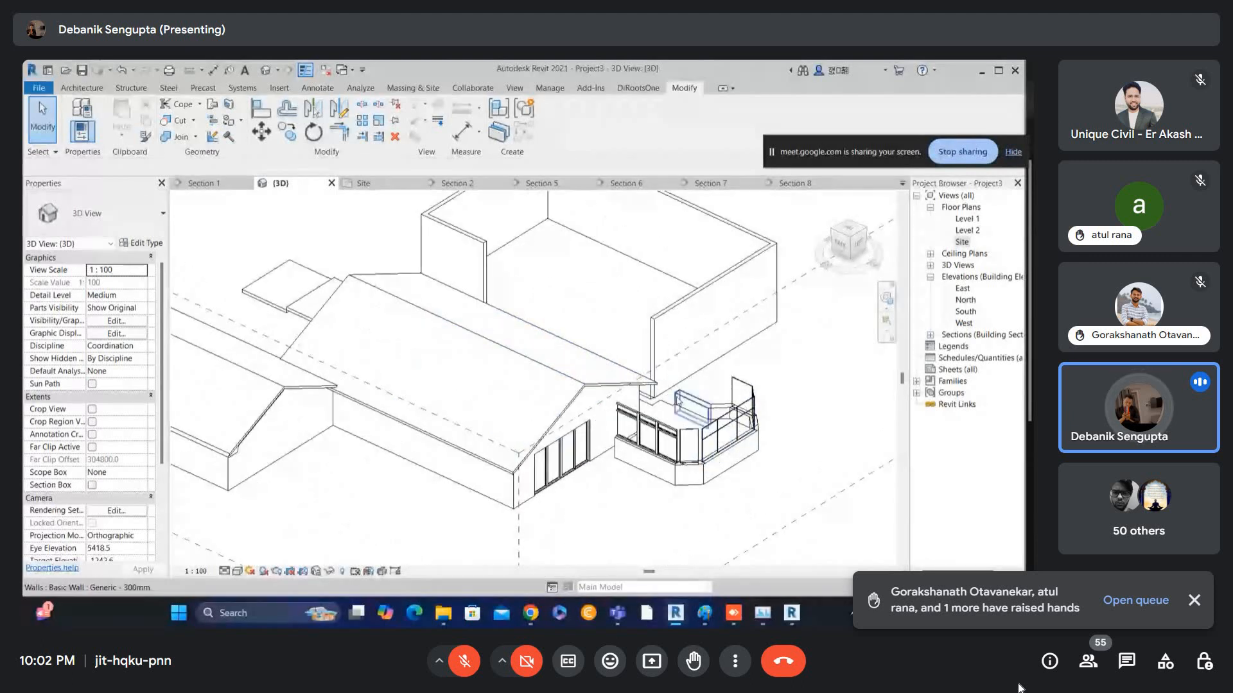
shift+middle_drag(697, 397, 693, 434)
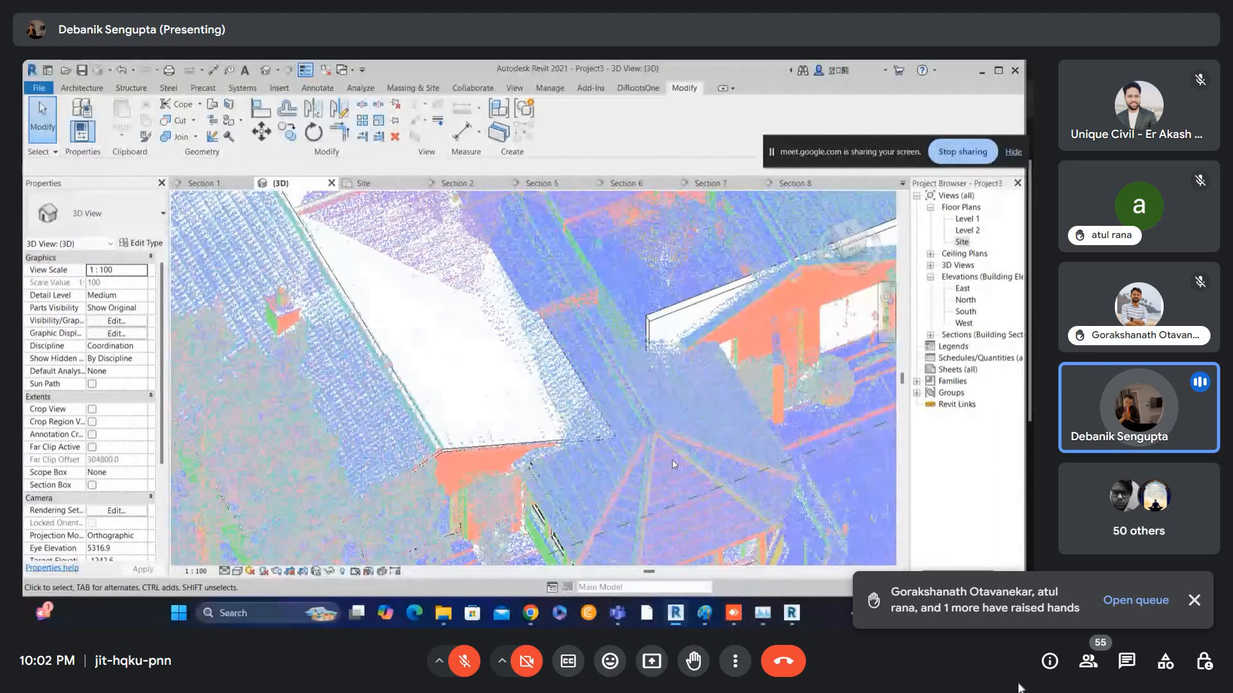
scroll(636, 432, down, 4)
shift+middle_drag(633, 411, 625, 344)
scroll(623, 346, down, 1)
scroll(549, 356, up, 2)
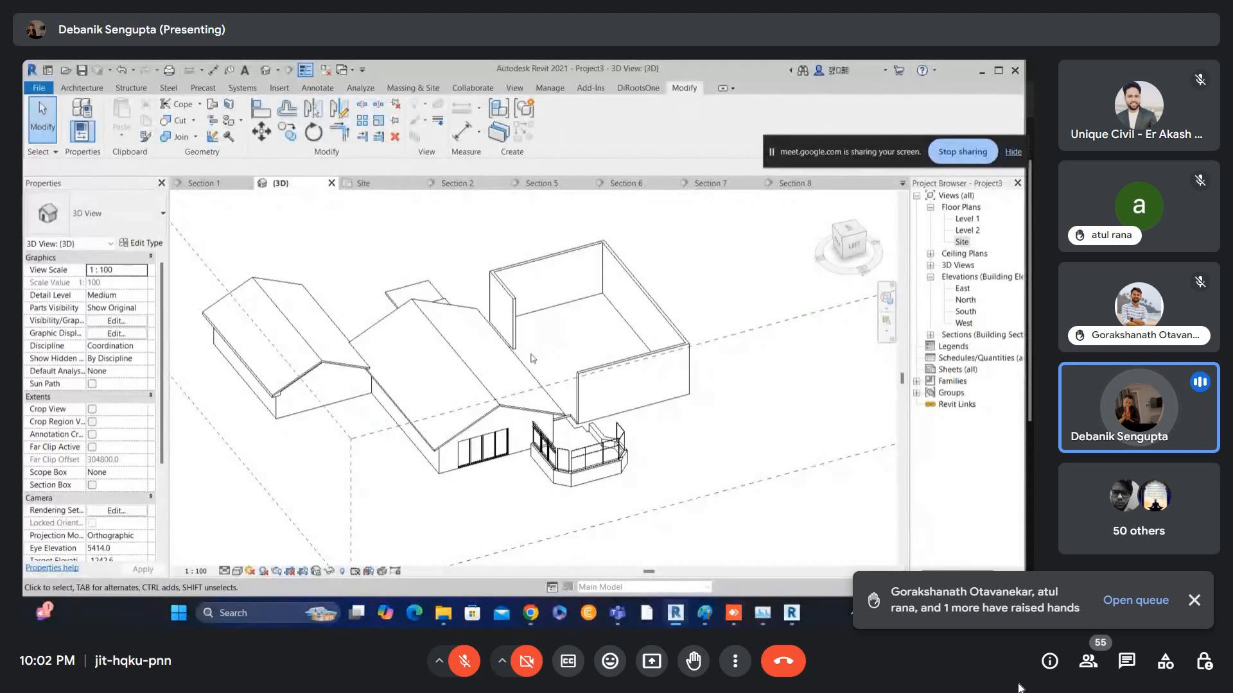
scroll(534, 358, down, 2)
- Open the Site plan and delete the two rectangular Generic 150mm floors standing apart east of the main building
double_click(962, 245)
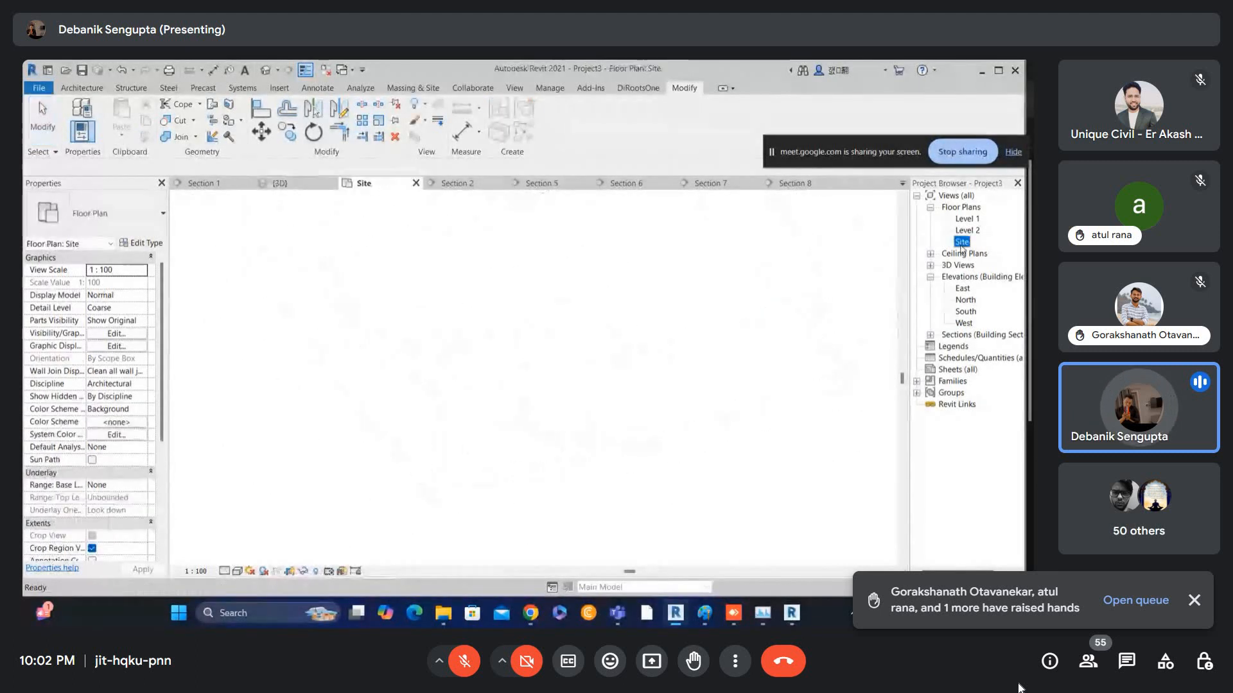
scroll(595, 372, down, 2)
middle_drag(596, 373, 457, 378)
scroll(634, 361, up, 2)
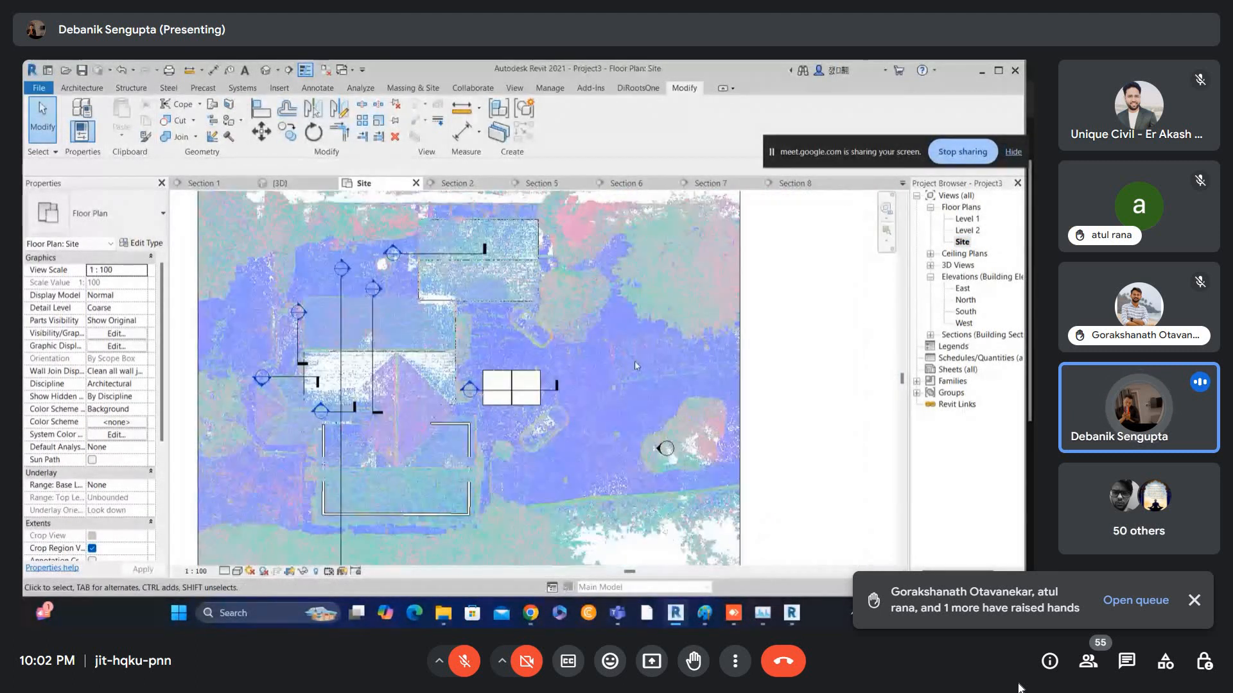
right_click(627, 355)
click(641, 361)
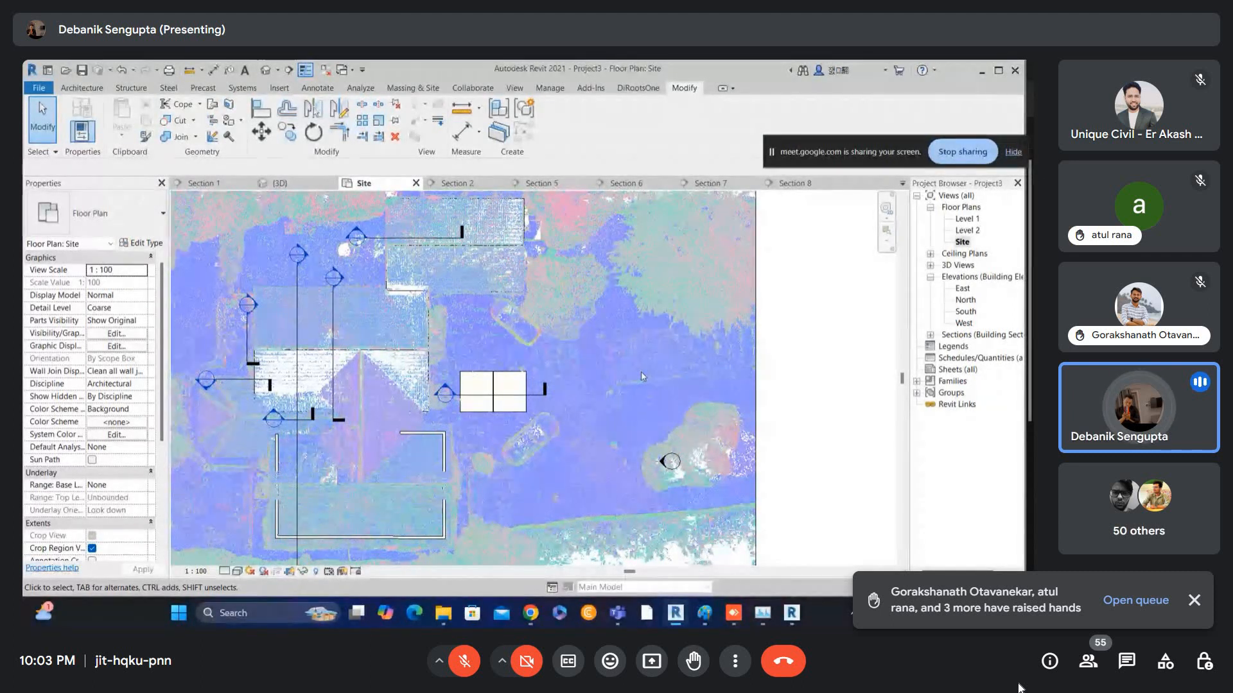
scroll(465, 352, up, 2)
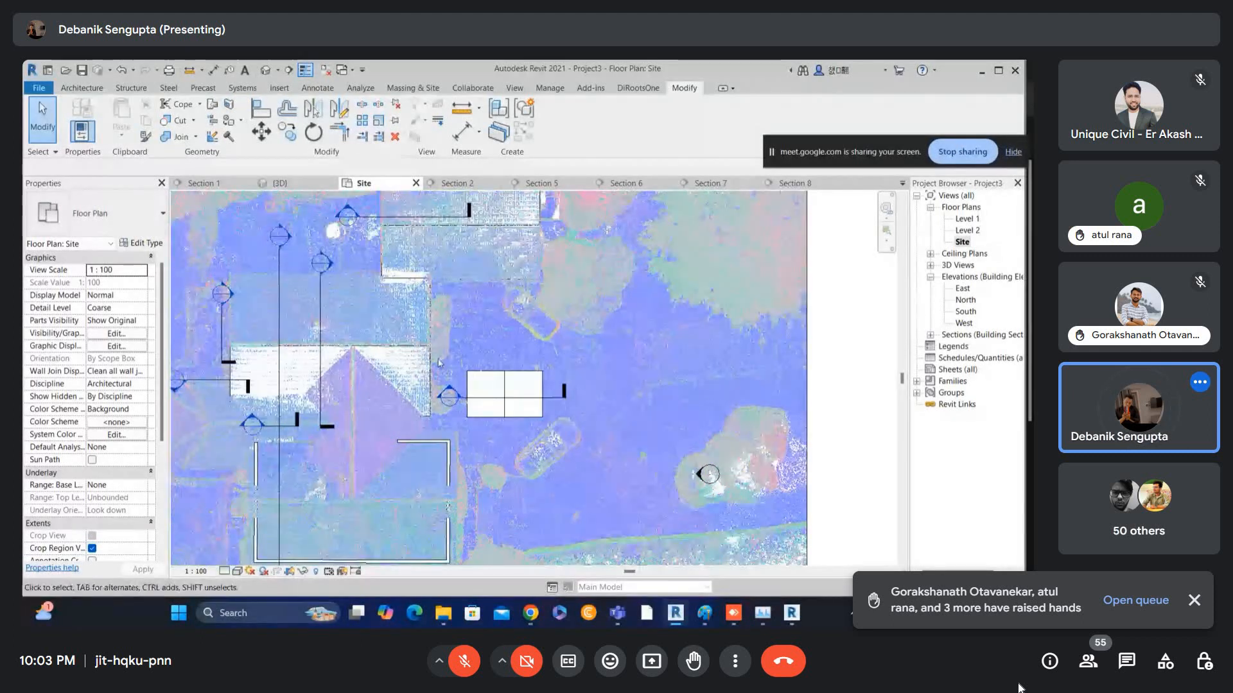
drag(594, 483, 589, 481)
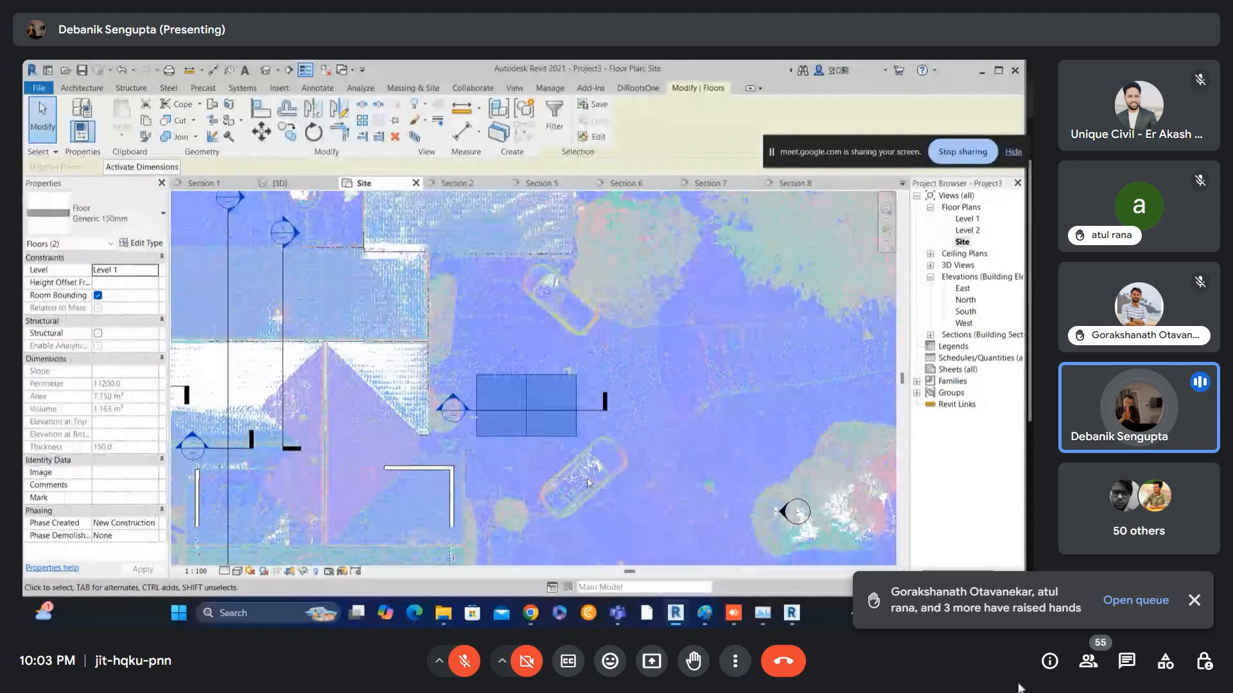
key(Escape)
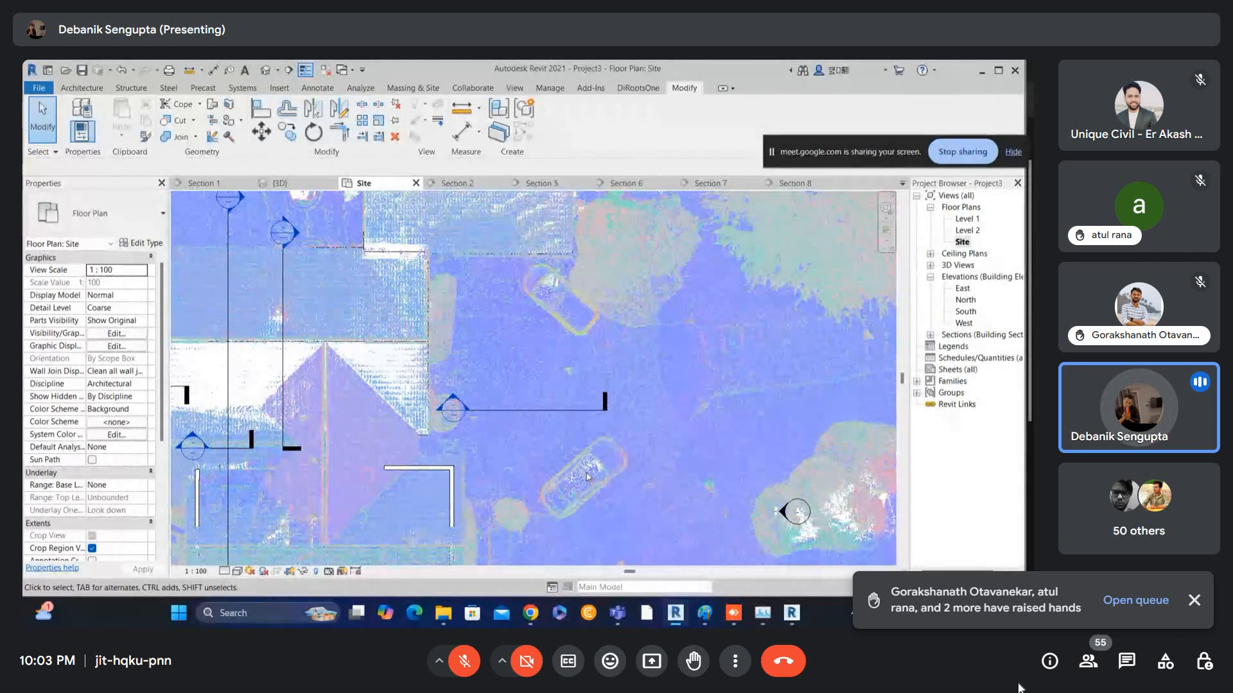
- Move the Section 7 line through the centre of the scanned chimney and reduce its far clip offset to about 187 mm
scroll(259, 311, up, 6)
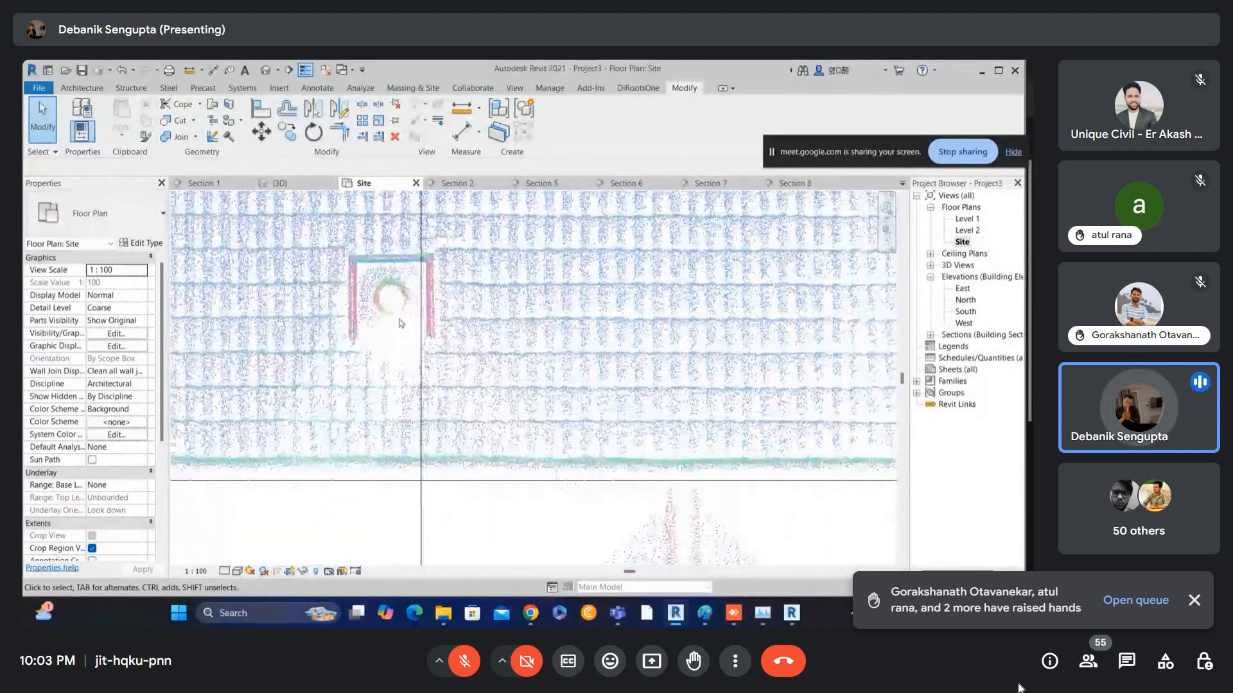
click(420, 337)
scroll(420, 338, down, 1)
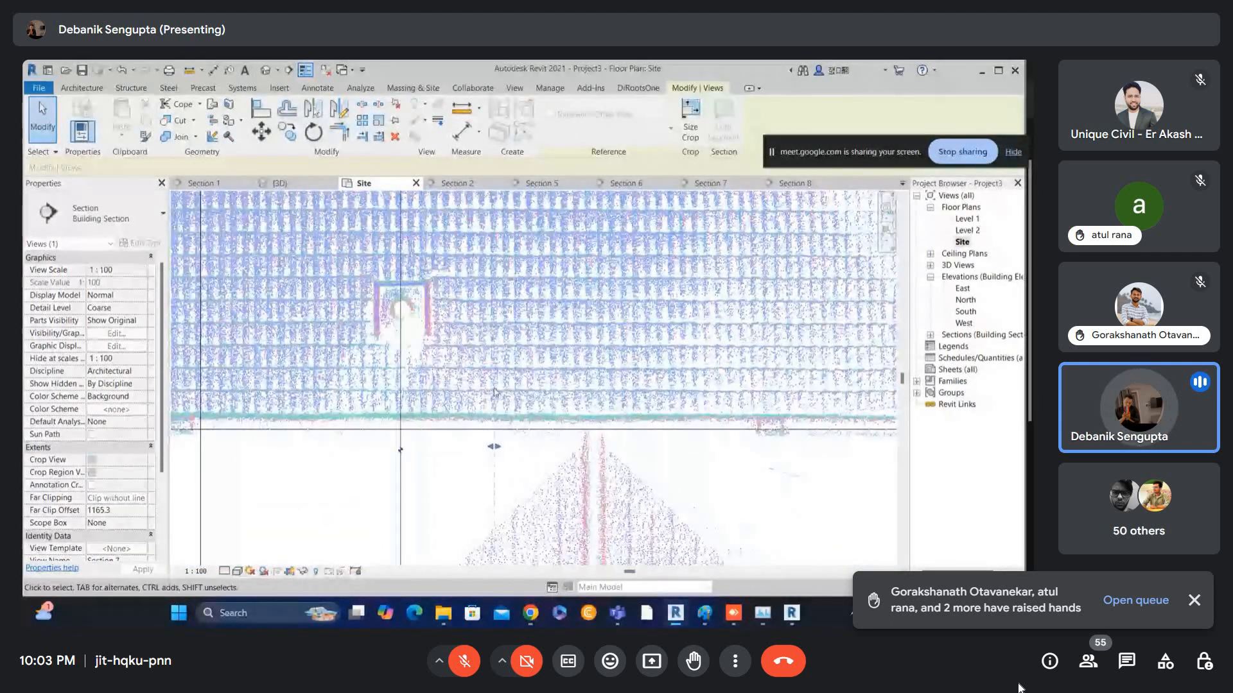
drag(420, 328, 399, 324)
scroll(474, 372, down, 1)
drag(479, 439, 435, 454)
scroll(434, 443, down, 2)
- Open Section 7 to examine the scanned chimney profile above the main roof, and return to the 3D view
click(434, 443)
double_click(438, 233)
scroll(409, 344, up, 2)
scroll(405, 299, up, 3)
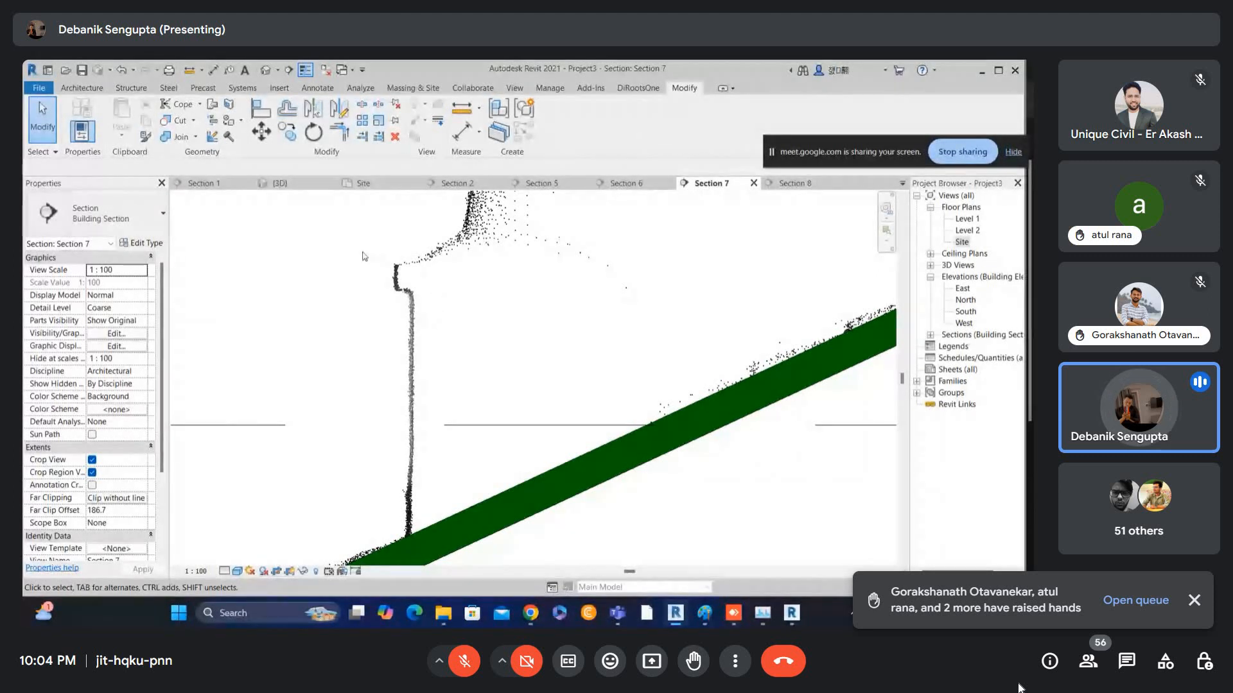
click(266, 69)
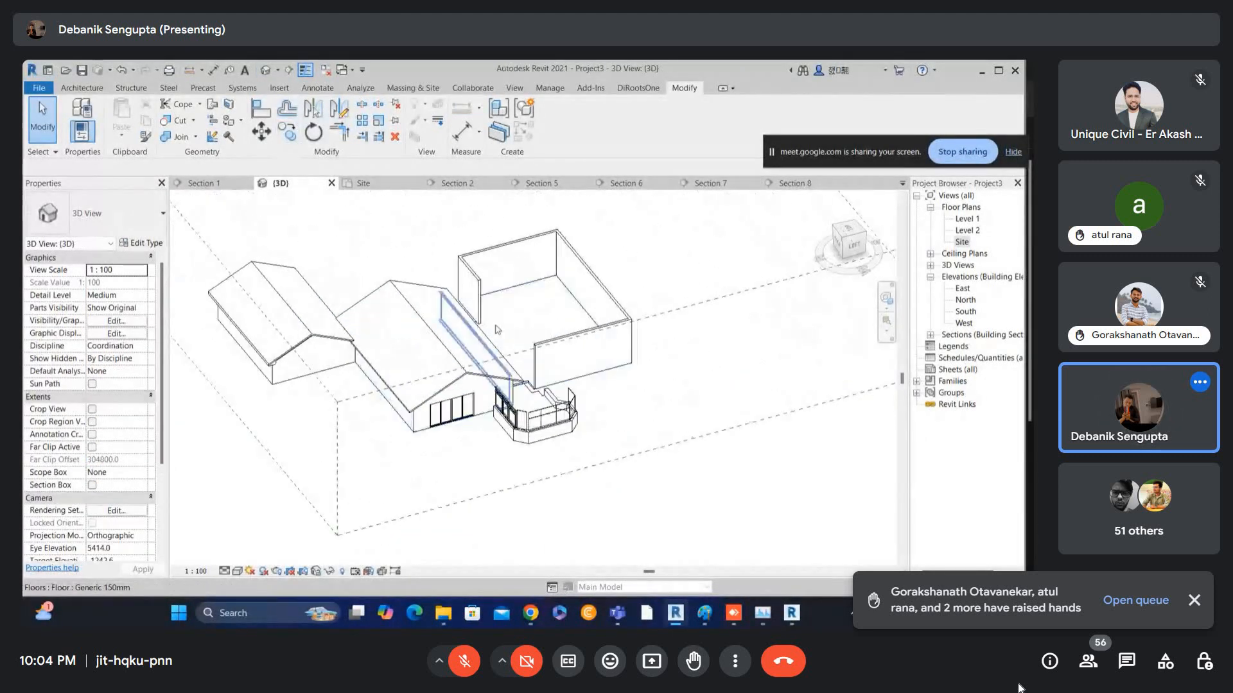
- In the Site plan, draw a rectangle of Generic - 200mm walls, 8000 mm high, around the scanned chimney, about 642 mm deep
double_click(961, 243)
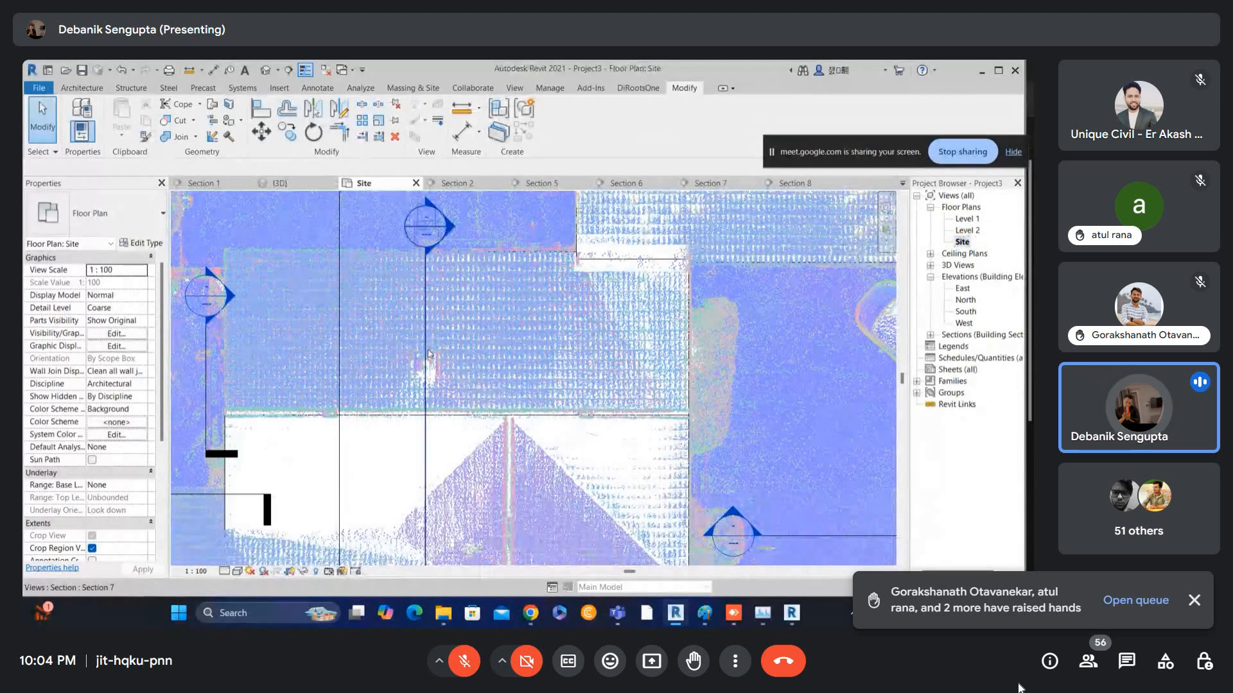
scroll(433, 359, up, 3)
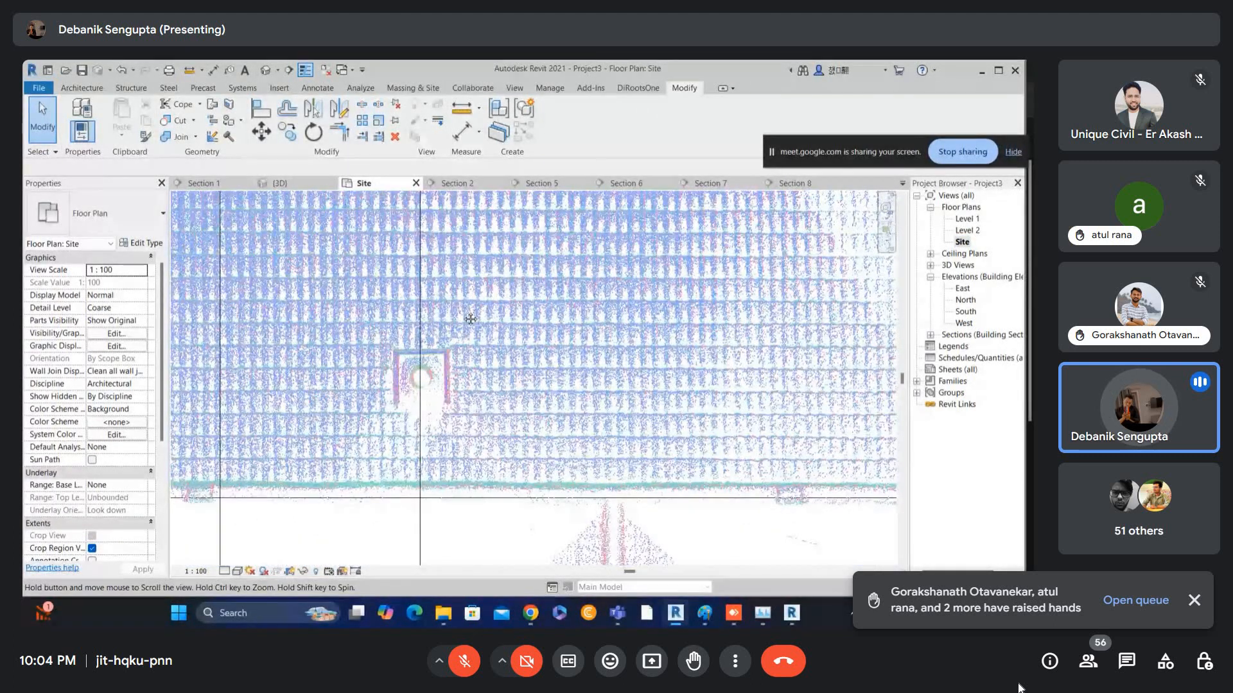
middle_drag(471, 319, 494, 276)
key(w)
key(a)
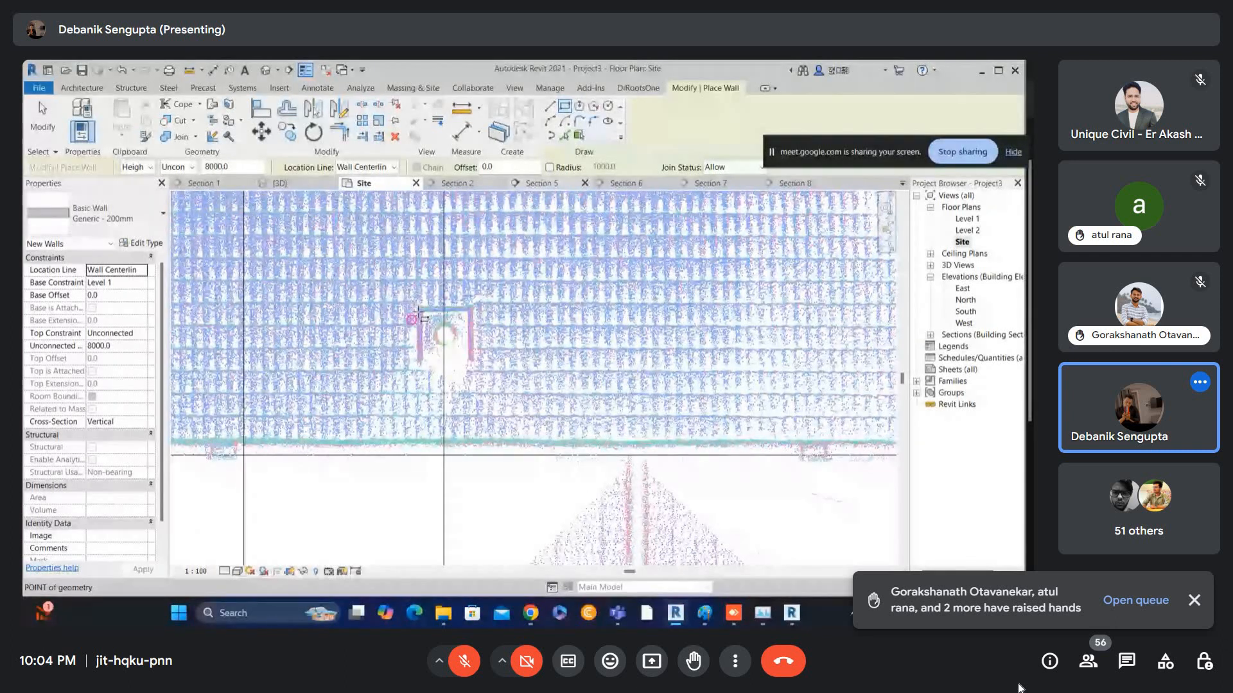
click(473, 365)
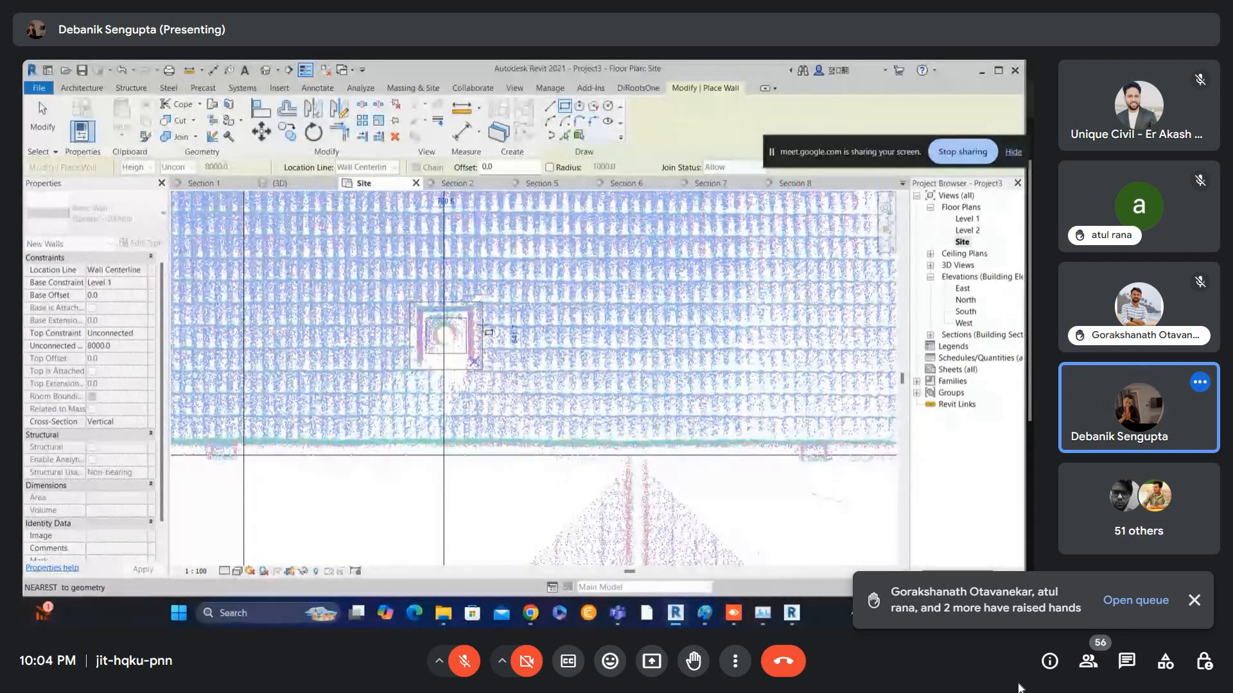
key(Escape)
key(Escape)
- Nudge the chimney's east and north walls inward to fit inside the scanned outline
scroll(482, 332, up, 1)
click(483, 332)
scroll(483, 332, up, 2)
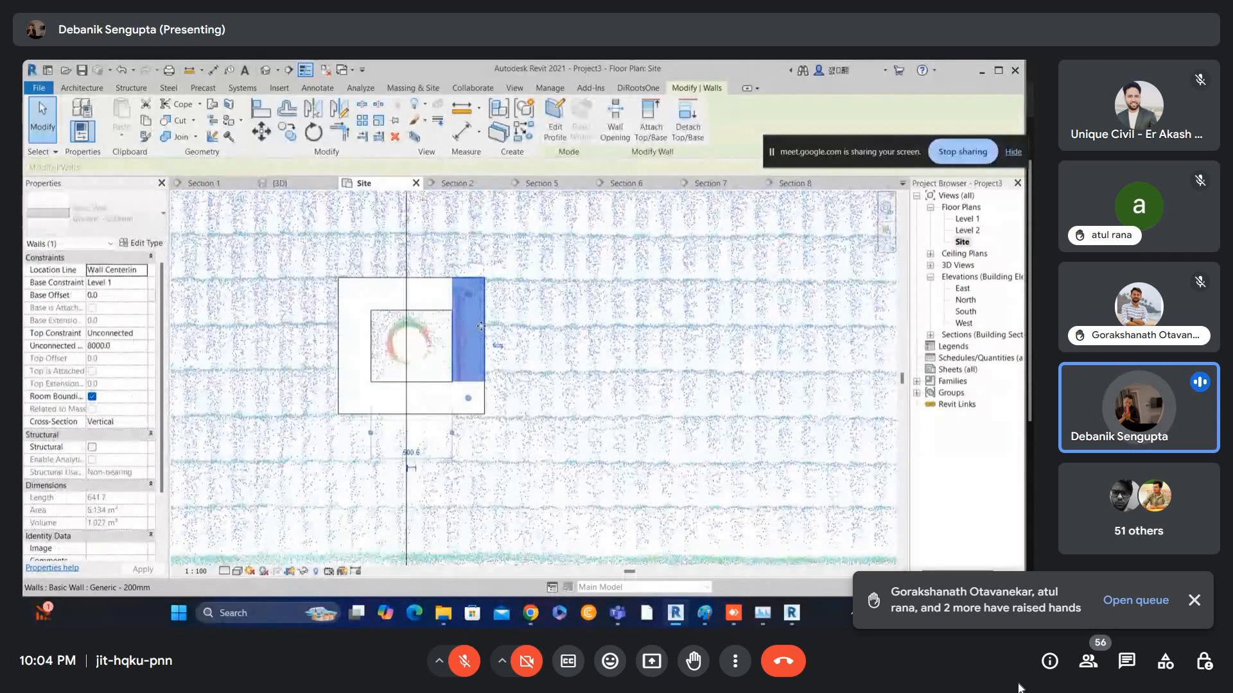
key(Left)
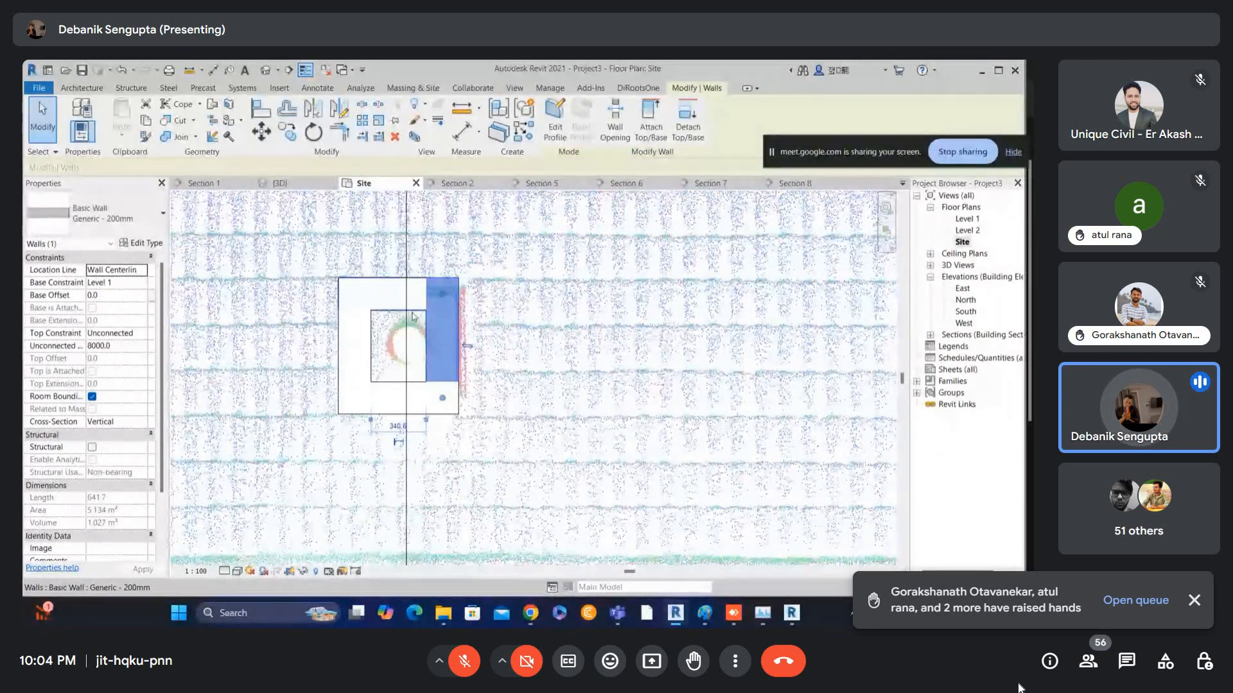
click(413, 314)
key(Down)
key(Down)
key(Down)
key(Down)
key(Down)
- Nudge the chimney's west and south walls inward to fit the scanned outline
click(376, 345)
key(Right)
key(Right)
key(Right)
key(Right)
key(Right)
key(Right)
key(Right)
click(421, 379)
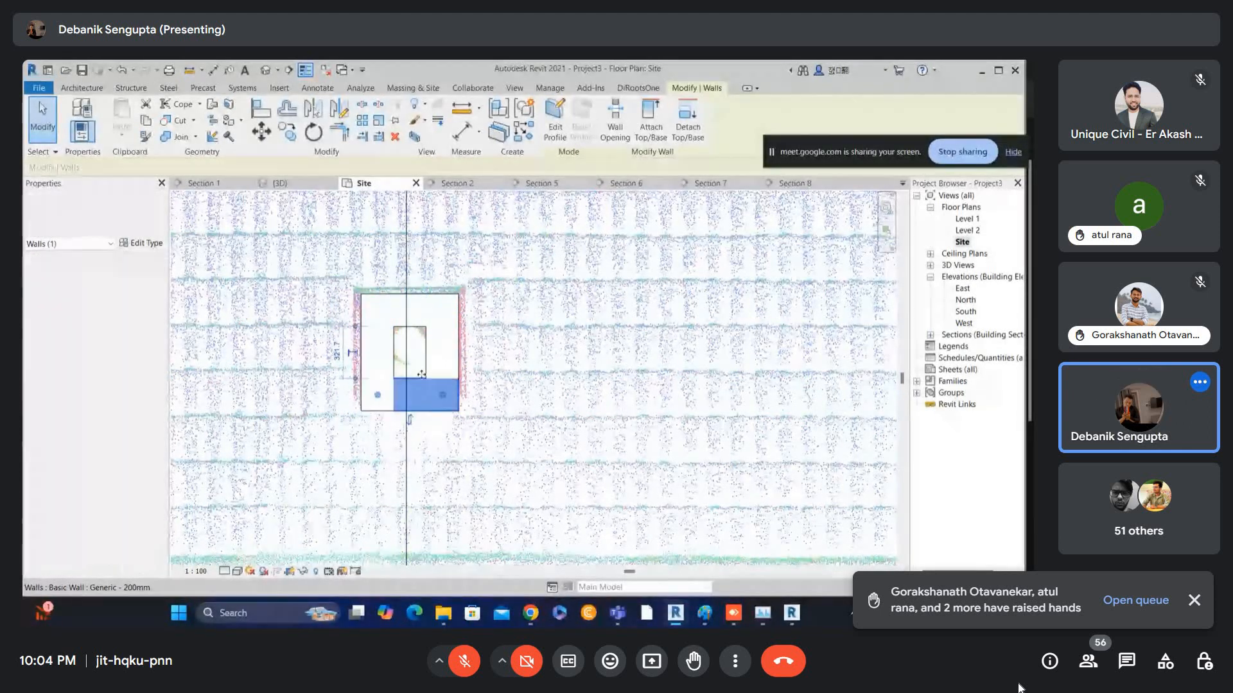
key(Up)
key(Up)
key(Up)
key(Up)
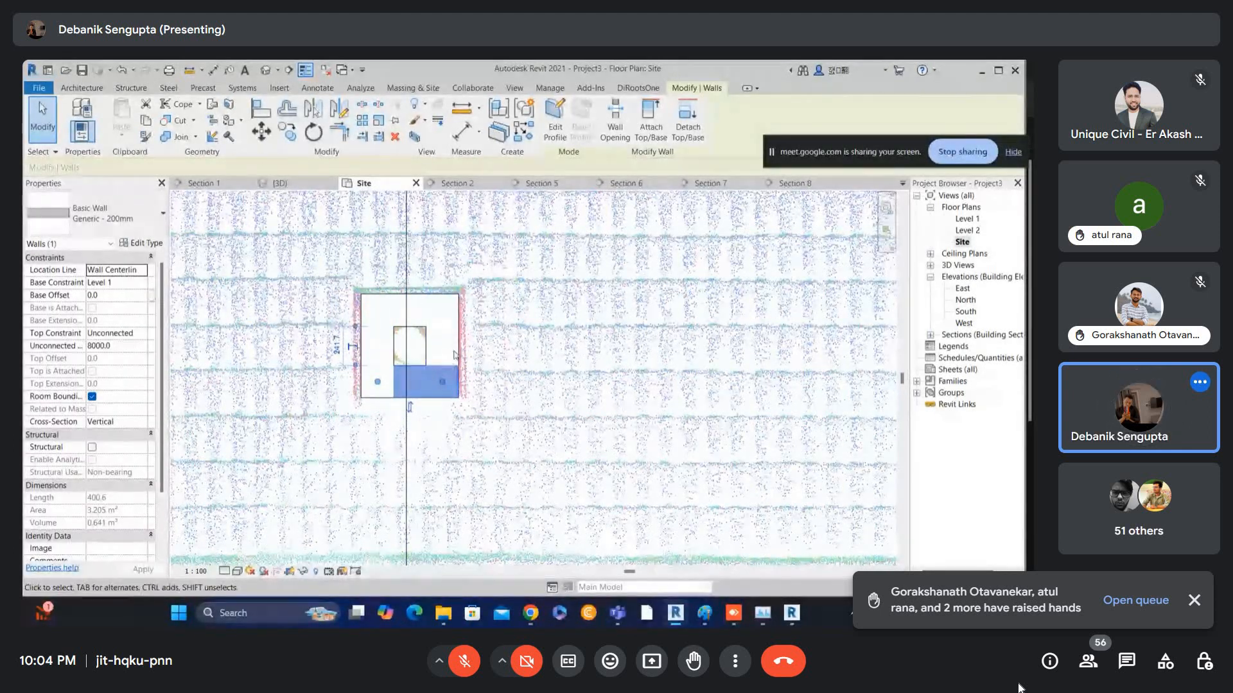
- Select all four chimney walls and change their type to Generic - 90mm Brick
scroll(450, 363, down, 4)
key(Escape)
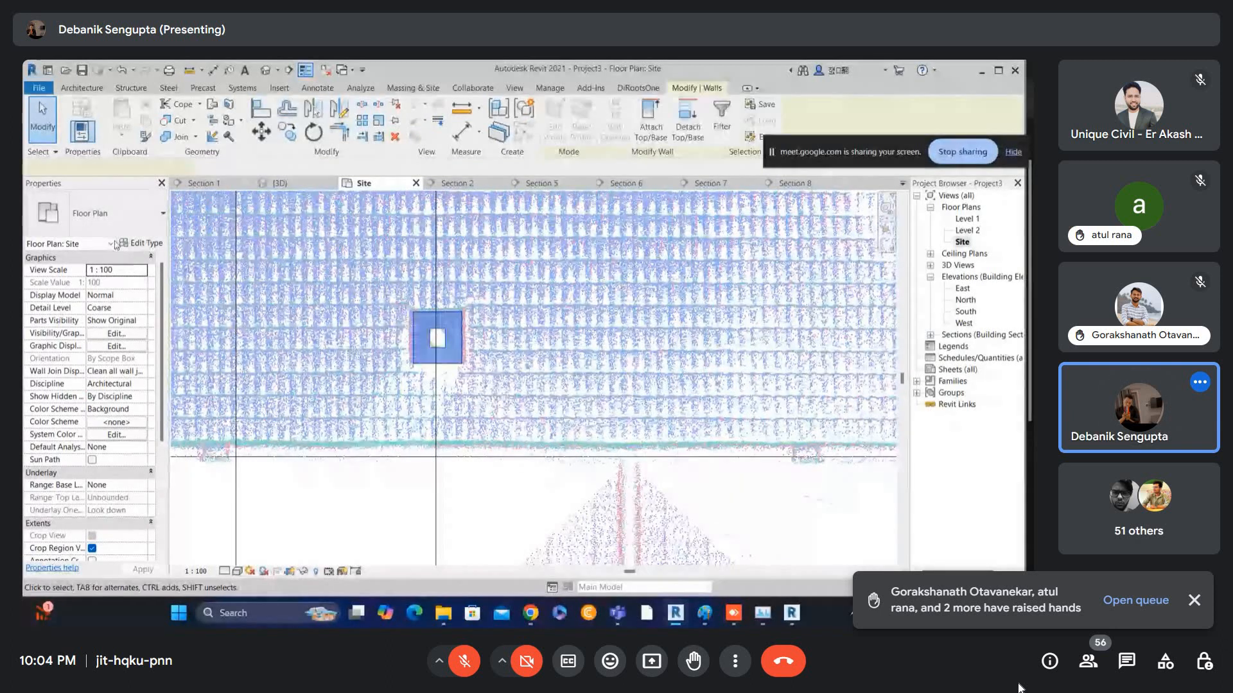
click(122, 217)
scroll(145, 297, up, 3)
scroll(131, 344, up, 1)
scroll(132, 344, down, 1)
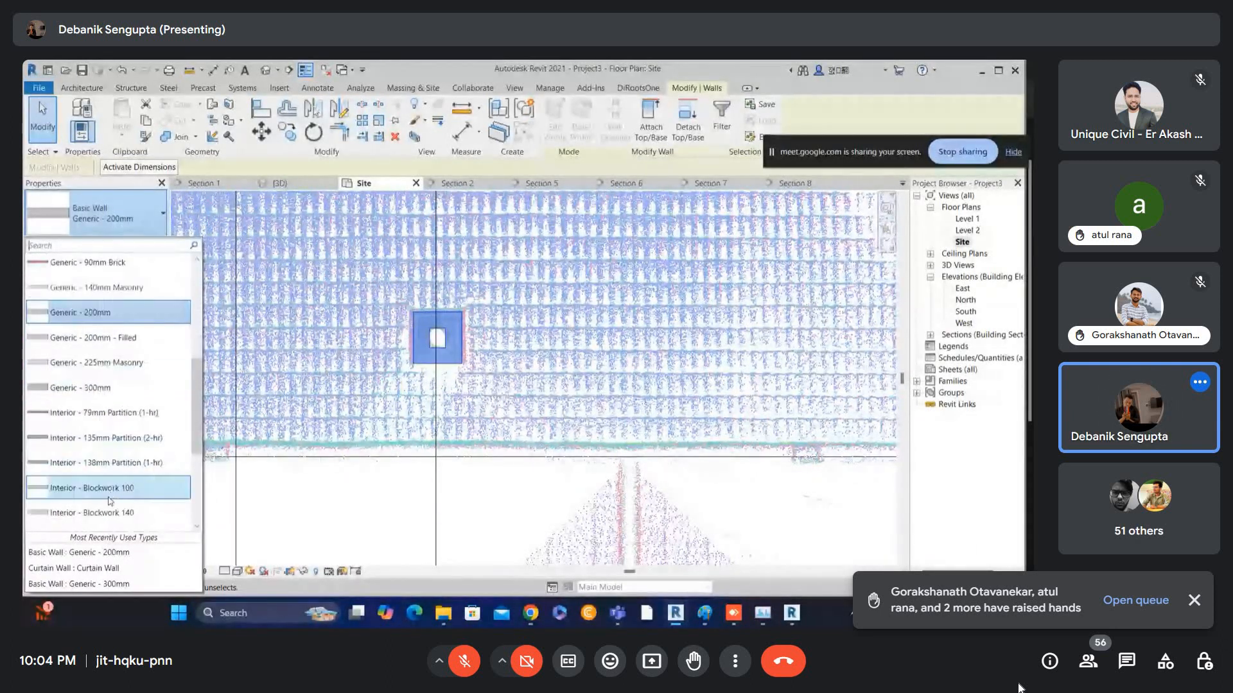
scroll(111, 501, down, 1)
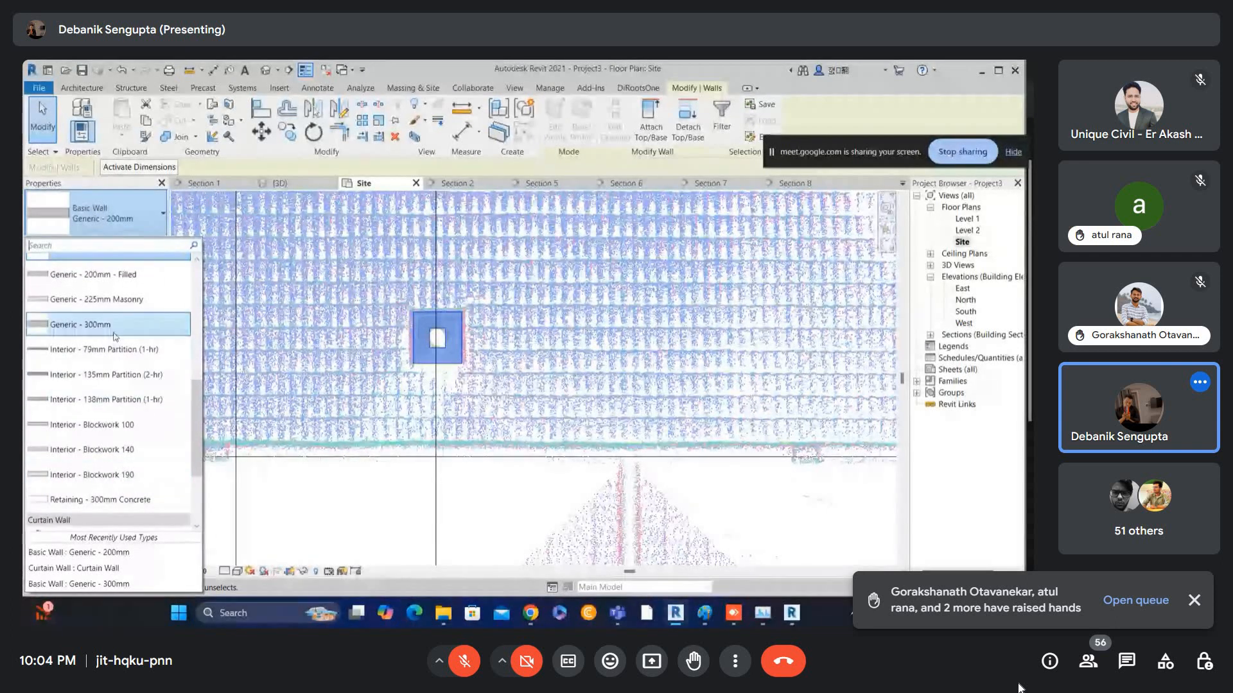
scroll(118, 337, up, 3)
scroll(119, 324, down, 2)
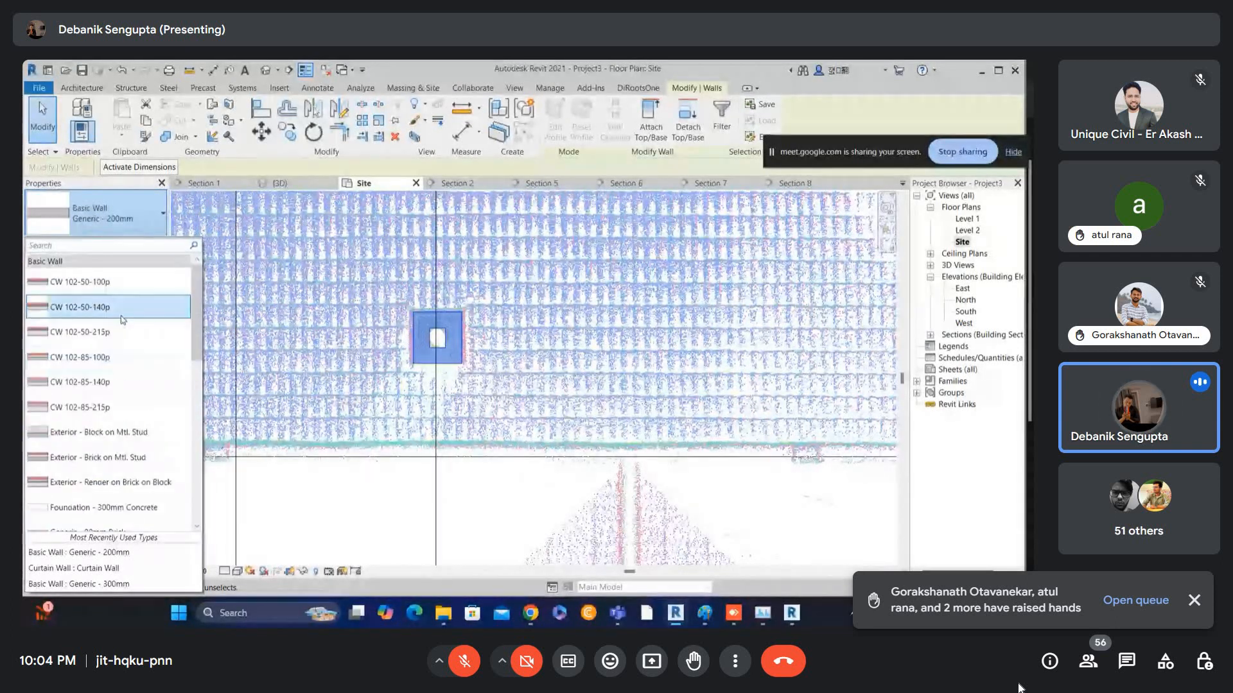
click(97, 385)
- Nudge the chimney's north and west walls outward to meet the scanned outline
scroll(433, 306, up, 3)
click(434, 306)
key(Up)
key(Up)
key(Up)
key(Up)
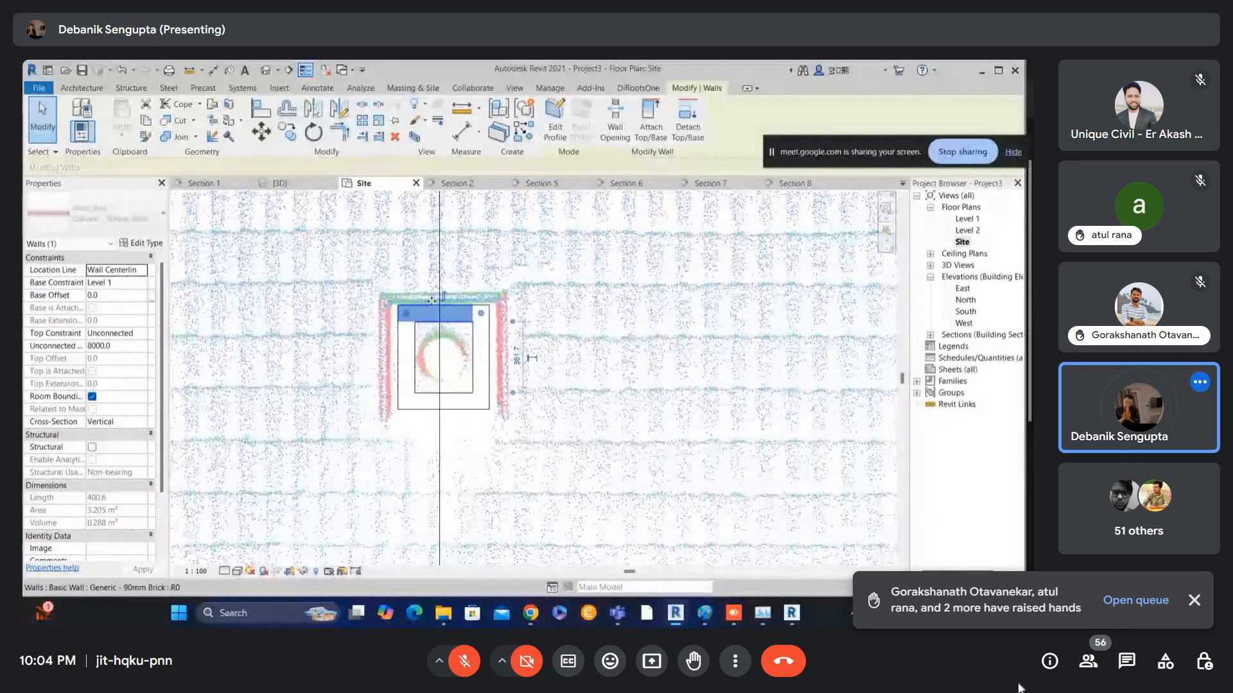
click(413, 360)
key(Left)
key(Left)
key(Left)
- Nudge the chimney's south and east walls outward to meet the scanned outline
click(426, 391)
key(Down)
key(Down)
click(489, 355)
key(Right)
key(Right)
key(Right)
click(538, 322)
scroll(537, 323, down, 2)
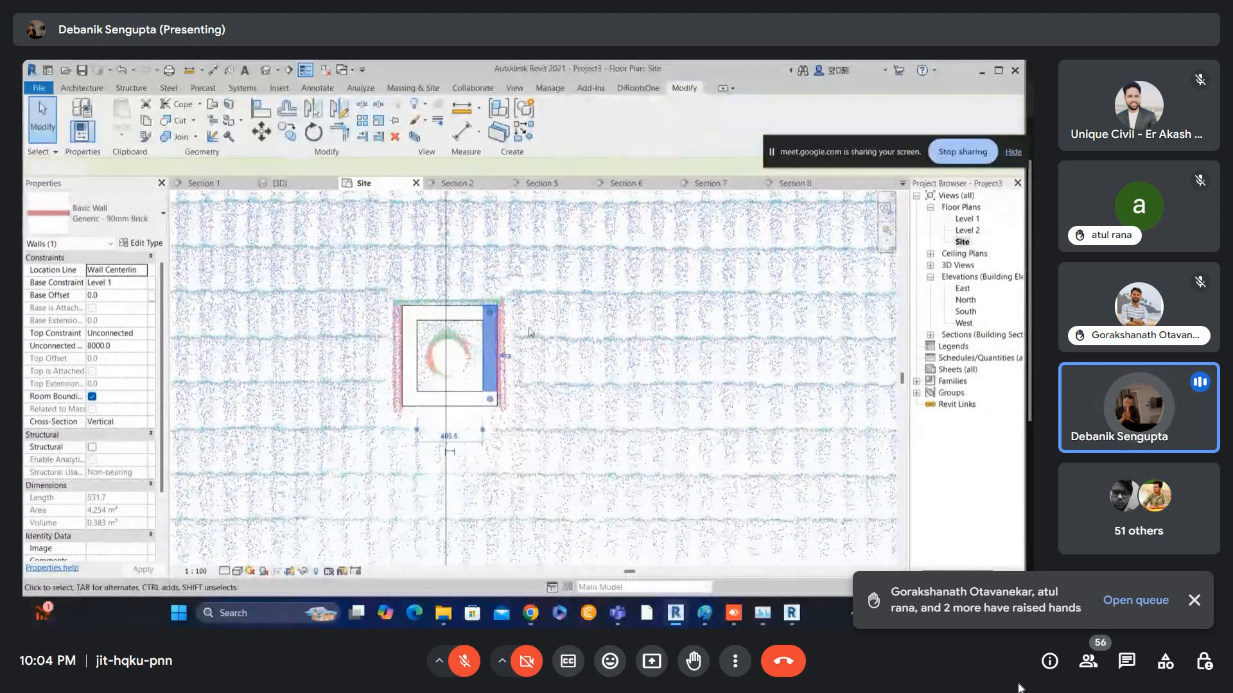
- Open Section 7 in wireframe display and nudge the chimney's down-slope wall inward onto the scanned face
middle_drag(471, 226, 437, 454)
scroll(438, 453, down, 2)
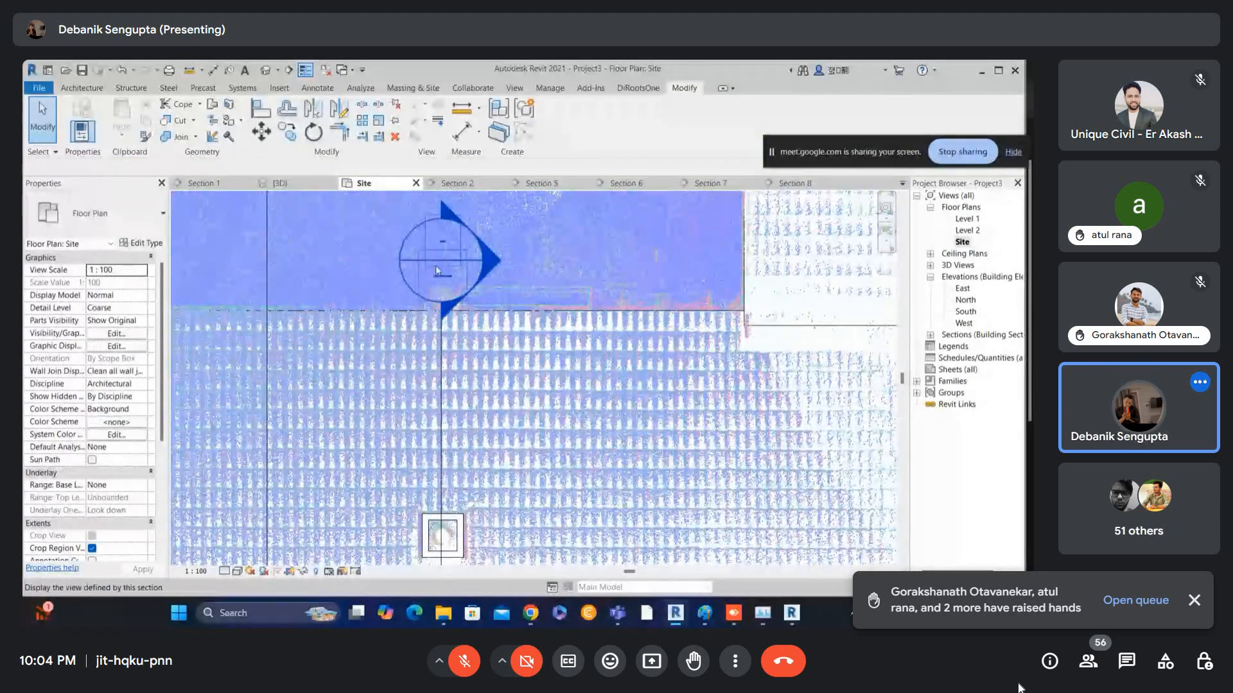
double_click(436, 264)
scroll(429, 370, up, 3)
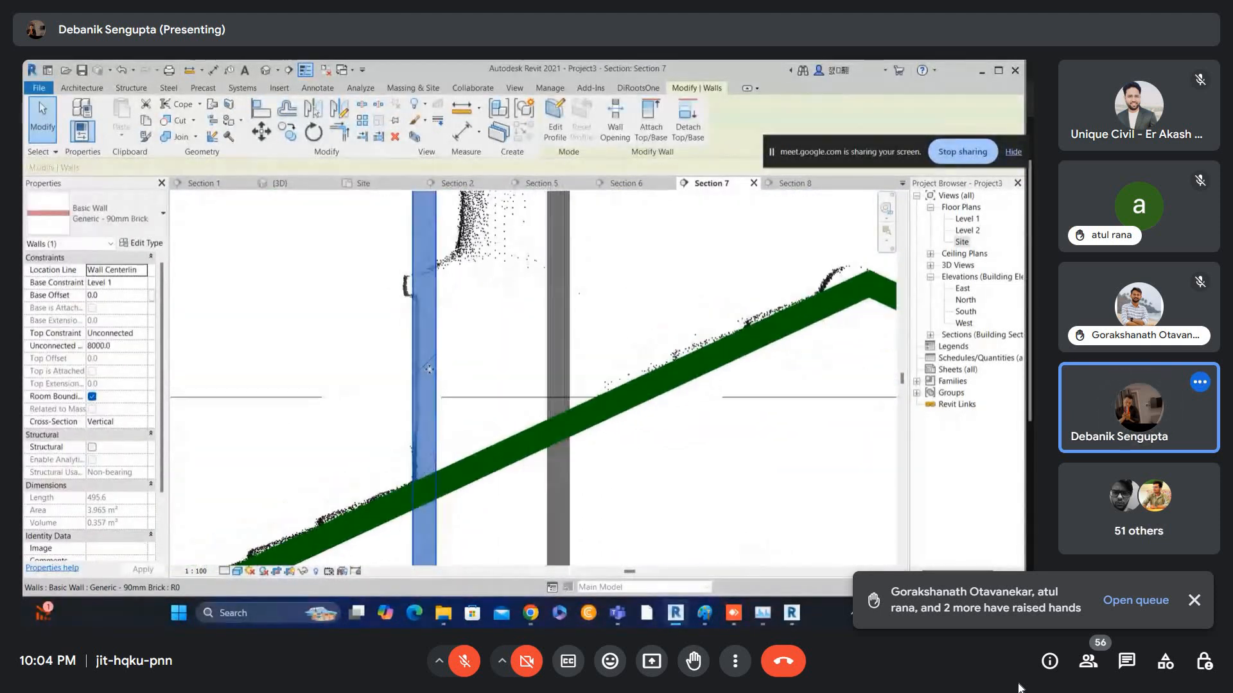
key(w)
key(f)
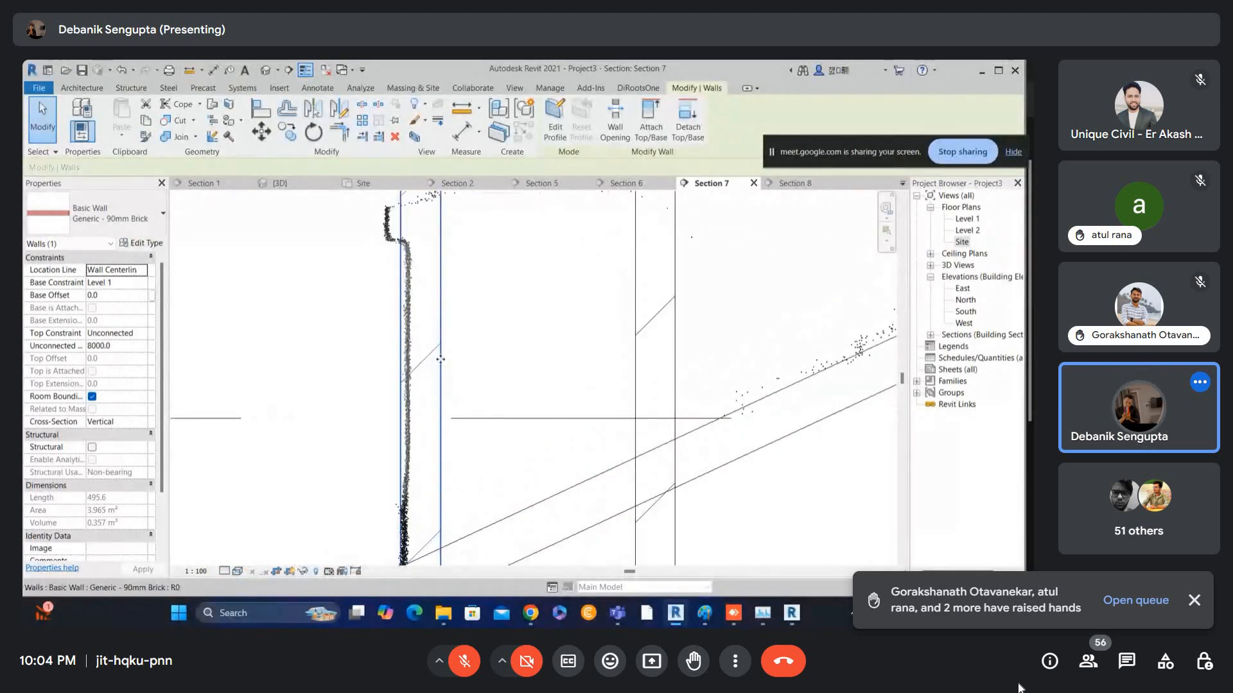
key(Right)
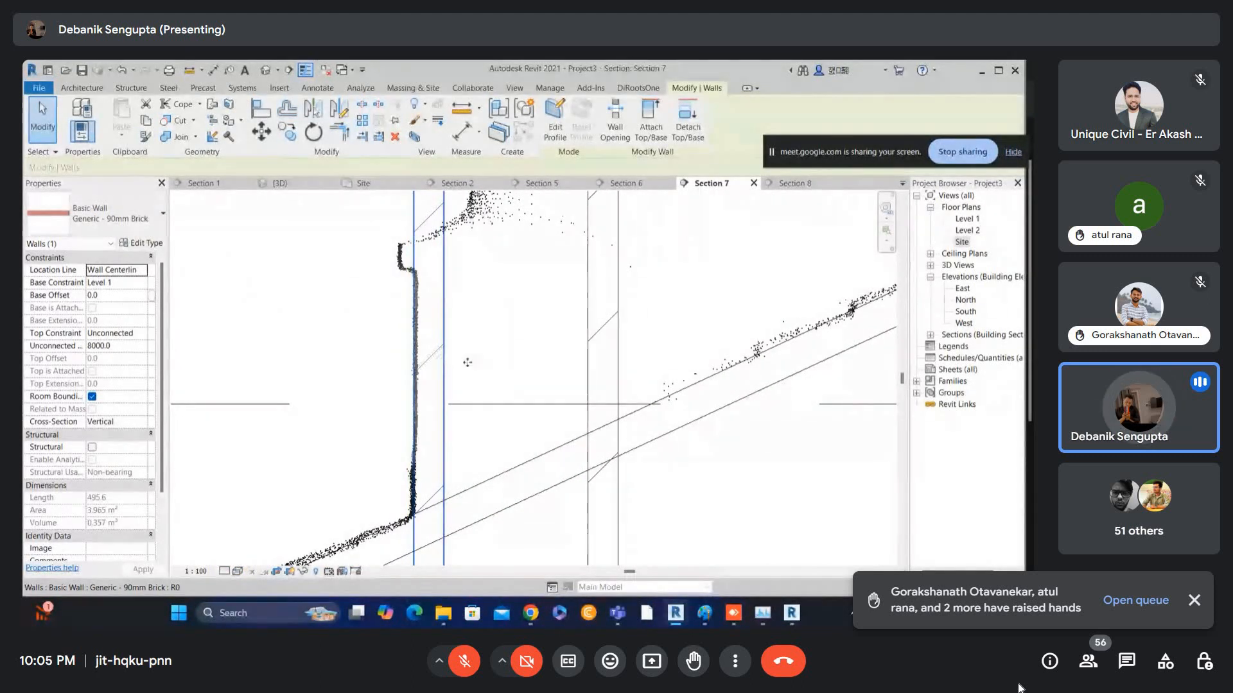
- In Section 7, nudge the chimney's up-slope wall toward the down-slope wall
scroll(527, 371, down, 1)
scroll(607, 339, down, 1)
key(Left)
key(Left)
key(Left)
key(Left)
key(Left)
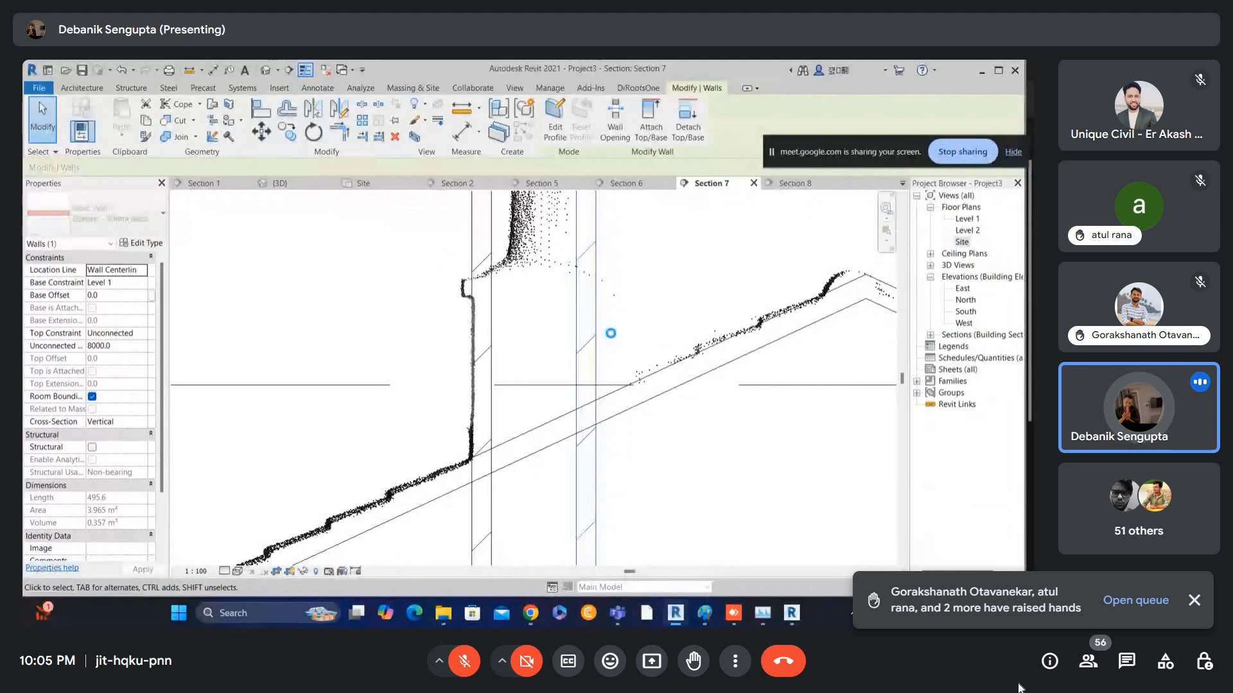
scroll(603, 339, up, 1)
key(Escape)
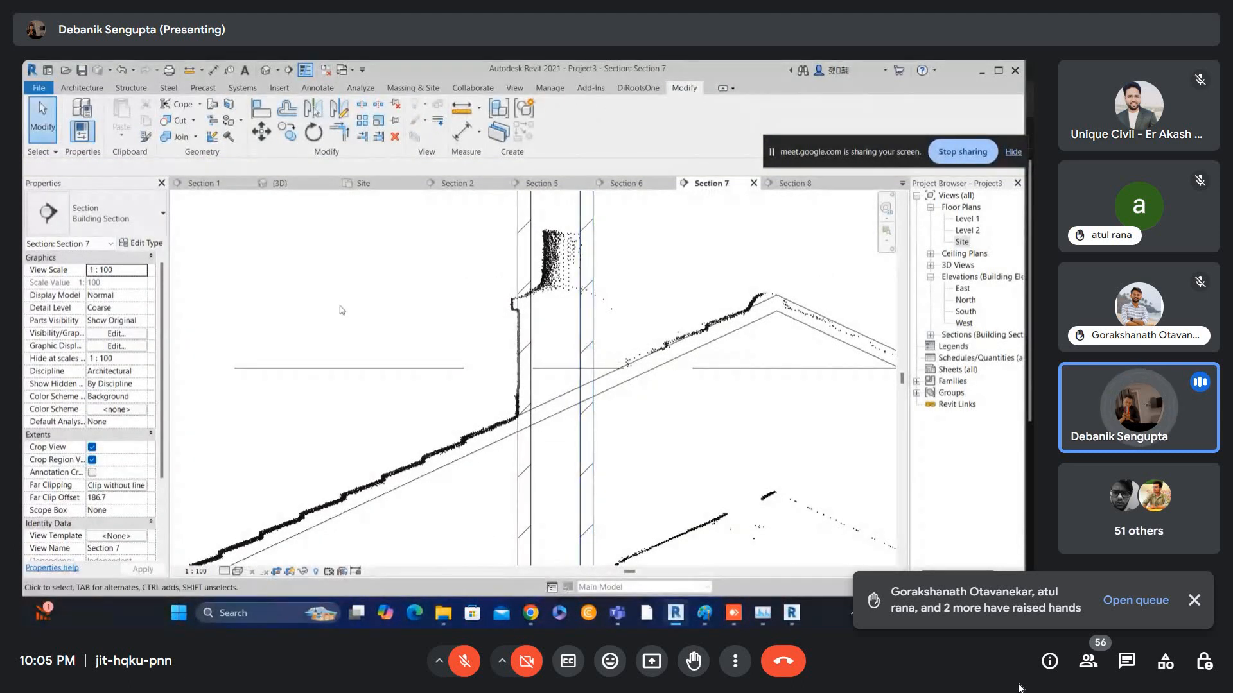
- In the 3D view, attach the base of all four chimney walls to the main roof
click(265, 70)
scroll(417, 310, up, 4)
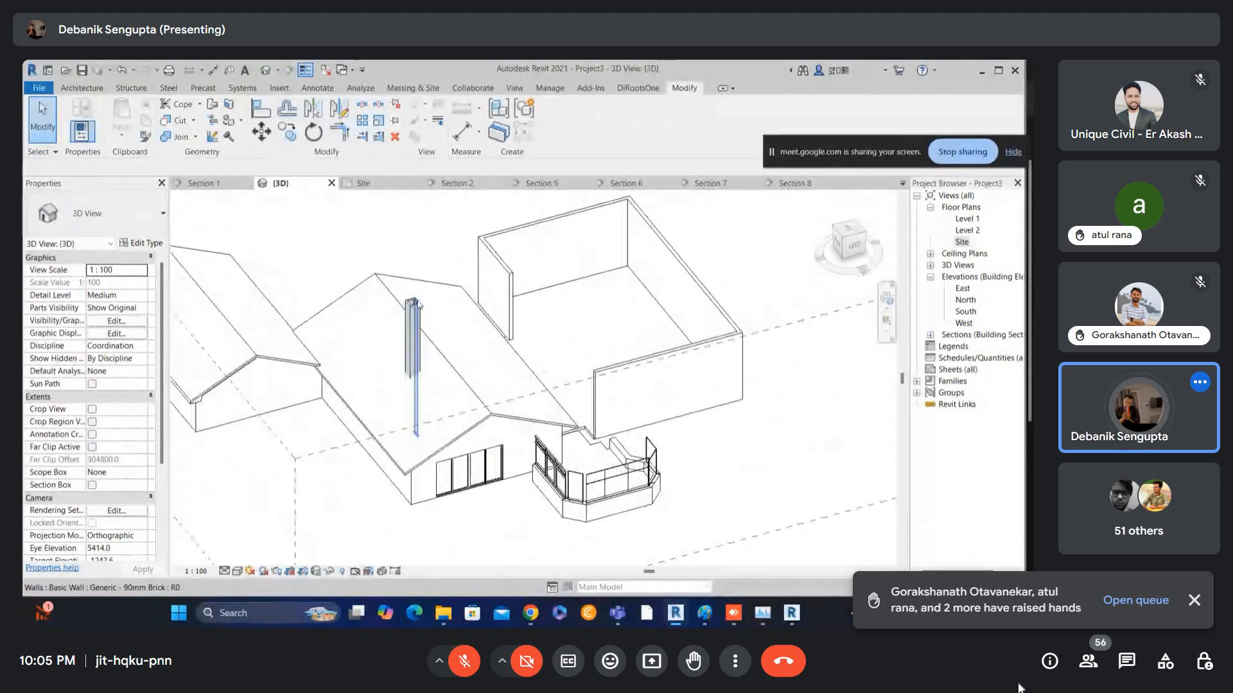
click(417, 310)
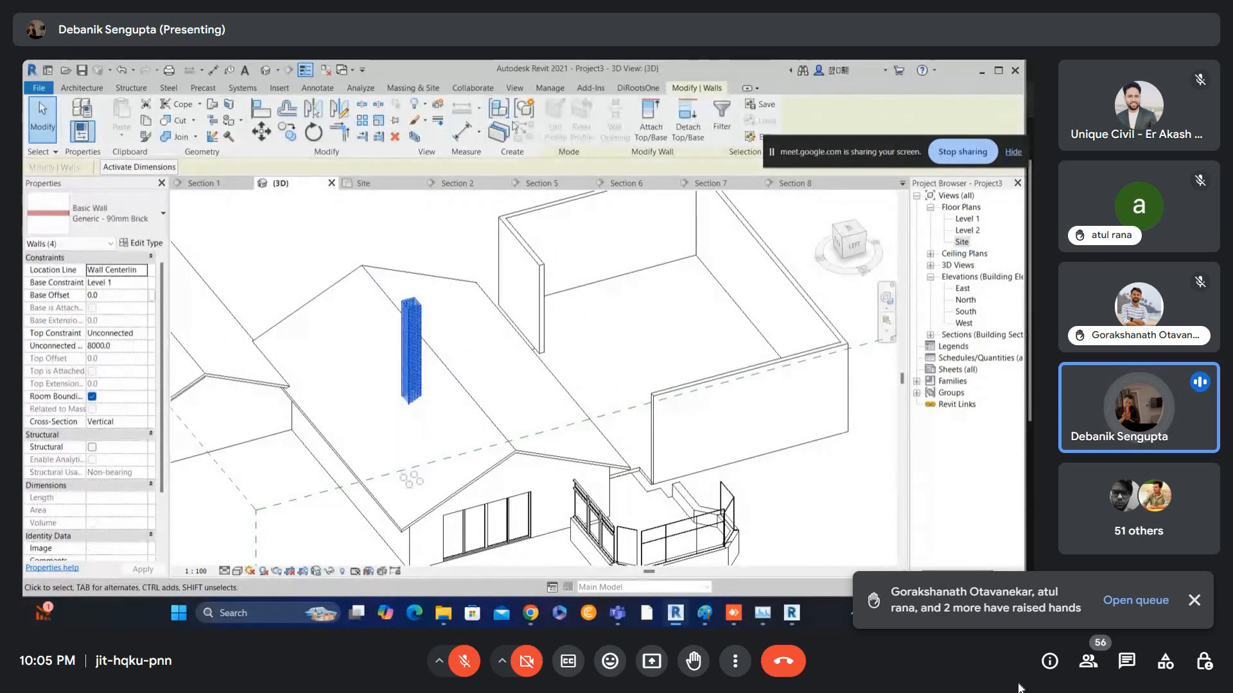
click(650, 131)
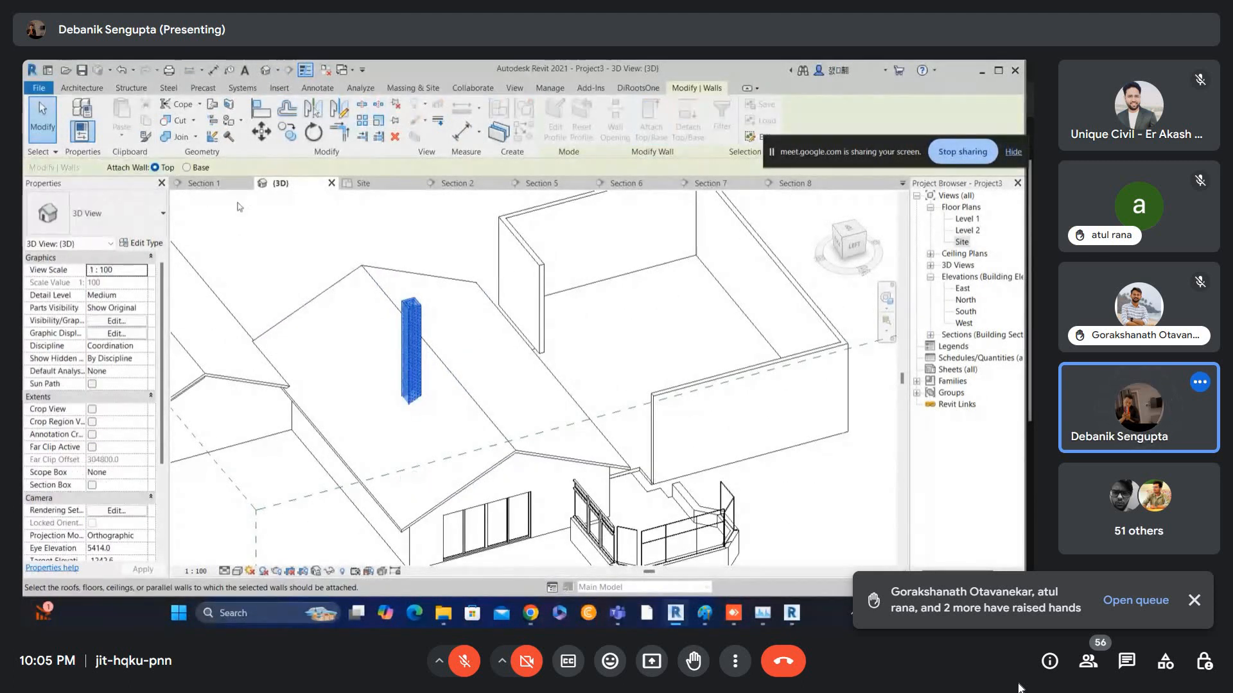
click(436, 355)
scroll(420, 308, up, 3)
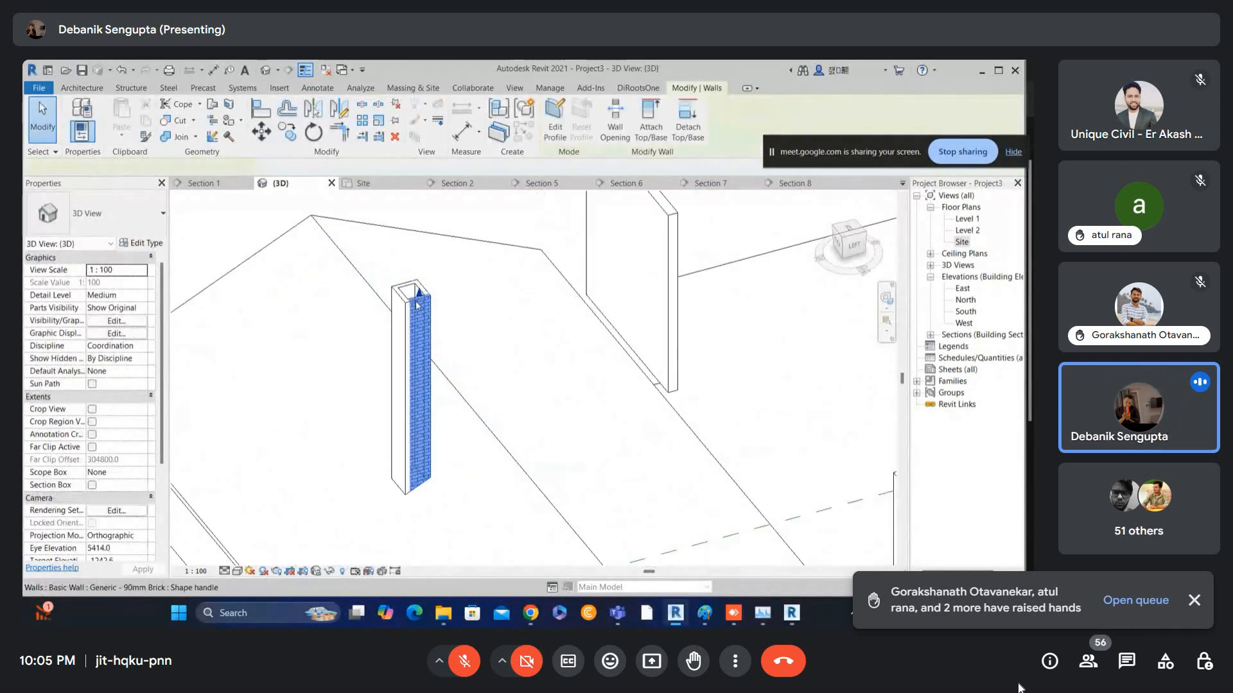
- Lower the top of one chimney wall and align the other wall tops to it
key(a)
key(l)
scroll(423, 433, up, 2)
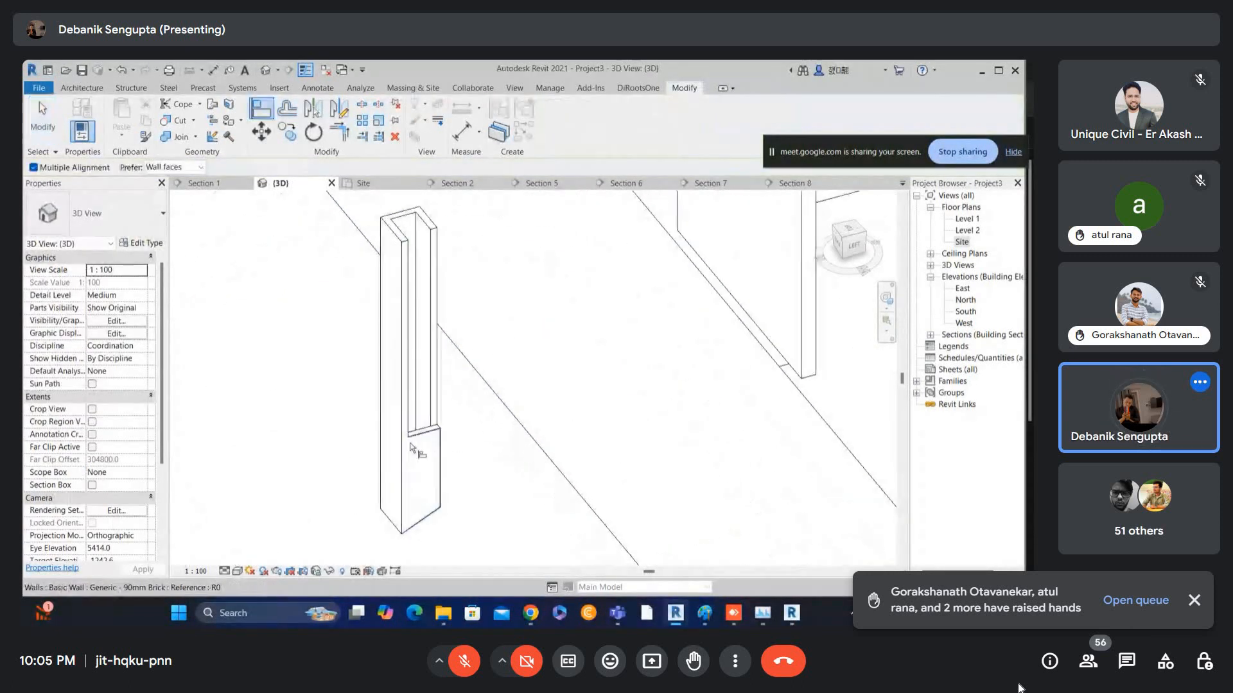
key(Escape)
scroll(450, 410, down, 4)
shift+middle_drag(454, 411, 526, 360)
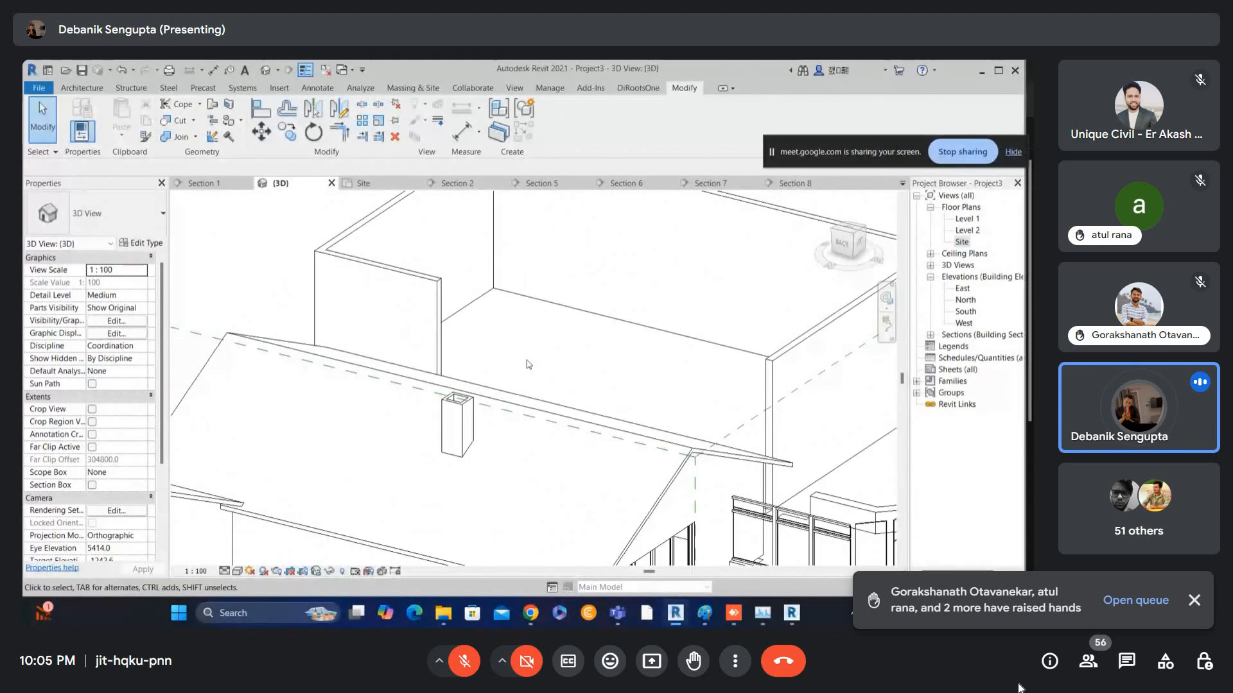
- In Section 7, lower the down-slope chimney wall's top to the underside of the scanned cap
double_click(962, 243)
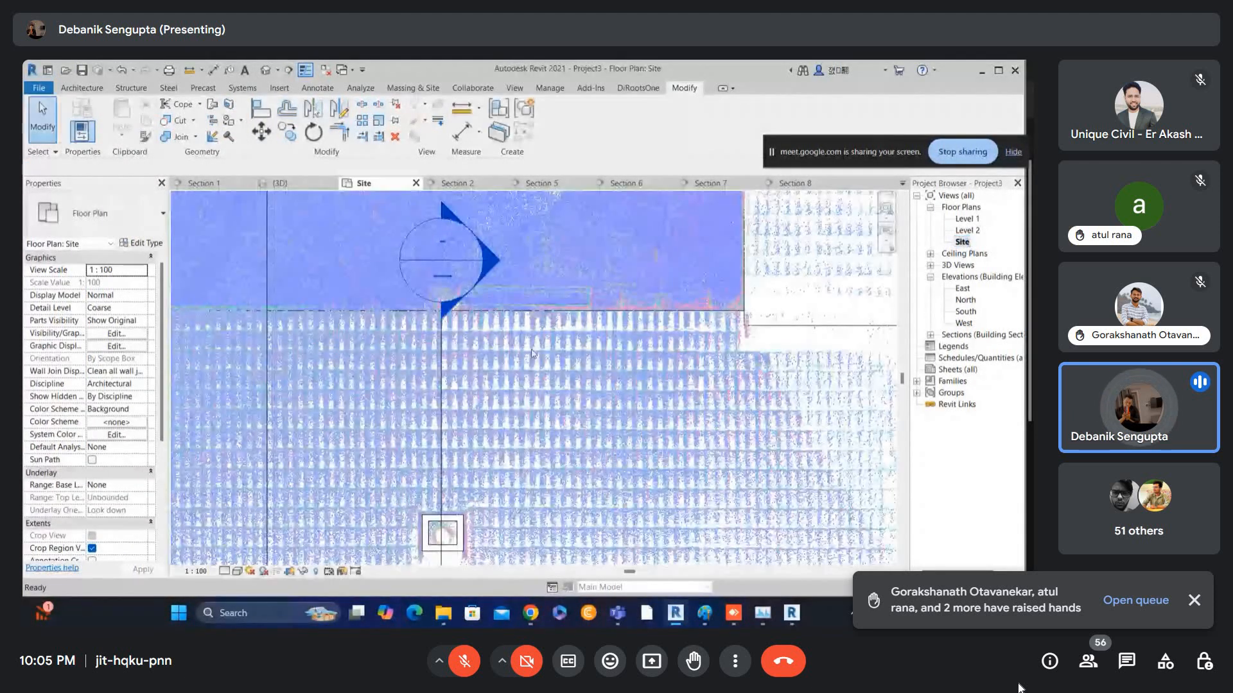
double_click(412, 264)
click(526, 221)
scroll(524, 204, up, 1)
drag(524, 213, 530, 345)
key(Escape)
key(z)
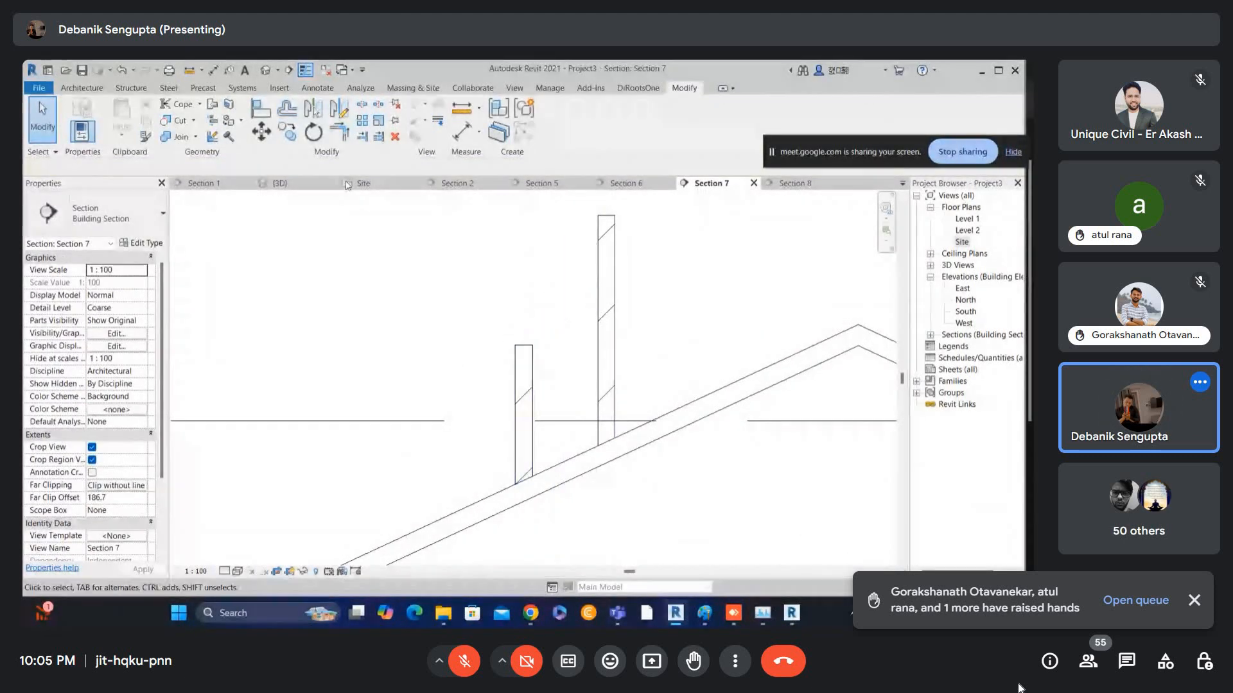
- Match the remaining chimney walls to the shortened wall in 3D and check their tops against the scan in Section 7
click(265, 70)
scroll(443, 424, up, 2)
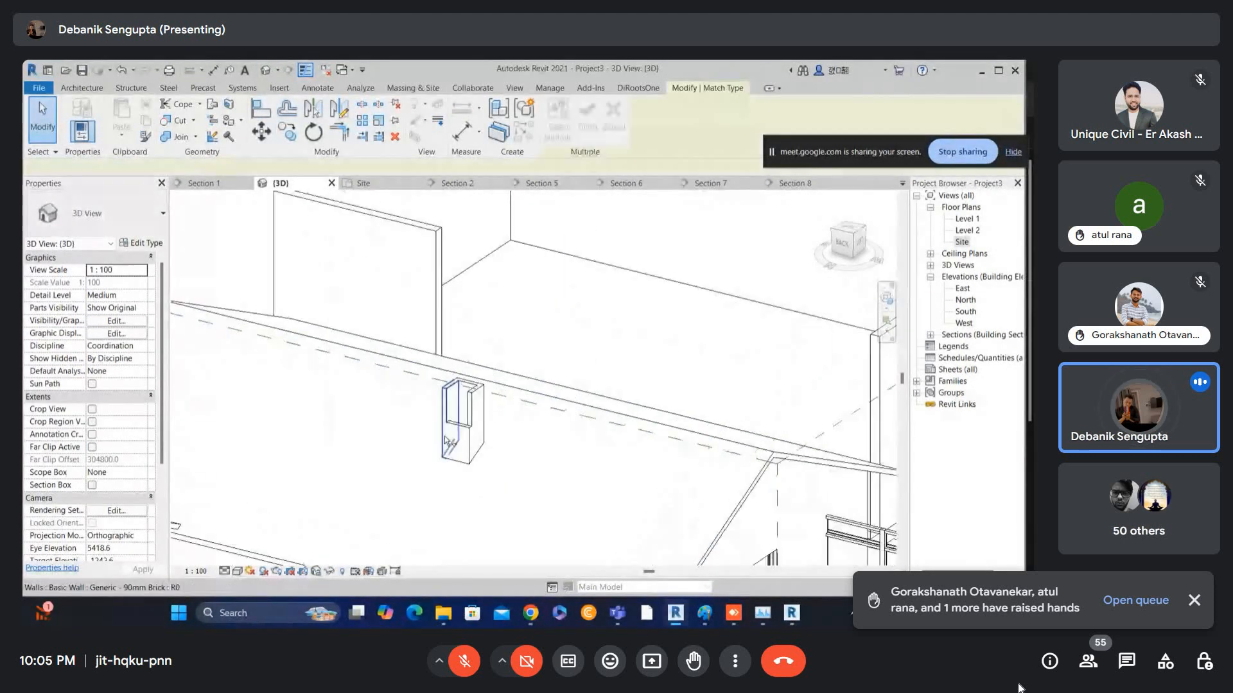
key(m)
key(a)
click(460, 389)
scroll(472, 378, down, 2)
key(Escape)
key(Escape)
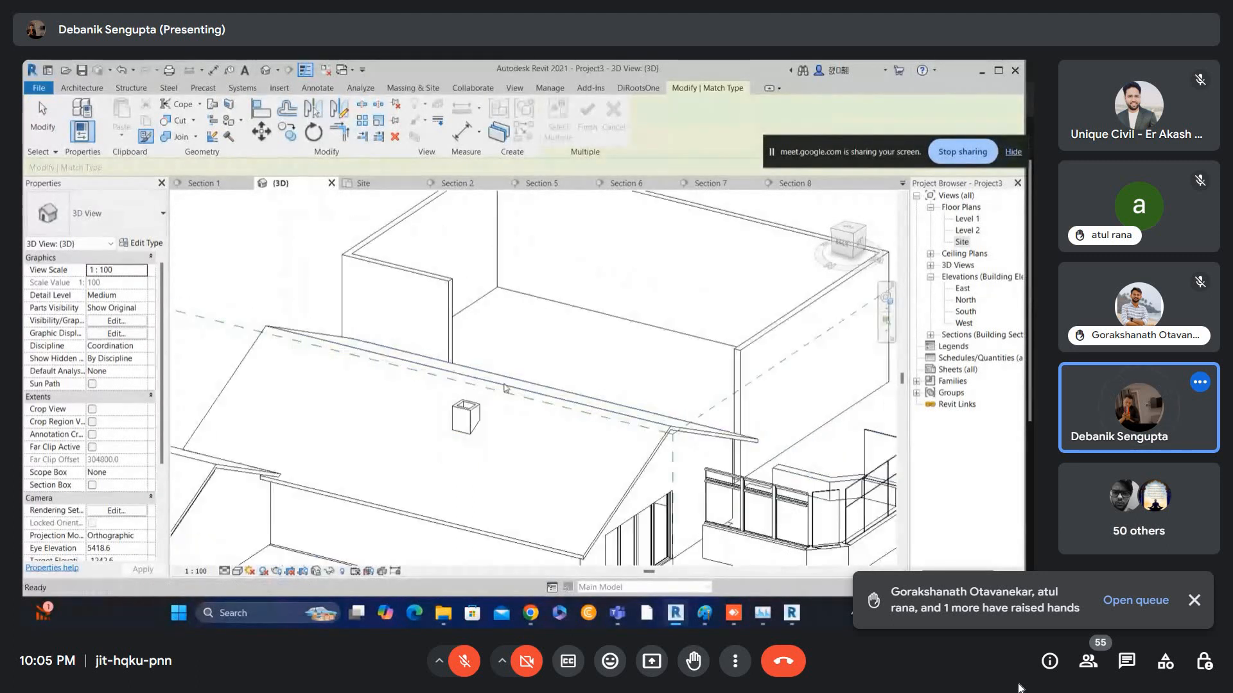
double_click(962, 242)
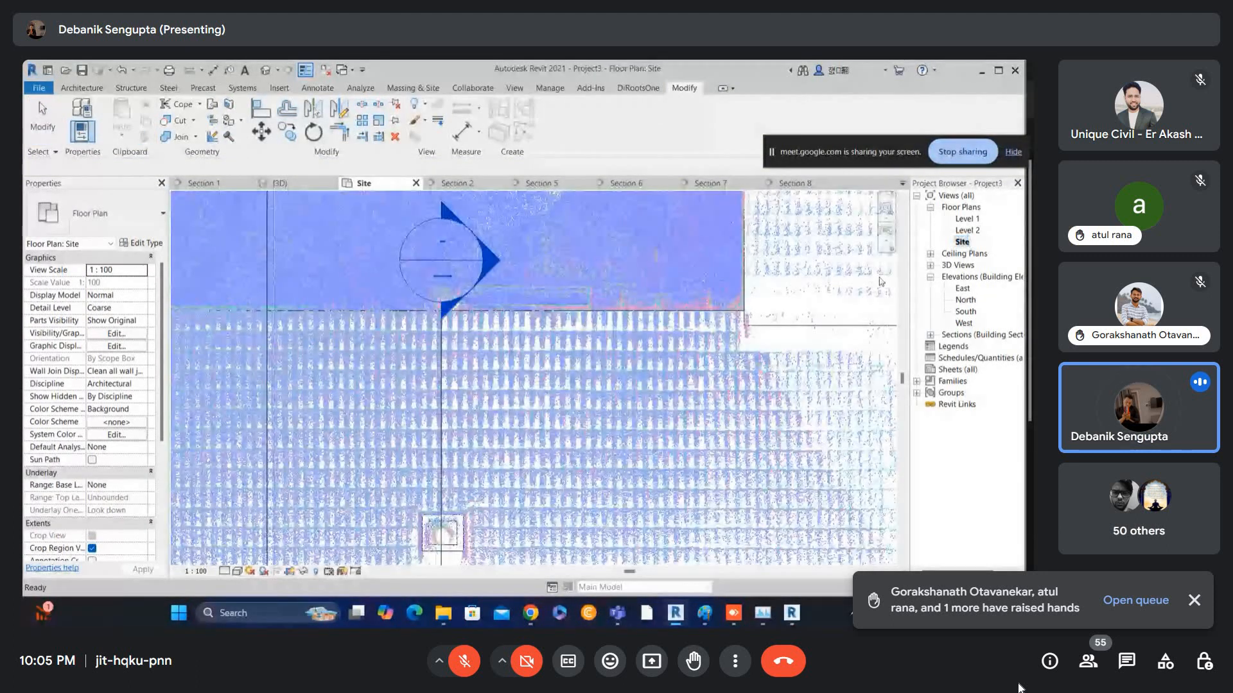
double_click(464, 264)
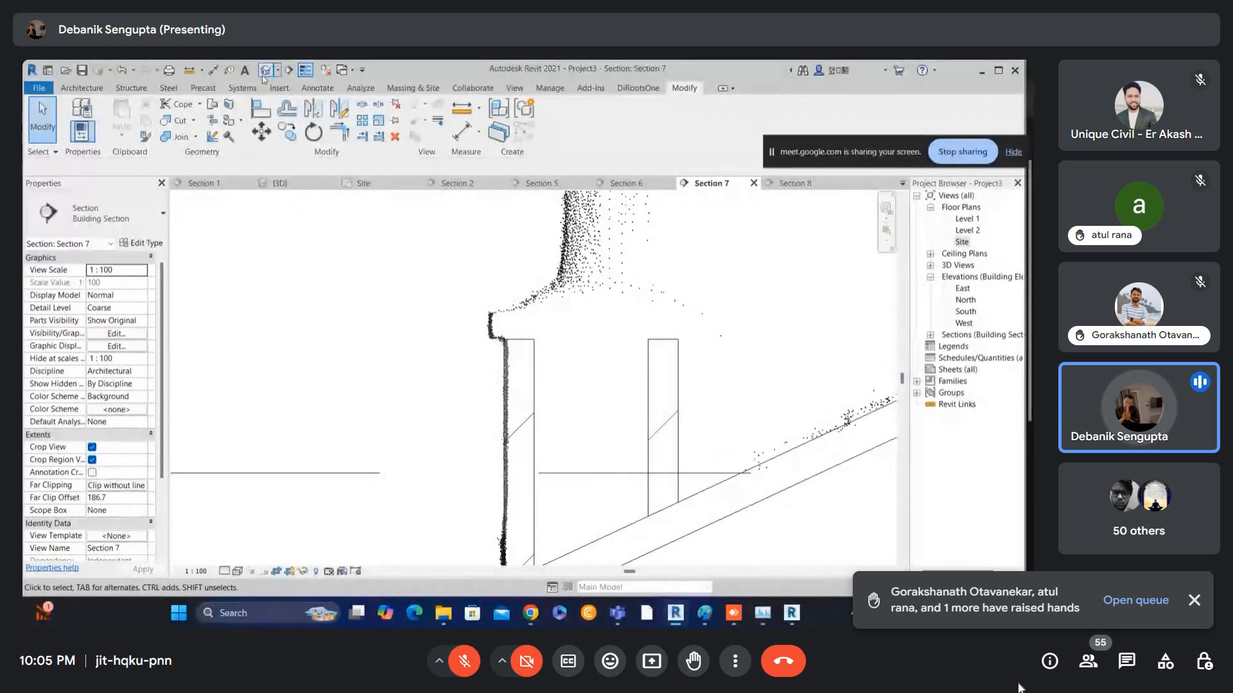
- Create a Model In-Place in the Walls category, keeping the suggested name, and start a sweep
click(265, 70)
click(180, 137)
click(193, 187)
click(475, 322)
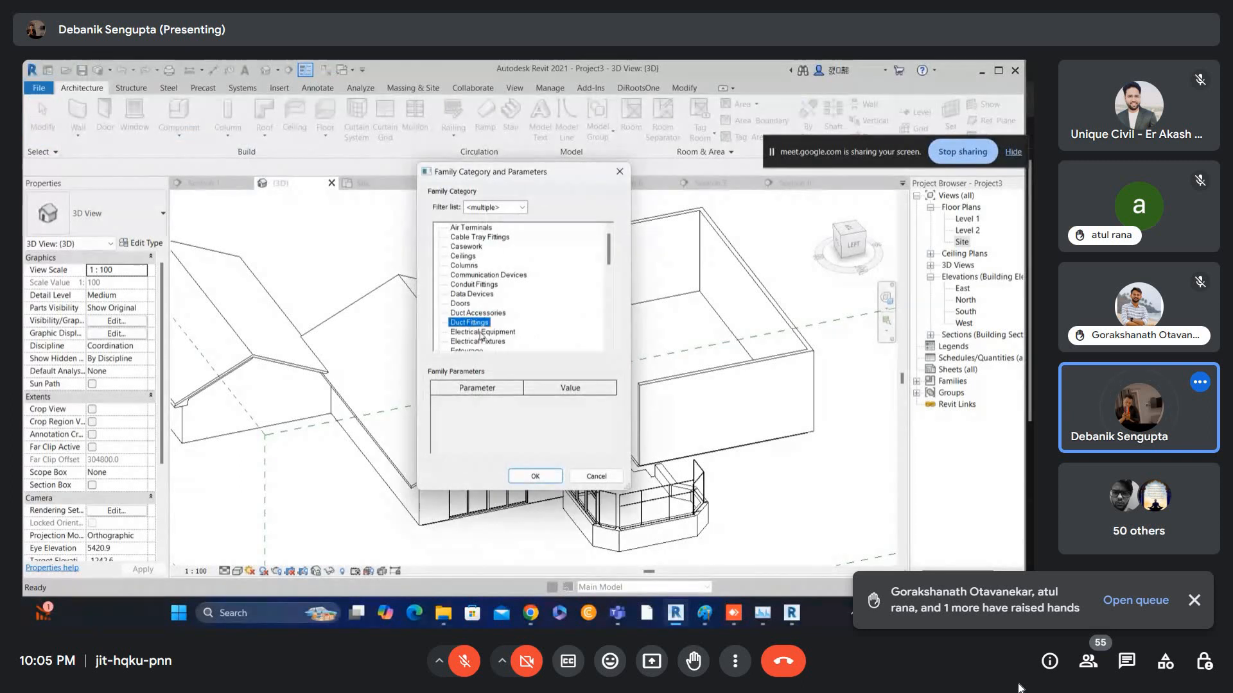
key(w)
click(535, 476)
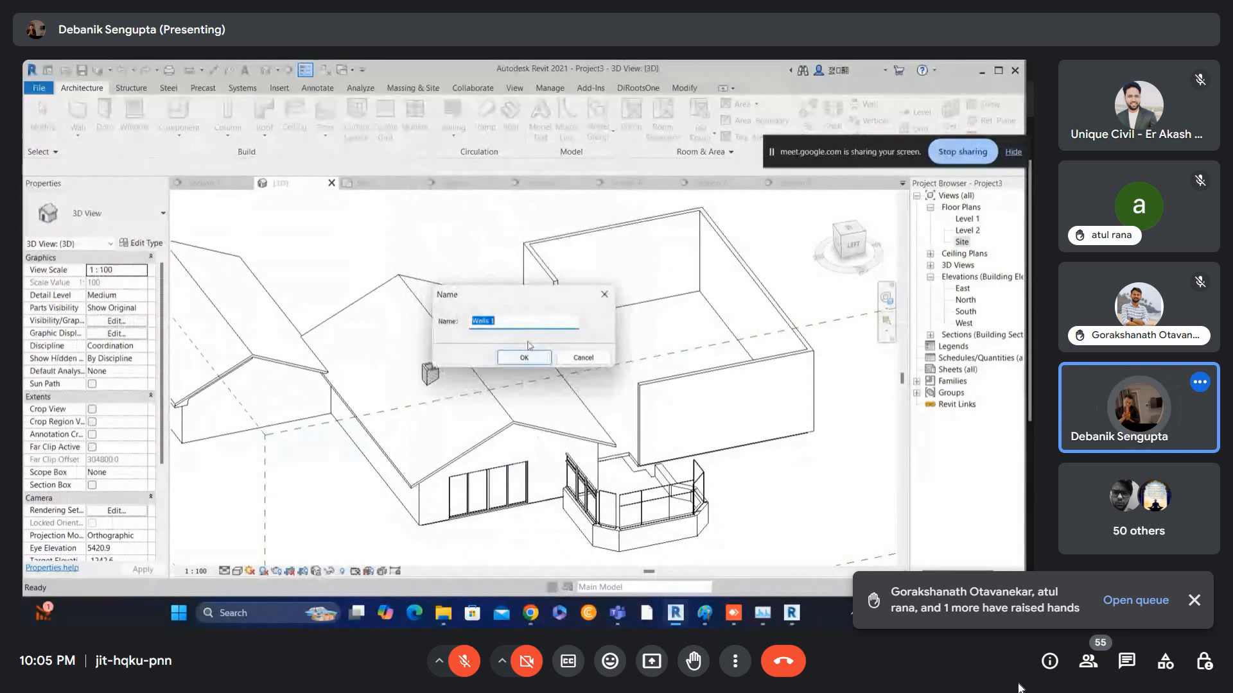
click(536, 361)
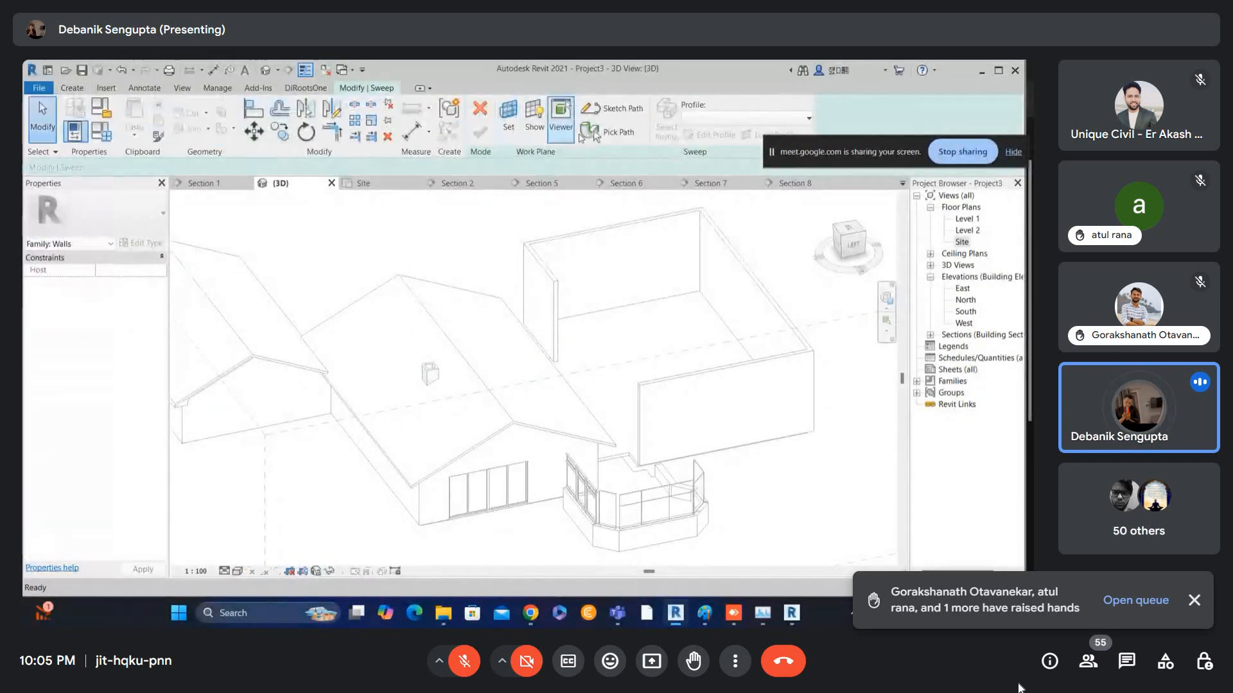
- Pick the outer top edges of the four chimney walls as the sweep path
click(607, 133)
scroll(434, 370, up, 4)
scroll(440, 368, up, 1)
click(402, 359)
scroll(416, 347, up, 1)
click(416, 344)
scroll(443, 355, up, 1)
scroll(470, 353, up, 1)
click(451, 356)
click(432, 385)
key(Escape)
- Trim the picked path lines at their corners into a closed rectangle around the chimney top
key(t)
key(r)
click(429, 384)
click(448, 357)
click(410, 341)
click(437, 345)
click(392, 343)
click(377, 367)
click(377, 368)
click(404, 386)
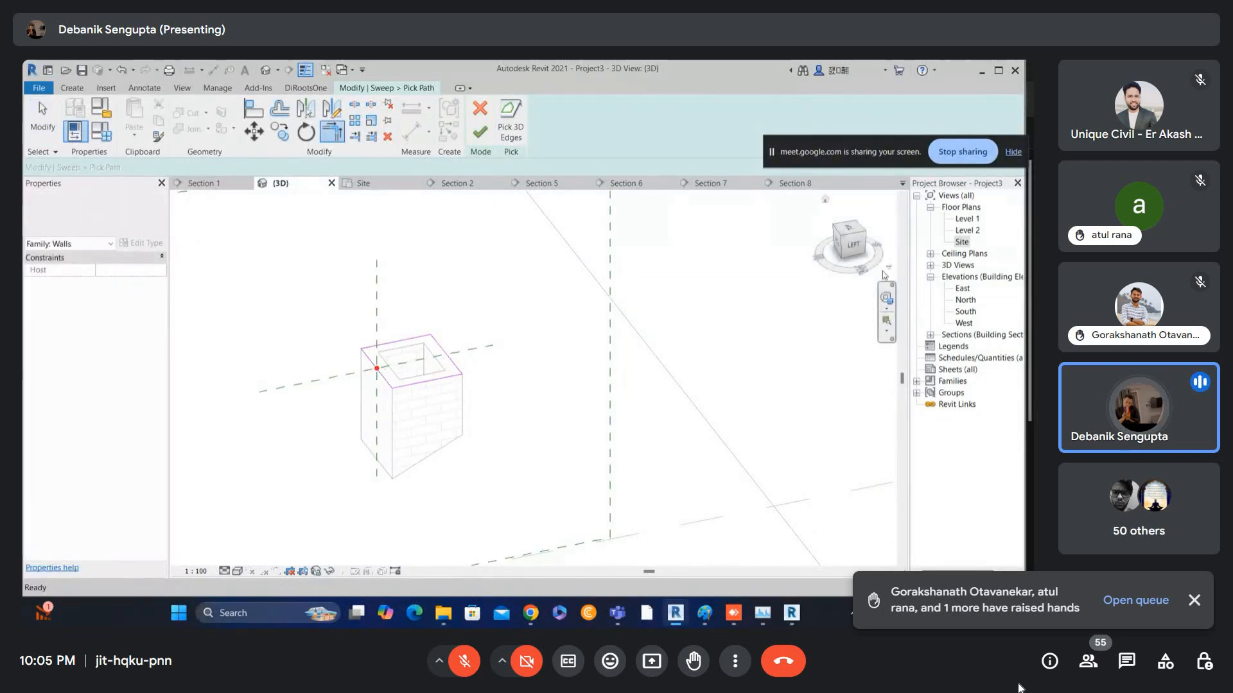
key(Escape)
- Open Section 7 from the Site plan and finish the sweep path
double_click(961, 242)
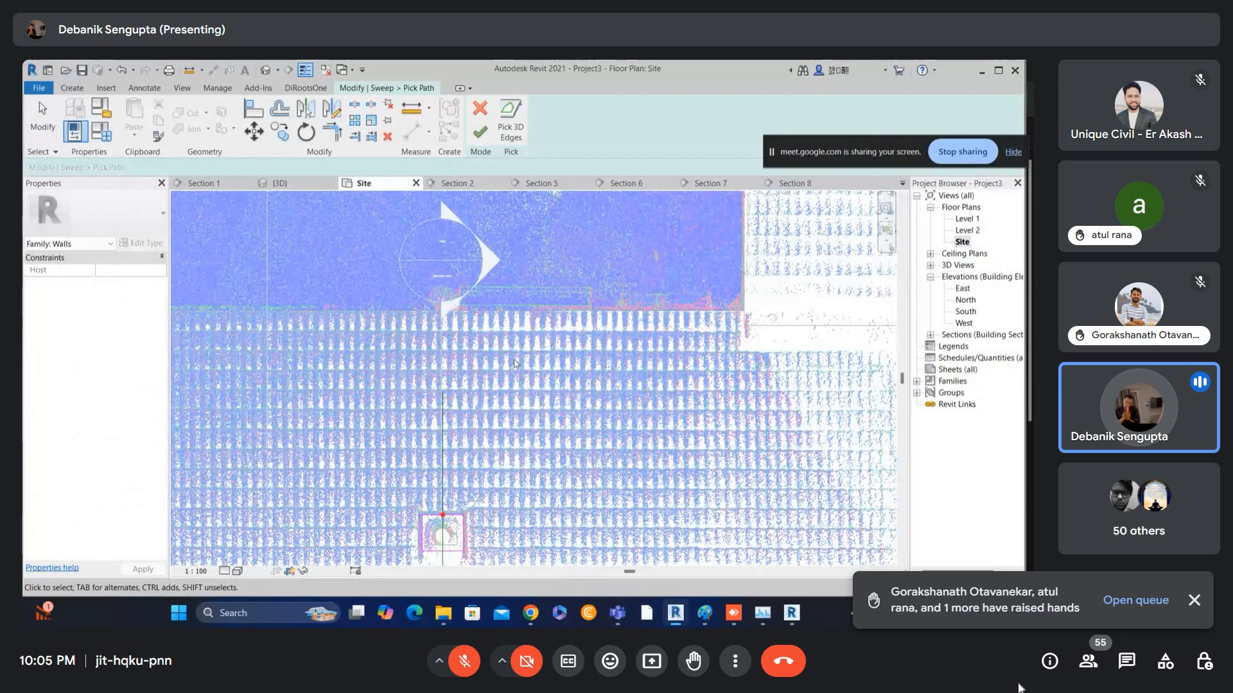
middle_drag(590, 360, 599, 332)
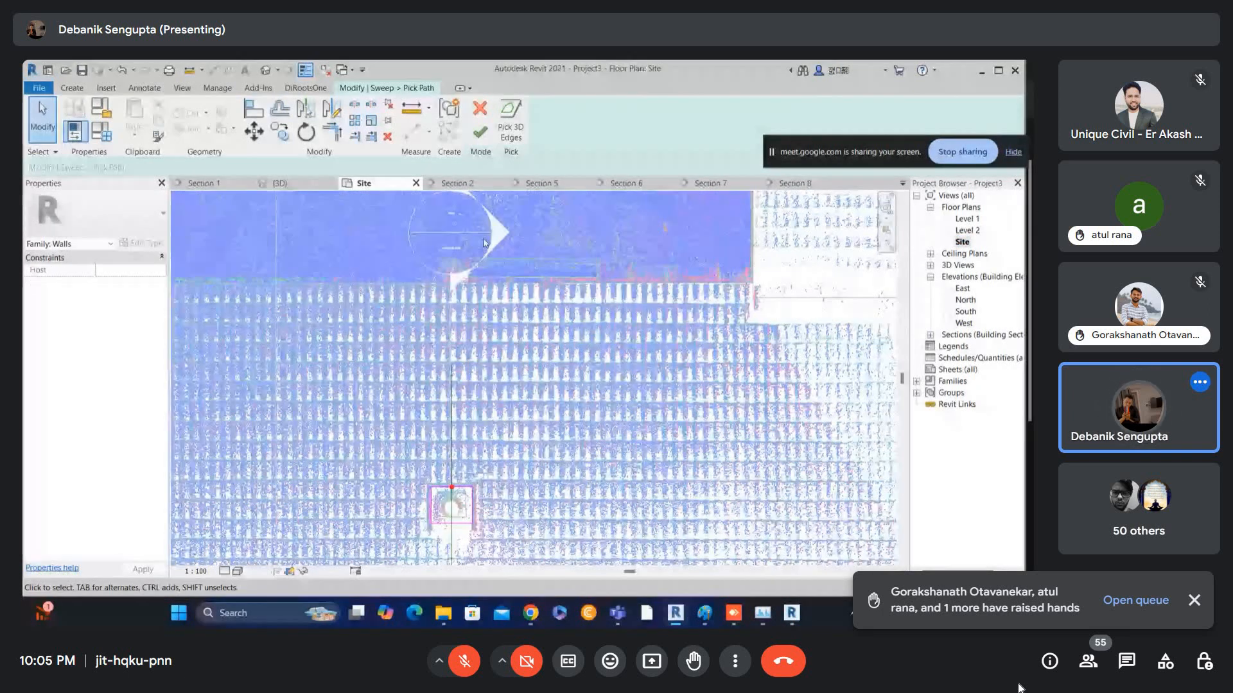
double_click(483, 243)
click(480, 132)
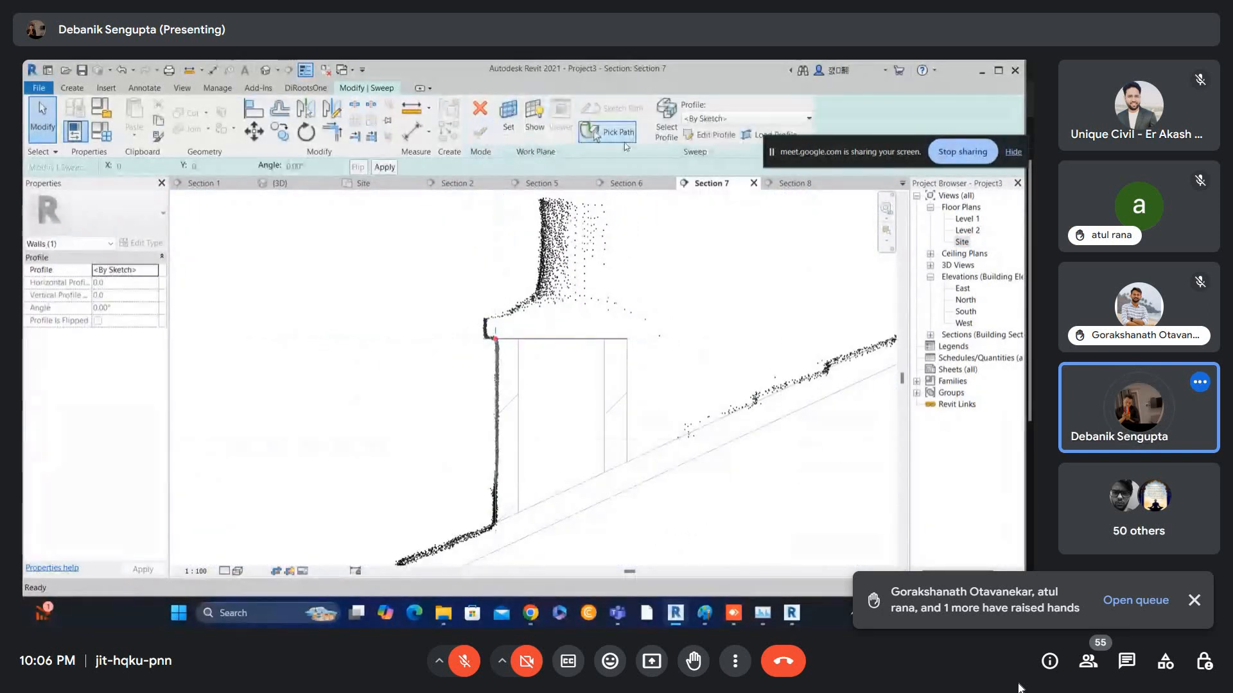
- In the sweep profile, sketch the cap's overhanging underside and its vertical outer face about 75 mm high
click(711, 135)
scroll(495, 337, up, 3)
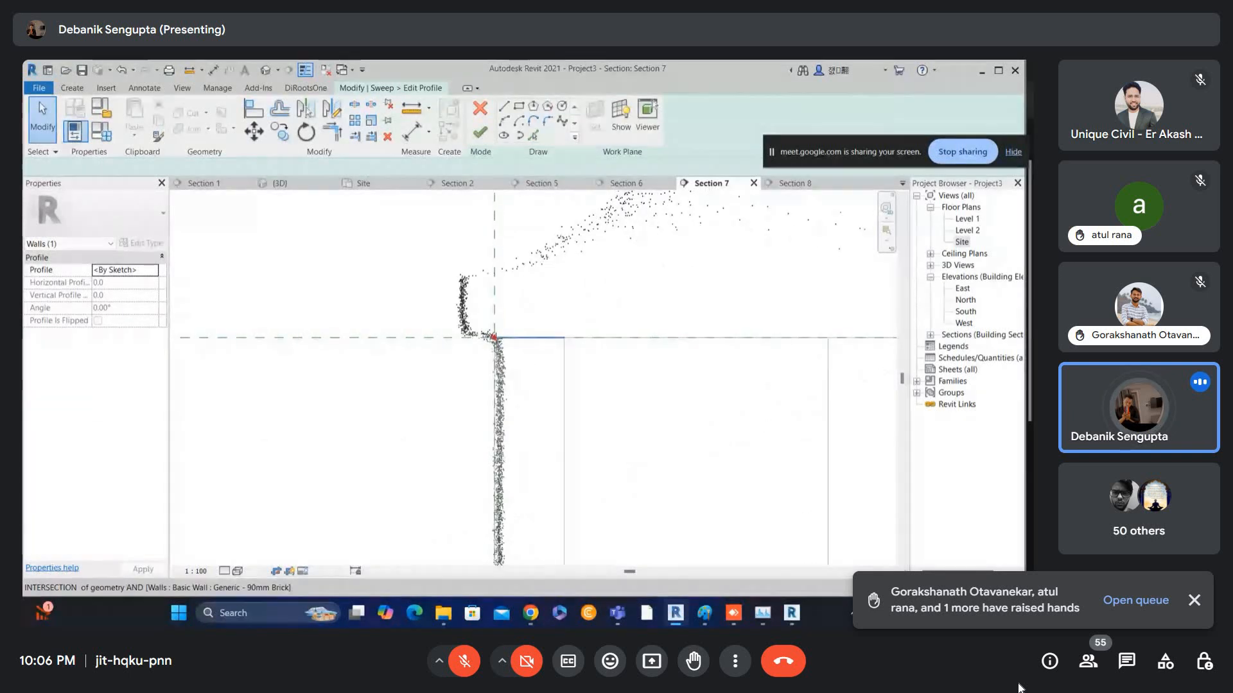
key(l)
key(i)
scroll(494, 337, up, 1)
click(494, 337)
click(454, 337)
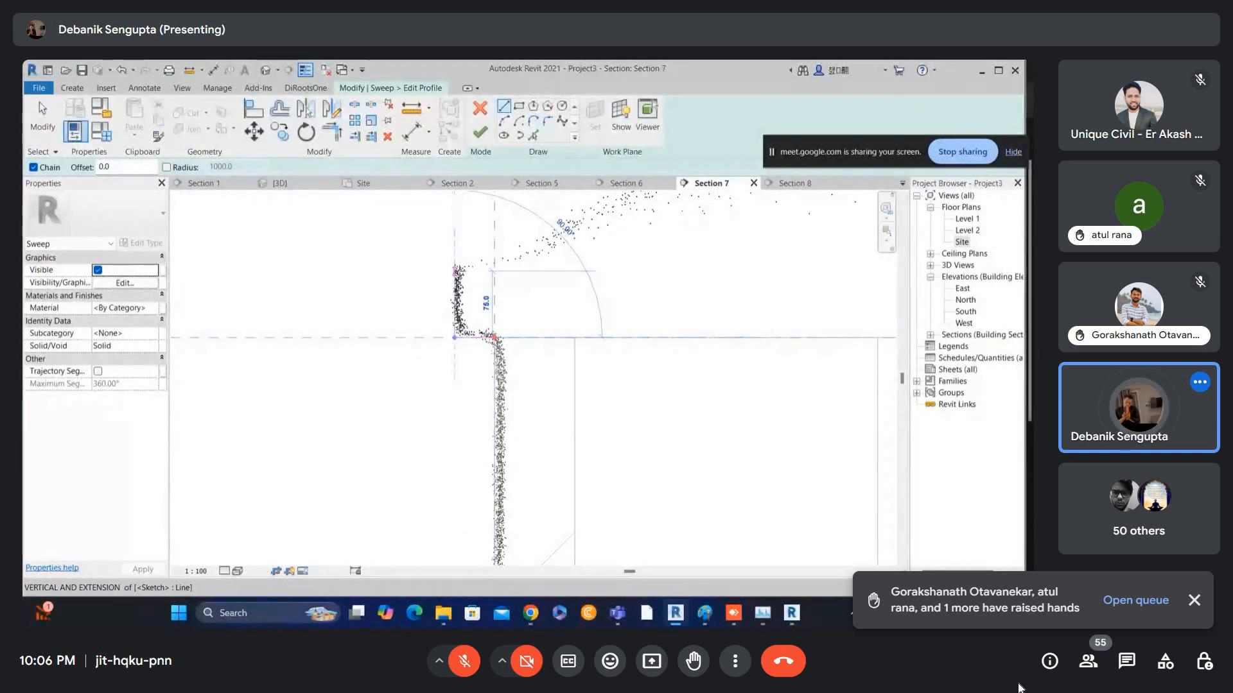
click(454, 271)
- Trace the cap's sloping upper edges along the scan and close the profile with a flat top, inner edge and base
click(530, 257)
middle_drag(576, 210, 504, 286)
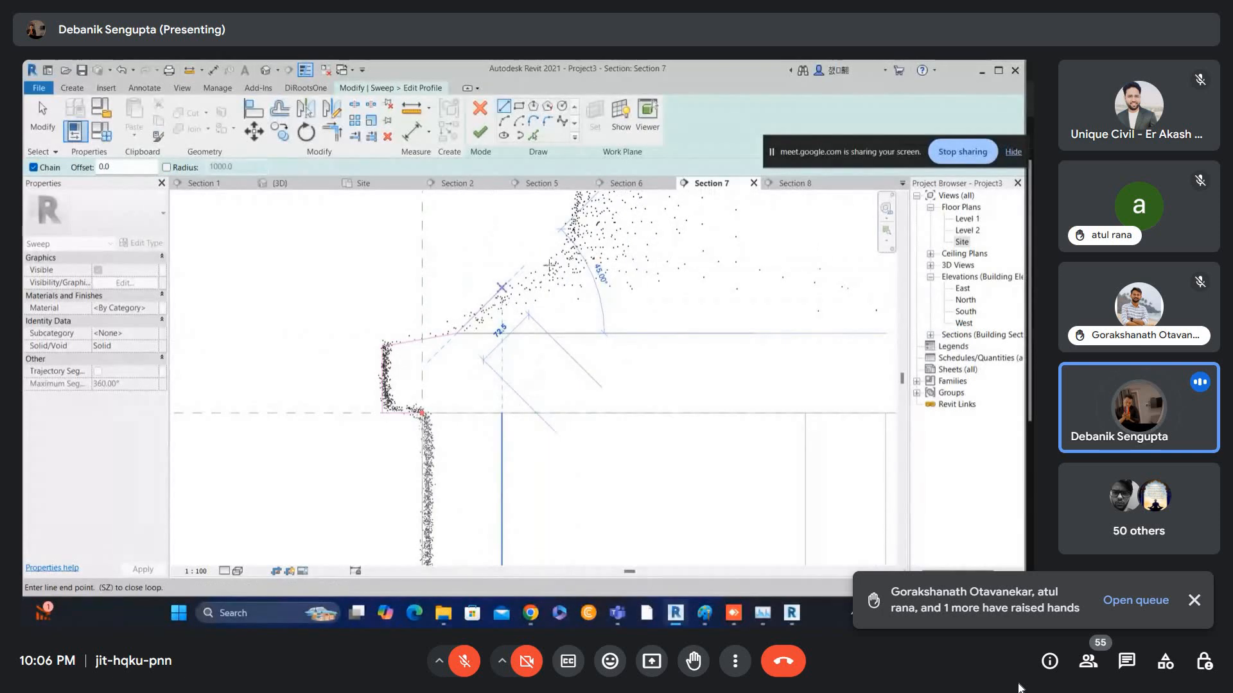
click(557, 259)
scroll(669, 254, down, 1)
middle_drag(653, 259, 570, 277)
click(610, 264)
click(589, 403)
click(384, 403)
scroll(600, 314, down, 1)
key(Escape)
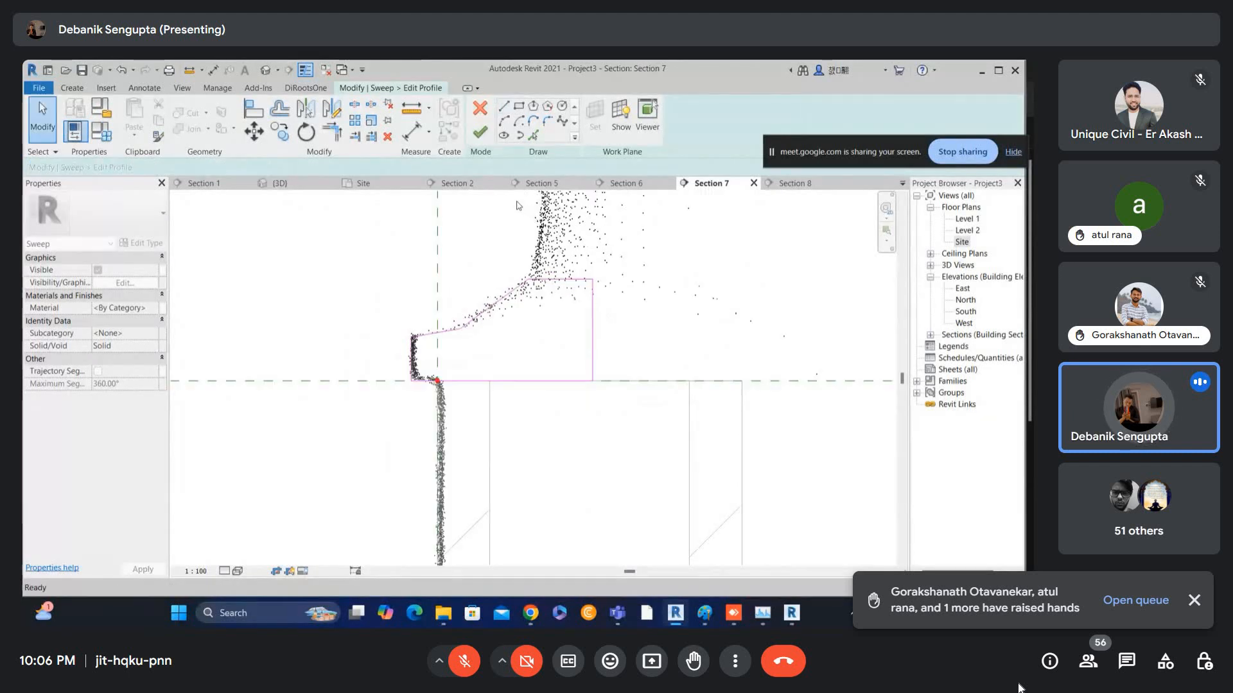
- Move the cap profile's inner vertical edge slightly toward the outer face and finish the sweep and in-place model
scroll(517, 209, down, 1)
click(481, 138)
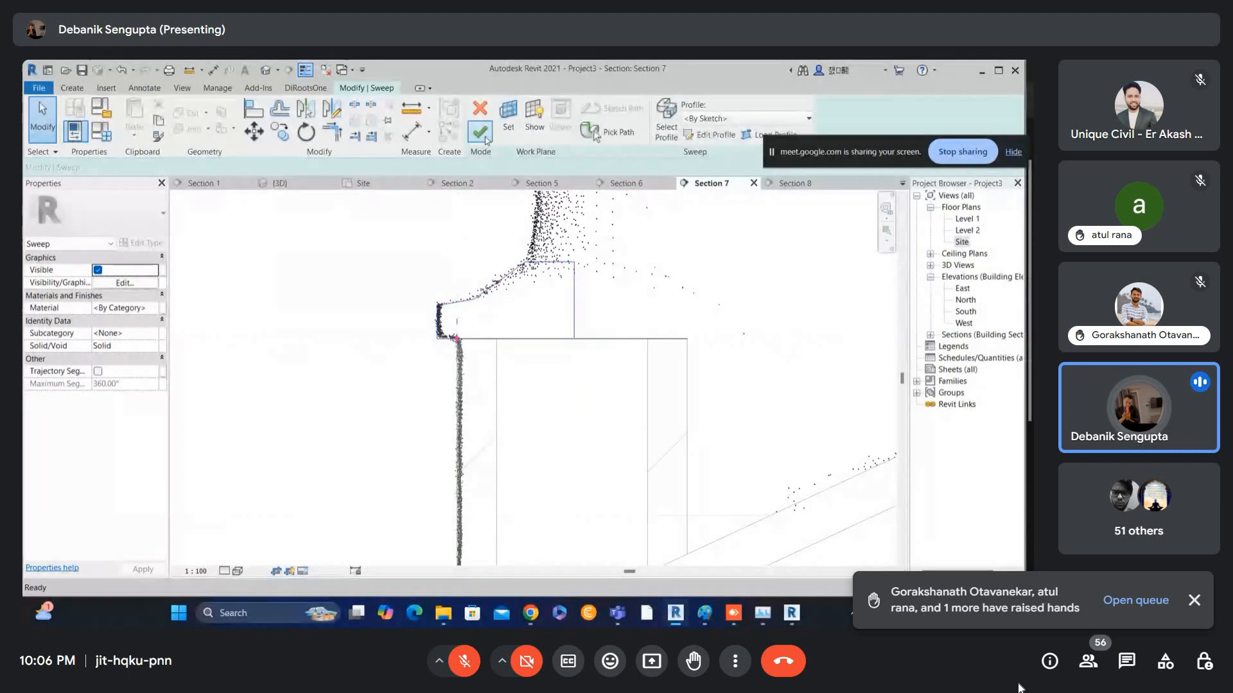
click(575, 288)
scroll(574, 287, up, 1)
double_click(574, 289)
click(573, 308)
drag(570, 308, 554, 308)
click(483, 135)
click(489, 138)
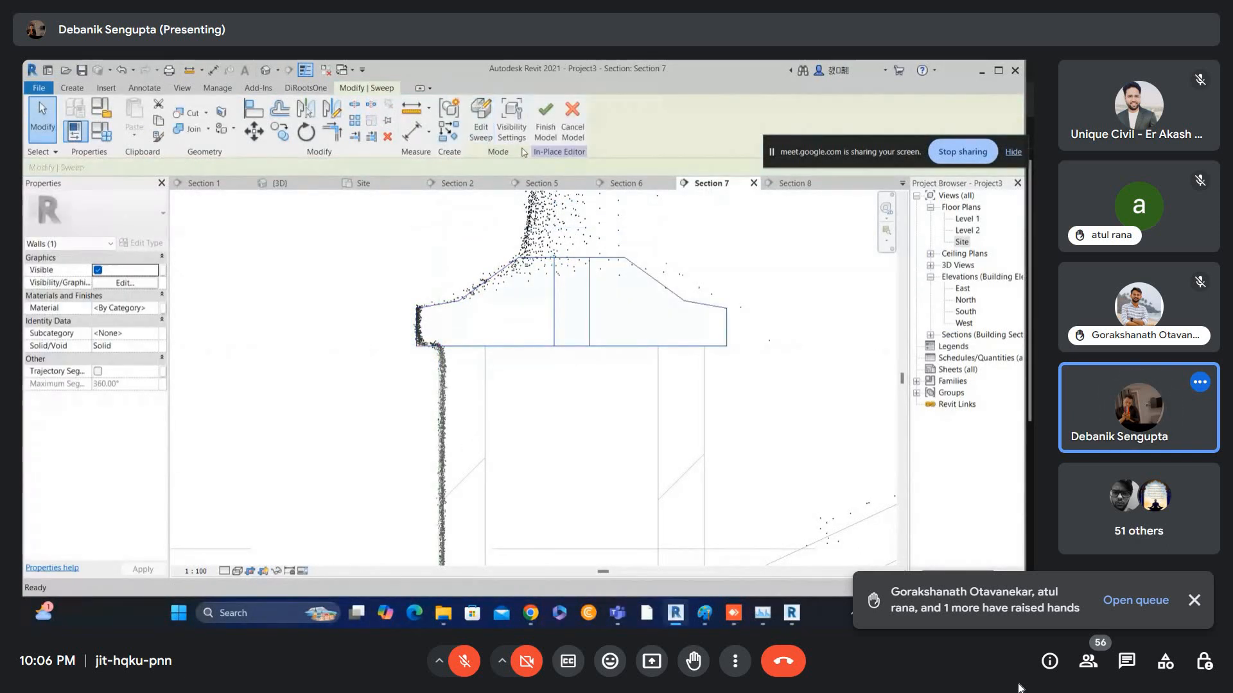
click(546, 122)
scroll(610, 269, down, 5)
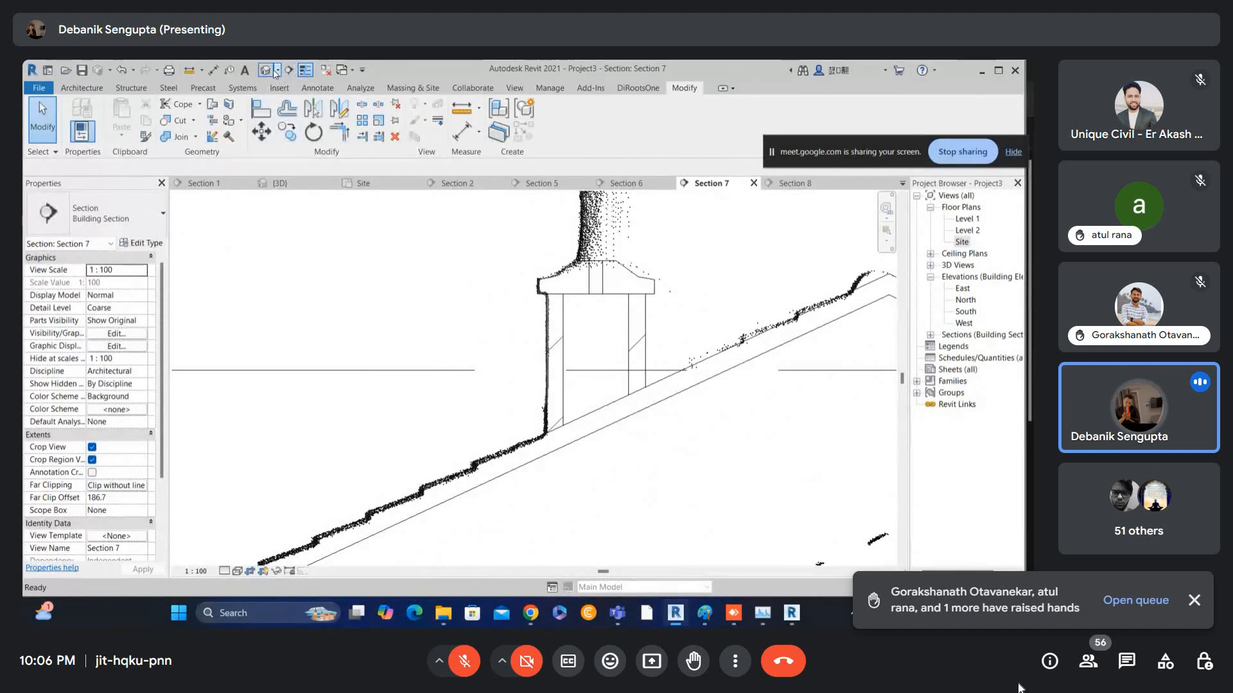
- Inspect the finished chimney cap in the shaded 3D view and return to the Site plan
click(265, 70)
scroll(414, 350, down, 1)
key(s)
mouse_move(414, 353)
shift+middle_down()
mouse_move(471, 377)
mouse_move(498, 319)
mouse_move(512, 360)
mouse_move(461, 413)
mouse_move(488, 369)
mouse_move(580, 339)
mouse_move(472, 362)
shift+middle_up()
key(d)
scroll(472, 360, down, 3)
scroll(469, 360, down, 3)
double_click(965, 242)
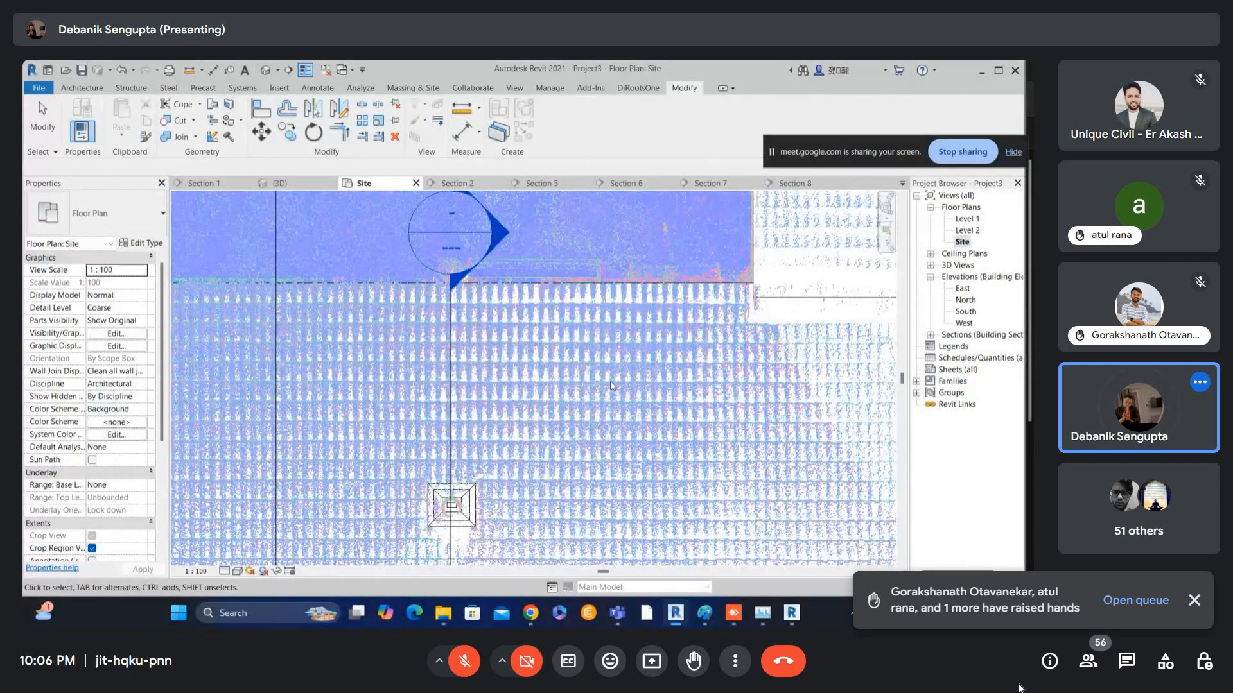
- Shift the Section 1 line slightly west of the chimney in the Site plan and open its section view
scroll(493, 372, down, 3)
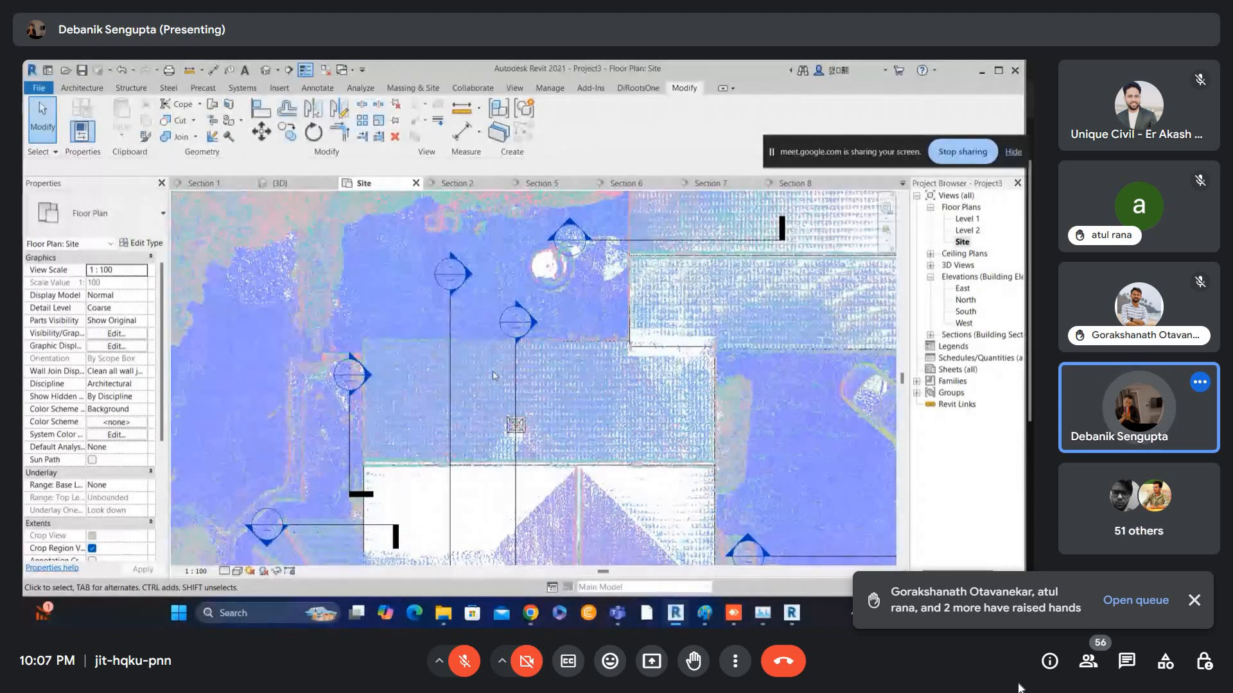
click(451, 319)
drag(452, 320, 442, 399)
scroll(442, 400, down, 2)
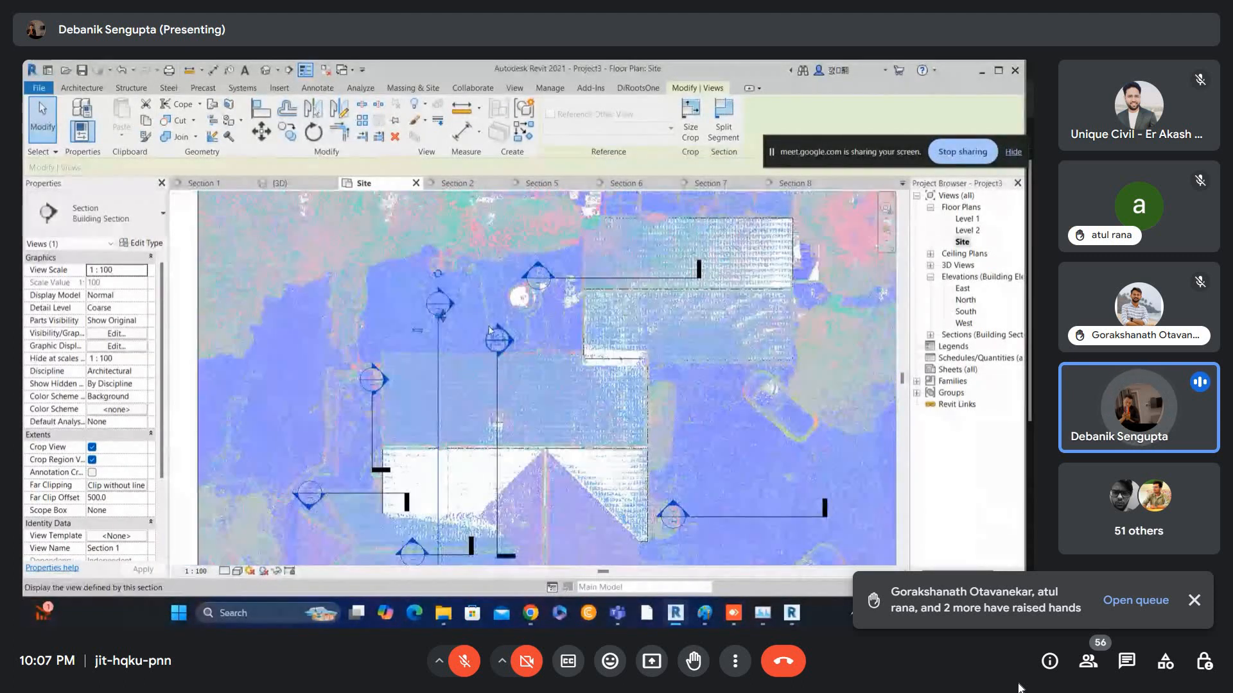
key(Escape)
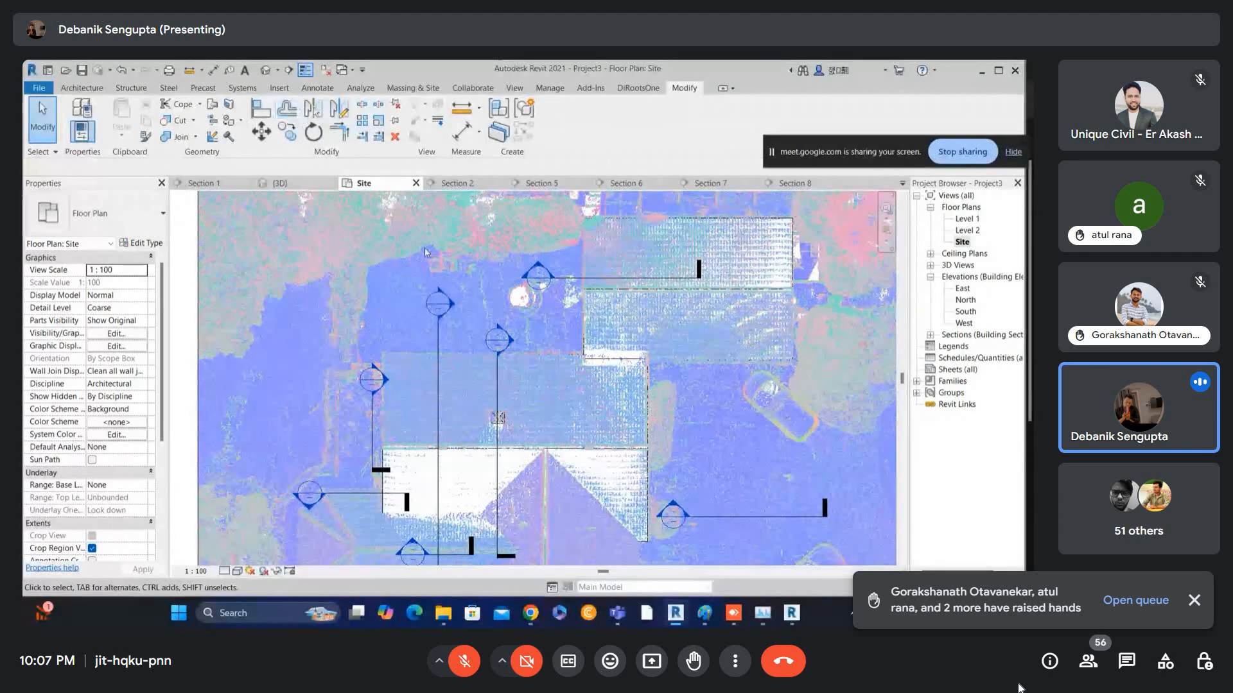
double_click(440, 305)
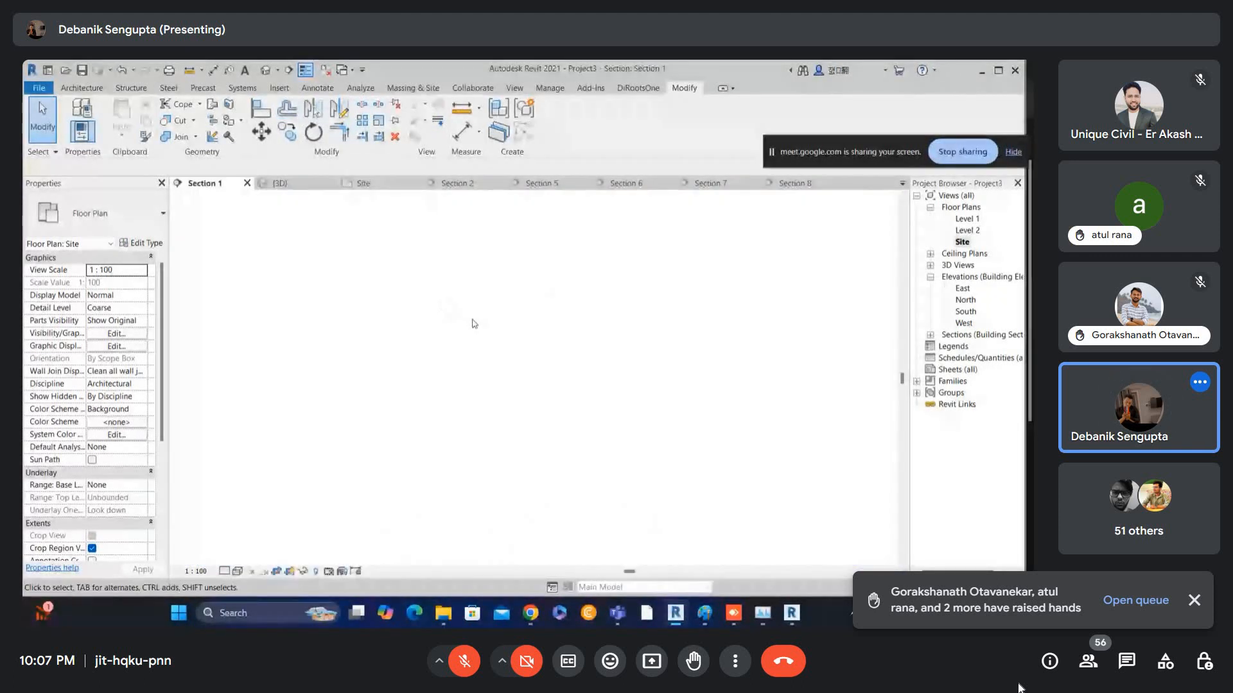
- Inspect the two gable roofs and their properties in the 3D view and compare them with the point cloud
click(268, 70)
scroll(473, 317, down, 2)
shift+middle_drag(473, 317, 455, 360)
scroll(454, 364, up, 2)
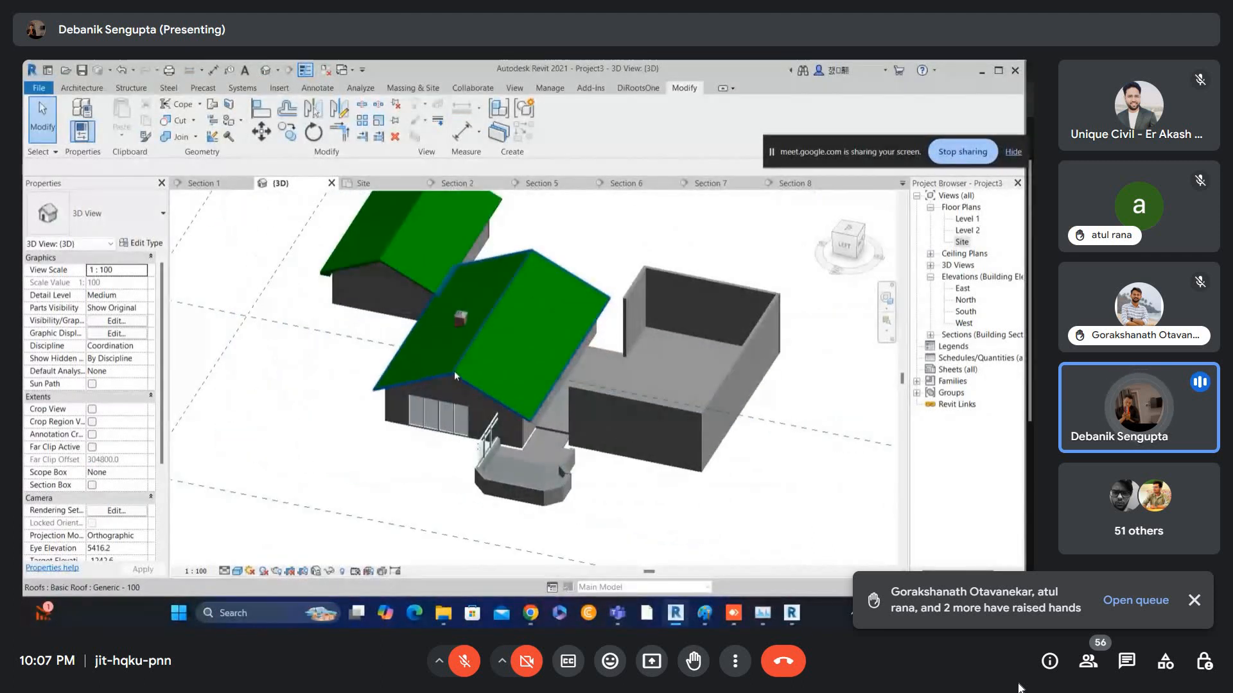
click(465, 349)
scroll(465, 349, up, 3)
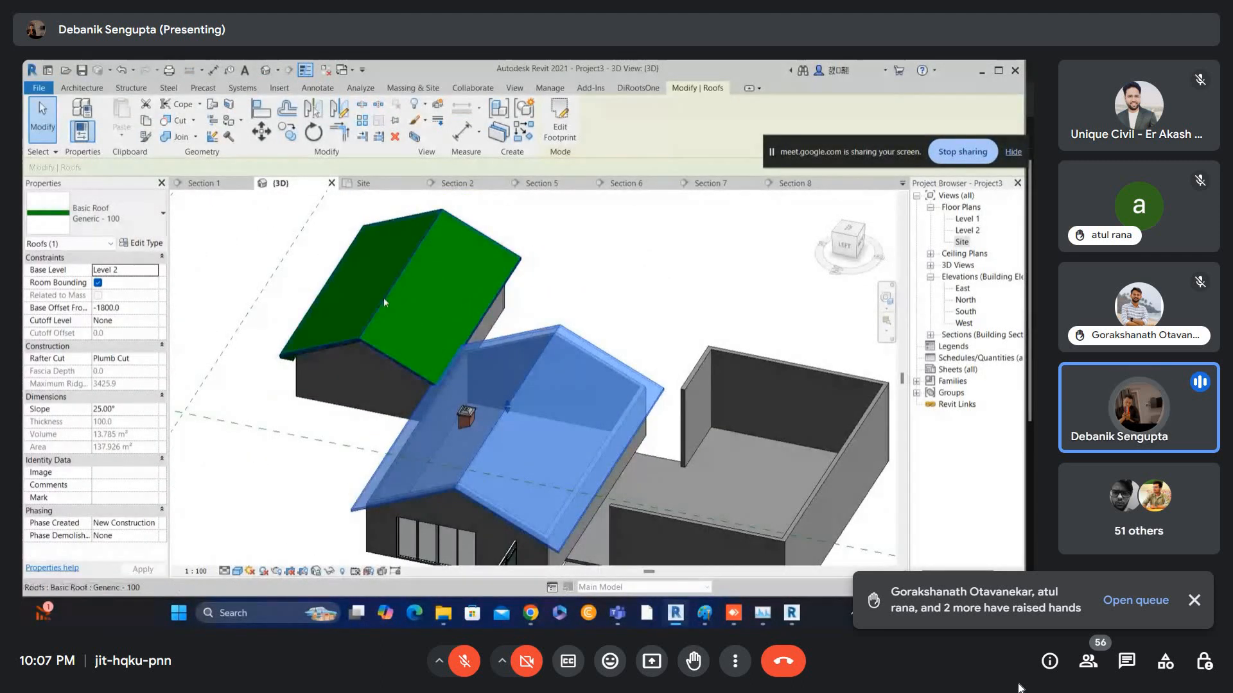
click(393, 300)
middle_drag(393, 300, 396, 341)
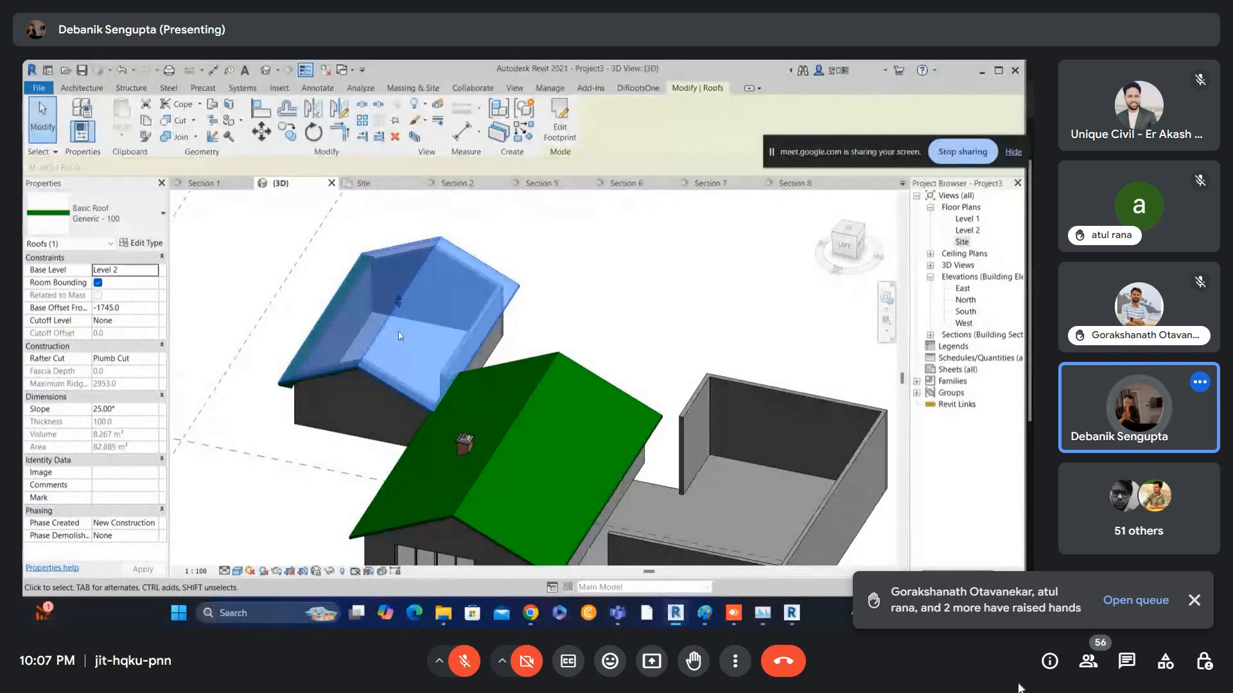
scroll(397, 342, down, 3)
scroll(475, 443, up, 3)
shift+middle_drag(475, 442, 523, 459)
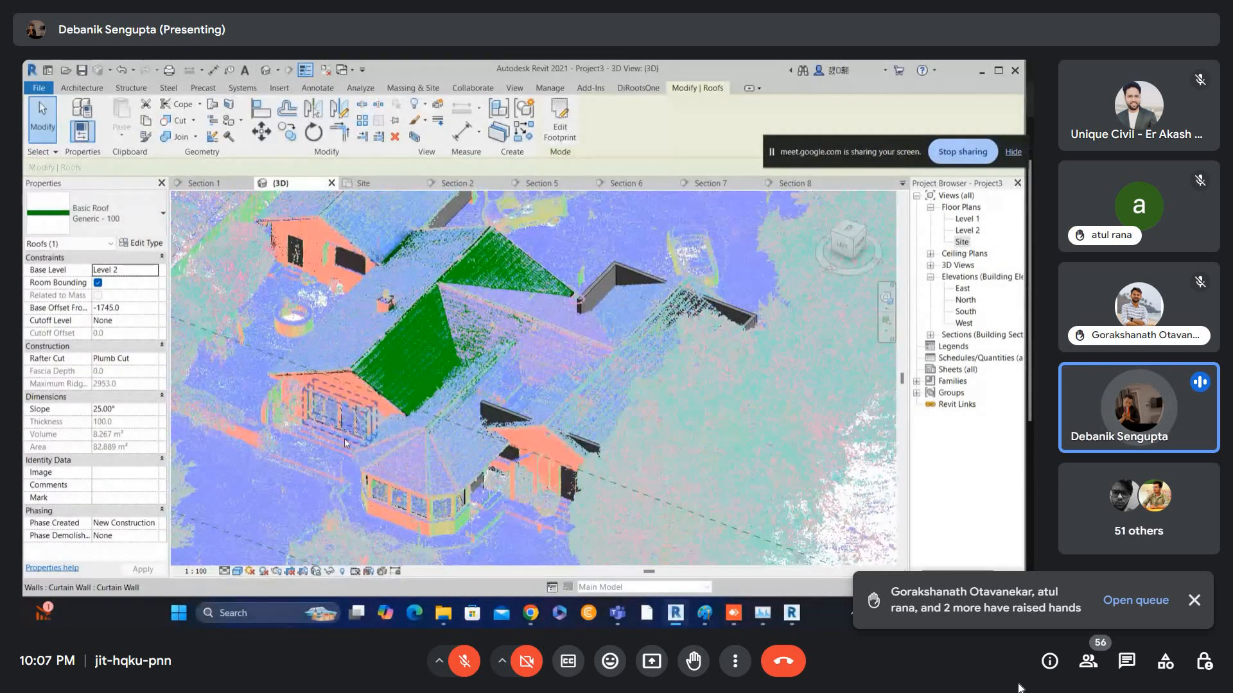
scroll(523, 460, up, 2)
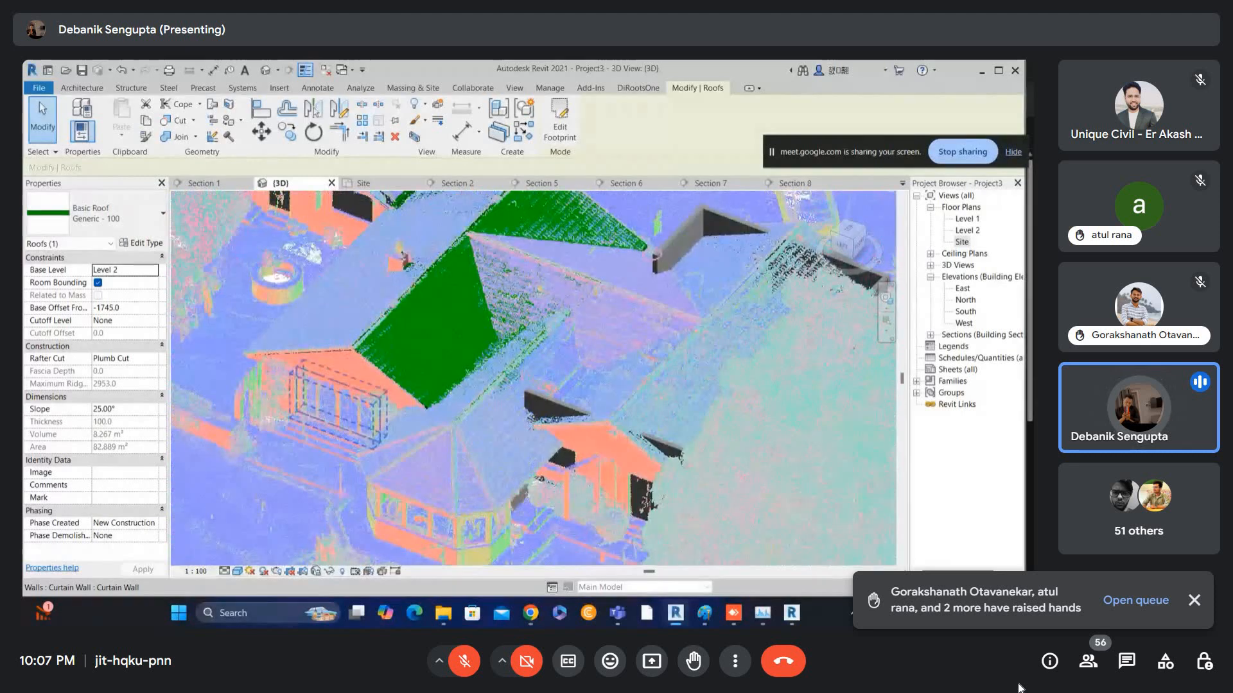
- Return to the Site plan, clear the roof selection and examine the open ground east of the building
click(962, 242)
double_click(962, 242)
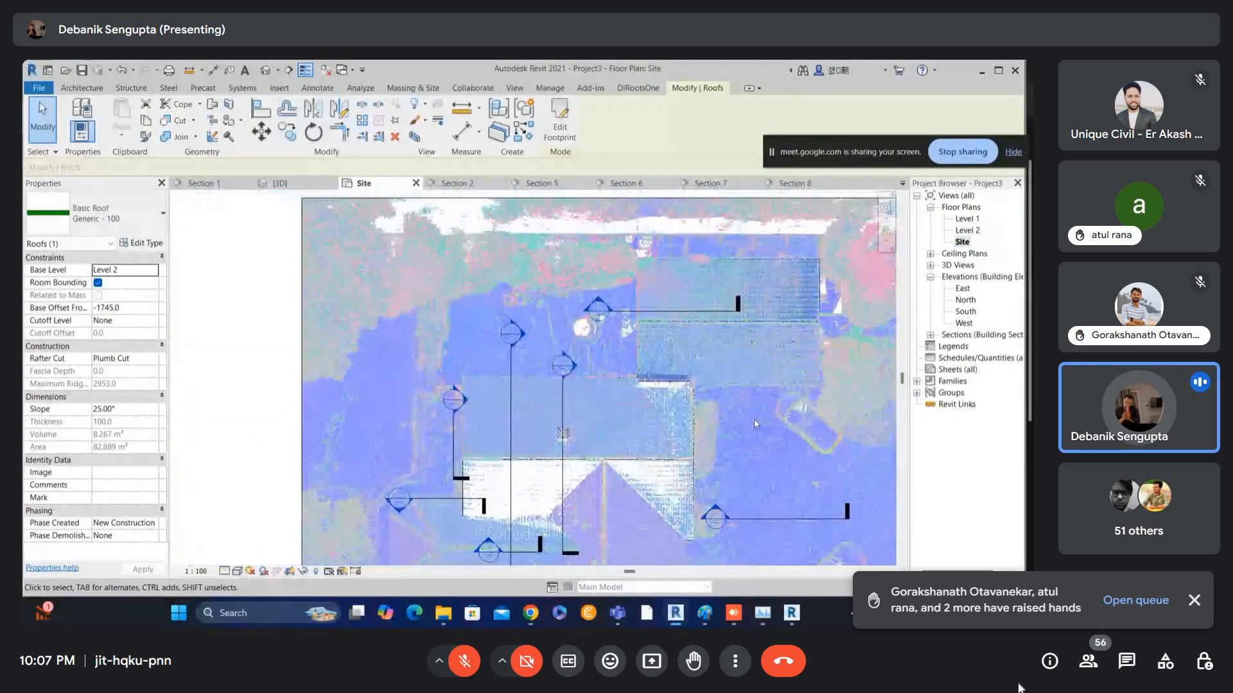
middle_drag(623, 416, 529, 373)
scroll(529, 373, down, 1)
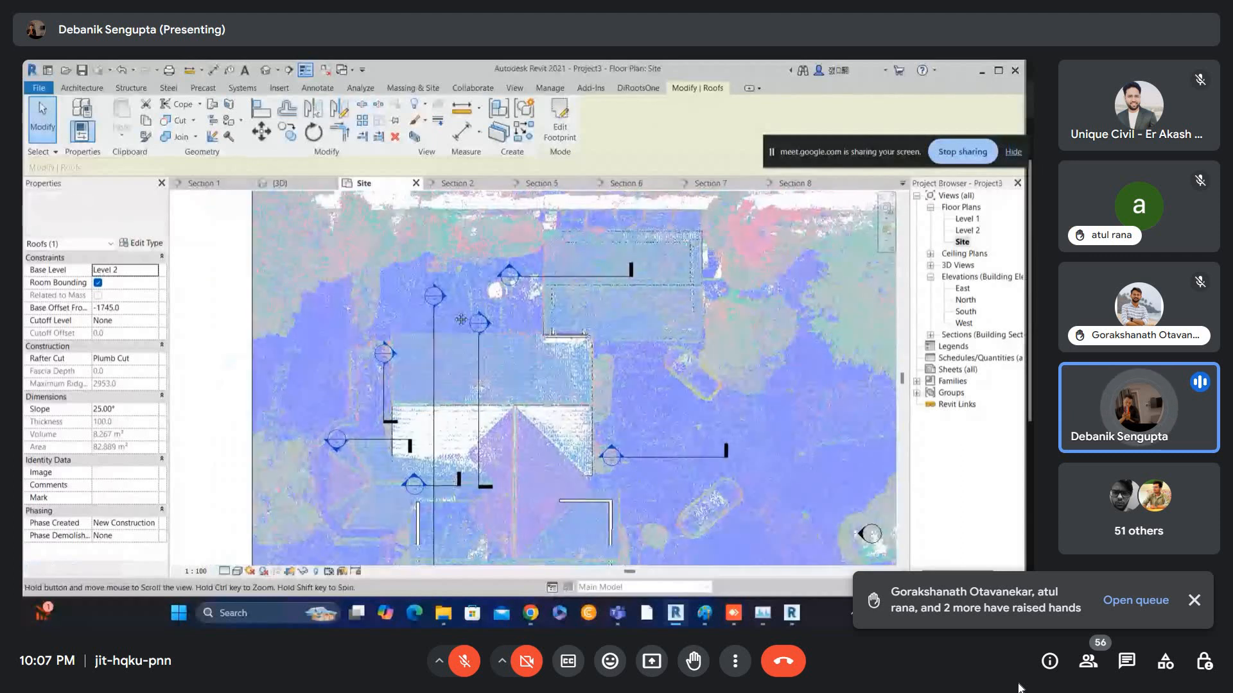
middle_drag(678, 392, 601, 354)
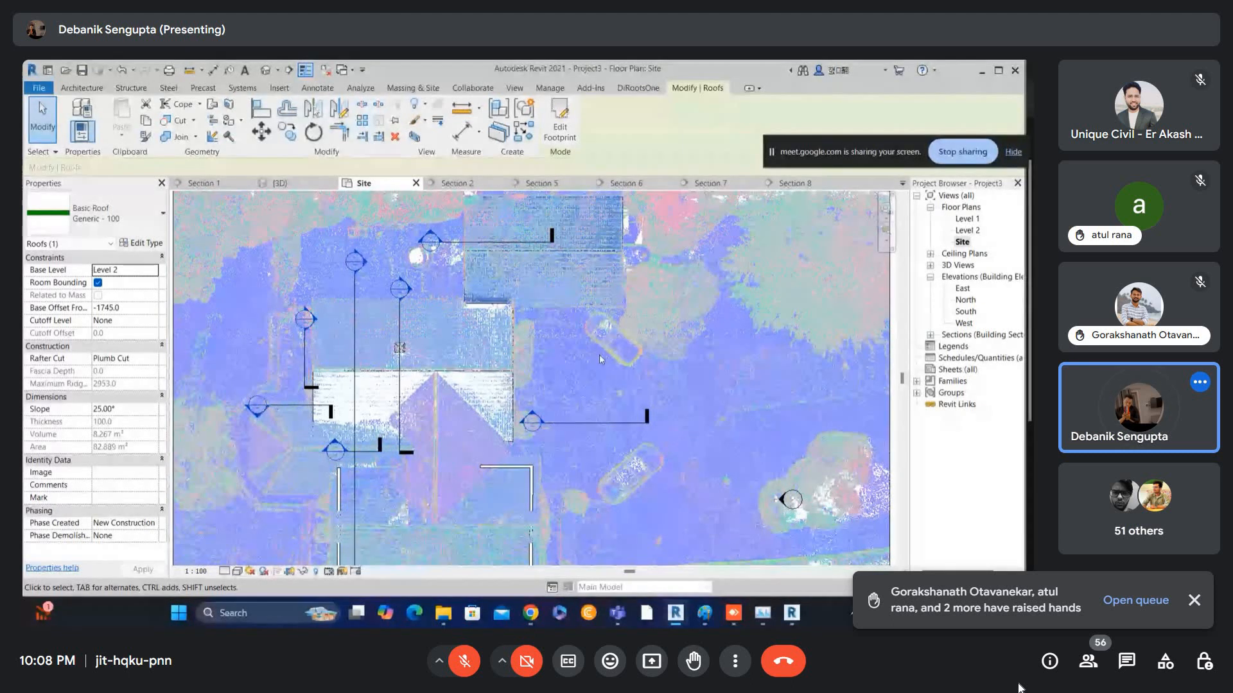
scroll(594, 359, down, 1)
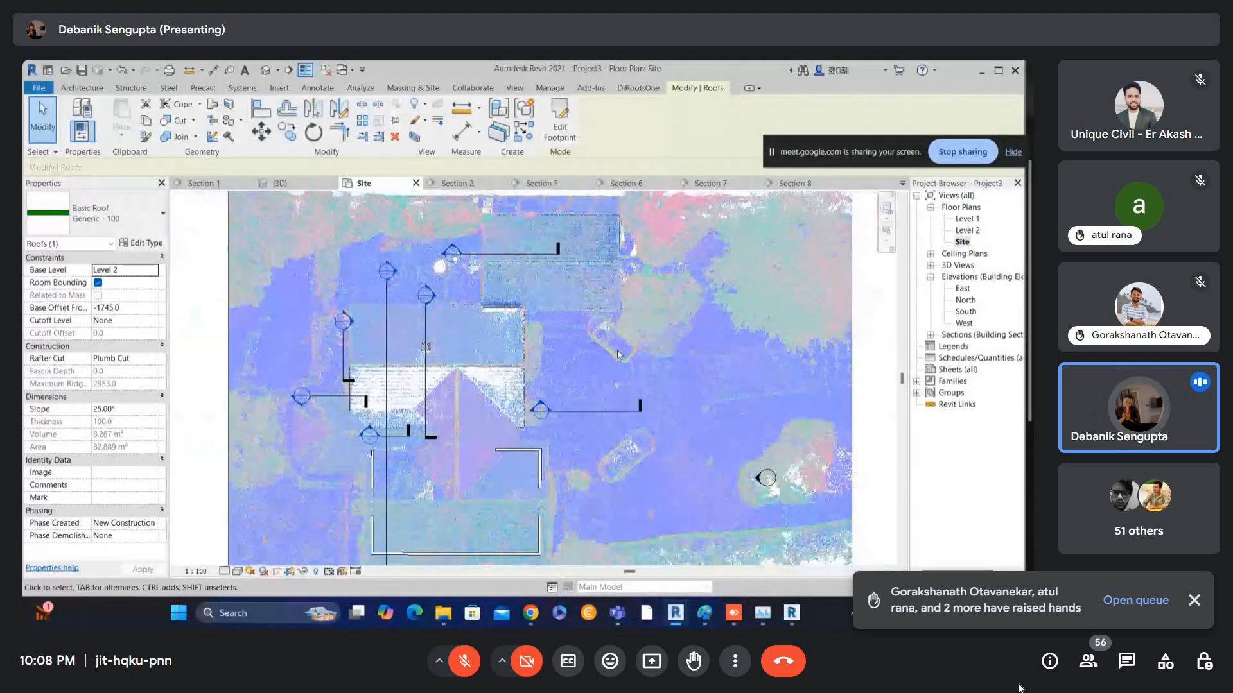
right_click(642, 347)
click(678, 324)
scroll(492, 368, up, 1)
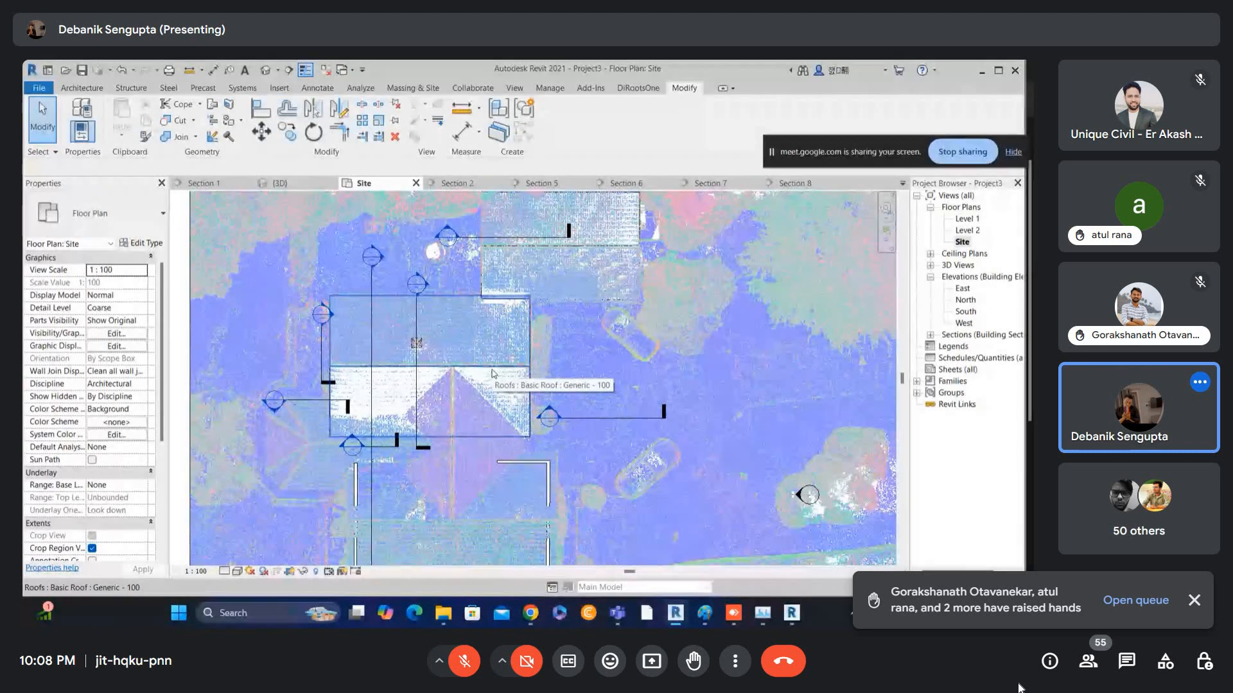
click(492, 371)
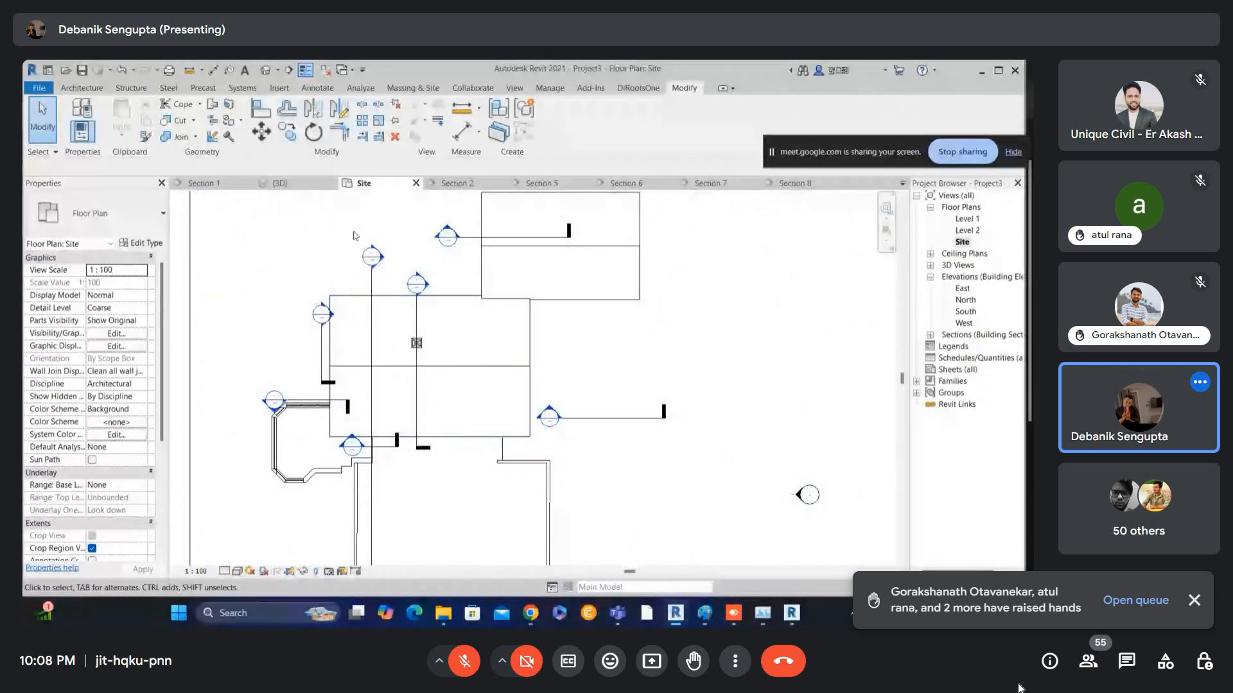
- Start a Toposurface and place a north-south row of six points at elevation 0.0 on the ground east of the building
click(411, 88)
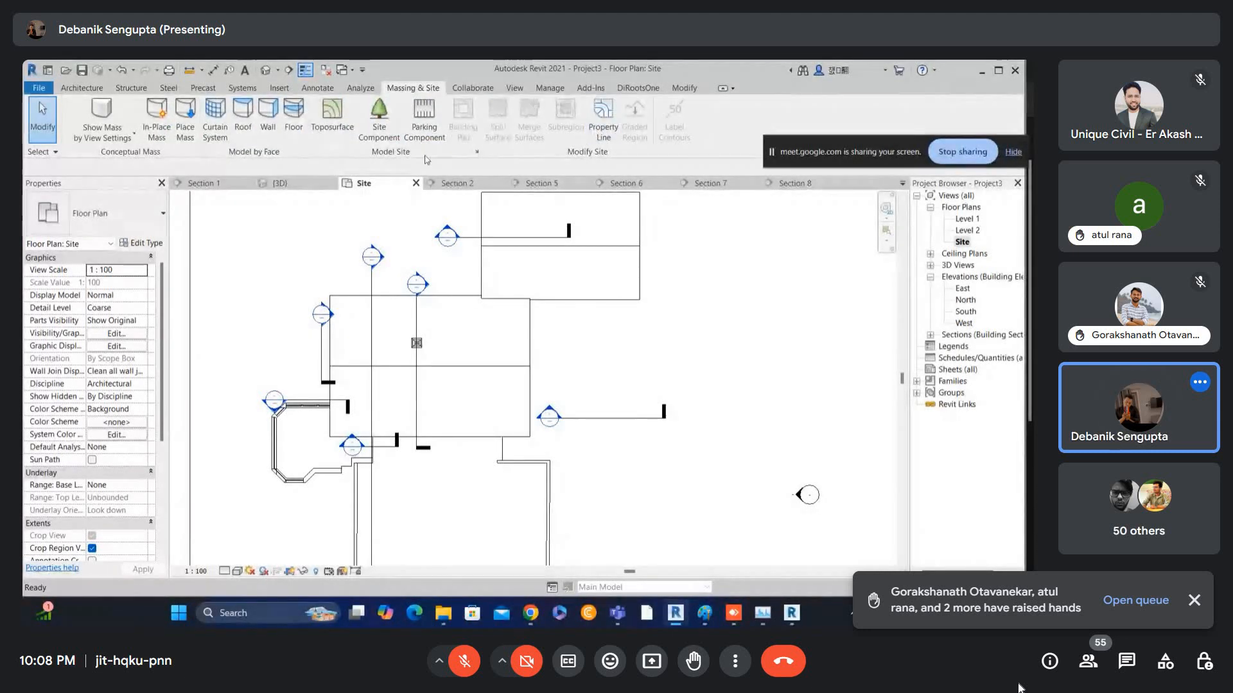
click(332, 116)
middle_drag(676, 373, 548, 236)
scroll(537, 226, up, 2)
click(487, 266)
click(487, 324)
click(486, 374)
click(487, 418)
click(488, 458)
click(490, 495)
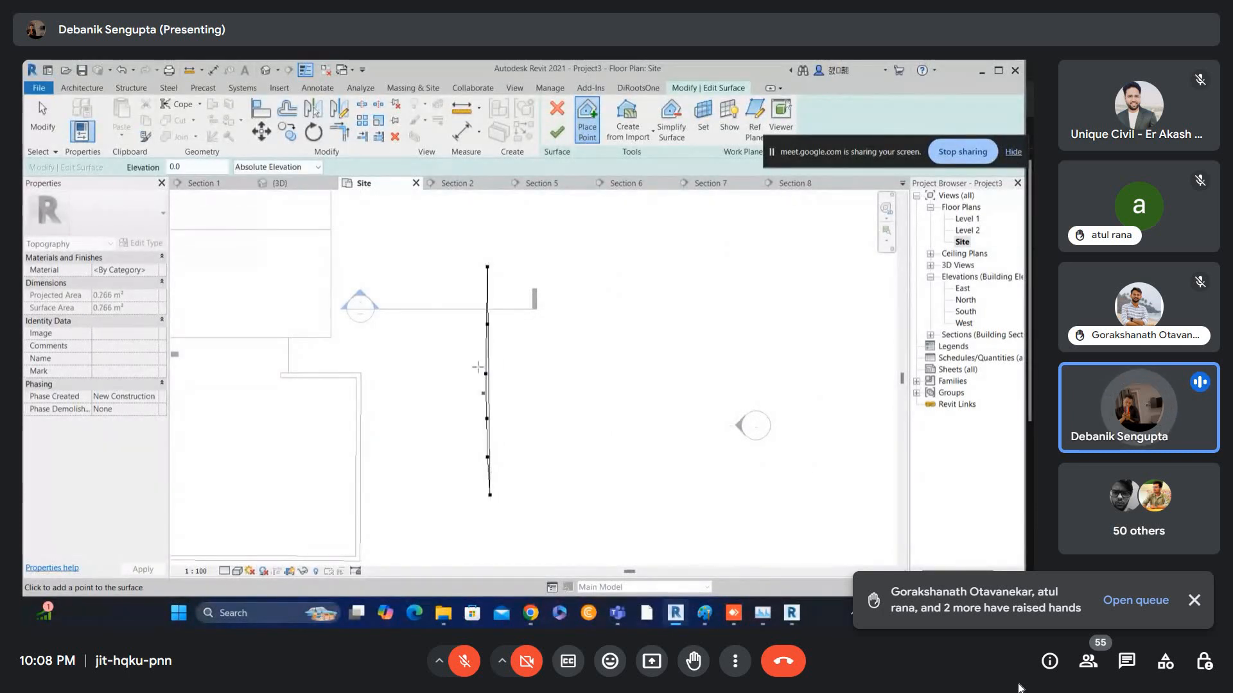
- Copy the upper five points of the row a short distance east to form a second column
key(Escape)
drag(538, 519, 540, 541)
drag(509, 467, 553, 471)
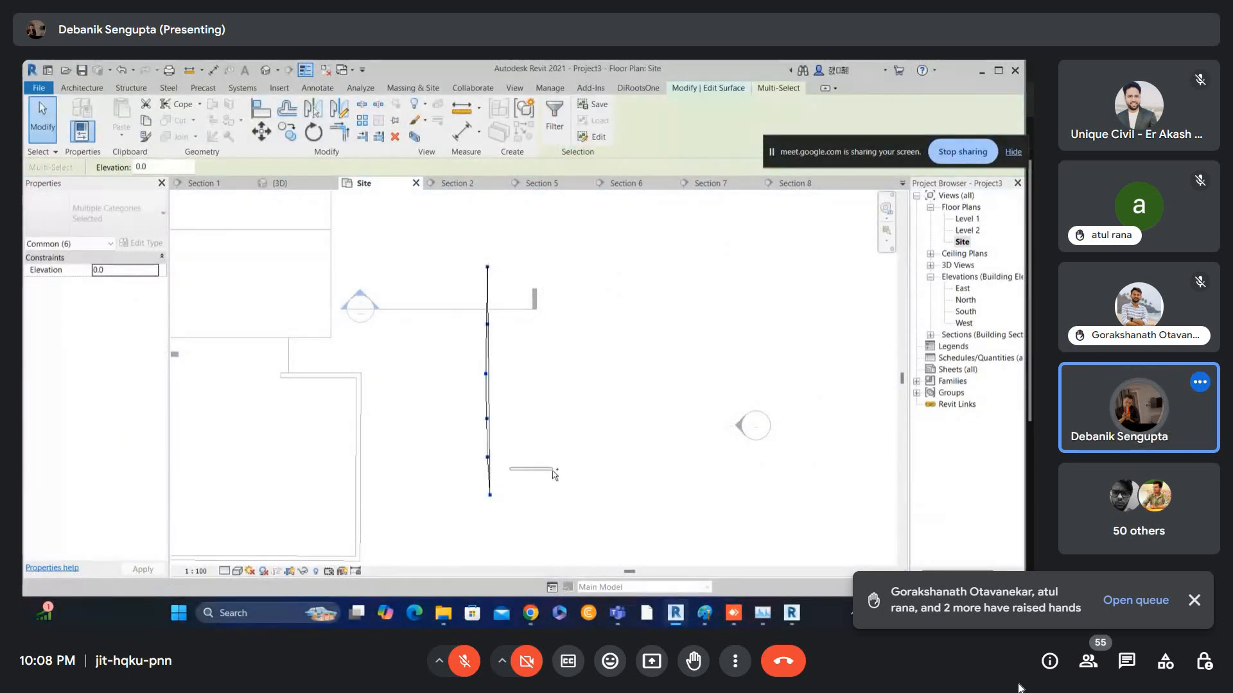
drag(464, 217, 524, 489)
key(c)
key(o)
click(510, 487)
click(551, 488)
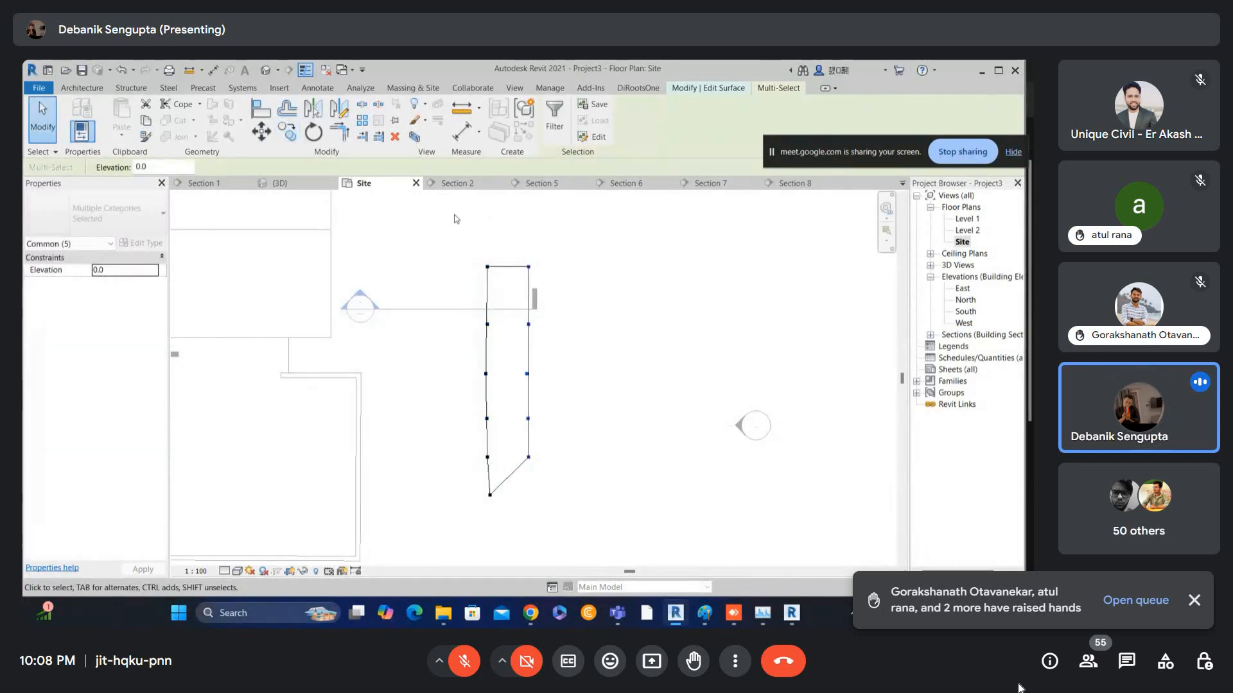
- Copy both columns of surface points about 2600 mm further east
key(c)
key(o)
click(541, 494)
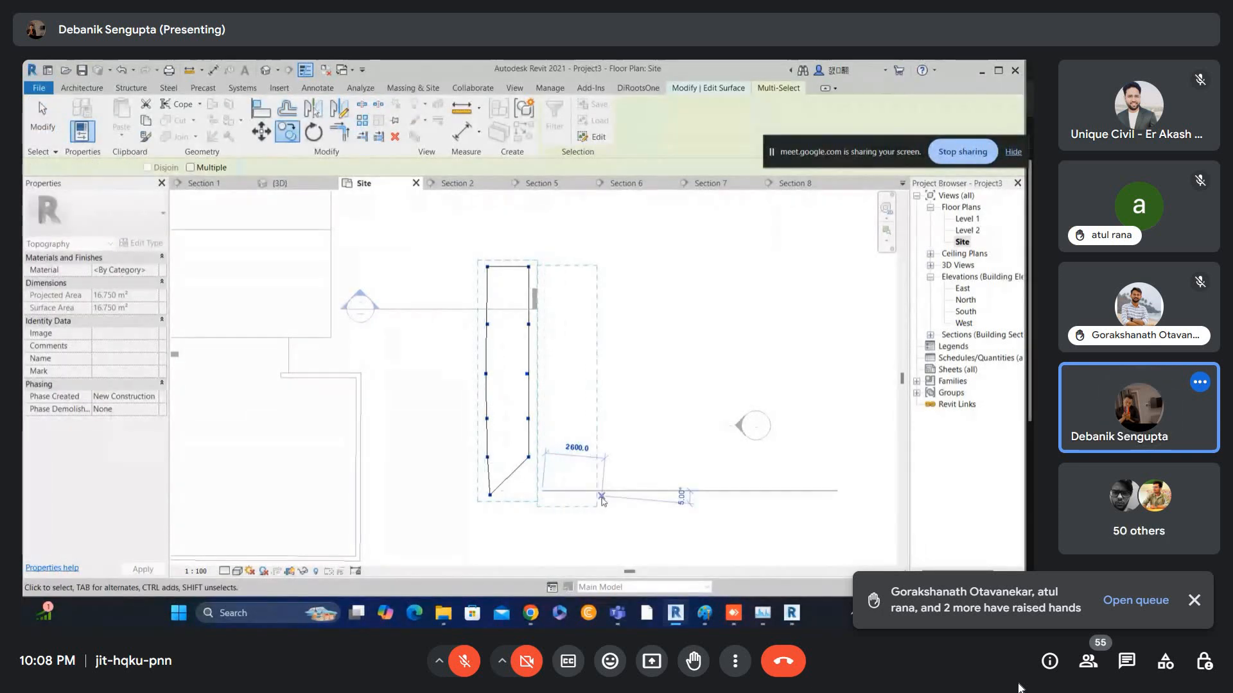
click(599, 498)
- Copy the selected columns of surface points east once more and finish the toposurface
drag(453, 229, 559, 554)
key(c)
key(o)
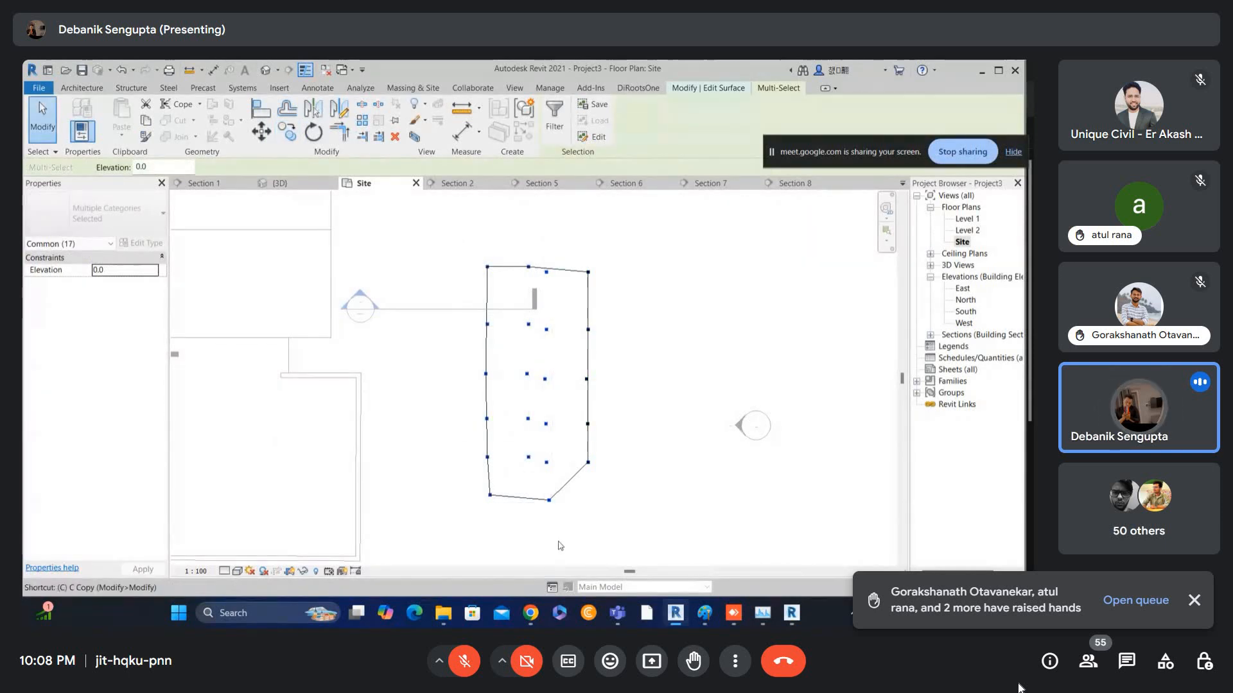
click(560, 500)
click(670, 495)
scroll(672, 450, down, 3)
key(Escape)
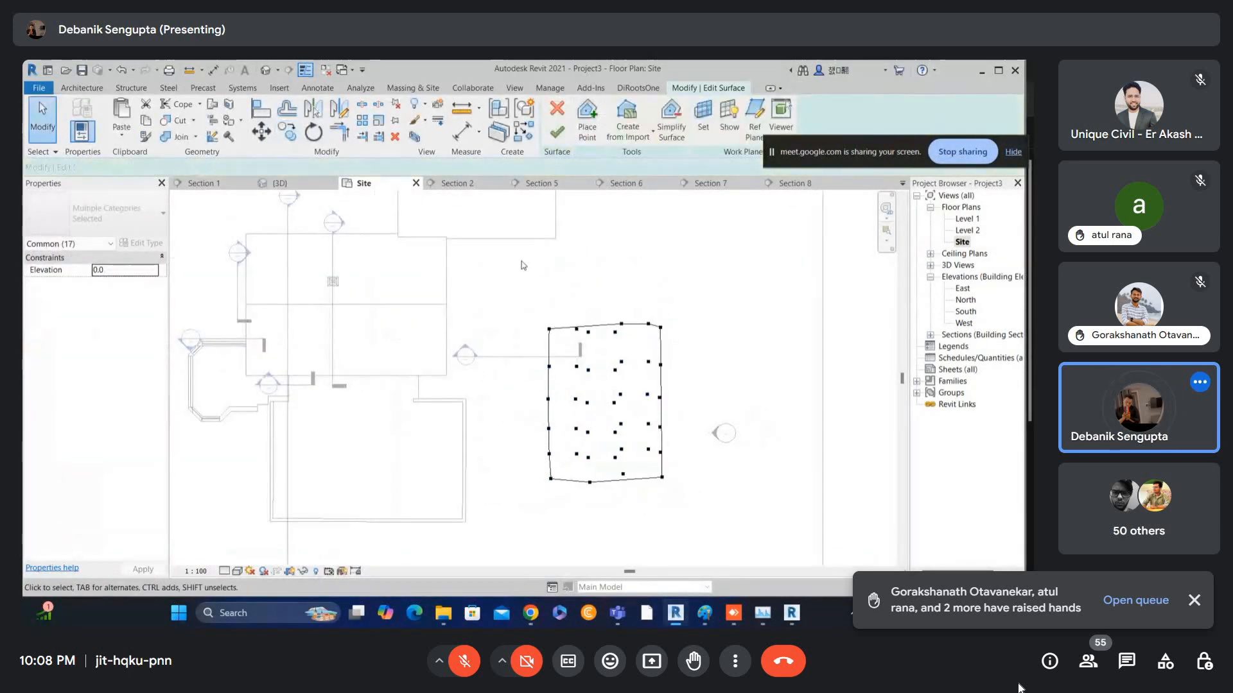
click(553, 132)
scroll(636, 324, down, 2)
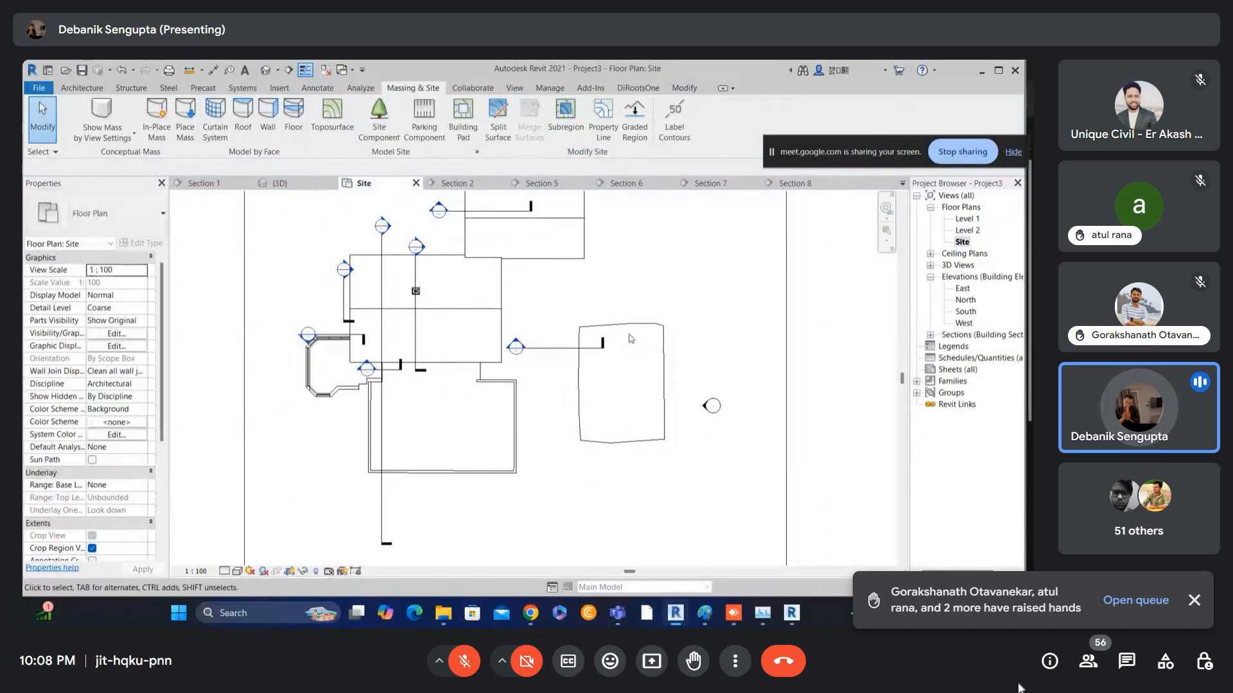
- Edit the toposurface, copy most of its points east to widen it over the east elevation marker, and finish the surface
click(632, 328)
scroll(631, 327, up, 1)
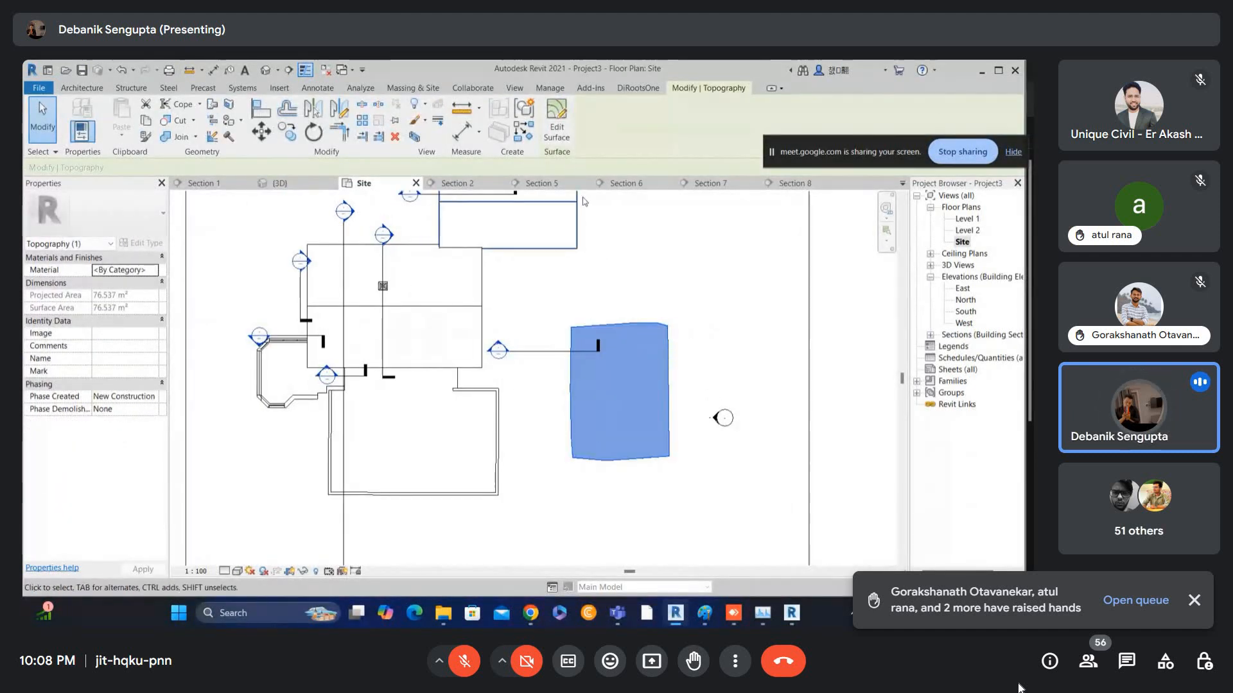
click(556, 128)
drag(588, 285, 681, 498)
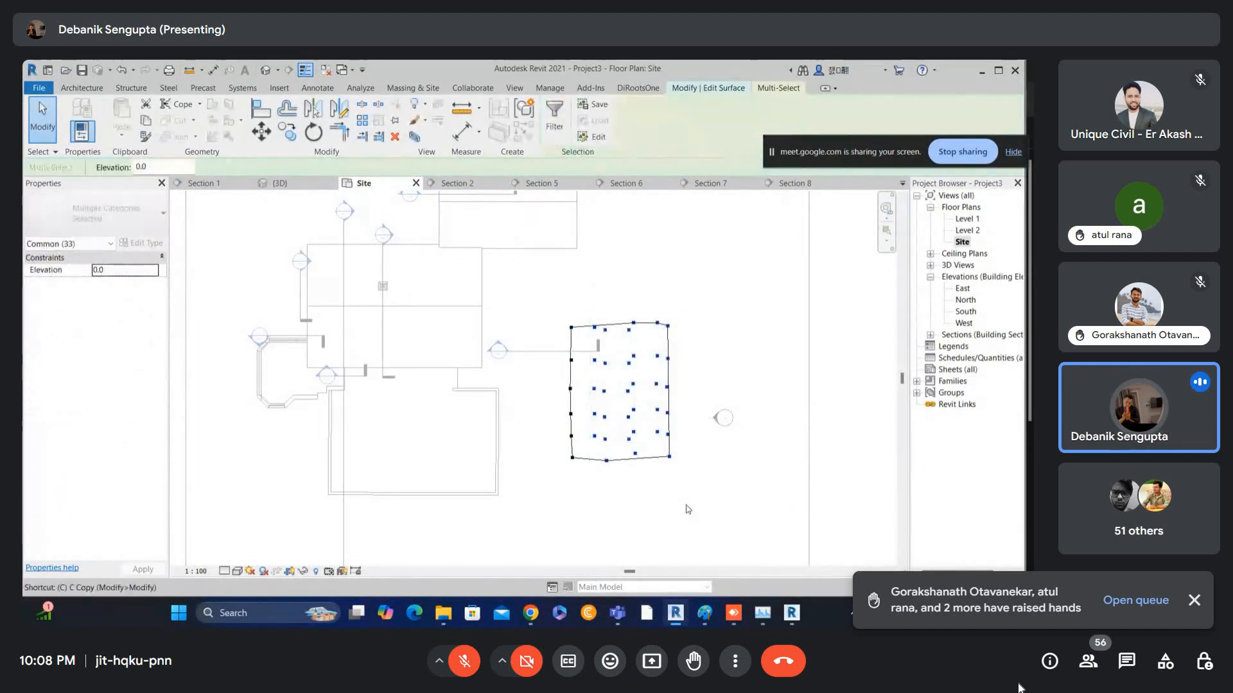
key(m)
key(v)
click(575, 458)
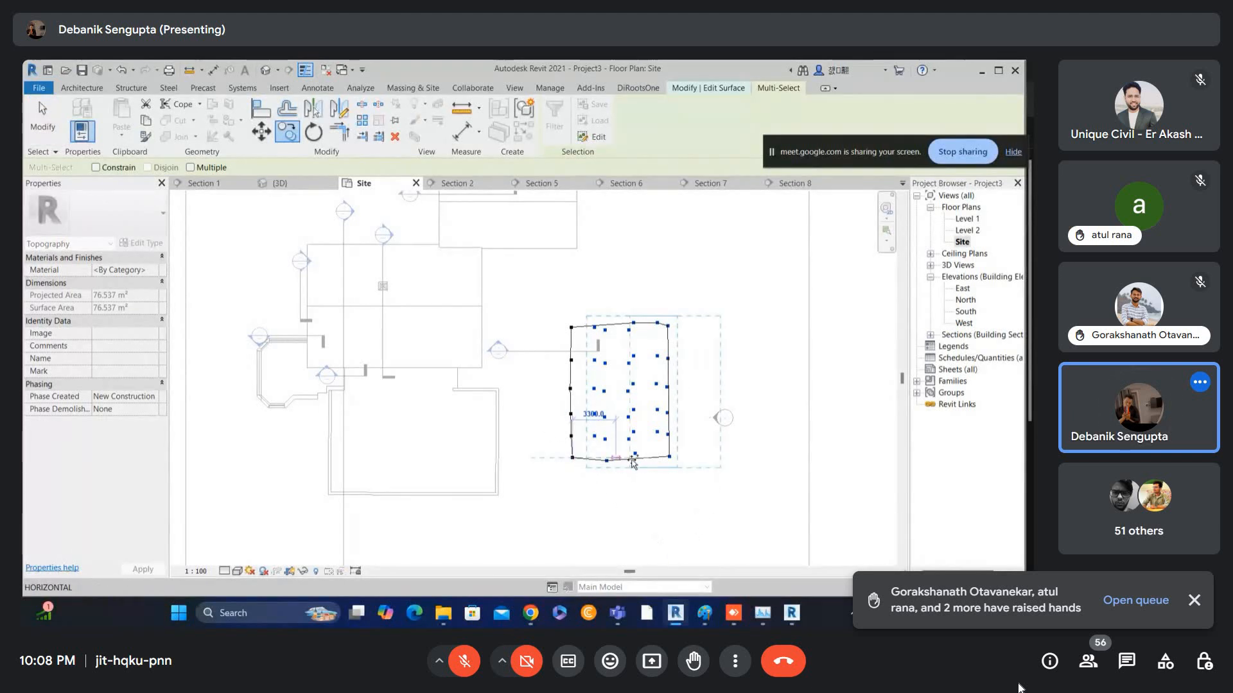
click(668, 458)
key(Escape)
scroll(603, 378, down, 1)
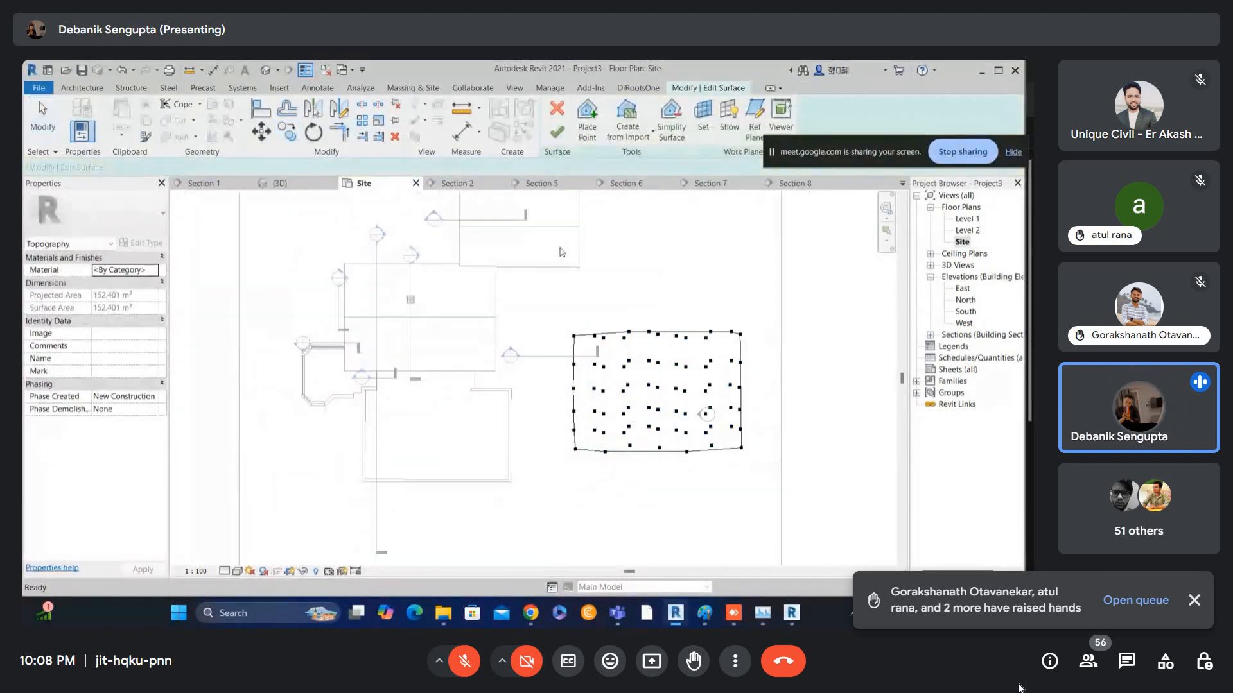
click(556, 129)
- Move the toposurface south and back north onto the open ground east of the building
scroll(714, 287, down, 2)
click(673, 328)
scroll(673, 329, down, 1)
drag(401, 329, 636, 412)
scroll(643, 409, up, 1)
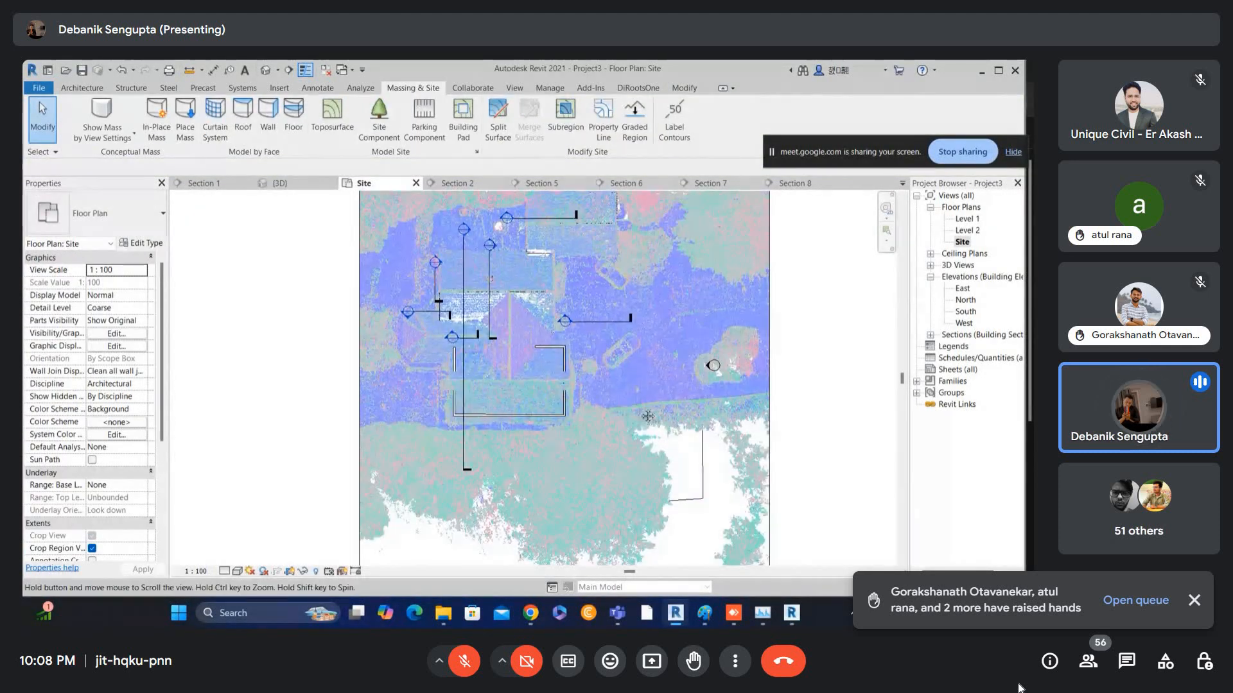
middle_drag(645, 414, 639, 396)
click(638, 394)
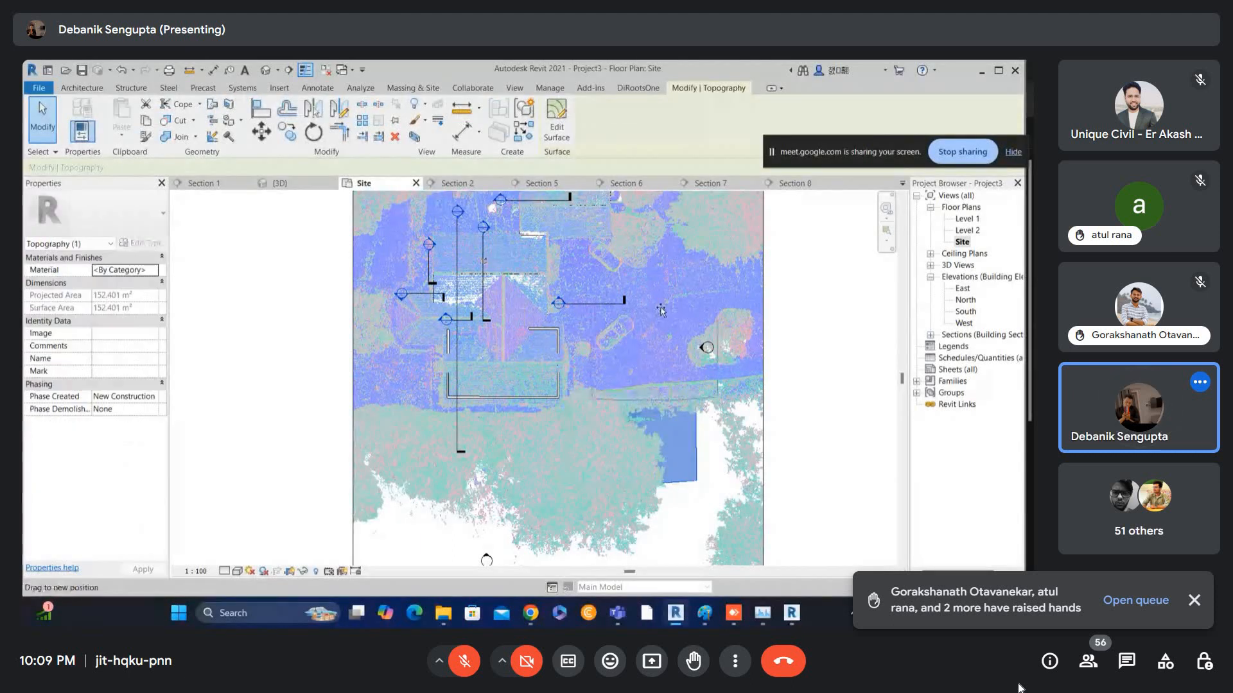
drag(638, 393, 666, 287)
scroll(668, 301, down, 1)
scroll(669, 301, down, 1)
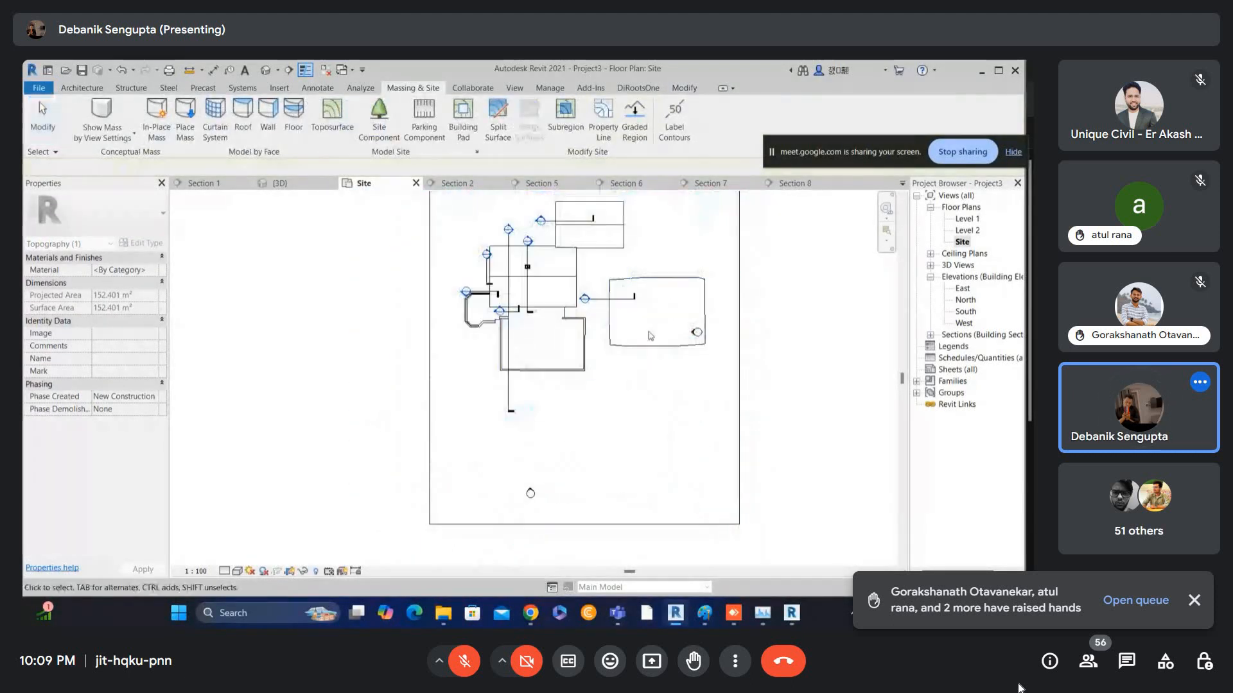
- Draw a north-south building section through the western part of the toposurface, extending beyond both its ends
click(291, 73)
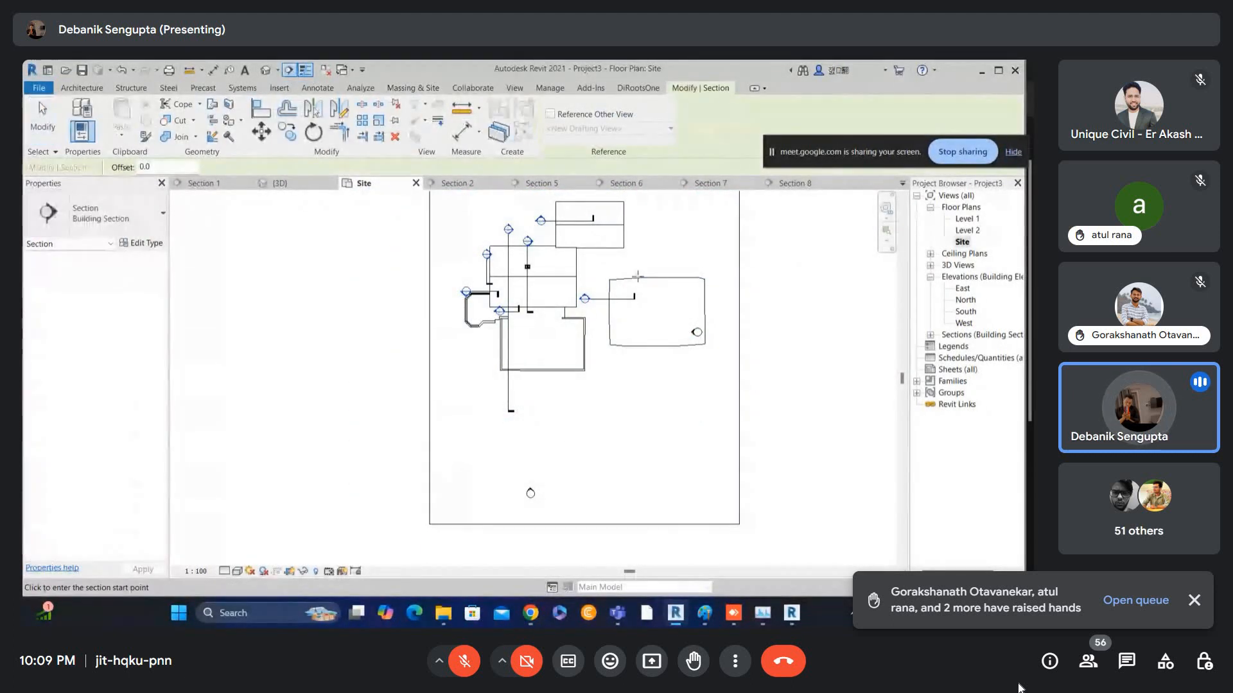
click(648, 250)
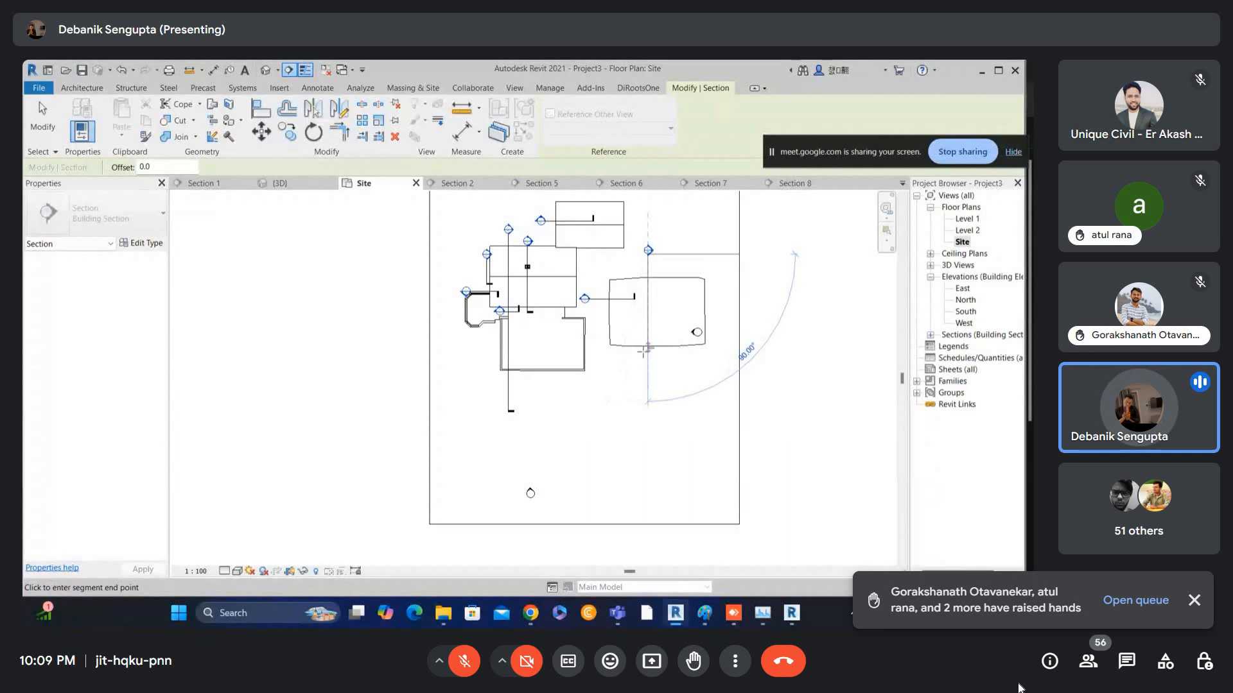
click(647, 403)
scroll(650, 276, up, 1)
scroll(651, 276, up, 1)
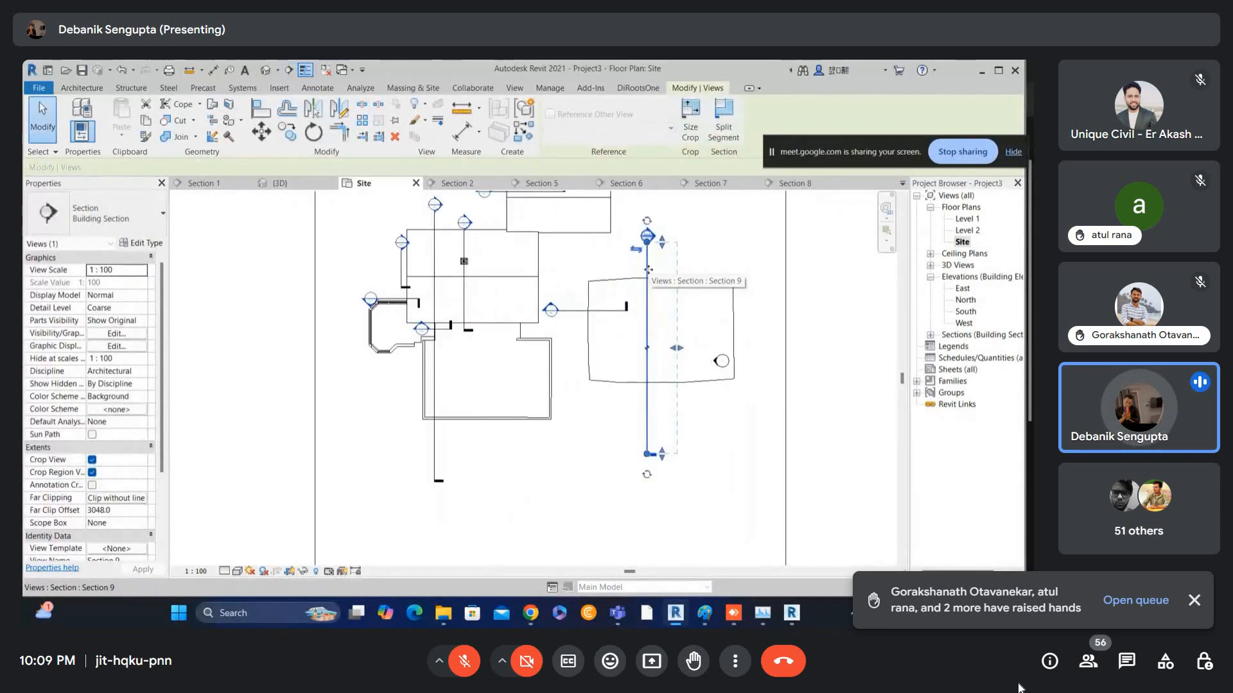
- Nudge the new section line west until it lies between the building and the toposurface's west edge
key(Left)
key(Left)
key(Left)
key(Left)
key(Left)
key(Left)
key(Left)
key(Left)
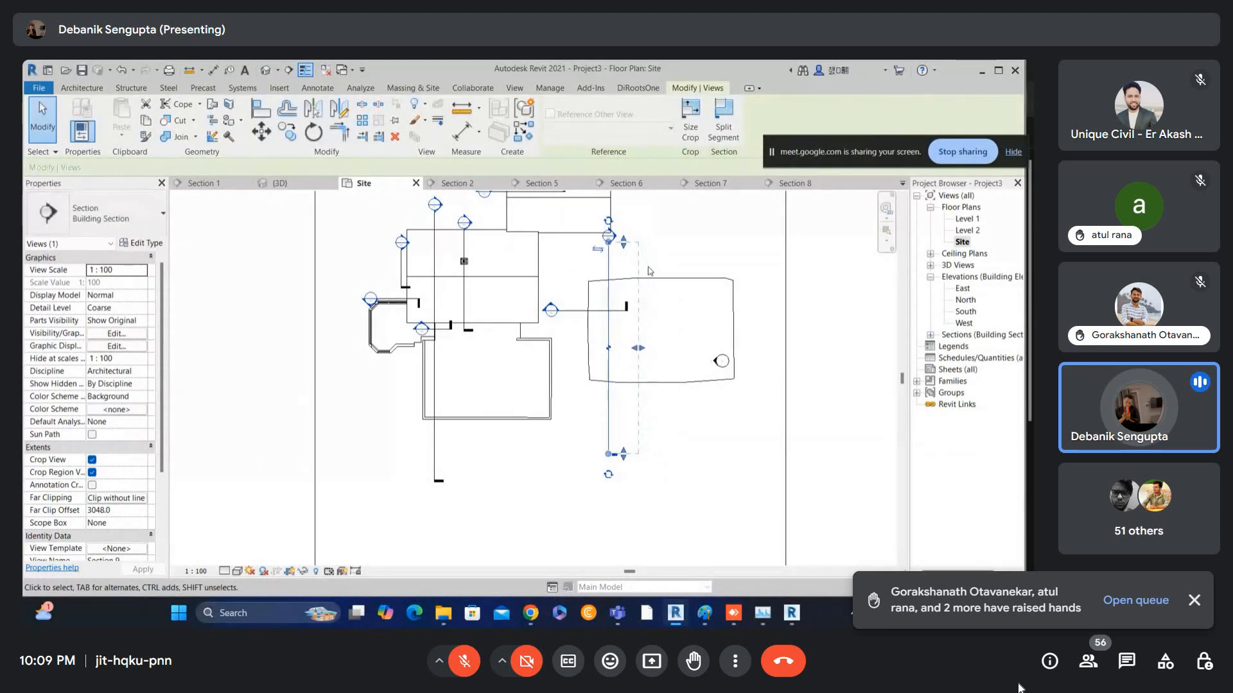
scroll(615, 330, up, 1)
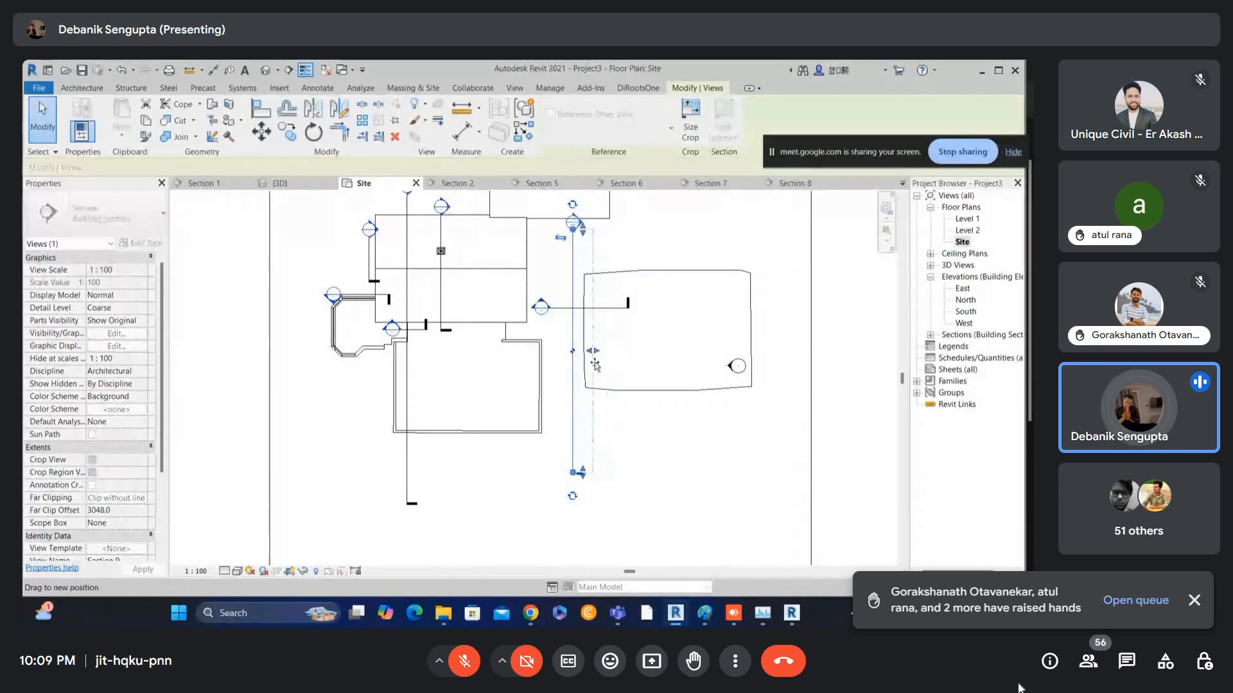
- Reduce the view depth of the new north-south section by setting its far clip offset to 500
drag(608, 350, 580, 351)
scroll(594, 332, up, 1)
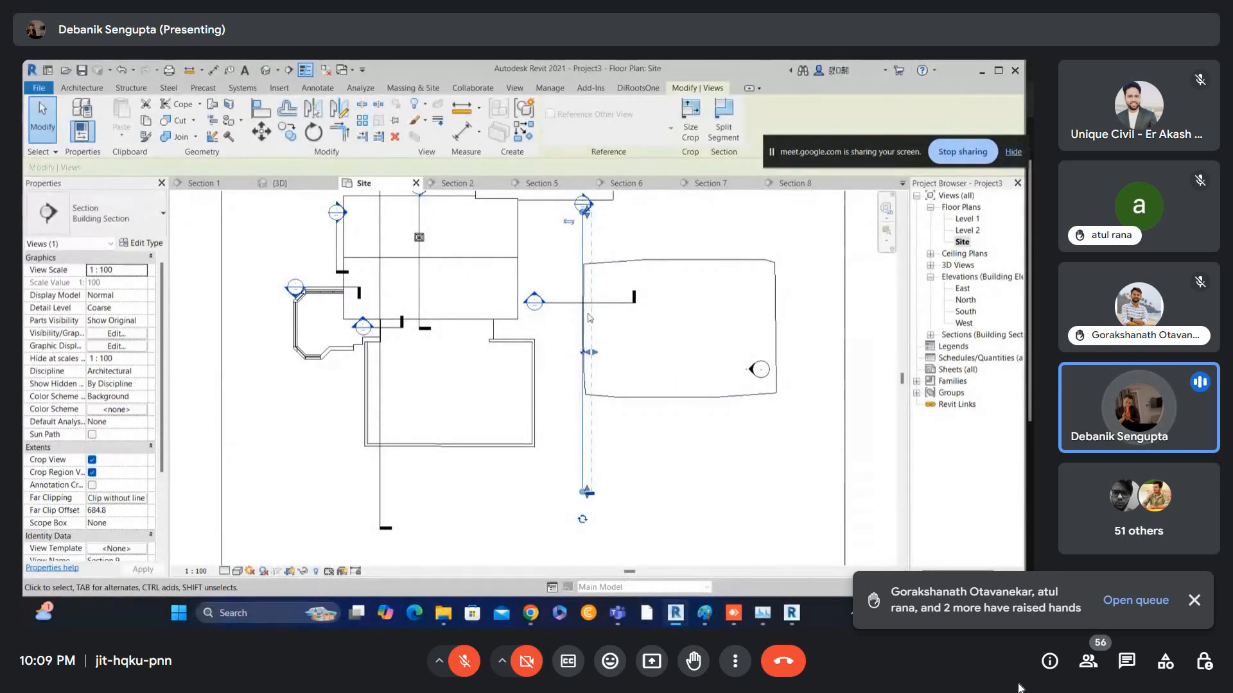
scroll(604, 340, up, 1)
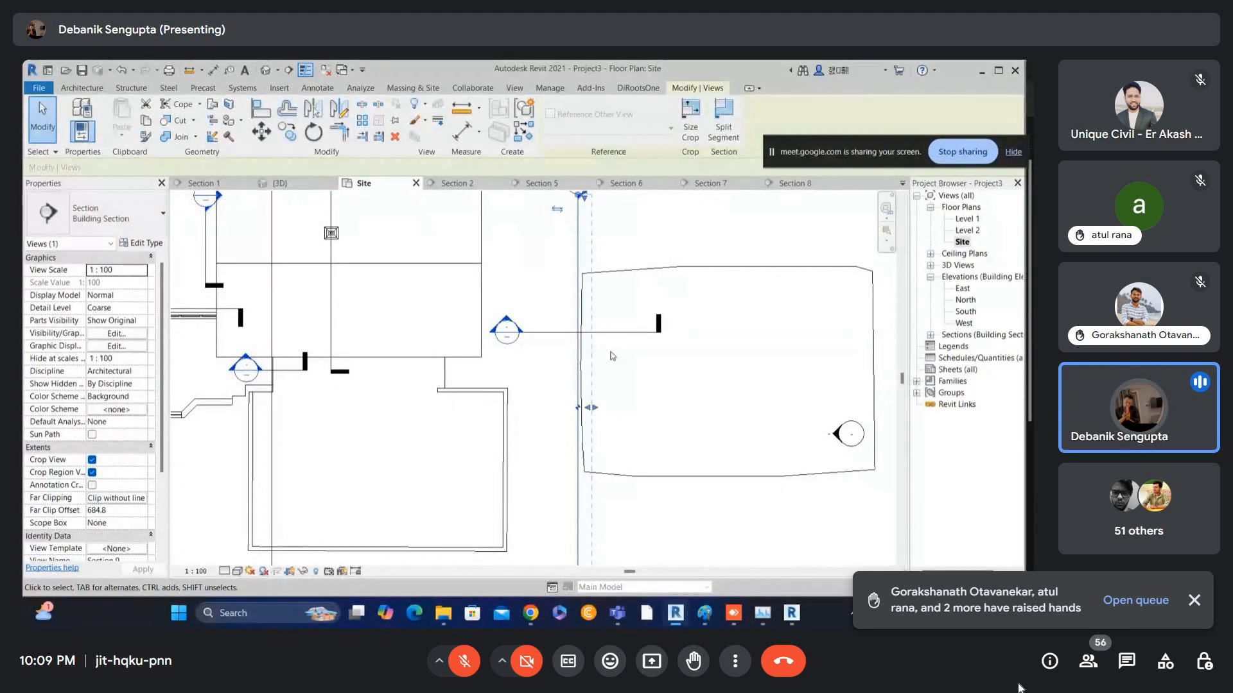
click(613, 356)
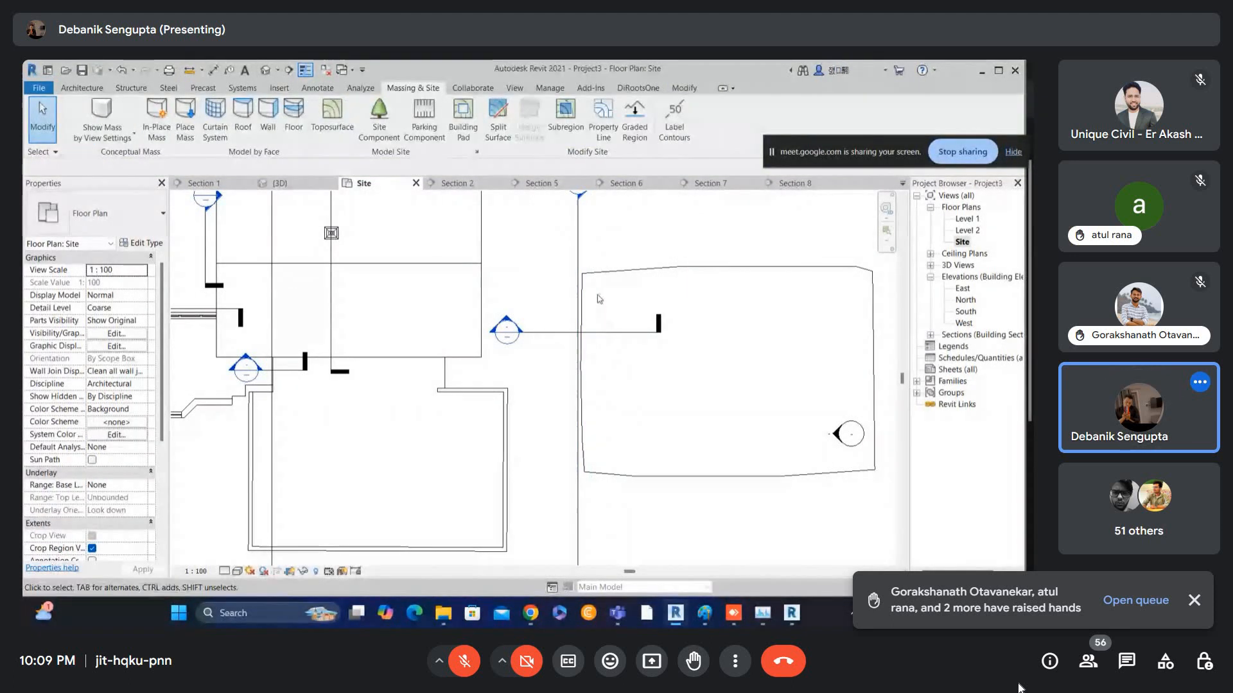
click(580, 266)
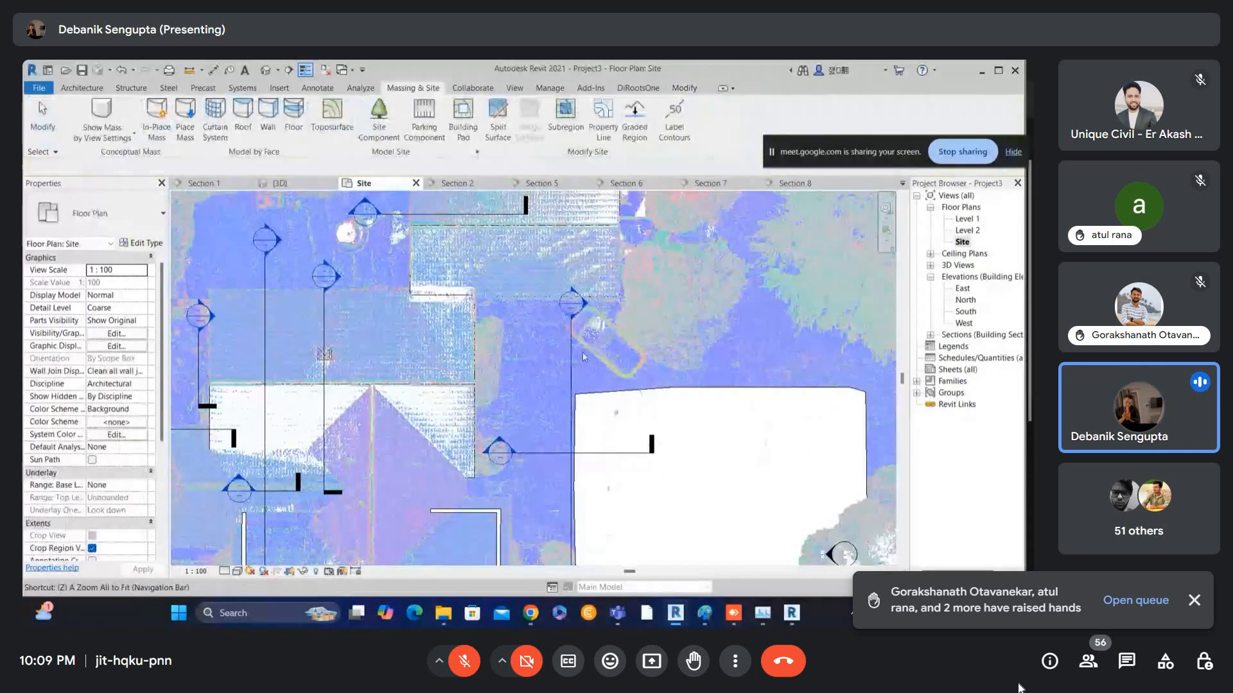
scroll(102, 438, down, 2)
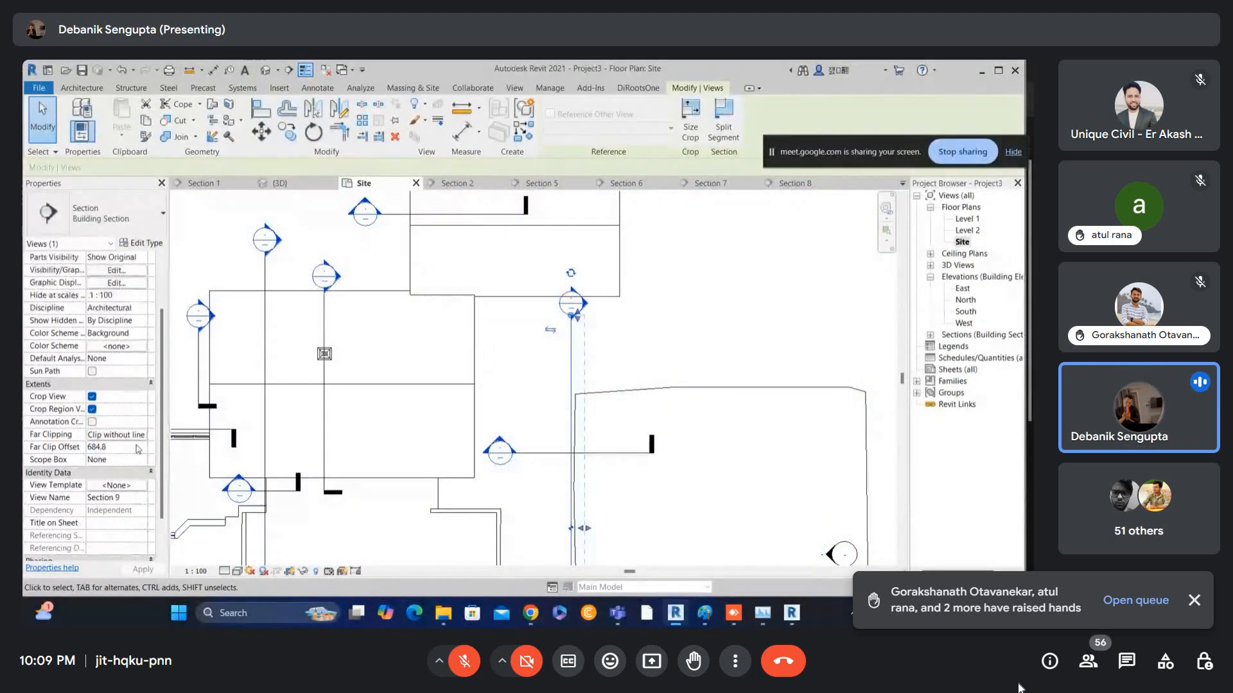
click(140, 447)
text(500\)
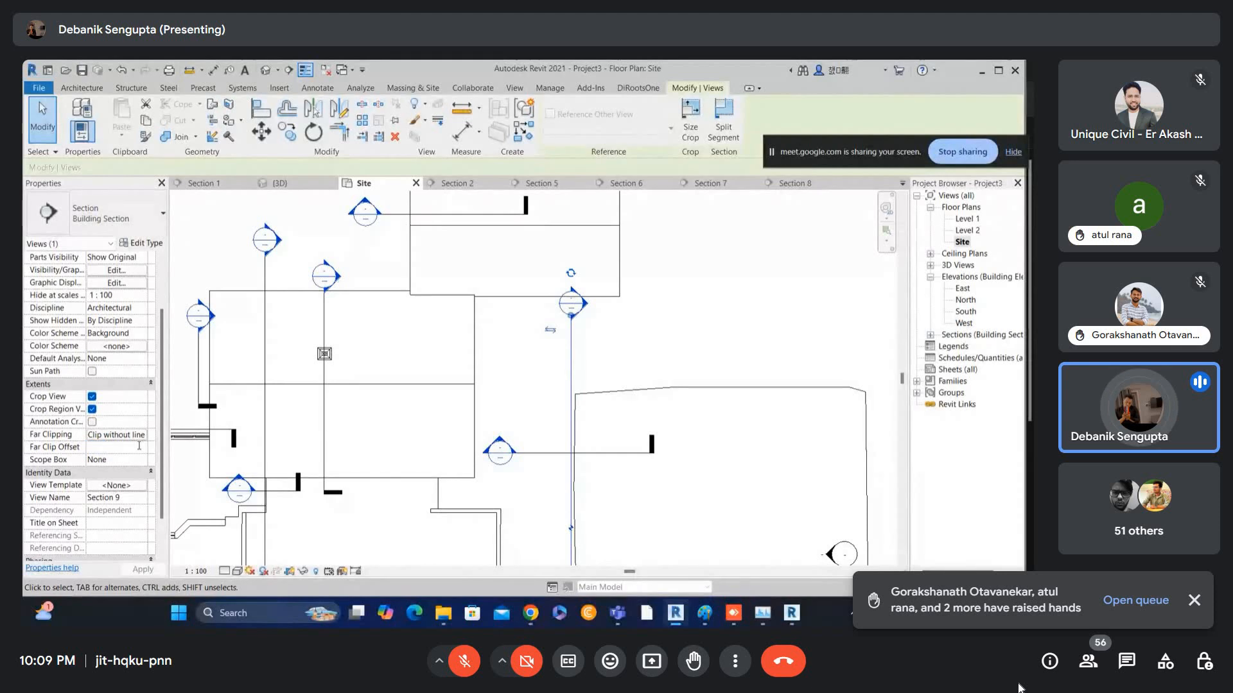
key(Return)
click(121, 449)
text(500)
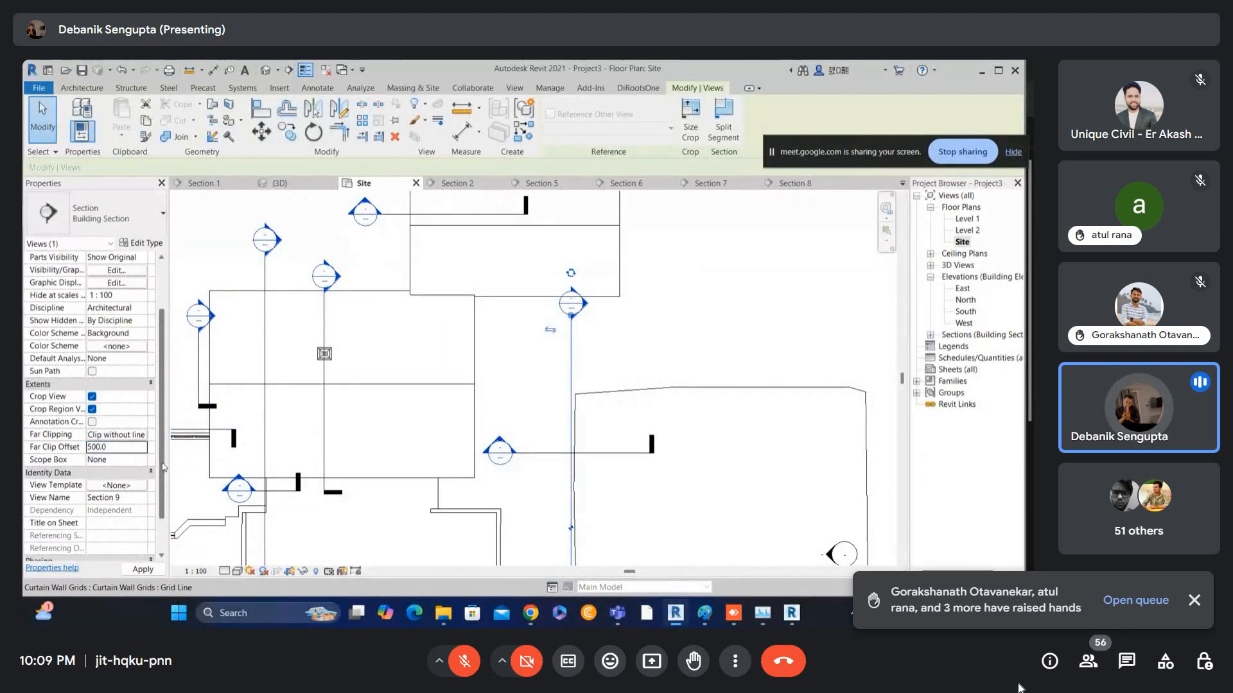
click(623, 313)
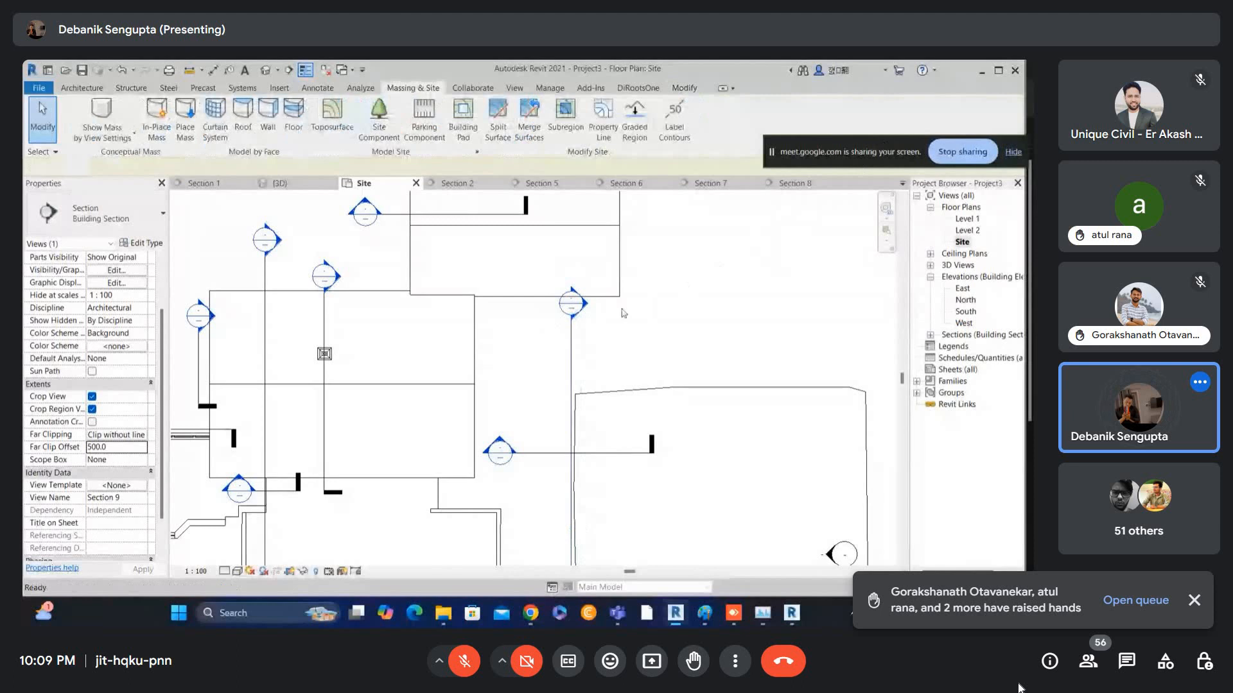
- Open the new section's view and lower the toposurface onto the ground line of the point cloud
double_click(575, 305)
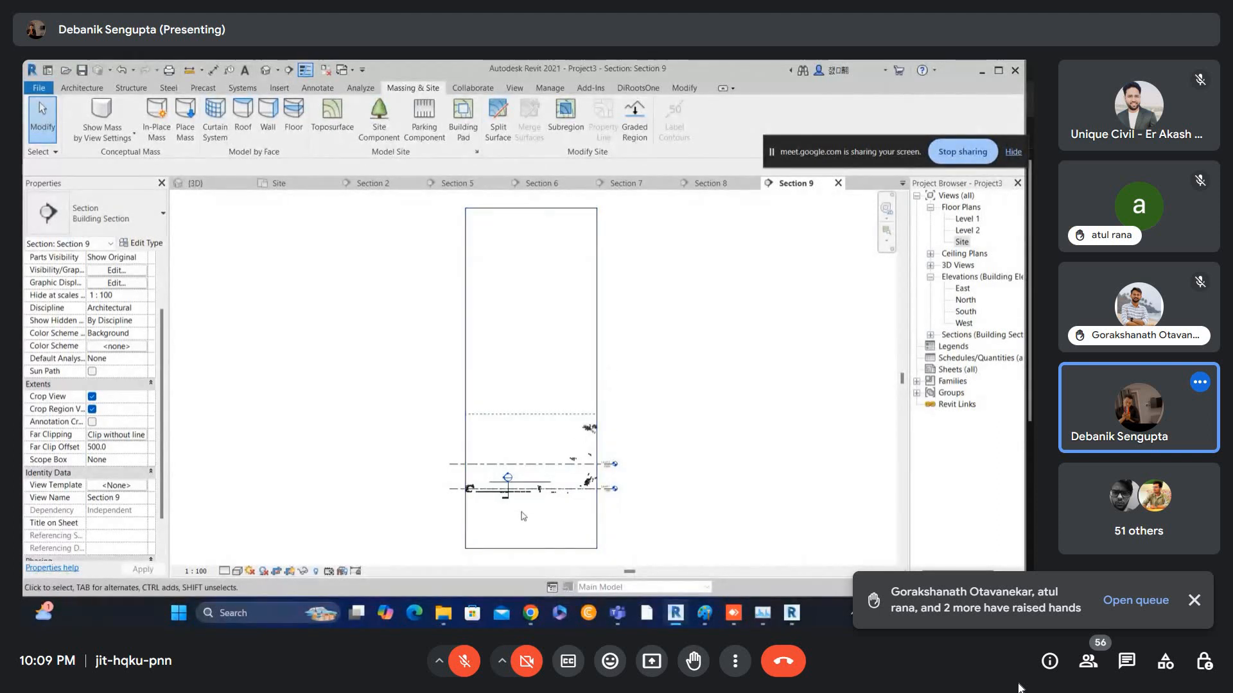
scroll(530, 476, up, 5)
click(530, 472)
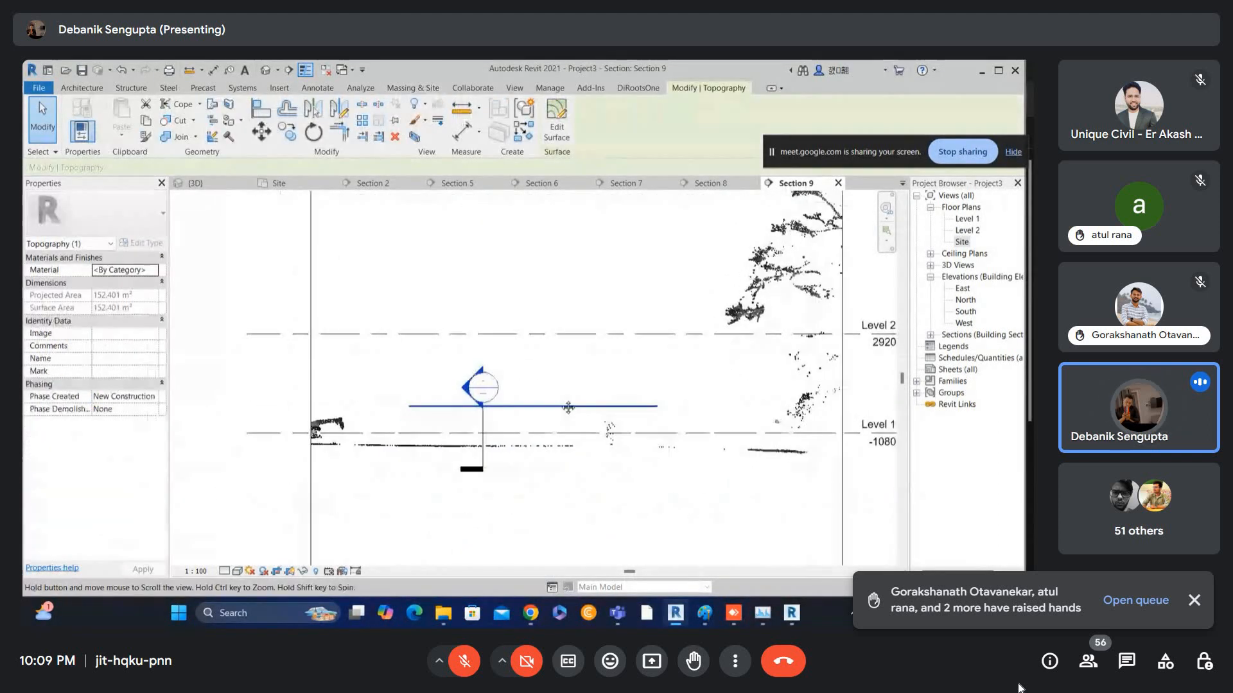
scroll(558, 411, up, 4)
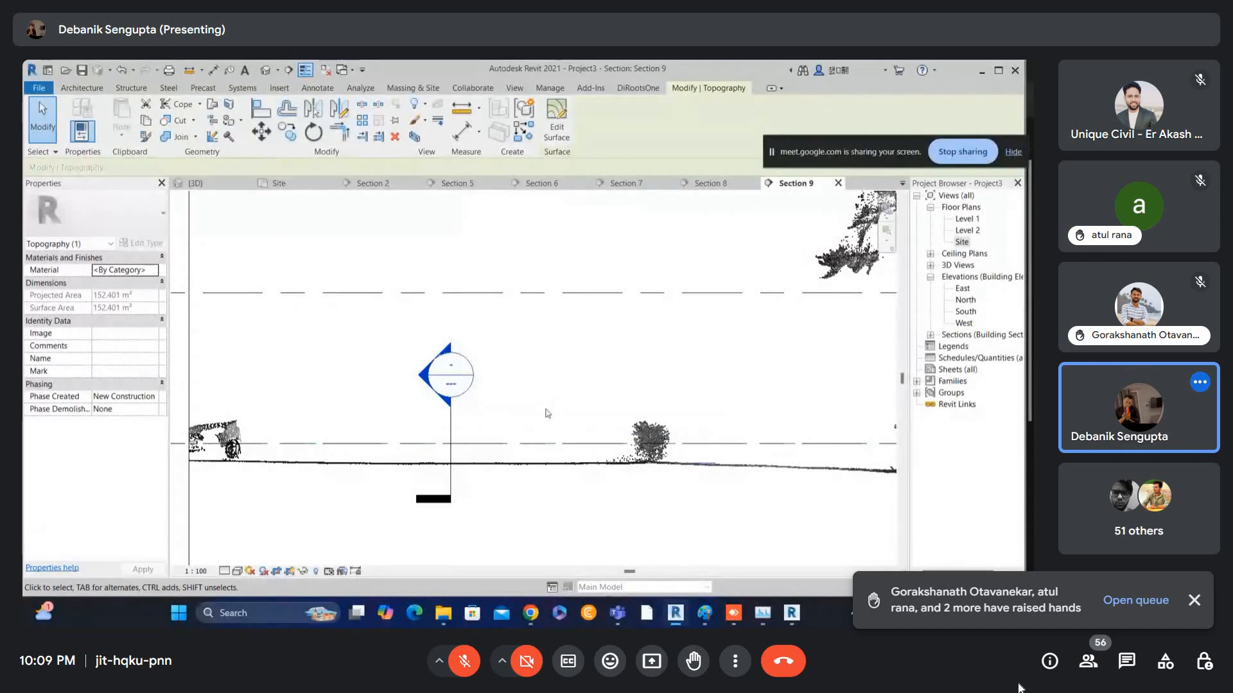
scroll(496, 472, up, 2)
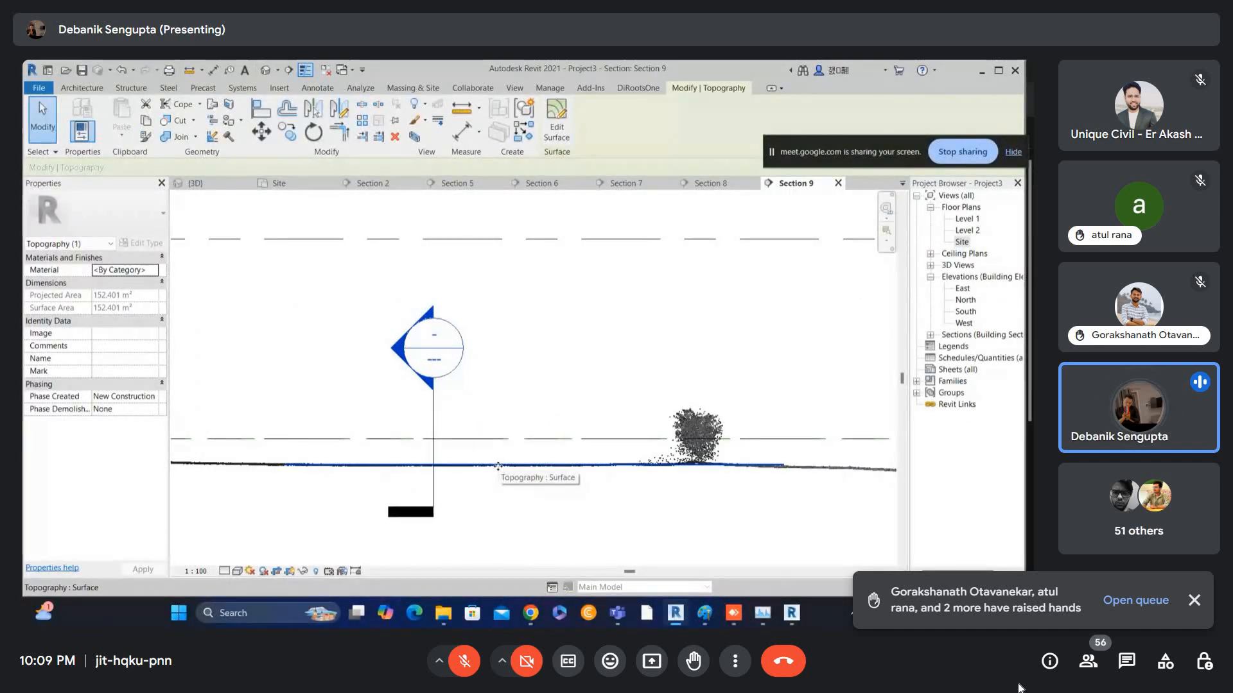
- Set the point cloud's color mode to Normals in this section view
key(v)
key(v)
click(632, 163)
click(668, 209)
click(554, 295)
click(507, 341)
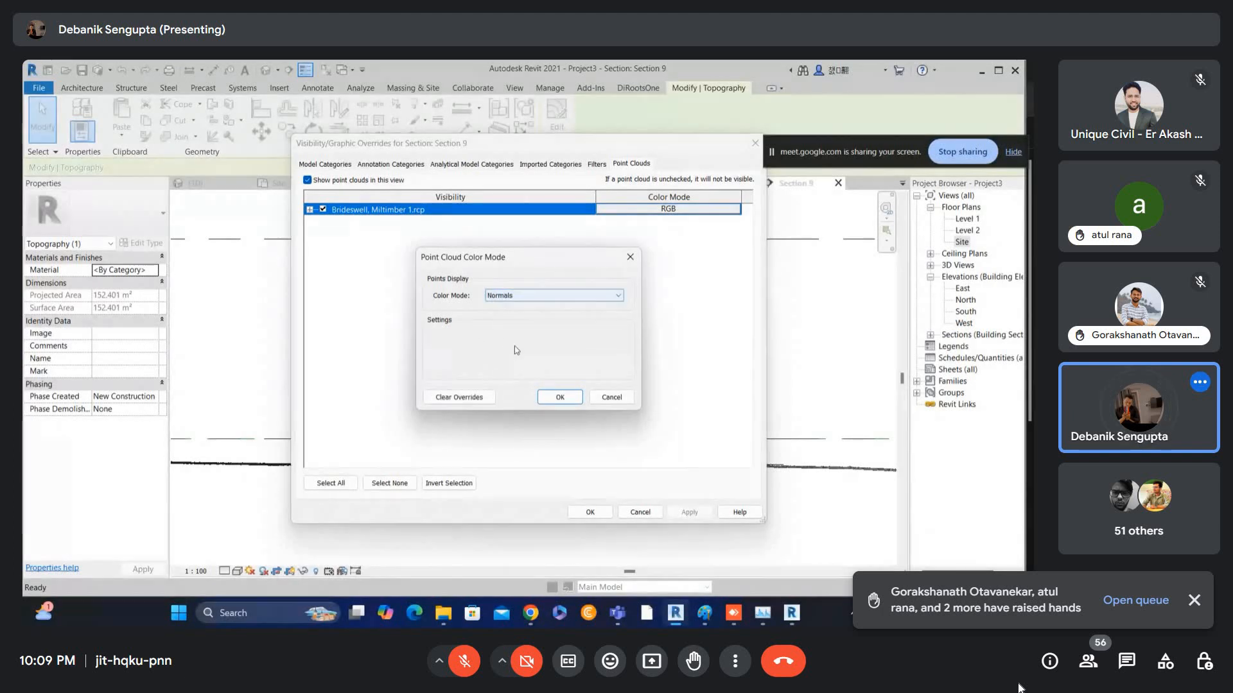
click(558, 397)
click(590, 512)
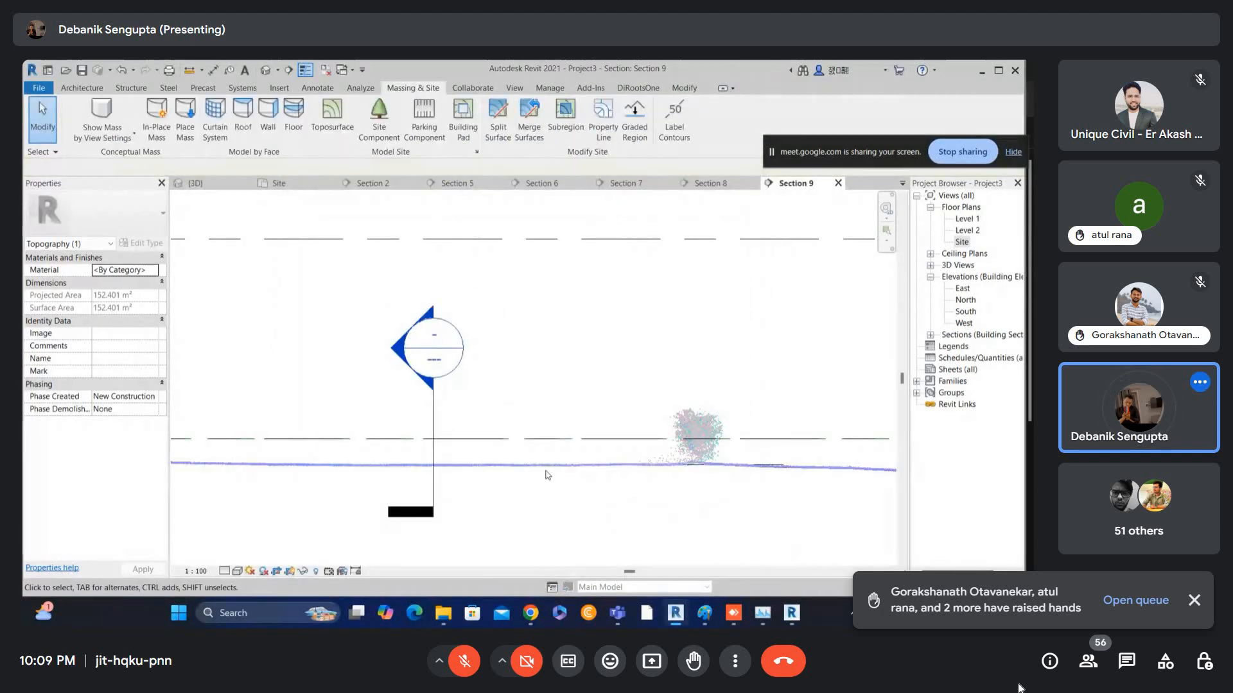
- Move the toposurface south along the ground line, past the shrub and under the trees, and compare it with the sloping cloud
click(507, 459)
scroll(499, 476, up, 2)
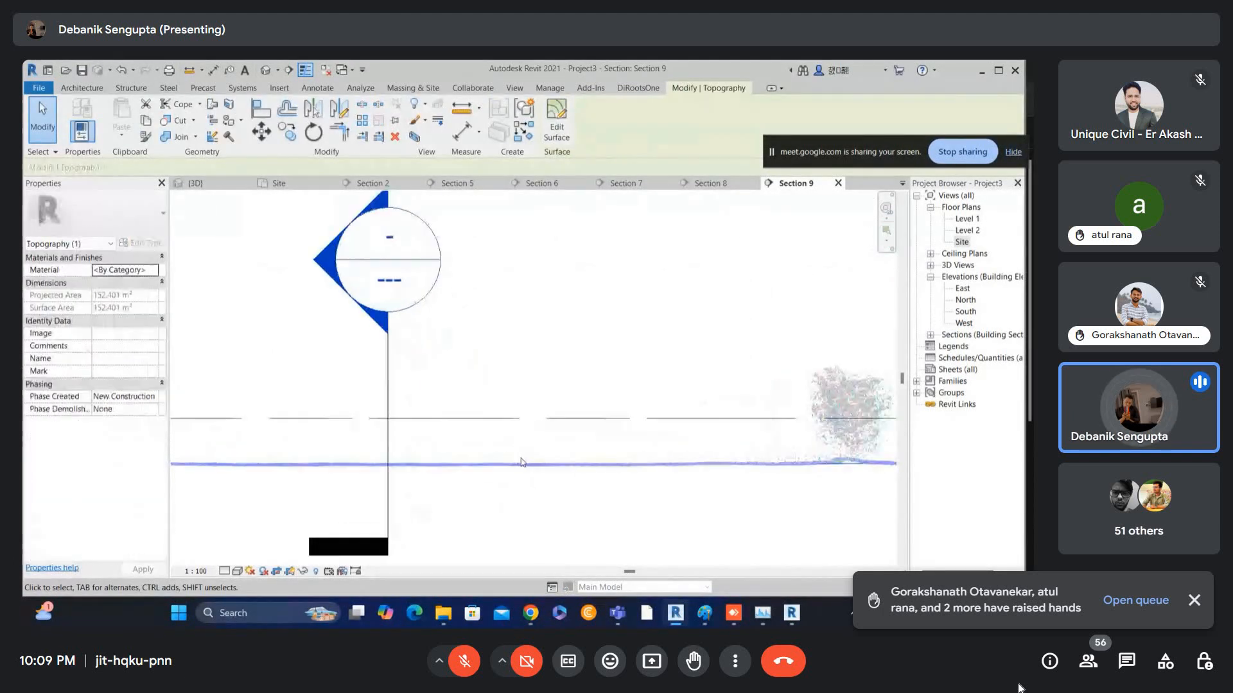
scroll(680, 441, up, 2)
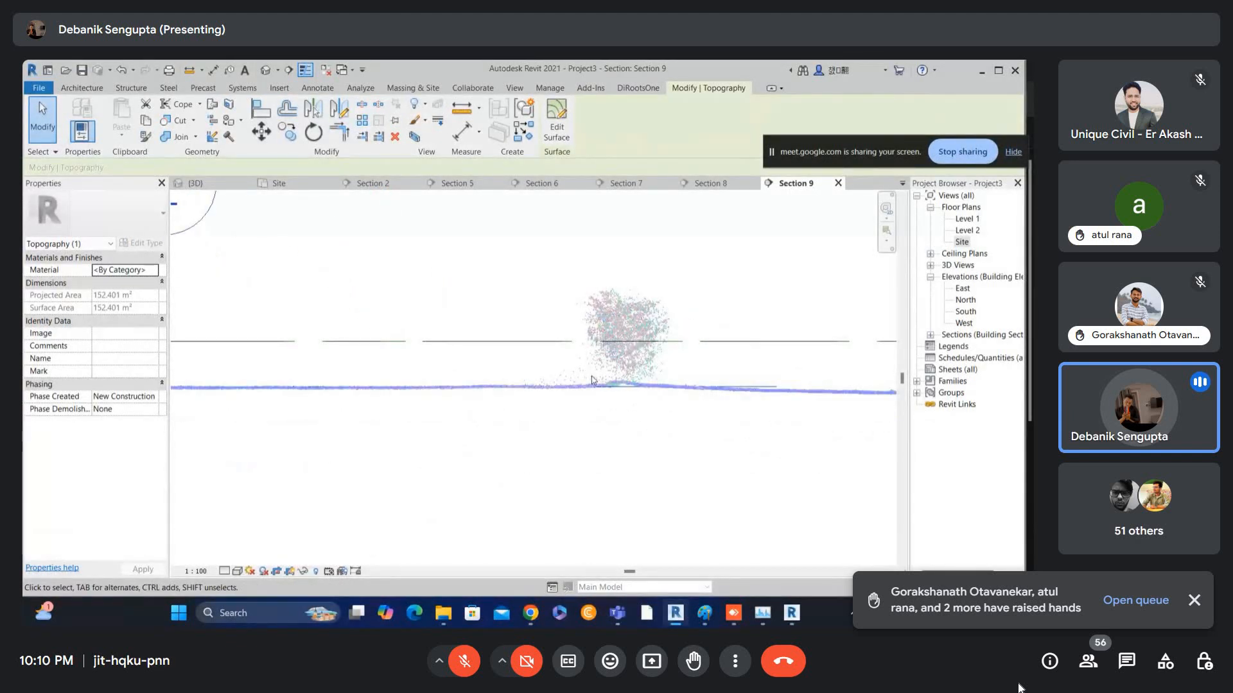
key(Escape)
scroll(615, 383, down, 2)
middle_drag(615, 383, 420, 323)
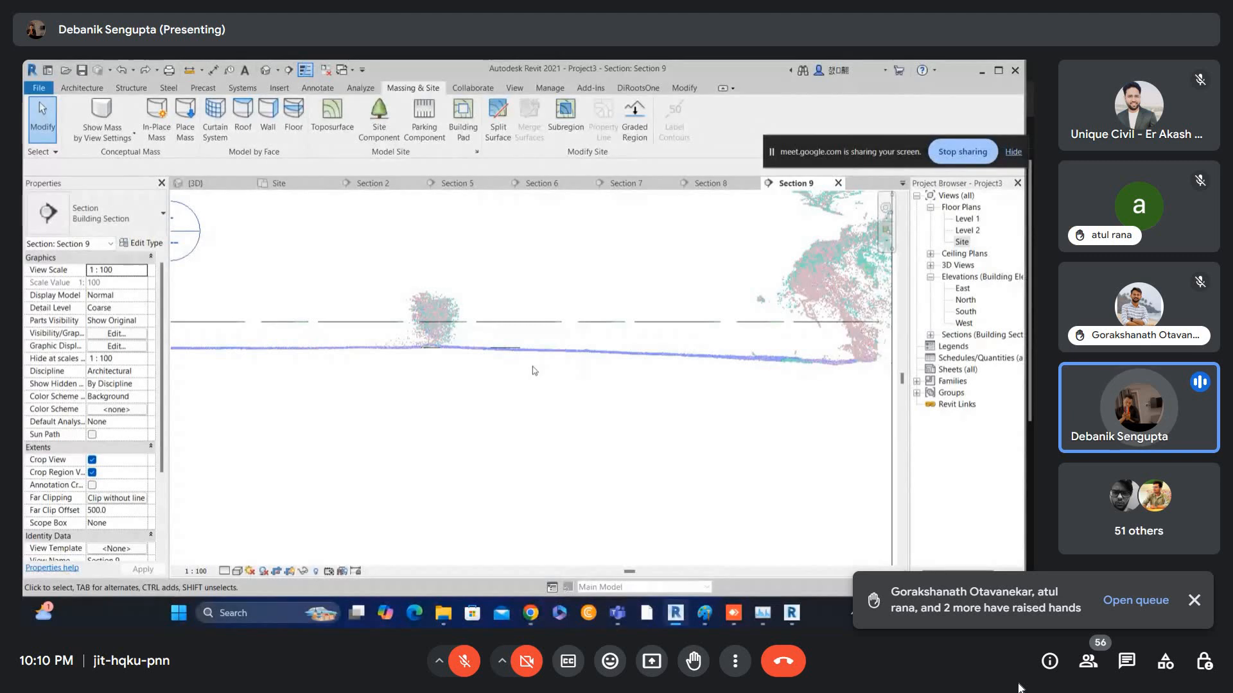
click(399, 349)
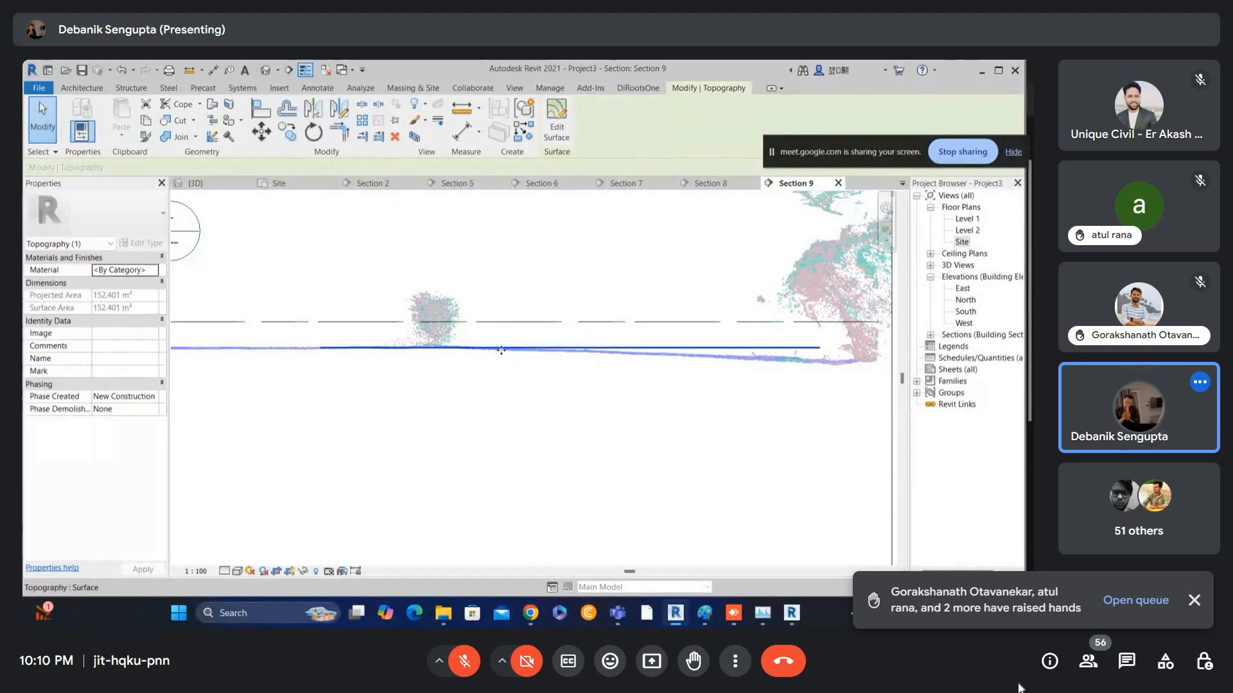
scroll(519, 352, up, 1)
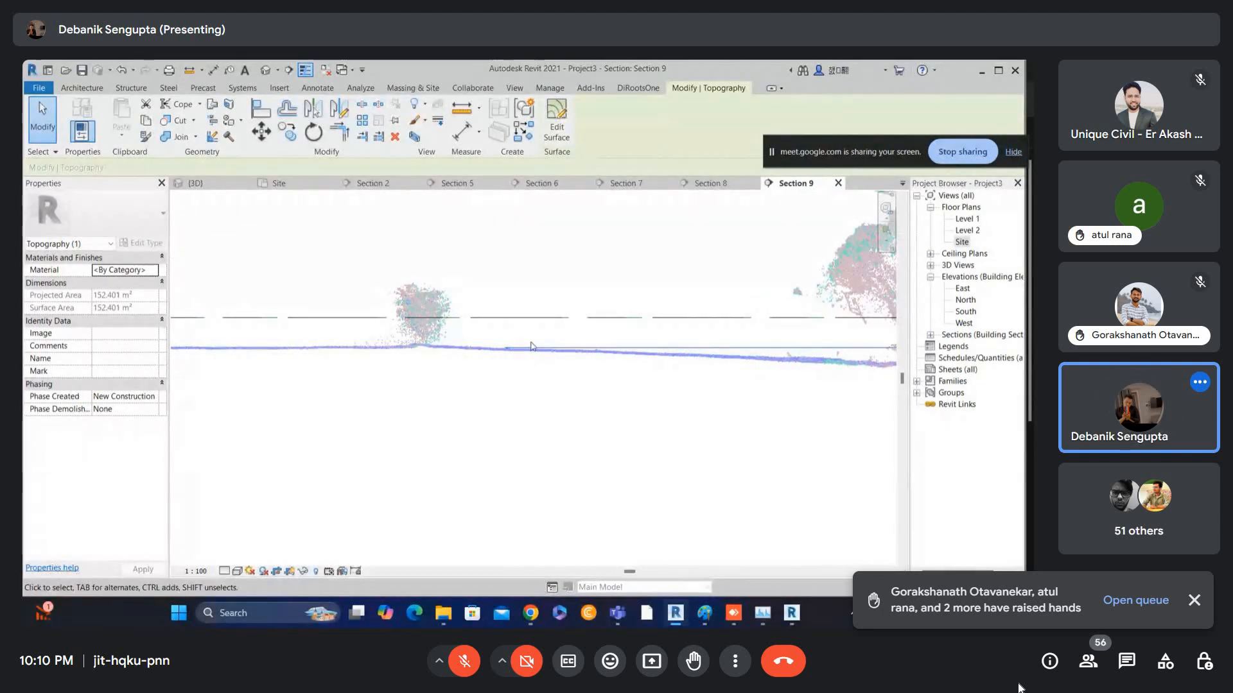
scroll(530, 343, up, 3)
scroll(532, 346, down, 2)
middle_drag(458, 356, 224, 352)
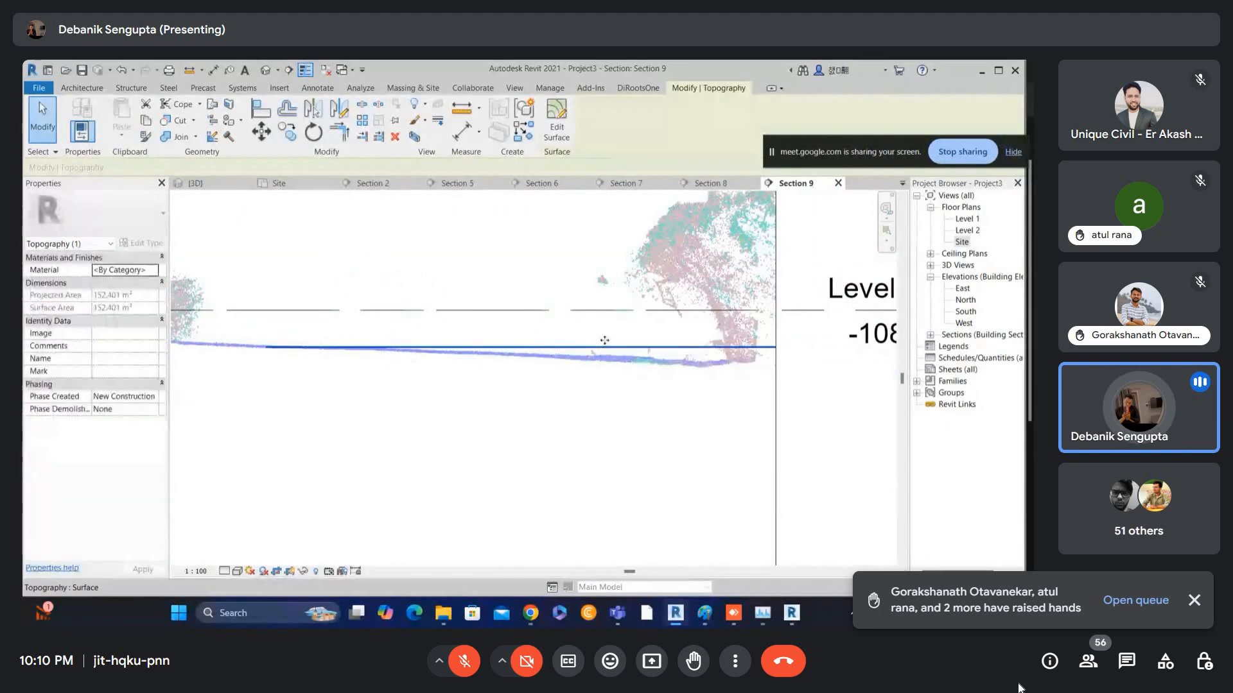
scroll(599, 343, up, 2)
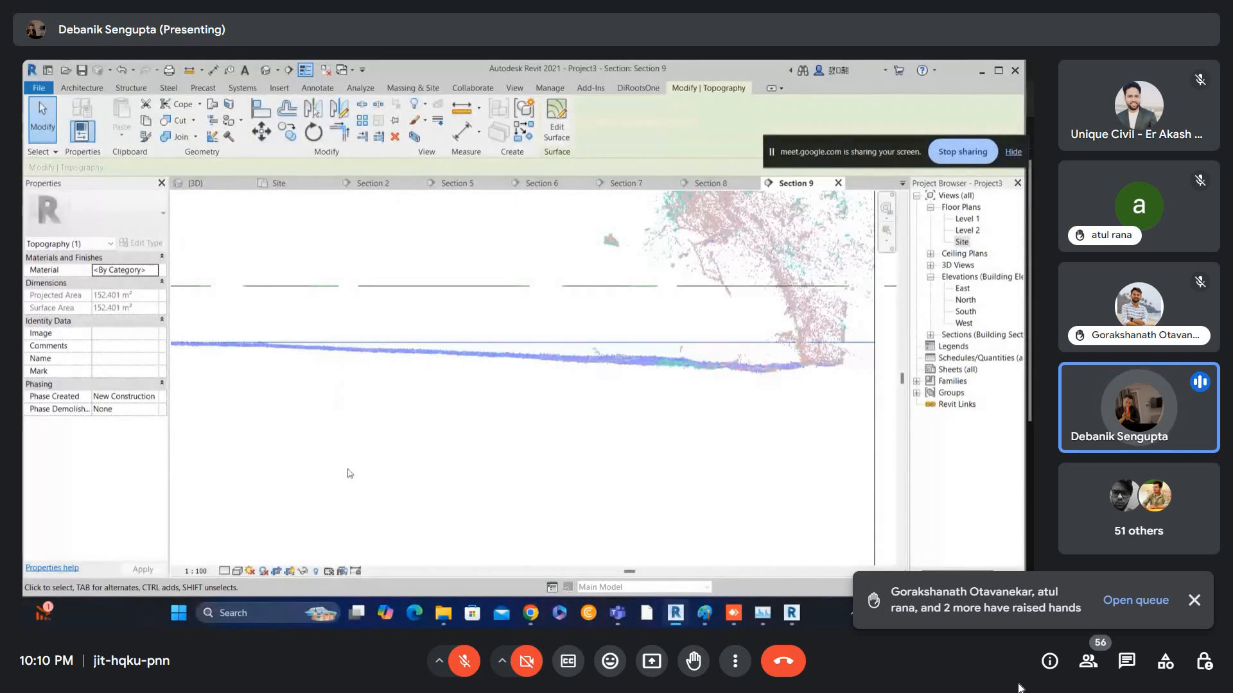
- Try far clip offsets of 1500 and 200 for the section view, and go back to 500
key(Escape)
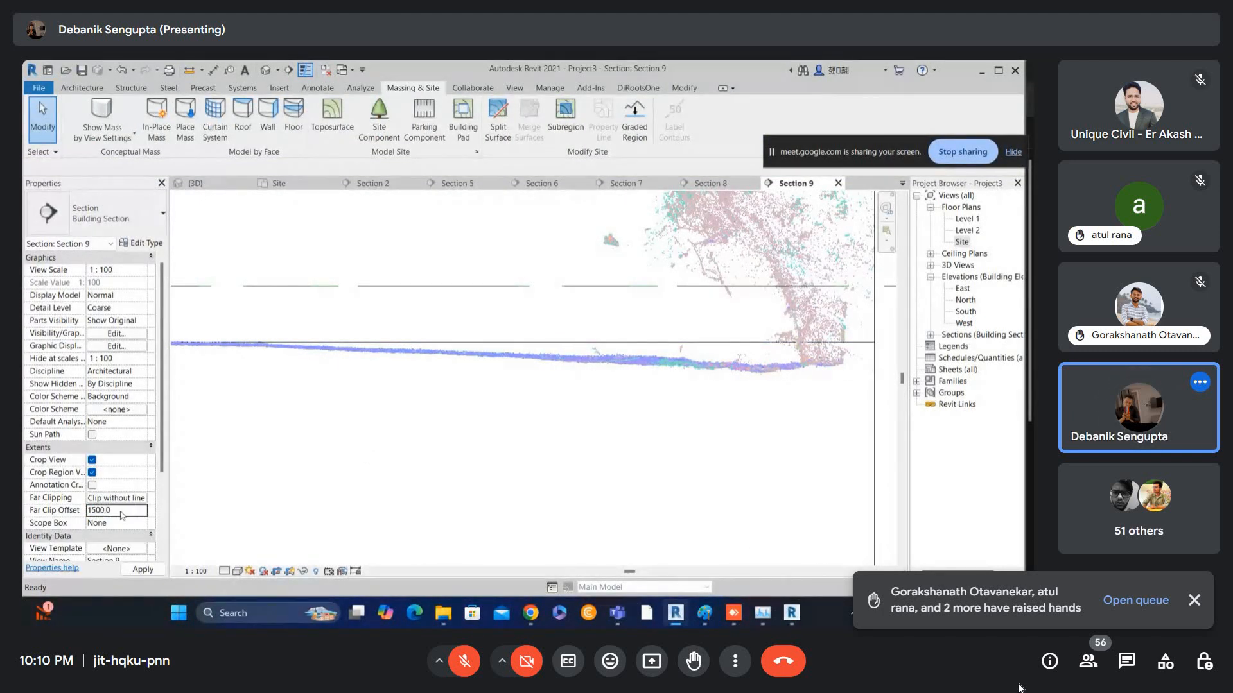
scroll(491, 373, up, 4)
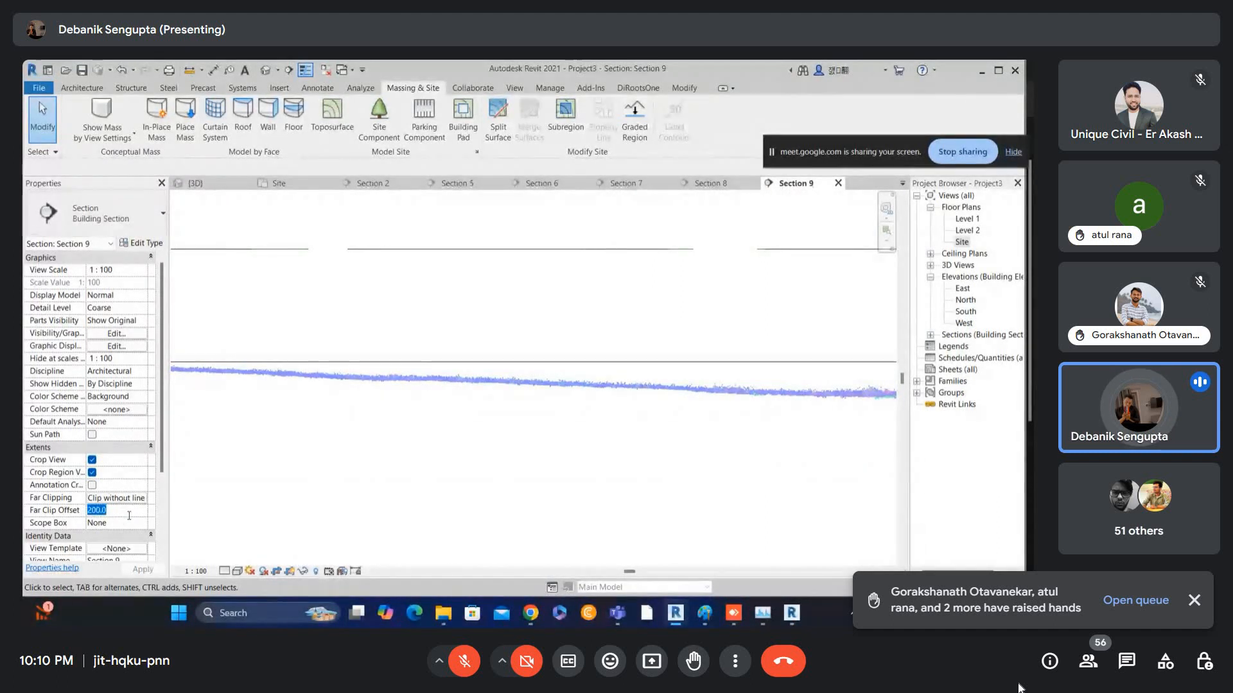
text(00.0)
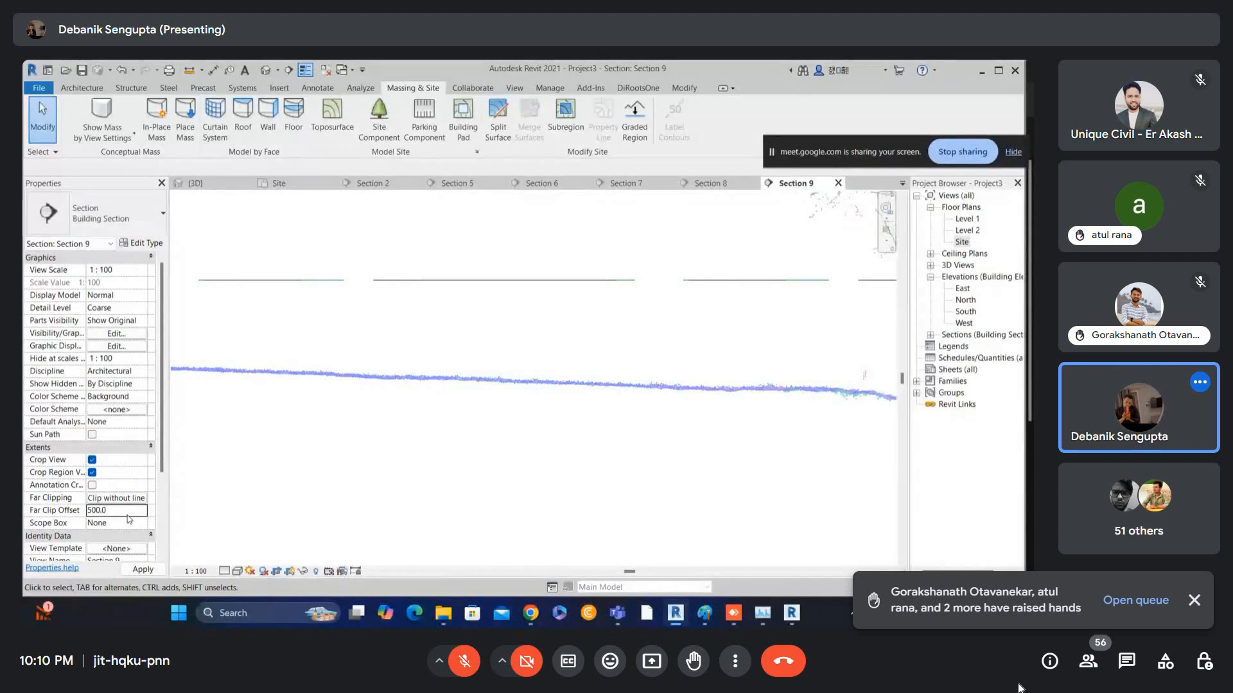
- Edit the toposurface and lower a boundary point between the shrub and the trees to elevation -1805, matching the ground slope
click(583, 379)
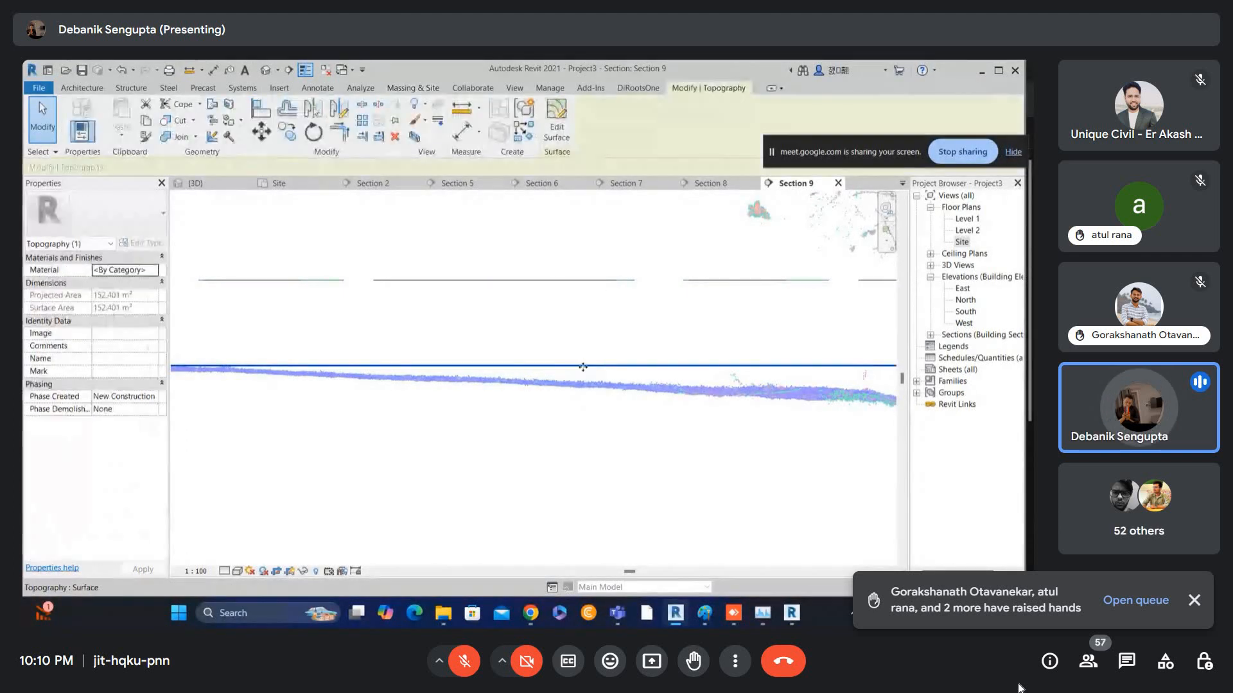
click(556, 127)
drag(531, 321, 605, 402)
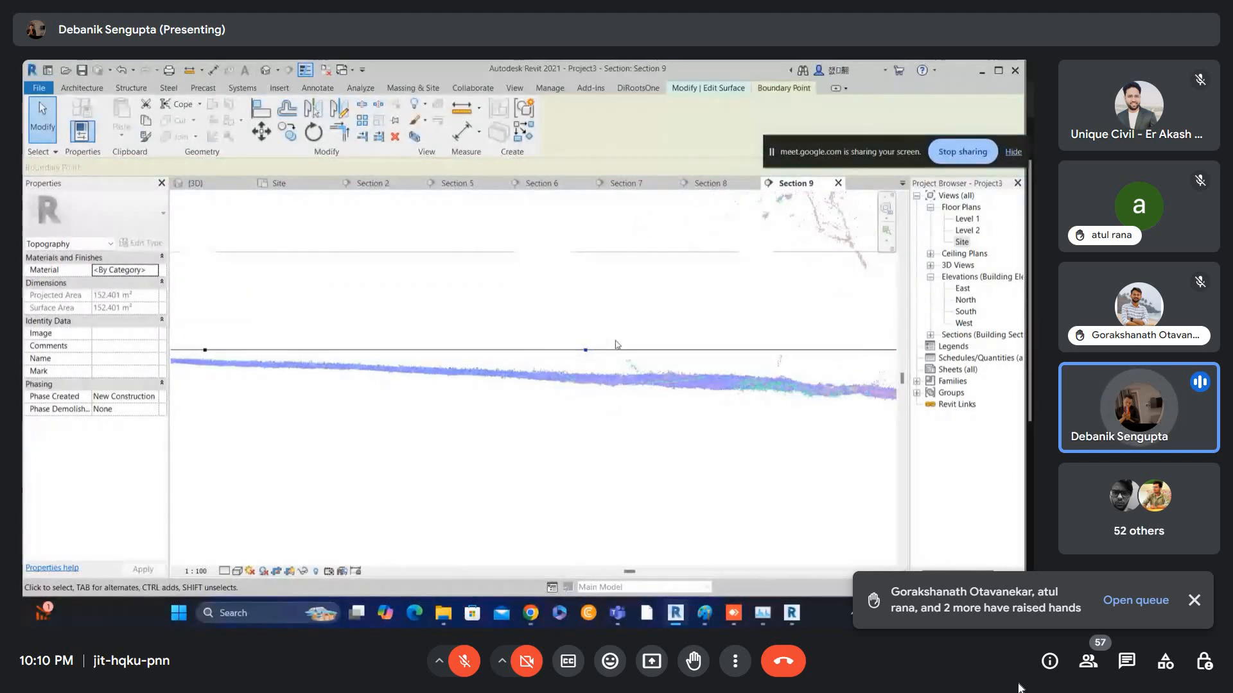
scroll(615, 339, up, 1)
key(Down)
key(Down)
key(Down)
key(Down)
key(Down)
key(Down)
key(Down)
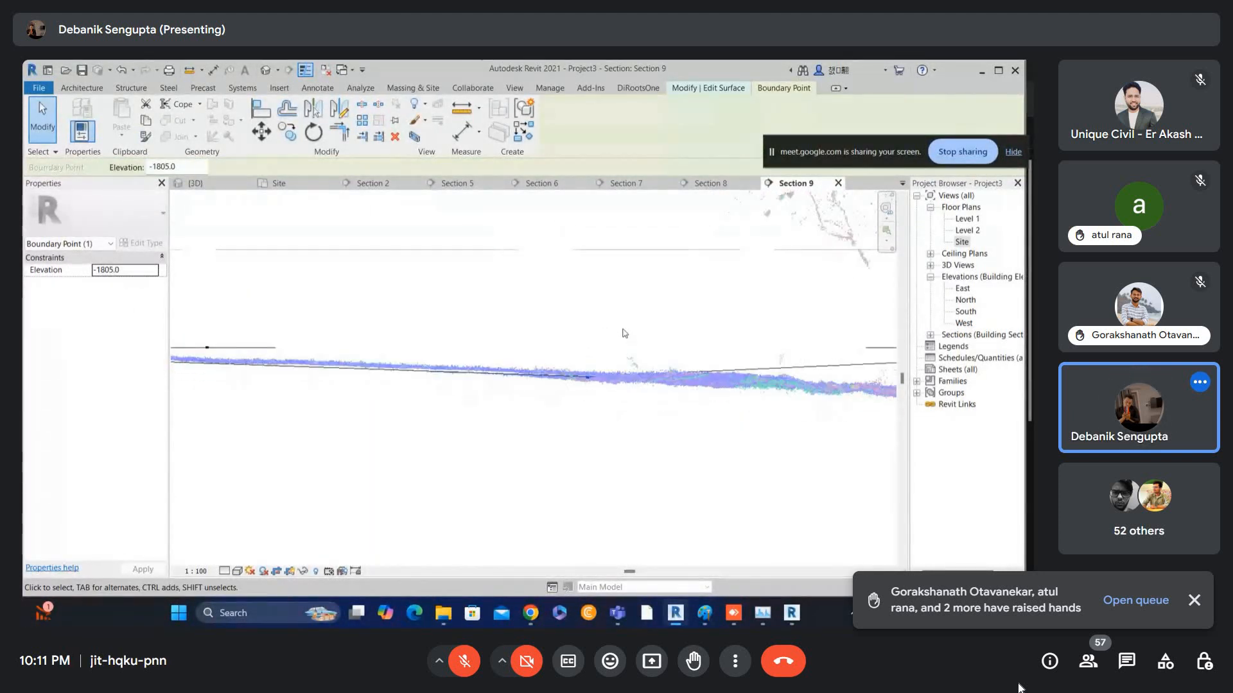
- Lower the toposurface points on either side onto the cloud's ground, with the one near the trees at elevation -1900, and finish the surface
drag(249, 317, 415, 488)
scroll(774, 311, down, 1)
middle_drag(773, 311, 513, 339)
drag(513, 339, 634, 417)
key(Down)
key(Down)
key(Down)
key(Down)
key(Down)
key(Down)
key(Down)
key(Down)
key(Down)
key(Down)
key(Down)
key(Down)
key(Down)
scroll(620, 353, down, 1)
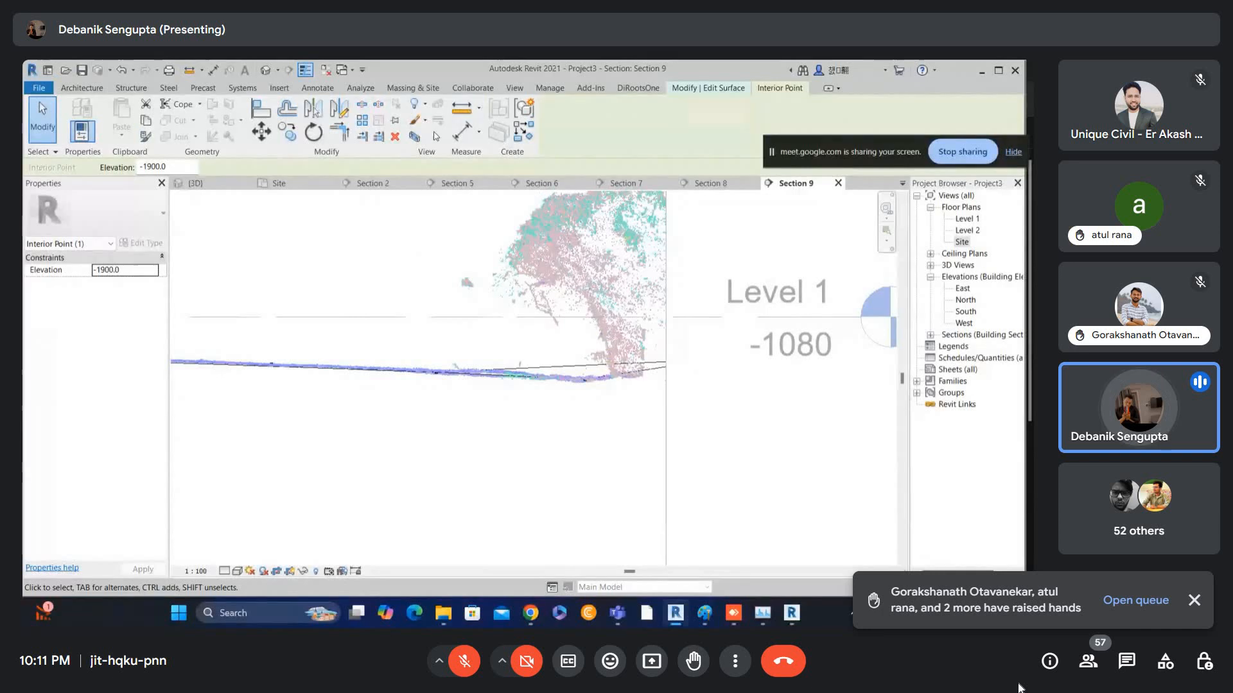
key(Escape)
click(556, 130)
scroll(645, 457, down, 1)
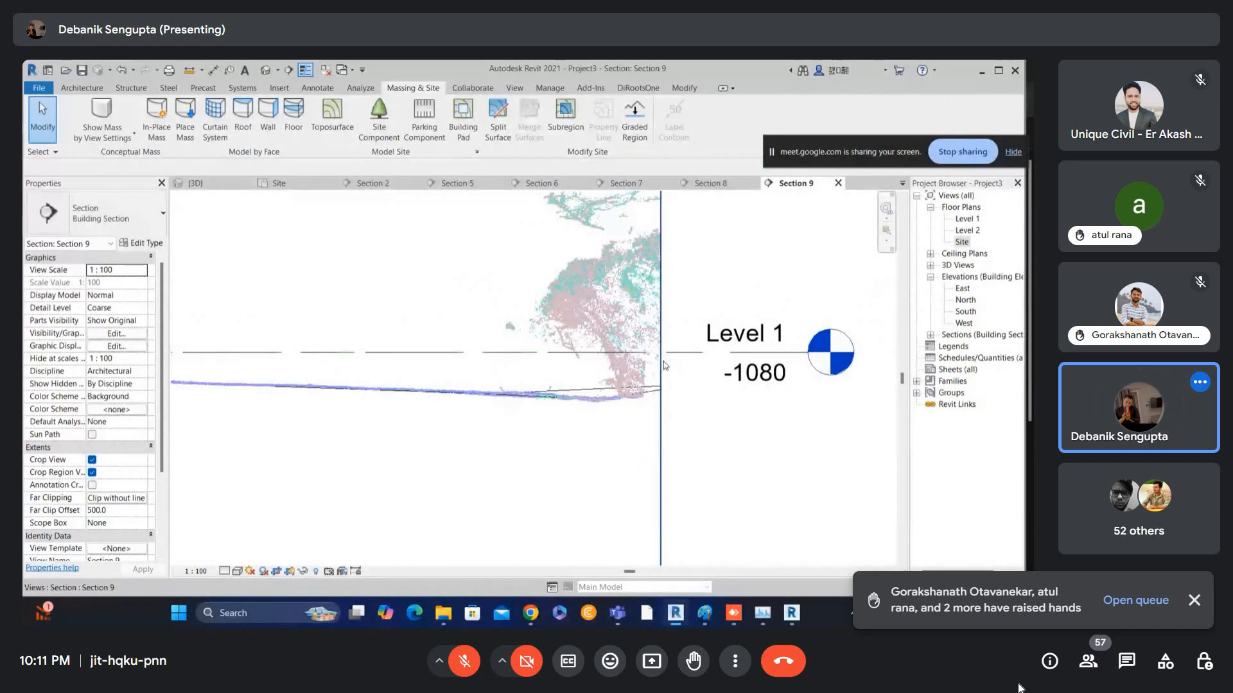
- Return to the Site floor plan and copy the north-south section line a short distance east, over the toposurface's western edge
click(664, 360)
scroll(665, 357, down, 2)
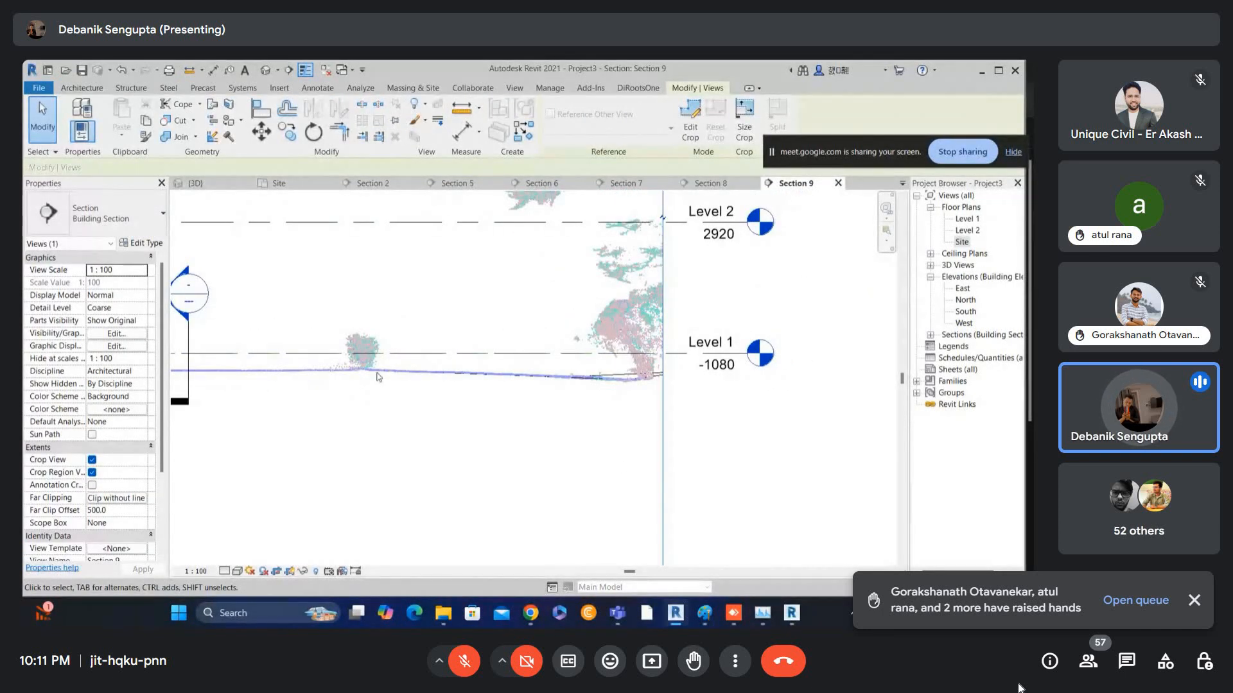
key(ctrl+Tab)
scroll(502, 350, down, 5)
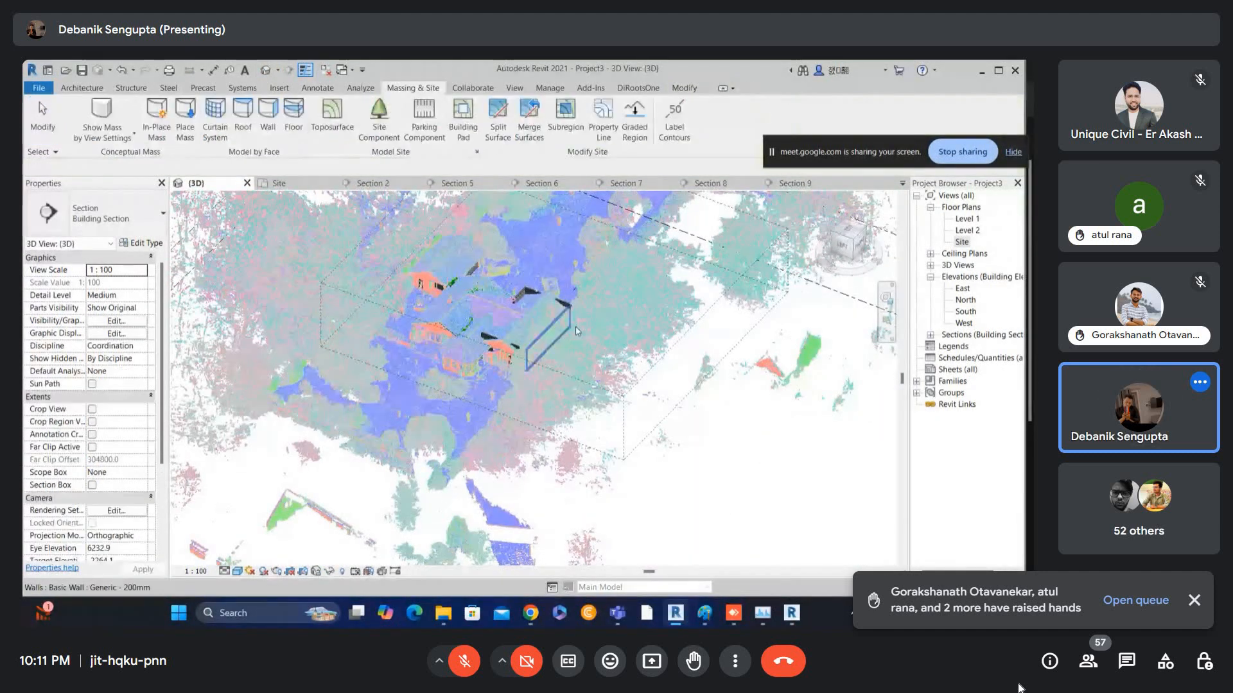
double_click(961, 242)
scroll(572, 332, up, 4)
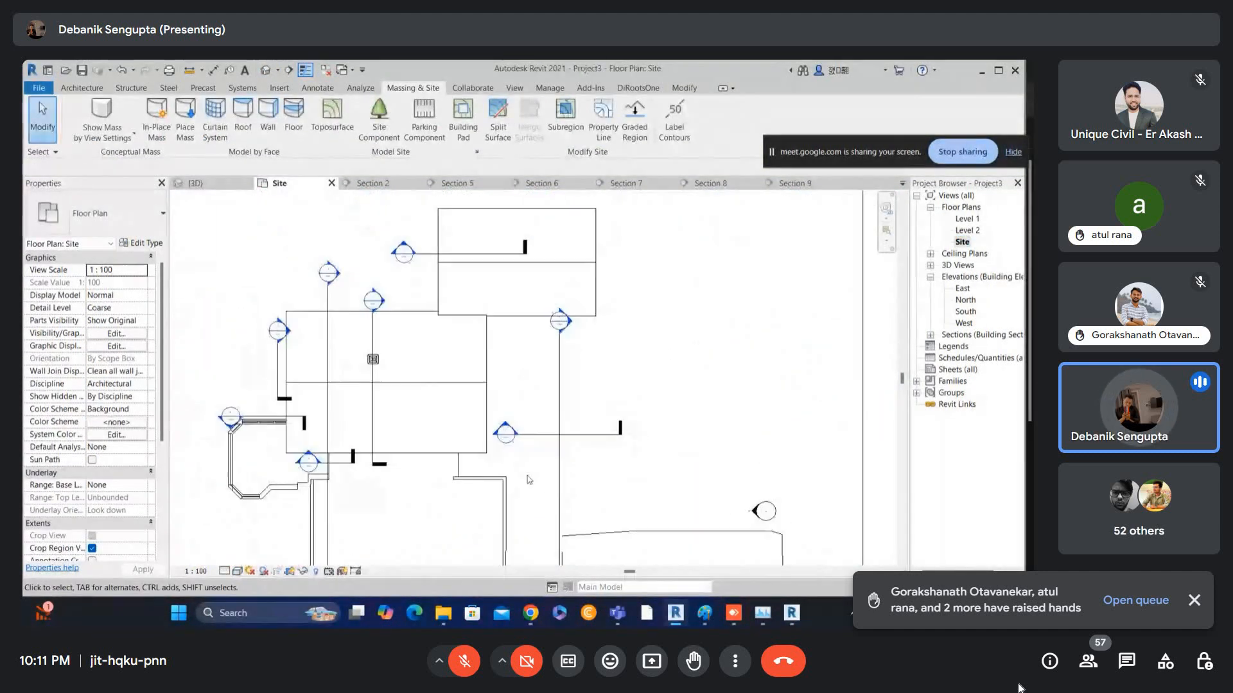
scroll(570, 308, down, 1)
click(571, 308)
drag(572, 331, 568, 376)
scroll(568, 377, up, 1)
key(c)
key(o)
click(570, 305)
click(587, 300)
- Copy the north-south section line repeatedly eastward at even short spacing, making a row of four parallel sections over the toposurface's western edge
key(Escape)
scroll(598, 302, down, 1)
click(591, 299)
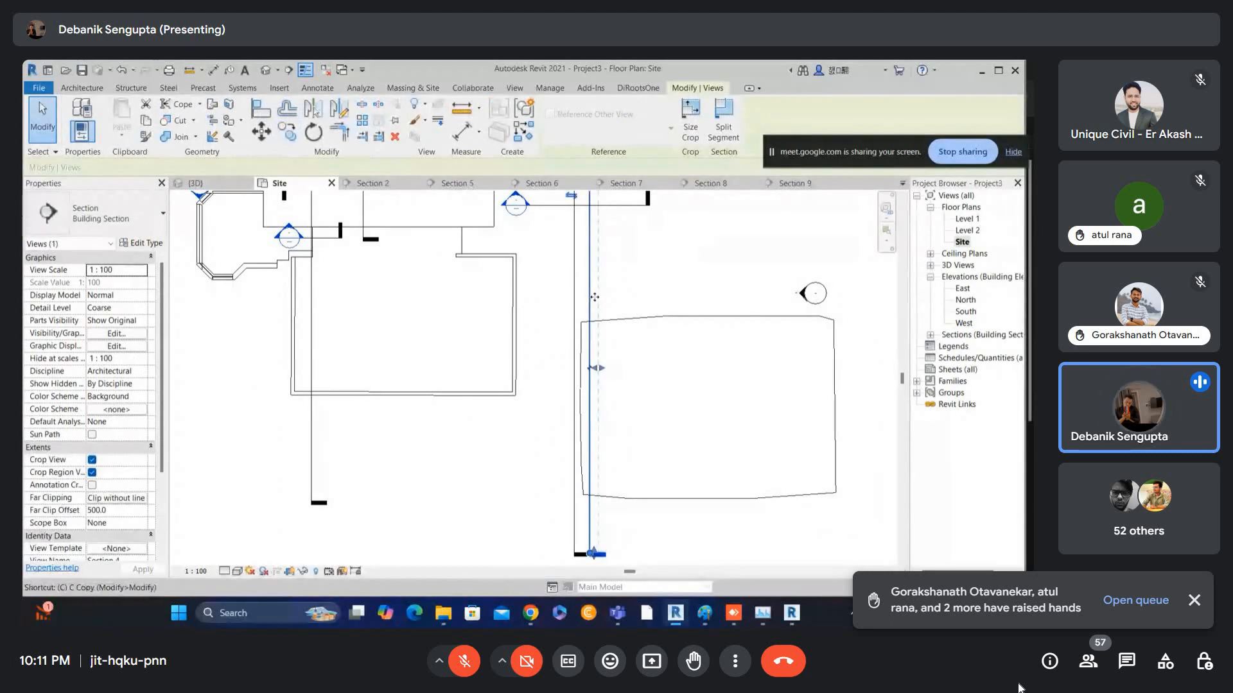
scroll(594, 300, up, 1)
key(c)
key(o)
click(572, 297)
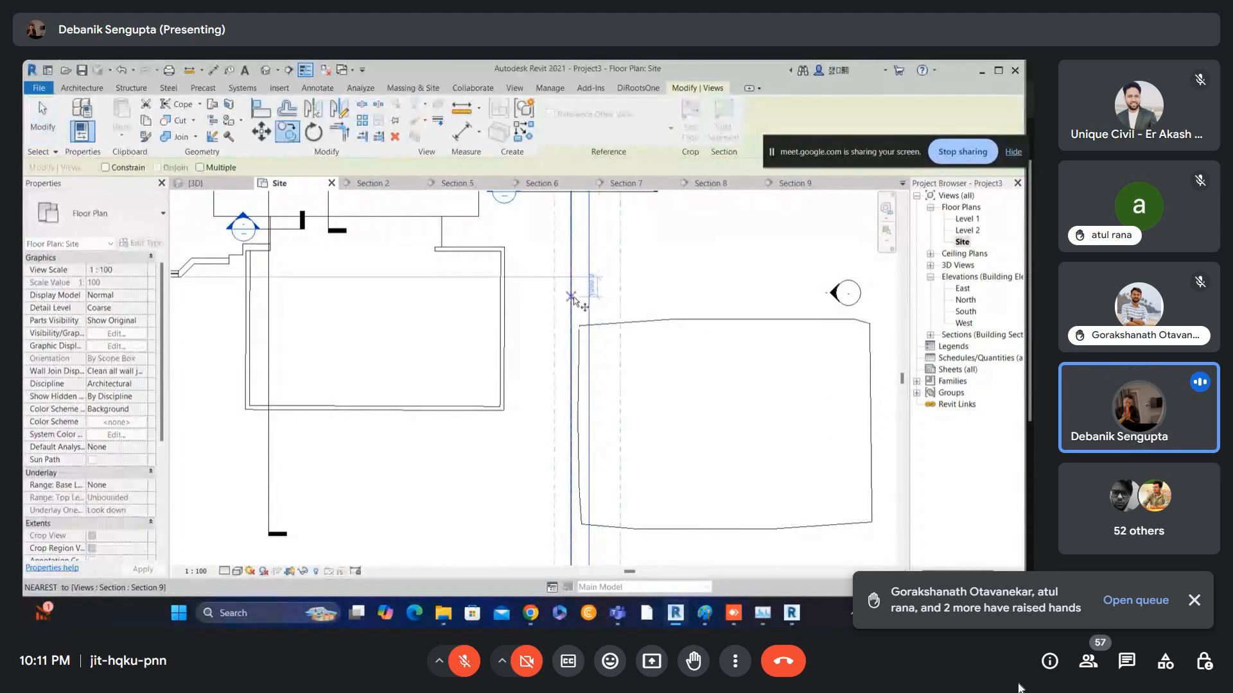
click(589, 298)
key(c)
key(o)
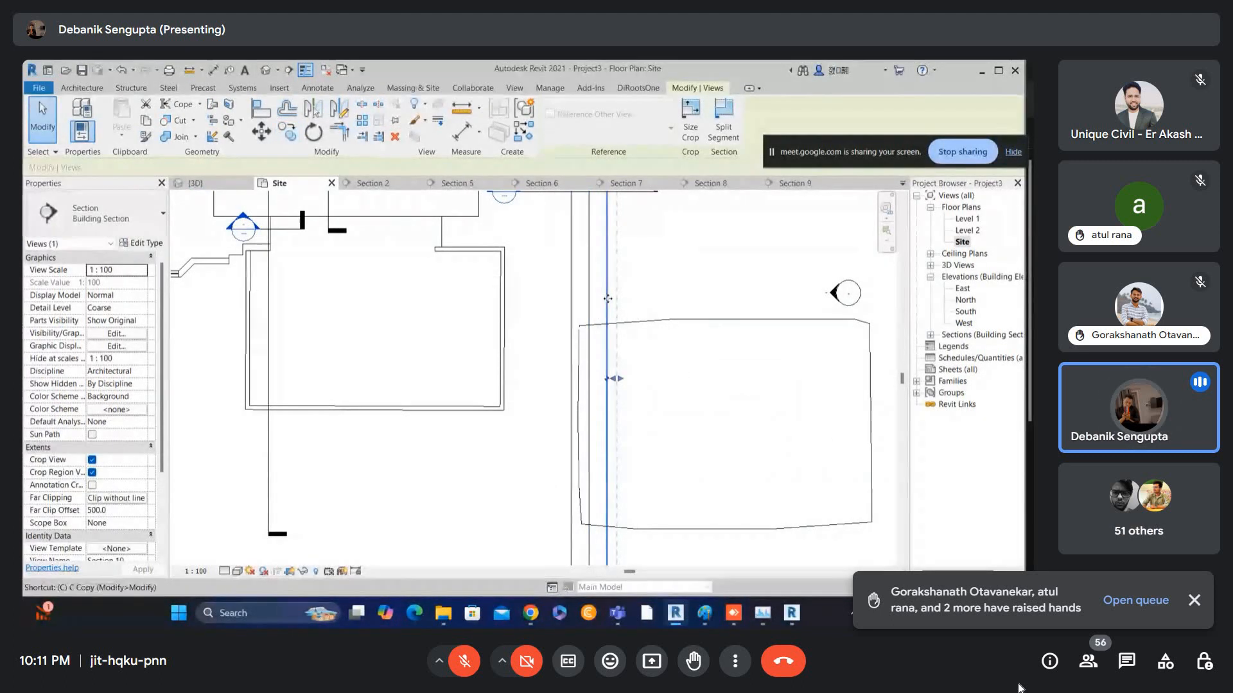
click(590, 299)
click(607, 300)
key(c)
key(o)
click(607, 301)
click(625, 301)
key(Escape)
scroll(630, 326, down, 6)
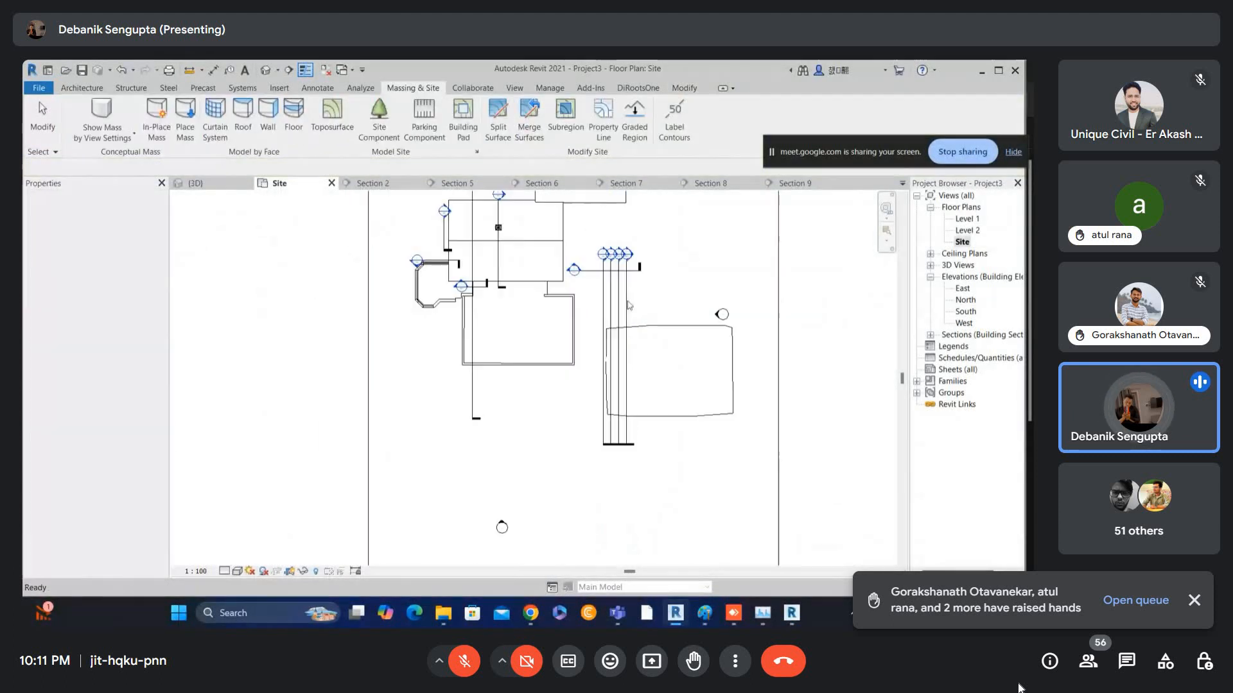
- Delete the copied section lines and keep only the original one beside the toposurface
scroll(634, 302, up, 5)
drag(662, 299, 586, 328)
key(Delete)
key(Return)
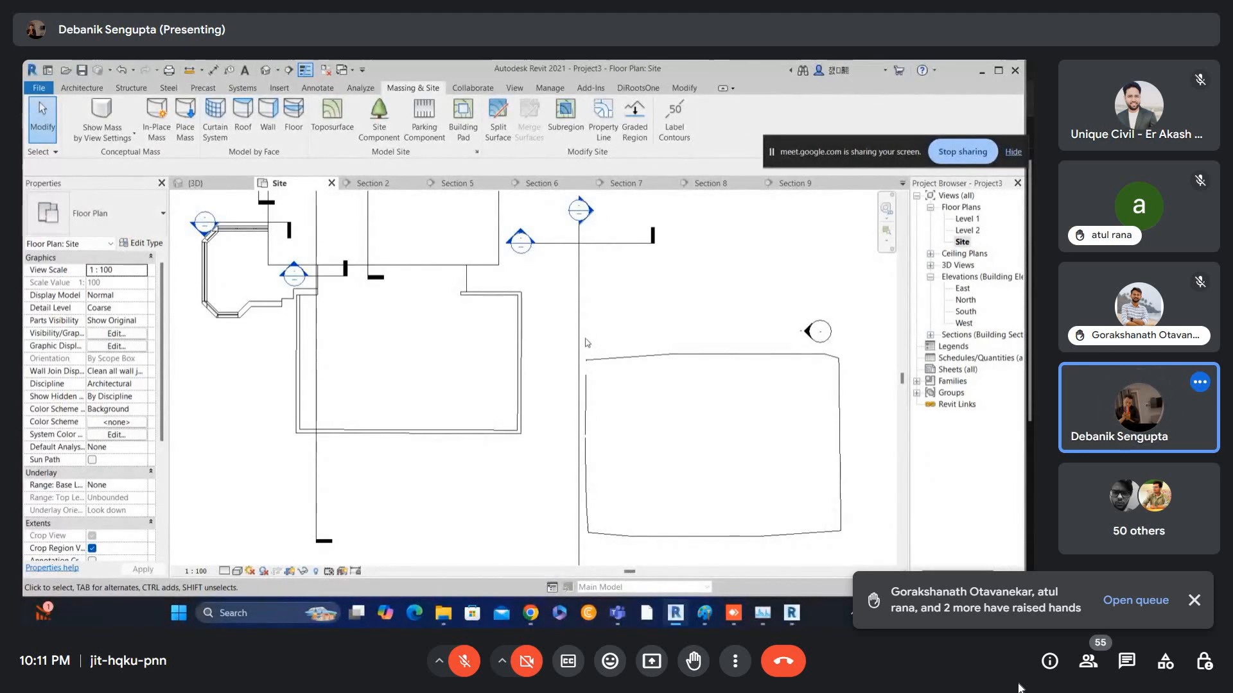
- Move the section line east across the toposurface and open the surface for editing in that section's view
drag(578, 301, 659, 312)
double_click(668, 229)
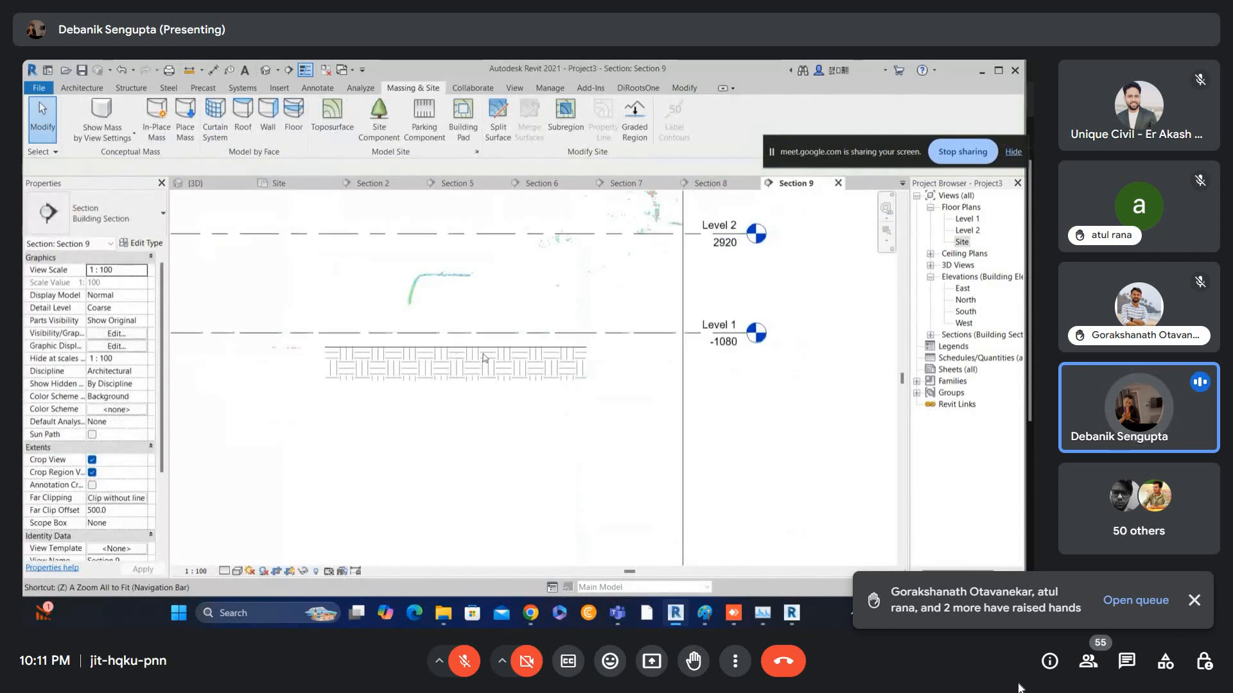
click(472, 353)
scroll(356, 357, up, 2)
middle_drag(357, 357, 396, 344)
scroll(414, 334, up, 1)
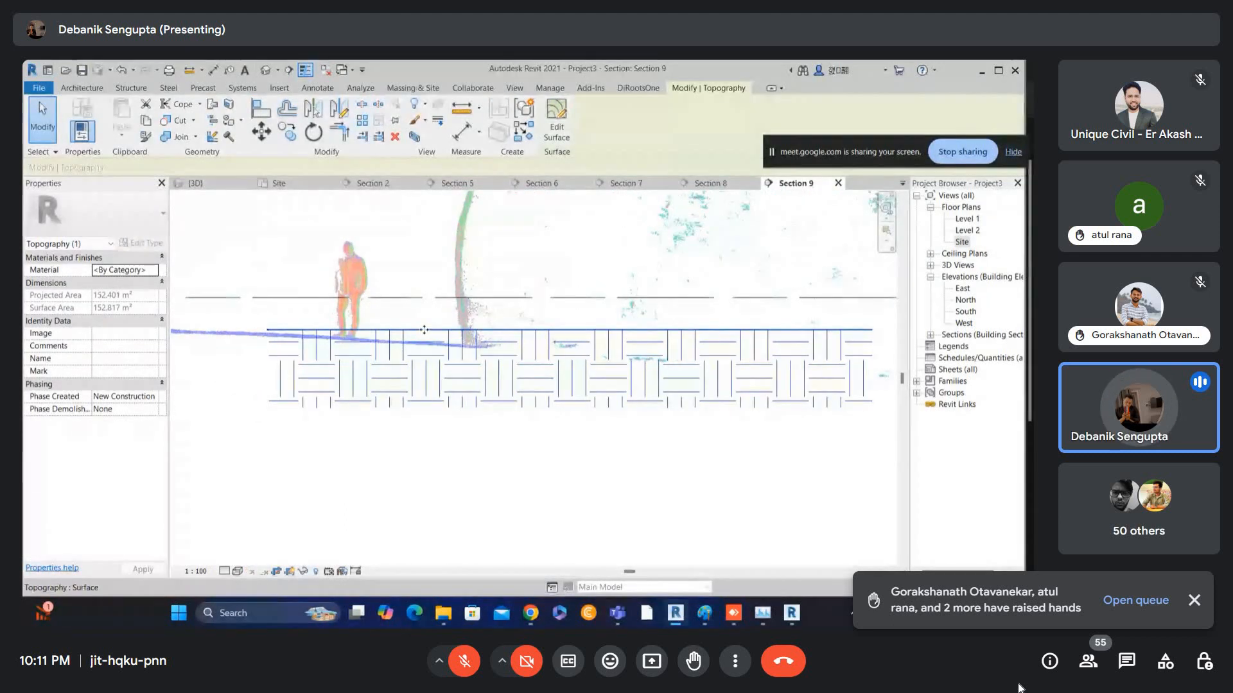
click(546, 126)
- Lower the two surface points between the person and the curved trunk to elevation -1820, and the one nearer the trunk slightly further
drag(397, 240, 469, 375)
key(Down)
key(Down)
key(Down)
key(Down)
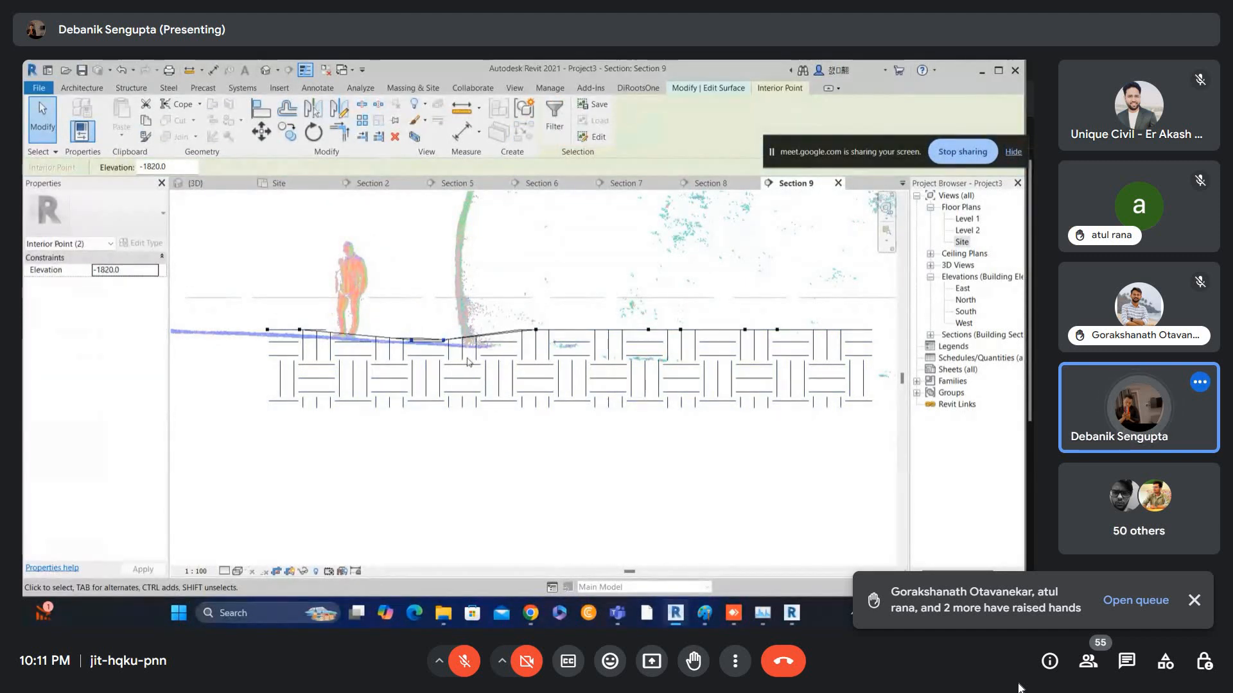
scroll(454, 345, up, 1)
drag(438, 309, 470, 378)
key(Down)
- Lower the surface point just beyond the curved trunk to elevation -1960
drag(529, 287, 563, 358)
key(Down)
key(Down)
key(Down)
key(Down)
key(Down)
key(Down)
key(Down)
key(Down)
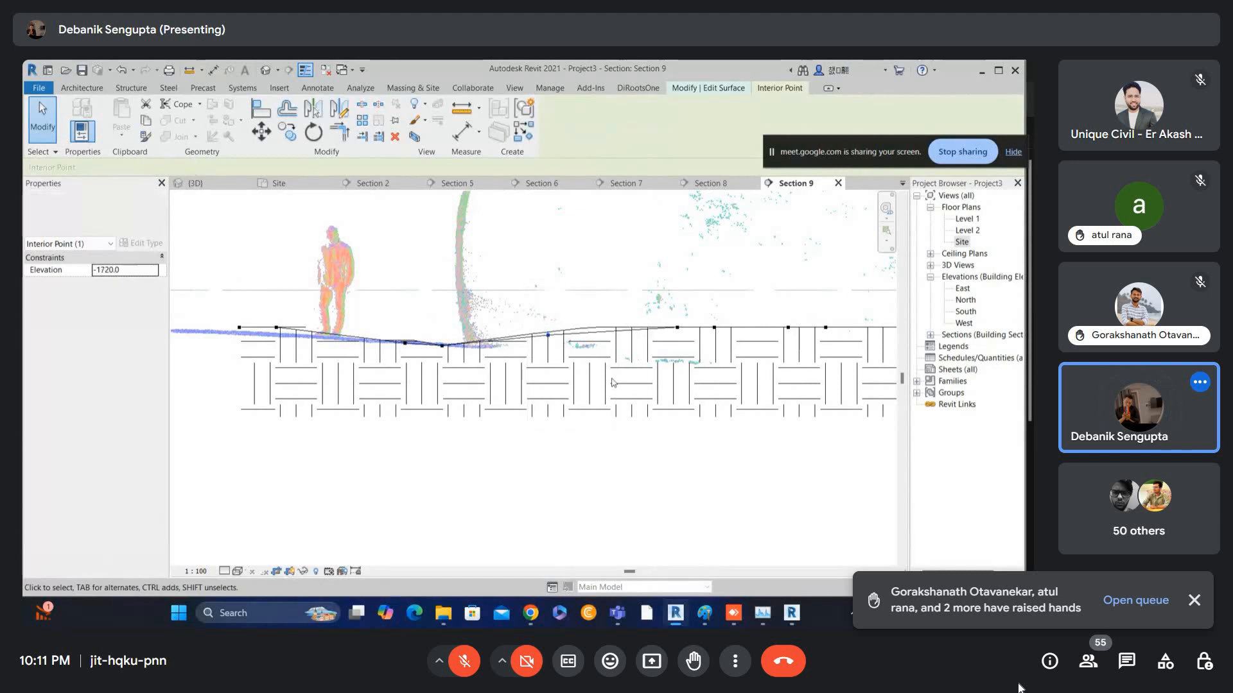
- Lower the four surface points farther beyond the trunk together to elevation -2160, onto the scanned ground
drag(651, 298, 963, 424)
key(Down)
key(Down)
key(Down)
key(Down)
key(Down)
key(Down)
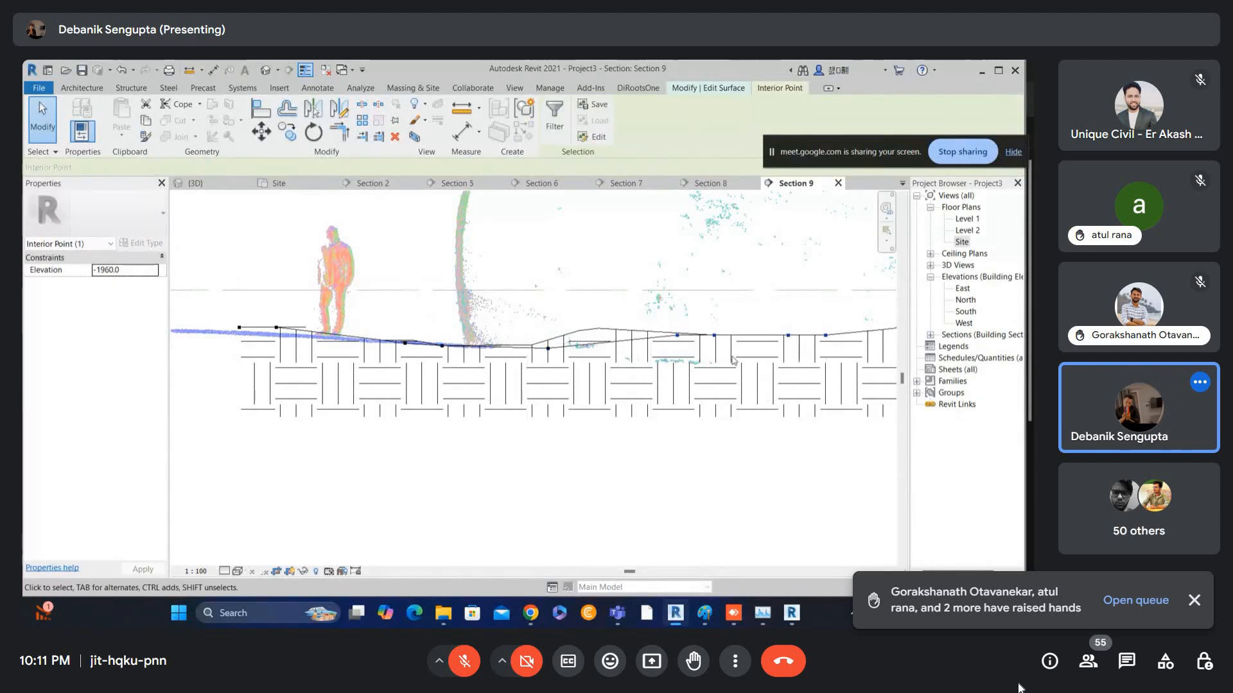
scroll(653, 358, up, 2)
key(Down)
key(Down)
key(Down)
key(Down)
key(Down)
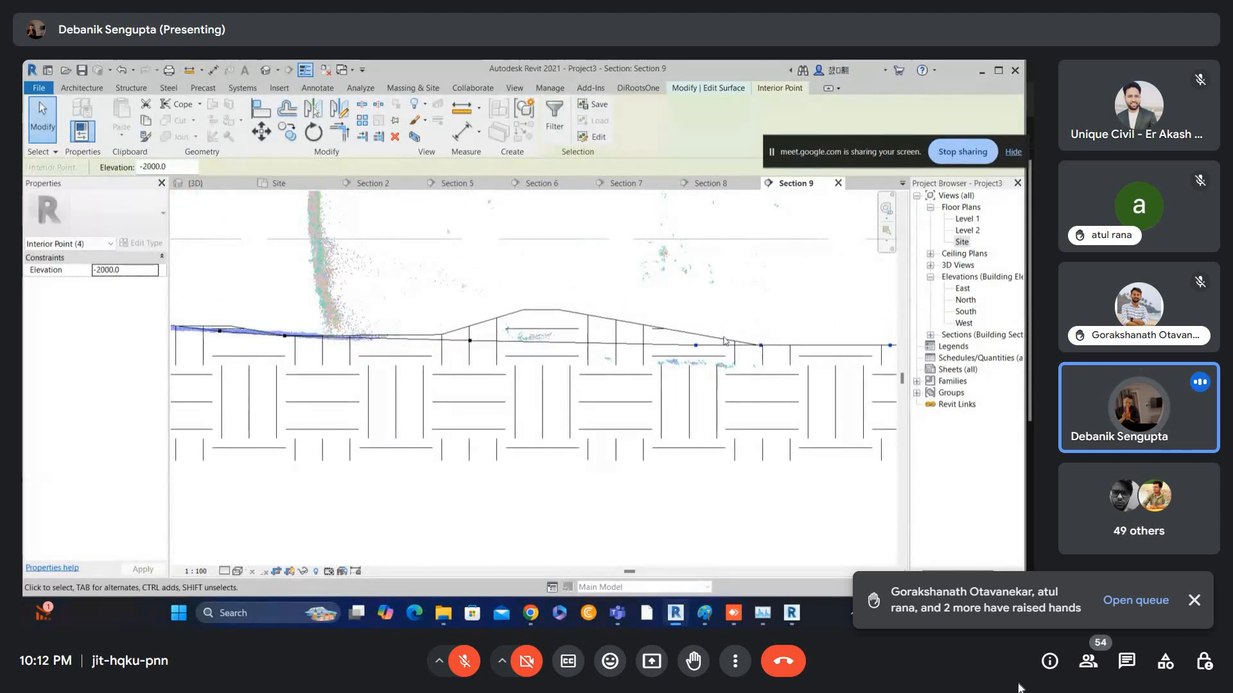
key(Down)
key(Down)
scroll(725, 334, down, 2)
scroll(444, 343, down, 1)
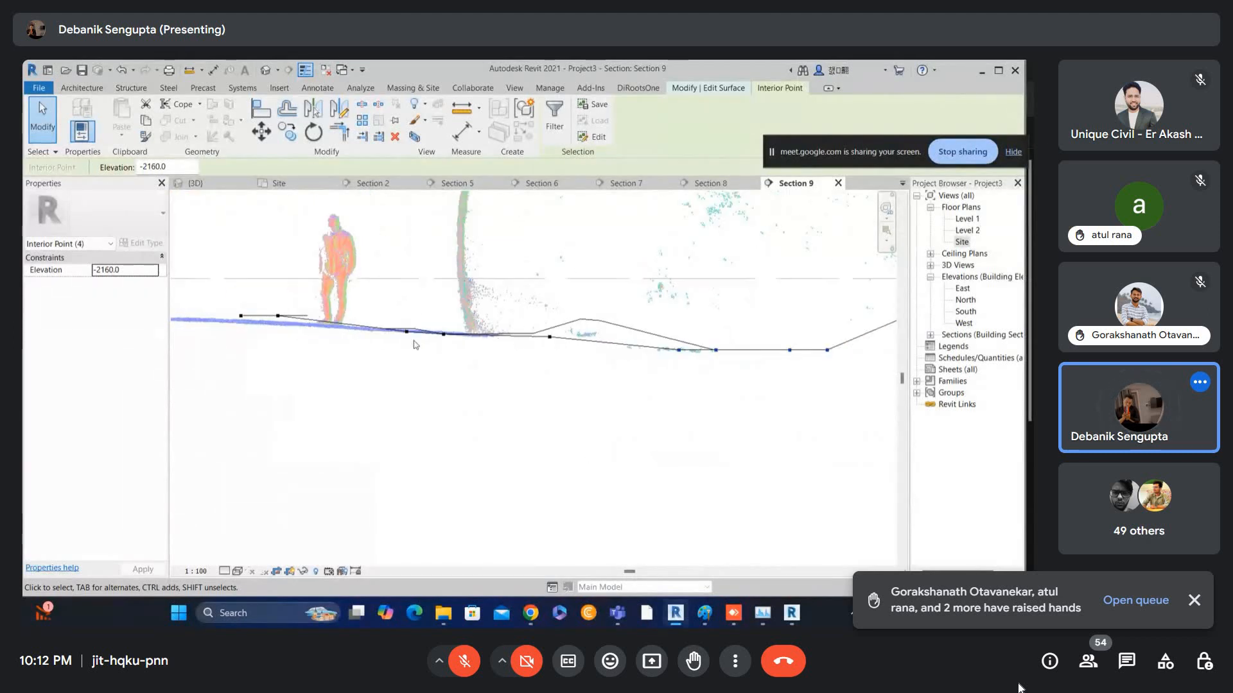
- Lower the two end points on the person's outer side to elevation -1720, matching the scanned ground
drag(238, 284, 298, 374)
key(Down)
key(Down)
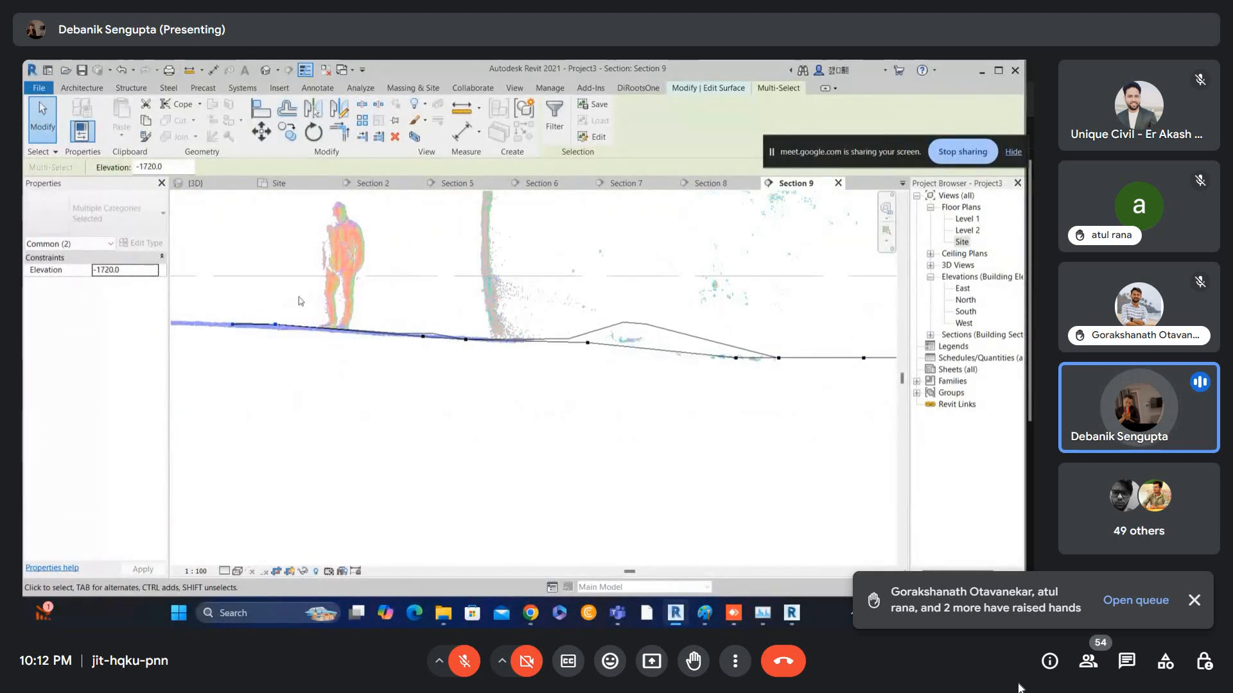
- Copy the outermost low interior point toward the surface's far edge, at elevation -2046.7
scroll(307, 306, down, 2)
drag(632, 319, 687, 394)
scroll(687, 394, up, 2)
click(644, 321)
click(717, 315)
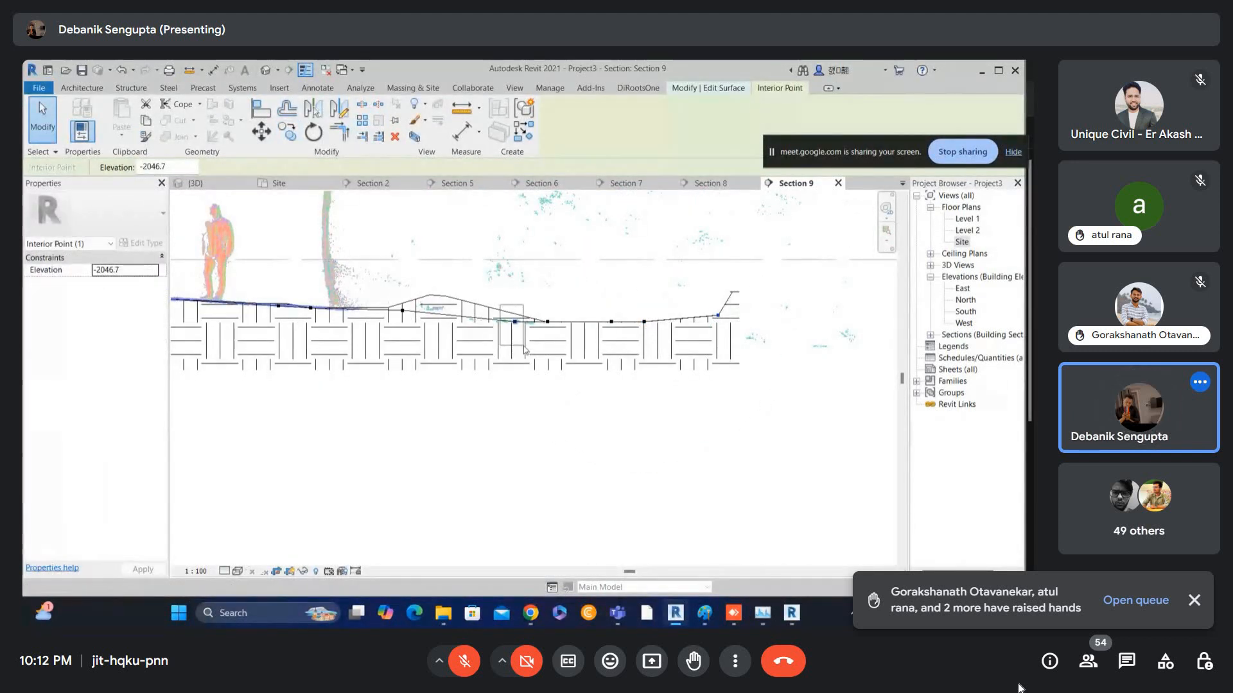
- Copy the first of the low points back toward the curved trunk to follow the scanned ground, and finish the surface
click(514, 321)
scroll(514, 323, up, 1)
ctrl+drag(513, 316, 419, 308)
scroll(451, 293, down, 3)
click(372, 322)
middle_drag(372, 322, 573, 372)
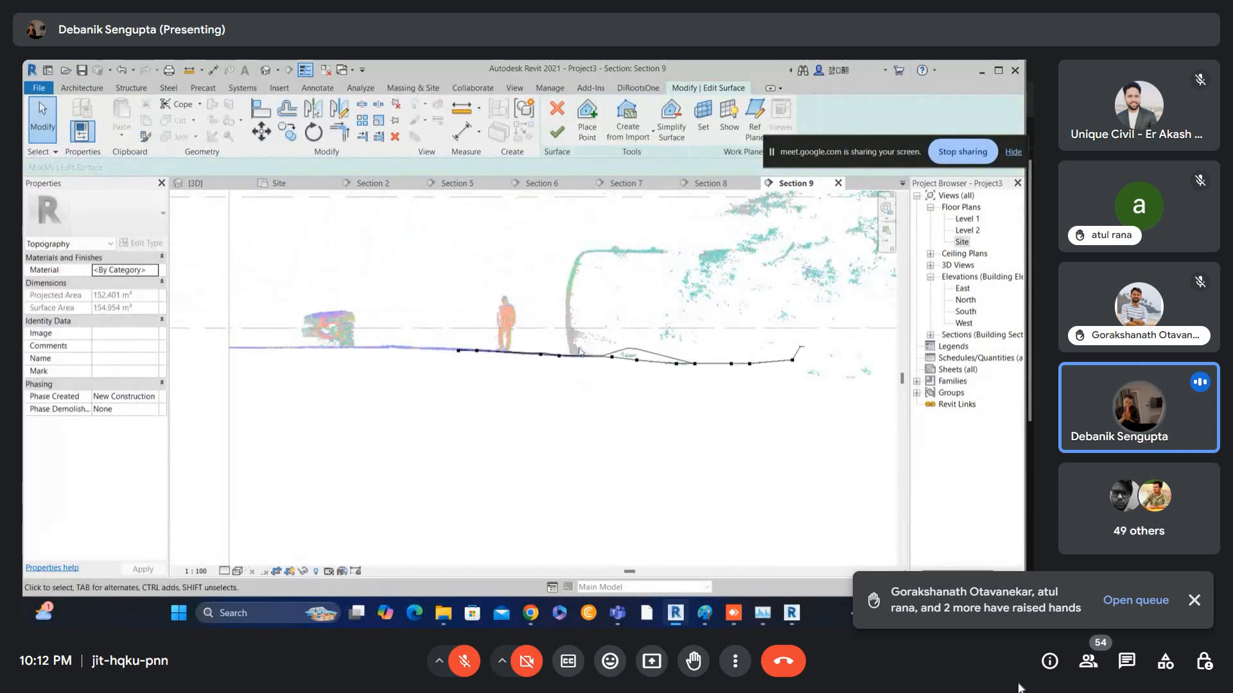
click(558, 132)
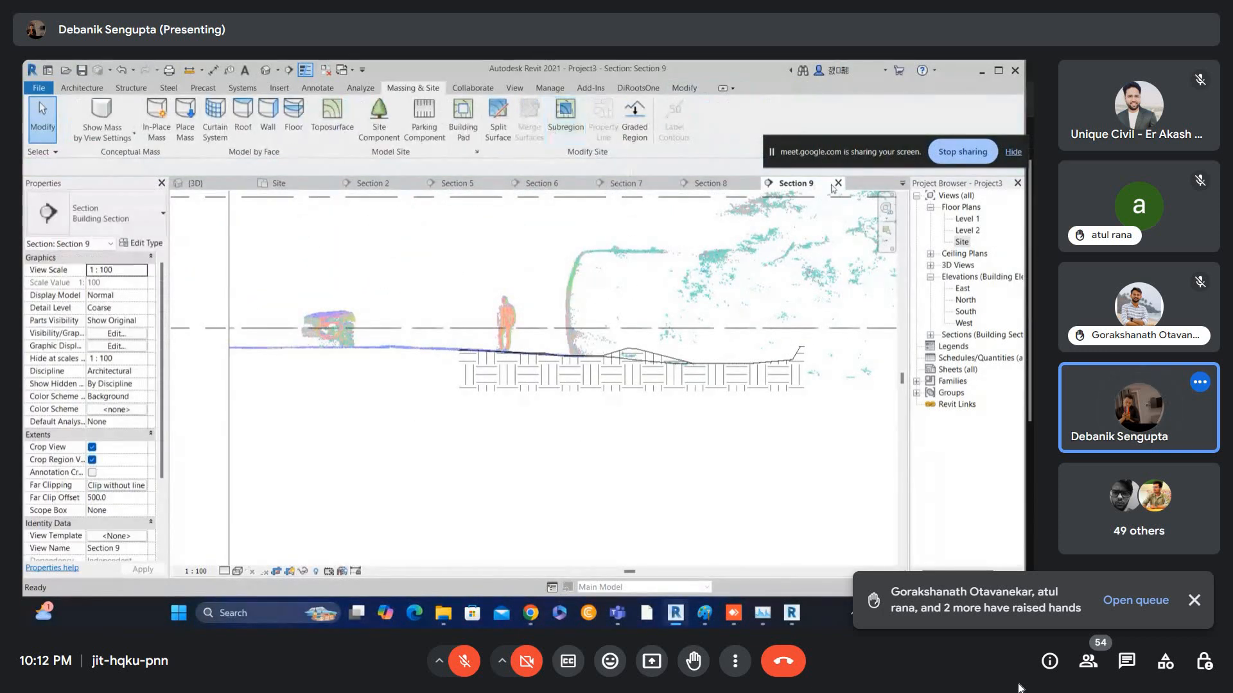
- Return to the Site floor plan, move the section line to the toposurface's eastern edge, and open its section view
click(962, 242)
double_click(961, 243)
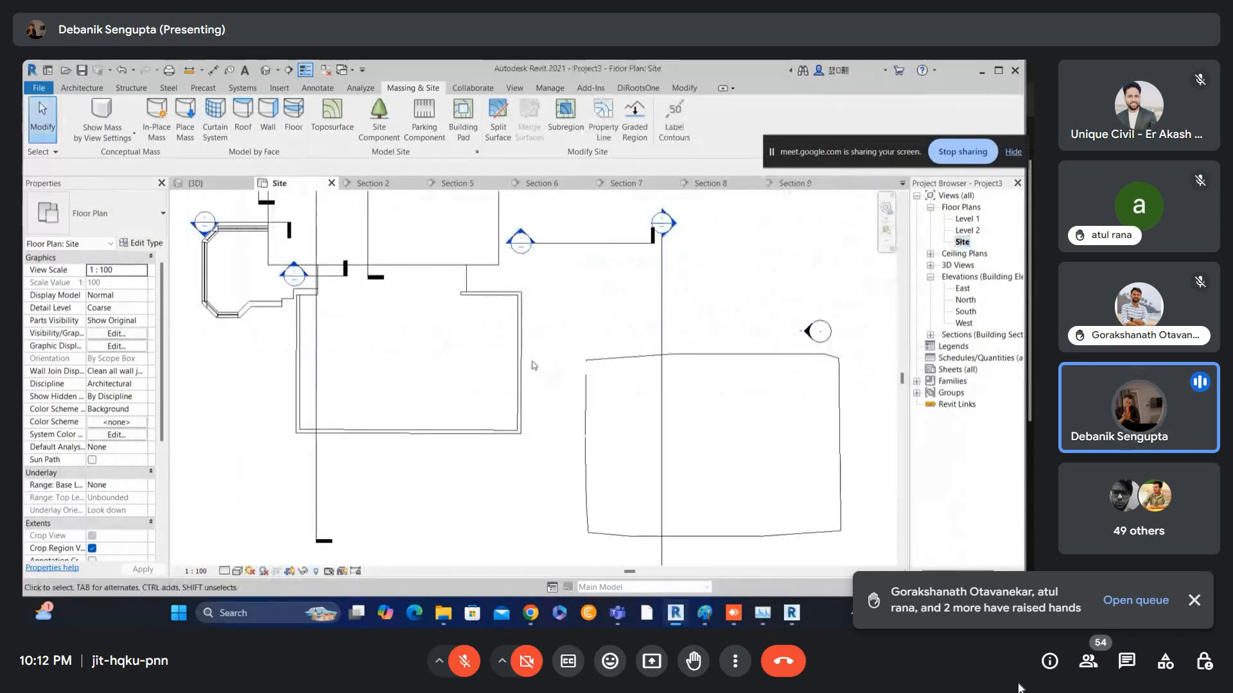
scroll(578, 321, down, 2)
click(591, 339)
drag(591, 339, 667, 272)
middle_drag(680, 257, 658, 315)
click(660, 314)
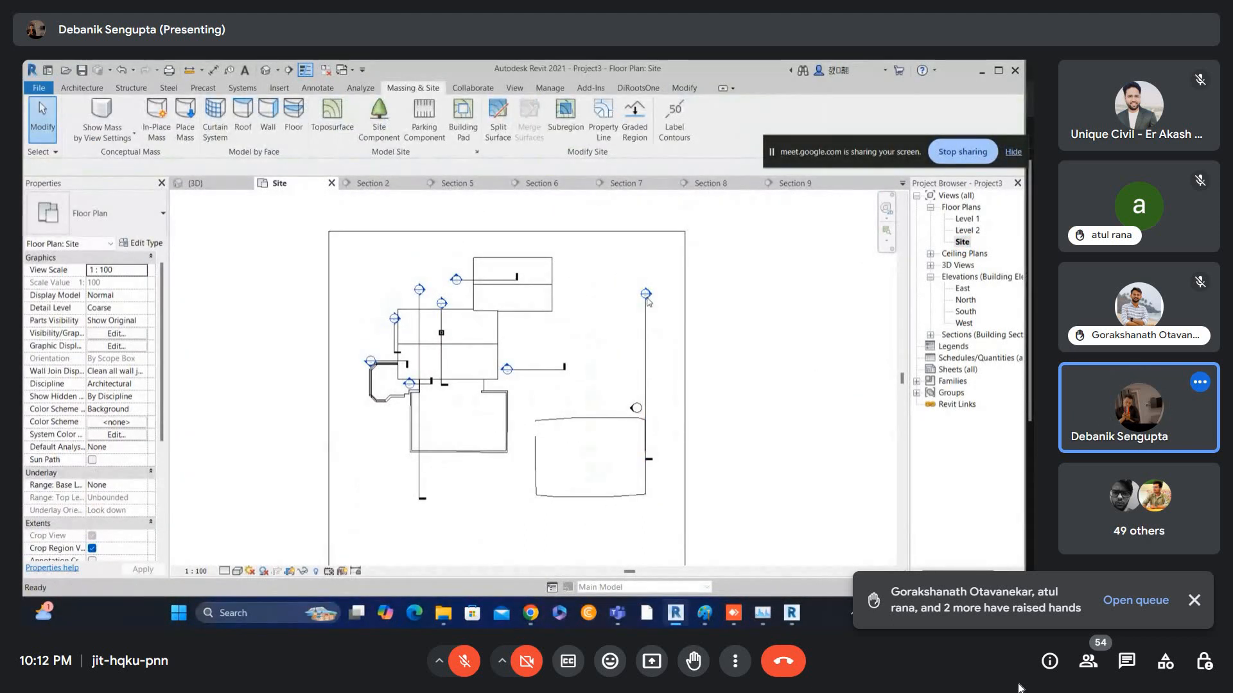
double_click(646, 295)
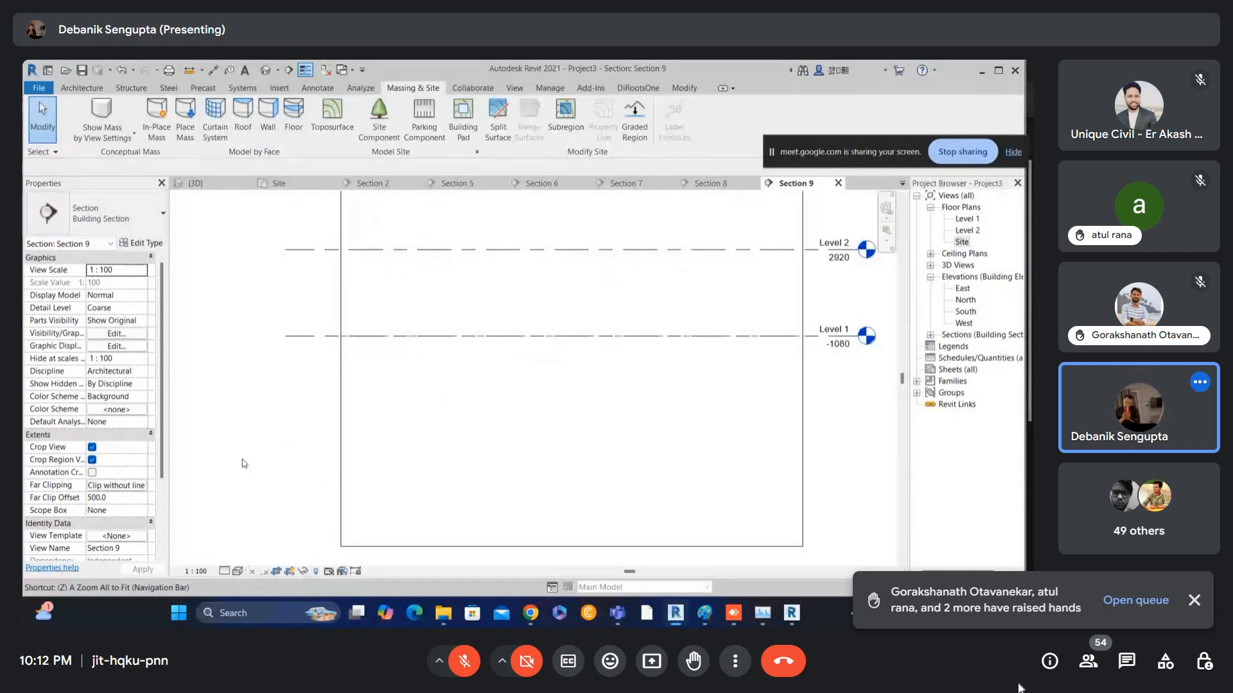
- Try far clip offsets of 1500 and 400 for the section view and inspect the scanned ground along it
click(134, 498)
text(1500)
key(Return)
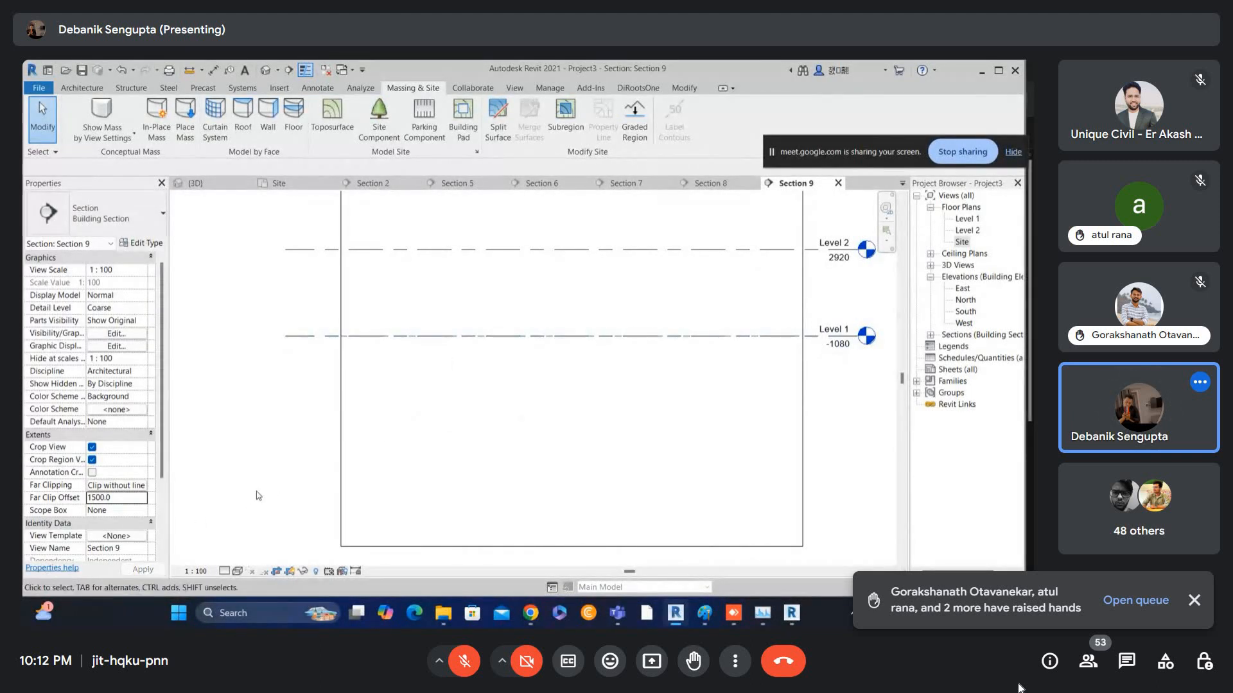
scroll(674, 276, down, 2)
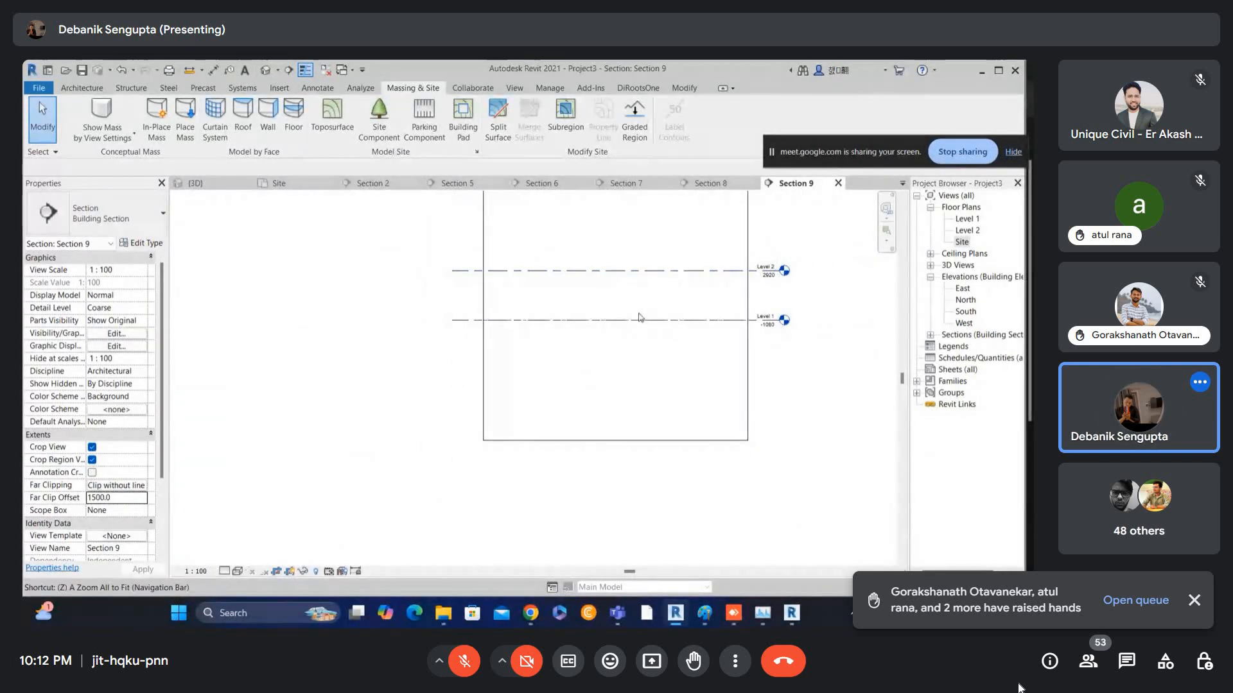
scroll(642, 314, up, 4)
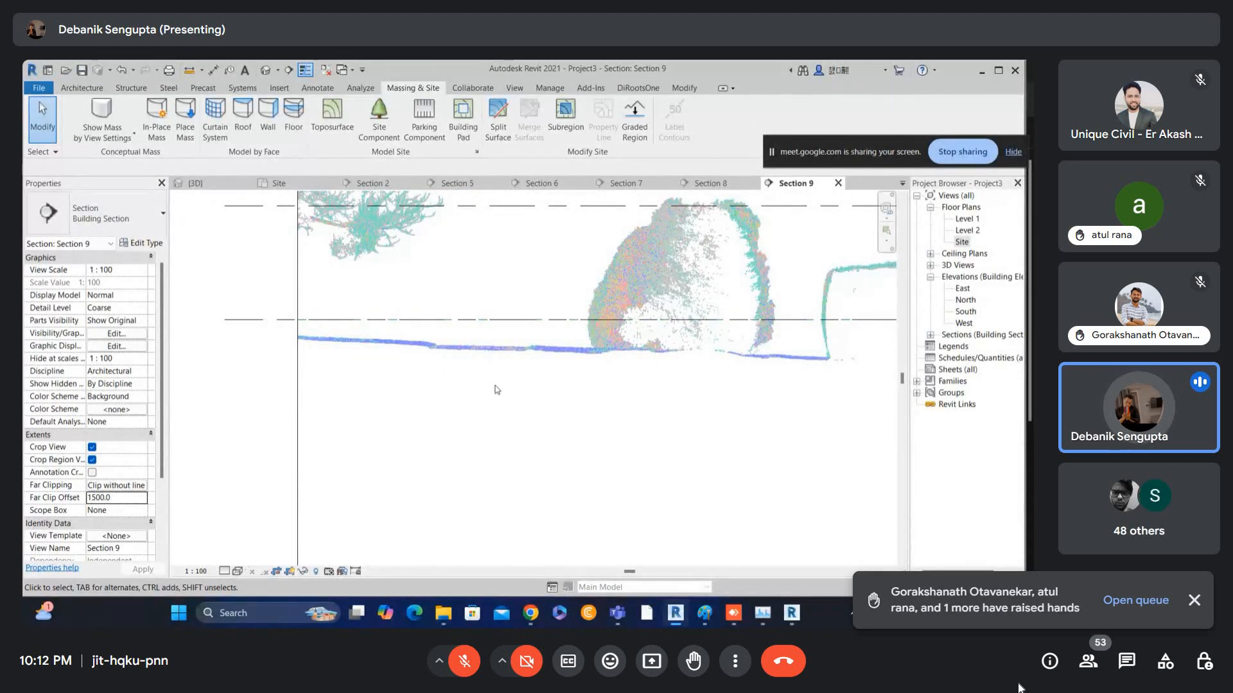
scroll(510, 388, down, 1)
scroll(421, 350, up, 3)
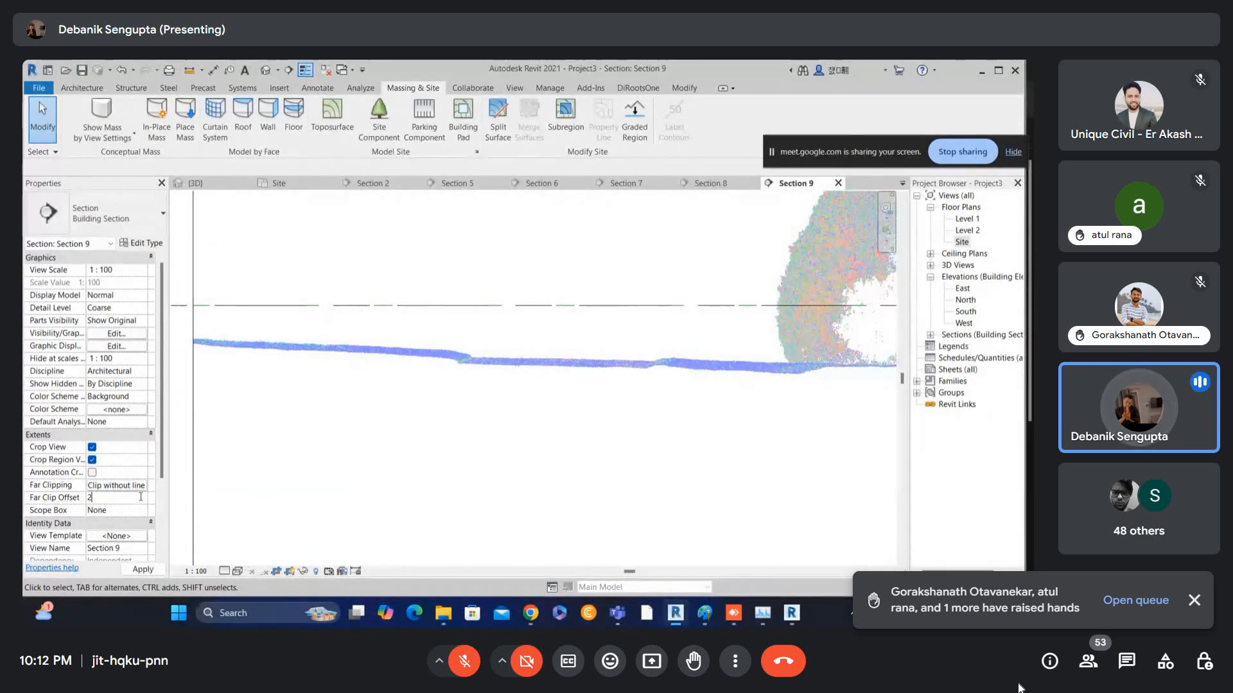
key(Return)
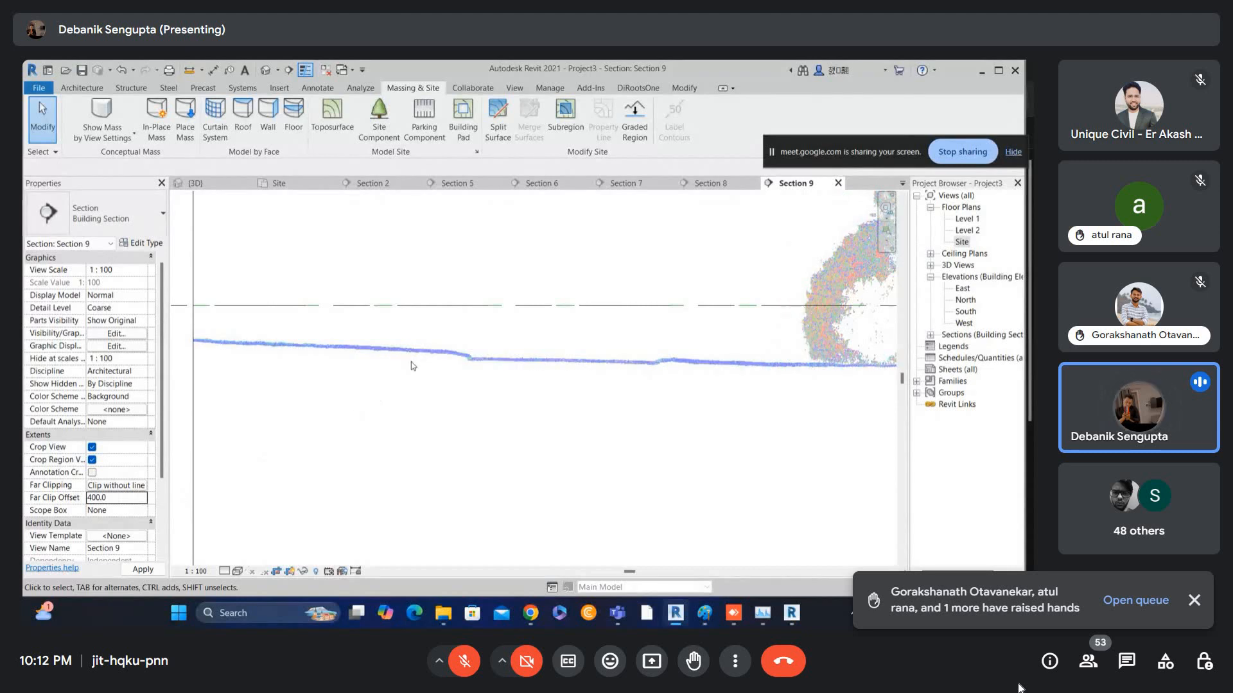
middle_drag(716, 374, 465, 357)
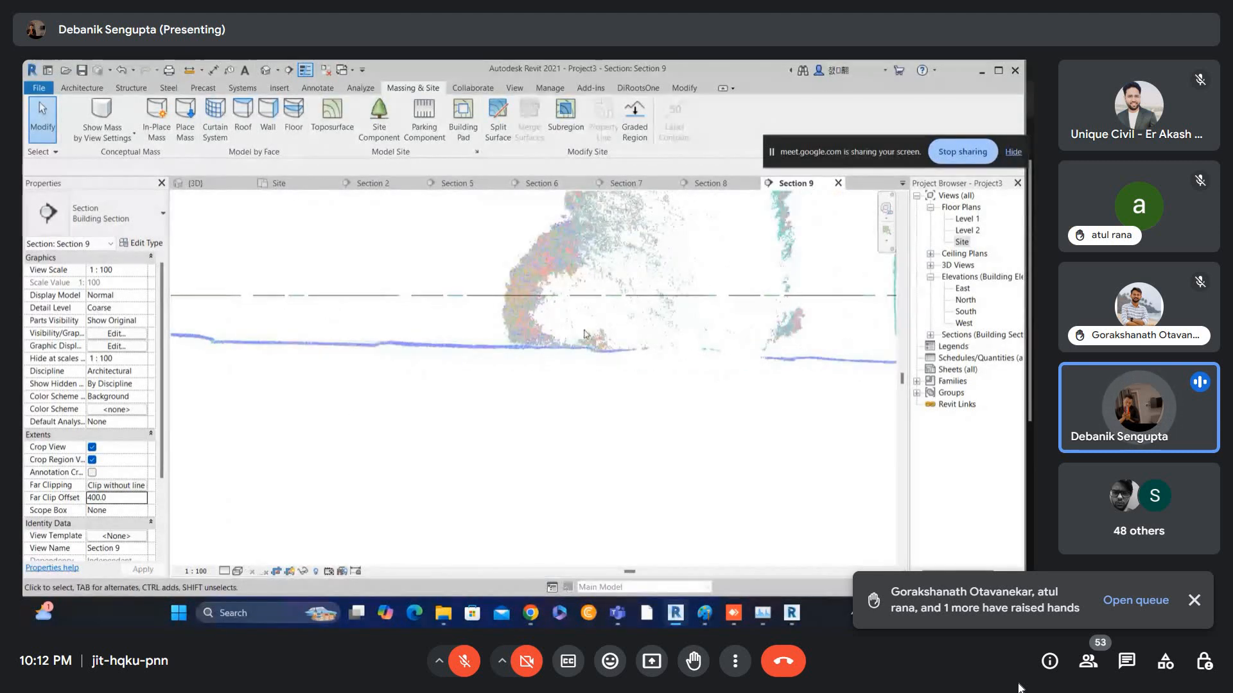
middle_drag(847, 327, 616, 349)
- Shift the section line slightly west in the Site floor plan so it cuts the toposurface, and reopen its view
double_click(962, 242)
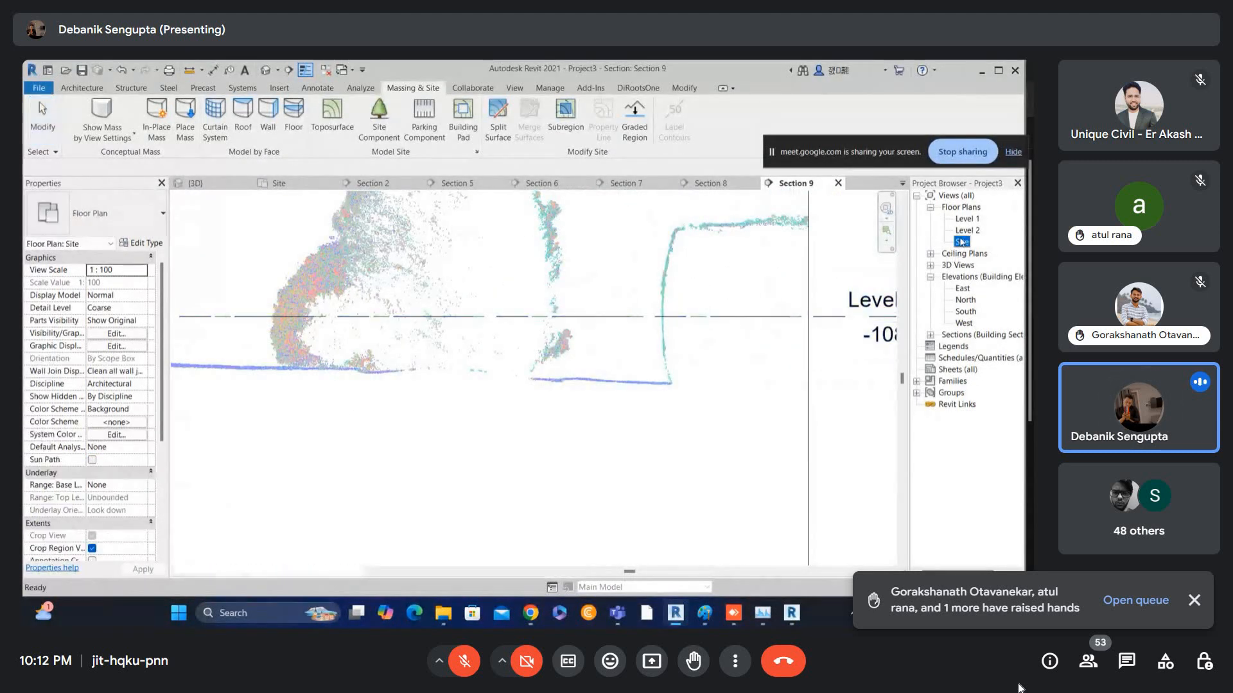
click(547, 421)
scroll(552, 408, up, 2)
drag(565, 399, 593, 311)
key(Escape)
double_click(619, 291)
scroll(493, 356, down, 1)
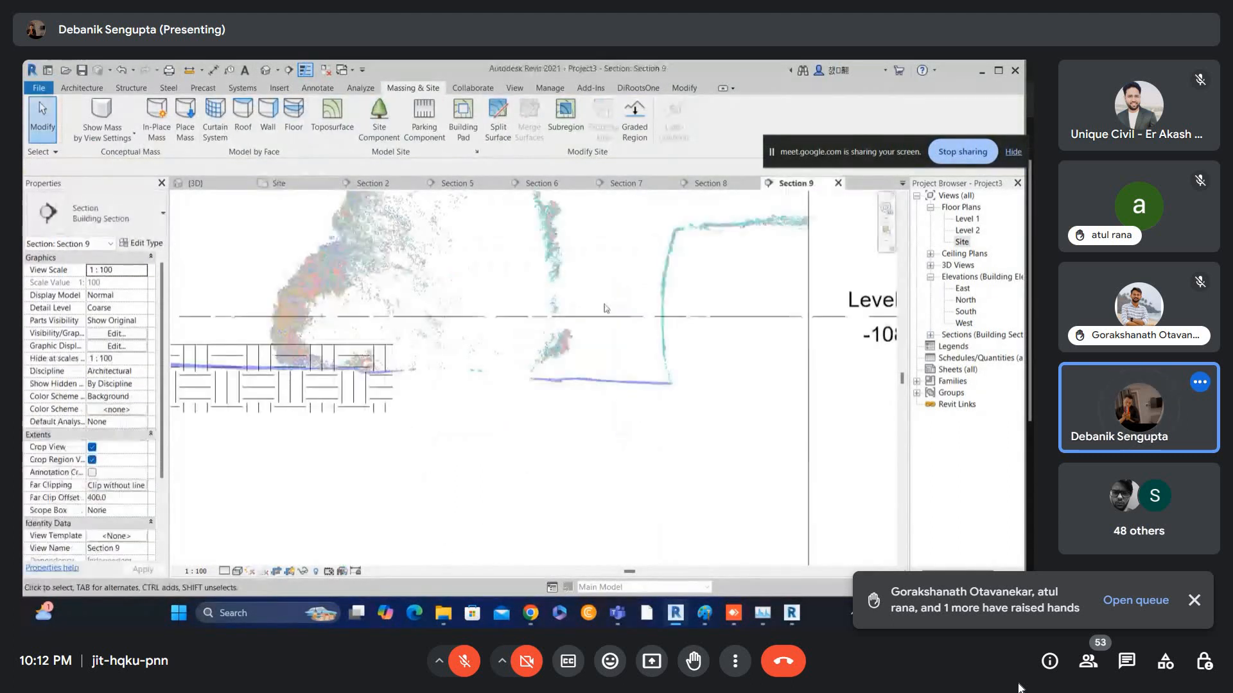
- Try to select the toposurface's points for editing in this section, and leave the surface edit
middle_drag(327, 377, 762, 387)
click(504, 368)
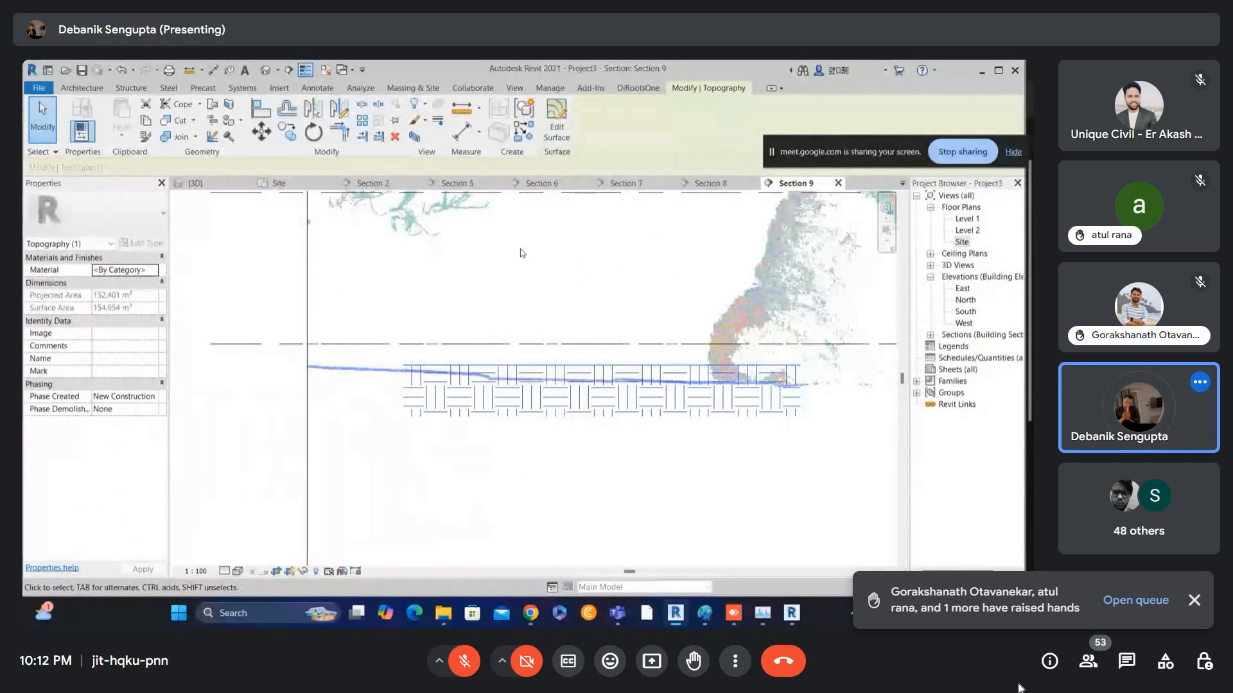
click(557, 122)
scroll(453, 353, up, 1)
scroll(453, 353, up, 1)
drag(454, 331, 724, 436)
scroll(668, 386, down, 2)
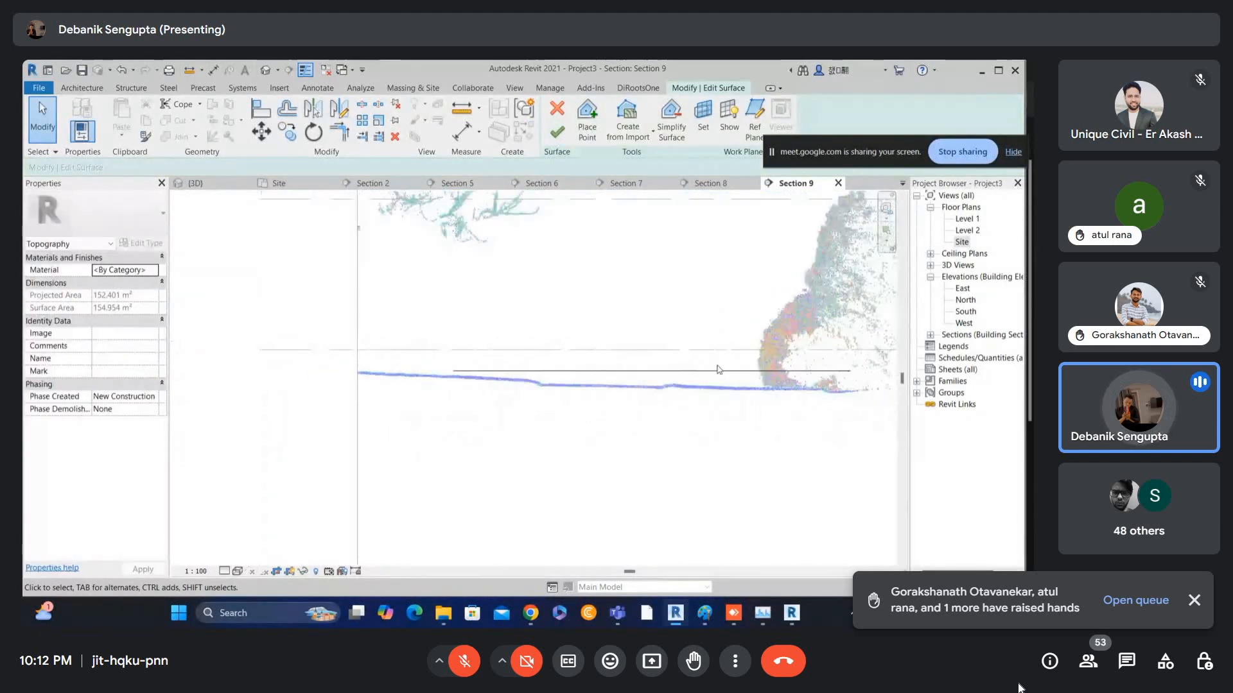
click(556, 132)
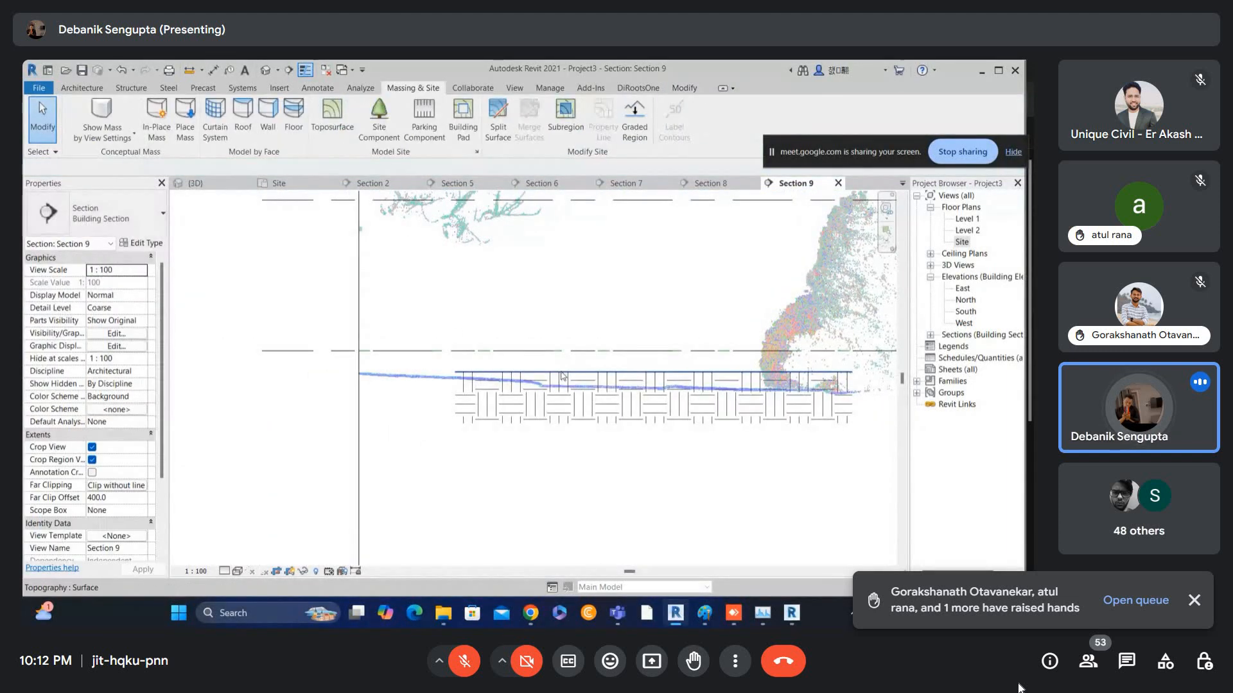
- Set the section view's far clip offset to 600 and try again to select the surface points for editing
key(Escape)
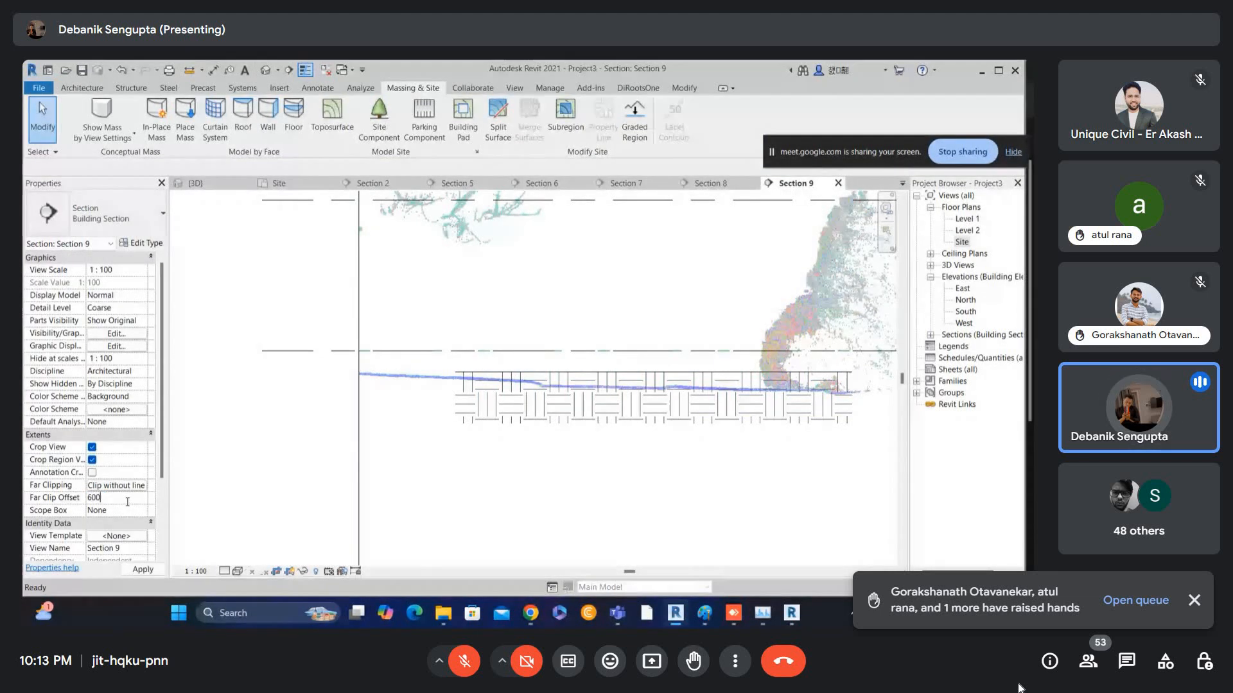
click(506, 372)
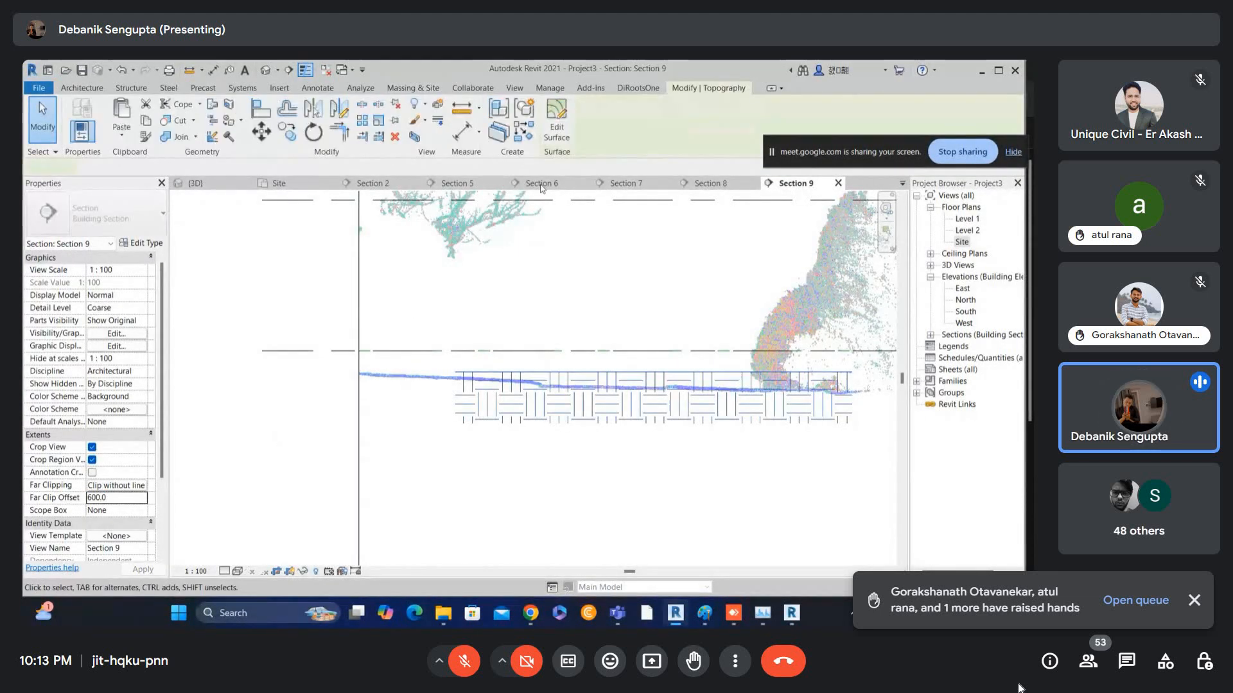
click(557, 122)
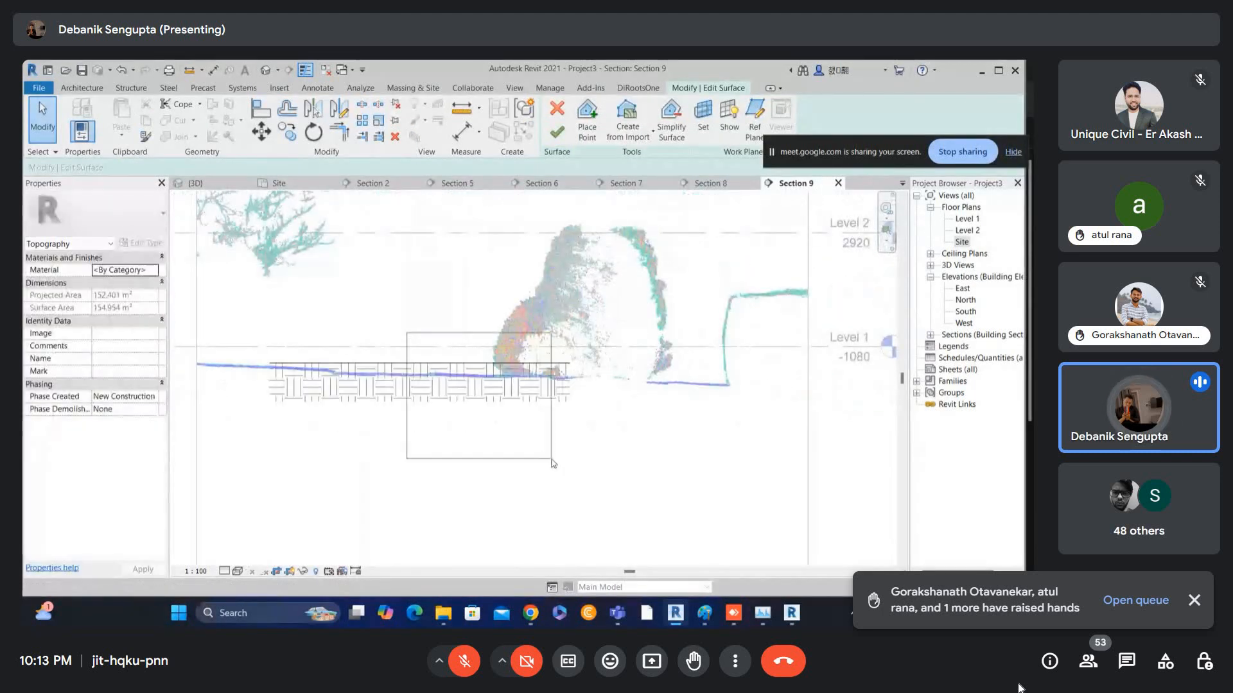
click(557, 132)
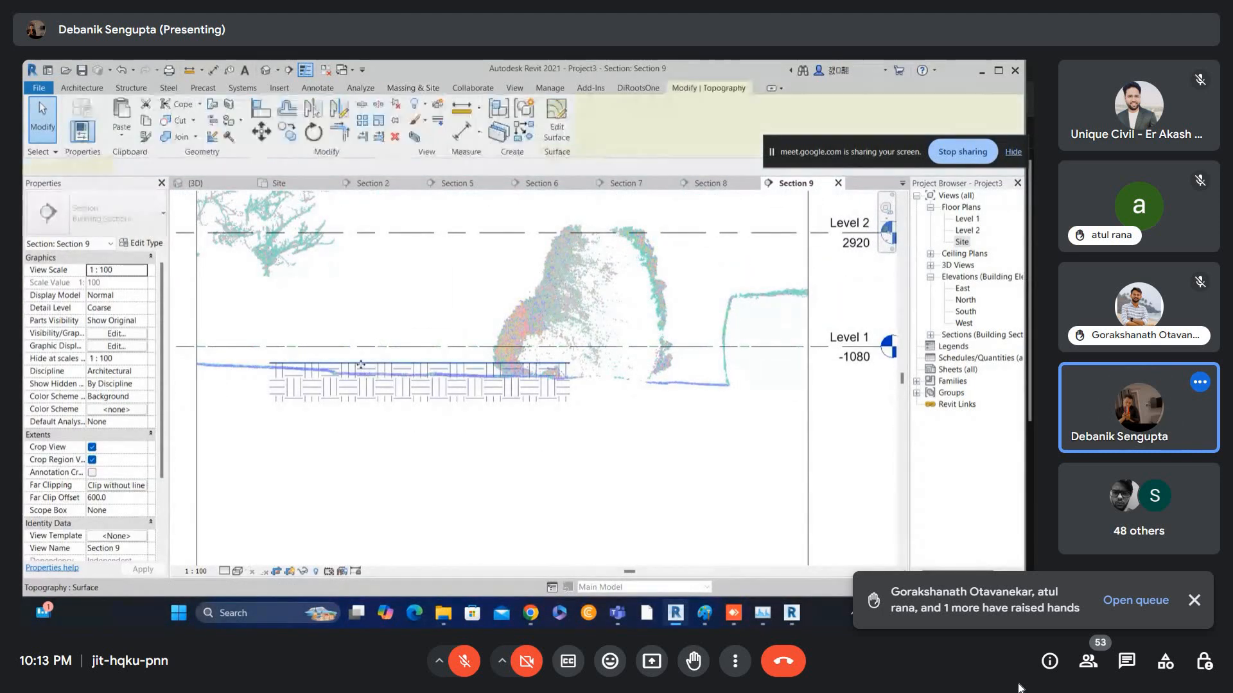
- Set the section view's far clip offset to 1000
click(213, 410)
click(125, 499)
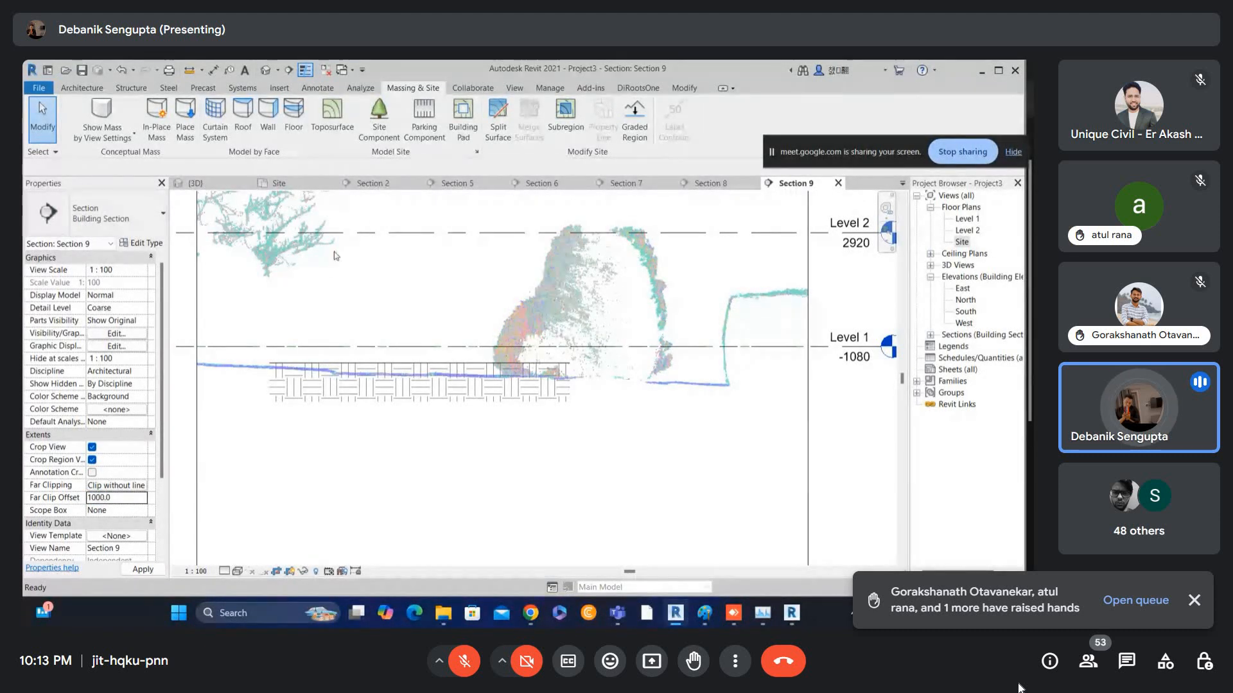
click(375, 364)
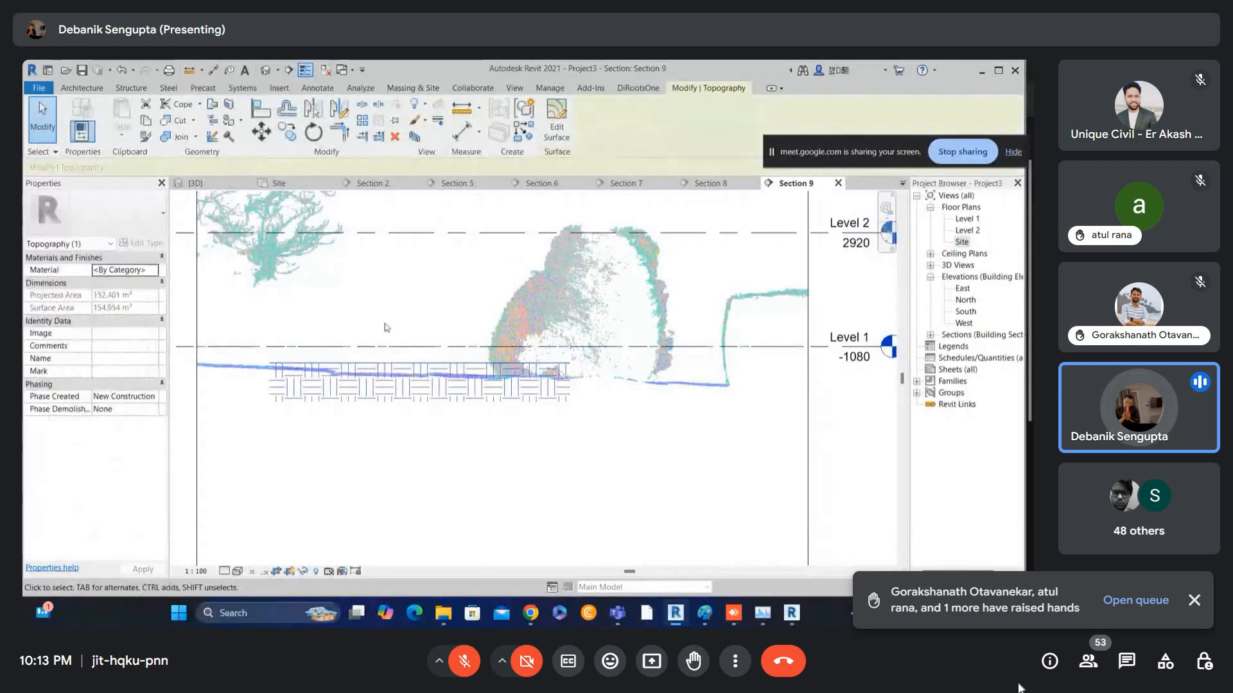
click(556, 122)
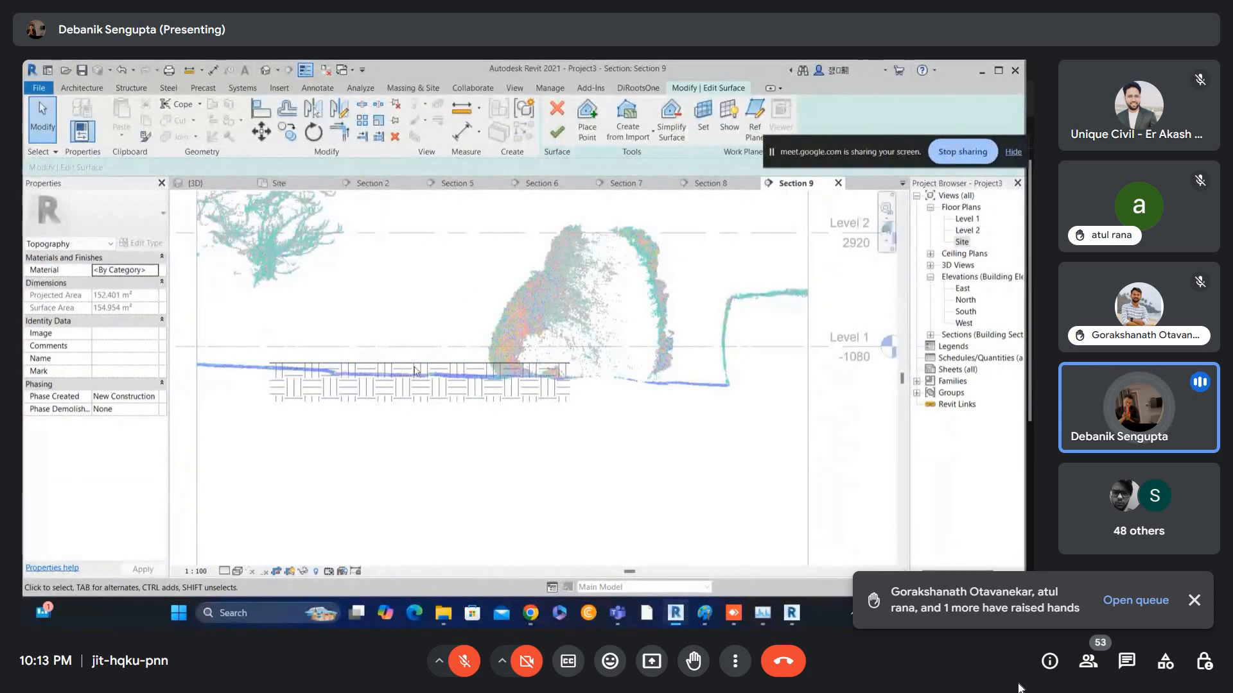
click(558, 118)
- Open the 3D view, start editing the toposurface's points and look at it from the top
click(265, 72)
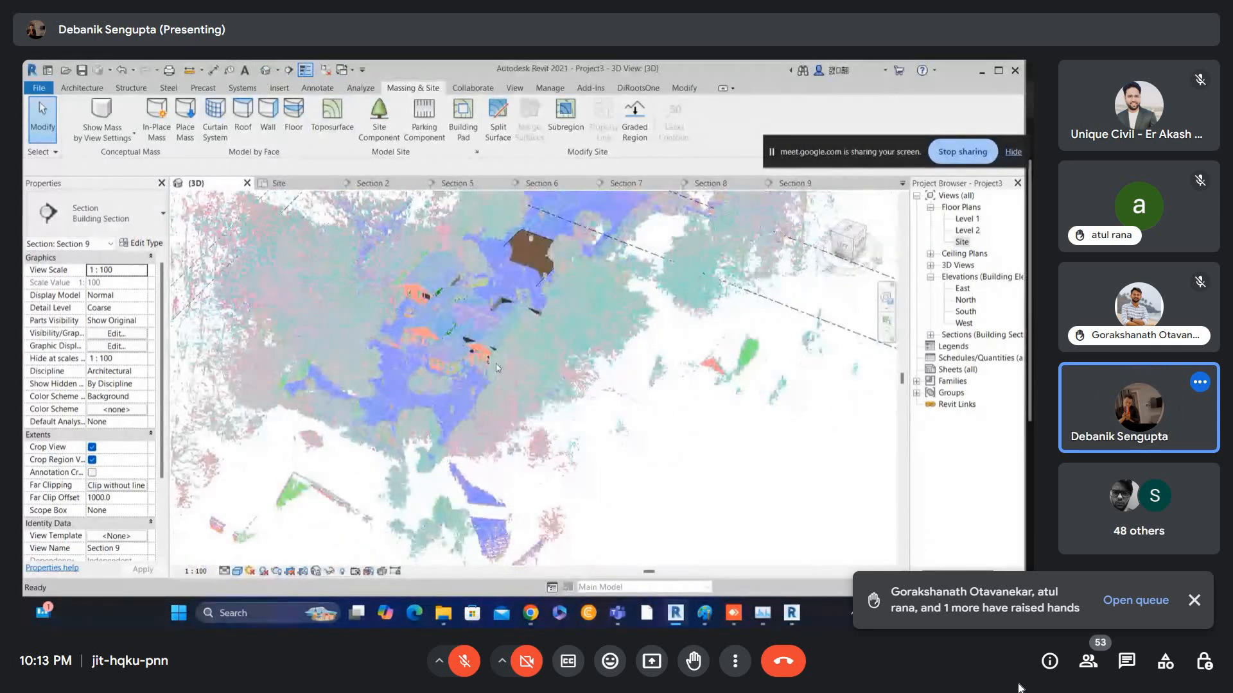
scroll(513, 207, up, 1)
click(514, 261)
middle_drag(527, 270, 457, 377)
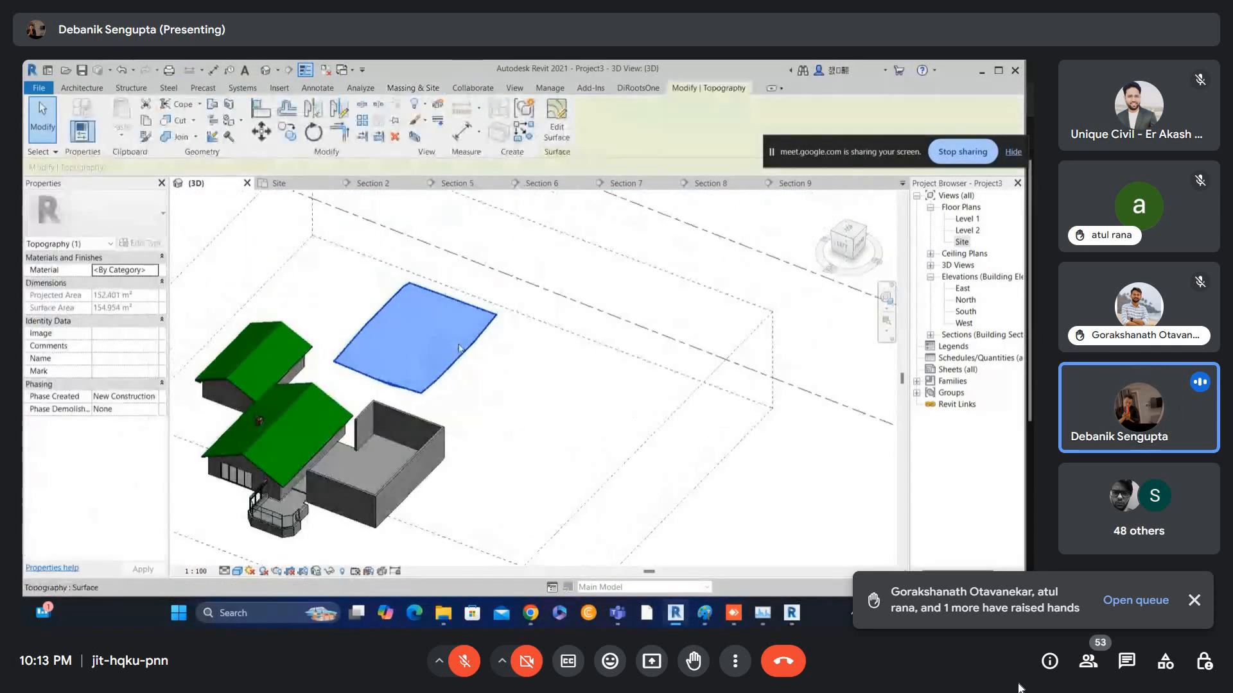
click(557, 121)
shift+middle_drag(486, 292, 340, 488)
click(846, 245)
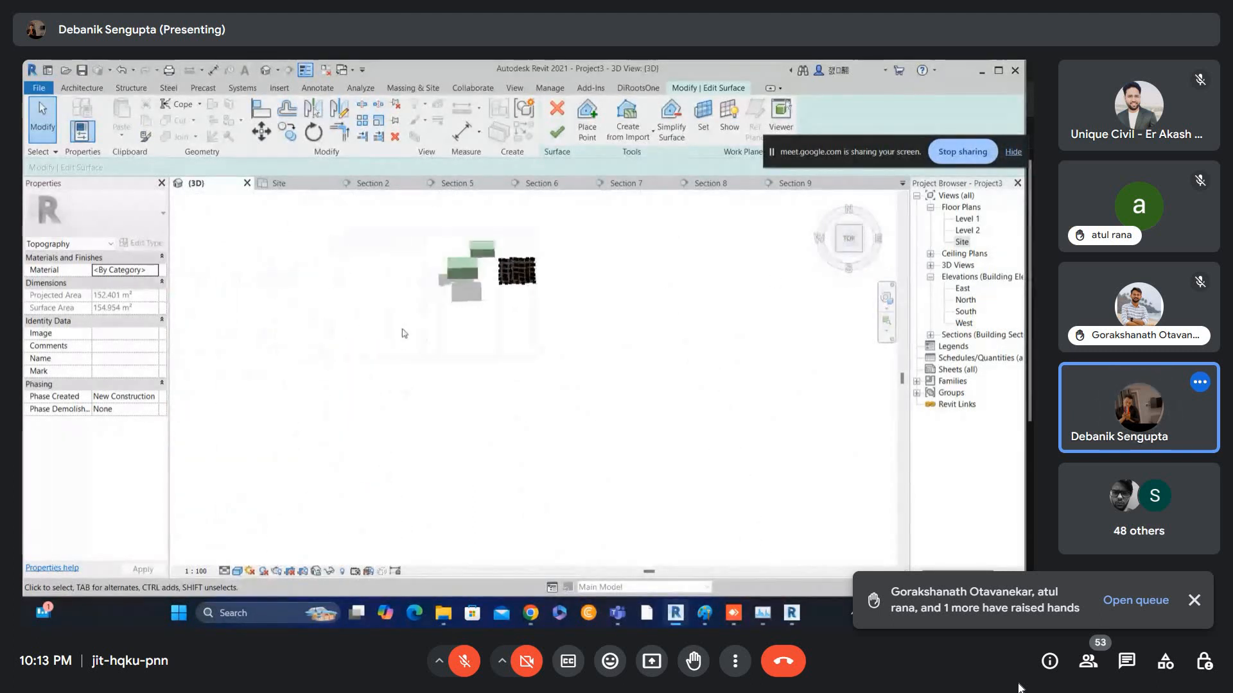
- Copy the column of interior points near the surface's west edge slightly west, nudge the copies north, and finish the surface edit
scroll(523, 233, up, 4)
scroll(524, 238, up, 2)
middle_drag(525, 237, 460, 306)
drag(467, 321, 499, 477)
scroll(506, 389, up, 2)
click(493, 389)
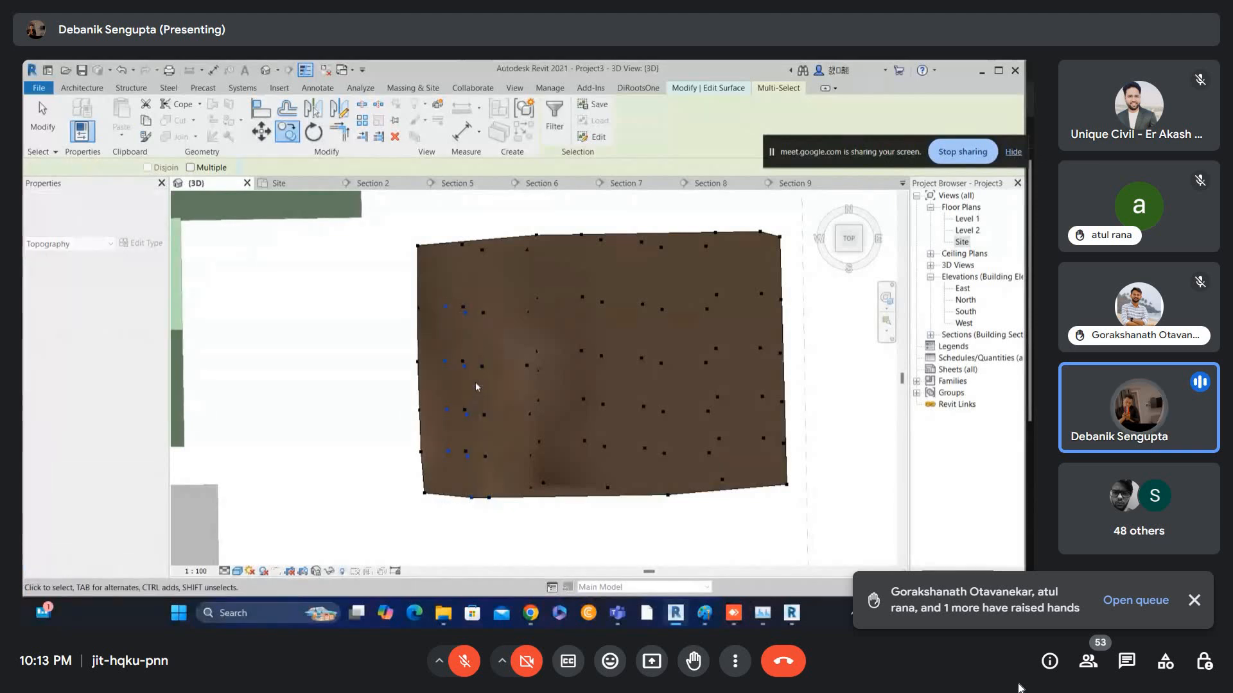
click(476, 389)
scroll(481, 345, down, 1)
key(Up)
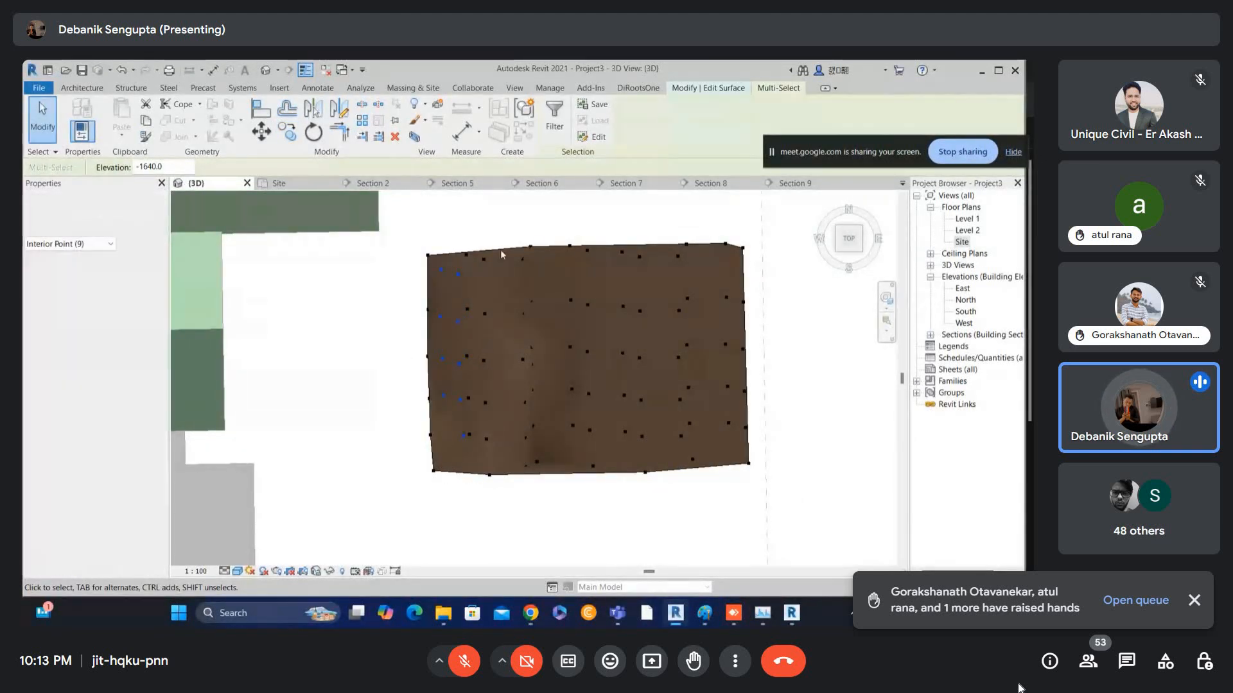
click(501, 215)
click(569, 135)
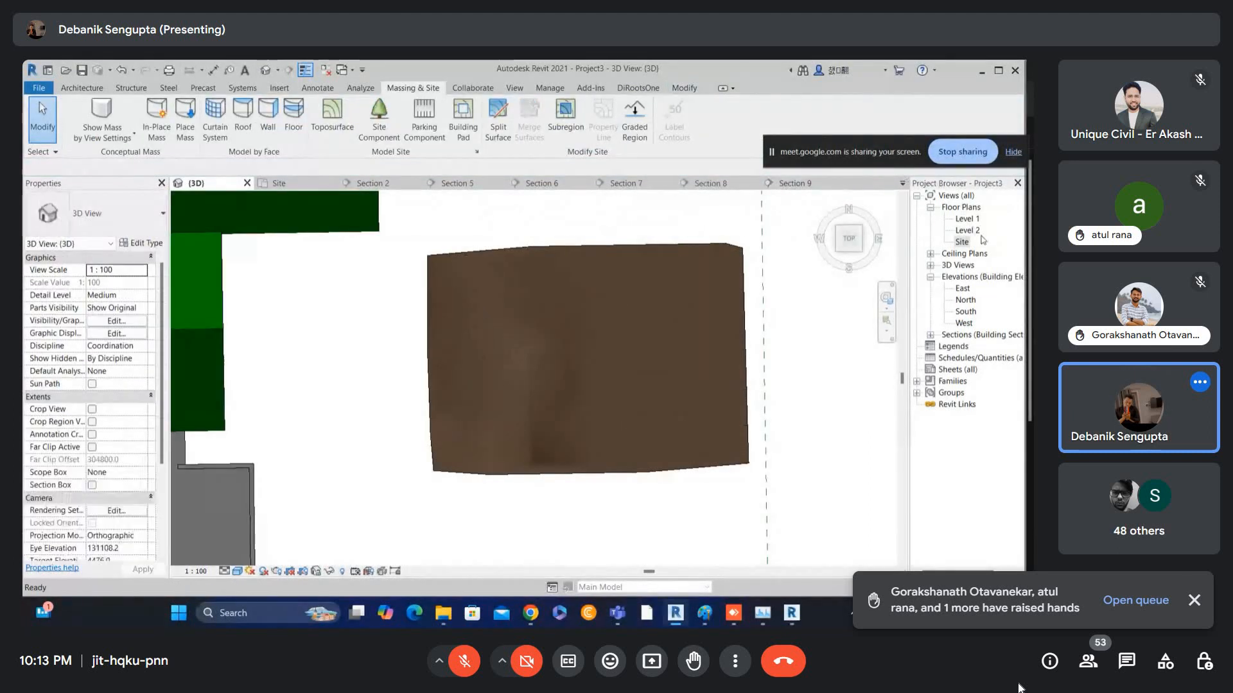
- Open the Site floor plan and check the toposurface against the scanned ground in Section 9
double_click(961, 242)
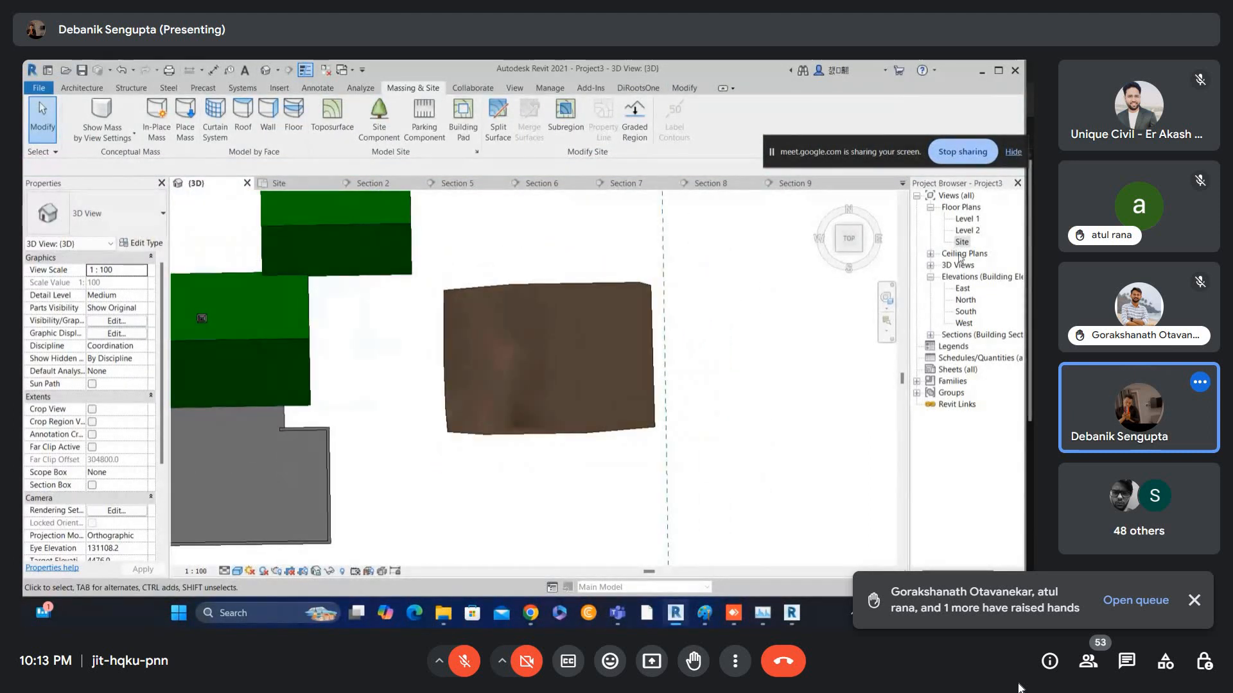
scroll(558, 310, down, 4)
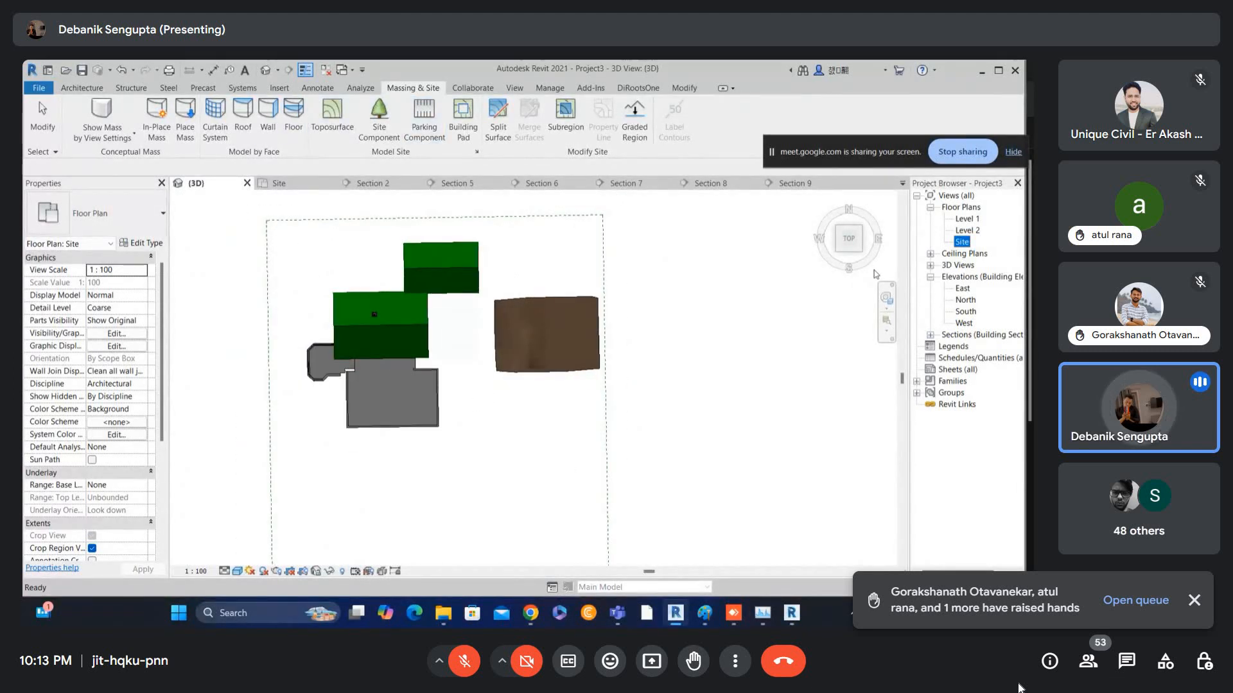
scroll(453, 267, down, 2)
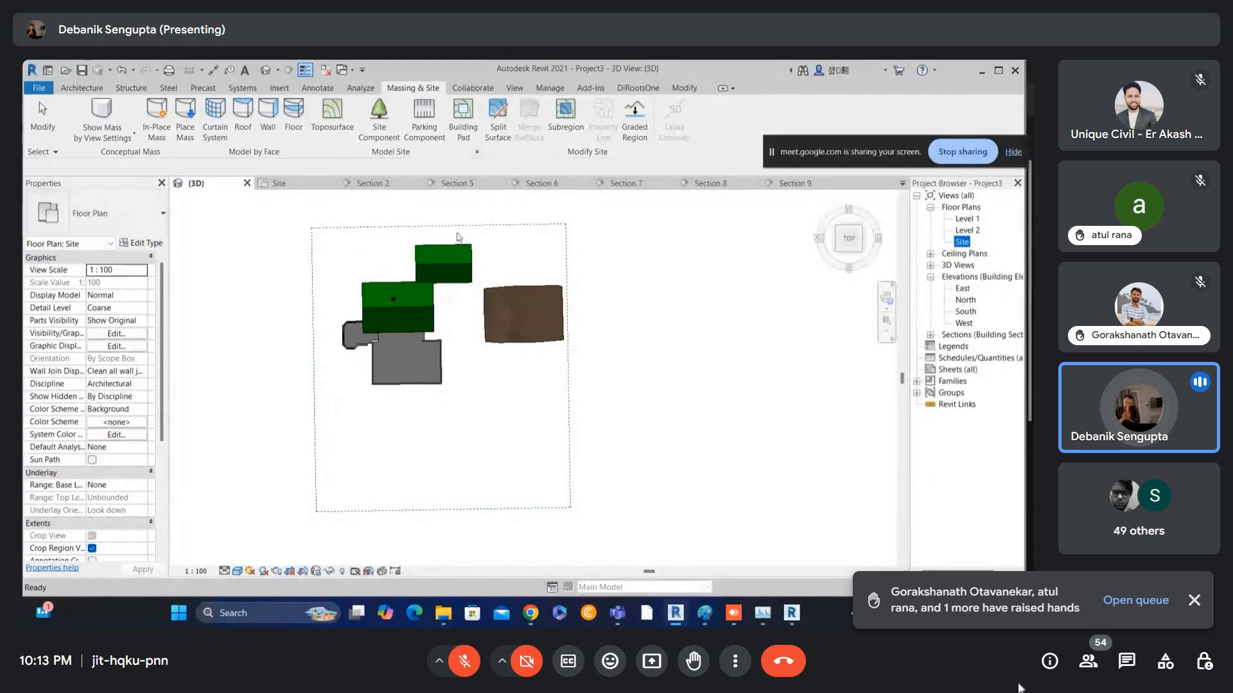
double_click(962, 242)
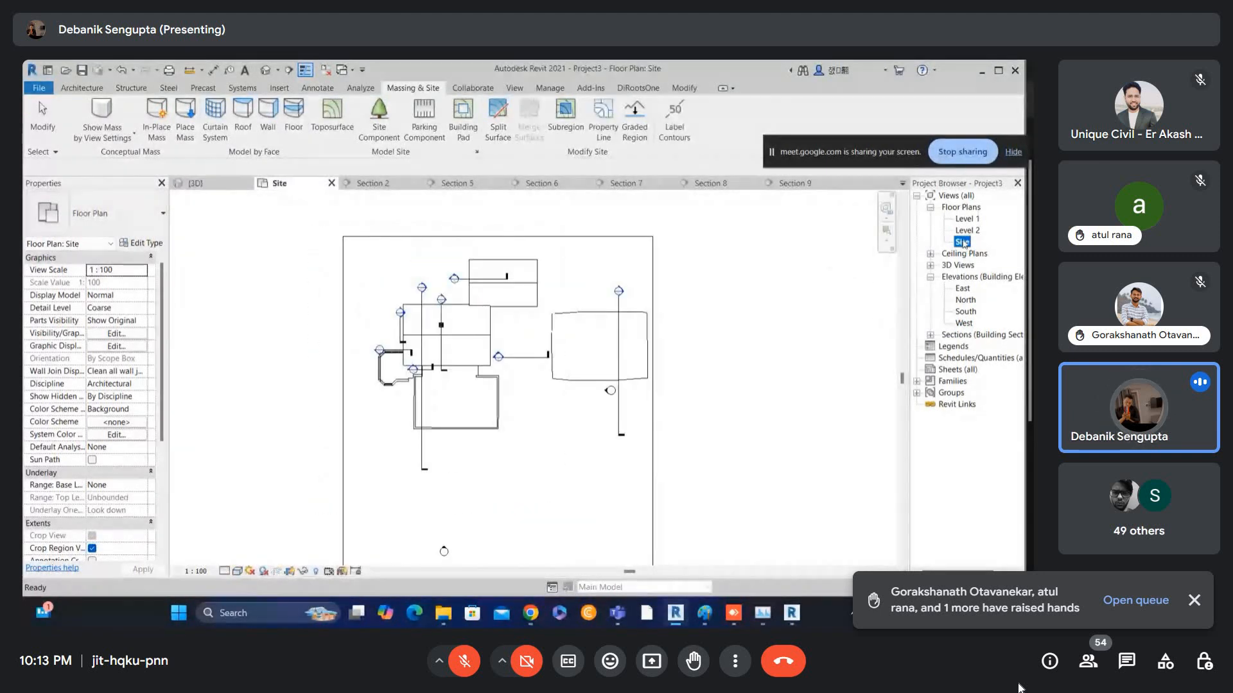
double_click(619, 292)
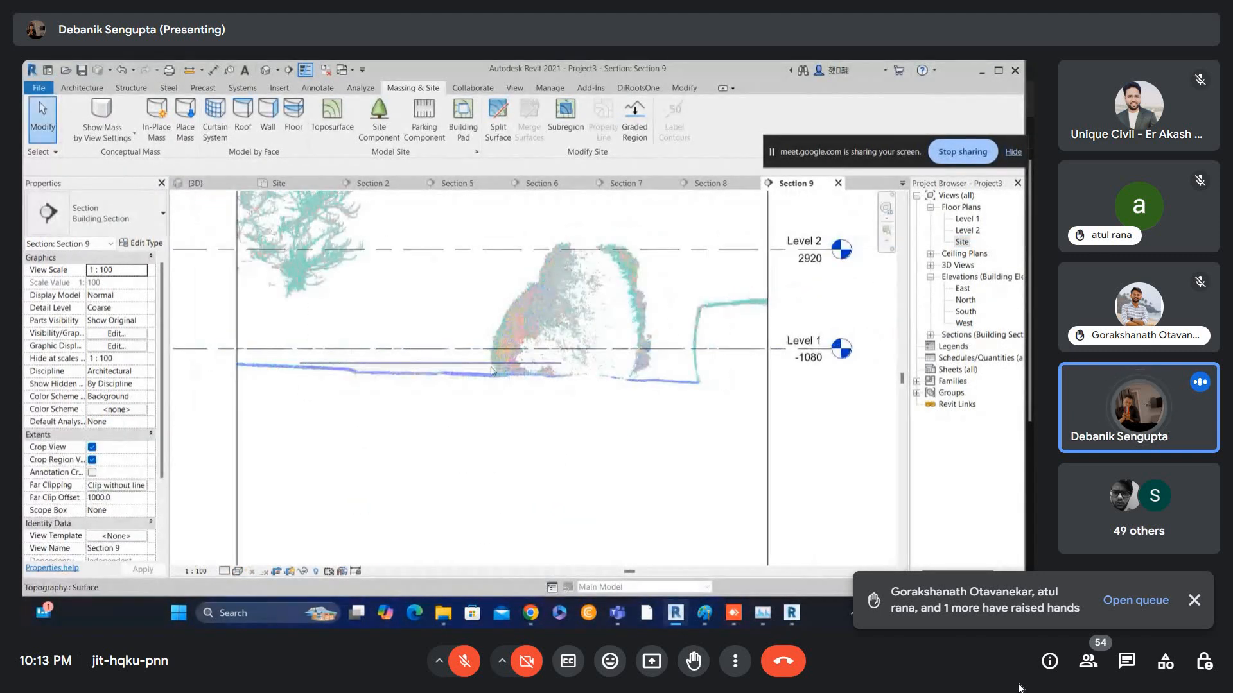
- Move the section line west across the toposurface in the Site floor plan and reopen its section view
double_click(961, 242)
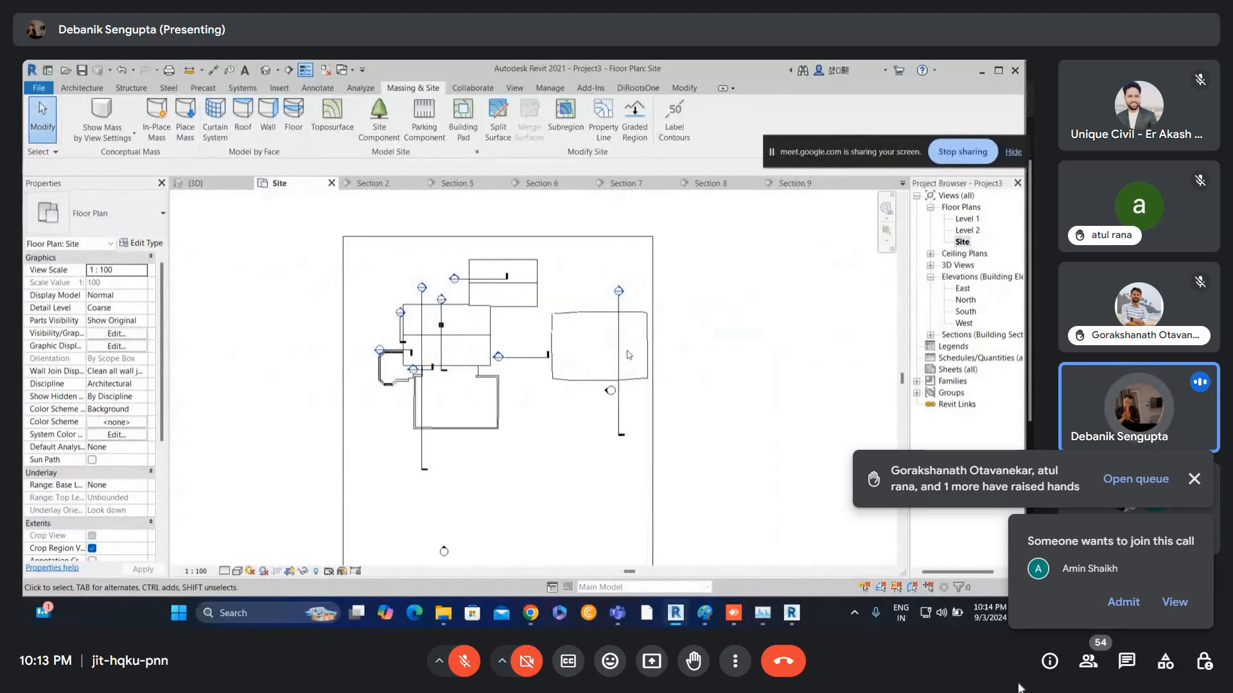
click(588, 340)
drag(589, 342, 595, 363)
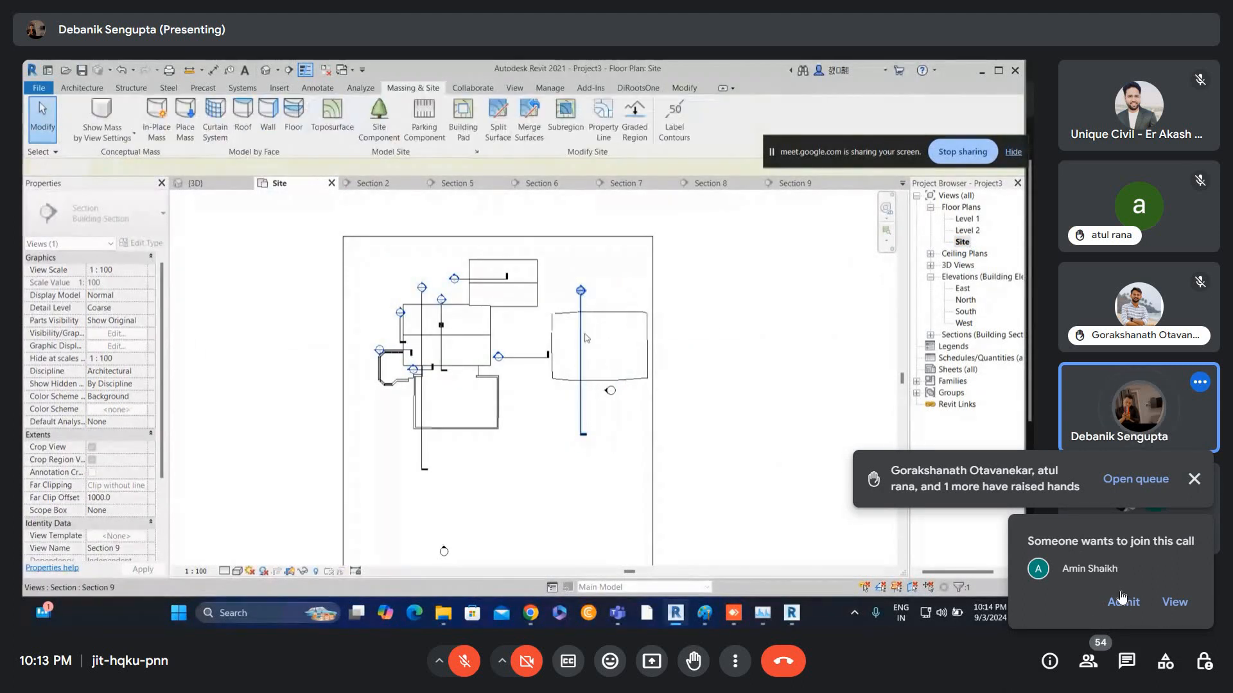
double_click(581, 291)
click(1123, 602)
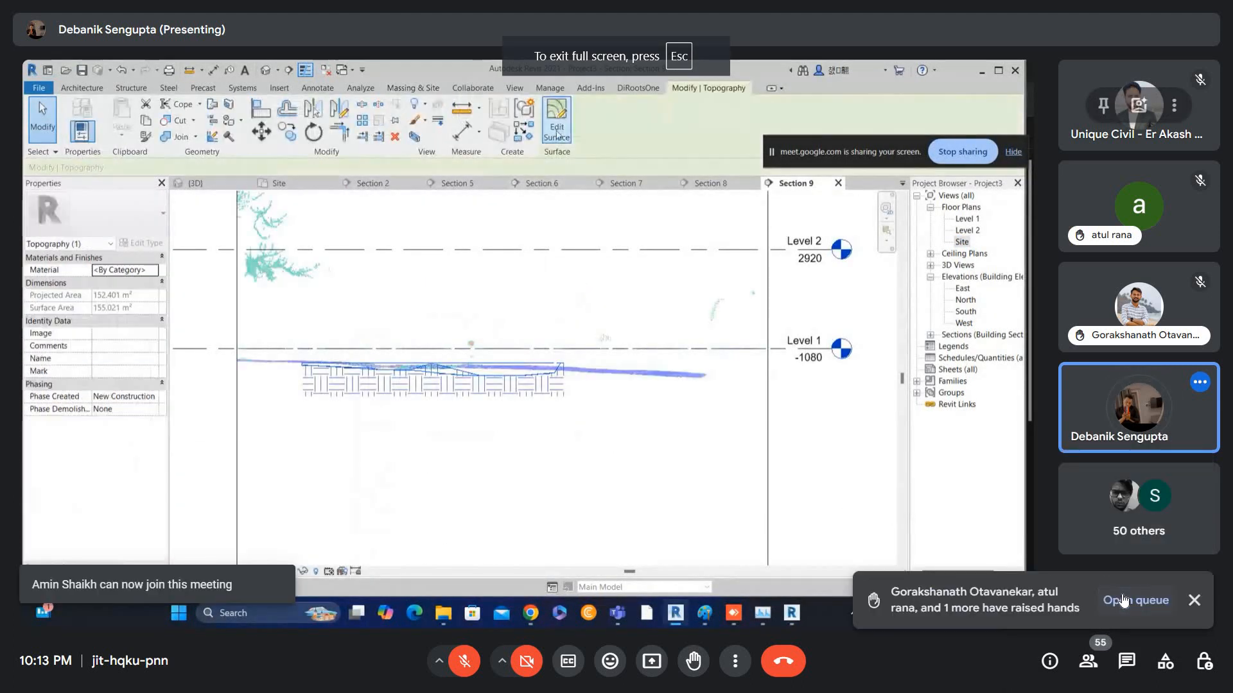
scroll(440, 341, up, 7)
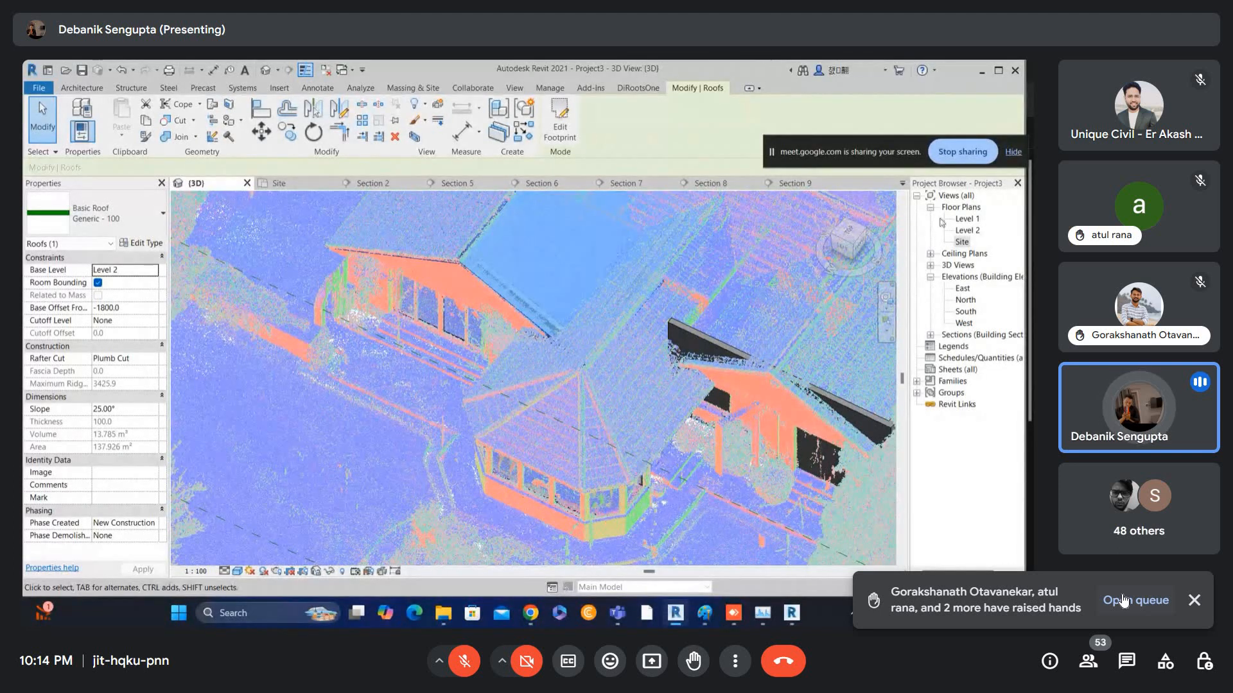
- Open the Level 1 floor plan and delete the section running along the scanned steps outside the west curtain wall
double_click(968, 219)
scroll(518, 390, up, 2)
scroll(518, 390, up, 3)
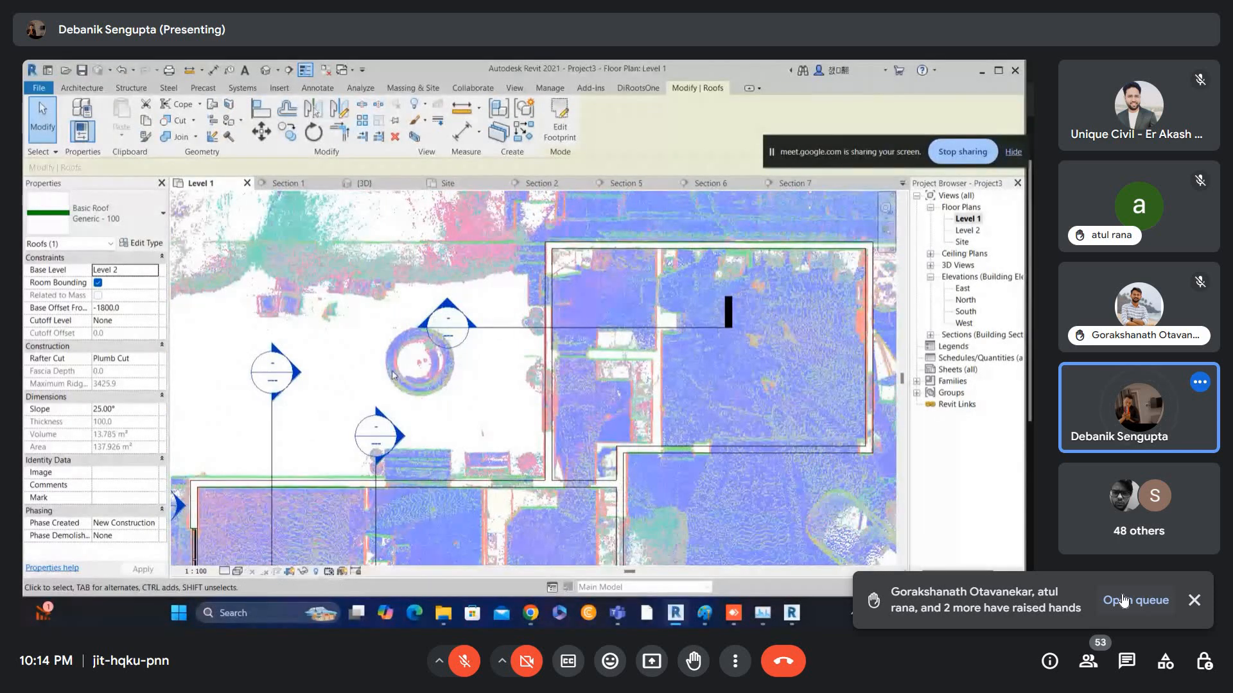
scroll(522, 379, down, 2)
middle_drag(499, 362, 737, 291)
middle_drag(627, 341, 578, 253)
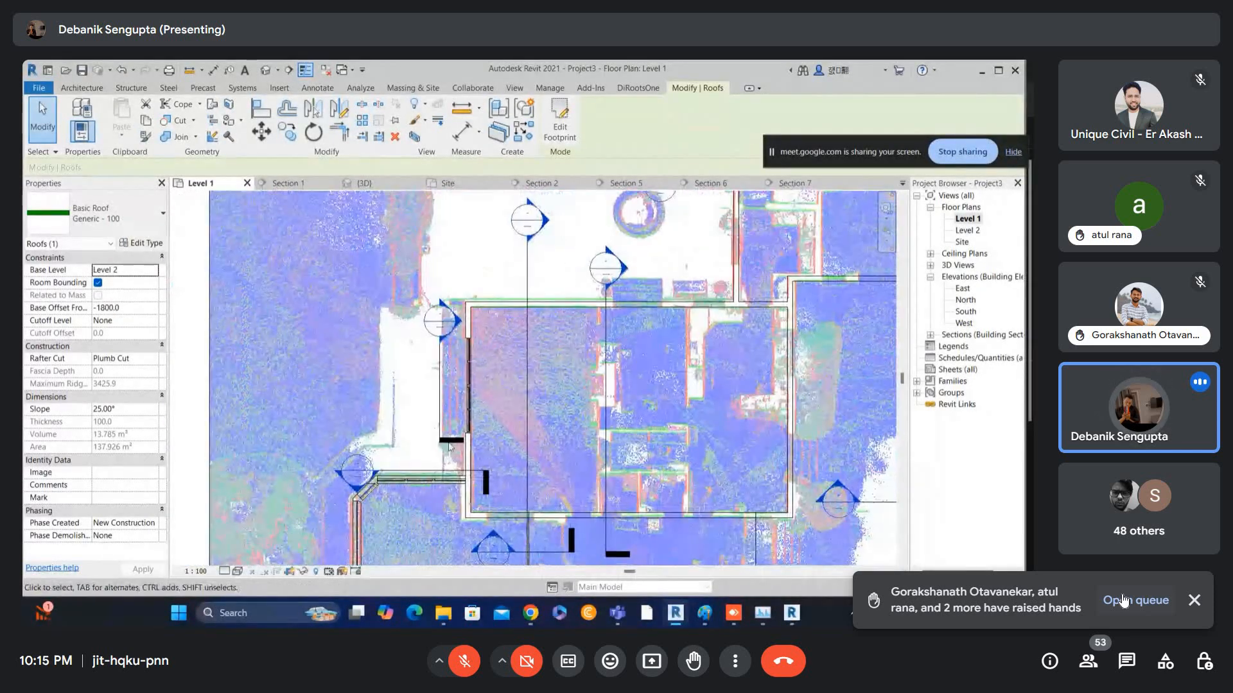
scroll(455, 424, up, 4)
scroll(453, 422, up, 1)
middle_drag(443, 222, 449, 421)
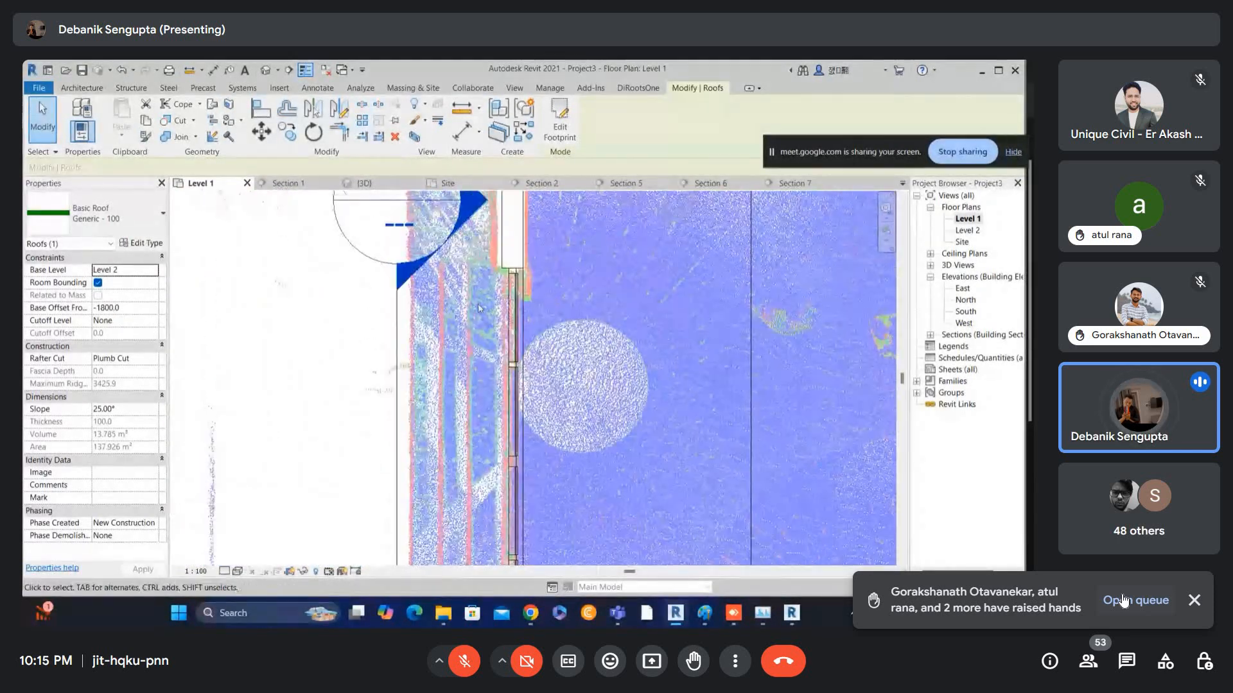
middle_drag(405, 300, 392, 333)
scroll(392, 334, up, 1)
click(377, 347)
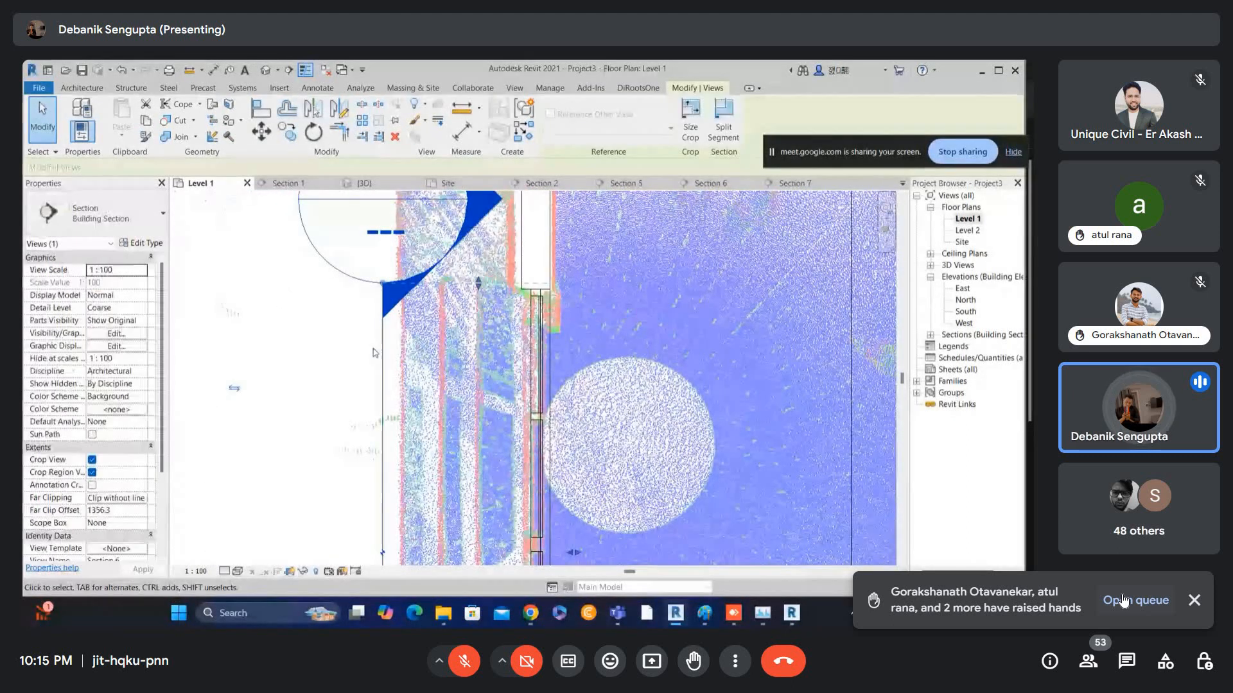
key(Delete)
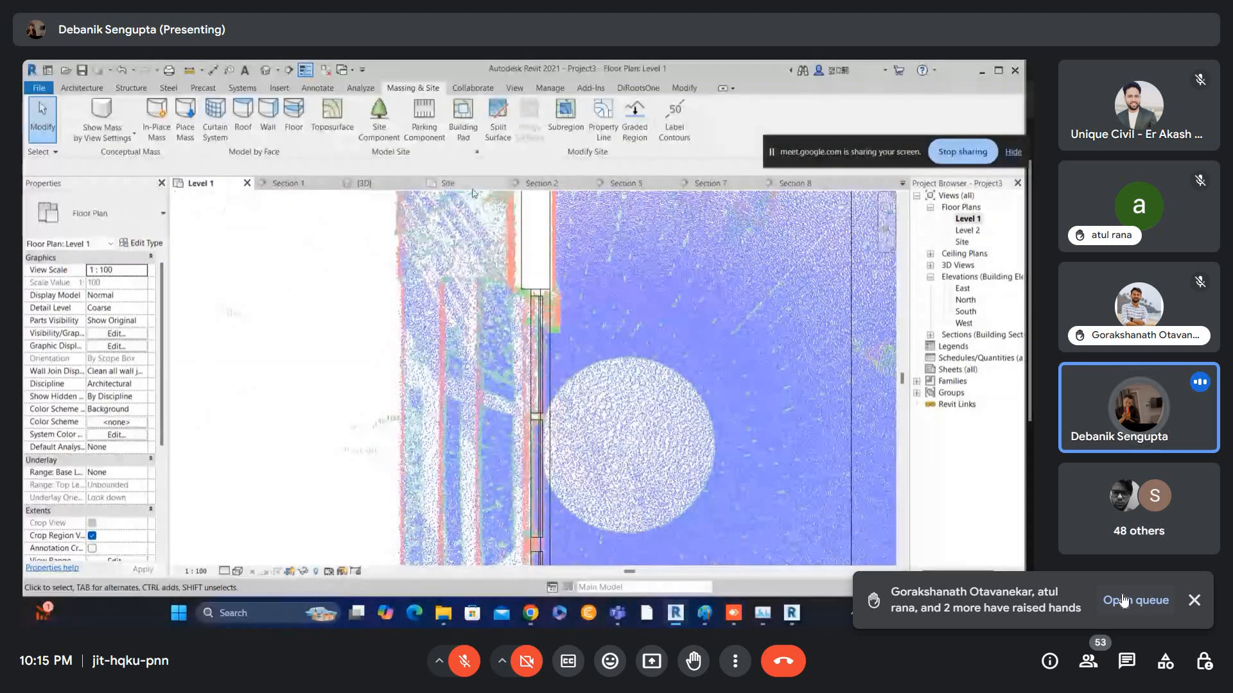
- Start a stair with a sketched run at the scanned steps outside the curtain wall and try a boundary line
scroll(479, 207, down, 1)
middle_drag(447, 426, 432, 405)
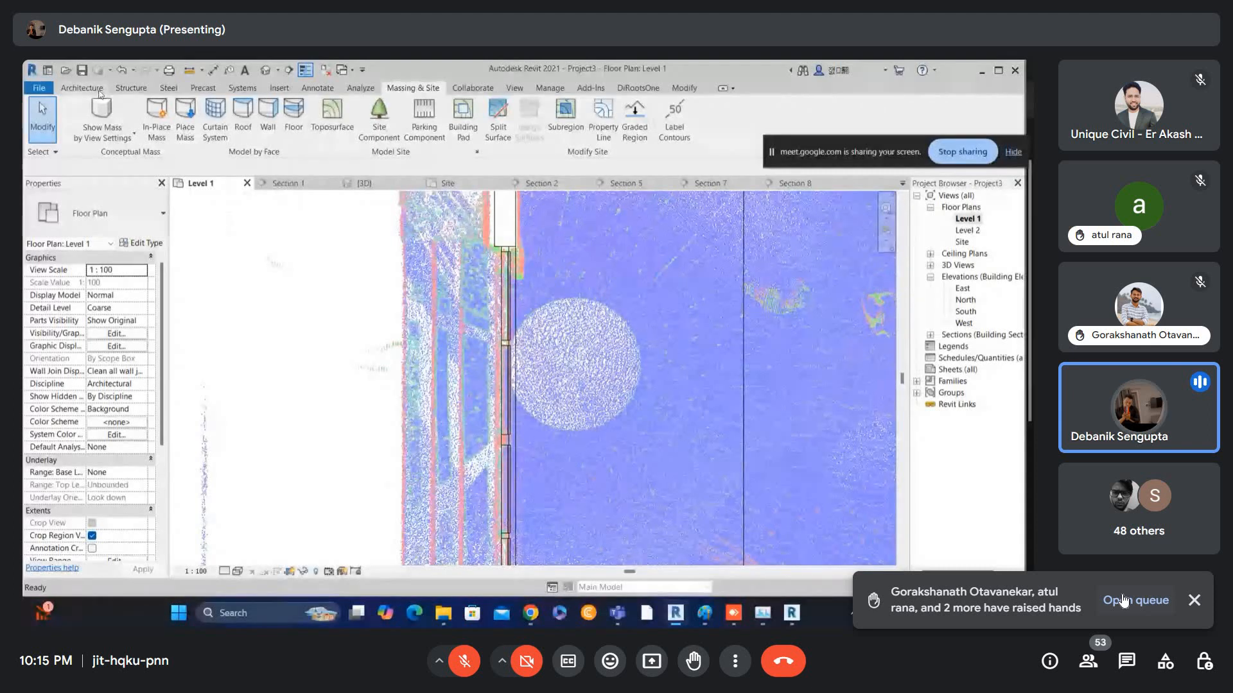
click(98, 91)
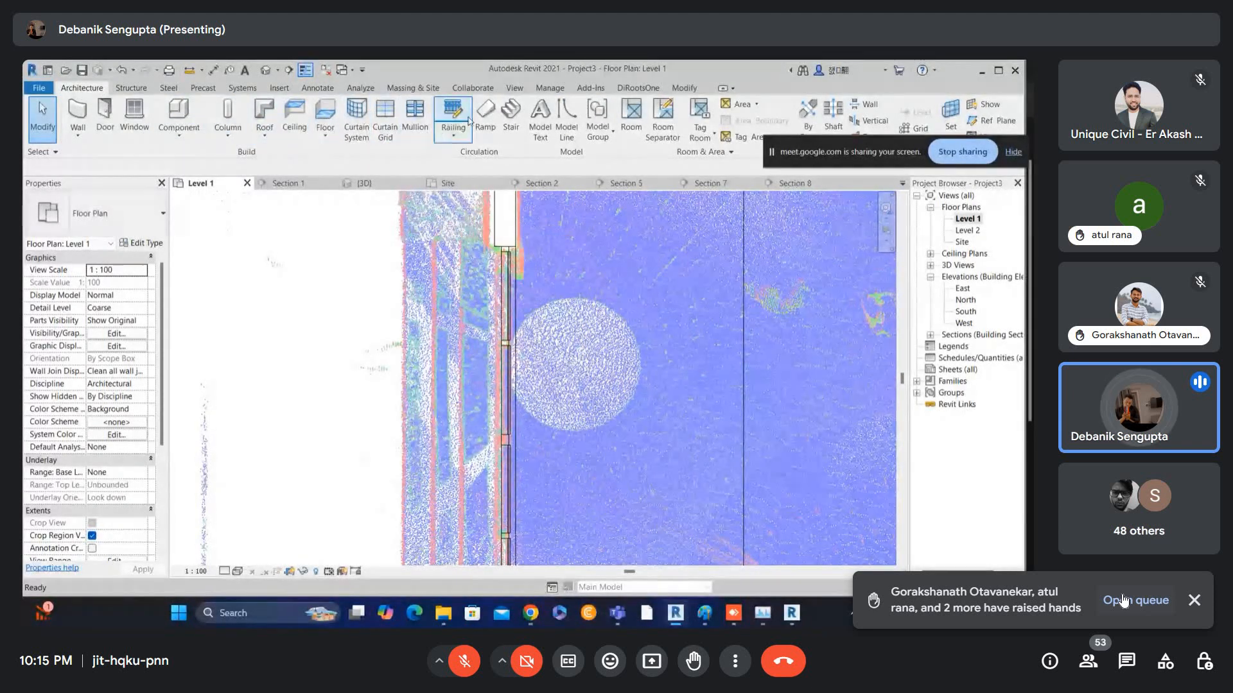
click(511, 116)
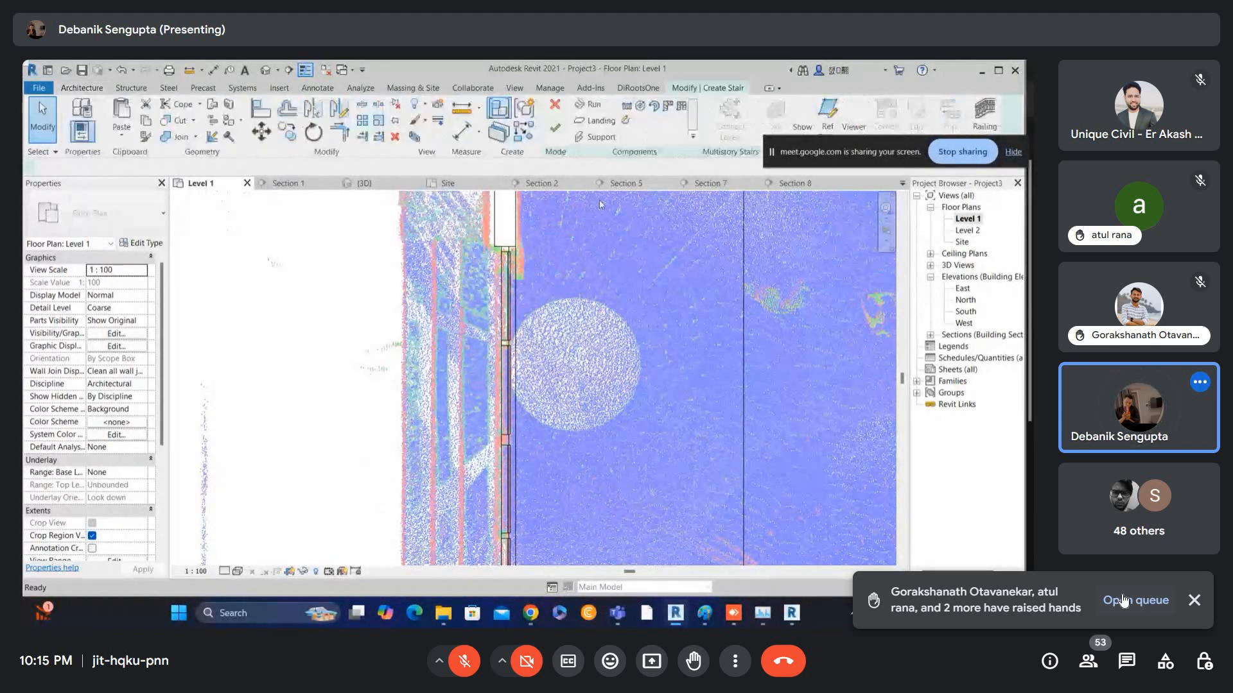
click(626, 120)
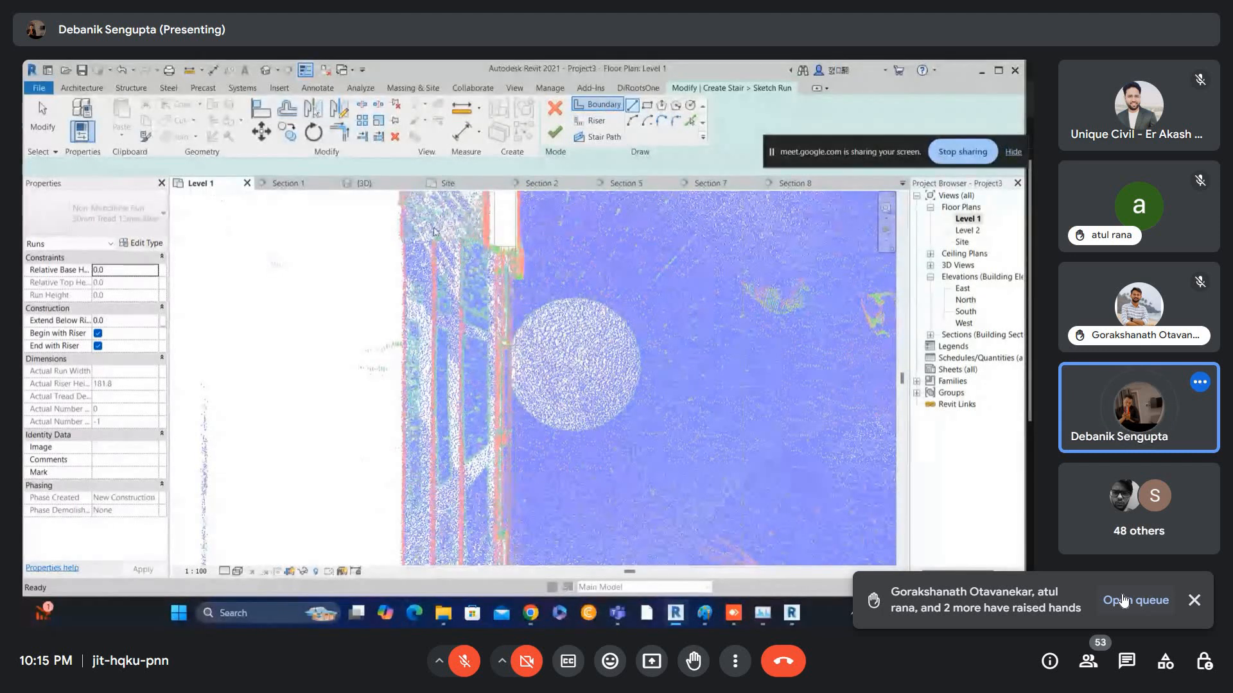
scroll(438, 229, up, 4)
click(433, 257)
key(Escape)
key(Escape)
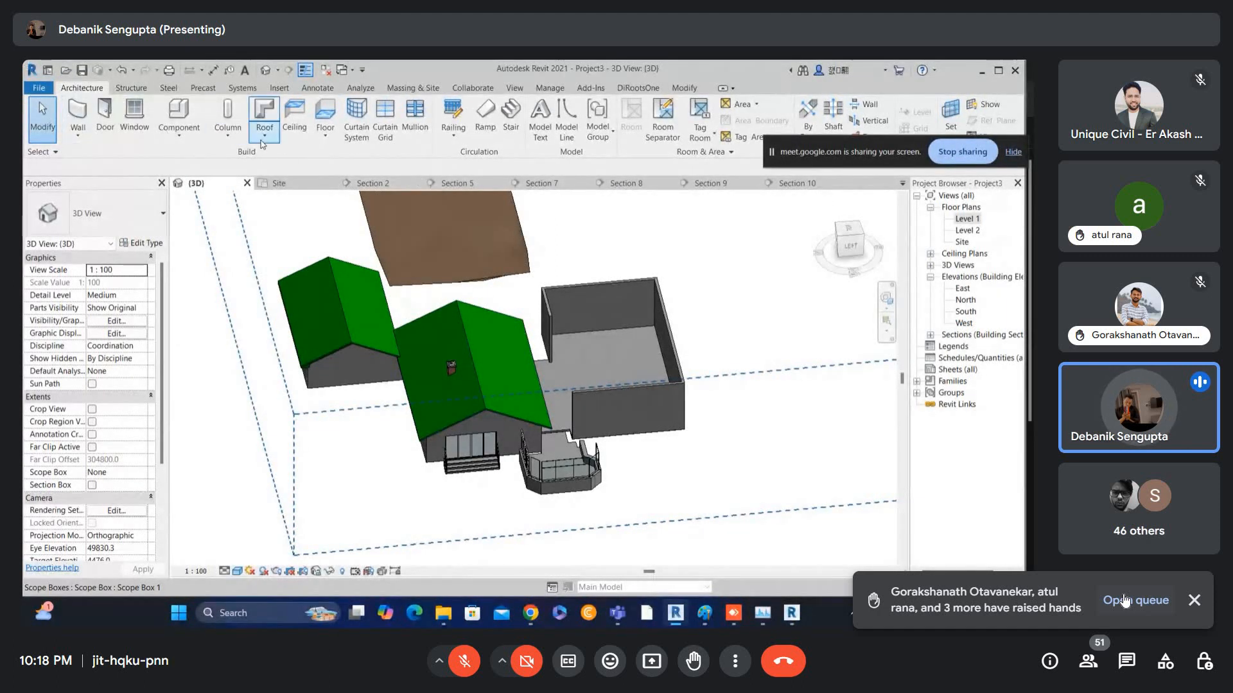
- Add a gutter along the outer eave of the main roof with the chimney
click(265, 131)
click(295, 296)
scroll(415, 441, up, 4)
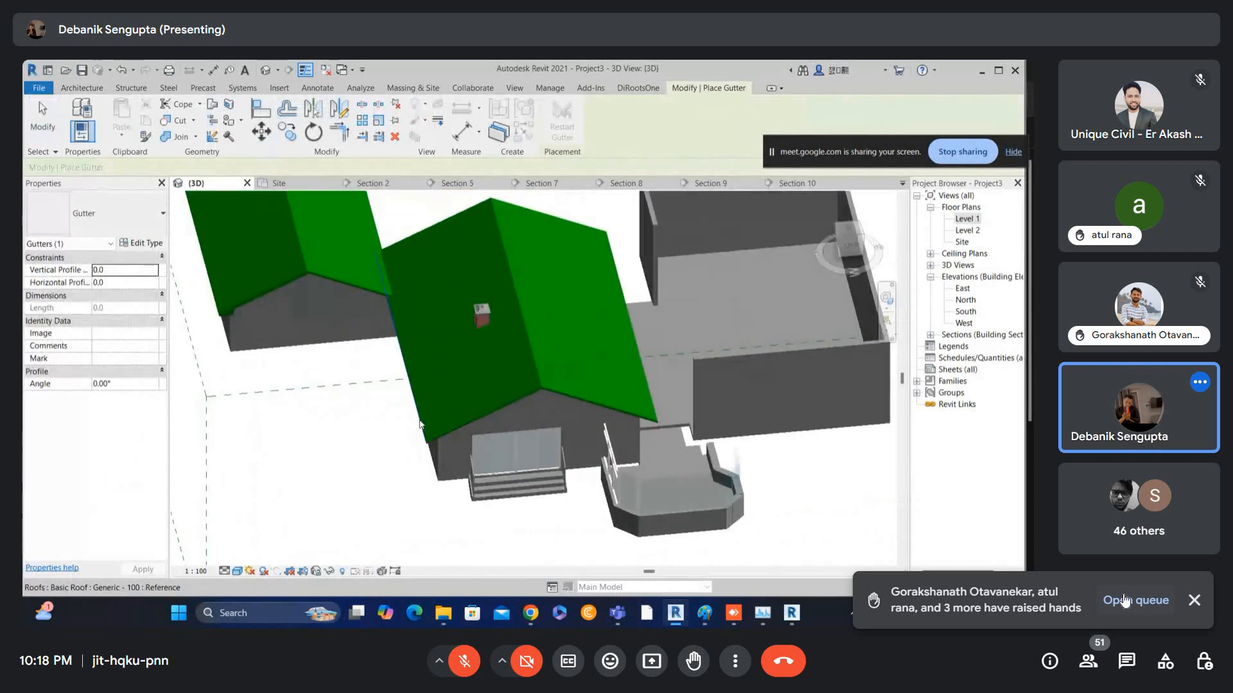
click(417, 434)
scroll(419, 431, up, 2)
scroll(429, 441, down, 3)
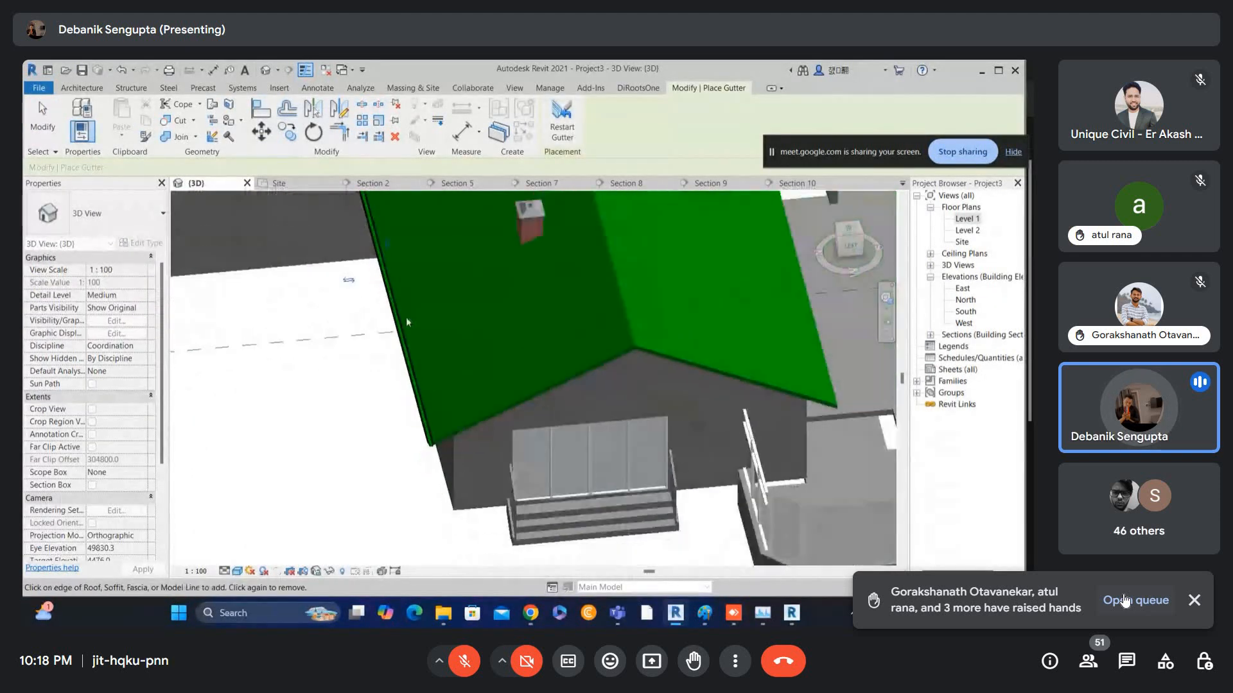
- Add a gutter along the outer eave of the smaller roof and end gutter placement
middle_drag(363, 287, 467, 506)
middle_drag(385, 450, 677, 455)
scroll(487, 443, up, 1)
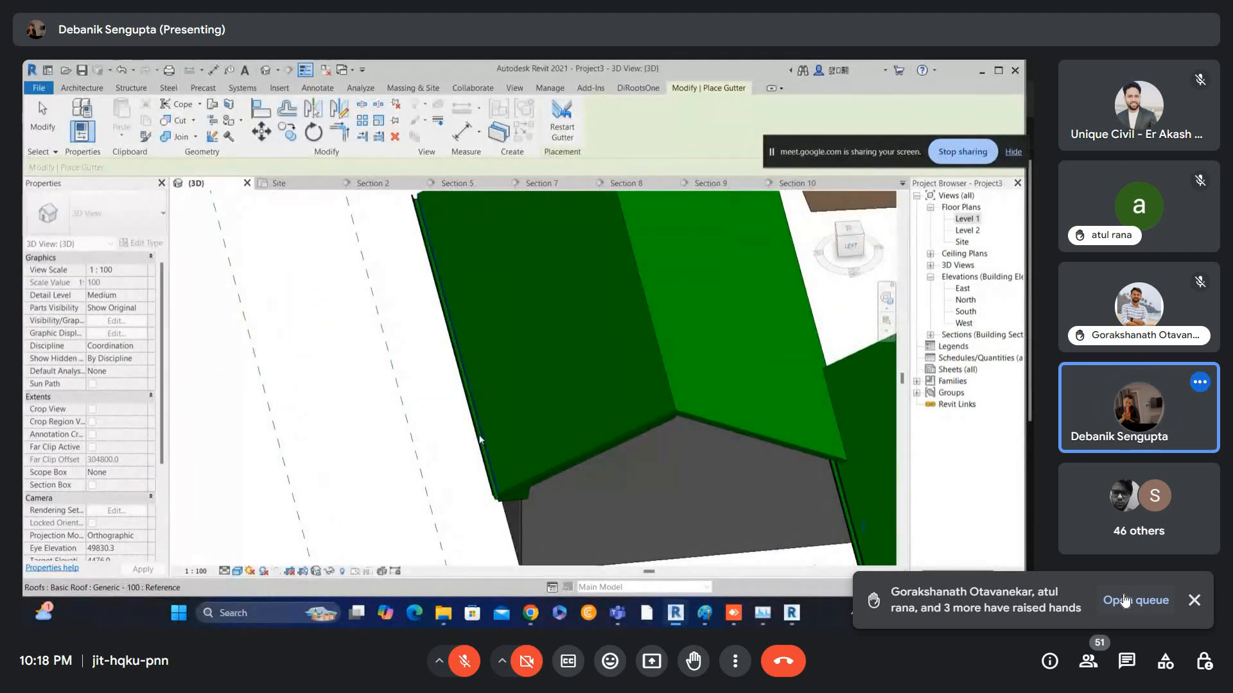
click(478, 444)
scroll(499, 499, up, 2)
key(Escape)
key(Escape)
- Inspect the placed gutter's properties and its fit along the roof eave in the 3D view
click(486, 491)
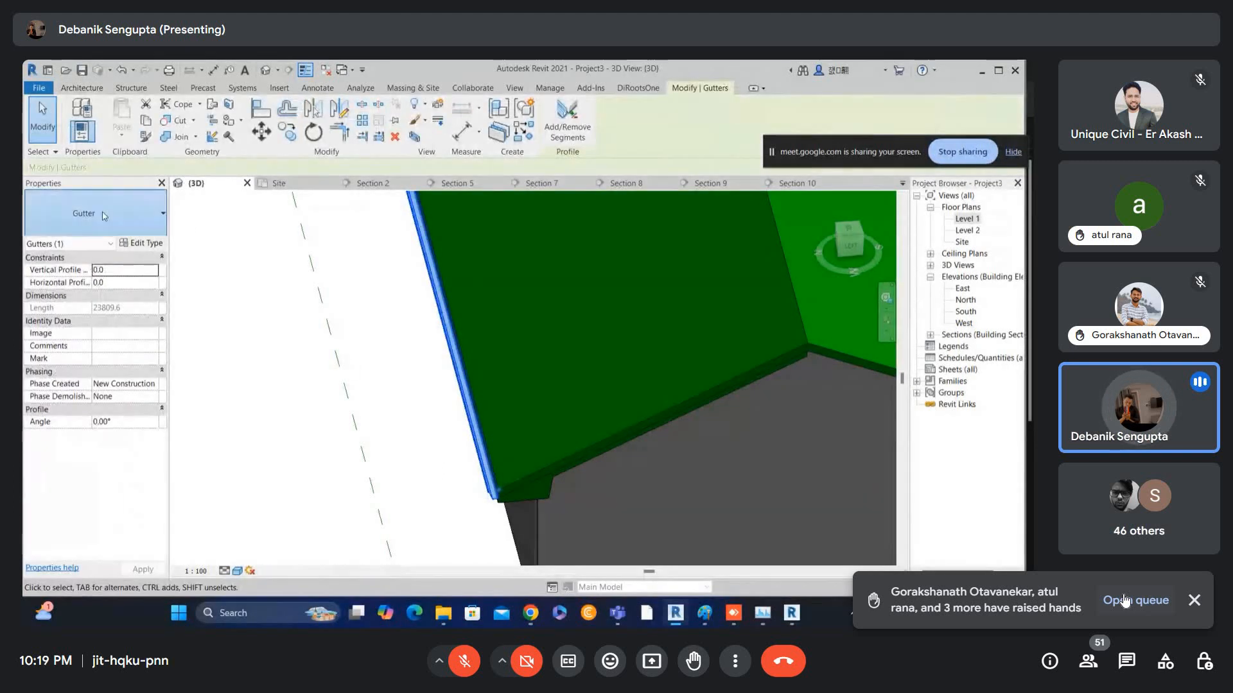
key(Escape)
scroll(480, 436, down, 1)
scroll(488, 372, down, 5)
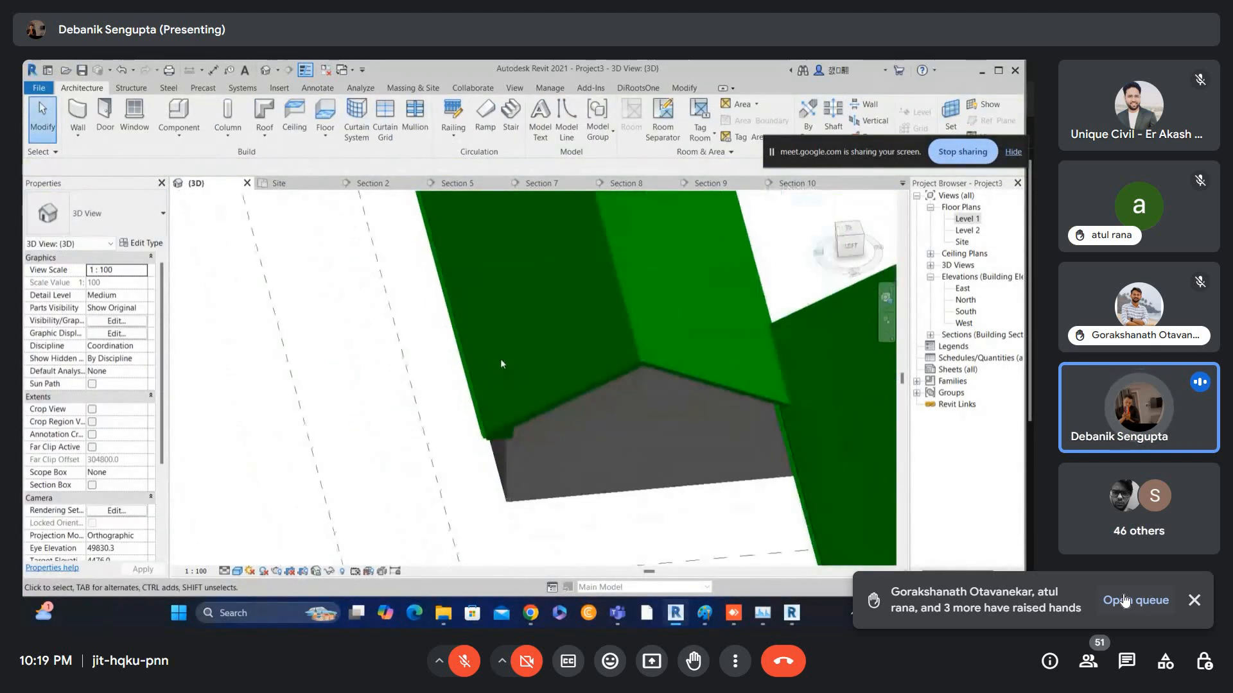
scroll(518, 449, up, 2)
shift+middle_drag(518, 449, 486, 438)
scroll(456, 397, down, 1)
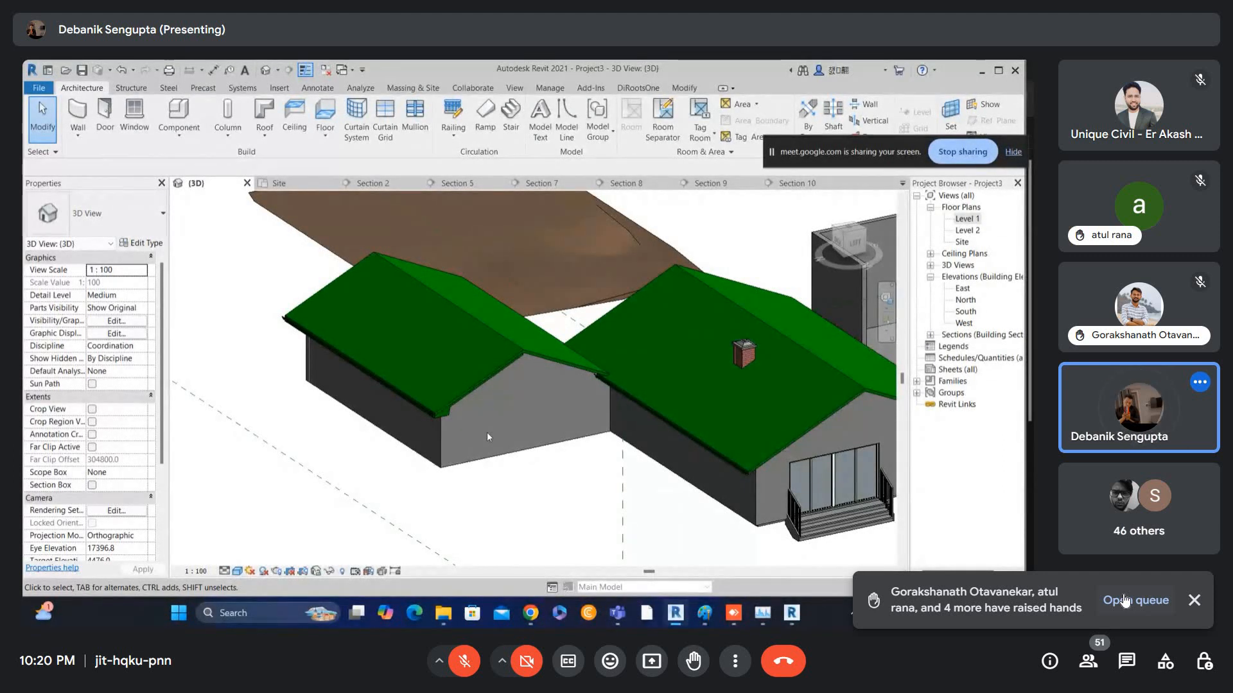
- Open the Level 1 floor plan and place an aligned dimension between the two horizontal walls of the room beside the entrance stair
double_click(964, 219)
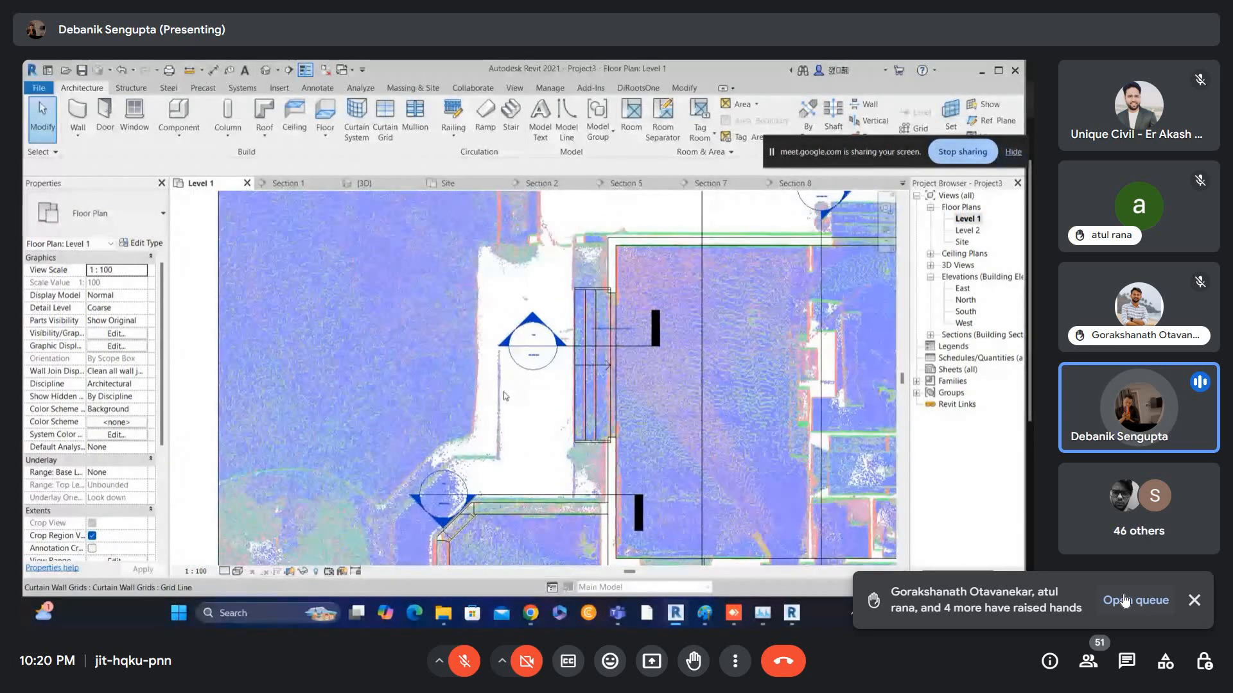
scroll(505, 396, down, 9)
middle_drag(505, 396, 511, 433)
scroll(600, 424, up, 2)
middle_drag(598, 424, 591, 375)
scroll(591, 363, up, 2)
key(d)
key(i)
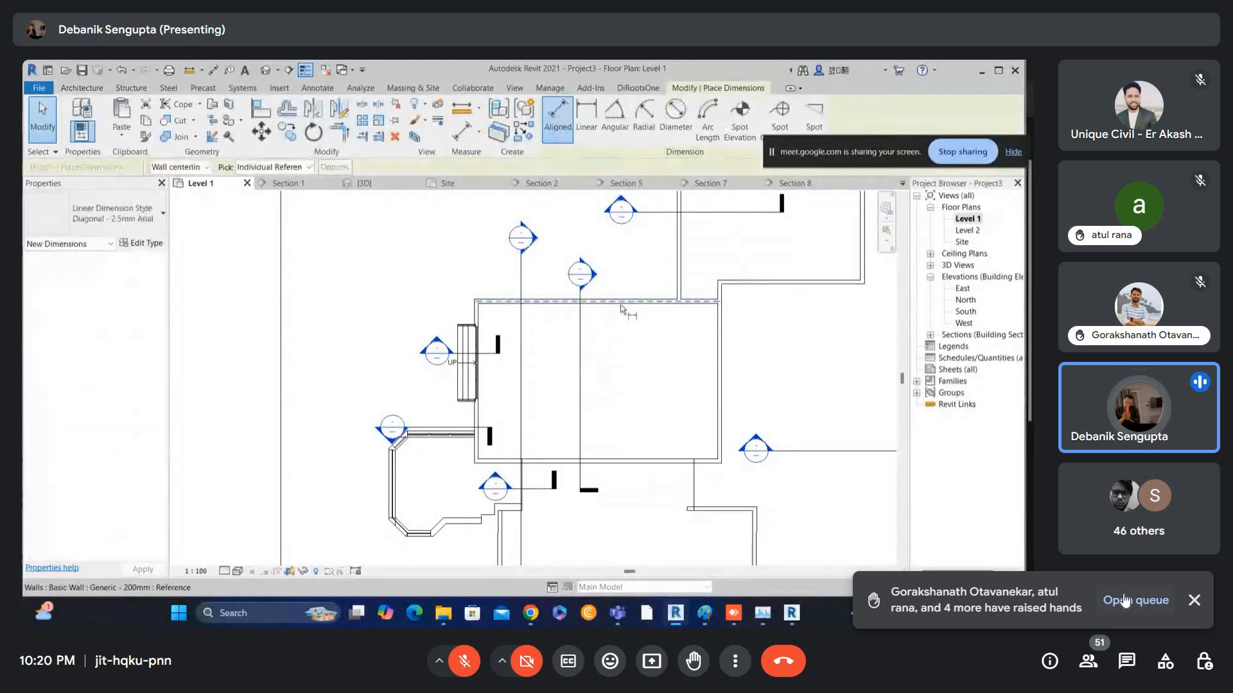
click(620, 305)
click(622, 463)
scroll(615, 416, up, 2)
click(615, 413)
key(Escape)
key(Escape)
scroll(616, 315, down, 2)
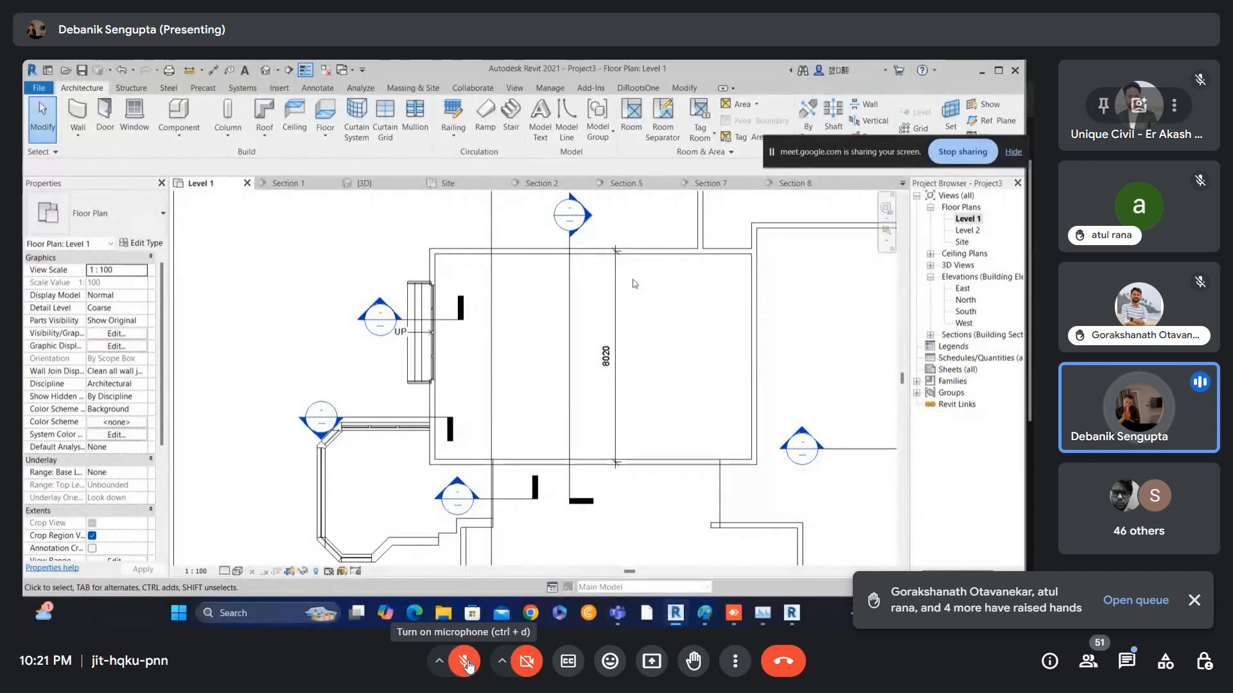
click(466, 663)
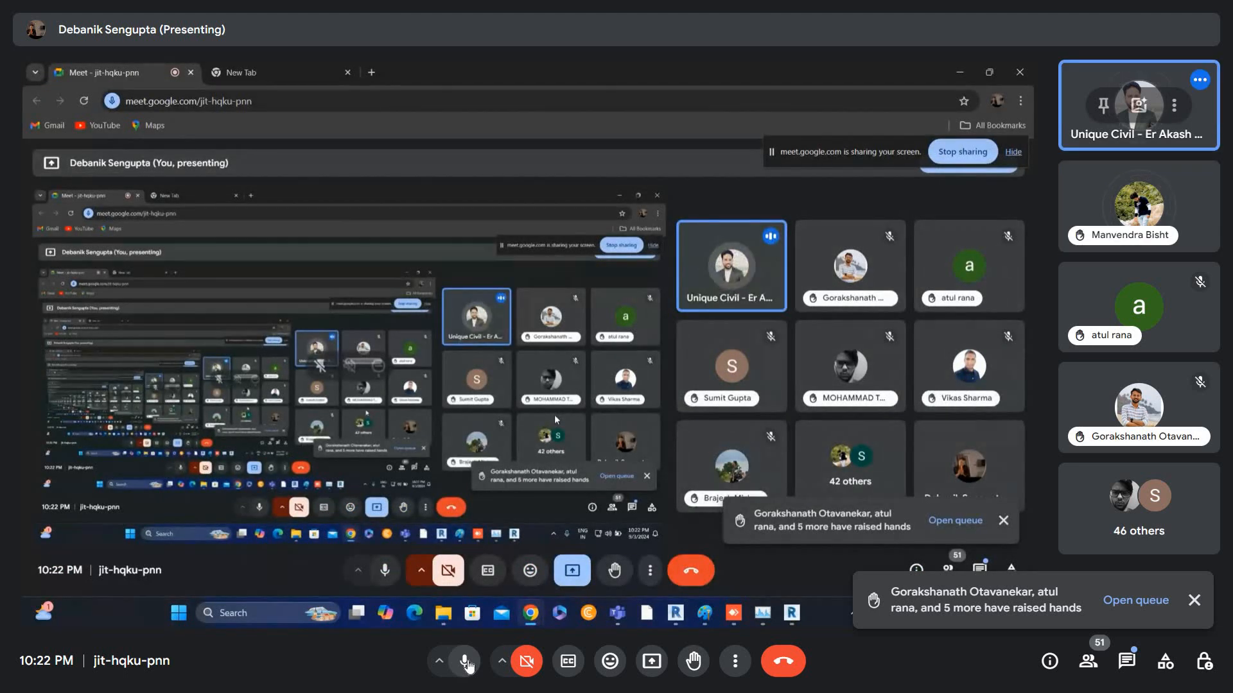
click(465, 662)
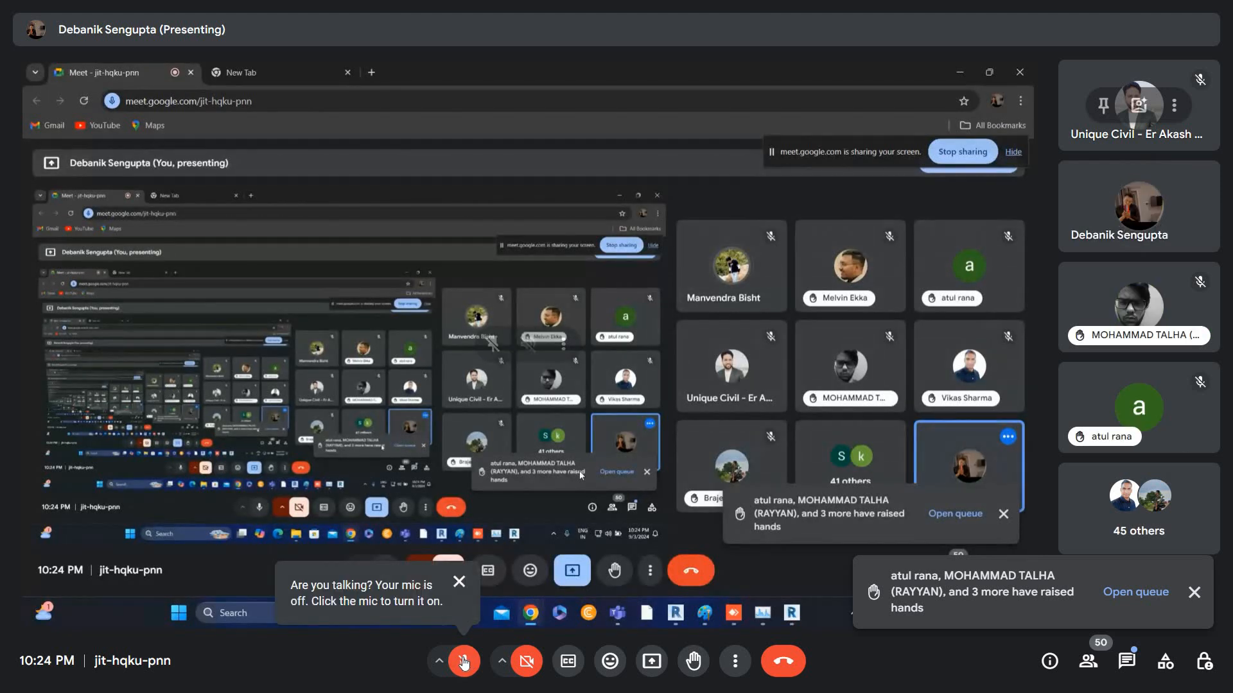
click(464, 661)
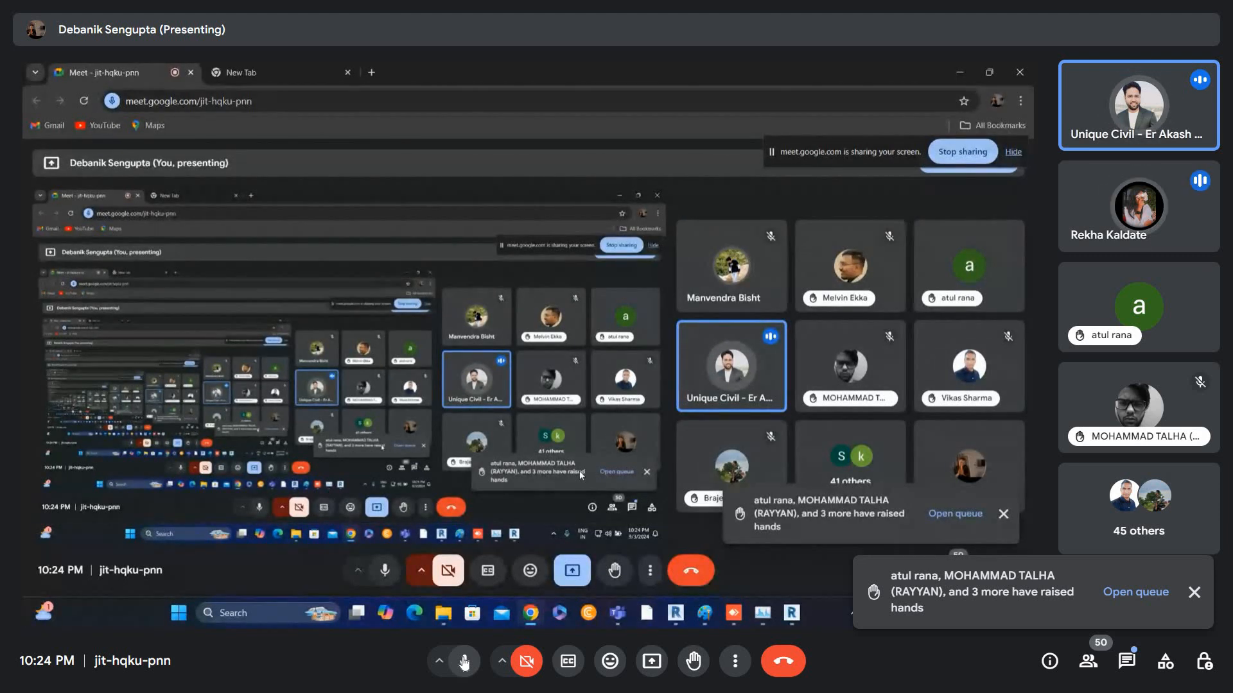
click(464, 662)
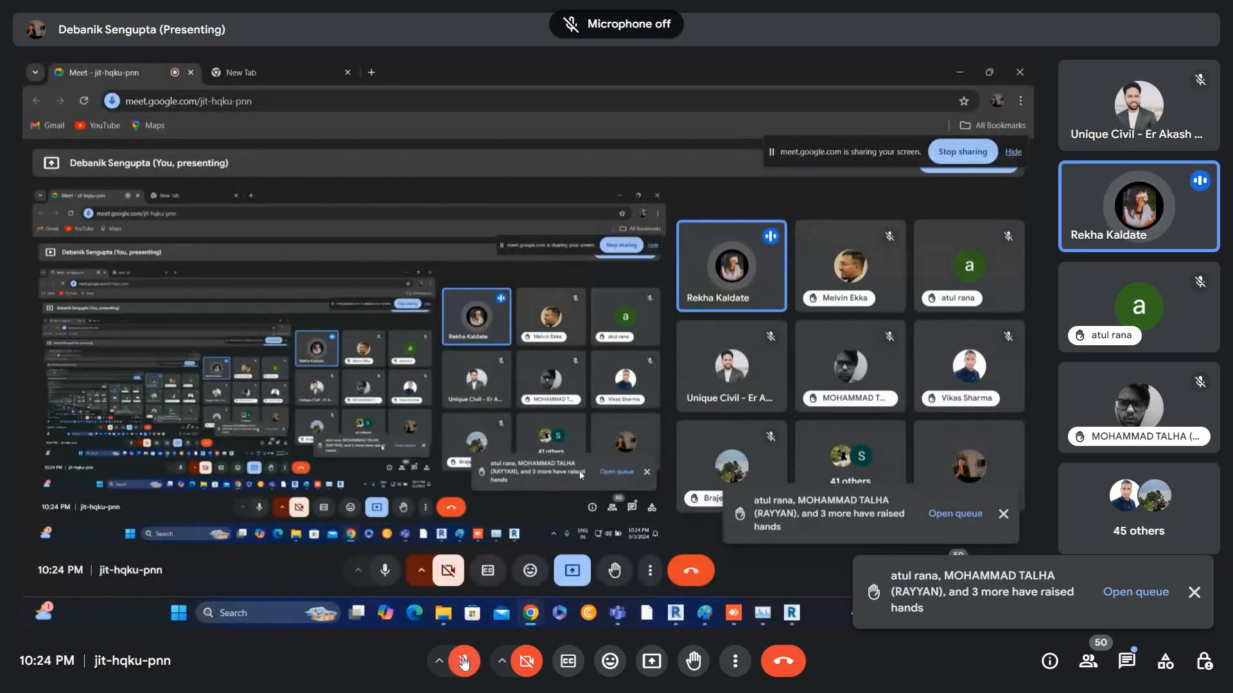
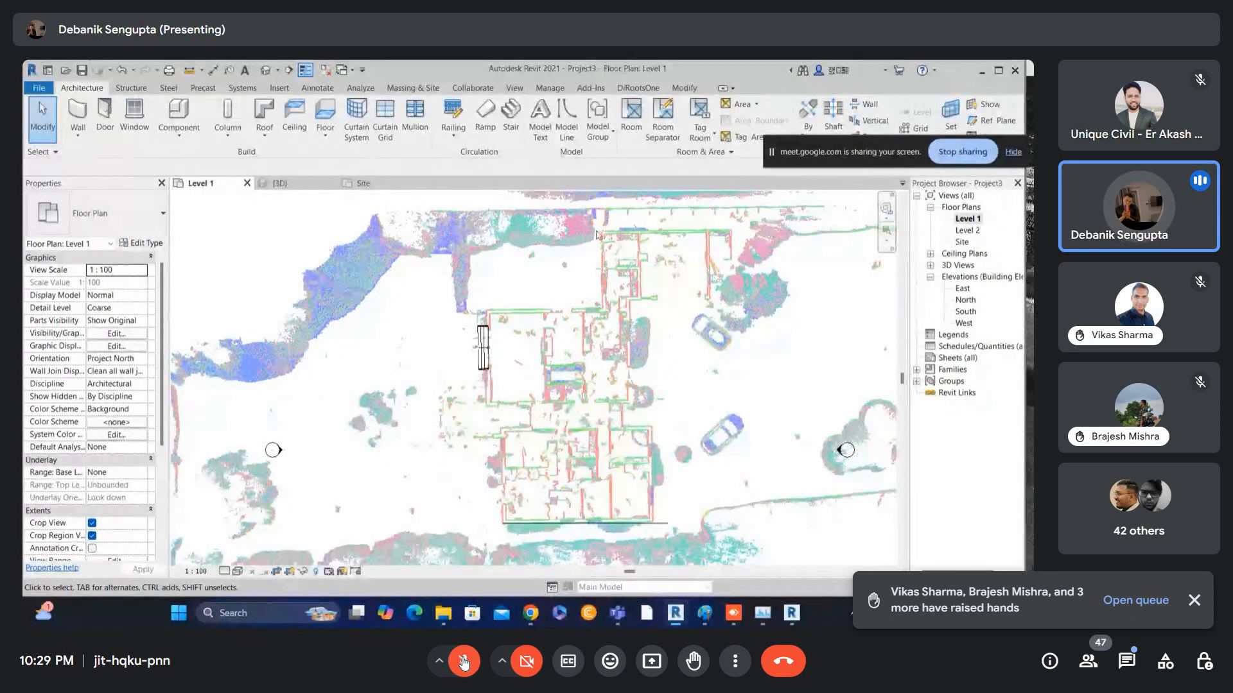
- Draw a detail line about 13200 mm long along the outer face of the scanned building's lower wall, from corner to corner
scroll(628, 470, up, 4)
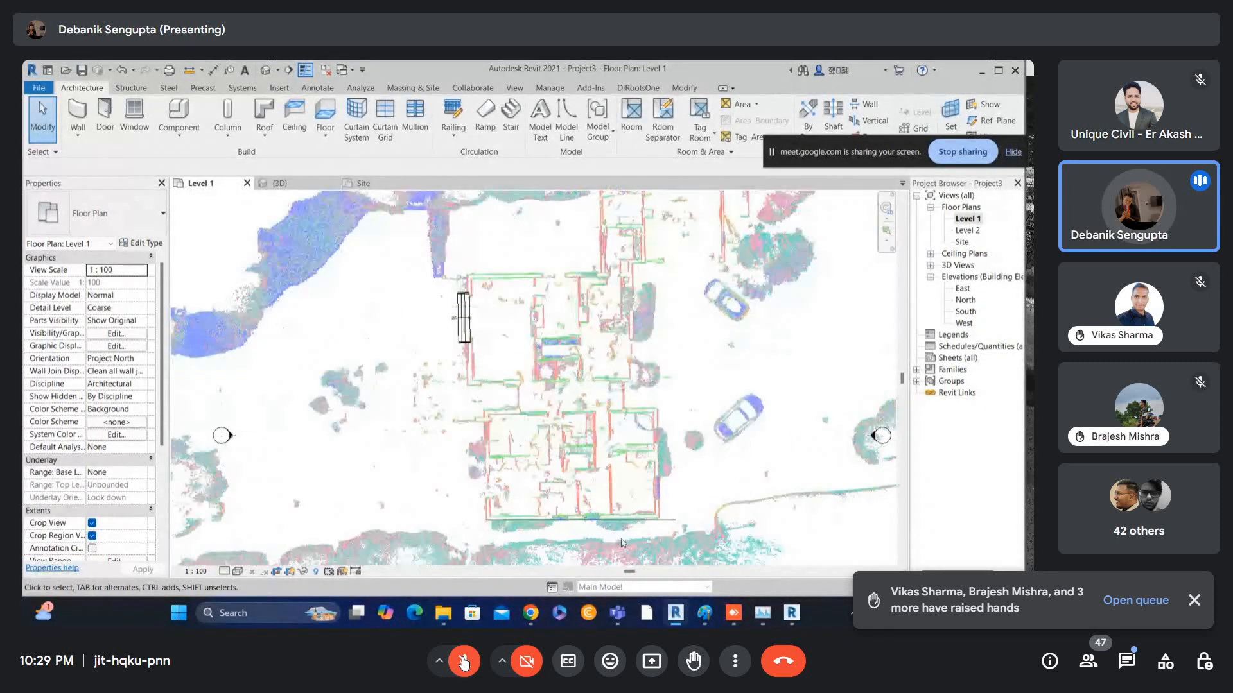
middle_drag(649, 523, 657, 445)
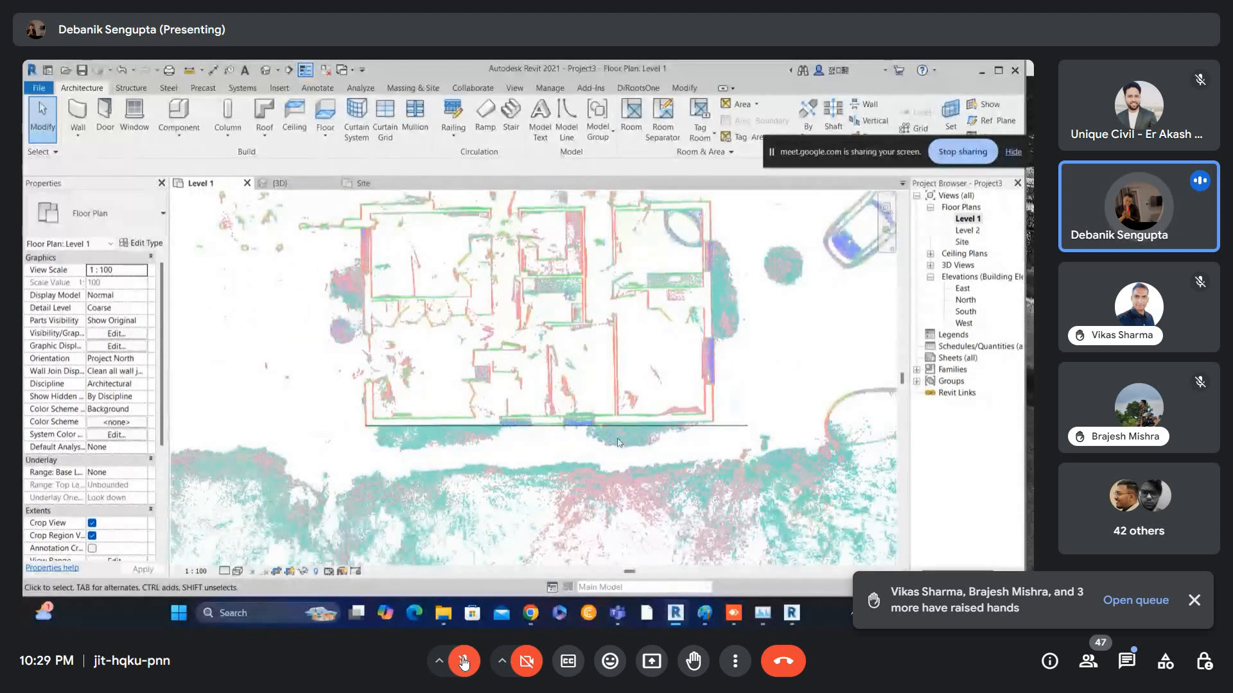
scroll(718, 427, up, 3)
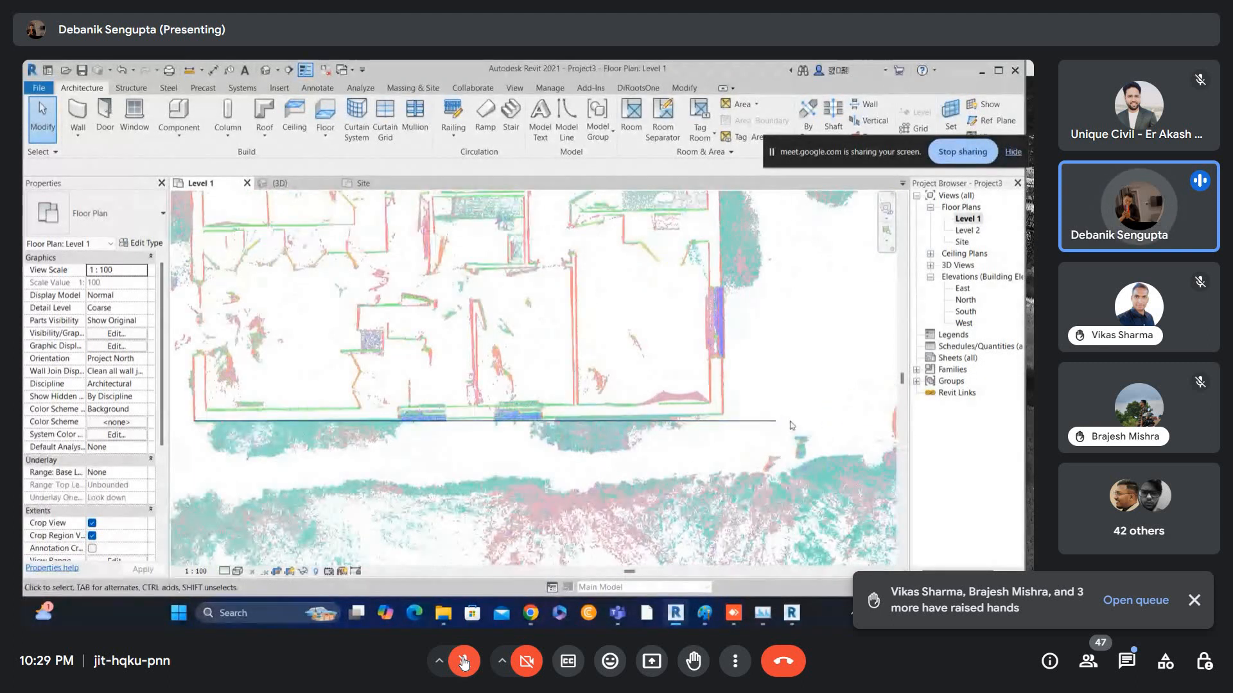
key(d)
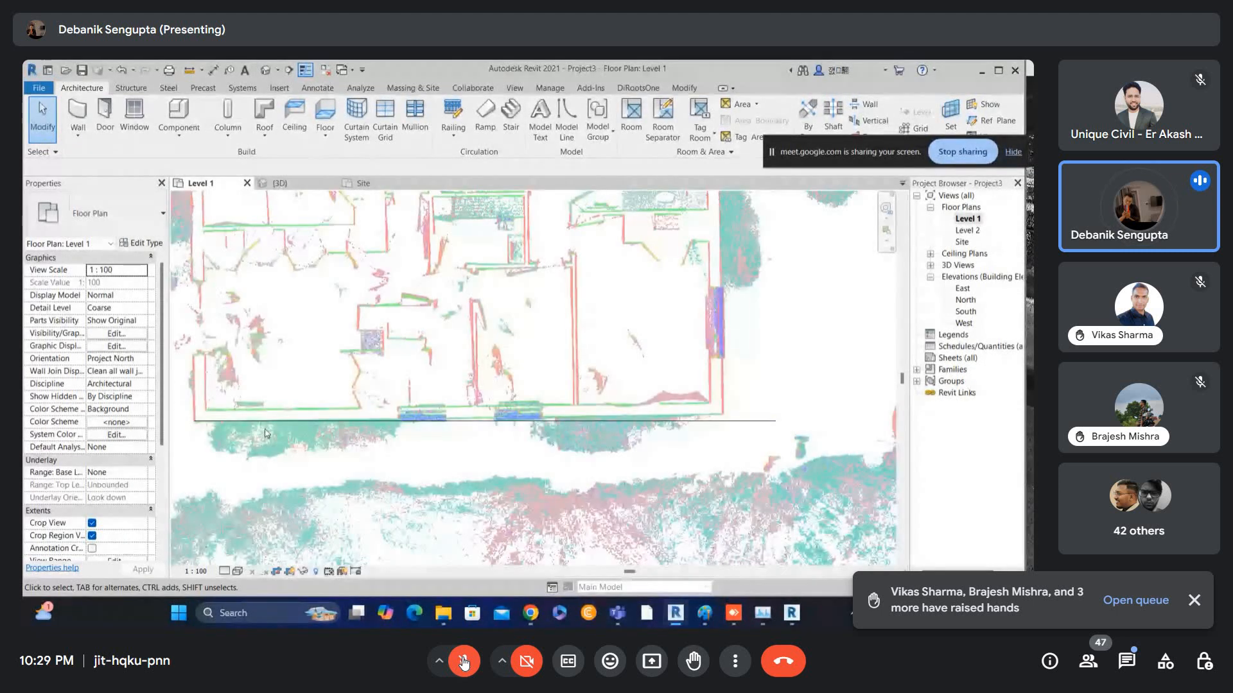
key(l)
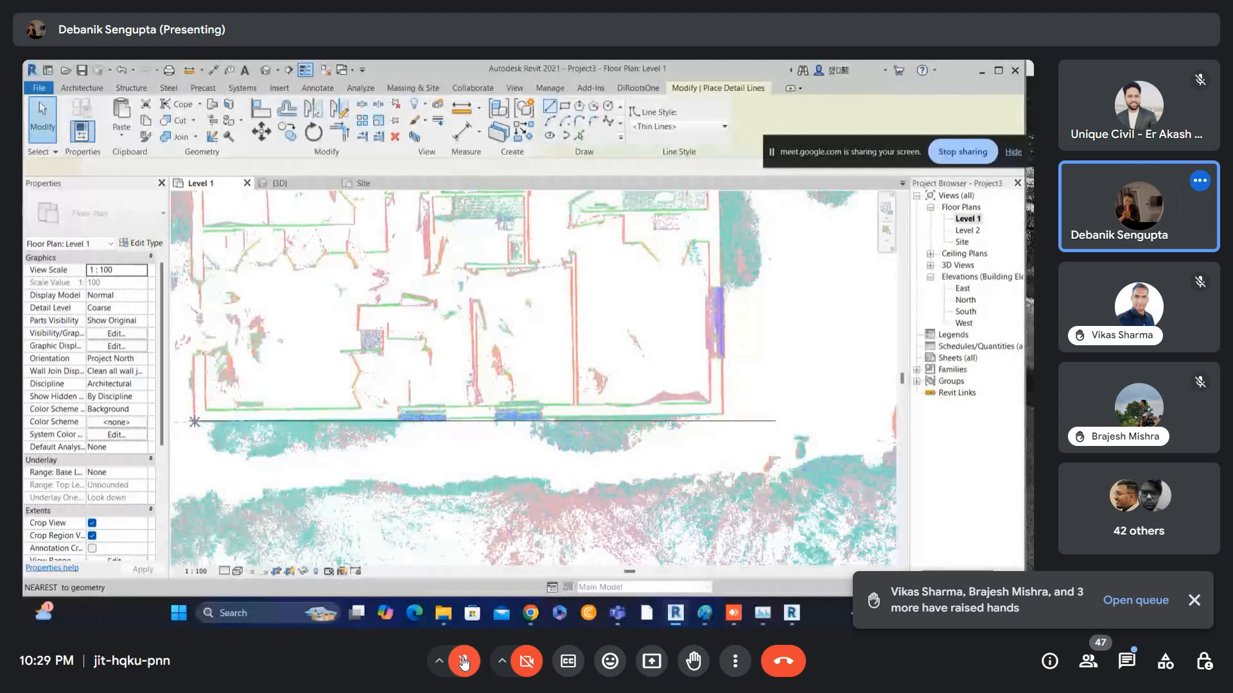
click(195, 421)
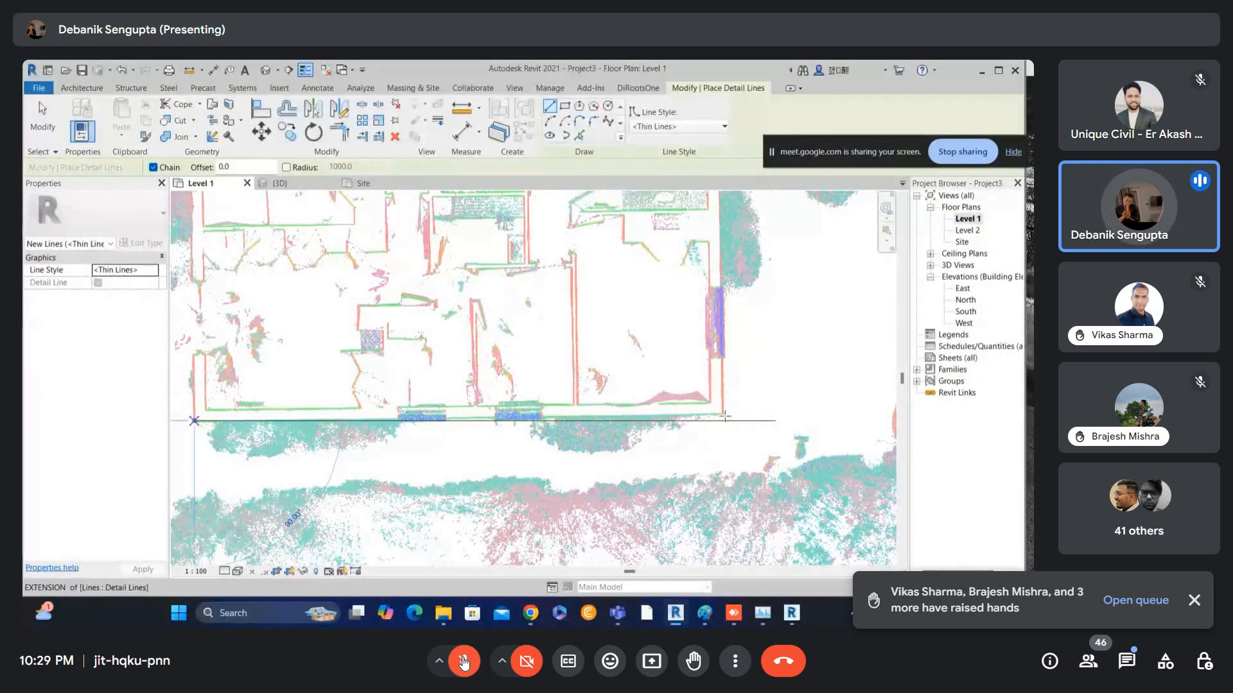
click(724, 416)
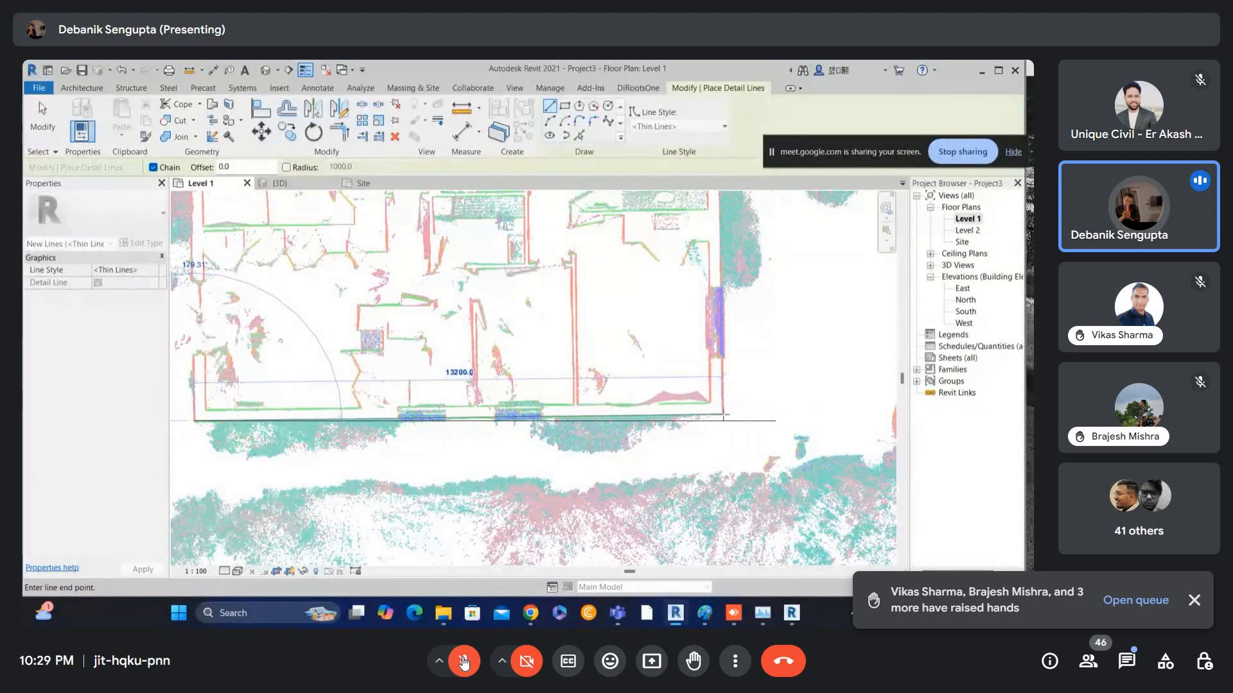
key(Escape)
key(Escape)
- Place an angular dimension between the horizontal detail line and the detail line along the scanned wall, just beyond the wall's corner
scroll(183, 421, up, 5)
scroll(355, 422, up, 5)
scroll(355, 413, down, 10)
scroll(667, 410, up, 2)
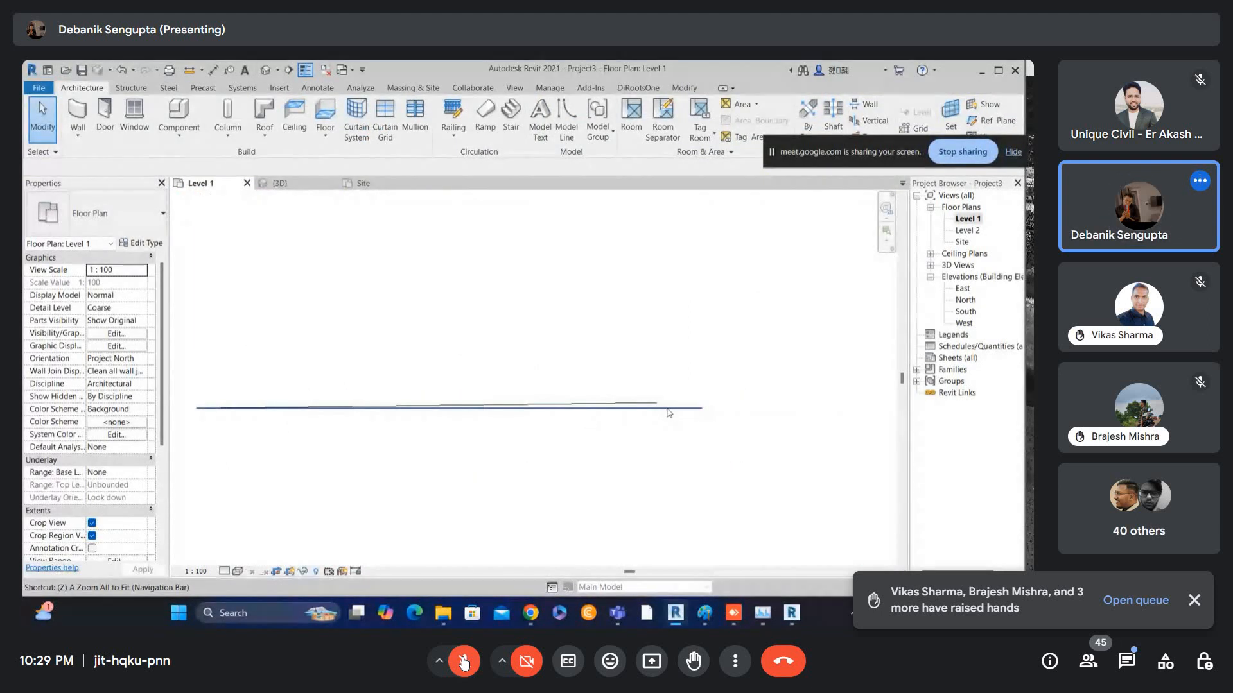
scroll(659, 408, up, 5)
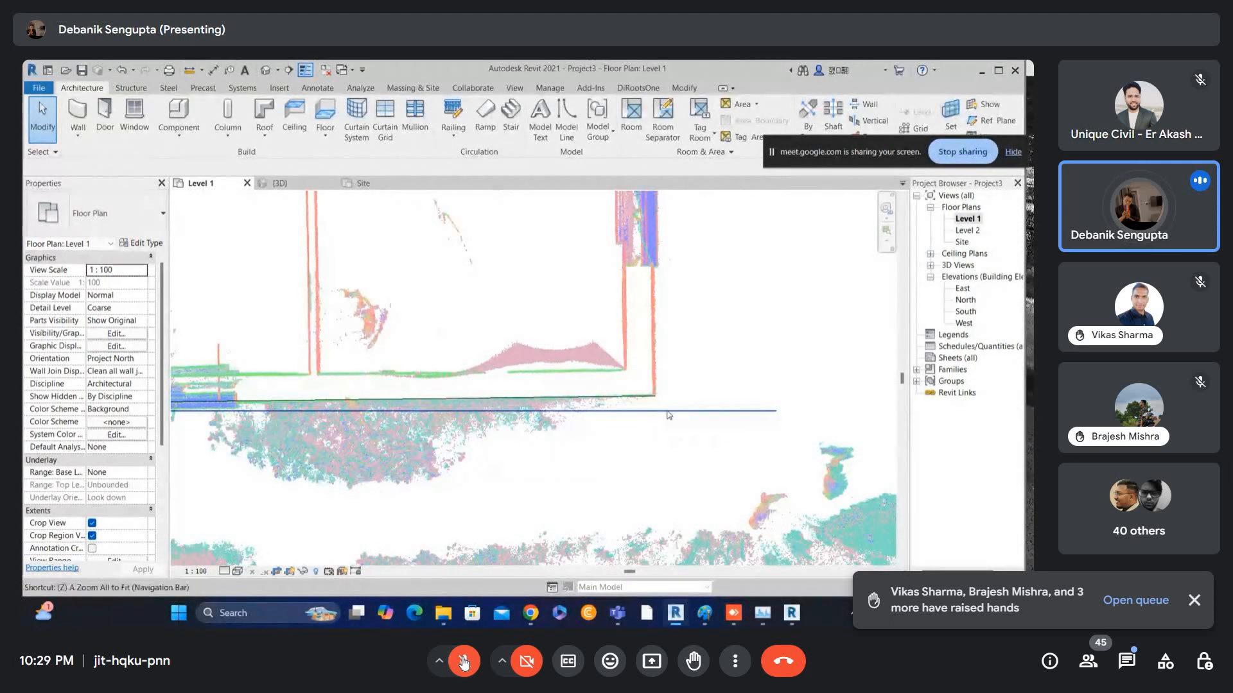
key(i)
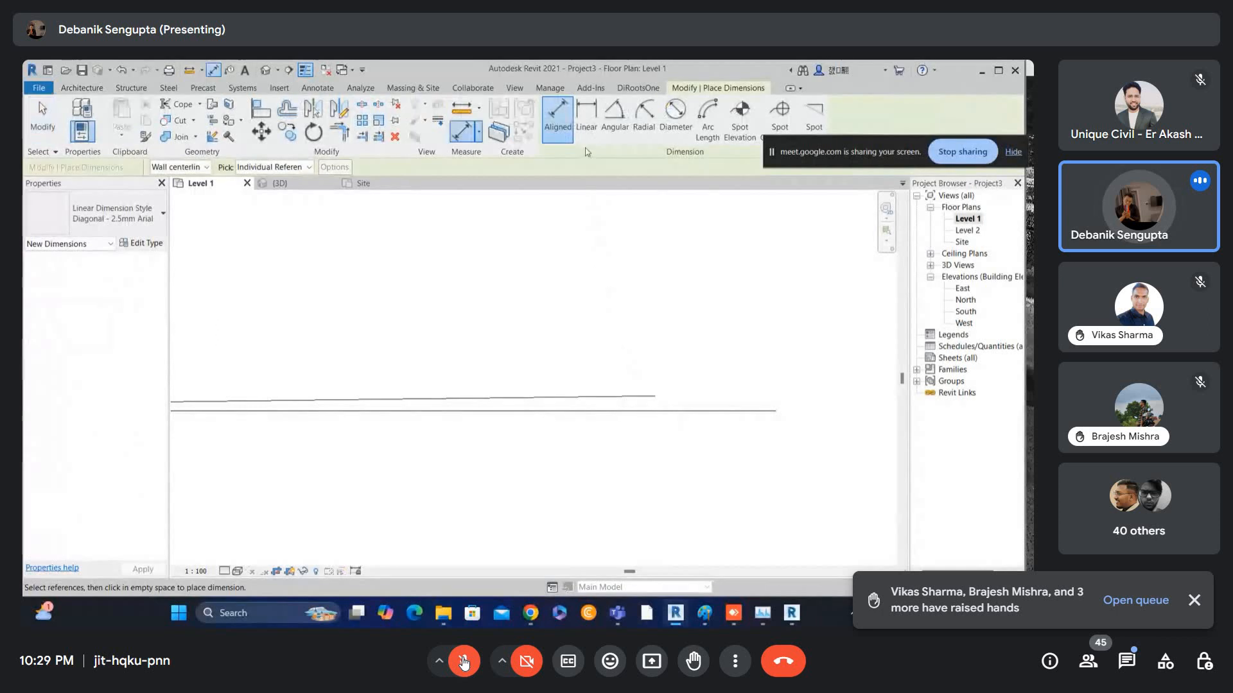
click(598, 395)
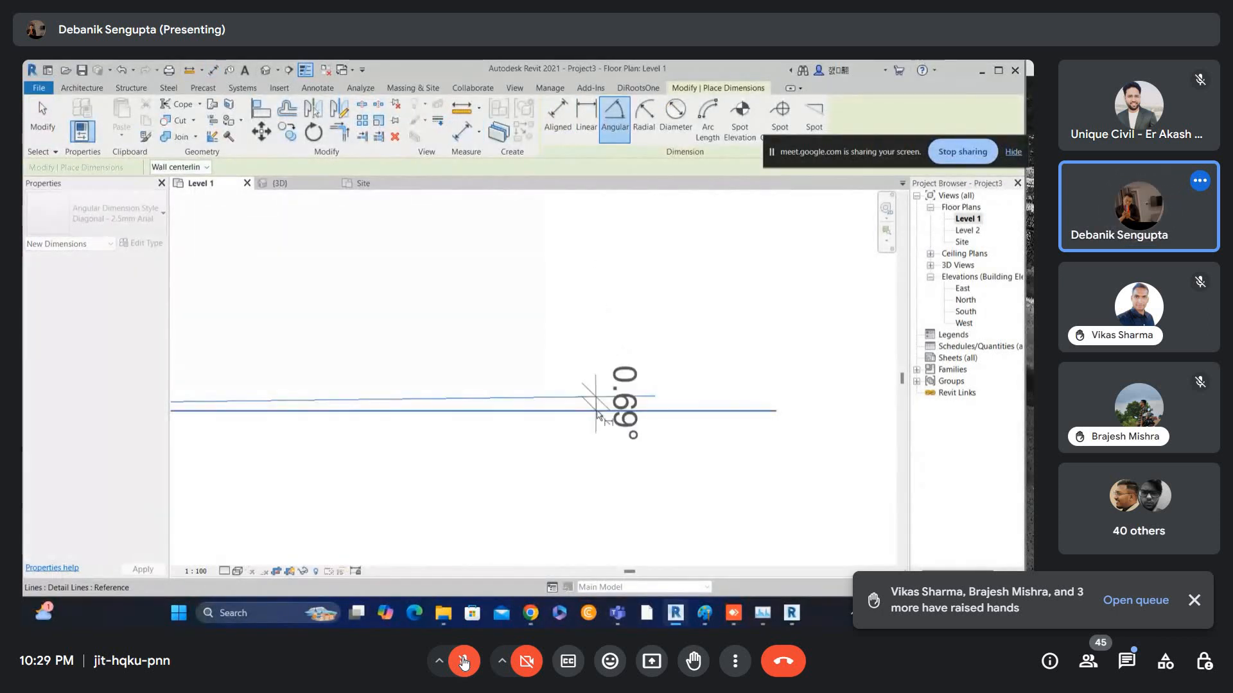
click(782, 408)
scroll(774, 408, down, 5)
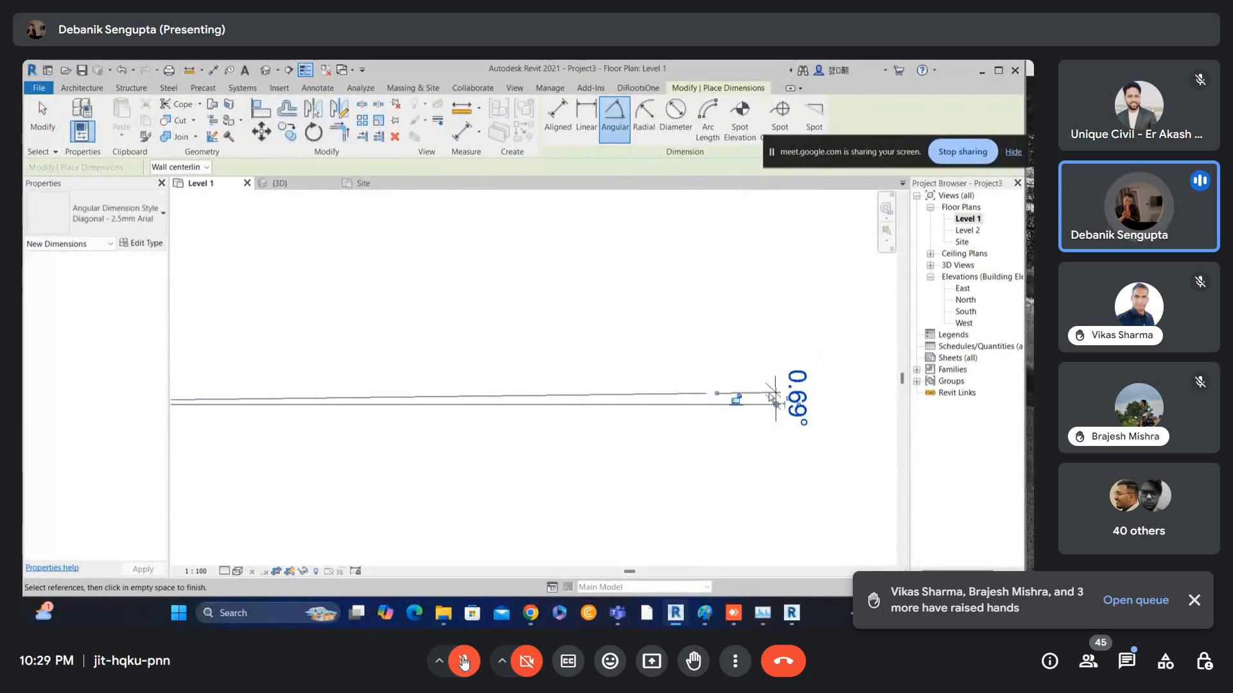
key(Escape)
key(Escape)
scroll(412, 406, down, 3)
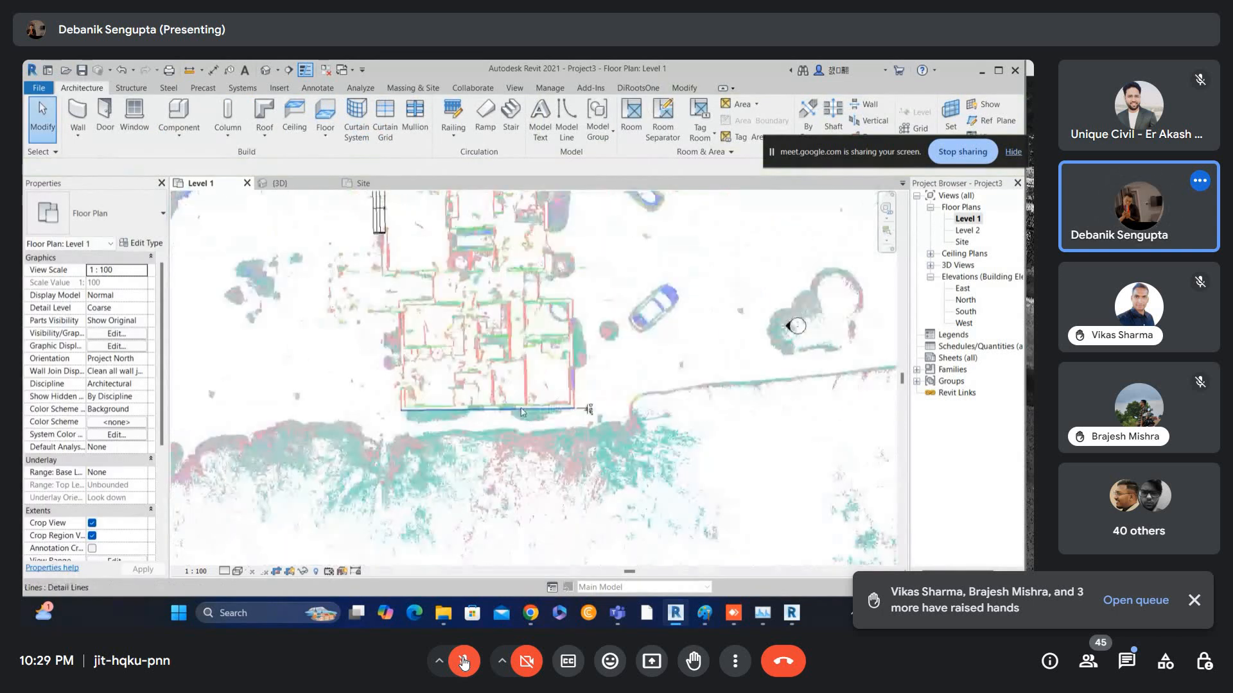
- Create a scope box around the lower wing of the scanned building and extend its upper edge over the upper wing
scroll(504, 402, down, 2)
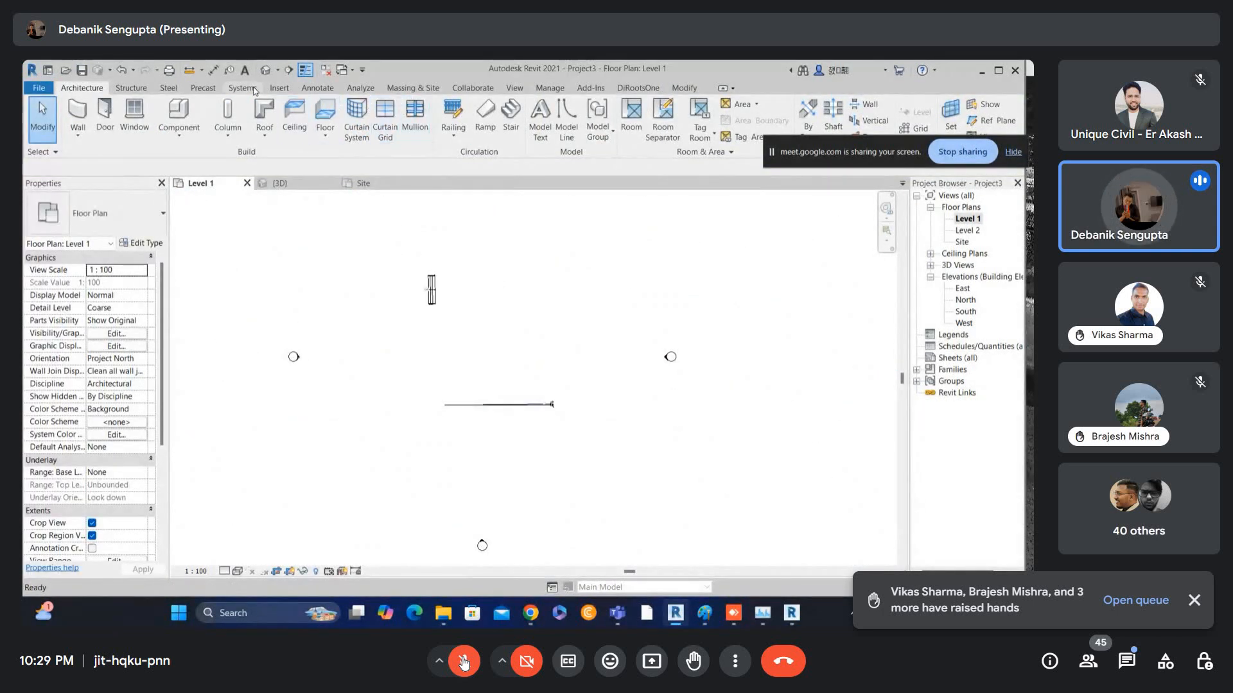
click(514, 88)
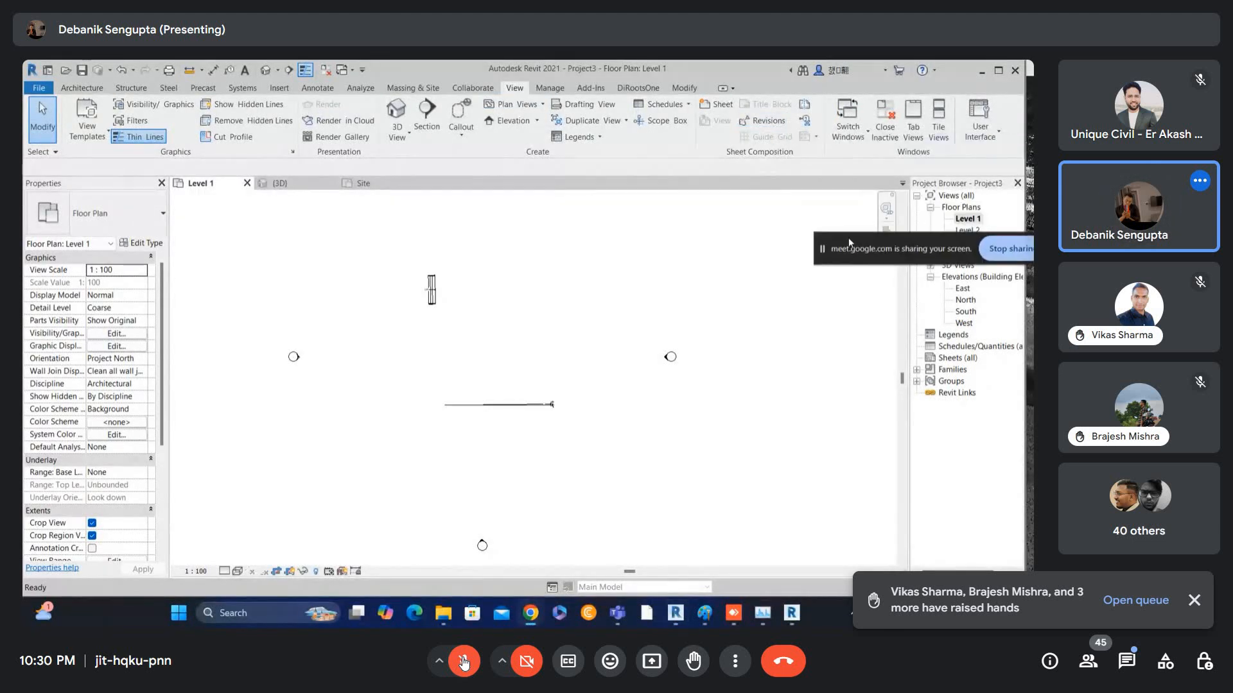
click(662, 121)
middle_drag(410, 317, 413, 305)
click(409, 308)
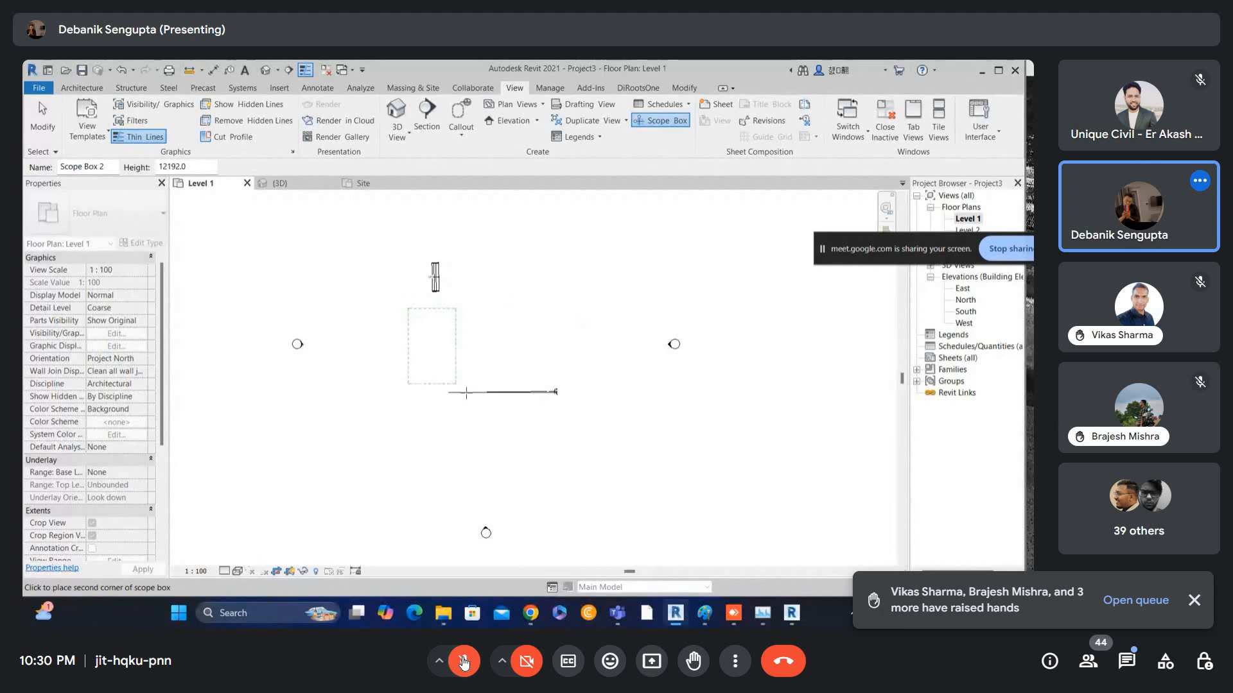
click(607, 490)
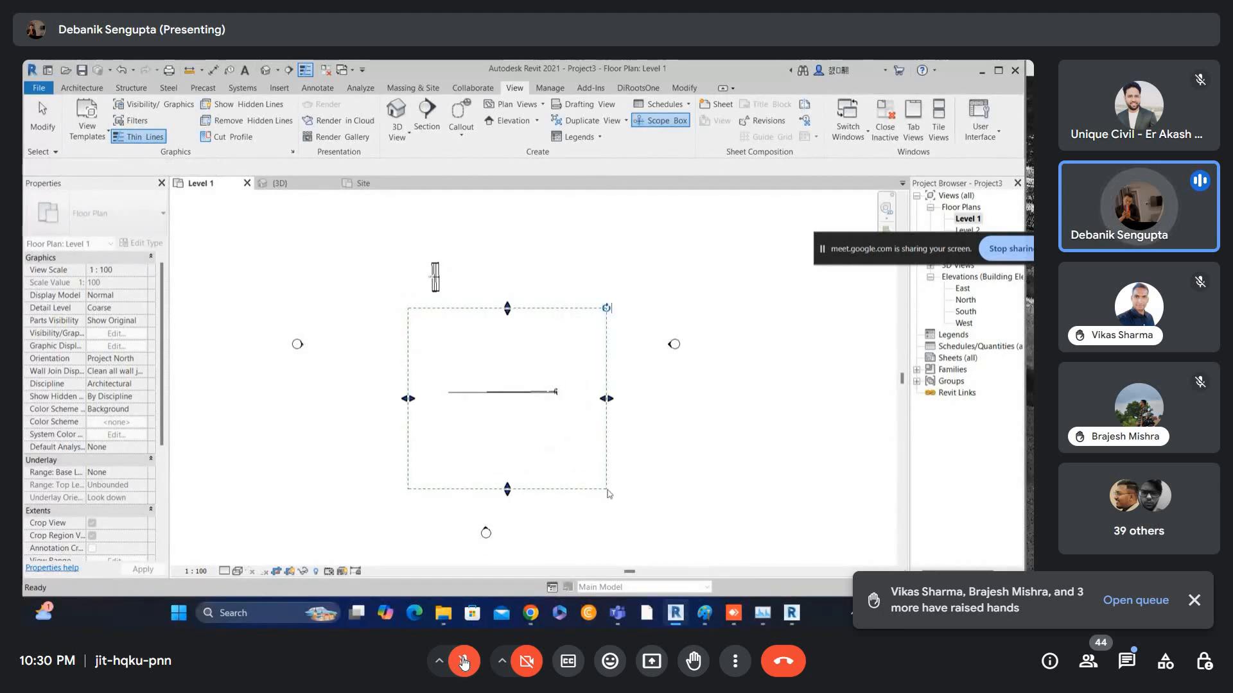
scroll(608, 490, up, 1)
click(607, 431)
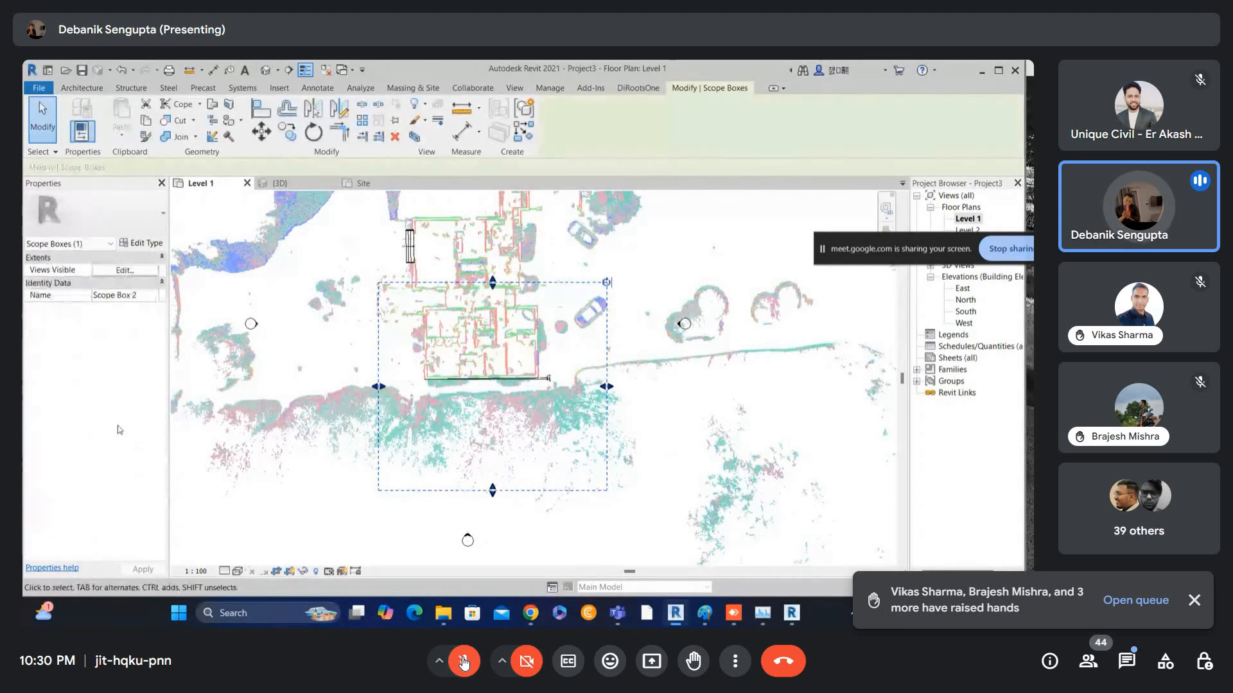
drag(493, 281, 494, 203)
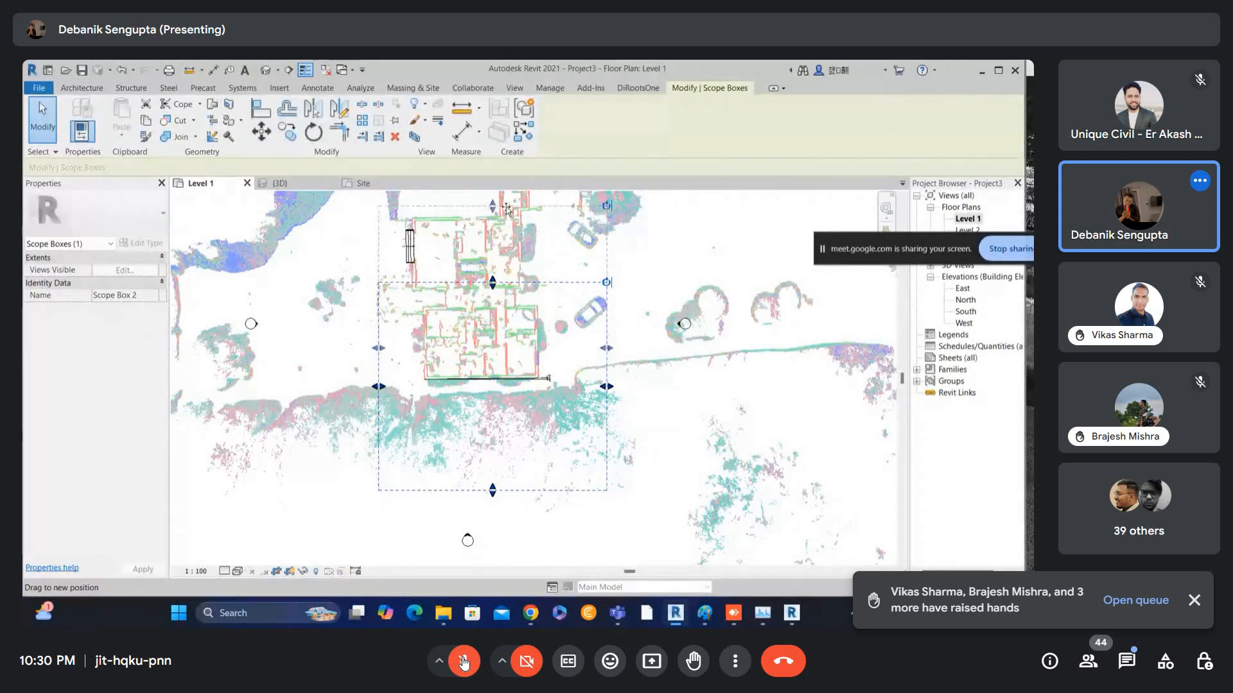
- Examine how the scanned lower wall deviates from the horizontal detail line at the dimensioned angle near the building corner
scroll(512, 356, up, 3)
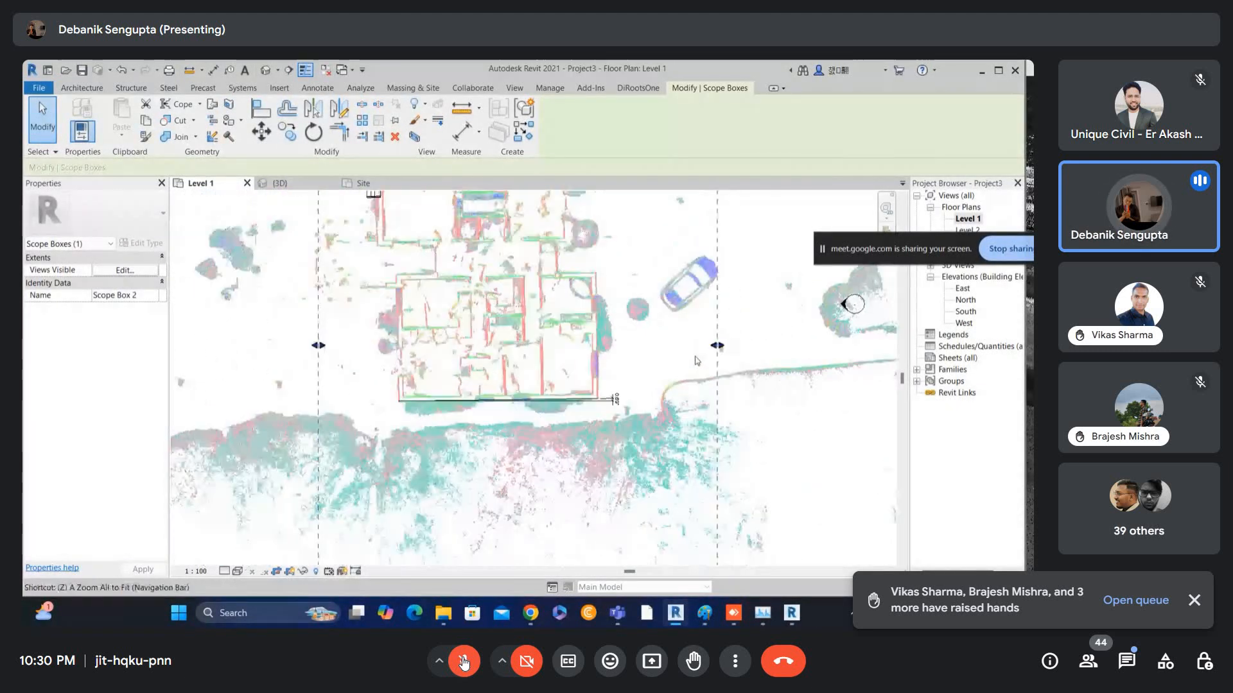
scroll(662, 375, down, 2)
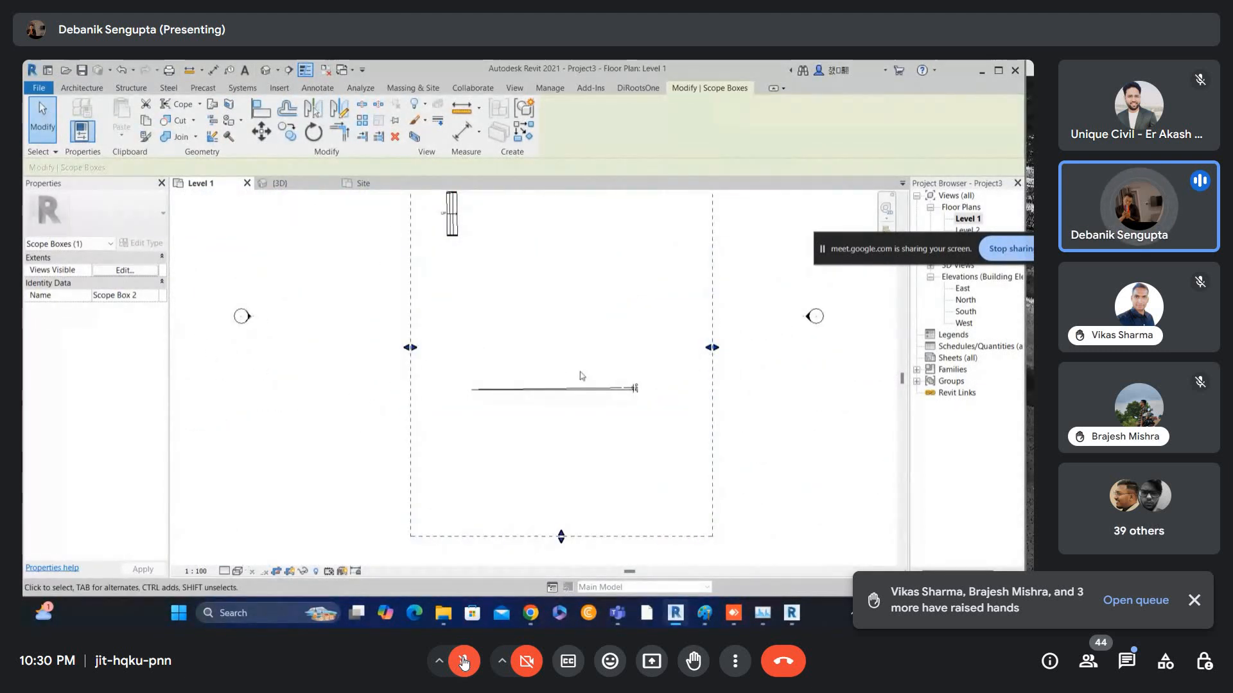
scroll(595, 388, up, 1)
scroll(436, 395, down, 1)
scroll(588, 379, up, 3)
scroll(574, 383, up, 4)
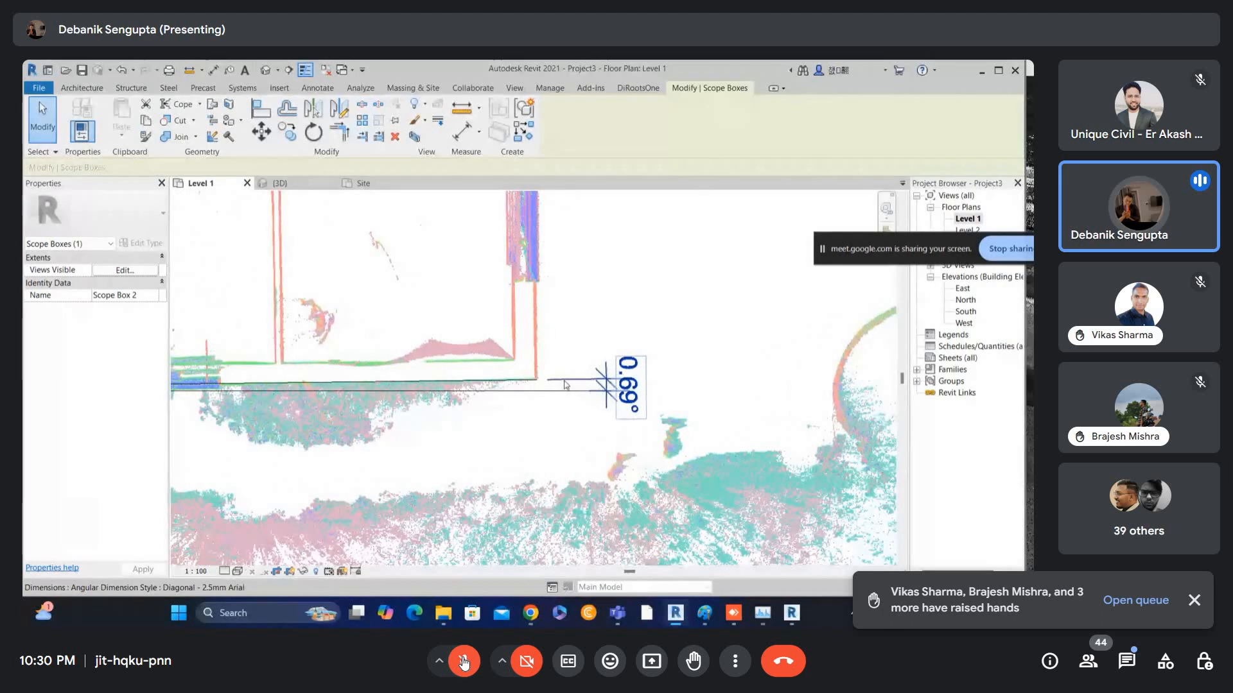
scroll(568, 383, down, 2)
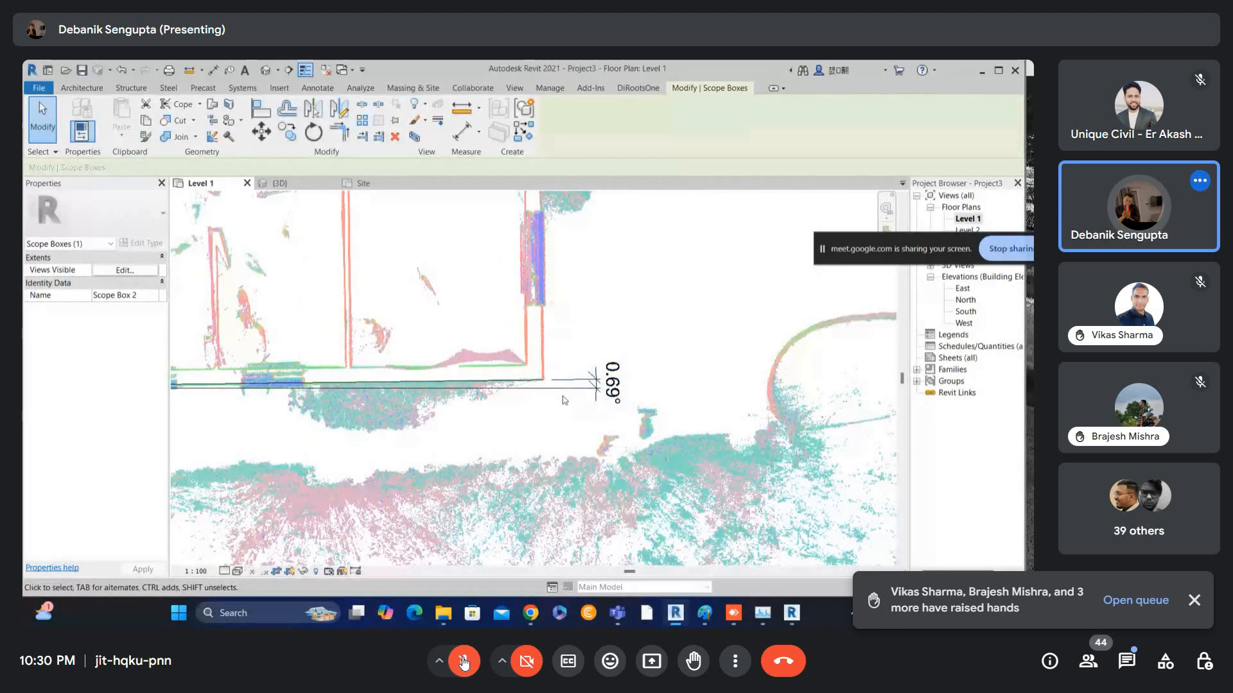
scroll(563, 373, down, 3)
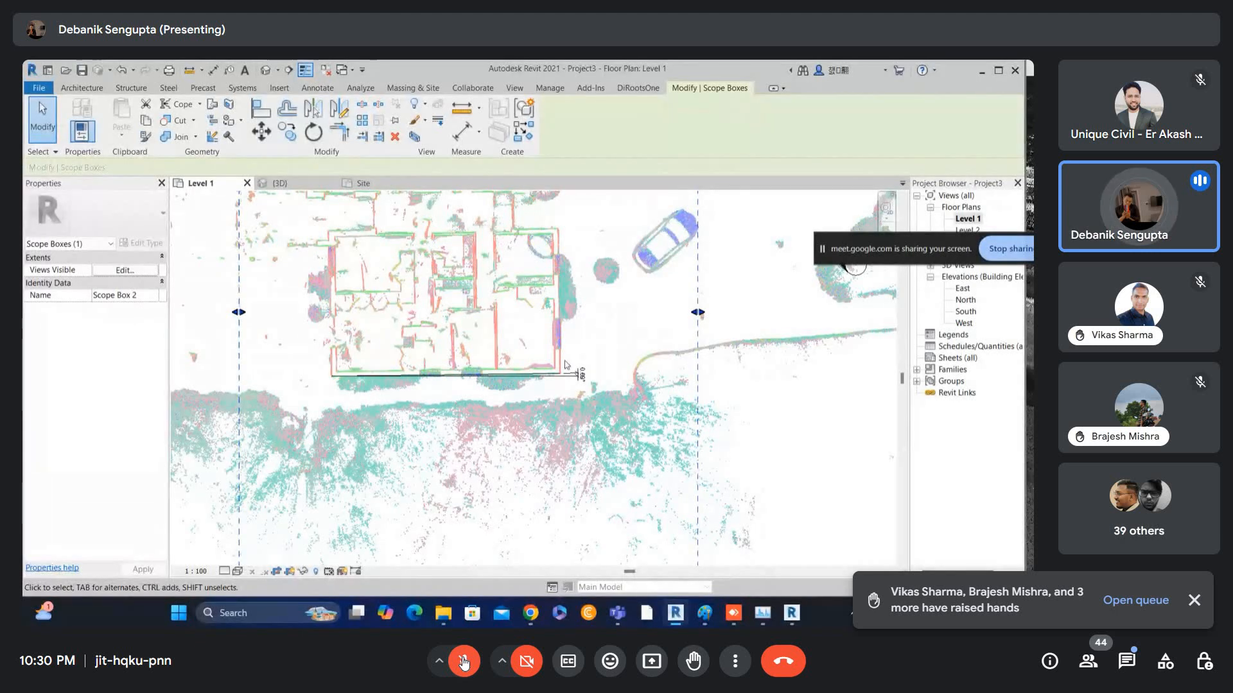
scroll(567, 358, up, 5)
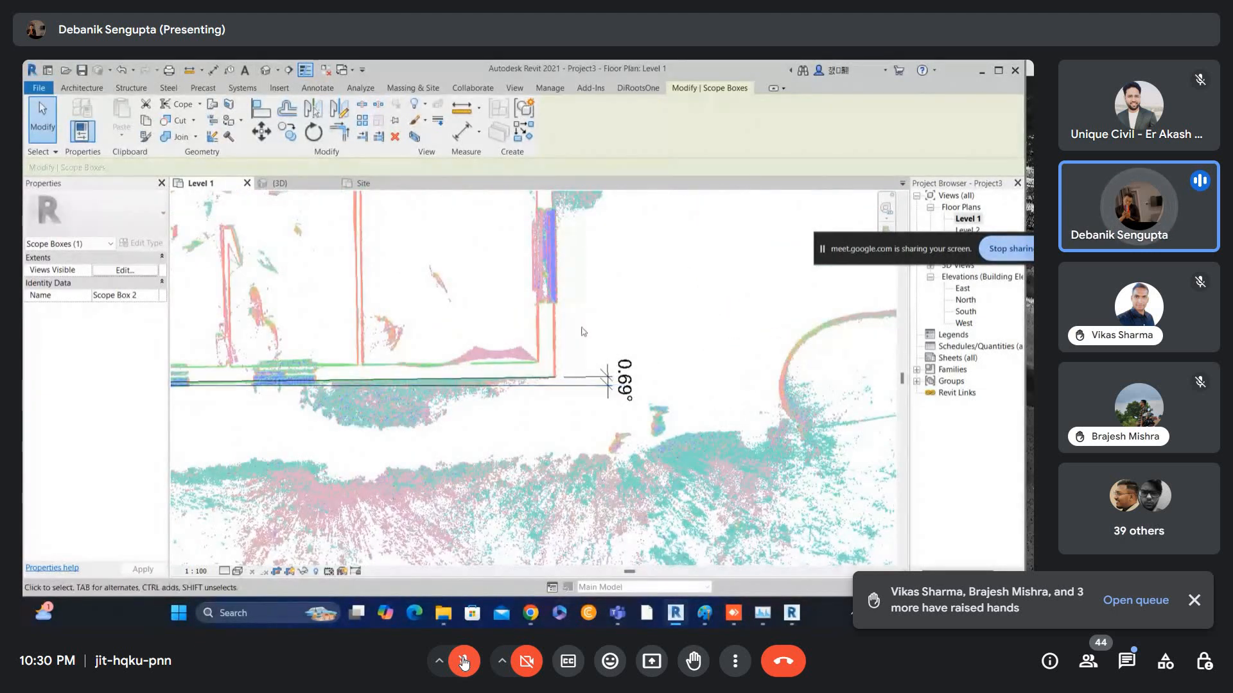
scroll(576, 344, down, 2)
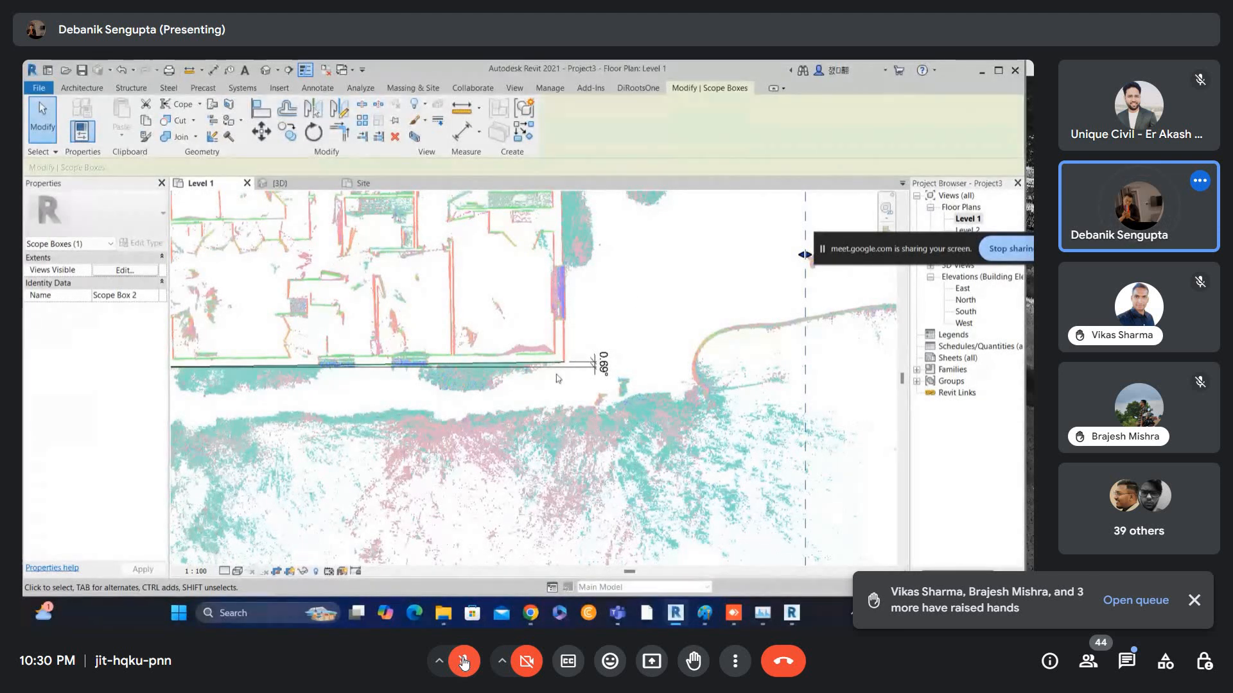
scroll(576, 381, up, 3)
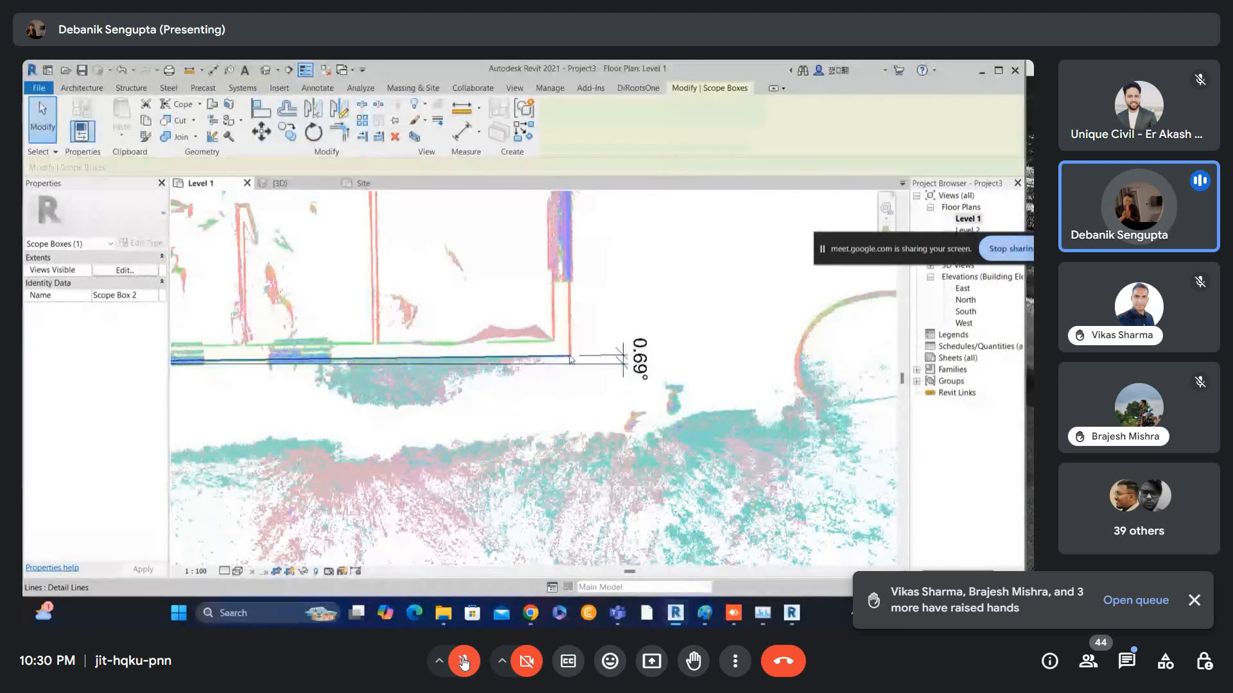
- Try rotating the scope box 0.69° clockwise about its centre
scroll(558, 371, down, 2)
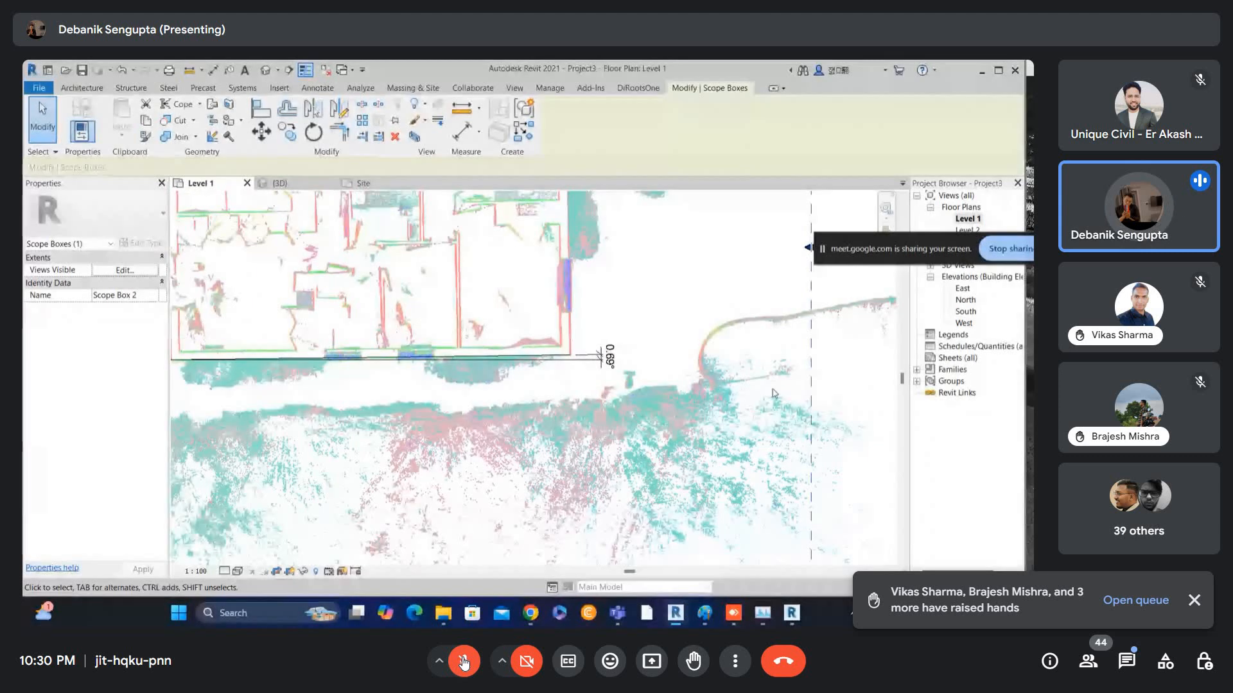
scroll(758, 366, down, 4)
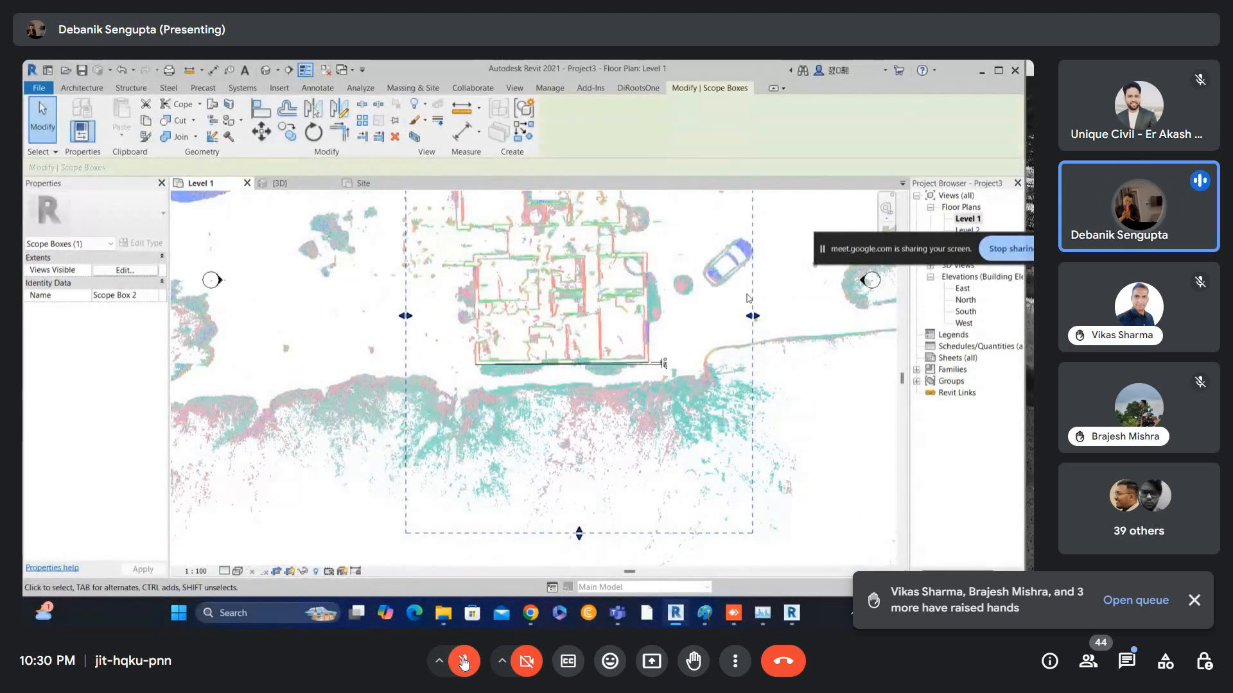
key(r)
key(o)
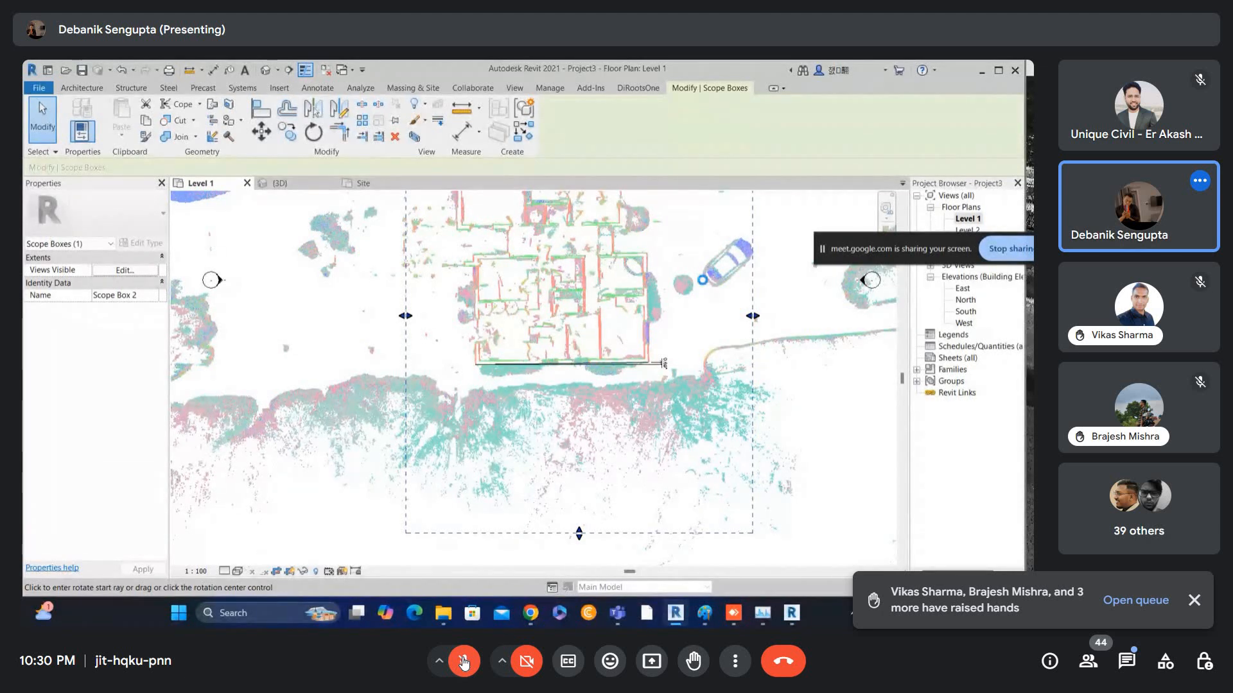
click(703, 280)
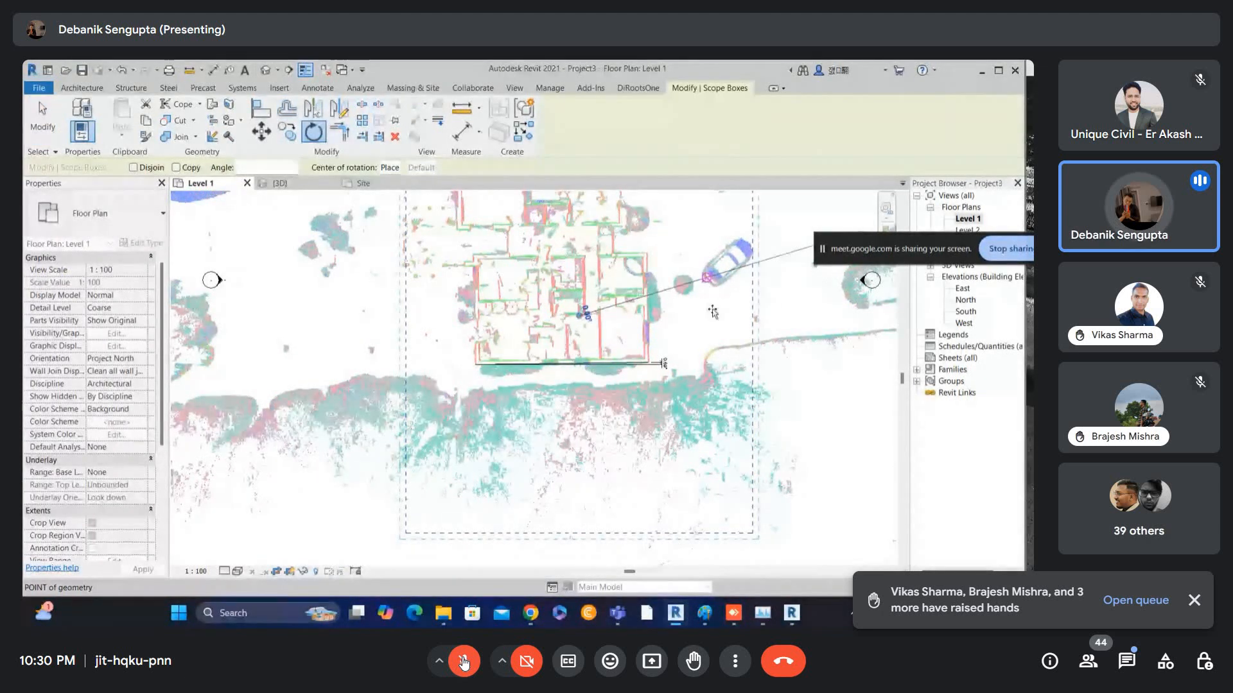
text(0.69)
key(Return)
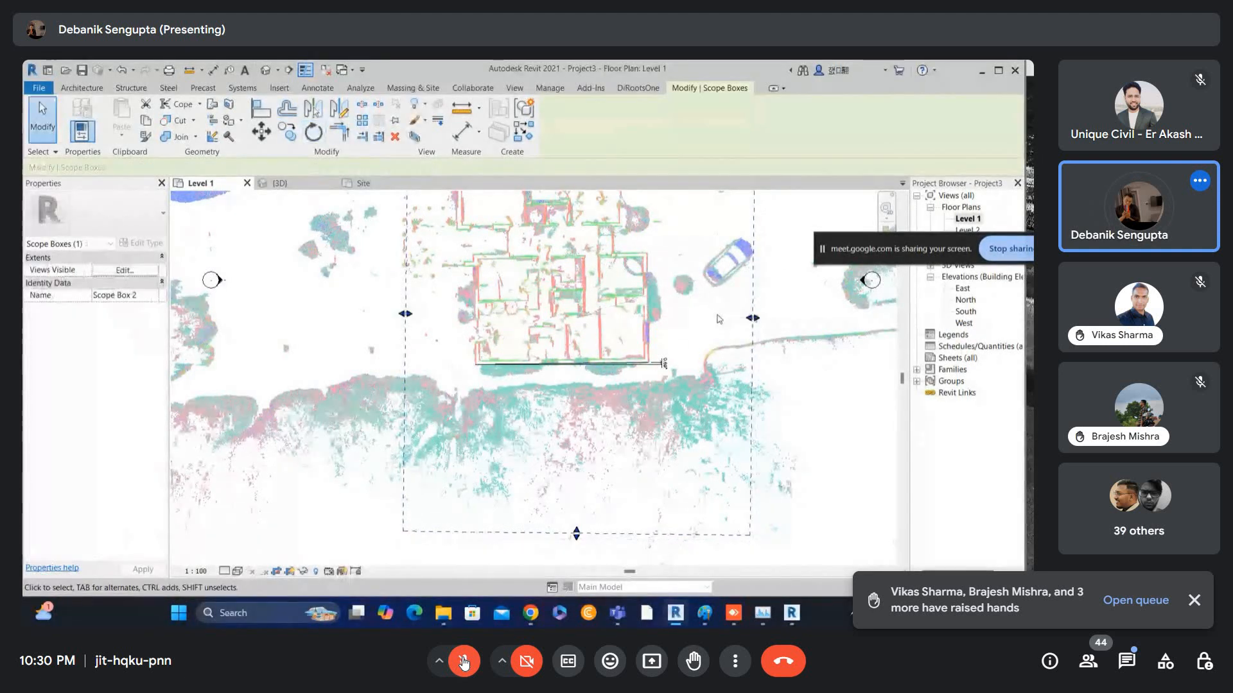
key(Escape)
key(Escape)
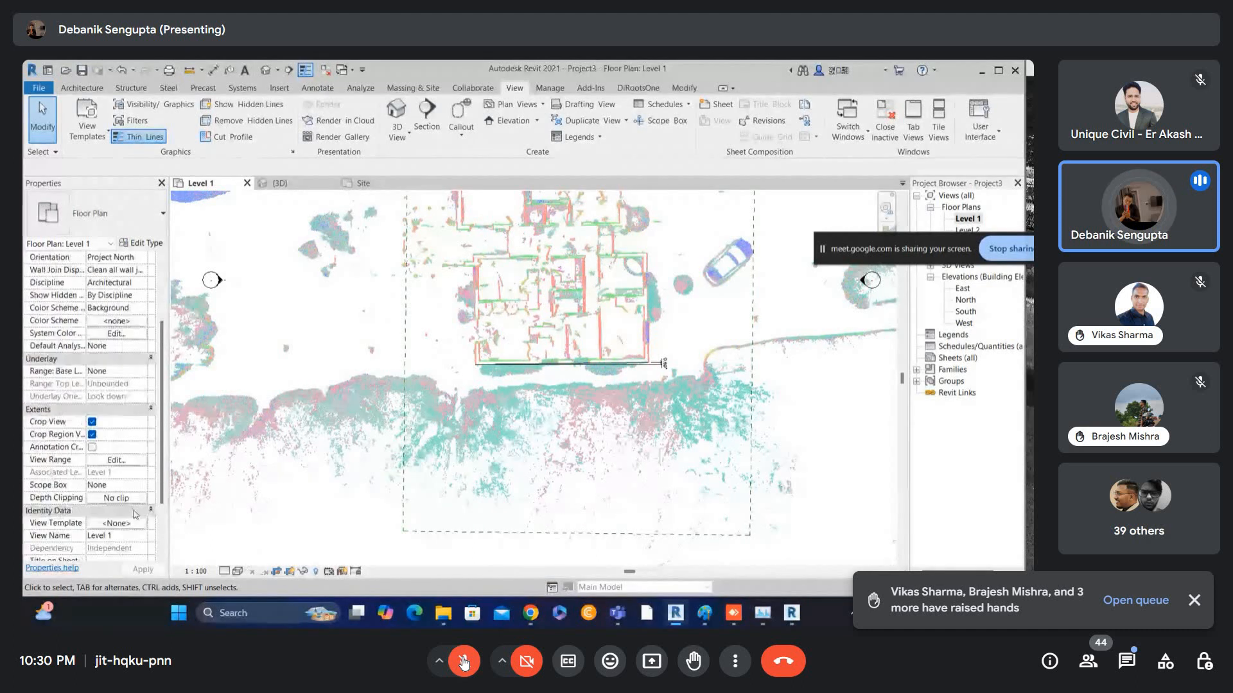
- Try assigning Scope Box 2 to the Level 1 plan, and undo both the assignment and the clockwise rotation
scroll(136, 513, down, 3)
click(143, 409)
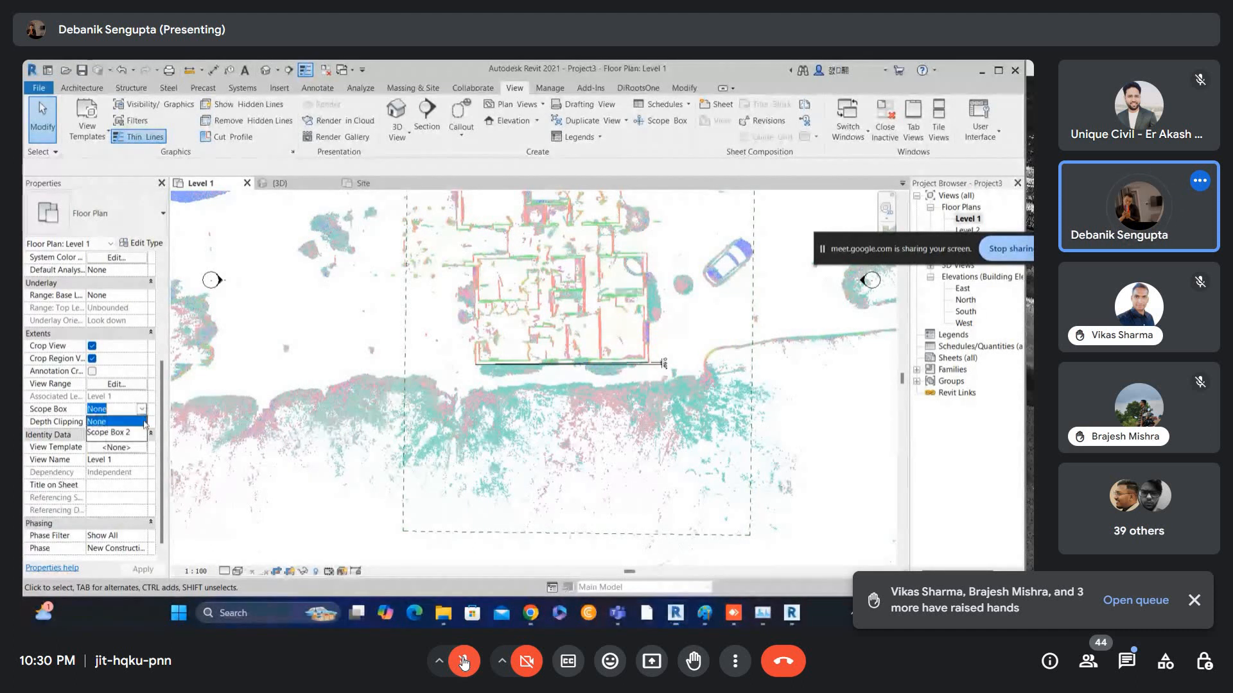
click(119, 433)
scroll(597, 389, up, 3)
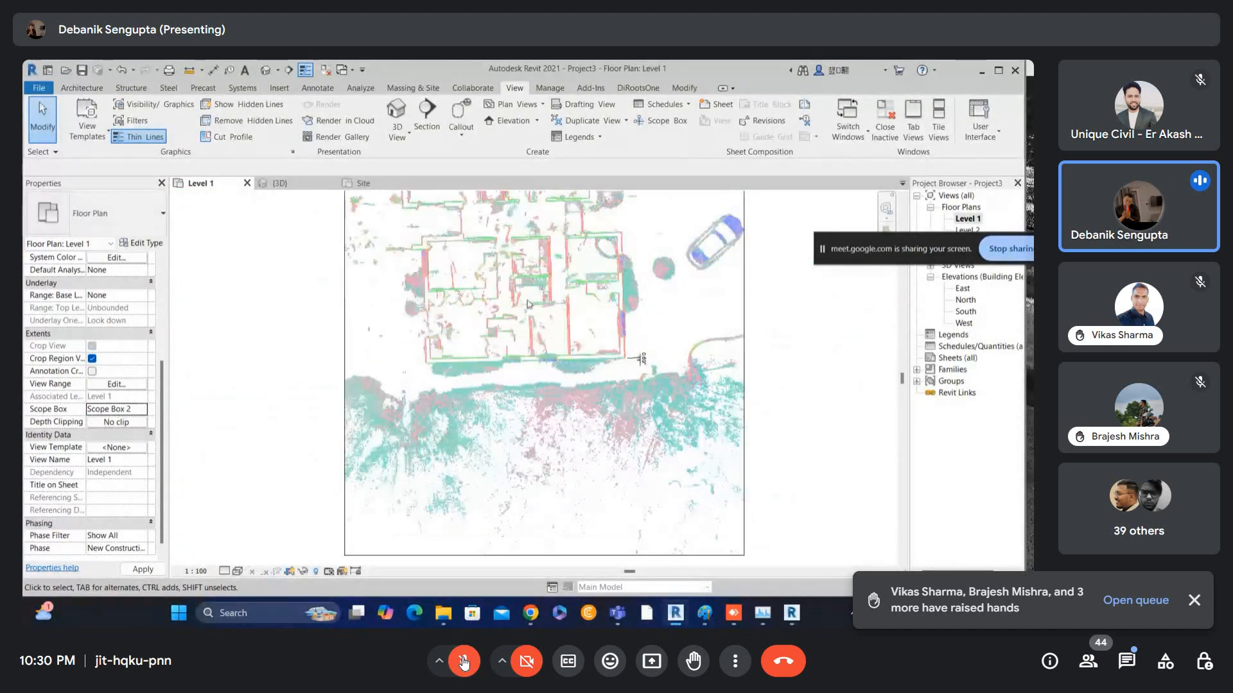
scroll(597, 389, up, 3)
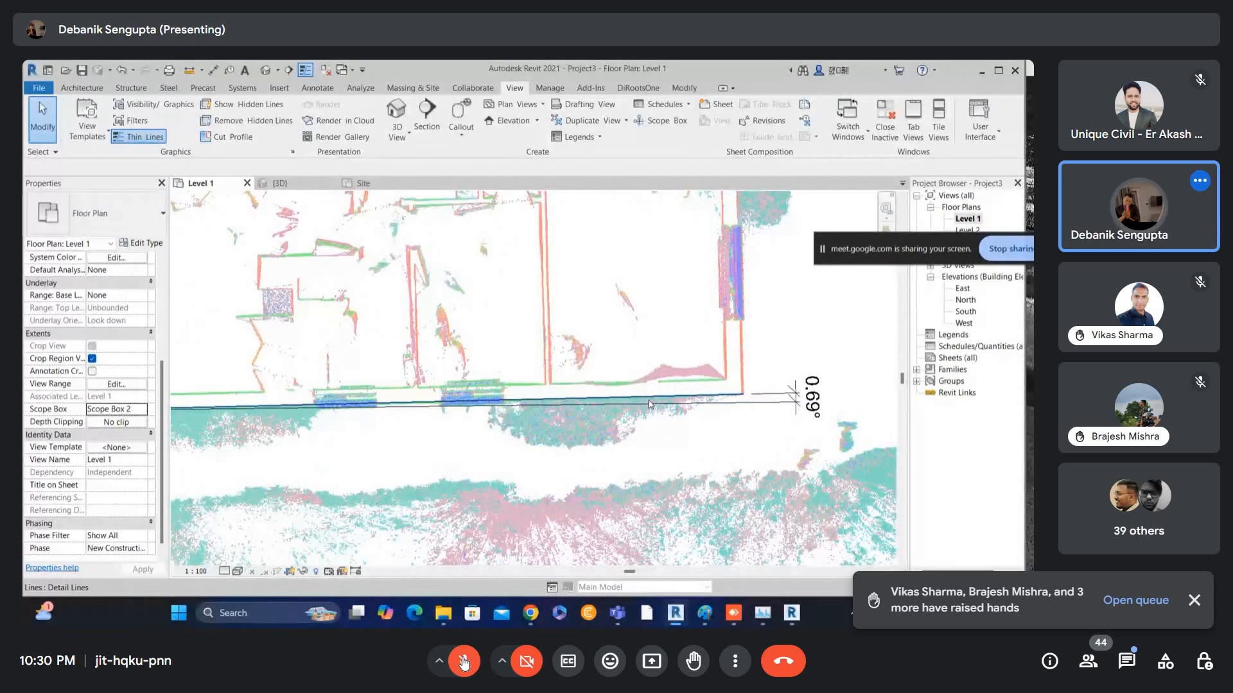
scroll(678, 385, up, 2)
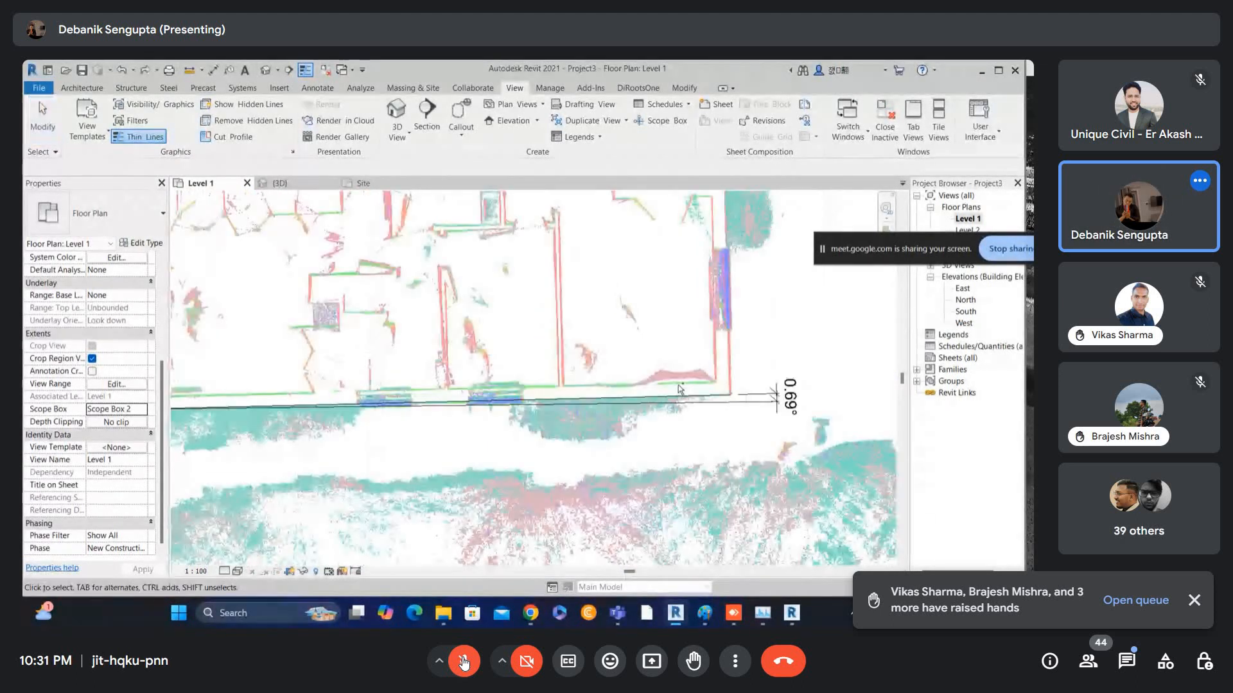
key(ctrl+z)
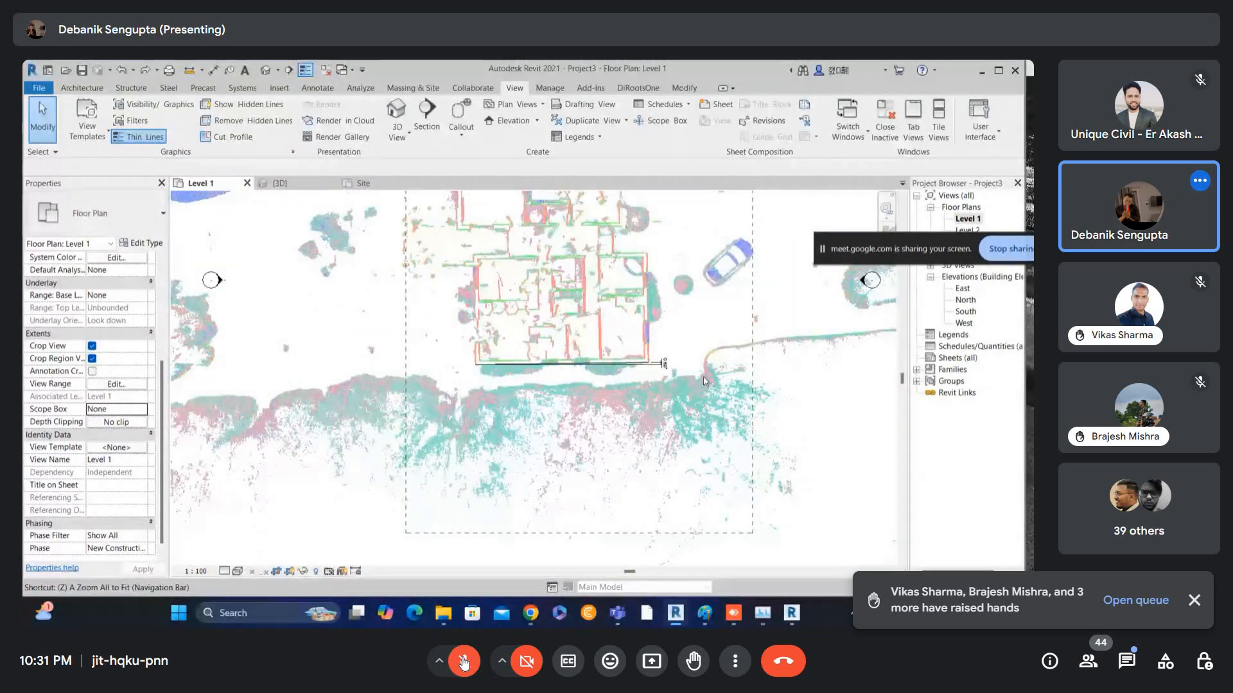
- Rotate the scope box 0.69° counterclockwise about its centre
click(752, 350)
scroll(654, 363, up, 3)
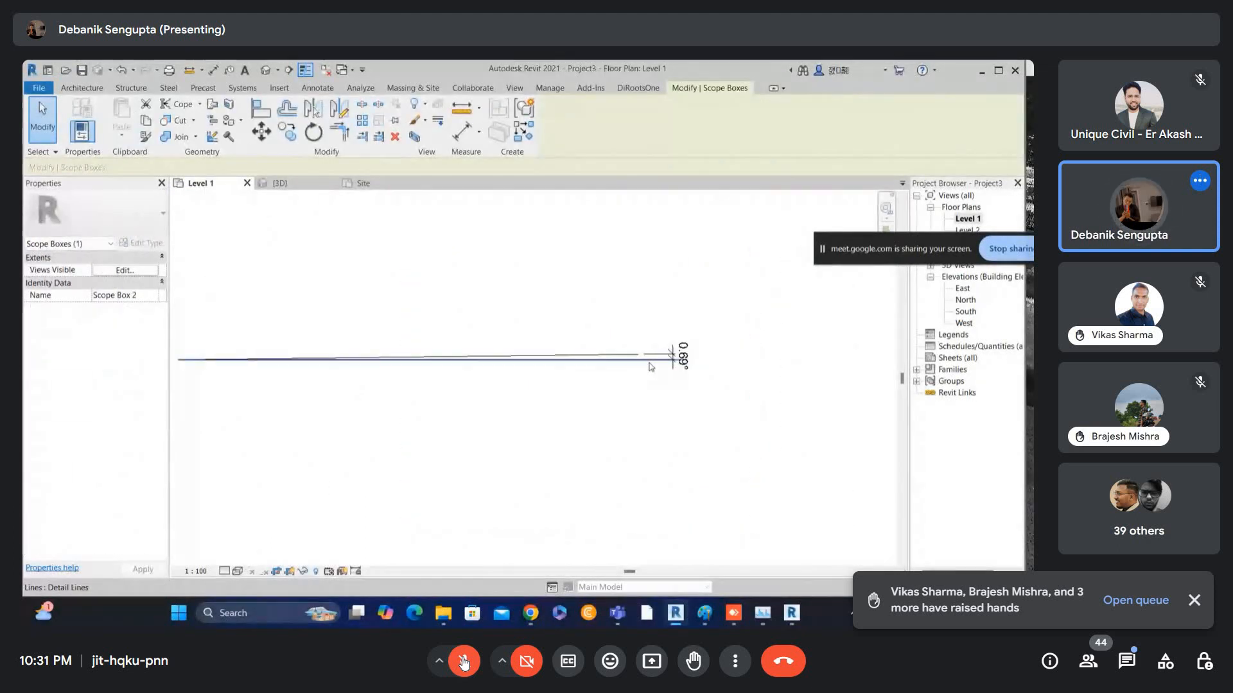
scroll(648, 362, up, 3)
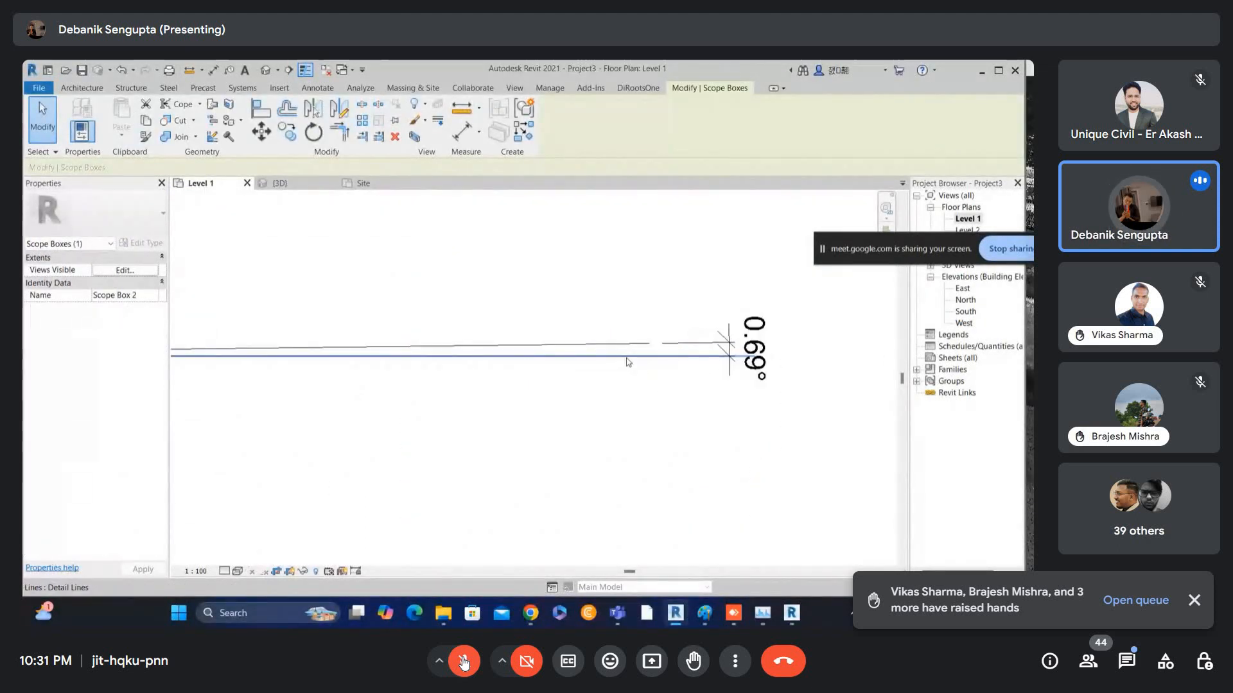
scroll(628, 360, down, 5)
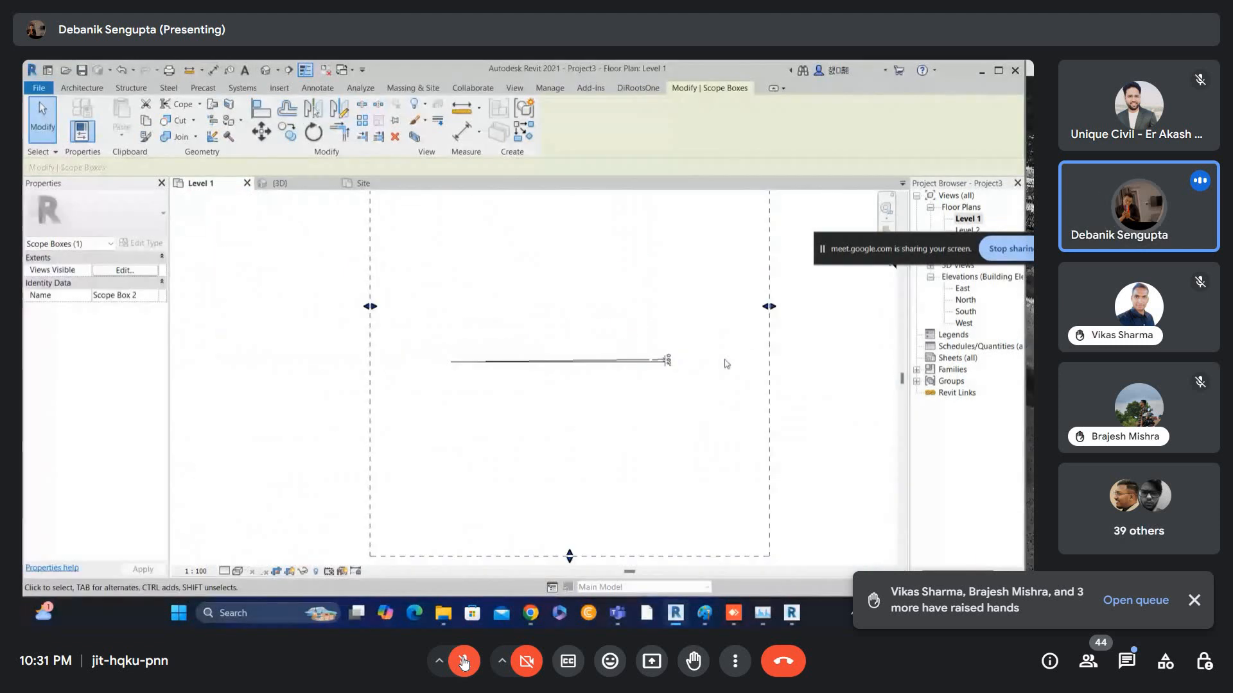
key(r)
key(o)
click(743, 261)
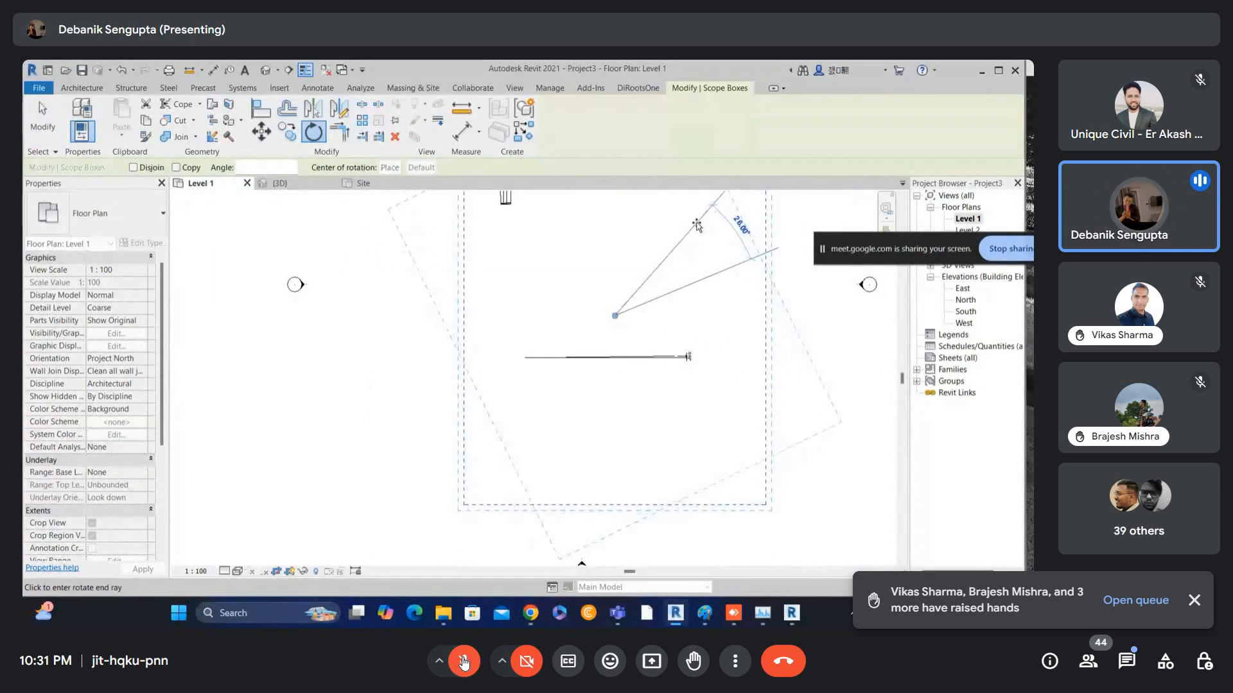
text(0.69)
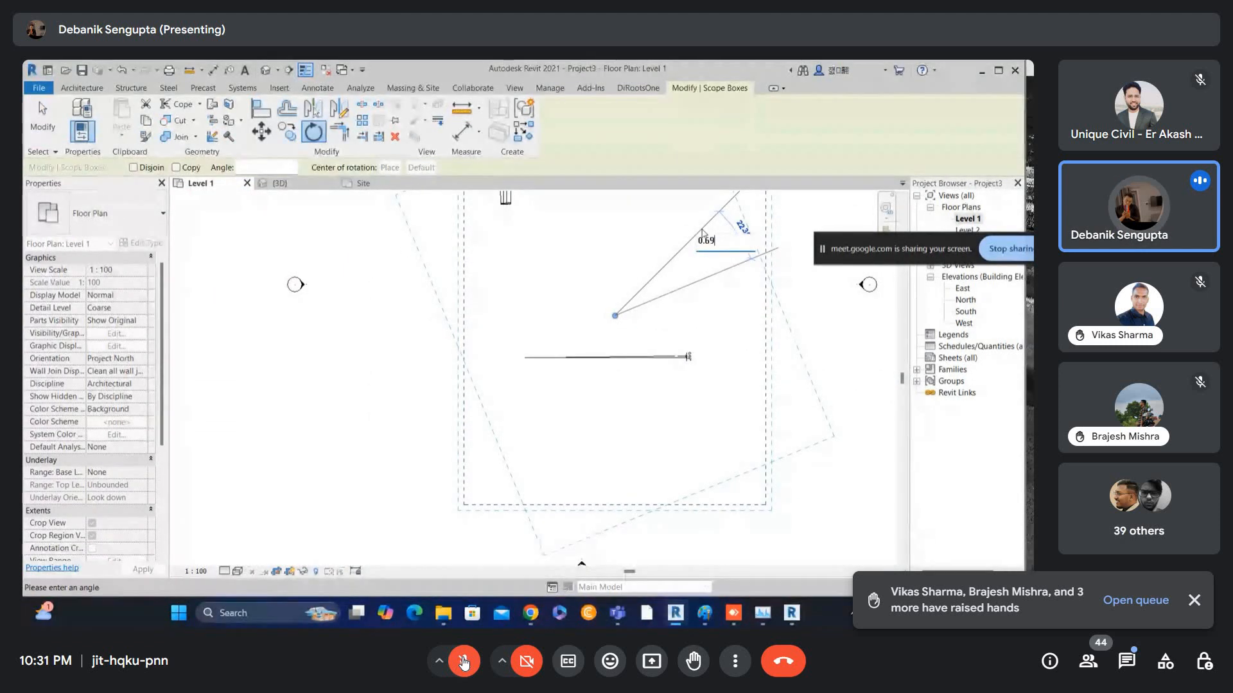
key(Return)
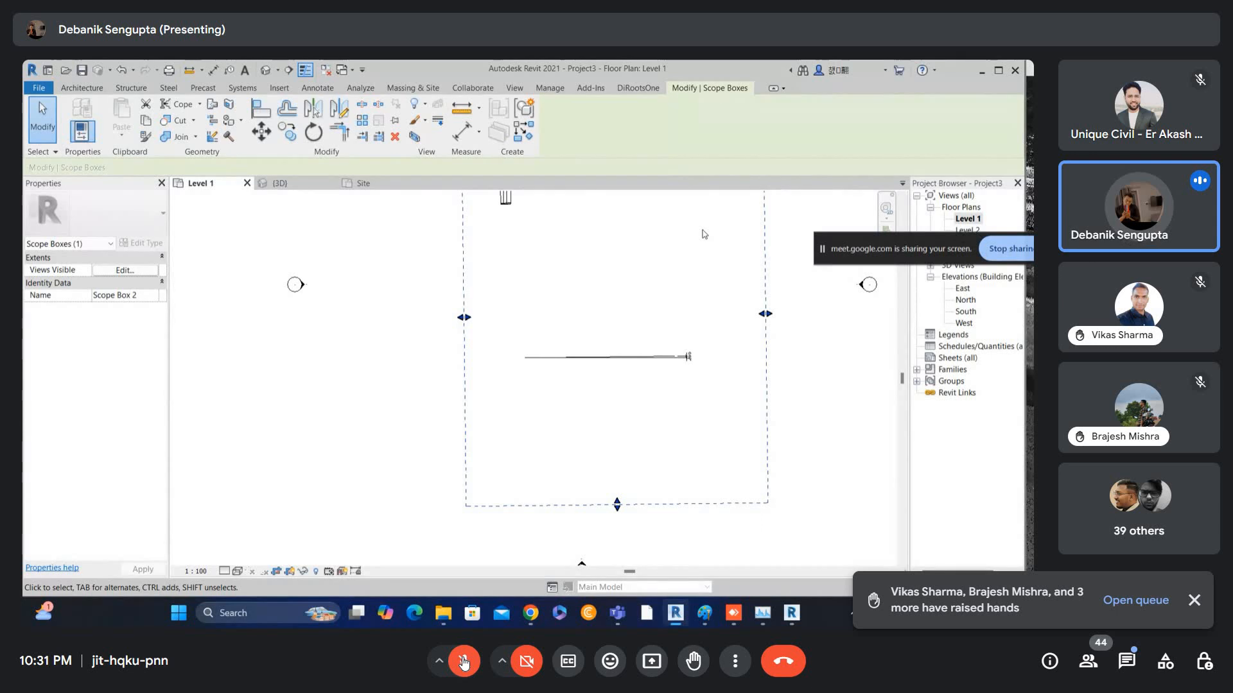
click(704, 234)
- Assign Scope Box 2 to the Level 1 floor plan so the view follows the rotated box
scroll(694, 321, up, 3)
scroll(126, 503, down, 5)
click(135, 485)
click(127, 511)
scroll(648, 366, up, 5)
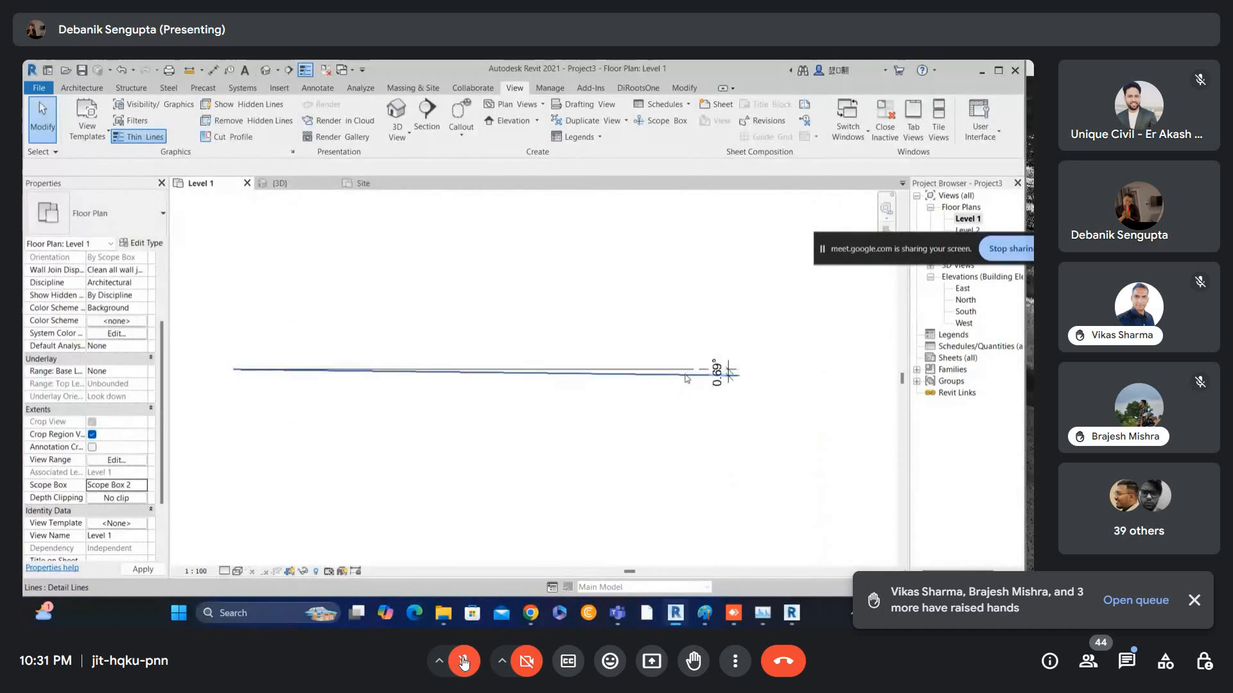
scroll(646, 364, up, 2)
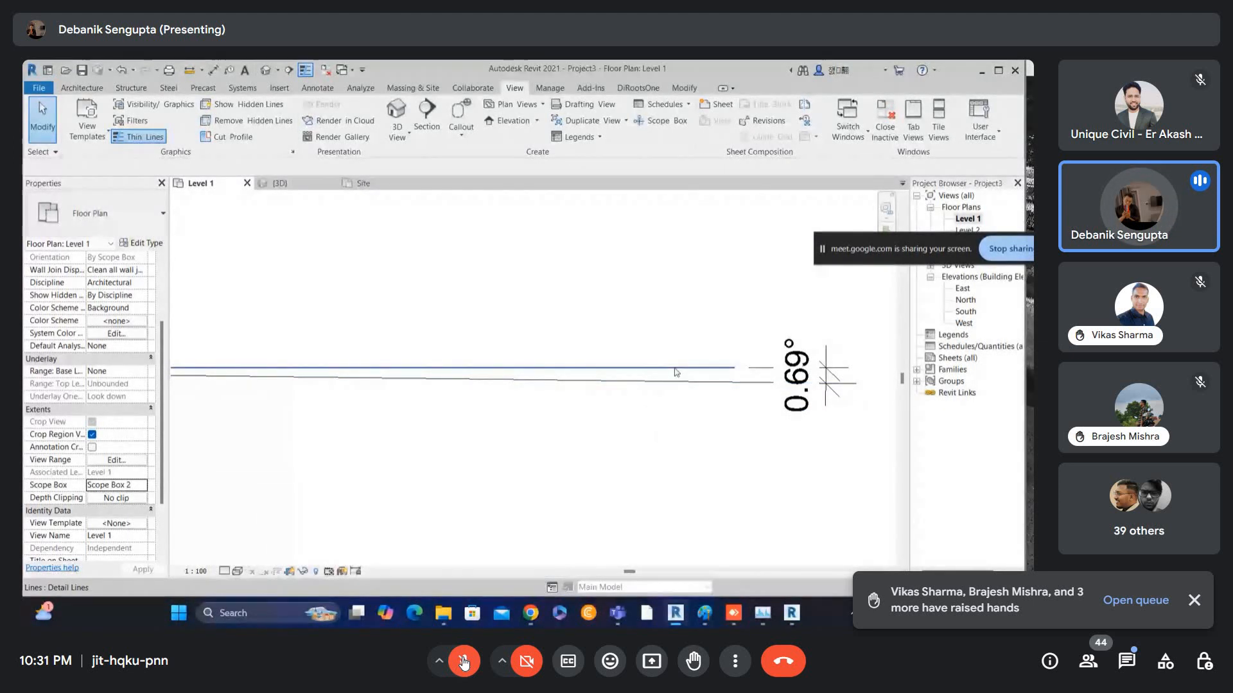
- Delete the two detail lines and the angular dimension between them
drag(728, 332, 681, 390)
key(Delete)
scroll(677, 380, down, 8)
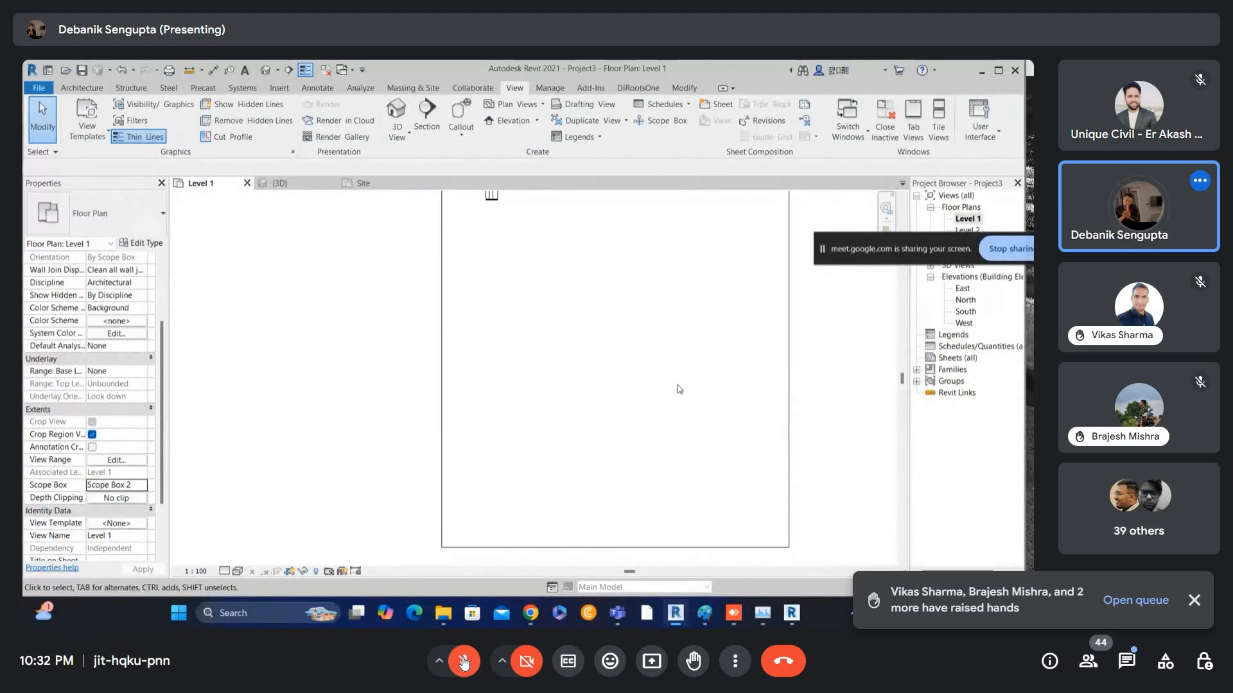
- Draw a horizontal detail line about 13200 mm long along the outer face of the scanned lower wall, from corner to corner
key(z)
scroll(679, 388, down, 2)
scroll(674, 388, up, 5)
scroll(525, 404, up, 2)
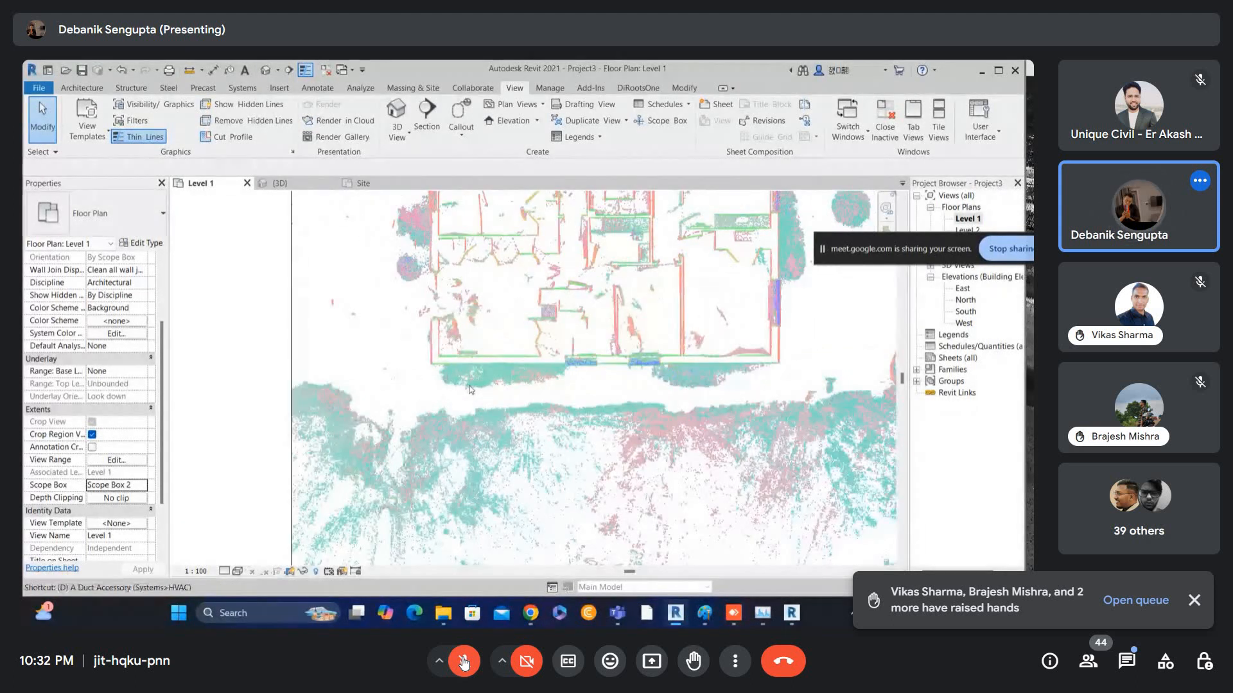
key(d)
key(l)
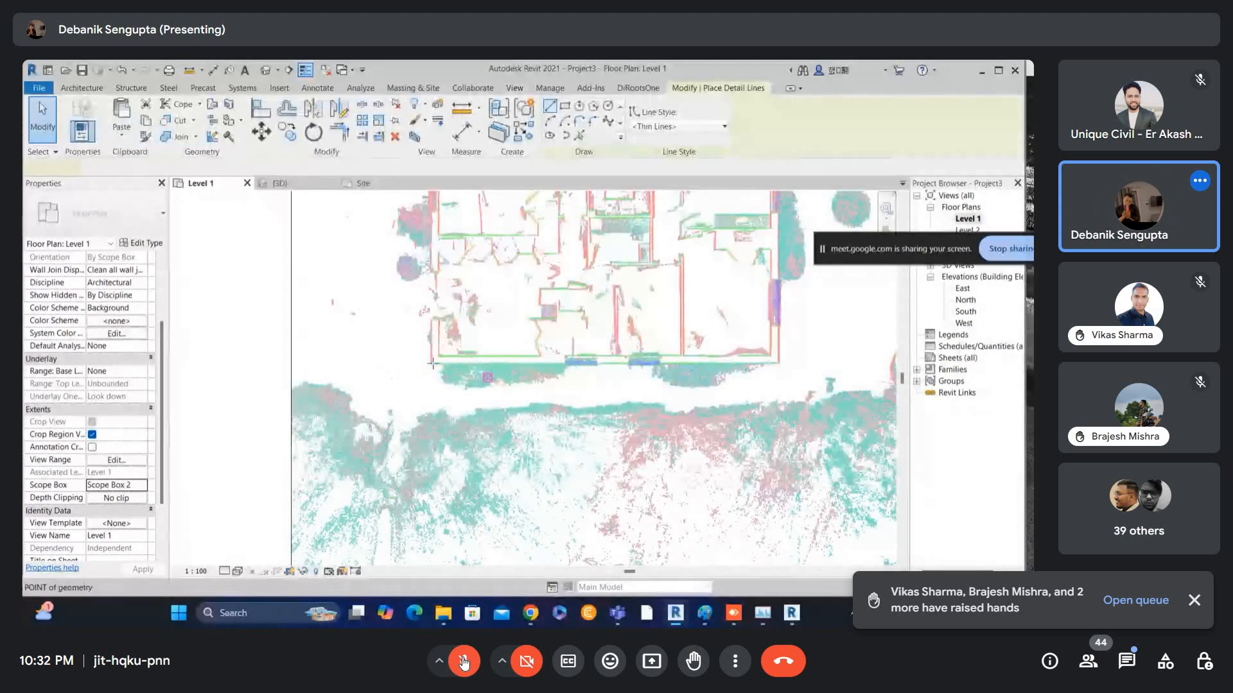
click(433, 364)
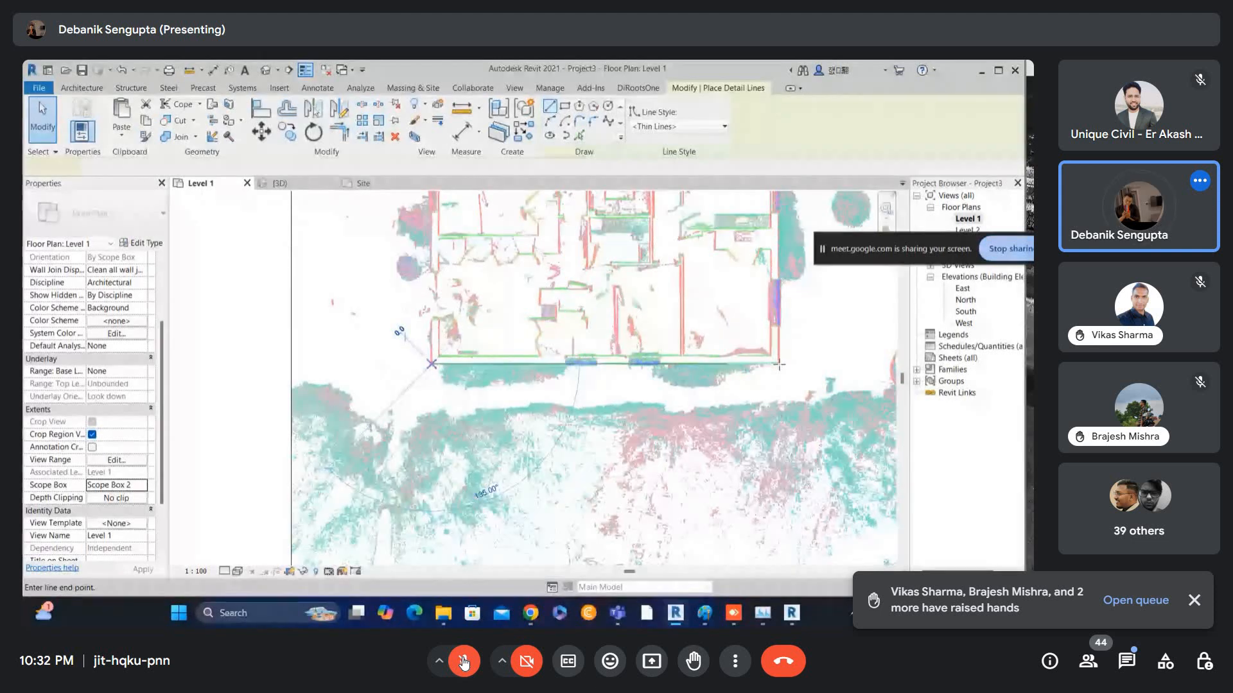
click(778, 364)
key(Escape)
key(Escape)
scroll(730, 365, up, 3)
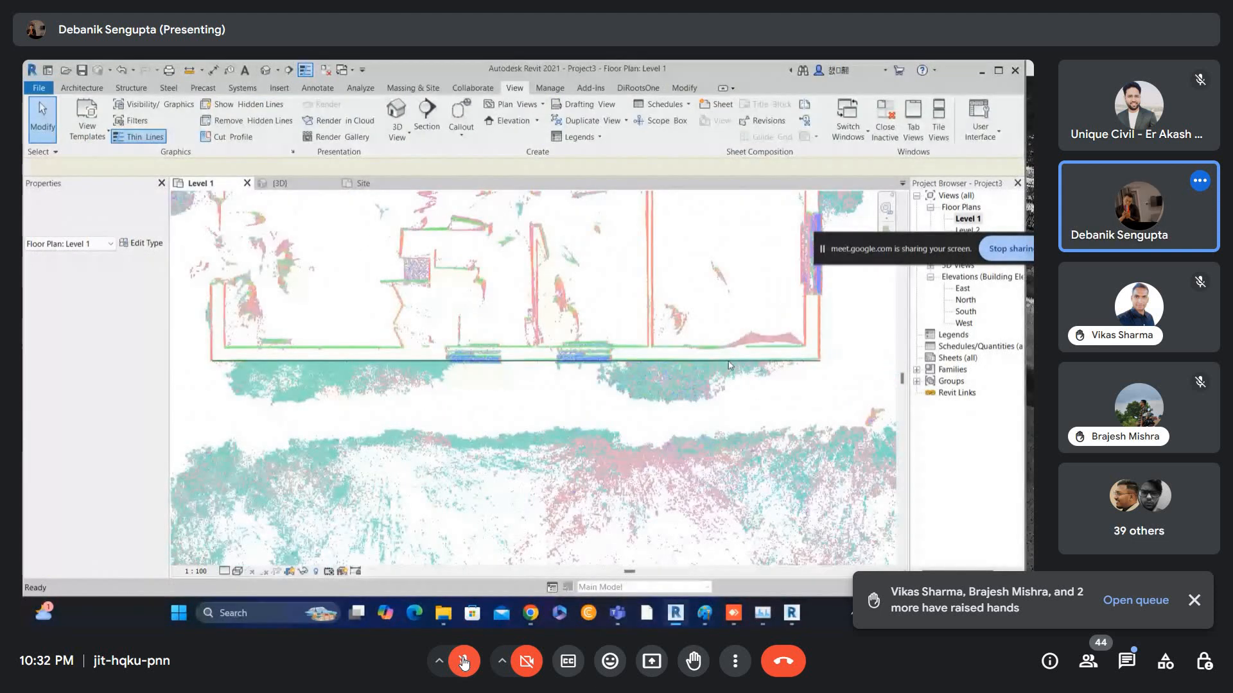
- Inspect the length of the detail line along the lower wall and unmute the meeting microphone
click(732, 362)
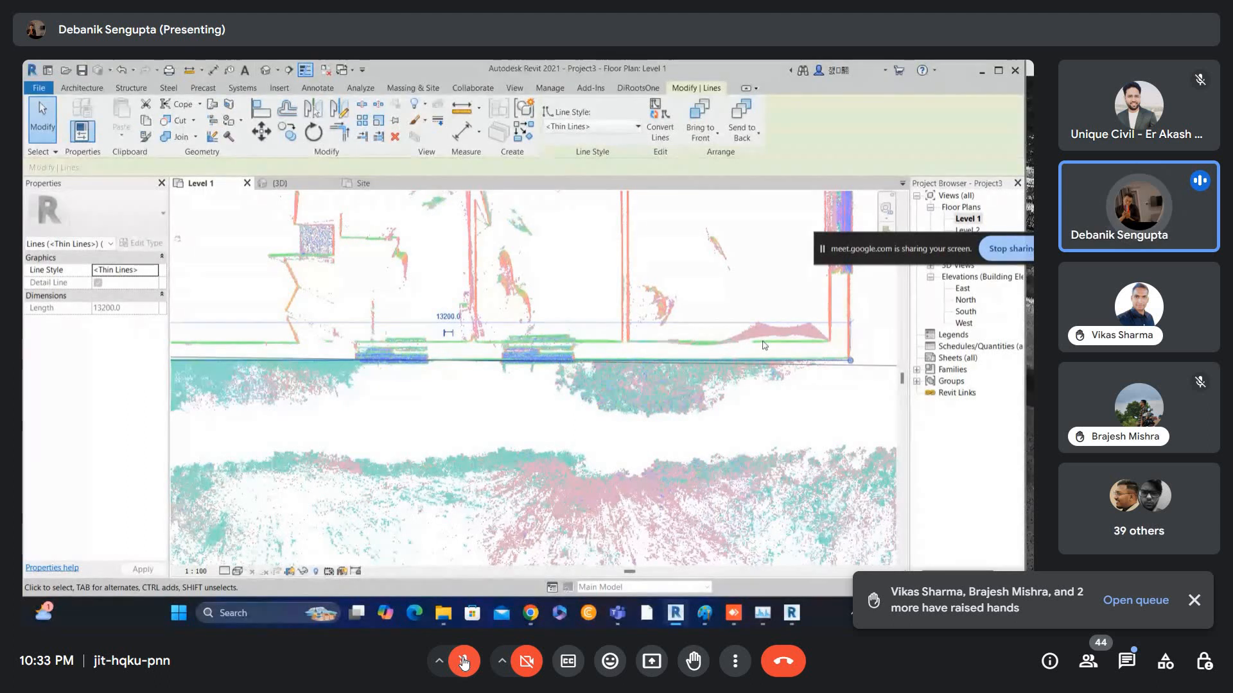
click(463, 662)
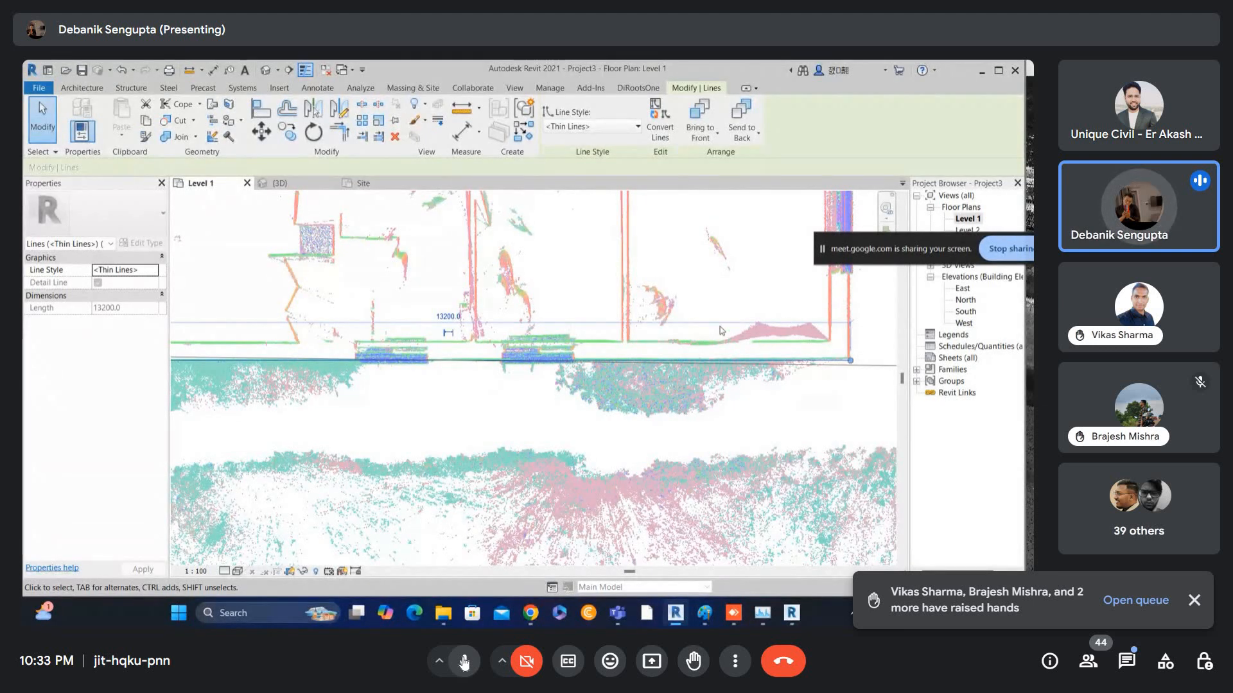
click(687, 381)
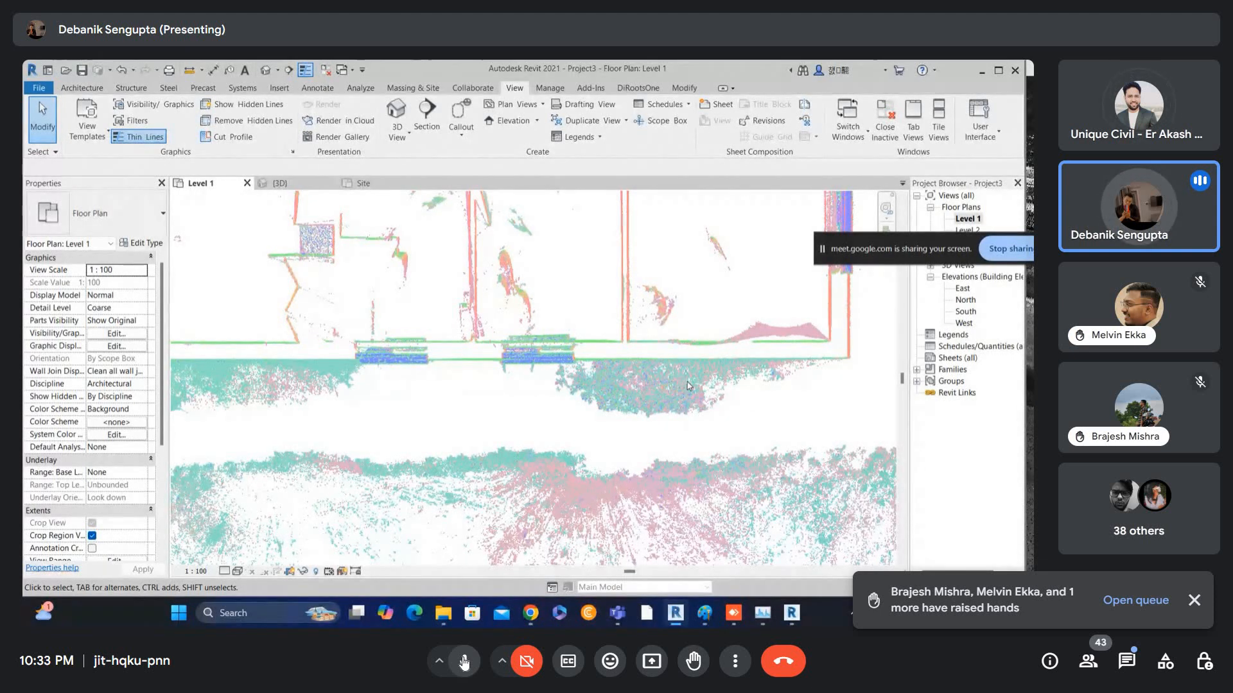
key(z)
key(a)
key(w)
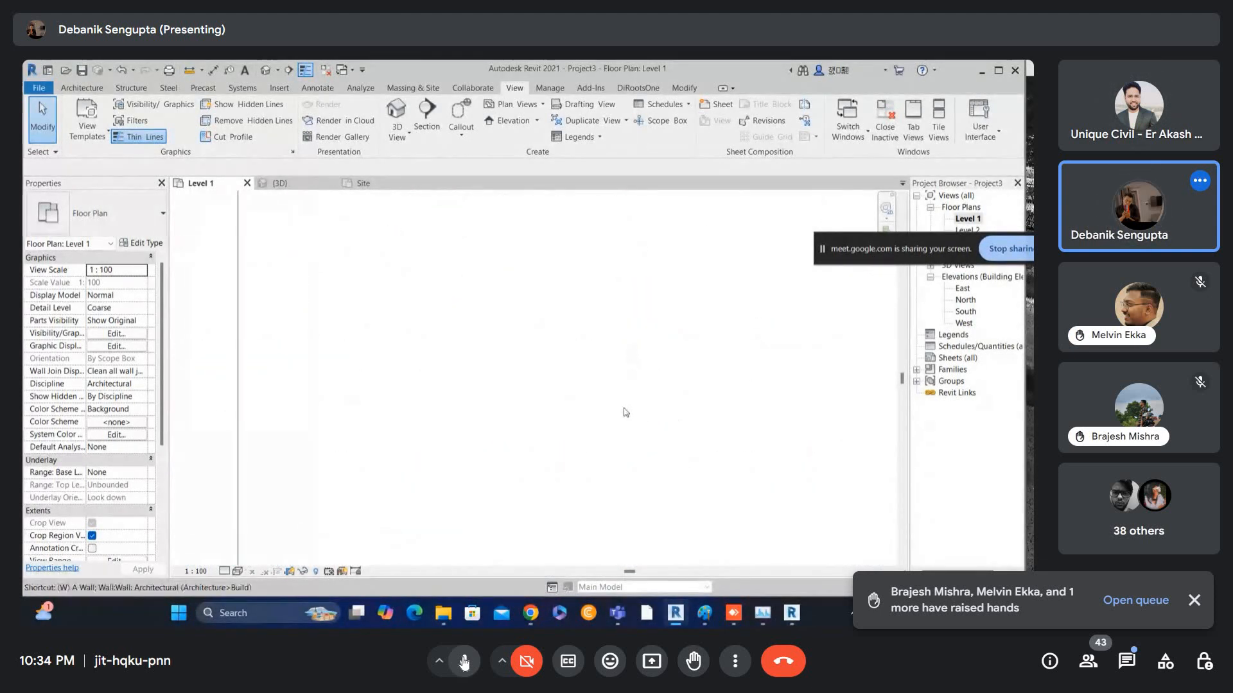
key(a)
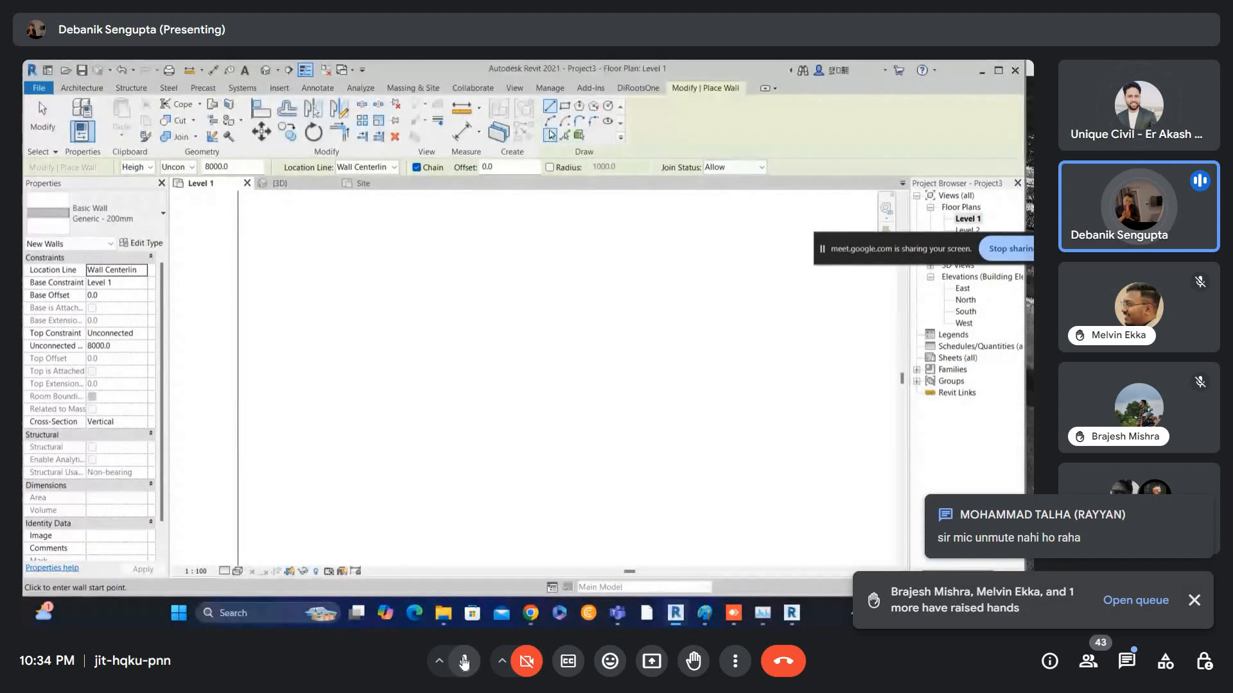
click(398, 269)
key(Escape)
key(Escape)
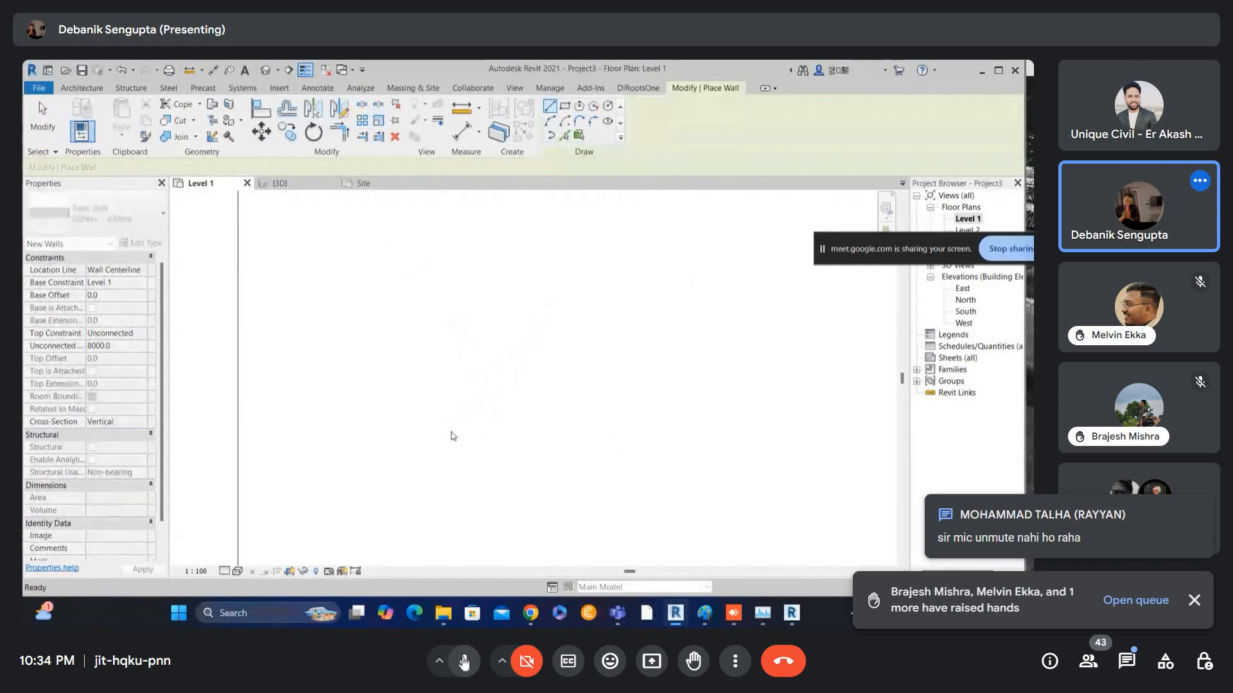
- Turn on the visibility of the Walls category in the Level 1 plan's visibility/graphics settings
key(v)
key(v)
key(Return)
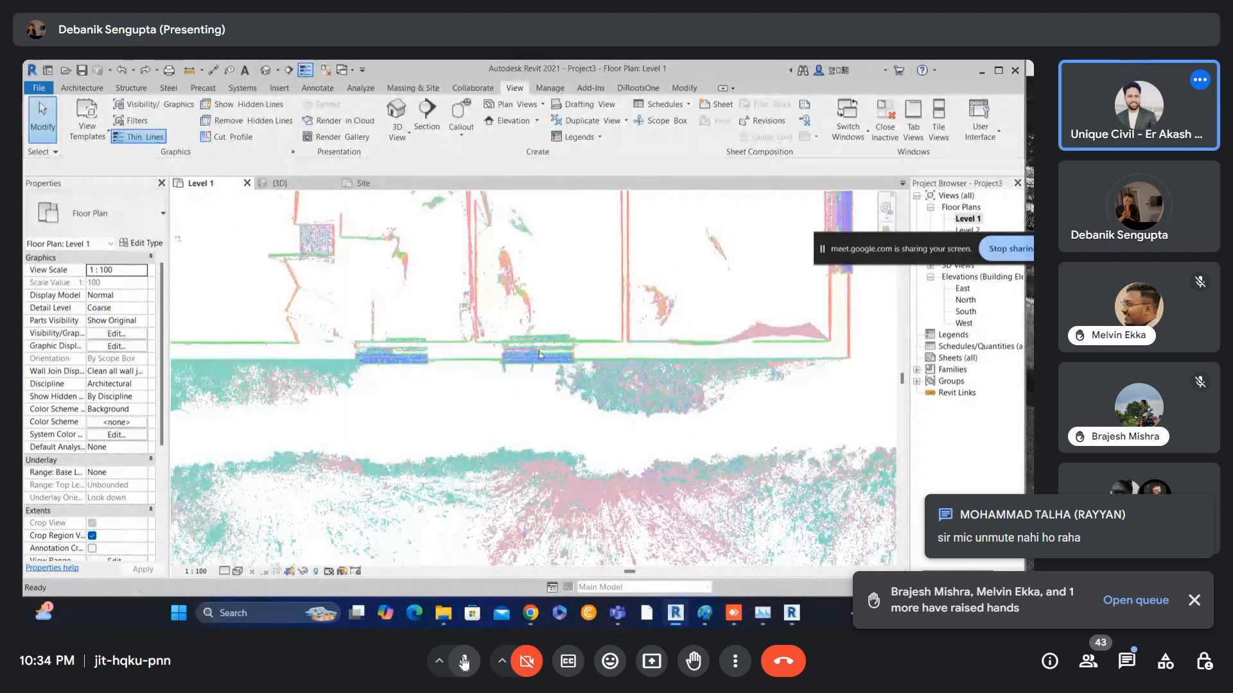
scroll(539, 355, down, 3)
key(v)
key(v)
key(Return)
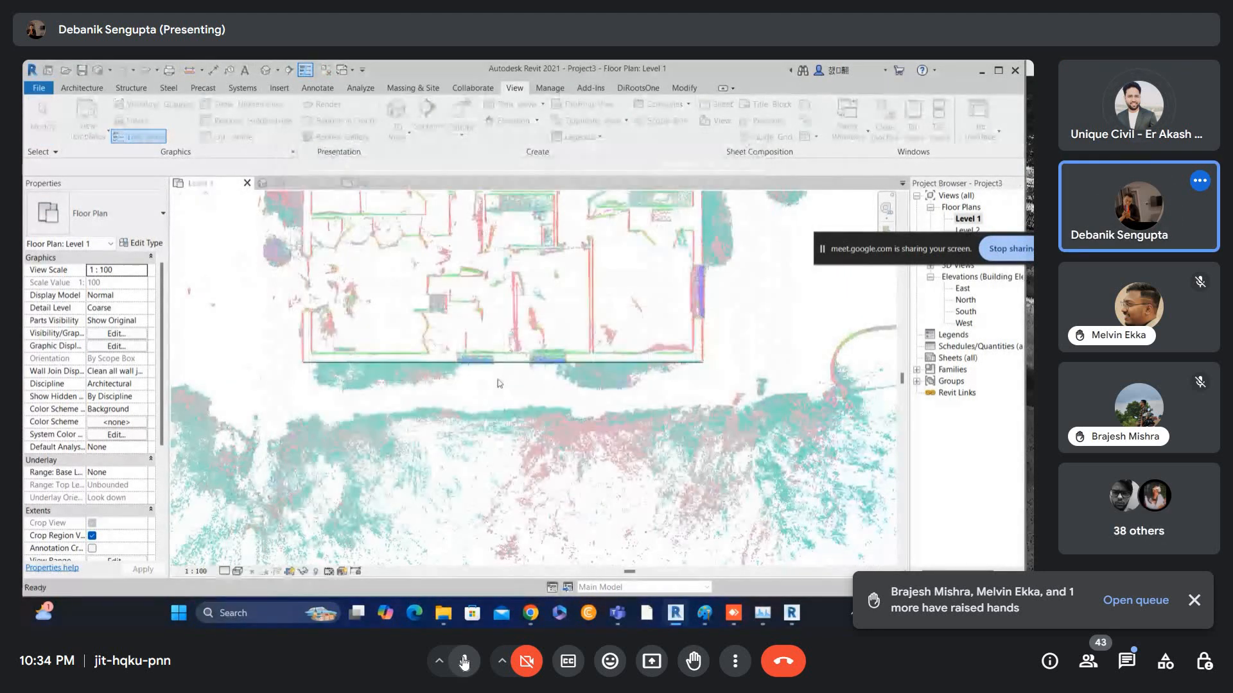
scroll(533, 398, up, 2)
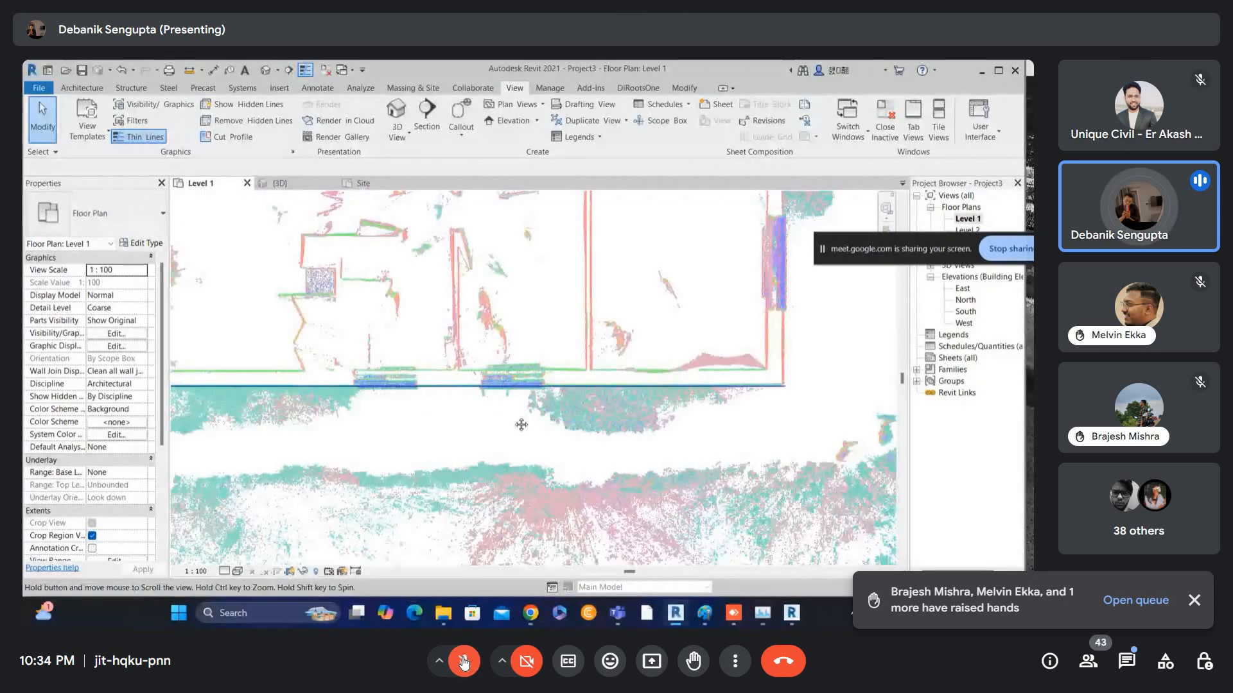
key(v)
key(v)
click(334, 324)
key(w)
click(323, 394)
click(591, 513)
- Draw a slanted Generic - 200mm wall in the empty area below the building
middle_drag(504, 426, 531, 278)
scroll(513, 337, down, 1)
middle_drag(505, 416, 508, 356)
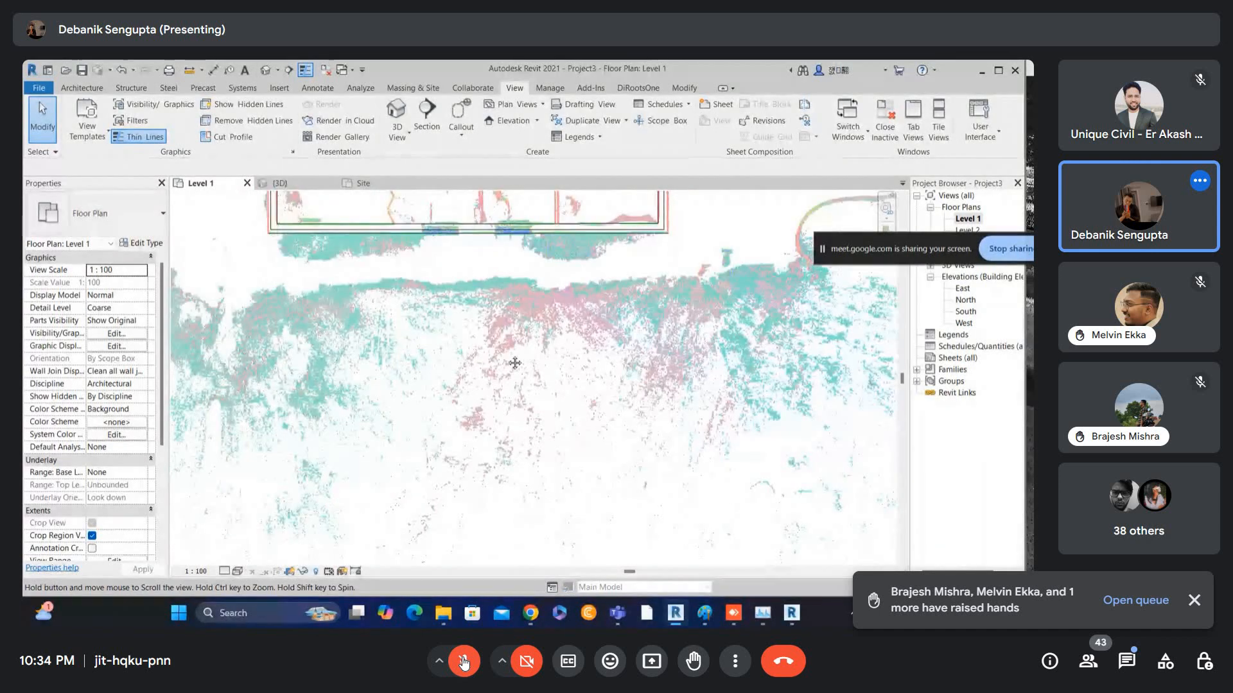
key(w)
key(a)
click(516, 420)
scroll(516, 420, up, 1)
click(517, 422)
key(Escape)
- Draw a second slanted wall about 3900 mm long at 77 degrees beside the first slanted wall
scroll(524, 309, up, 1)
click(531, 264)
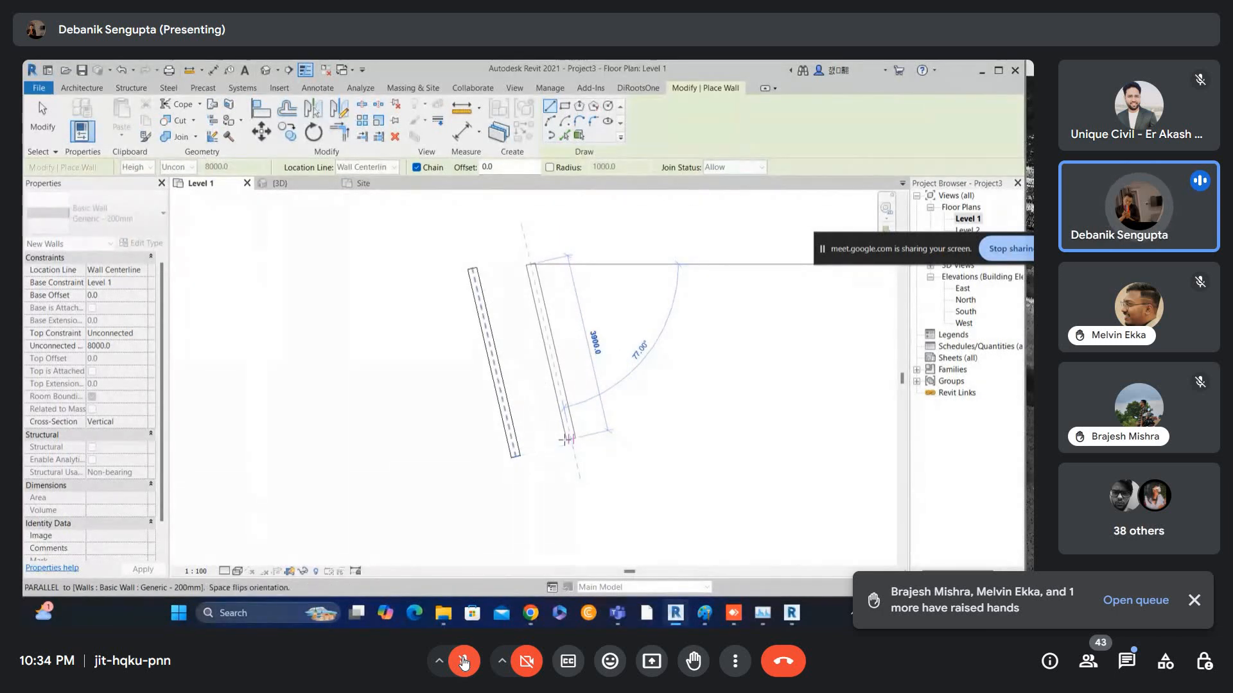
click(564, 440)
key(Escape)
key(Escape)
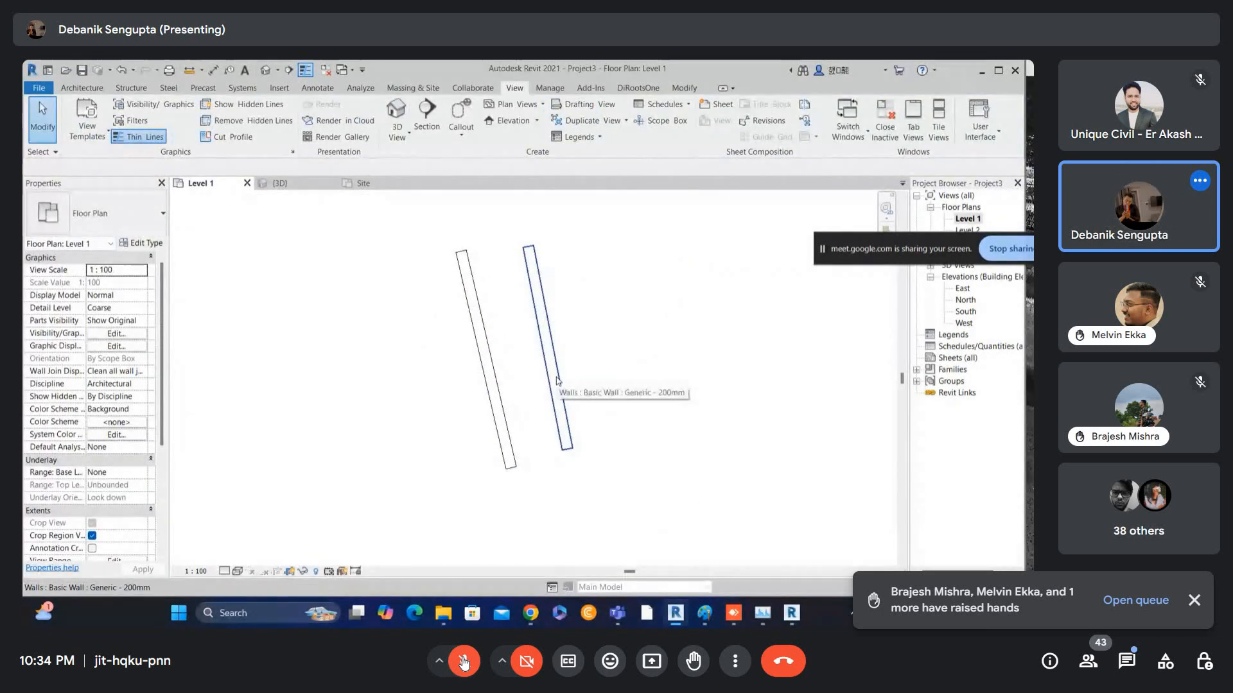
- Draw a cross wall from the lower end of the first slanted wall, perpendicular to it and running past the second one
key(w)
key(a)
click(512, 466)
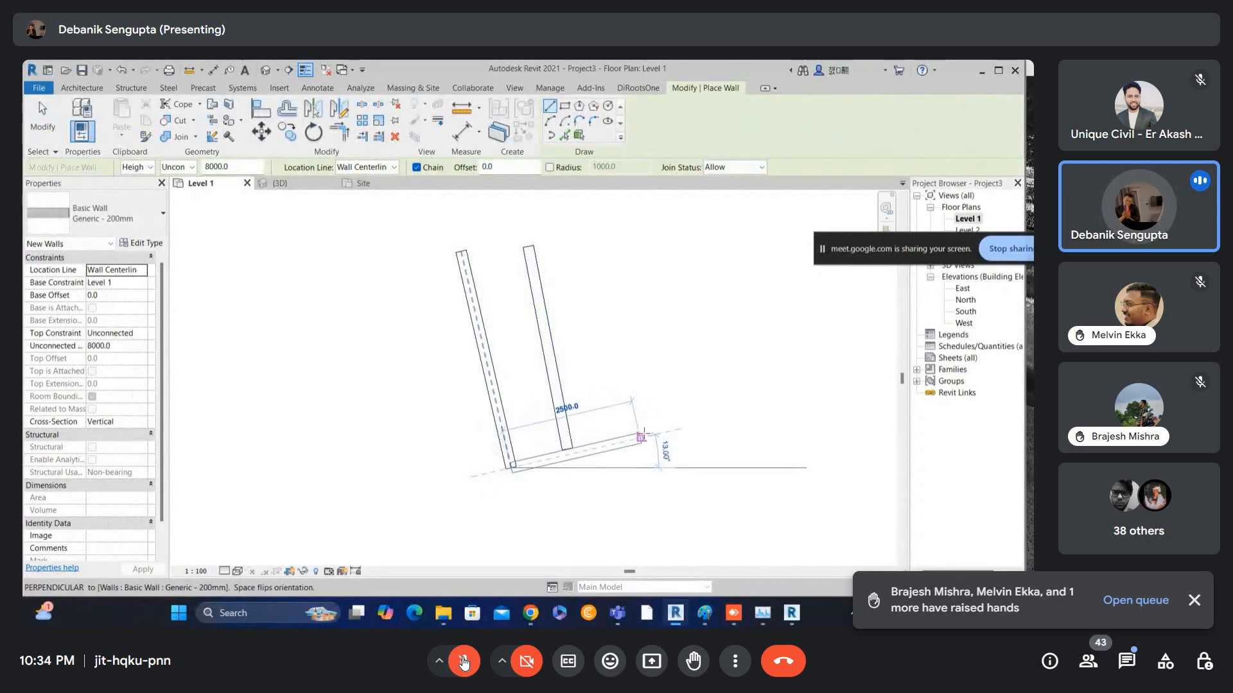
click(677, 436)
key(Escape)
key(Escape)
- Trim or extend the second slanted wall so that it meets the perpendicular cross wall
key(t)
key(r)
click(564, 454)
click(567, 419)
scroll(567, 419, down, 1)
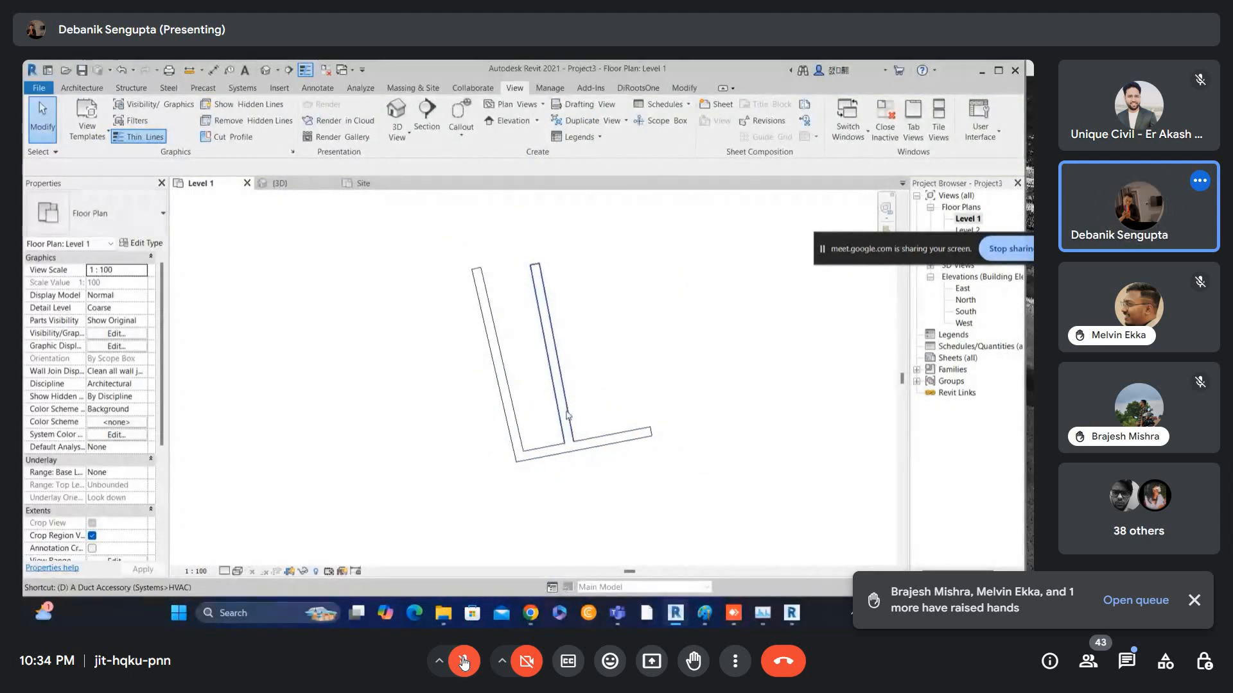
- Set aligned dimensions to reference wall faces and try to dimension between the two slanted walls
key(d)
key(i)
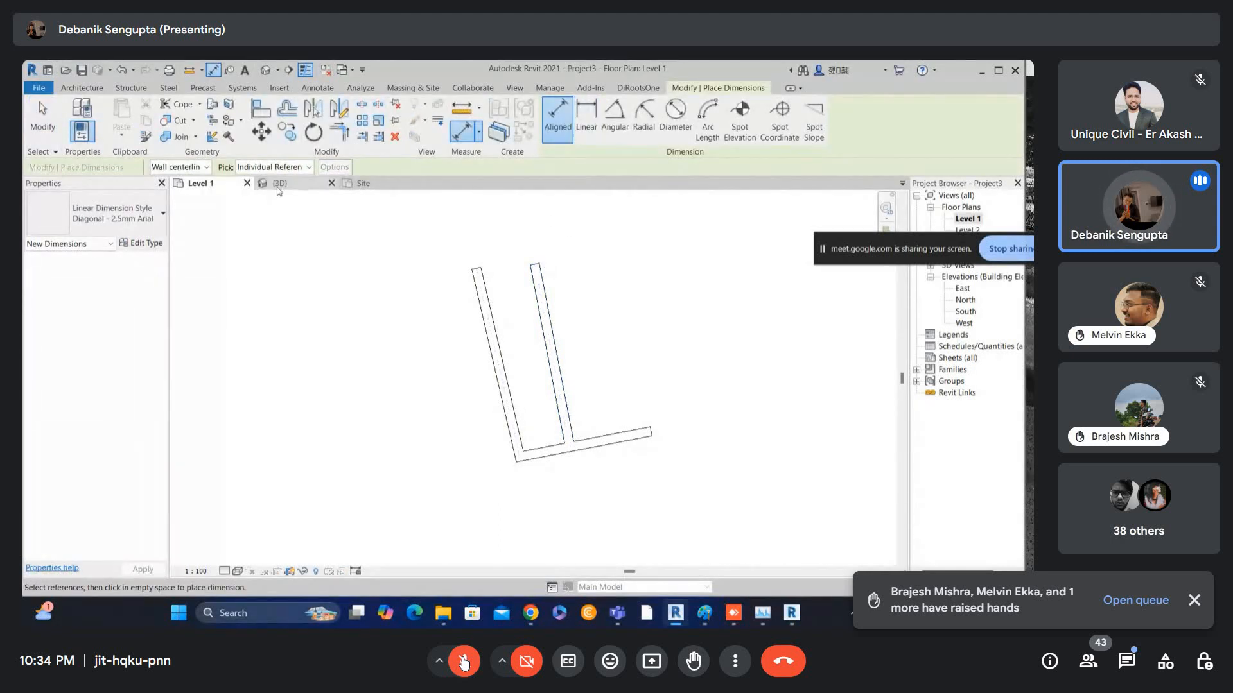
click(177, 167)
click(175, 182)
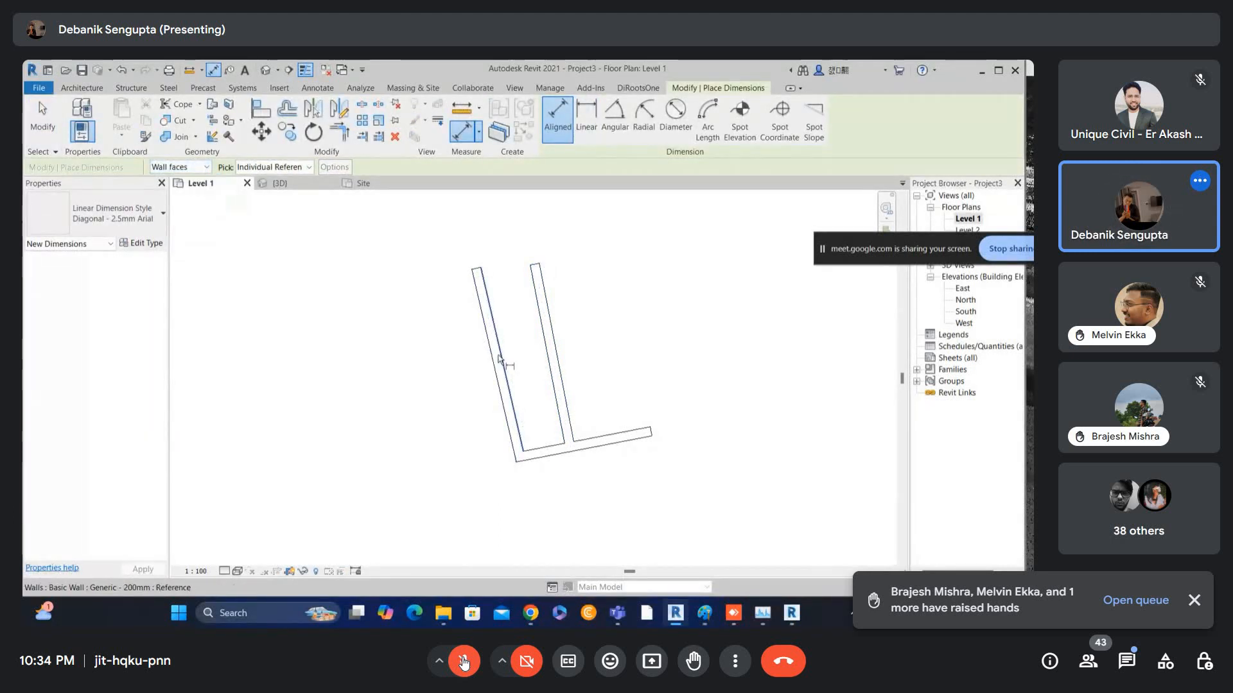
click(498, 352)
scroll(543, 335, up, 2)
key(Escape)
key(Escape)
- Shorten the left wall of the building's lower block at its upper end to a length of about 7600 mm
scroll(543, 333, down, 2)
scroll(543, 330, down, 4)
middle_drag(595, 253, 535, 433)
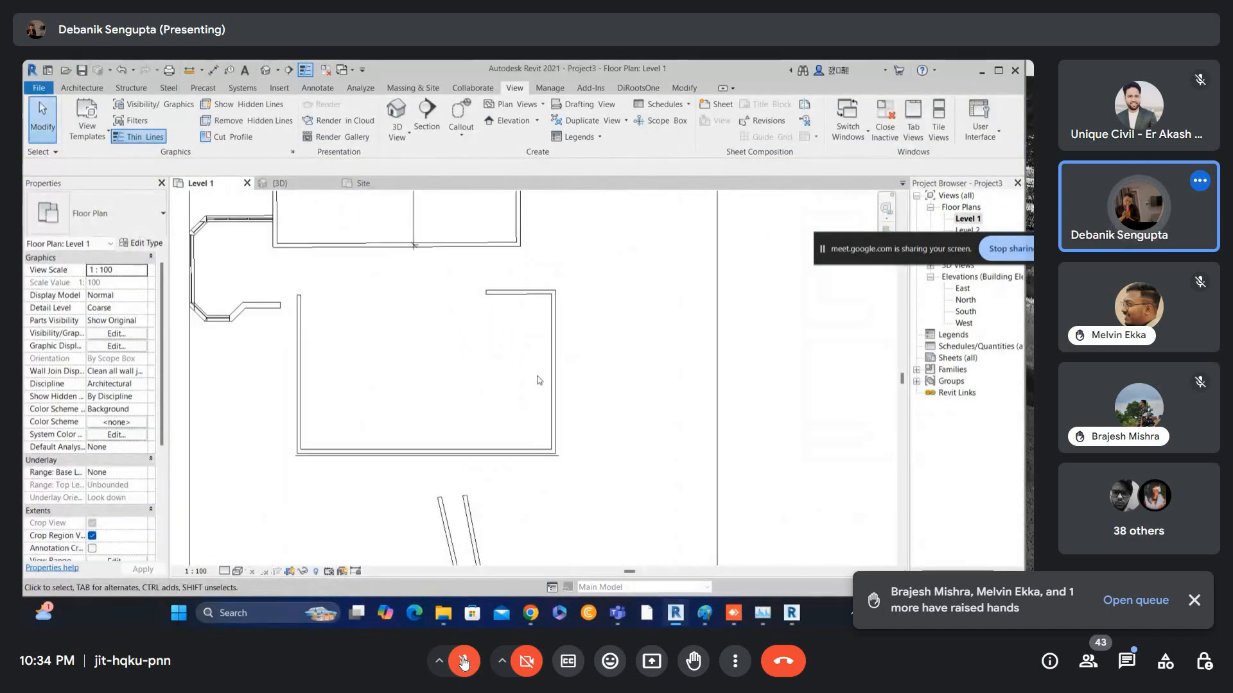
scroll(535, 369, up, 2)
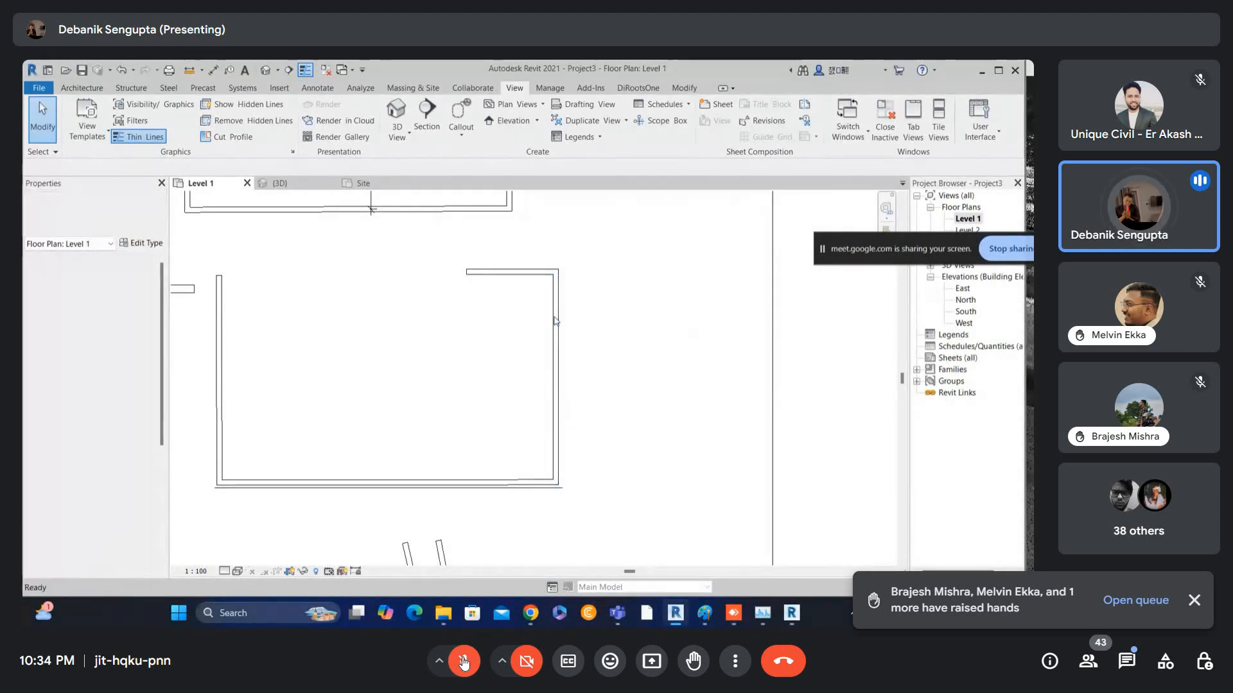
key(d)
key(i)
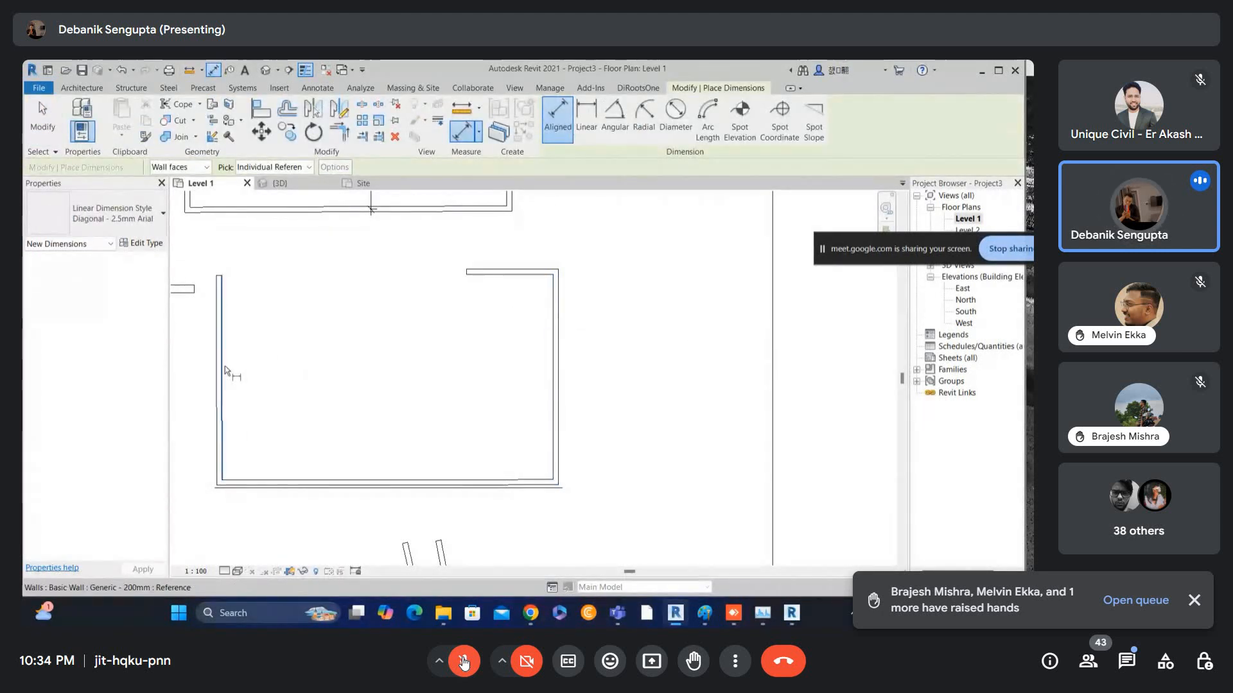
key(Escape)
key(Escape)
click(221, 315)
key(Escape)
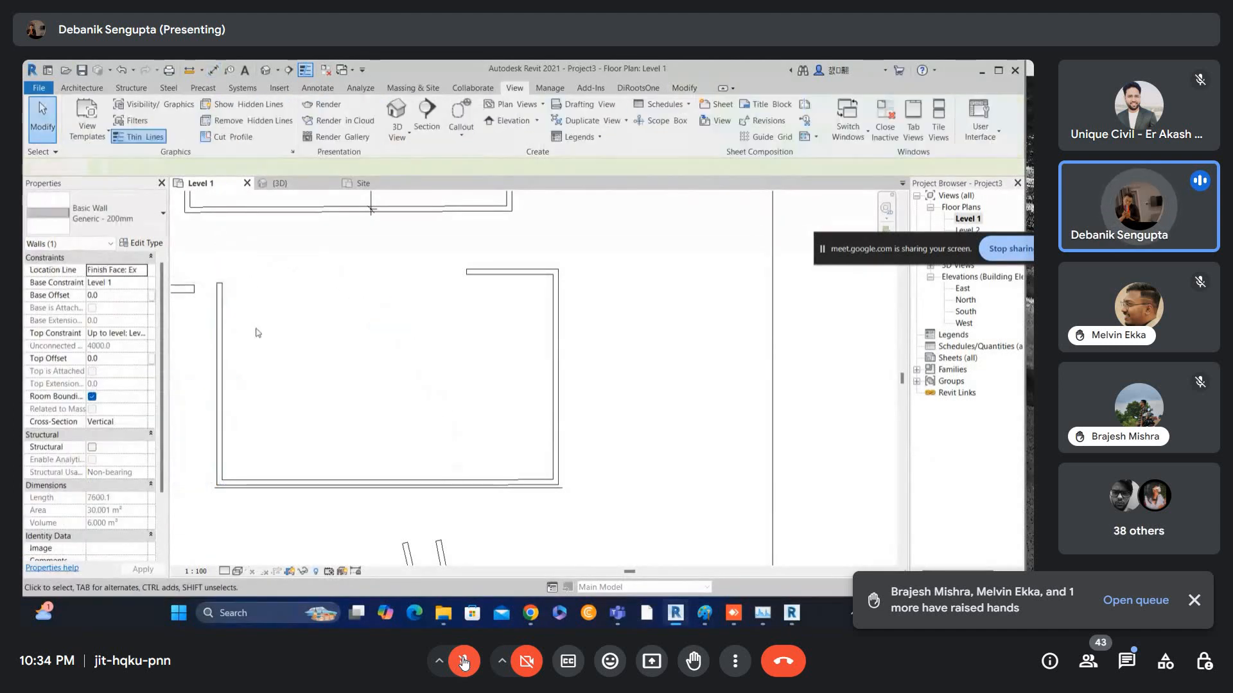
- Place an aligned dimension between the inner faces of the lower block's left and right walls
key(d)
key(i)
key(Escape)
click(554, 308)
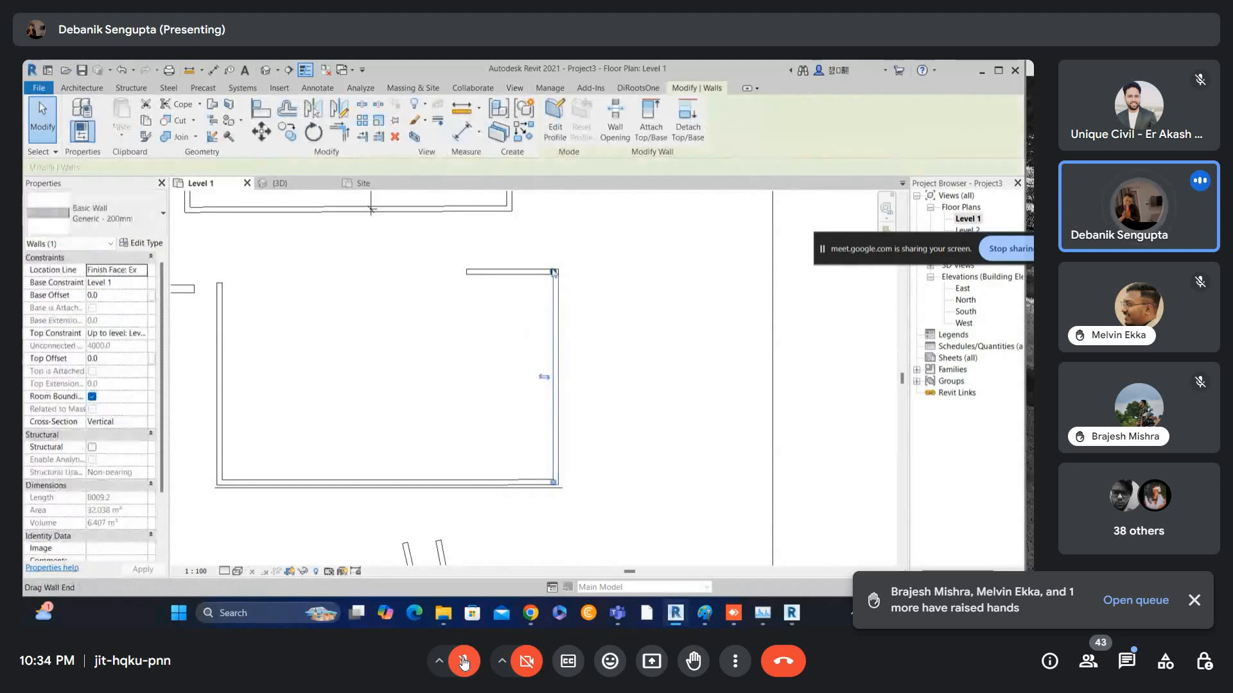
key(Escape)
key(d)
key(i)
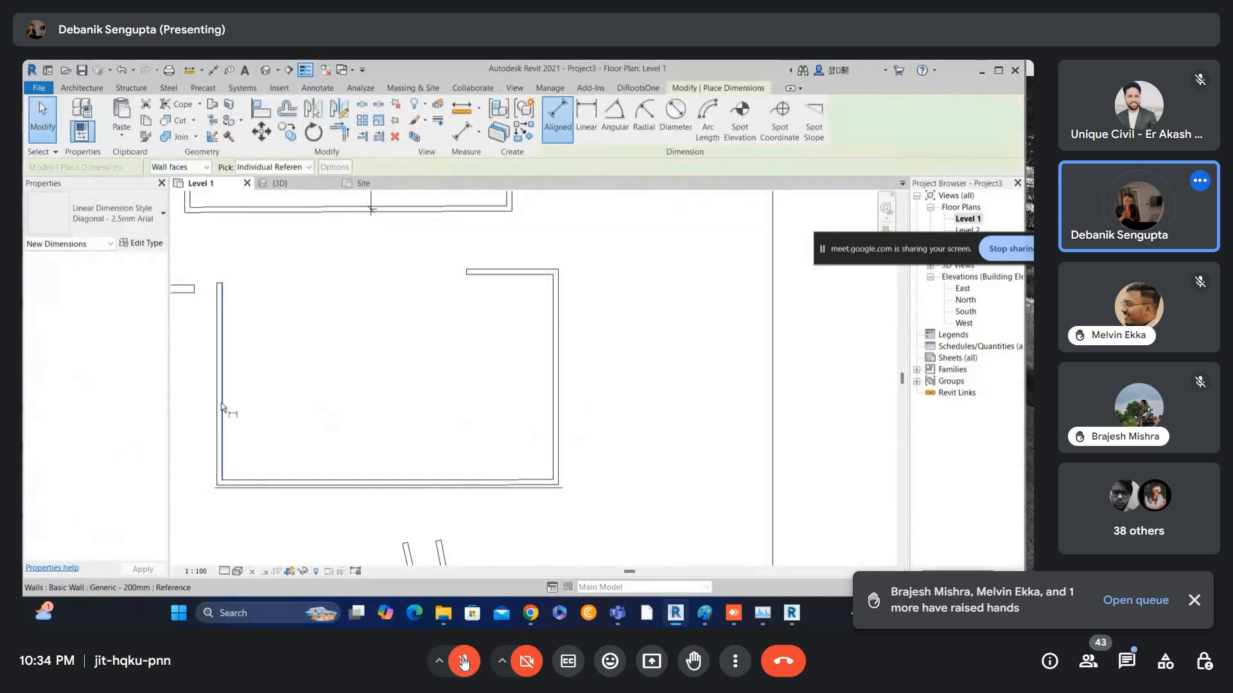
click(224, 404)
click(554, 371)
click(413, 391)
scroll(414, 391, up, 1)
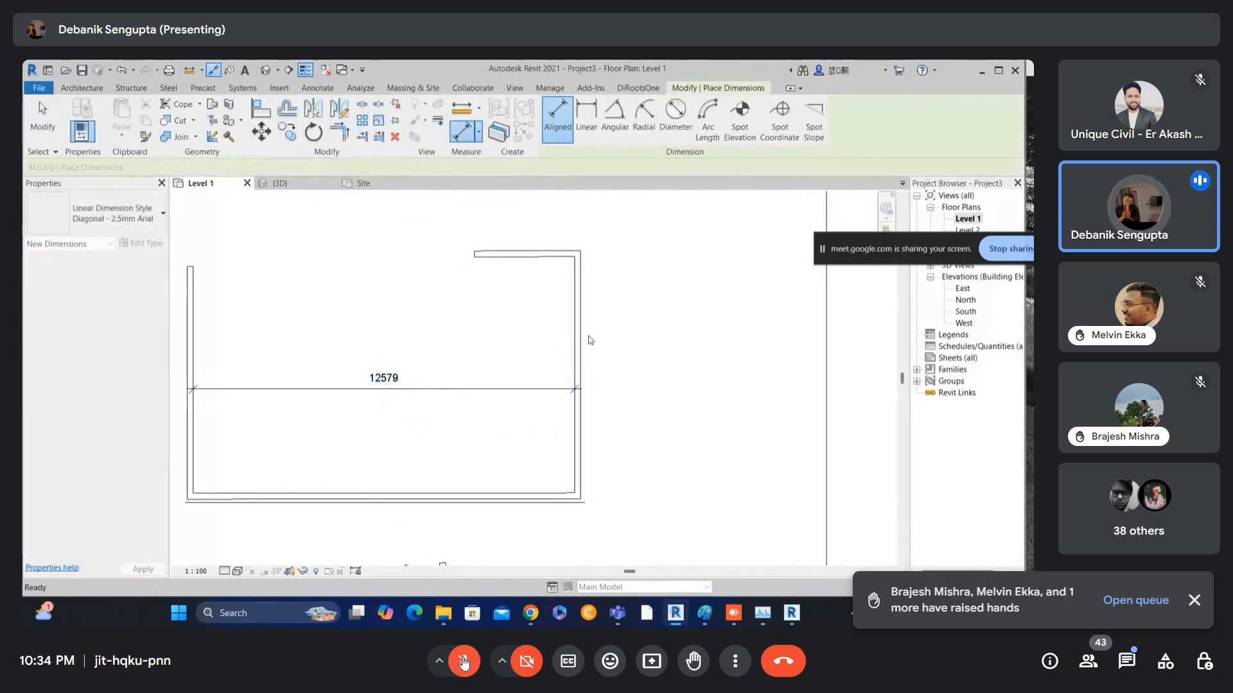
- Set the distance between the lower block's left and right walls to 12580 mm by moving the right wall
key(Escape)
click(575, 348)
click(383, 379)
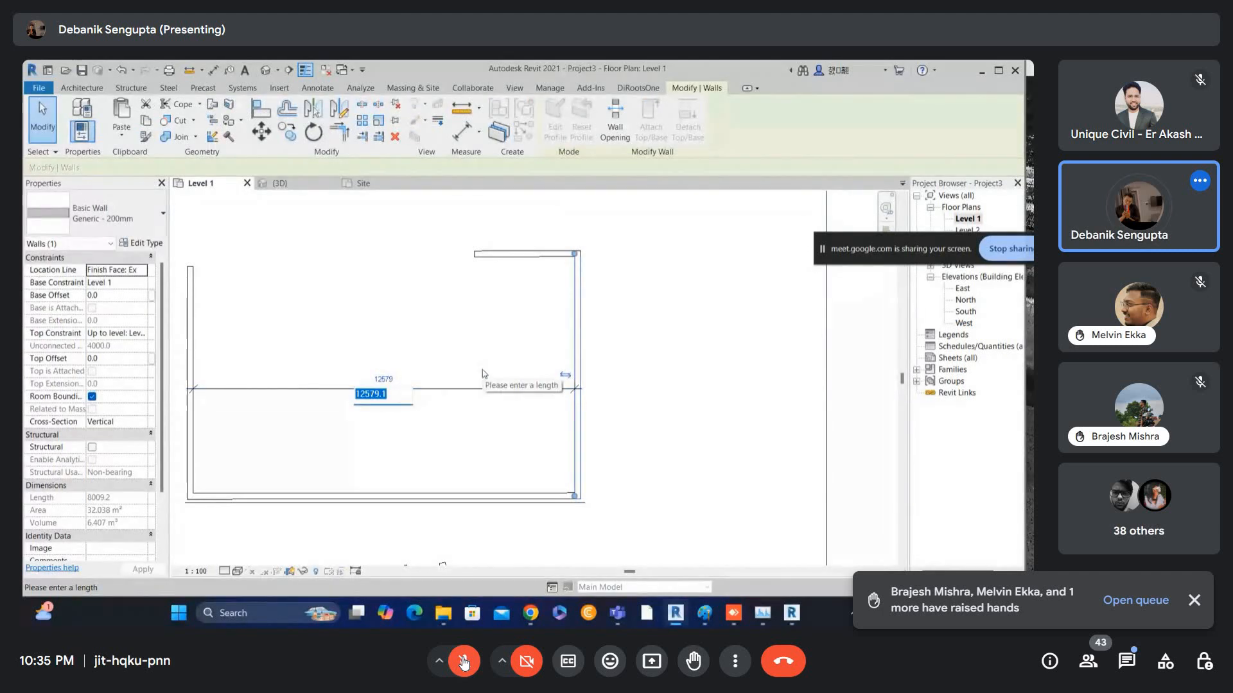
text(12580)
key(Return)
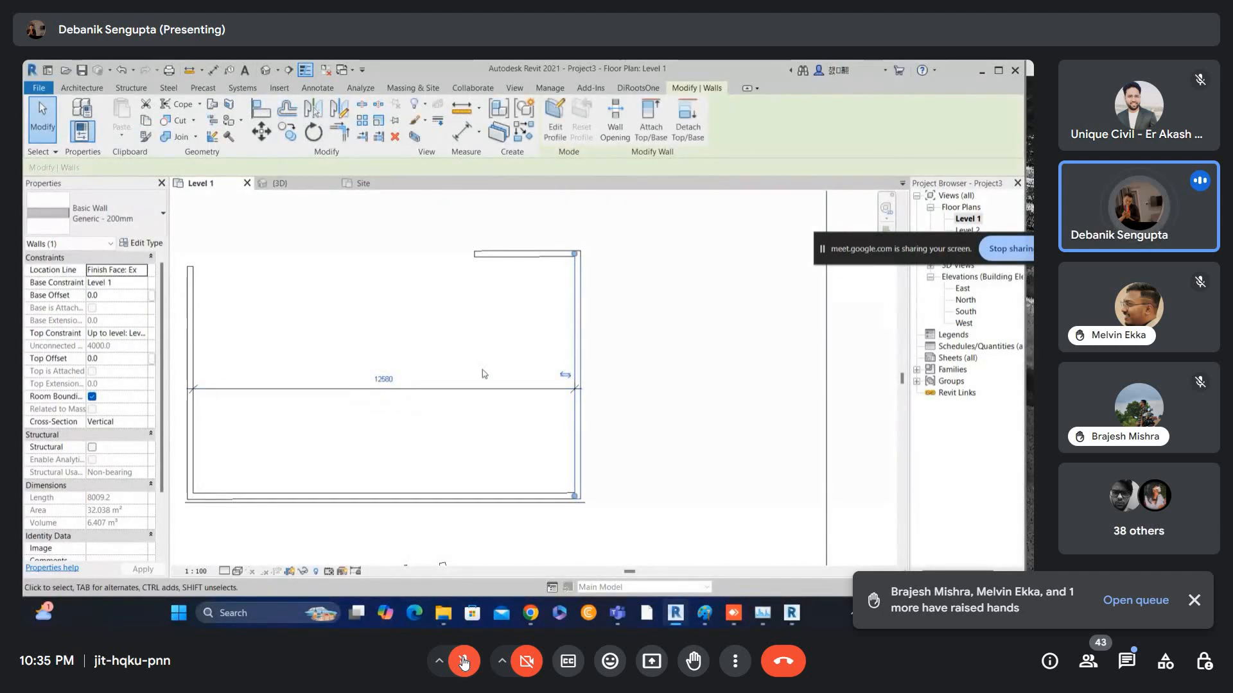
key(Escape)
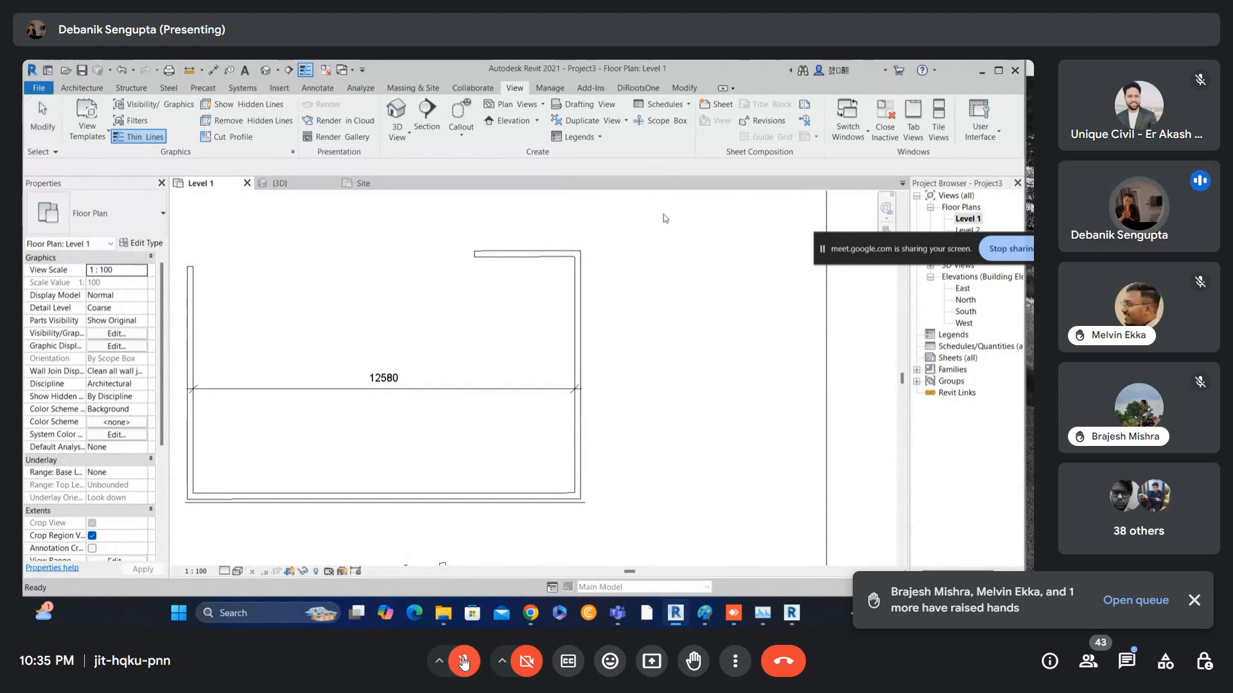
- Hide the crop region of the Level 1 plan and view the whole cropped drawing
scroll(359, 386, down, 2)
scroll(148, 463, down, 1)
click(665, 443)
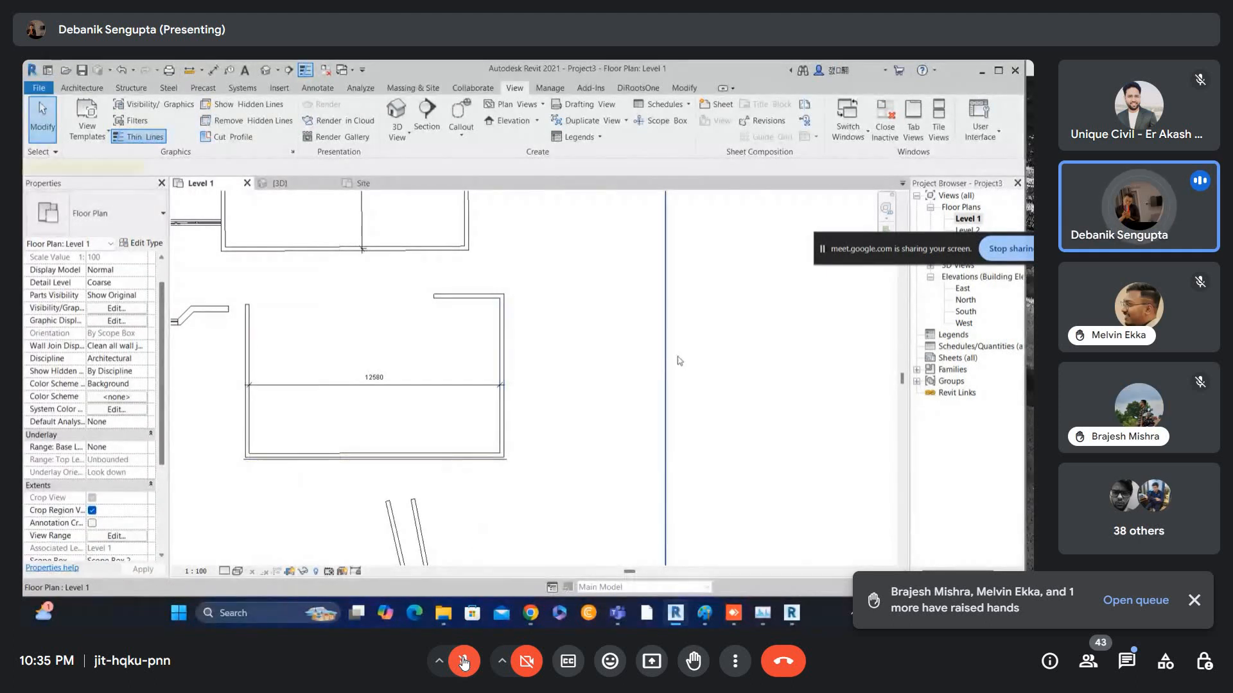
click(92, 511)
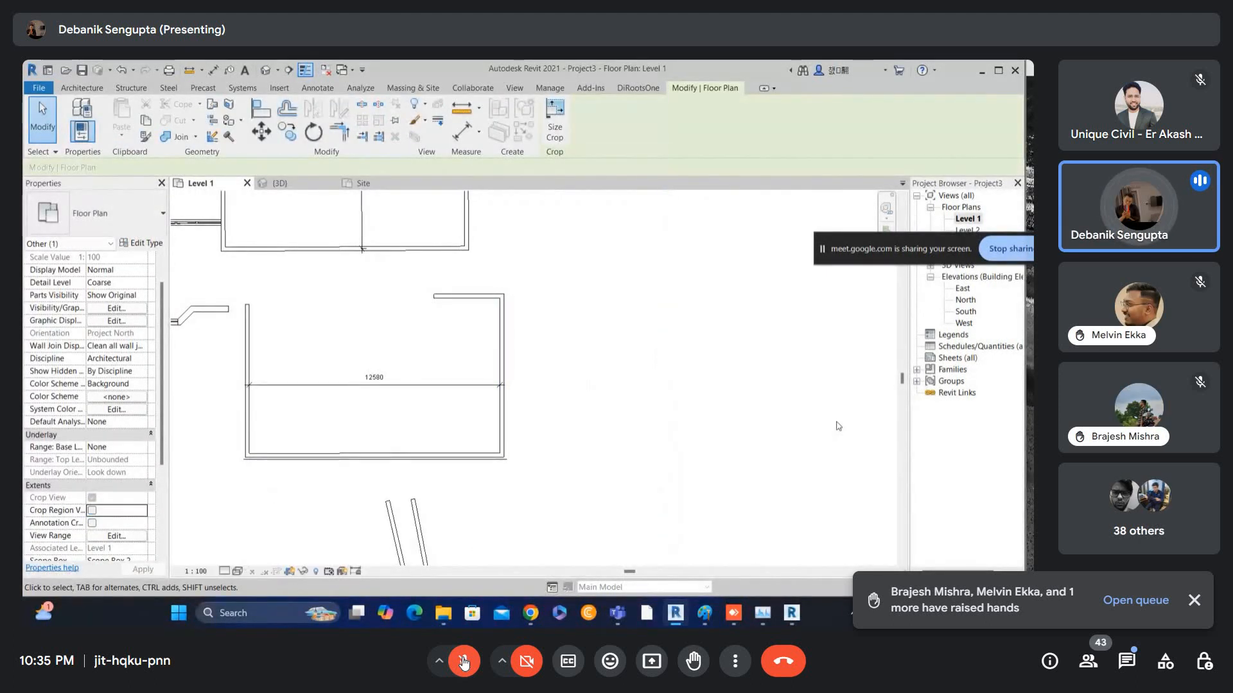
scroll(660, 356, down, 5)
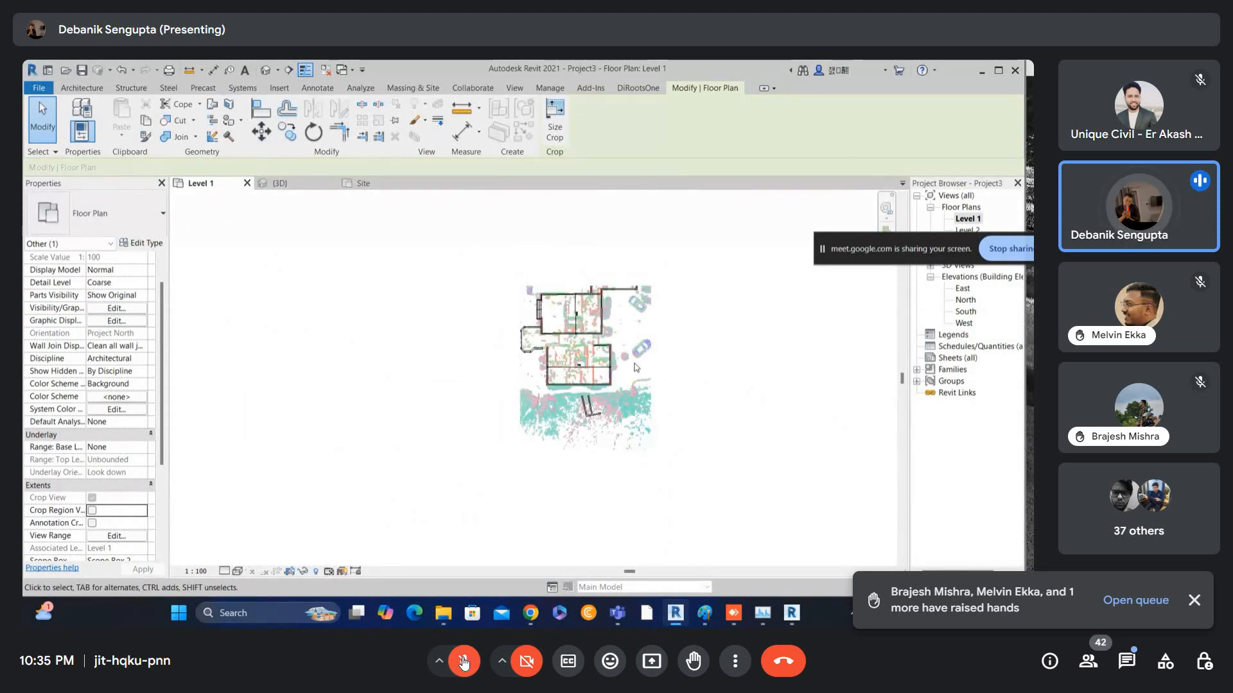
scroll(636, 366, down, 1)
scroll(125, 508, down, 3)
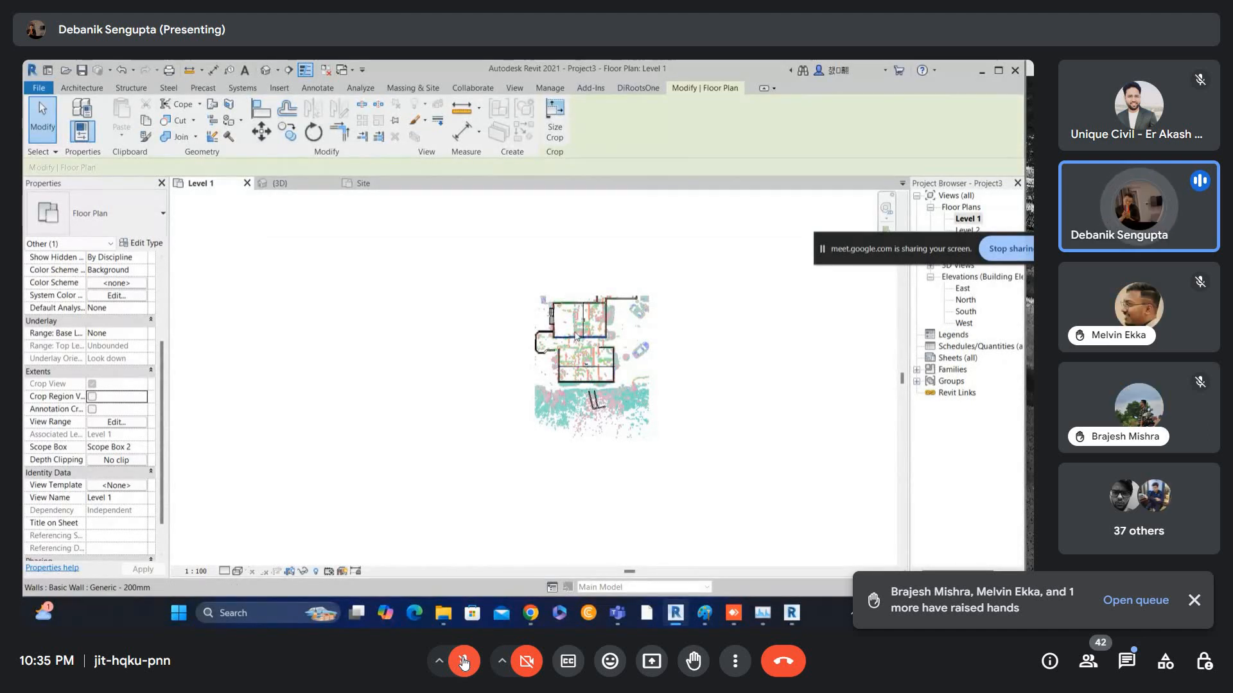
scroll(532, 334, up, 1)
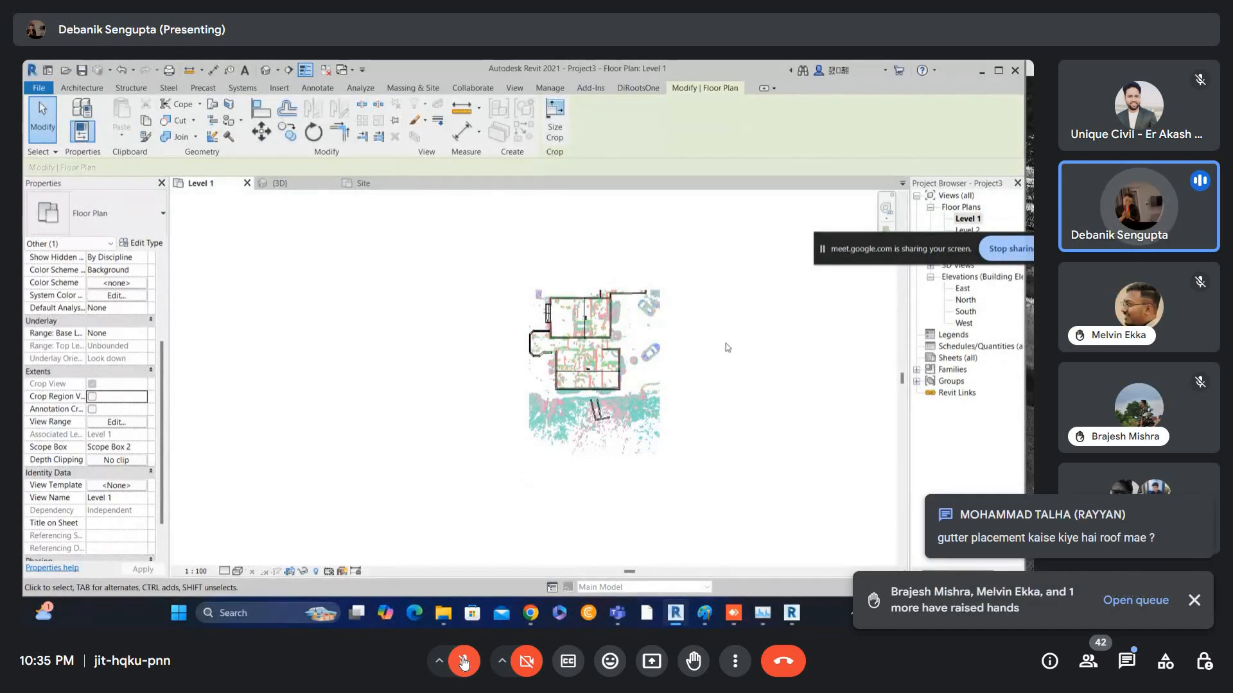
- Show the crop region of the Level 1 plan and turn on its annotation crop
click(91, 396)
click(92, 409)
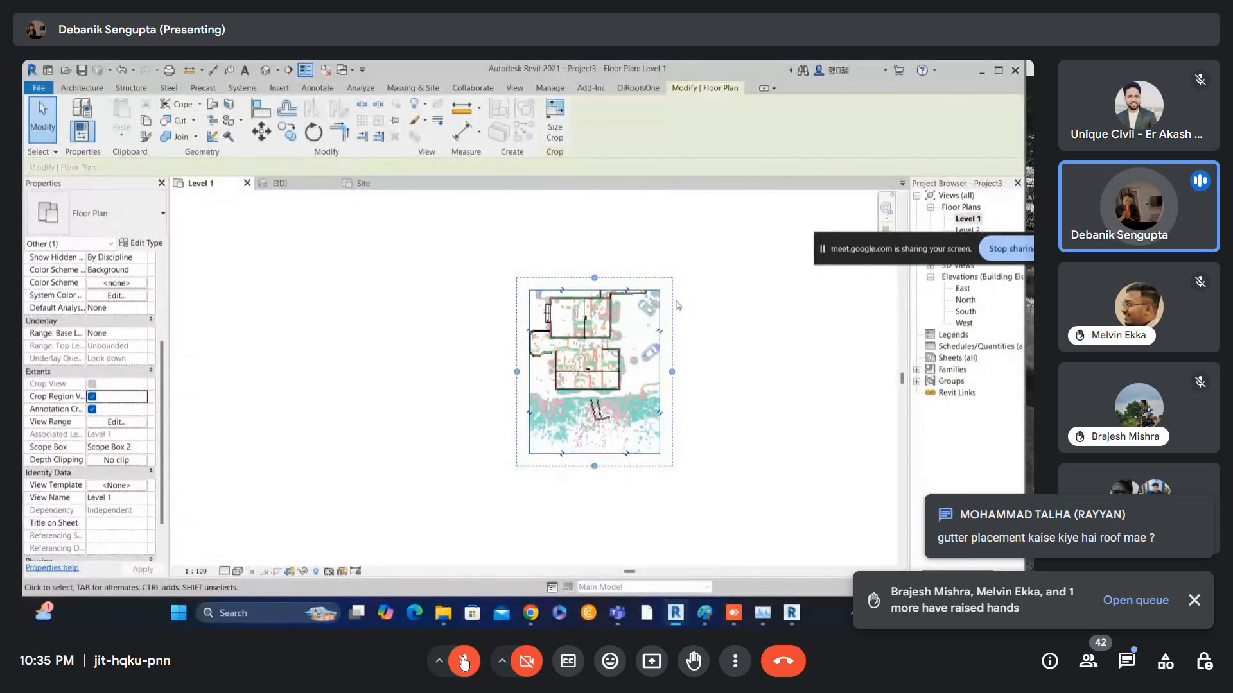
scroll(672, 350, up, 1)
scroll(672, 350, up, 1)
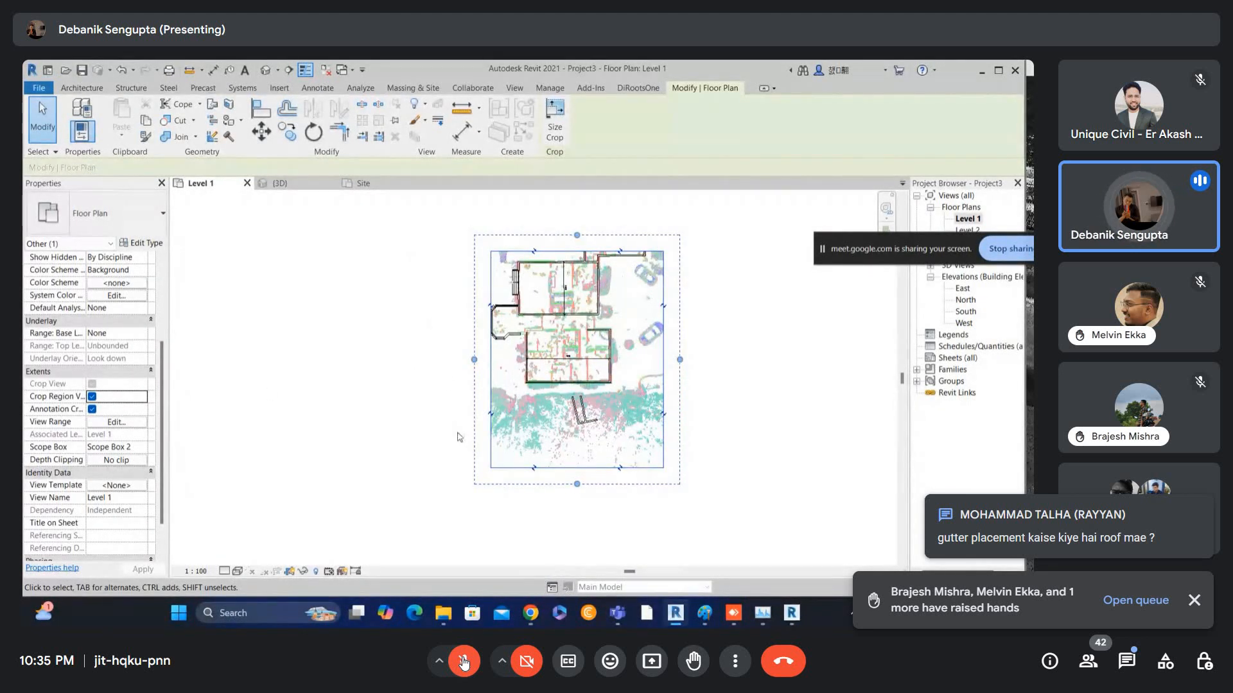
click(315, 276)
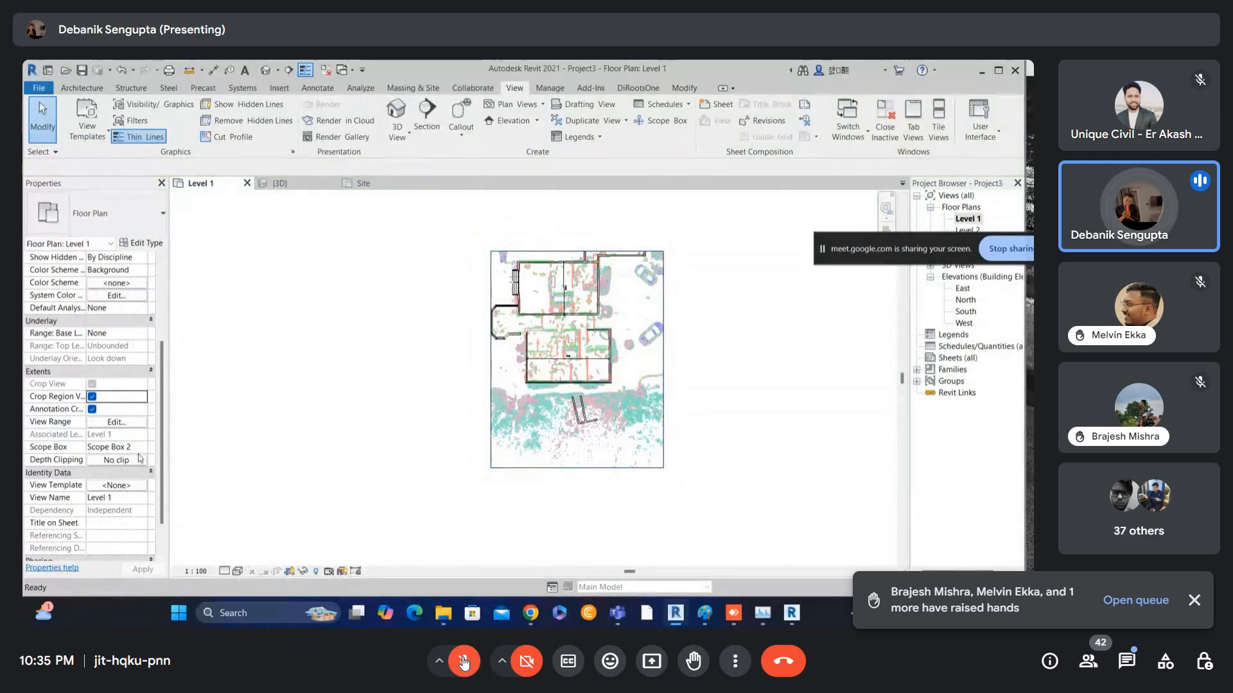
- Set the Level 1 plan's scope box to None and turn off Crop View, Crop Region Visible and Annotation Crop
click(114, 447)
click(114, 459)
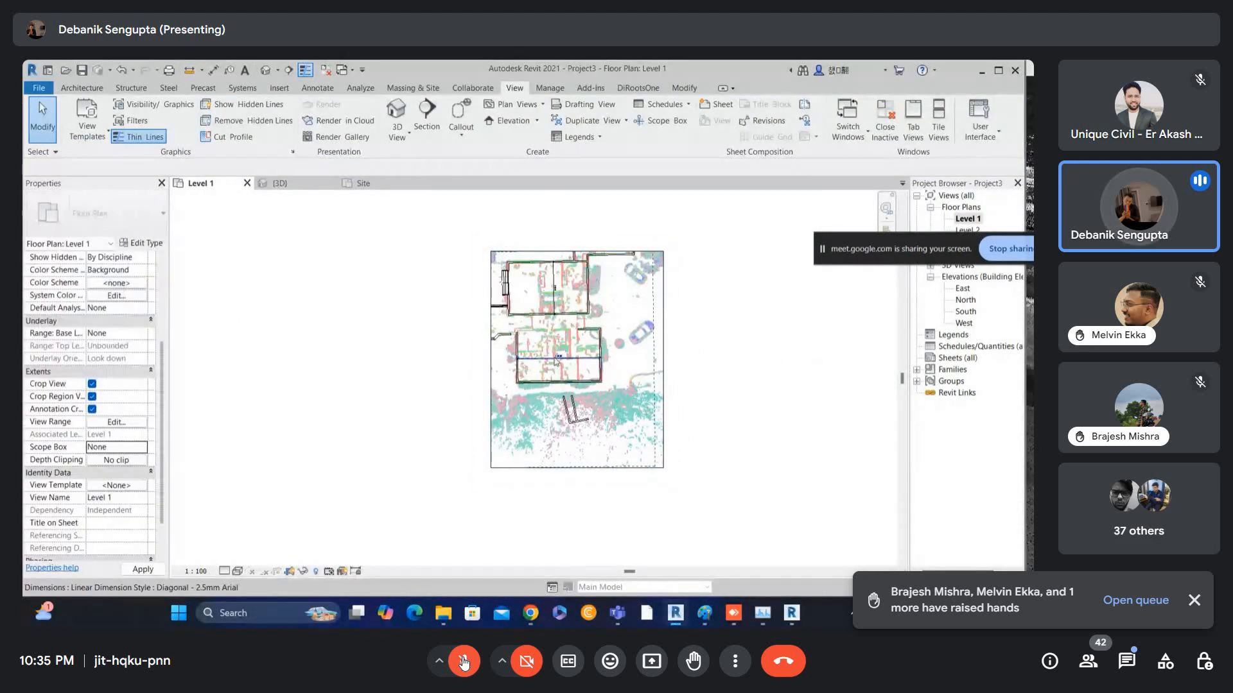
click(92, 383)
click(92, 396)
click(92, 409)
scroll(701, 333, down, 3)
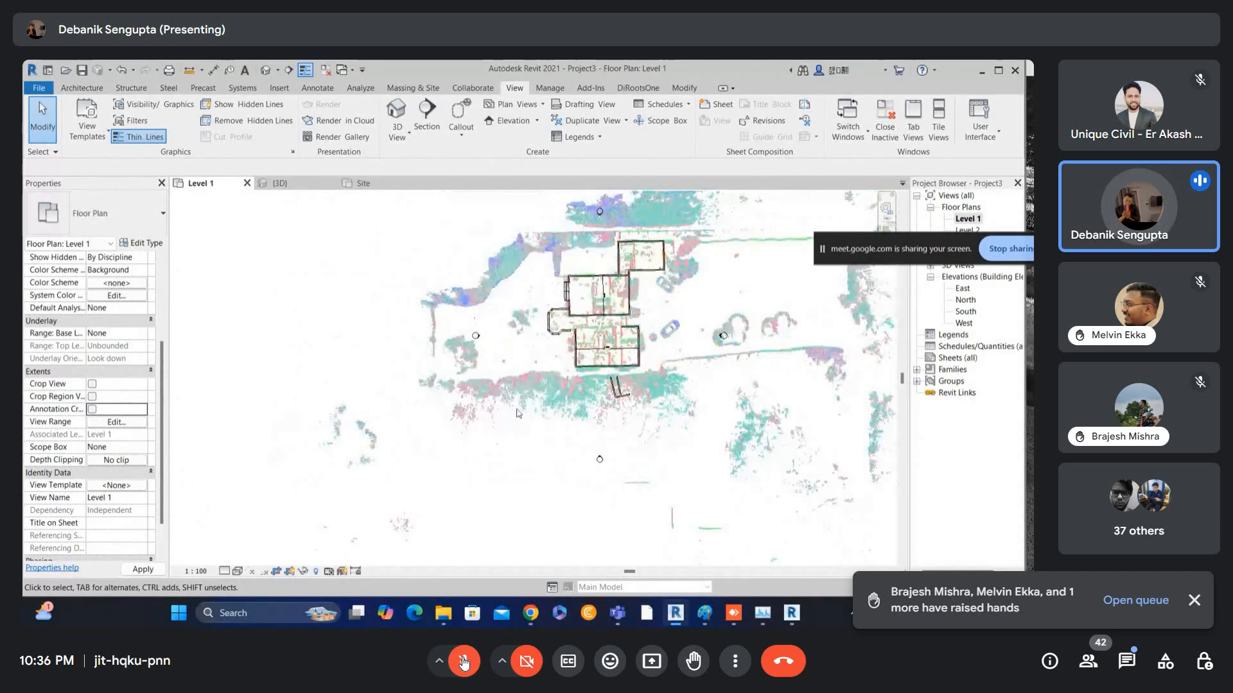
- Enlarge Scope Box 2 on all four sides so that it encloses the building and most of the scanned site
click(549, 352)
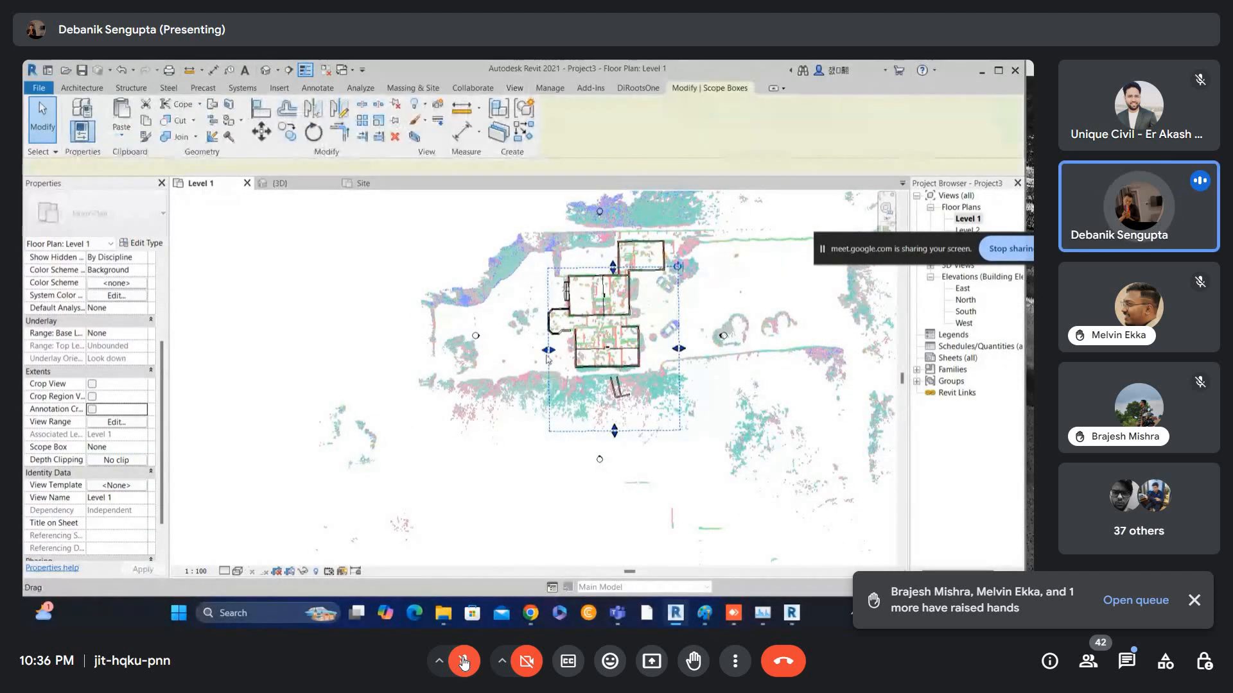
drag(542, 350, 414, 350)
scroll(470, 321, down, 1)
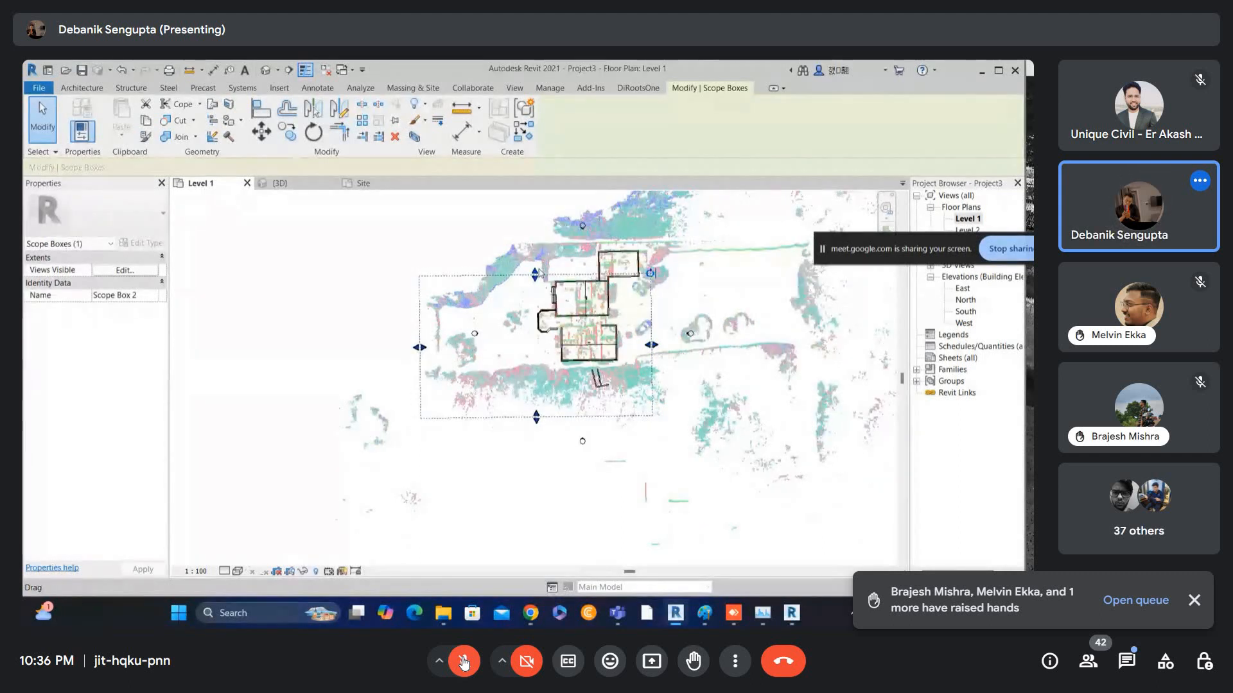
drag(536, 274, 537, 212)
scroll(590, 250, down, 1)
drag(636, 299, 756, 300)
drag(608, 376, 610, 532)
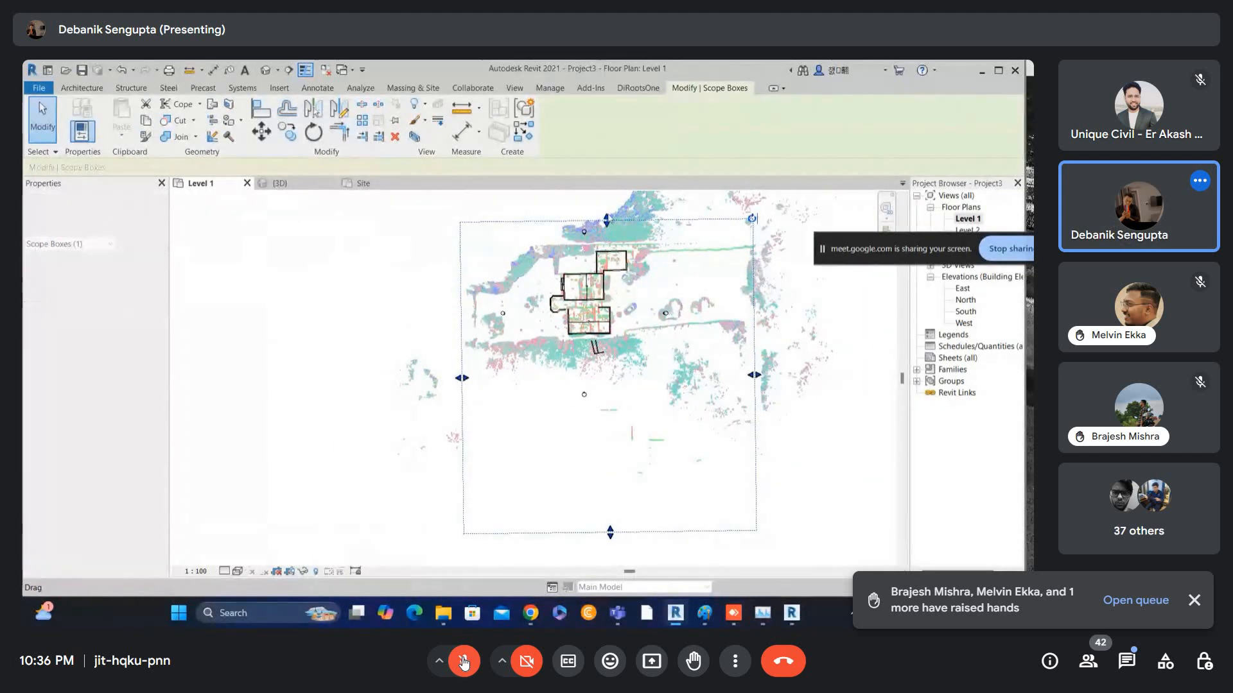
middle_drag(604, 224, 601, 309)
drag(604, 304, 586, 245)
scroll(588, 254, down, 1)
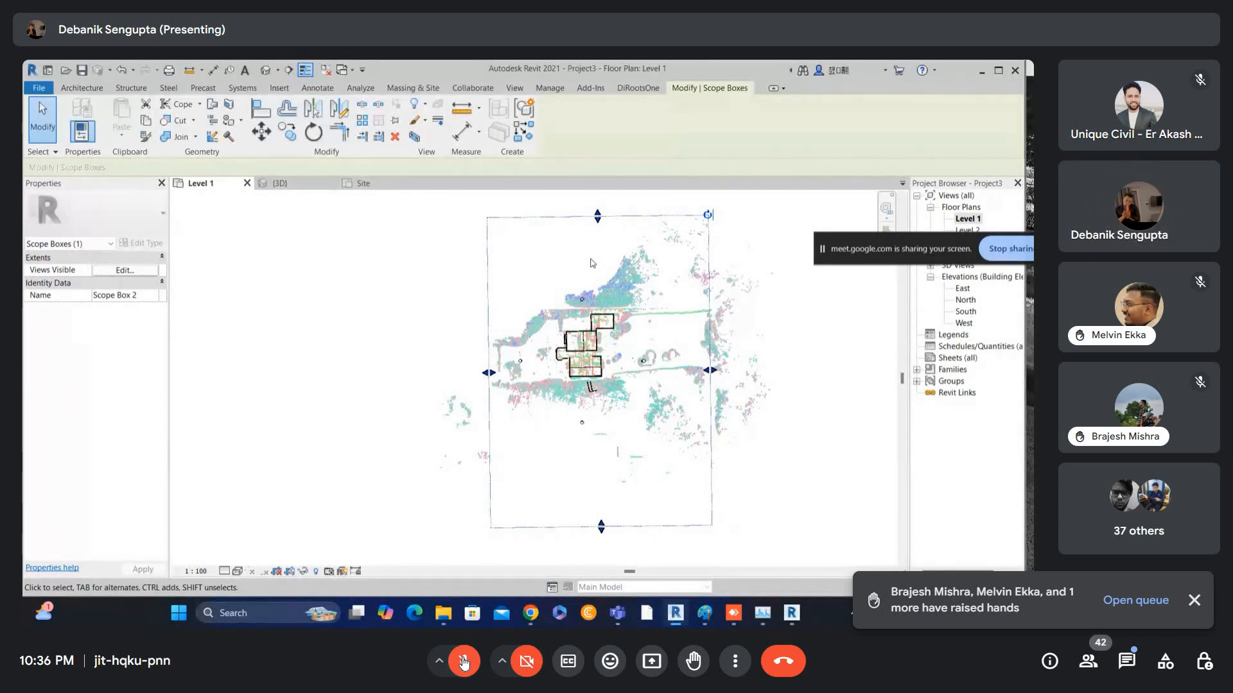
key(Escape)
- Move the screen-sharing bar clear of the floor plan list, look at the Site plan and return to Level 1
drag(870, 259, 904, 347)
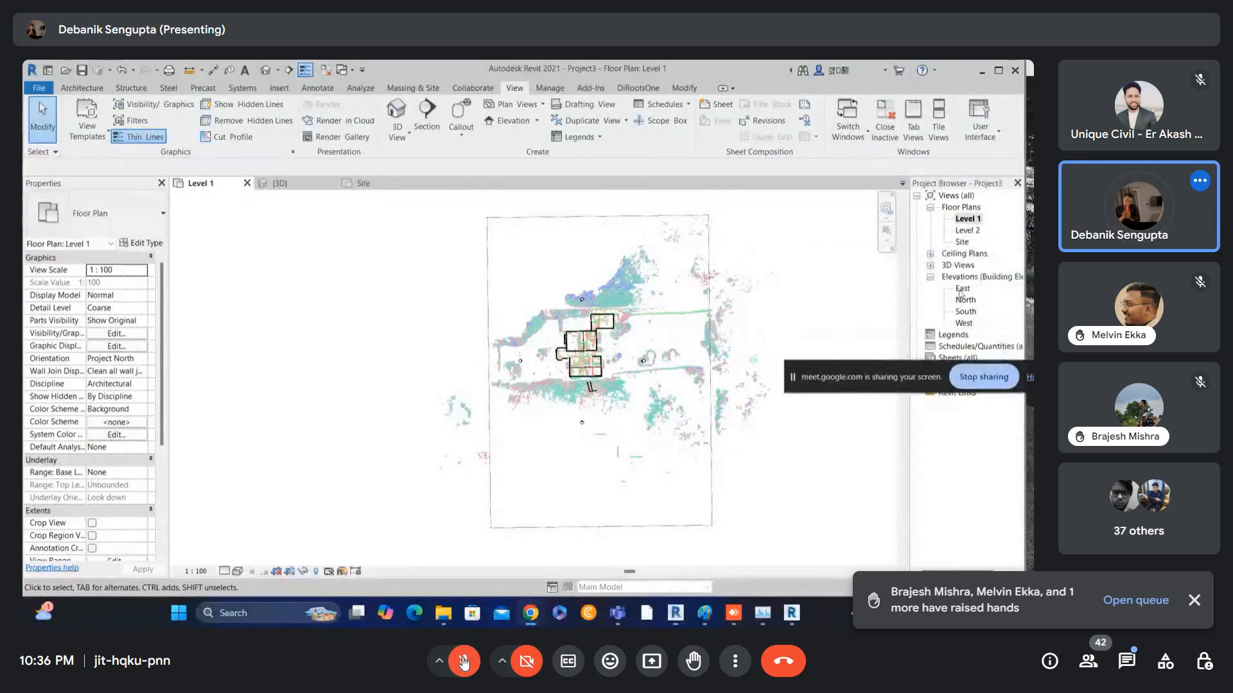
double_click(962, 242)
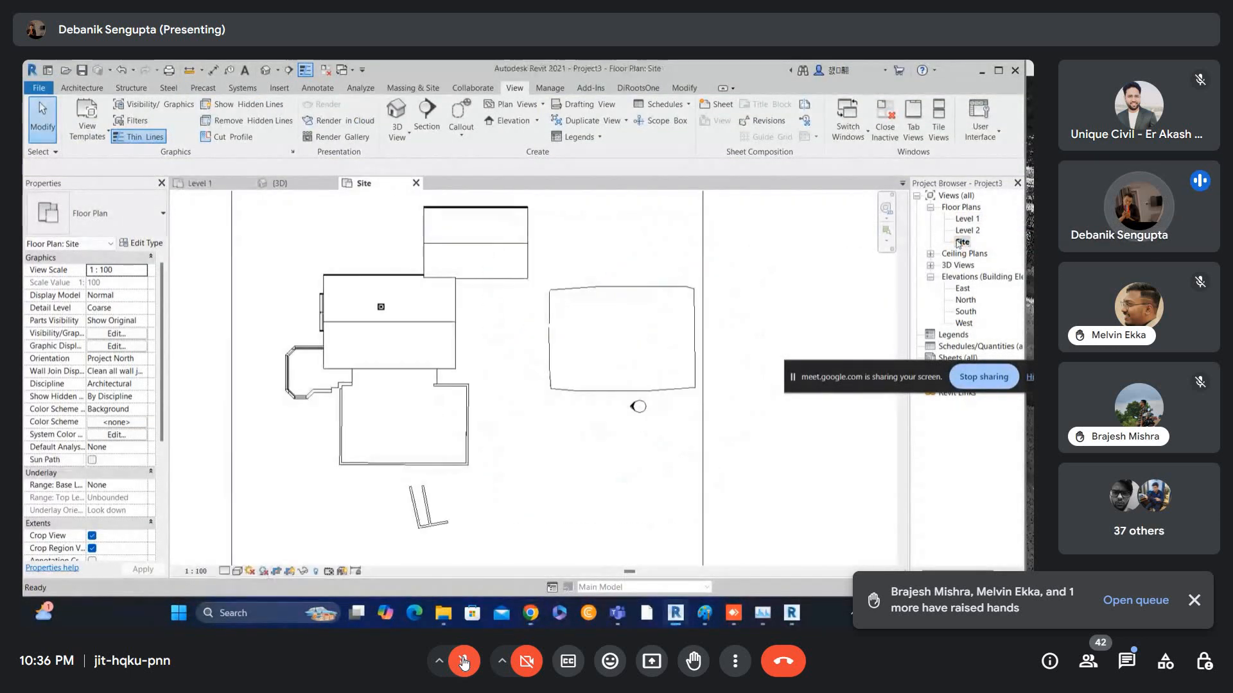
double_click(967, 219)
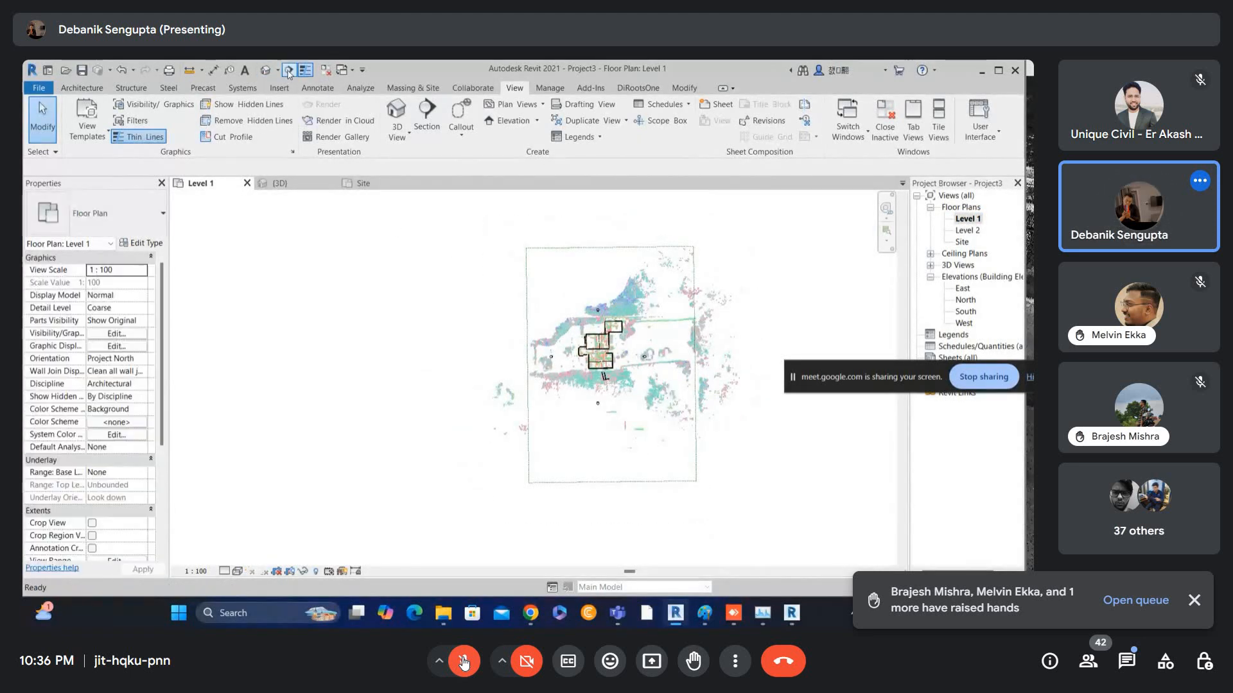
- Place a section line running north-south just west of the building on the Level 1 plan
click(426, 112)
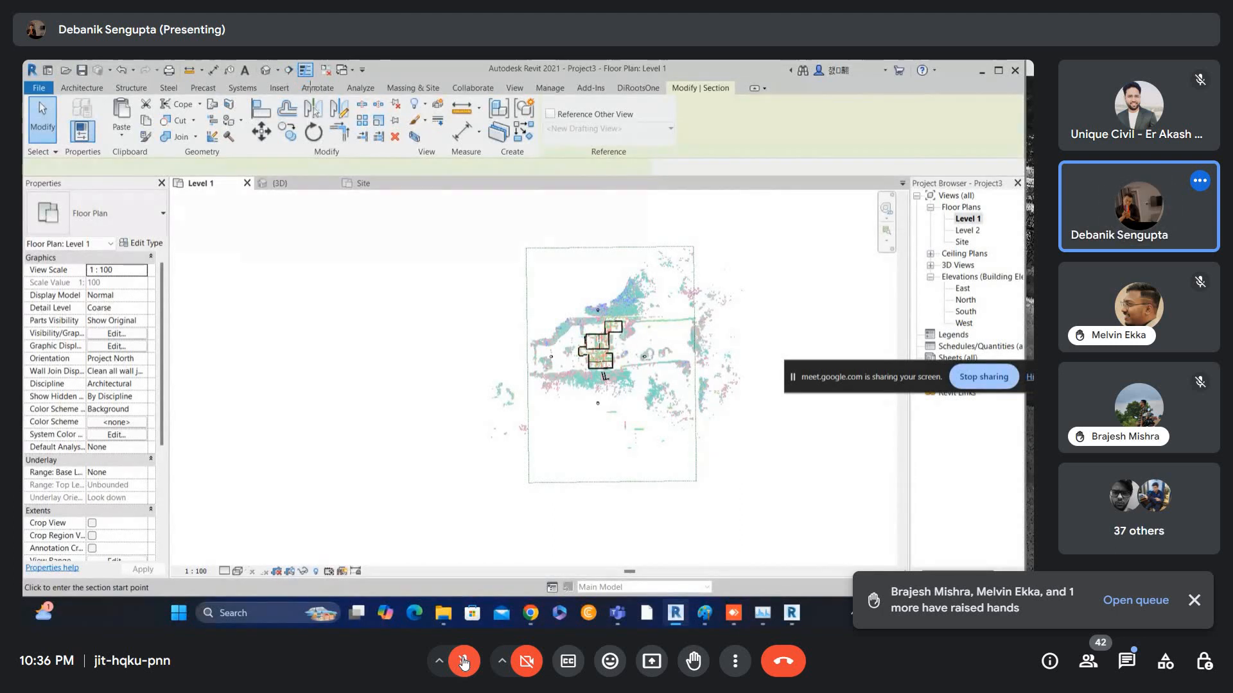
click(316, 234)
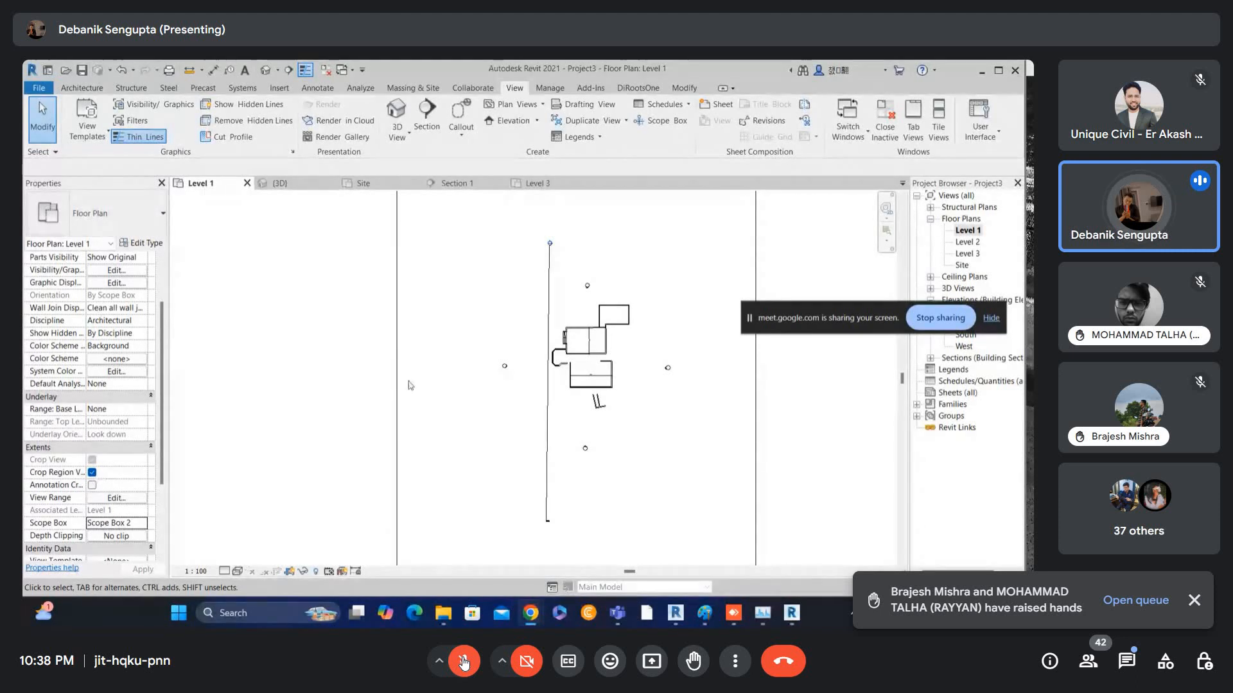
- Set the Level 1 plan's scope box to None and turn off Crop View and Crop Region Visible
scroll(394, 395, down, 1)
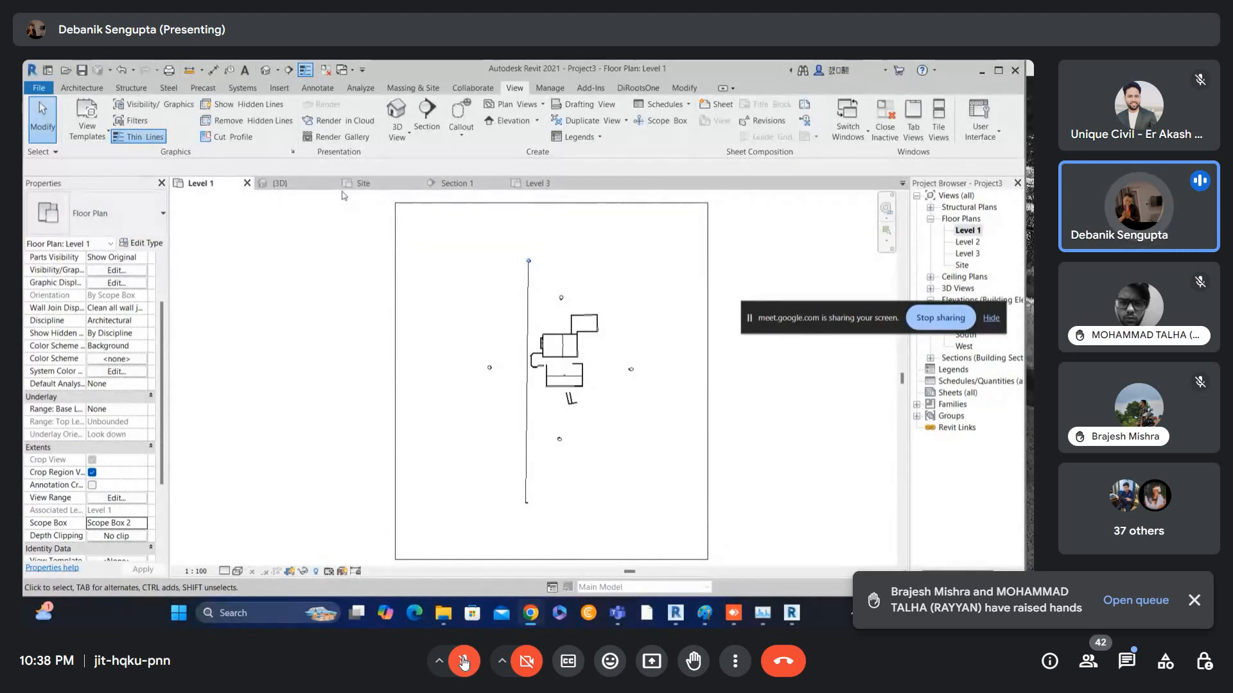
click(141, 526)
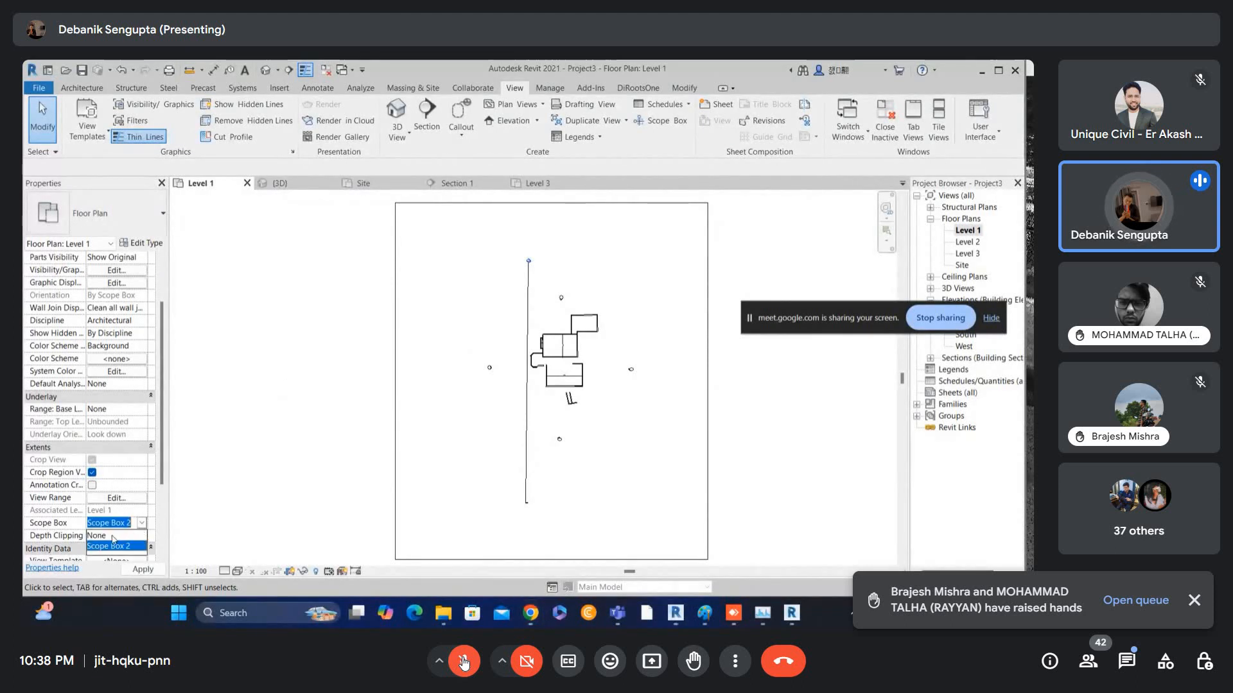
click(122, 534)
click(398, 414)
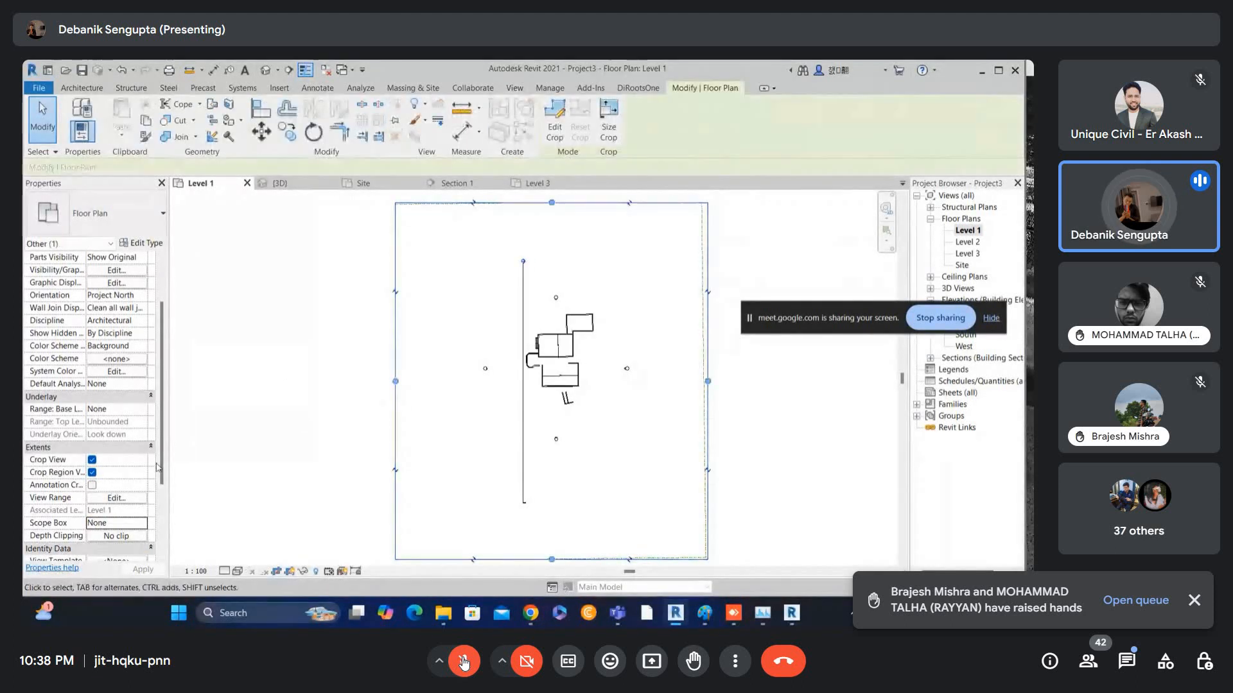
click(92, 460)
click(92, 473)
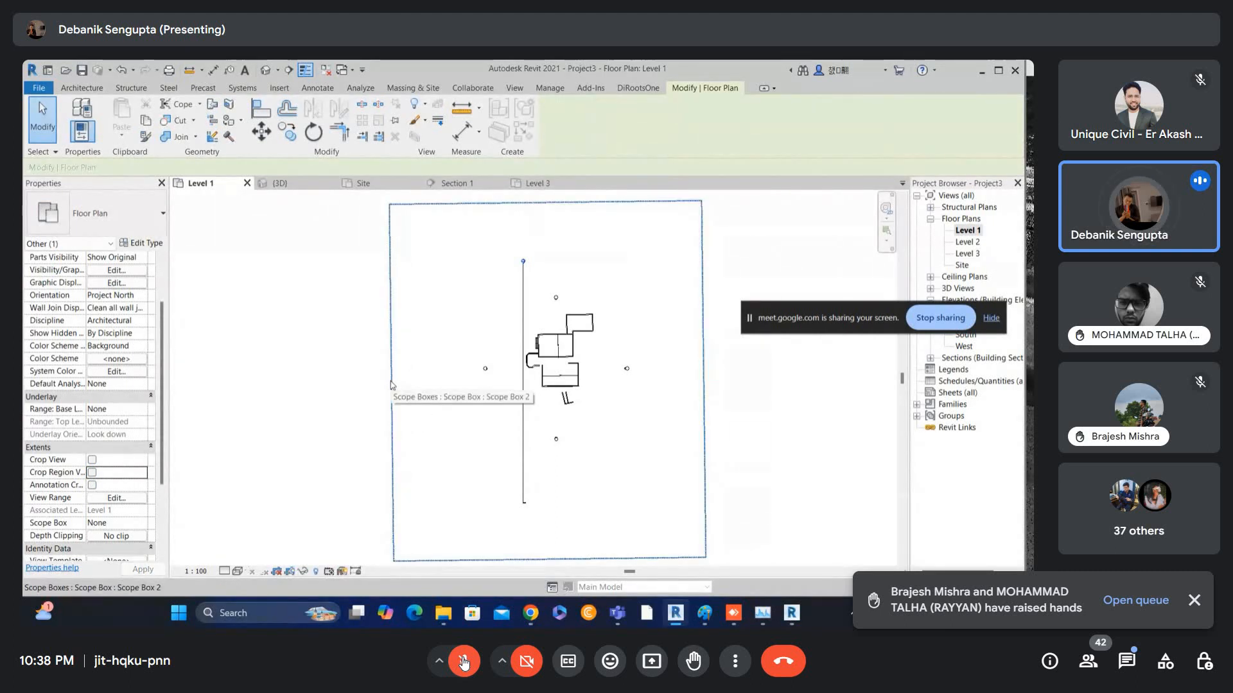
- Enlarge Scope Box 2 on its west, east and south sides, leaving a wide margin around the building
click(391, 386)
scroll(411, 298, down, 1)
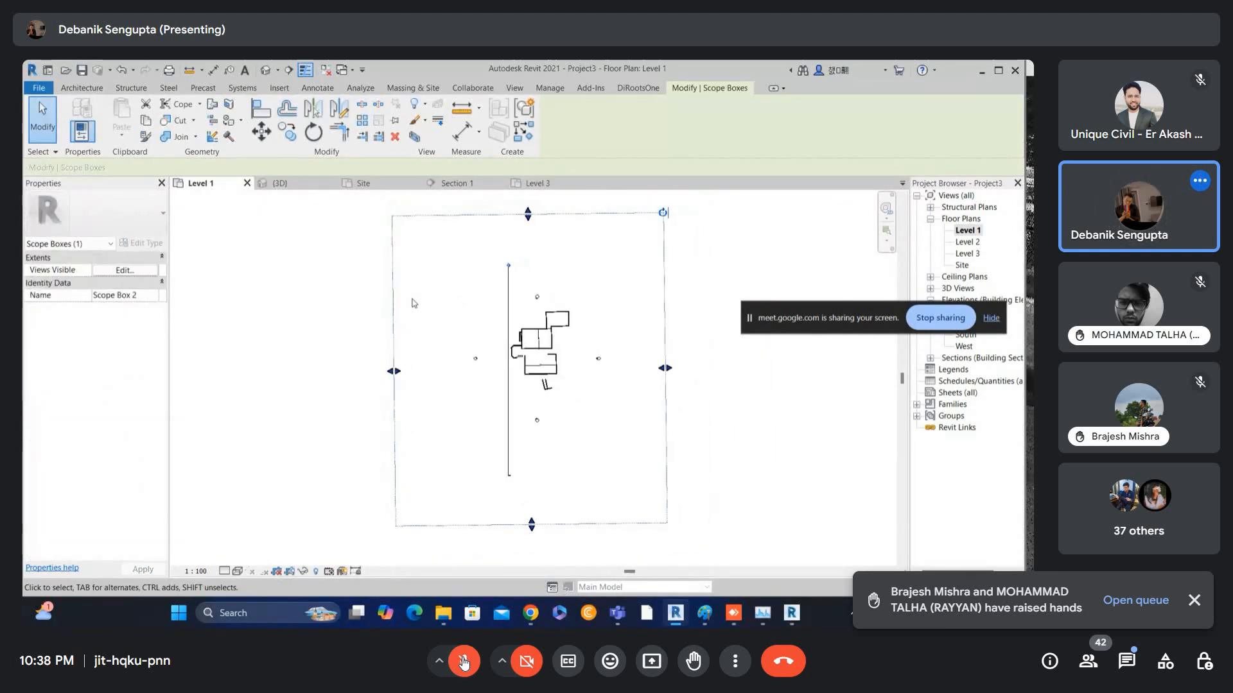
drag(394, 371, 260, 424)
scroll(619, 287, down, 1)
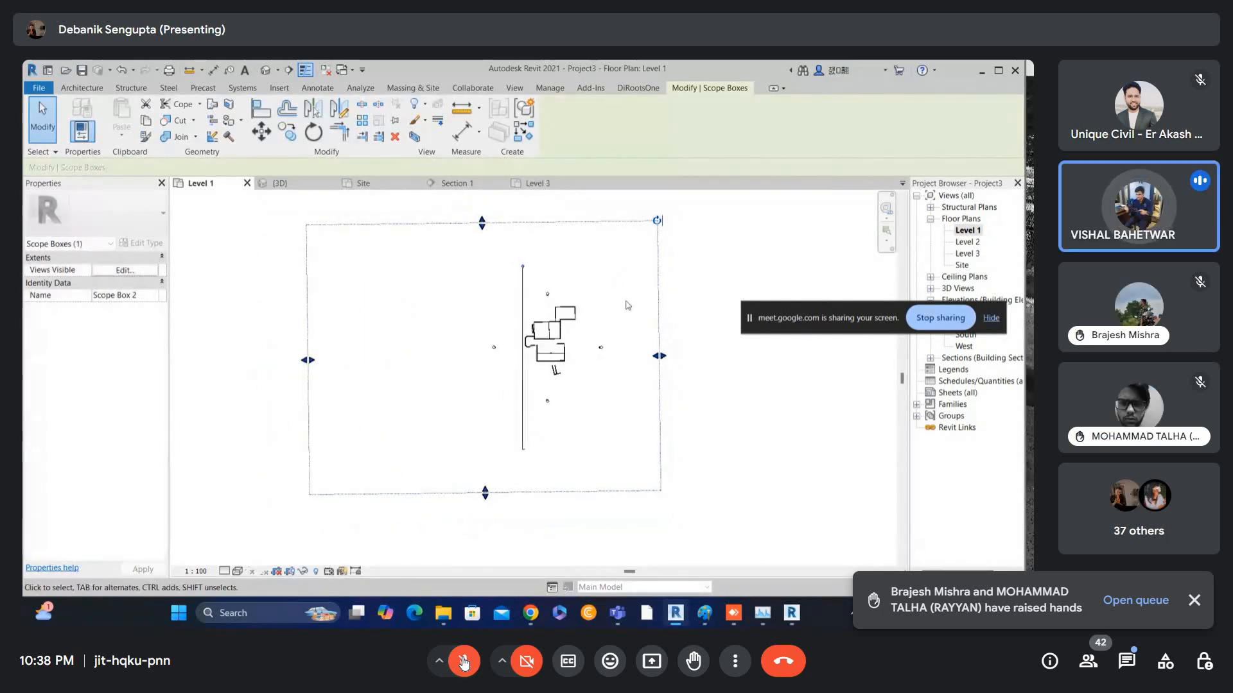
drag(660, 356, 802, 379)
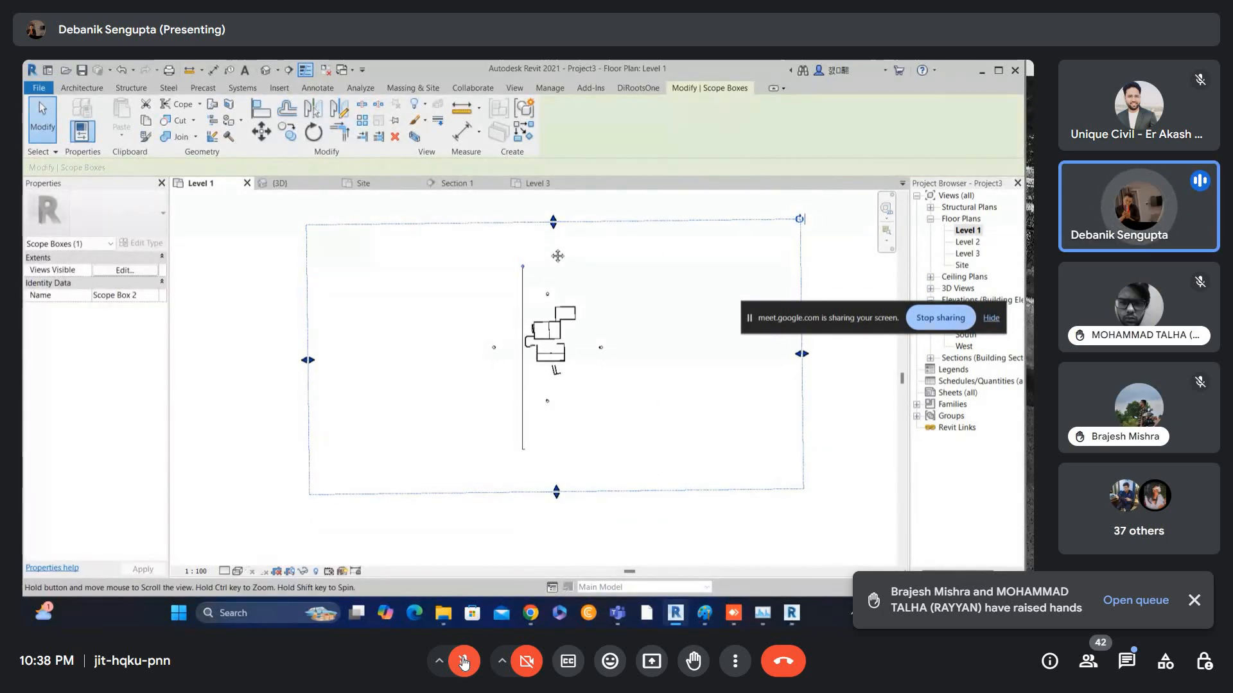
scroll(562, 252, down, 1)
scroll(563, 231, down, 1)
drag(557, 413, 557, 474)
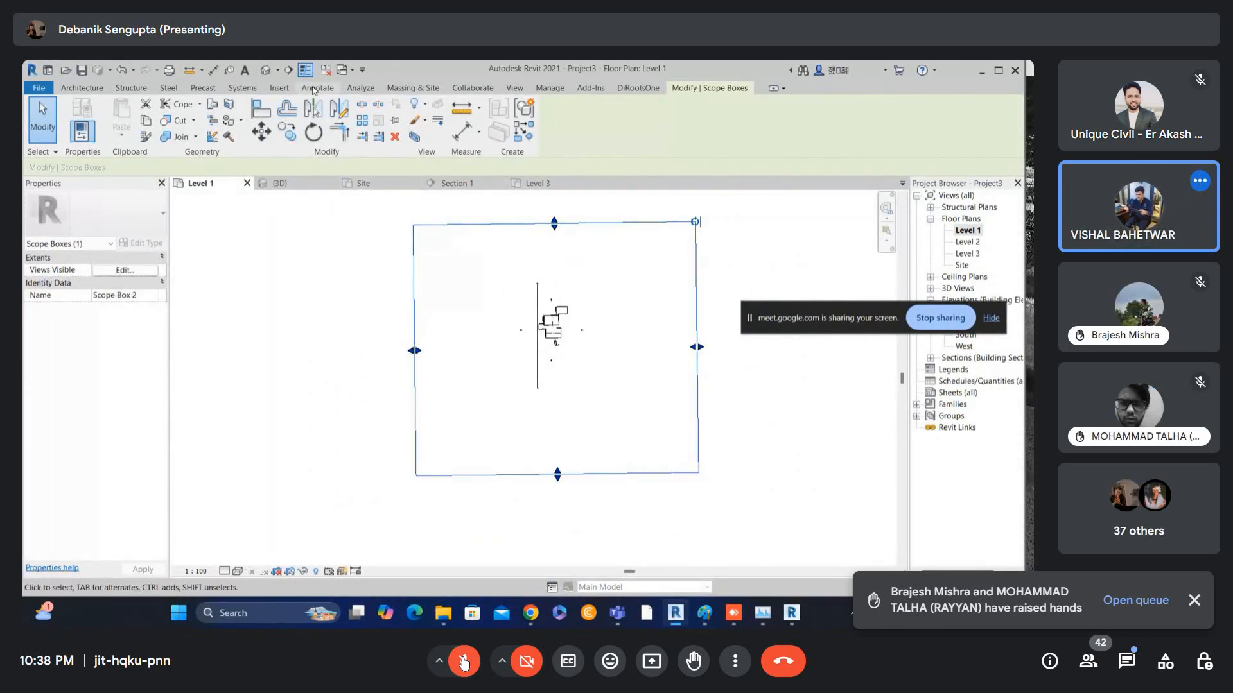
- Draw a new scope box with a height of 12192.0 around the building and section line, inside Scope Box 2
click(514, 88)
click(661, 121)
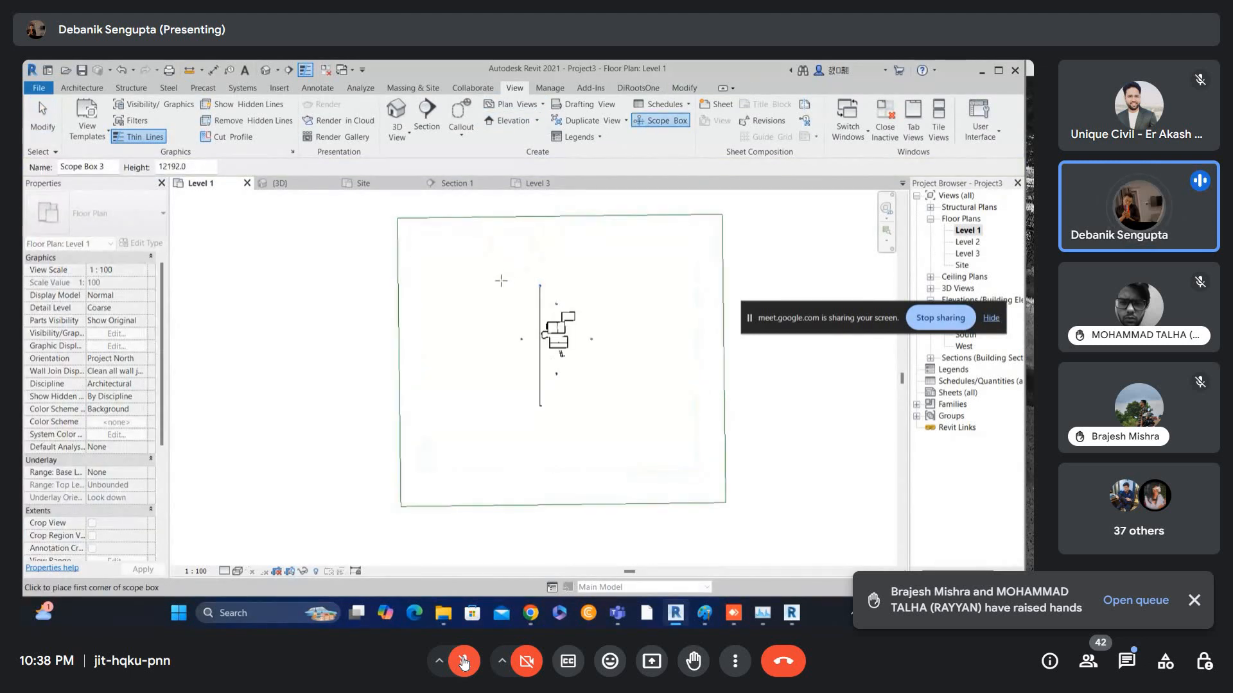
scroll(488, 263, up, 1)
click(479, 249)
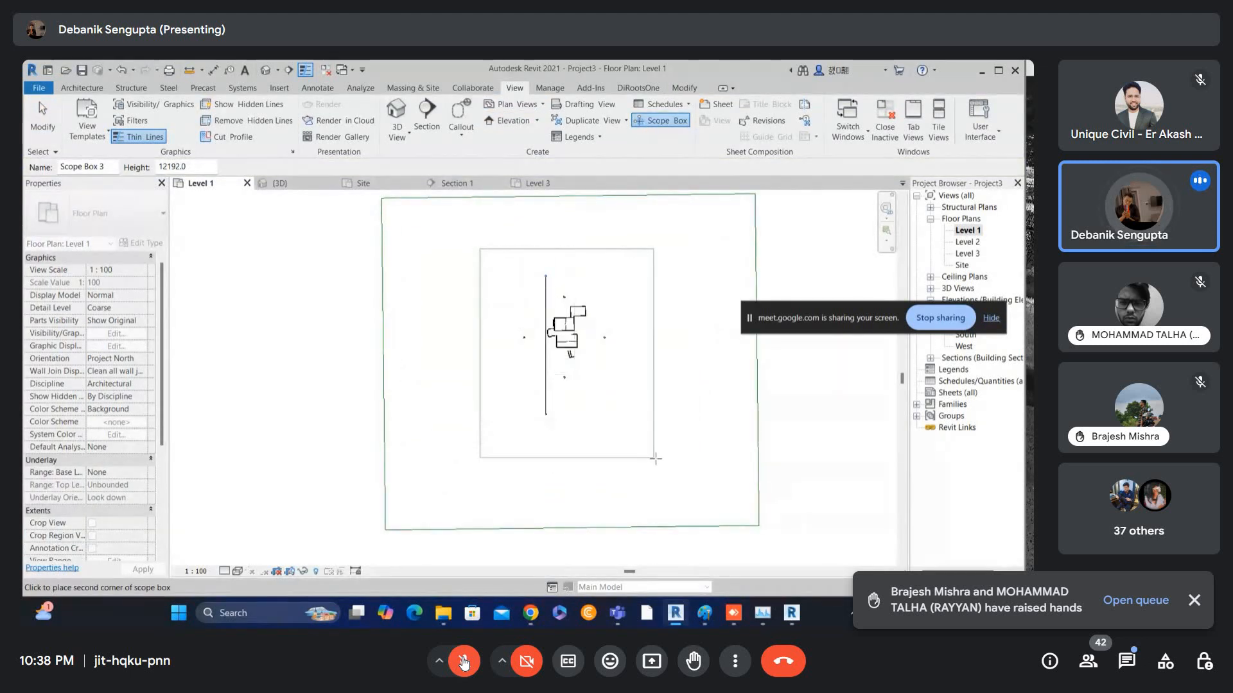
click(653, 409)
right_click(683, 296)
click(700, 302)
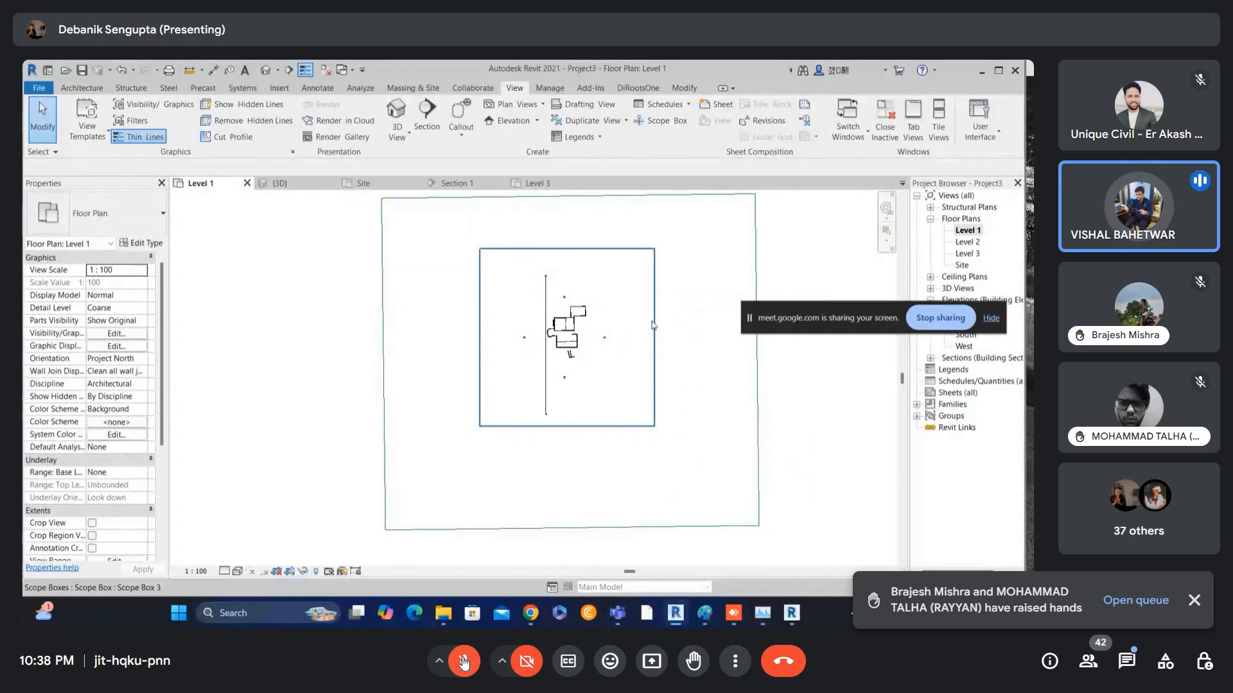
right_click(692, 288)
click(693, 294)
right_click(694, 294)
click(706, 302)
click(655, 322)
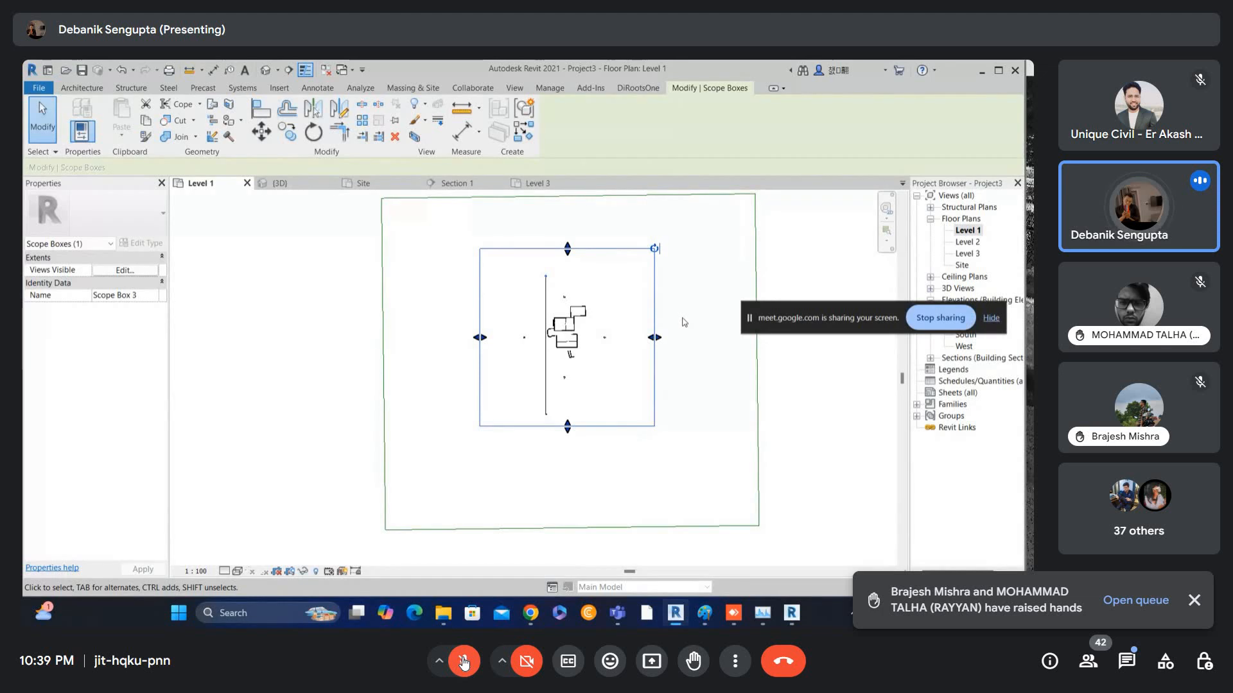
click(603, 337)
click(486, 296)
click(486, 296)
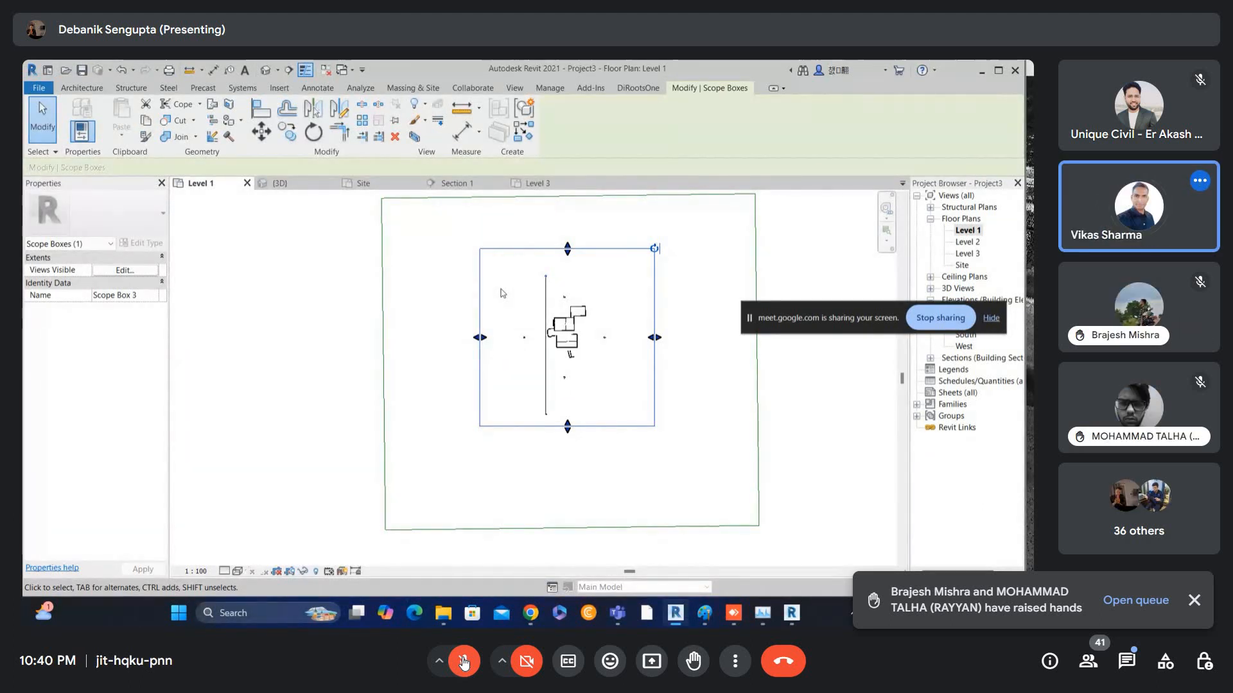
click(593, 238)
right_click(597, 230)
click(619, 237)
right_click(618, 226)
click(635, 238)
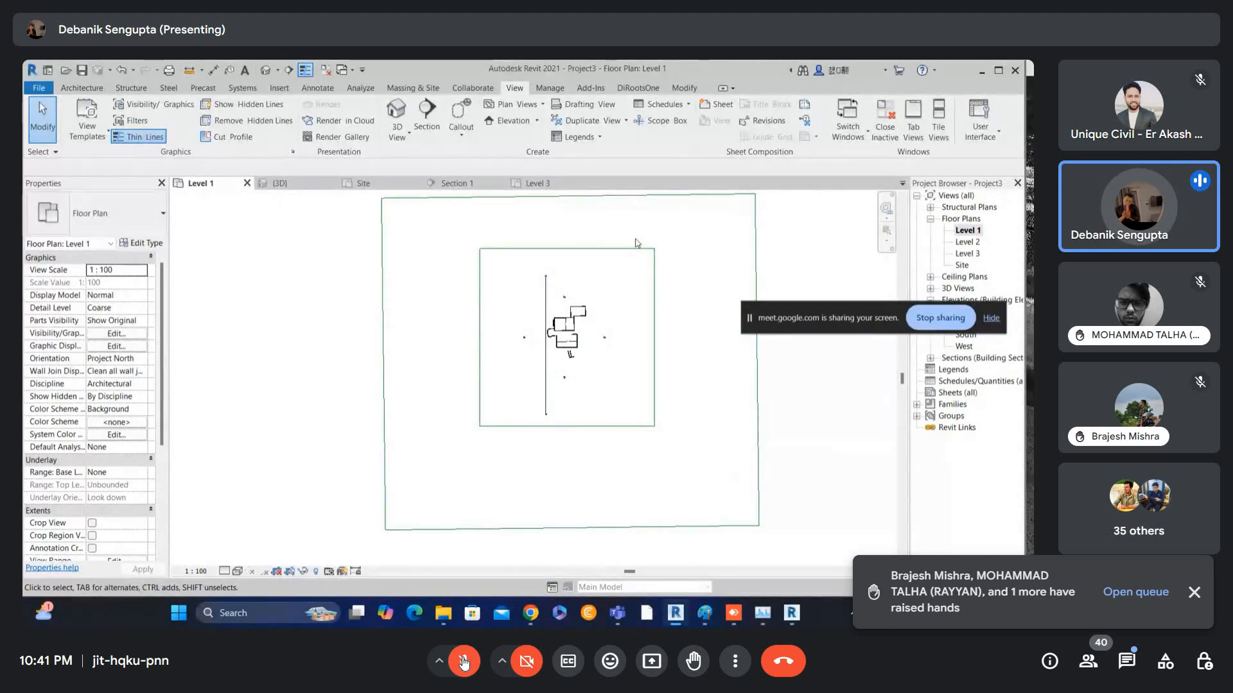
click(463, 661)
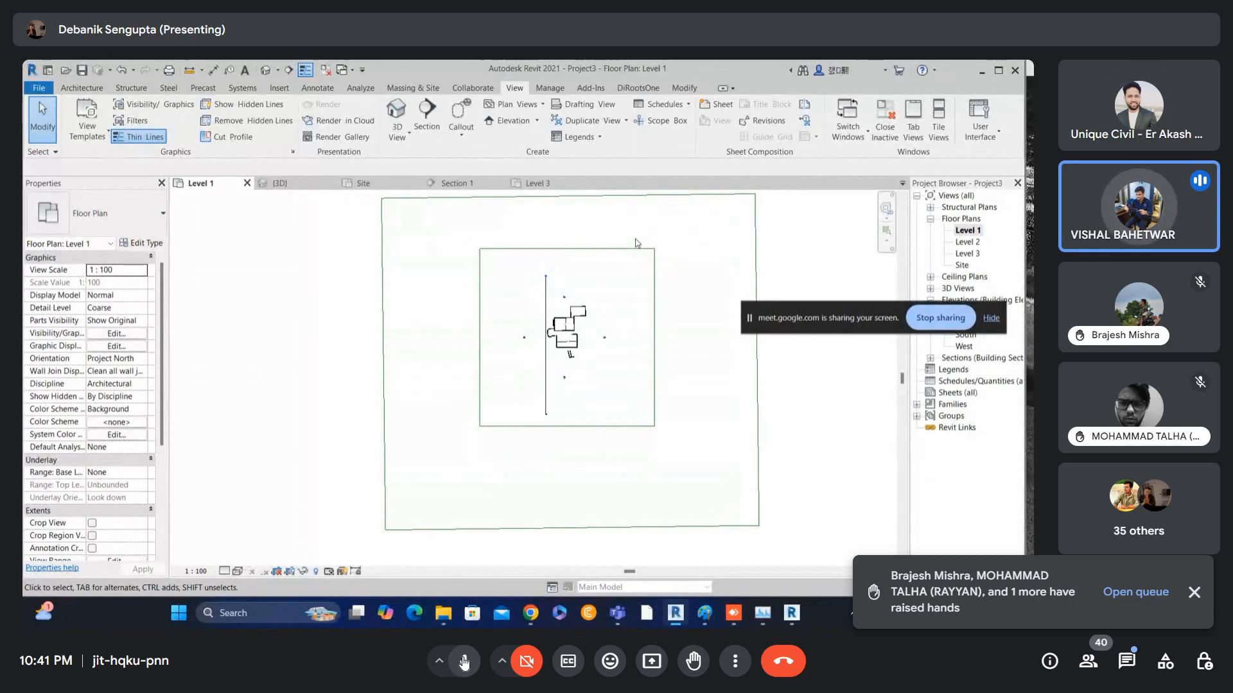
click(464, 664)
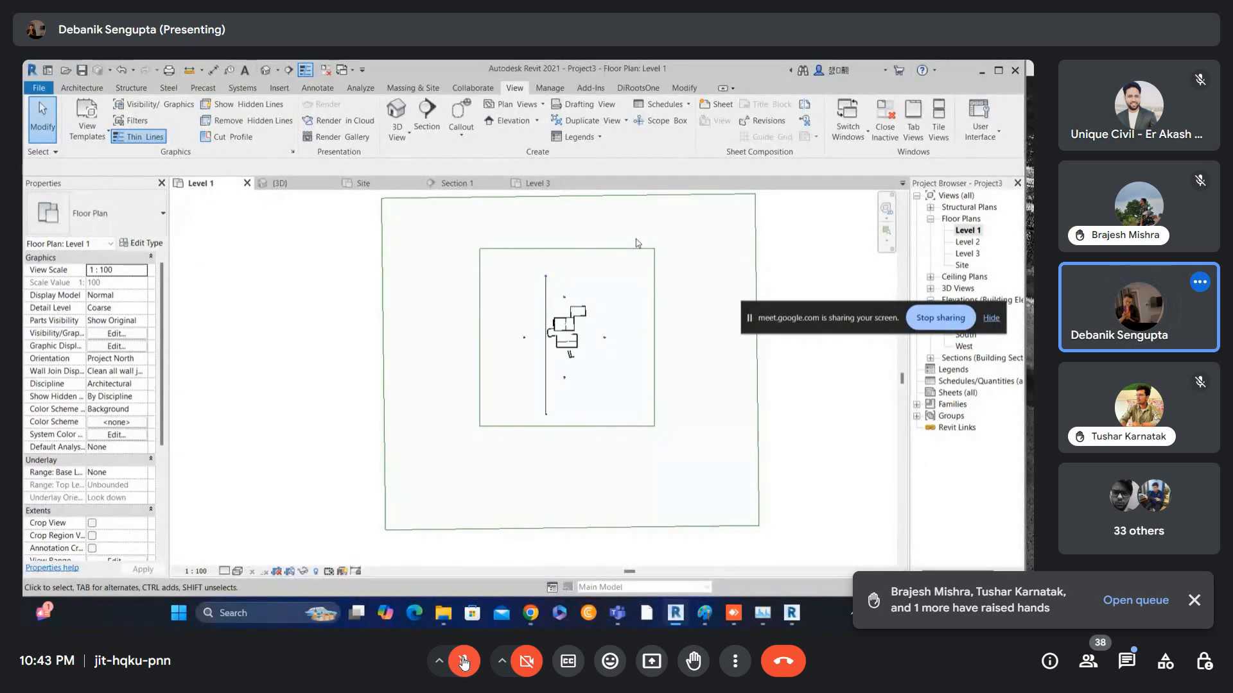
click(463, 664)
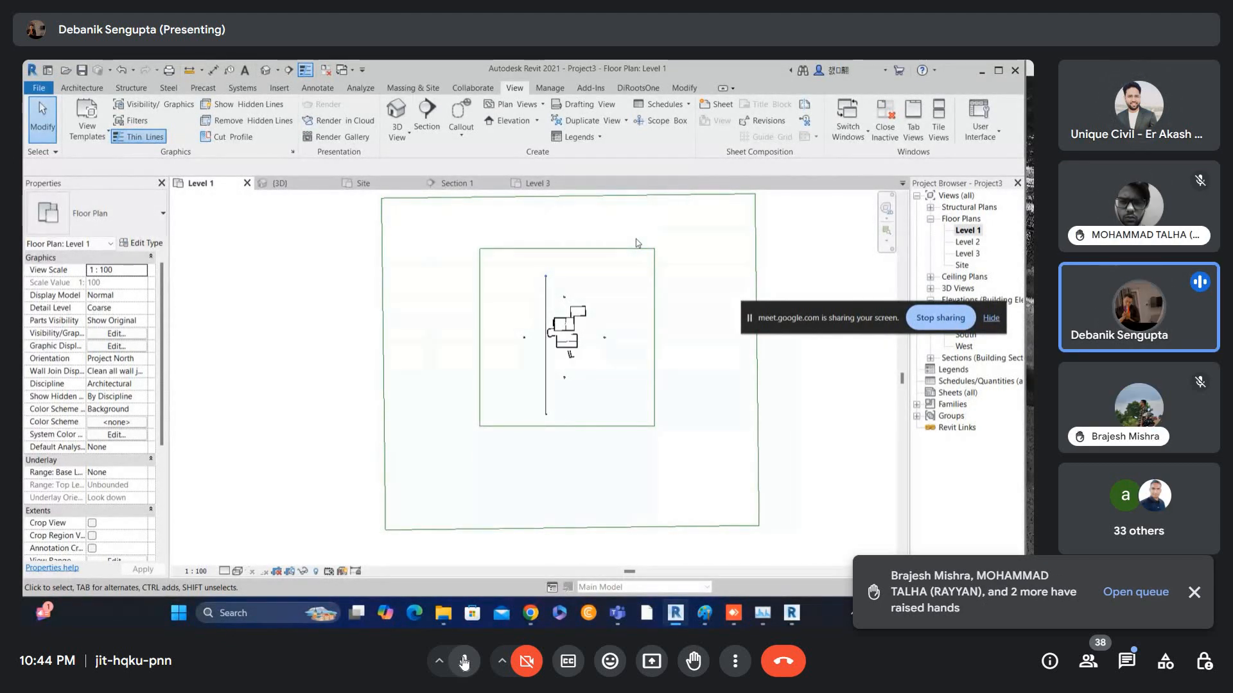
scroll(513, 411, up, 4)
middle_drag(561, 315, 502, 402)
scroll(541, 364, up, 3)
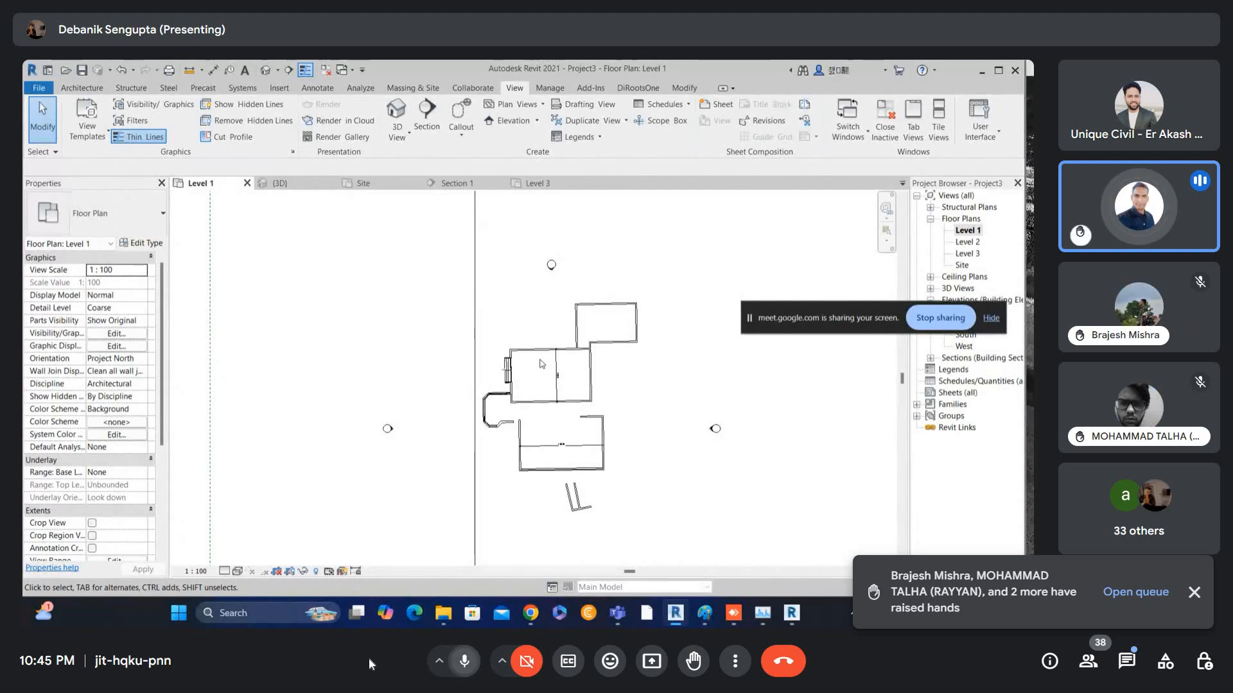
key(ctrl+d)
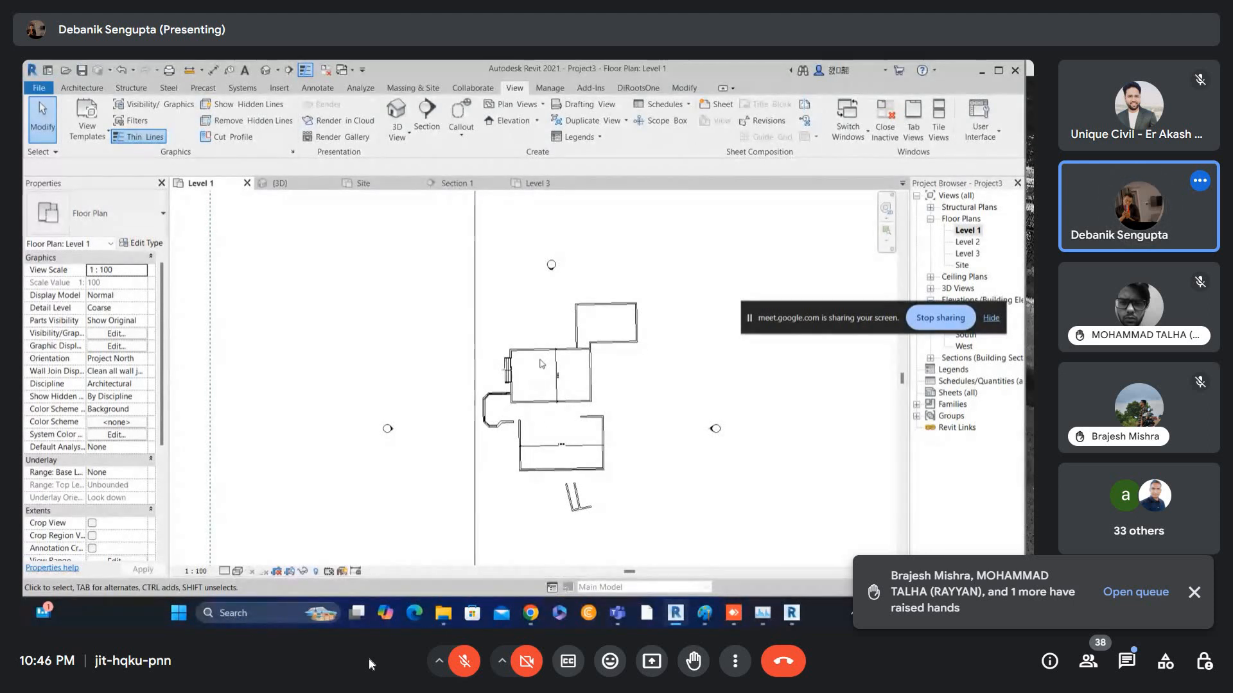
- Look through the Level 1 plan's phase filter options and set its Phase to Existing
scroll(122, 461, down, 5)
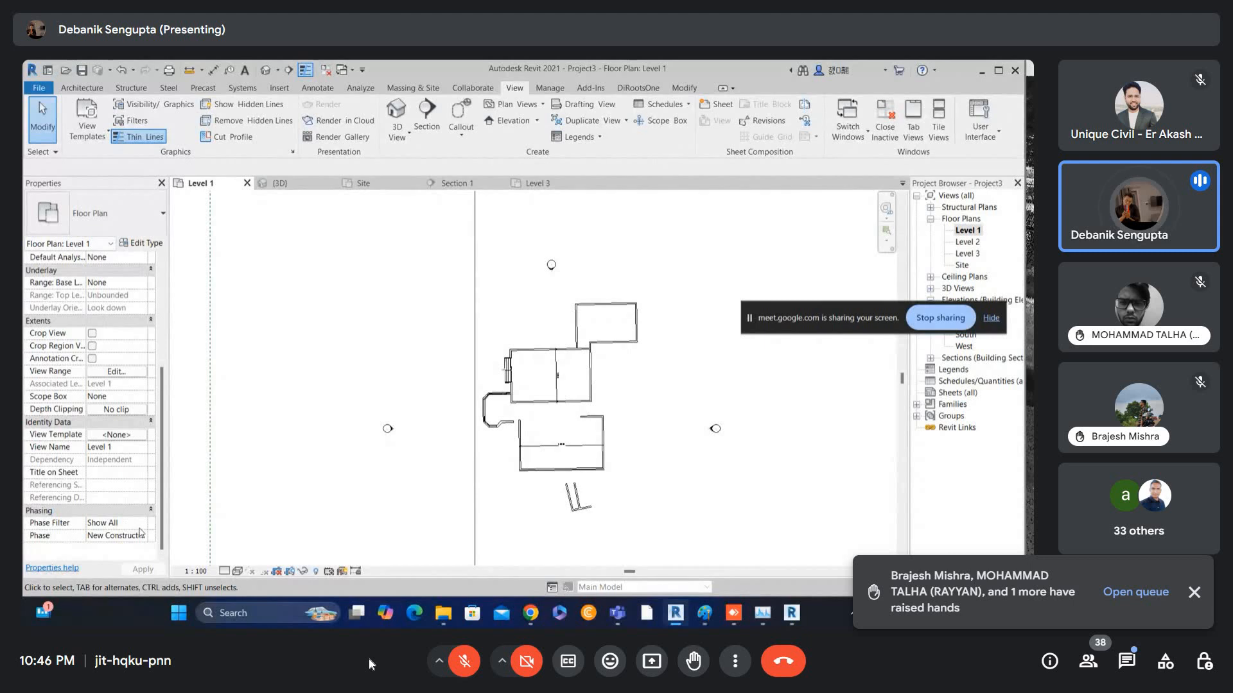
click(141, 525)
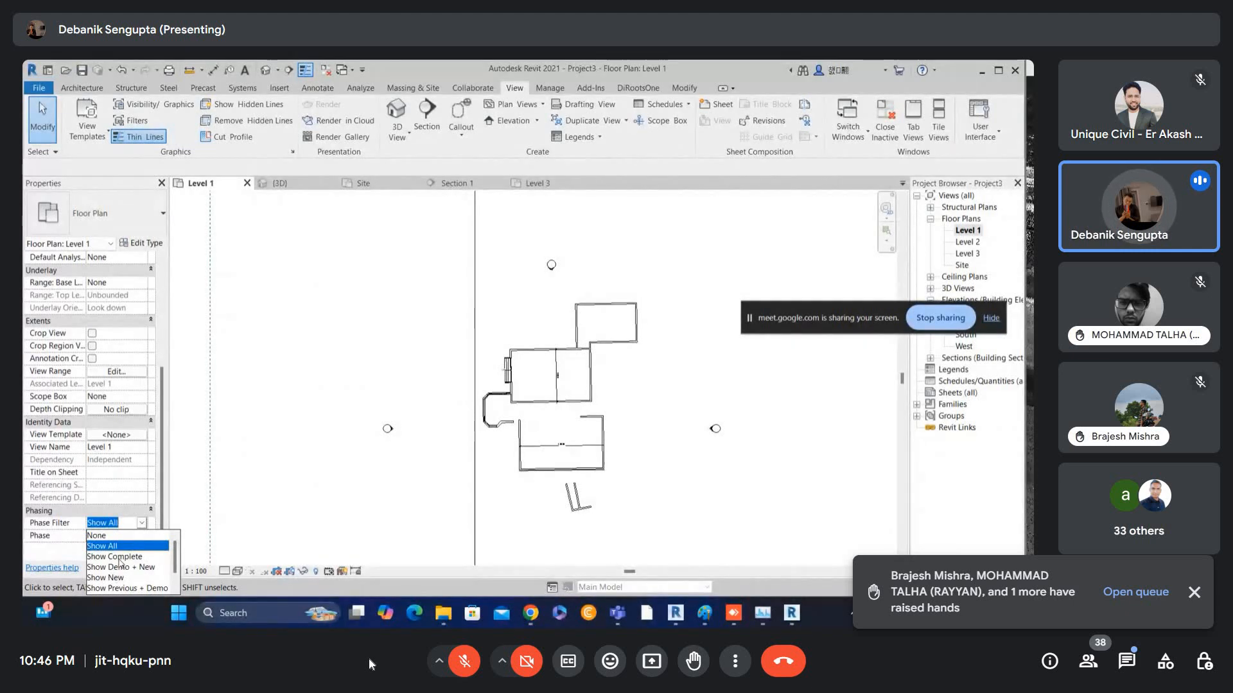
scroll(120, 565, down, 1)
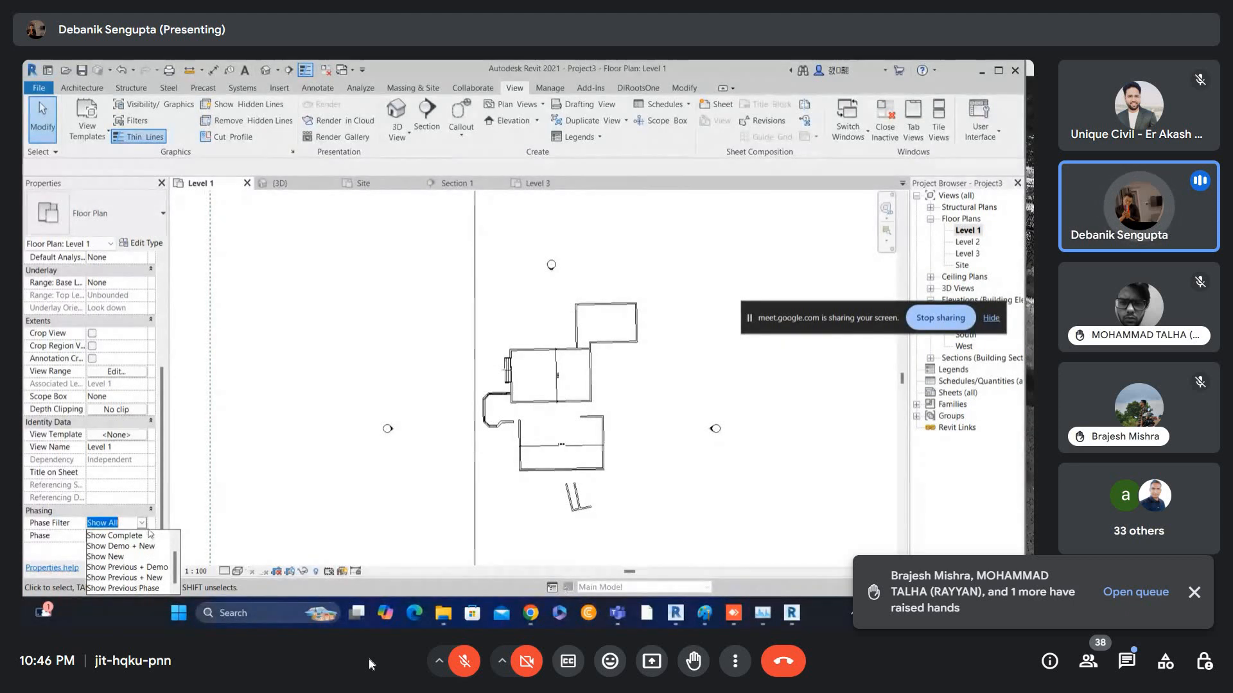
click(143, 524)
click(142, 536)
click(140, 548)
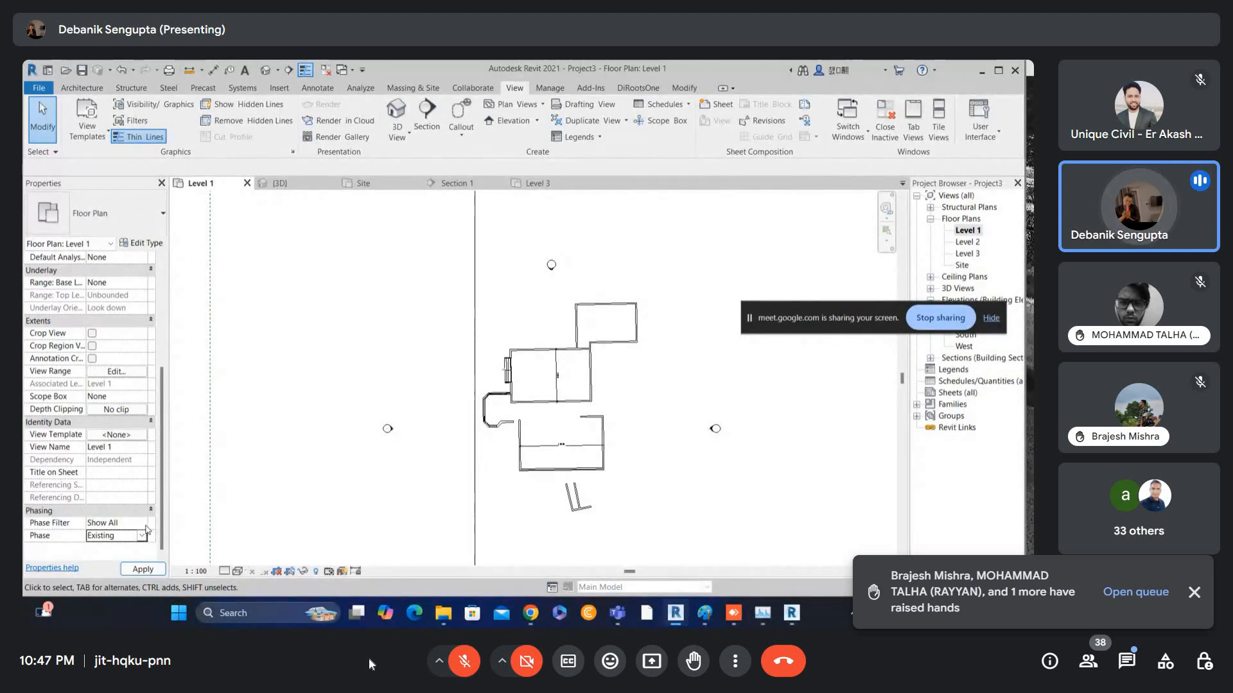
- Check the phase filter choices again and set the Level 1 plan's Phase to New Construction
click(140, 524)
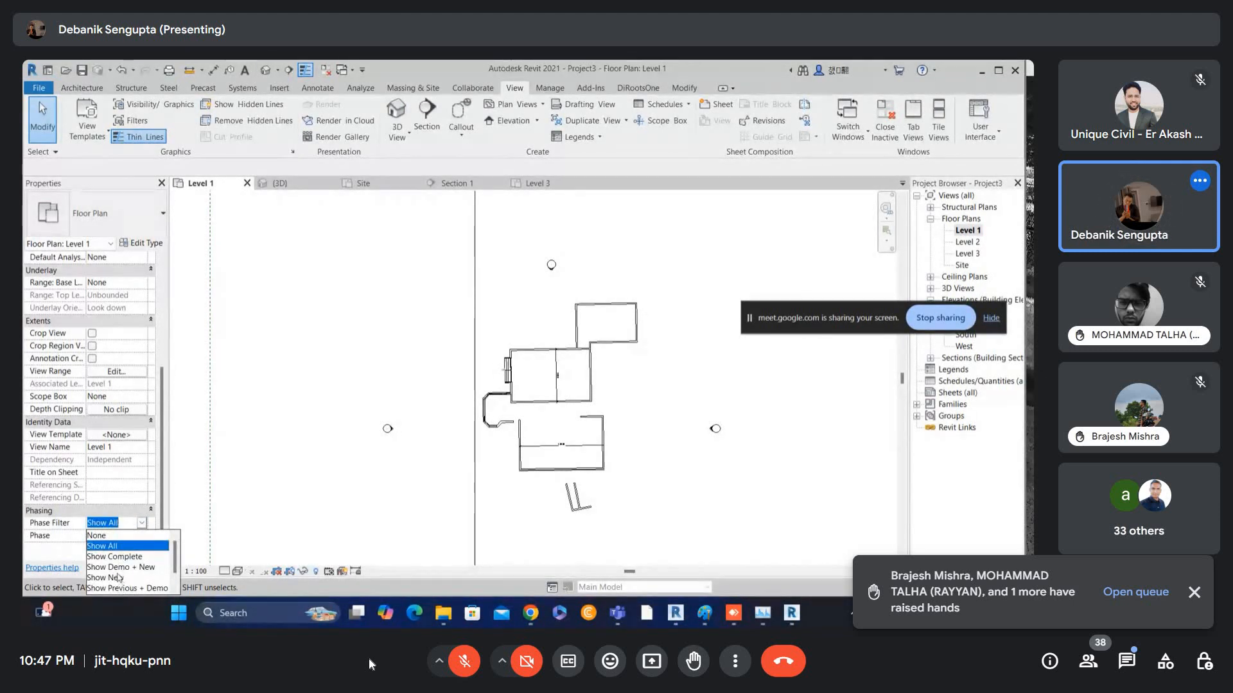
scroll(126, 577, down, 1)
click(141, 525)
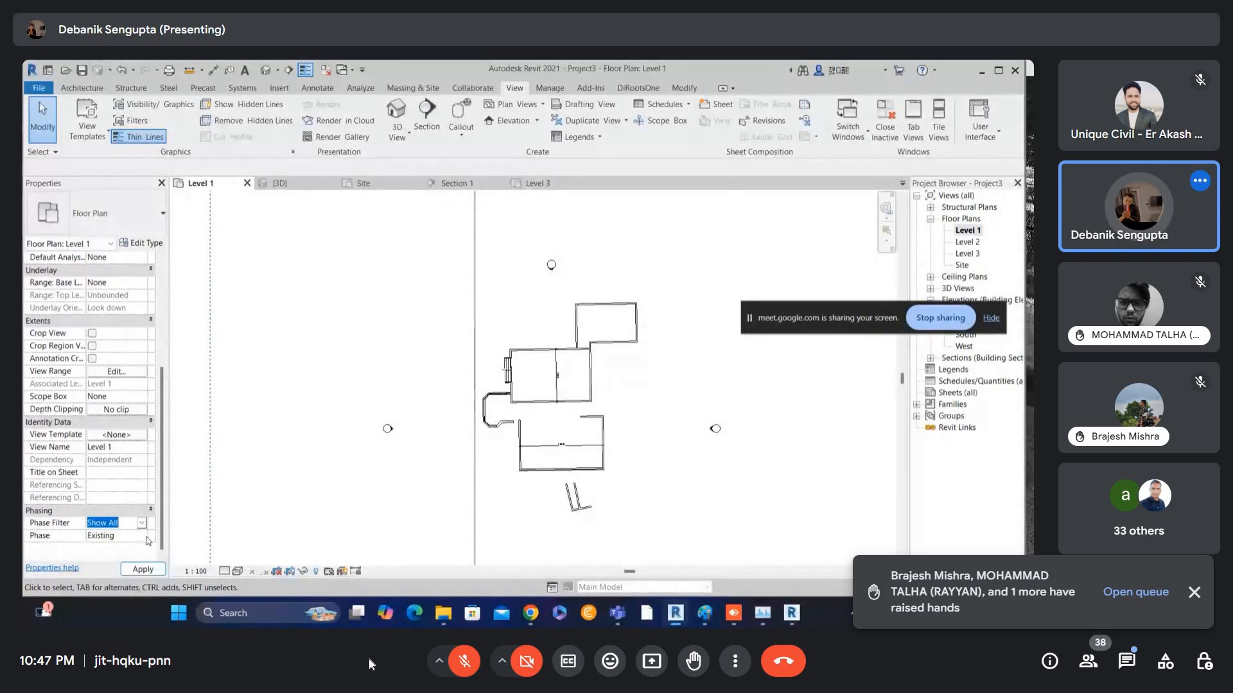
click(142, 536)
click(125, 558)
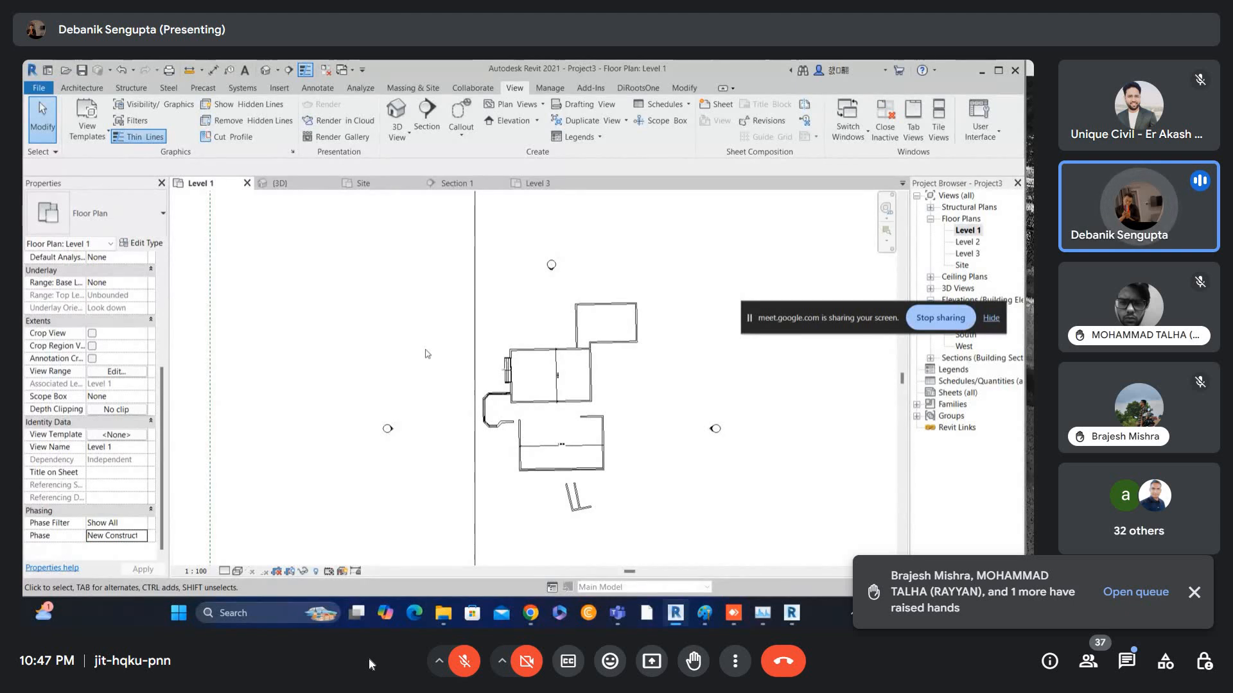
click(141, 523)
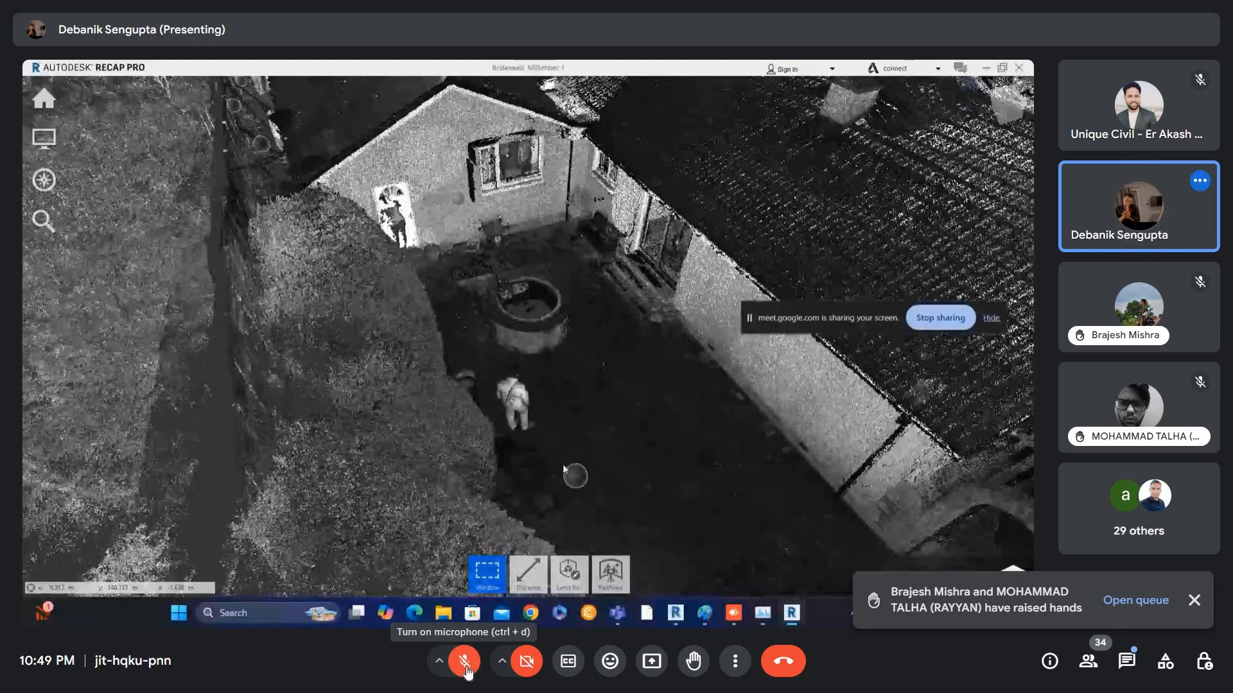
click(468, 672)
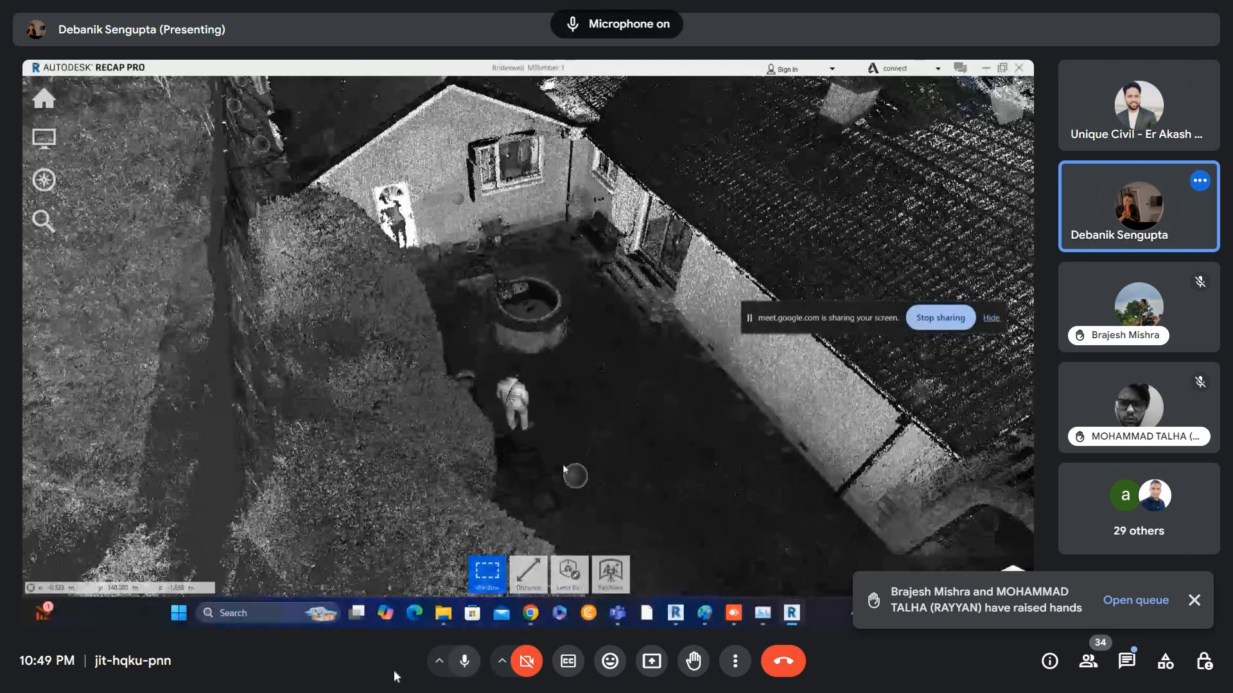